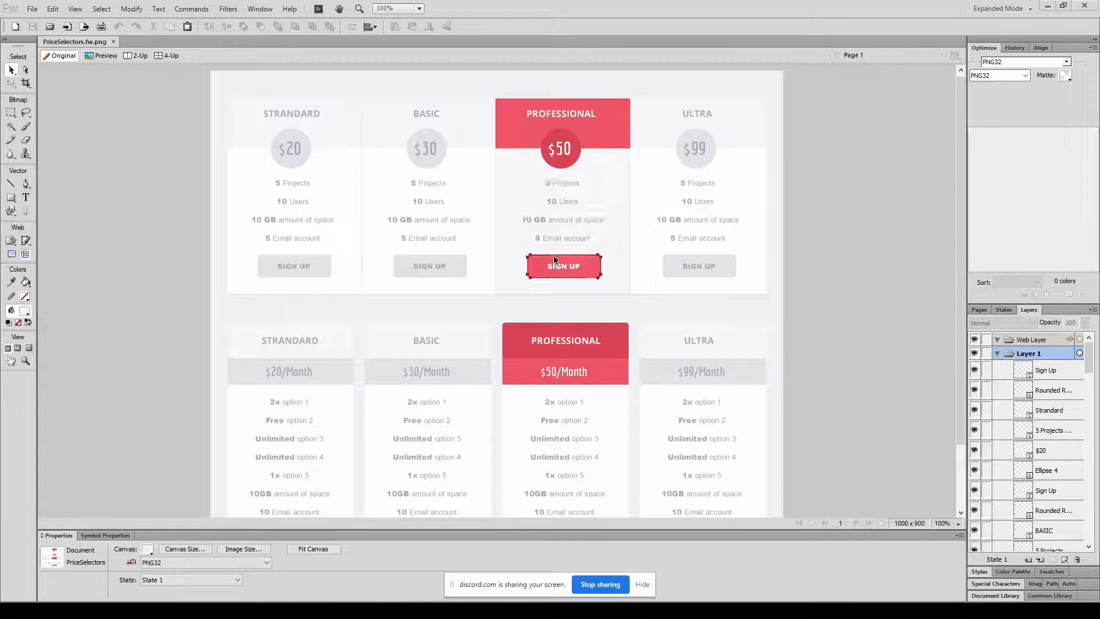
Examine the Professional column's header and body rectangles and the background shapes behind the upper pricing table, including their dimensions.
left_click_drag(527, 84, 587, 269)
left_click(515, 86)
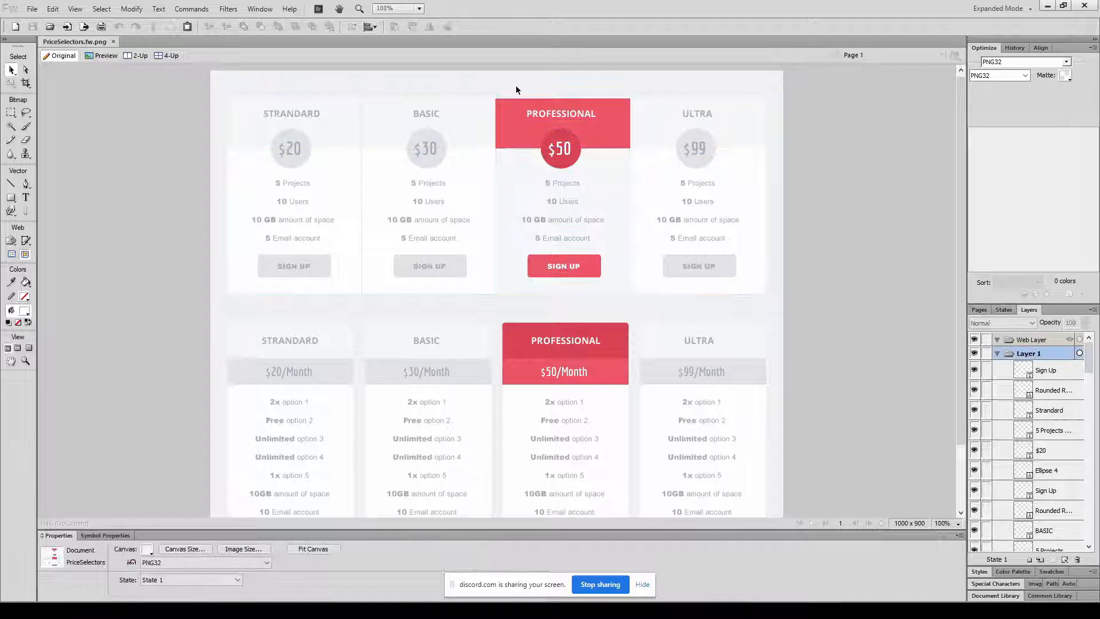
left_click(513, 129)
left_click(513, 177, "shift")
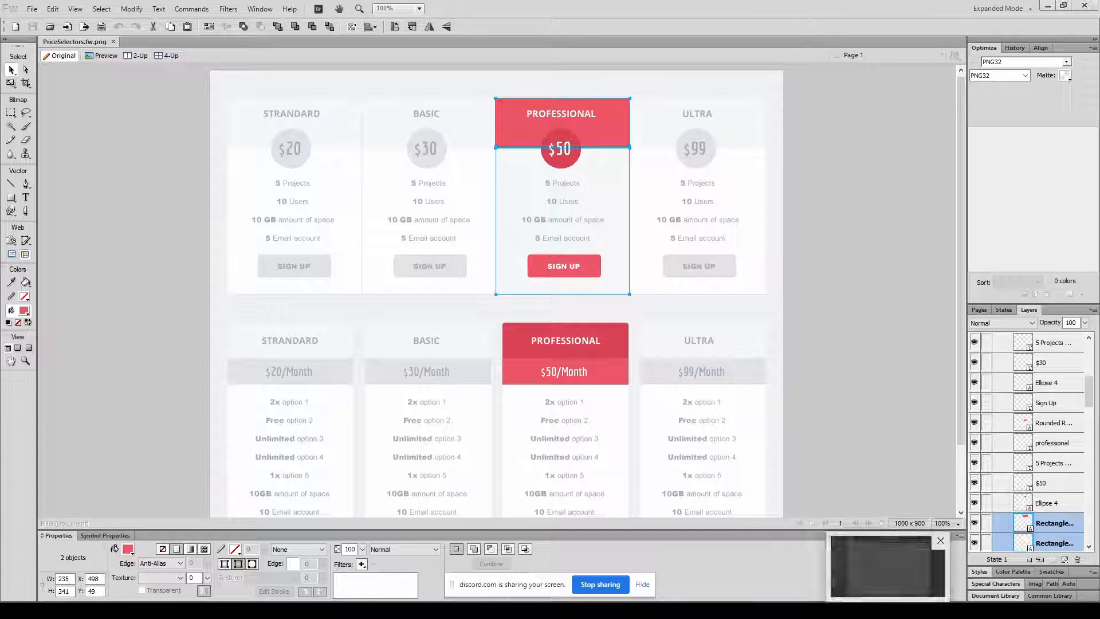
left_click(888, 567)
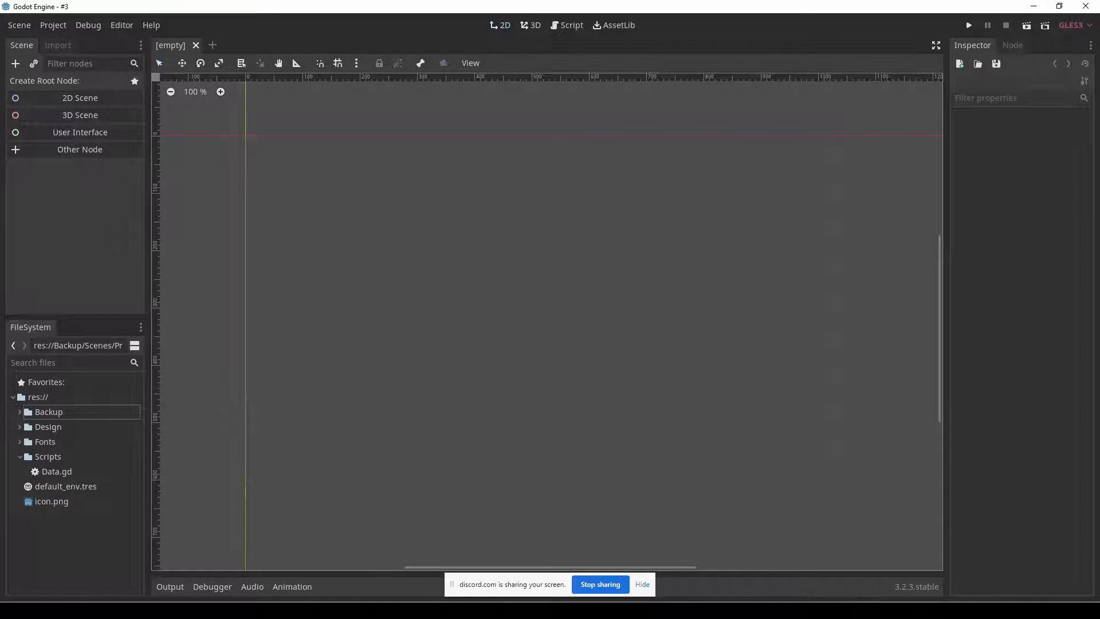
key("alt+Tab")
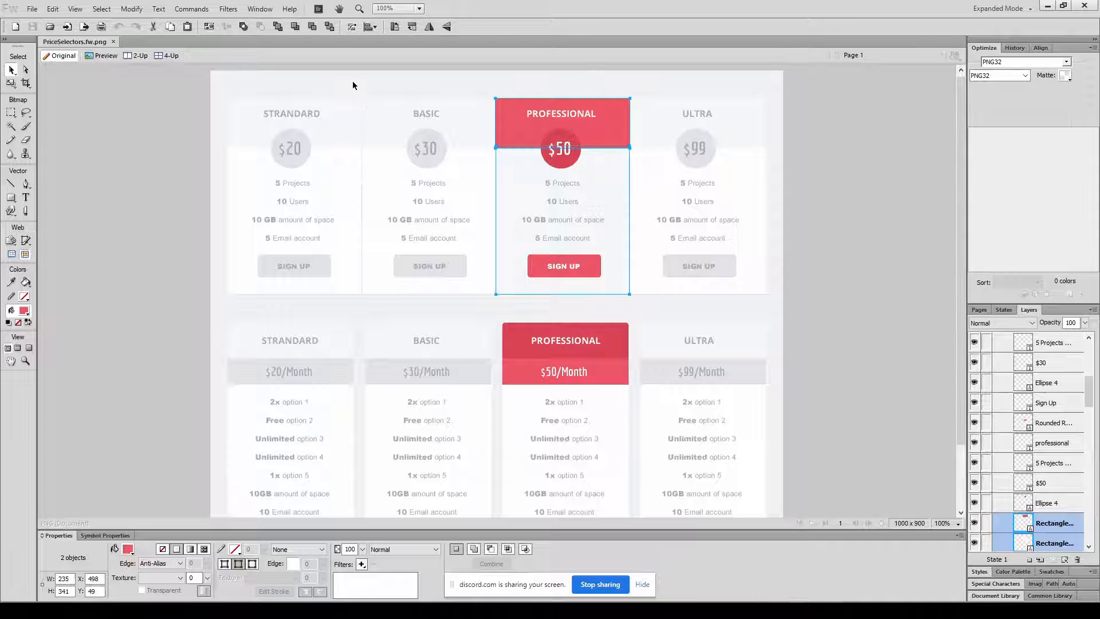
left_click(377, 123)
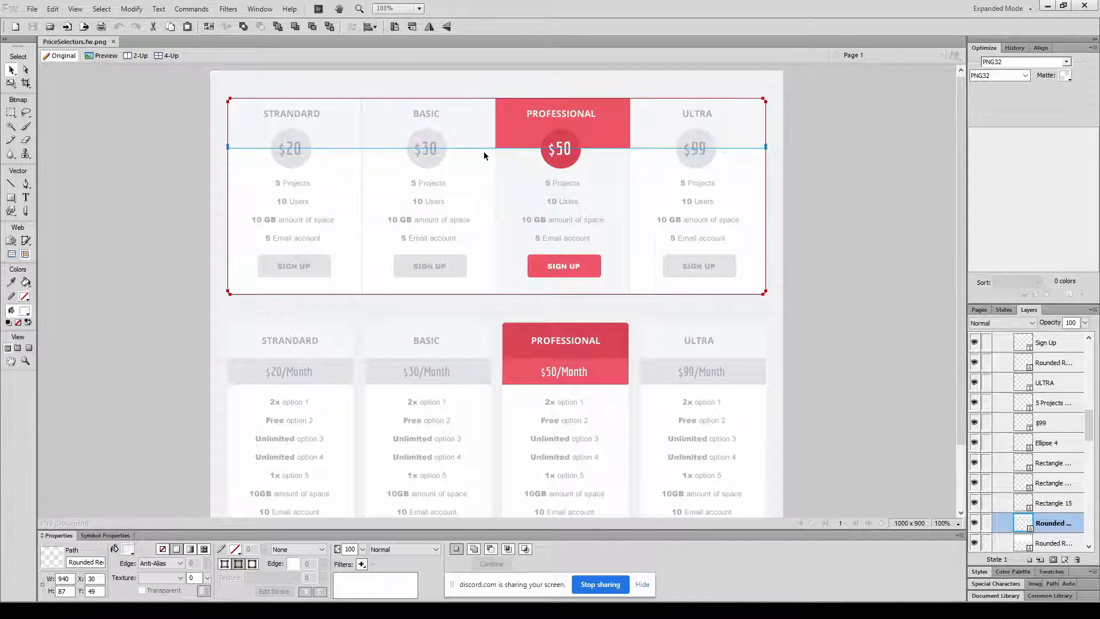
left_click(373, 184)
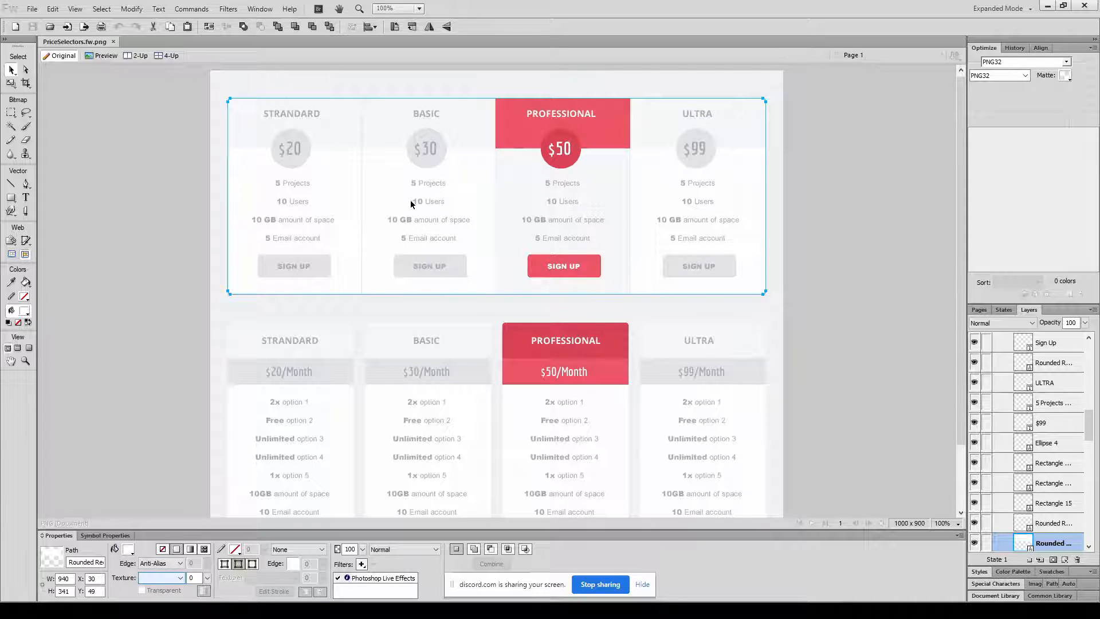
left_click(510, 130)
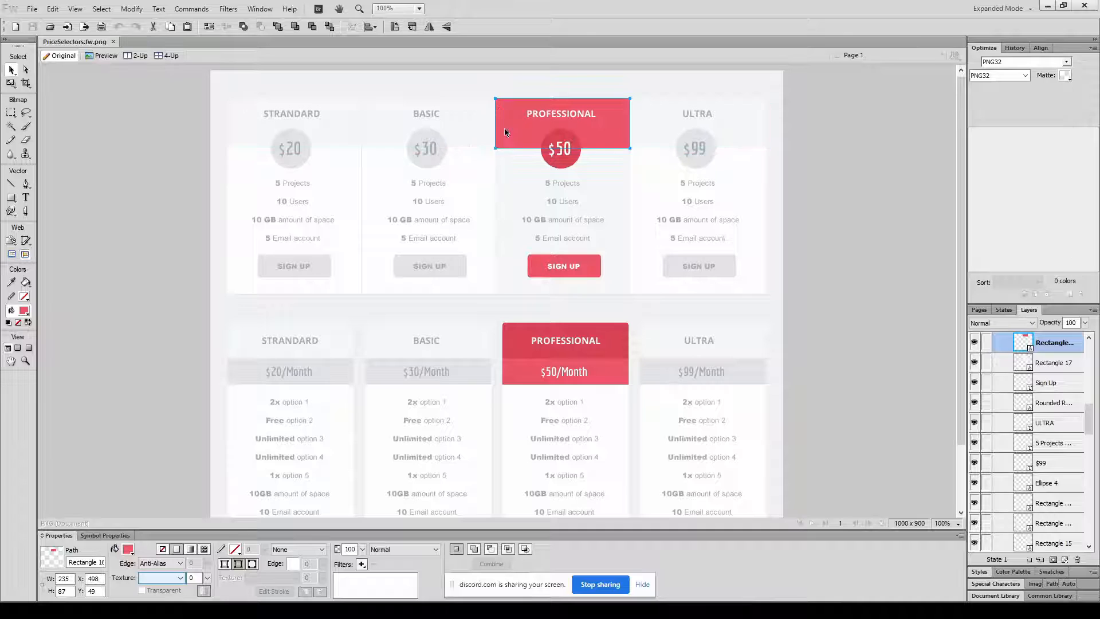
left_click(510, 177, "shift")
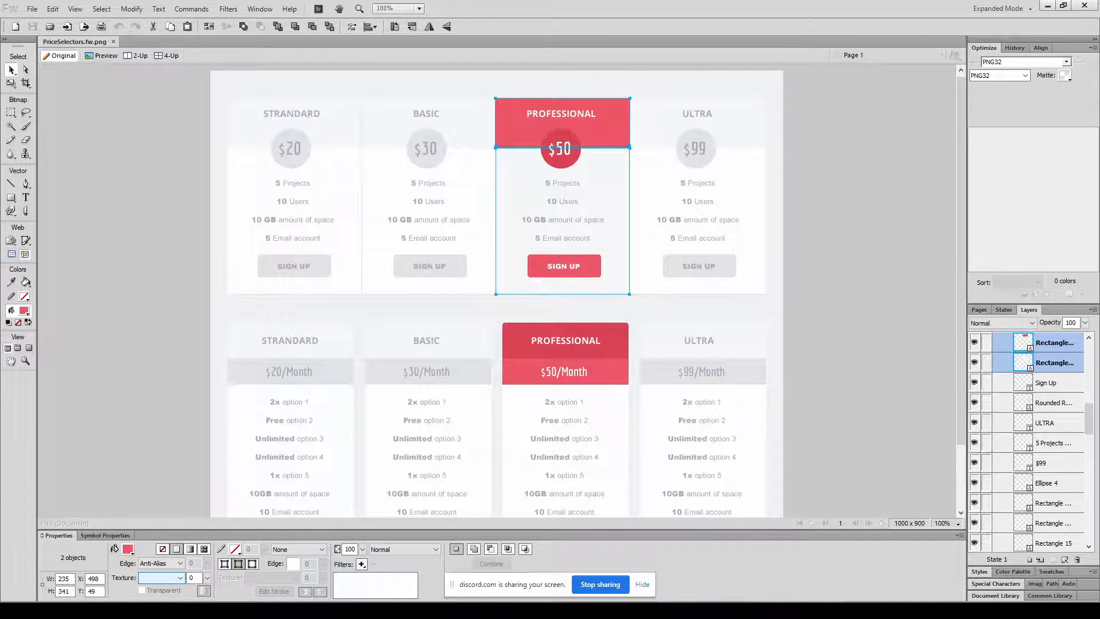
Switch to Godot, create a User Interface root node and rename it Package.
key("alt+Tab")
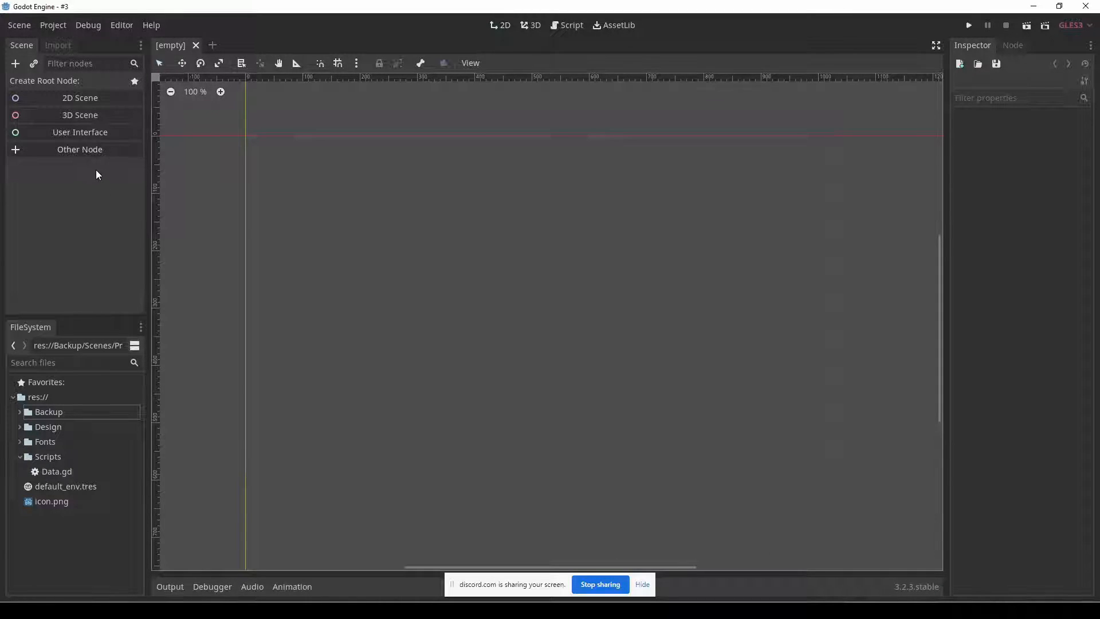
left_click(71, 136)
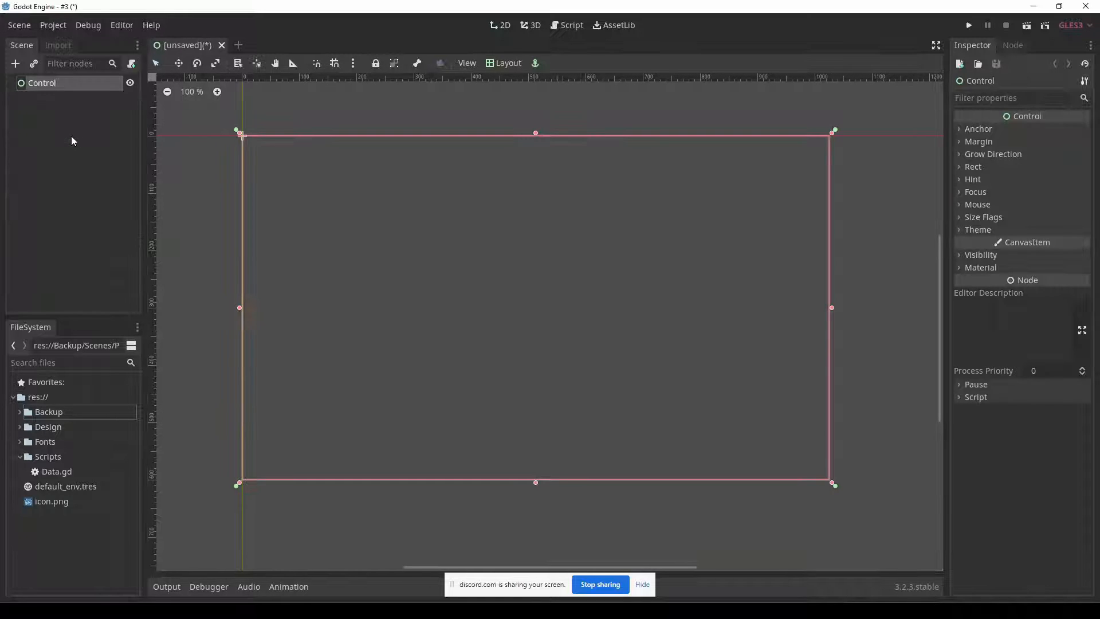
double_click(40, 84)
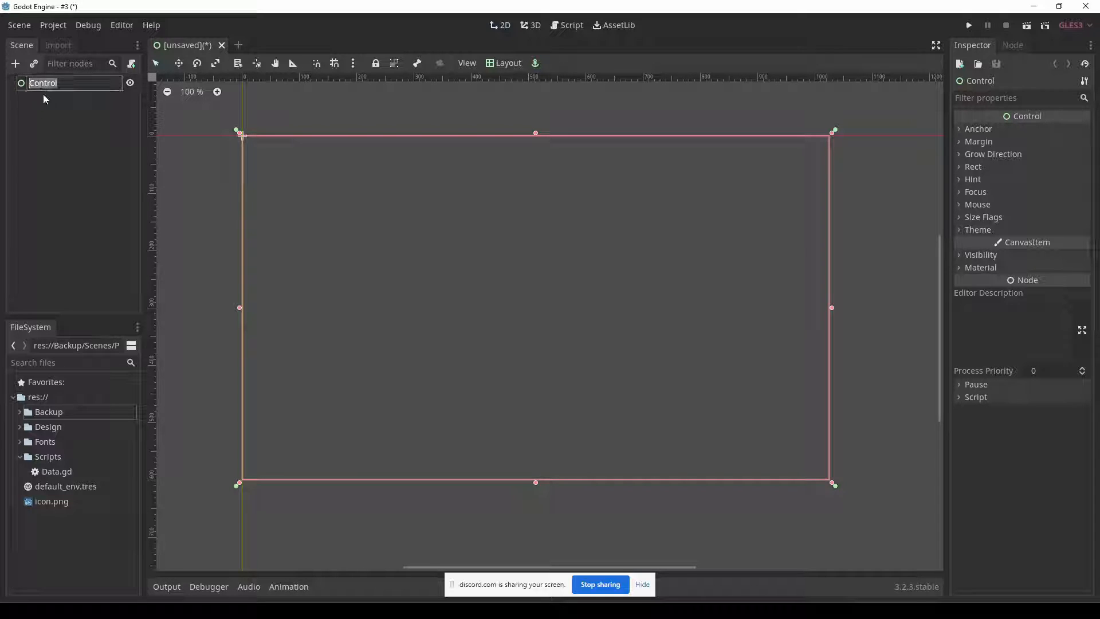
type("Price")
key("BackSpace")
key("BackSpace")
key("BackSpace")
key("BackSpace")
type("ackageSele")
key("BackSpace")
key("BackSpace")
key("BackSpace")
key("BackSpace")
key("Return")
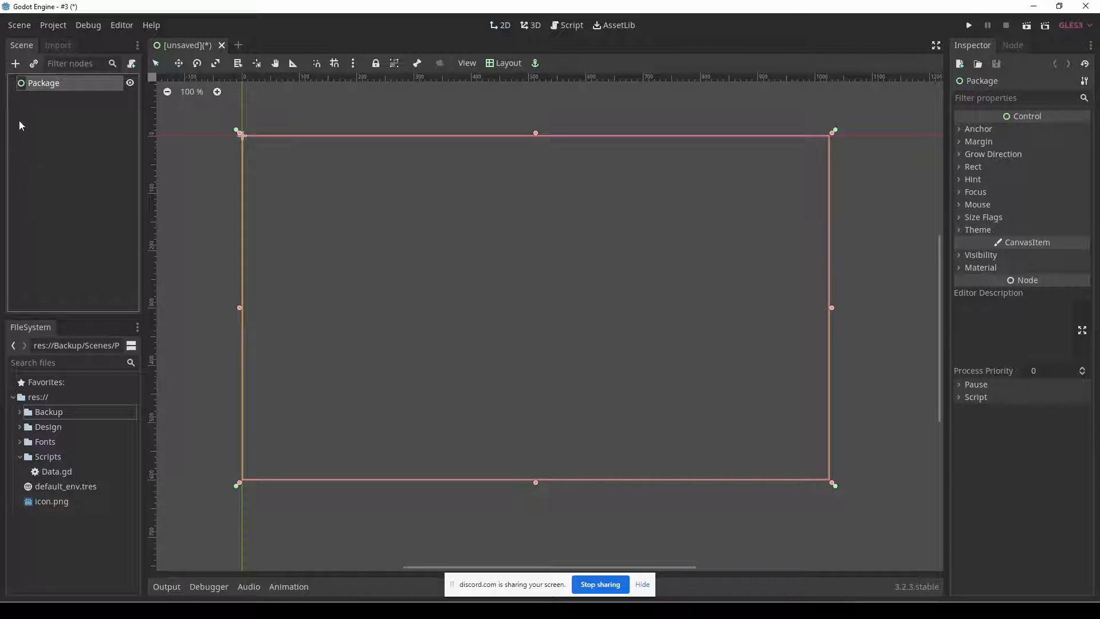
Add a ColorRect child node under Package and enlarge it into a wide rectangle.
left_click(15, 64)
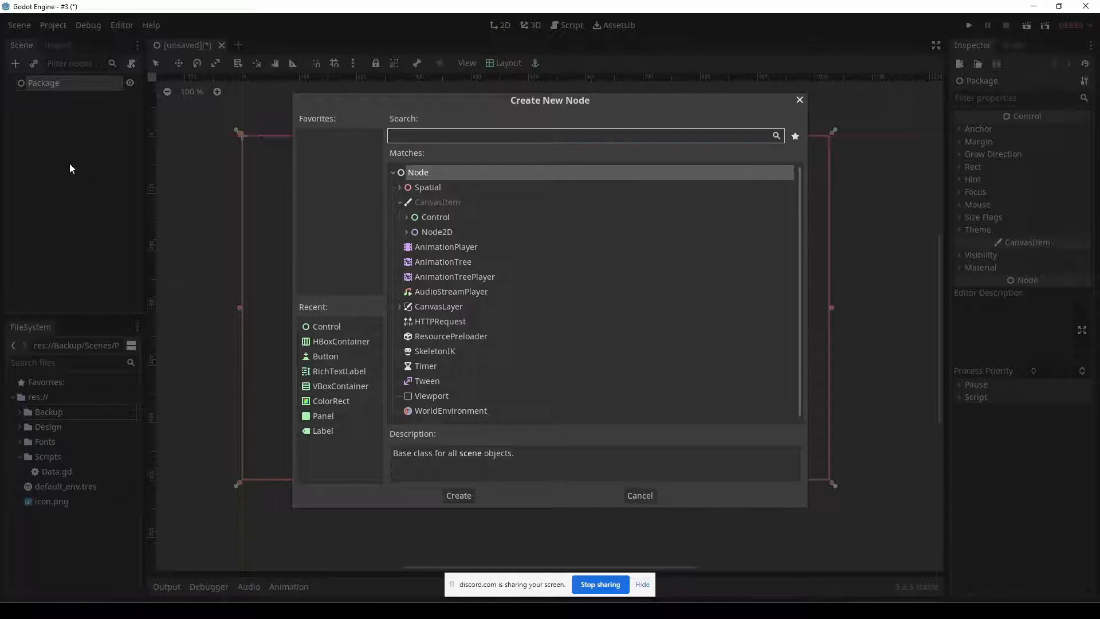
type("color")
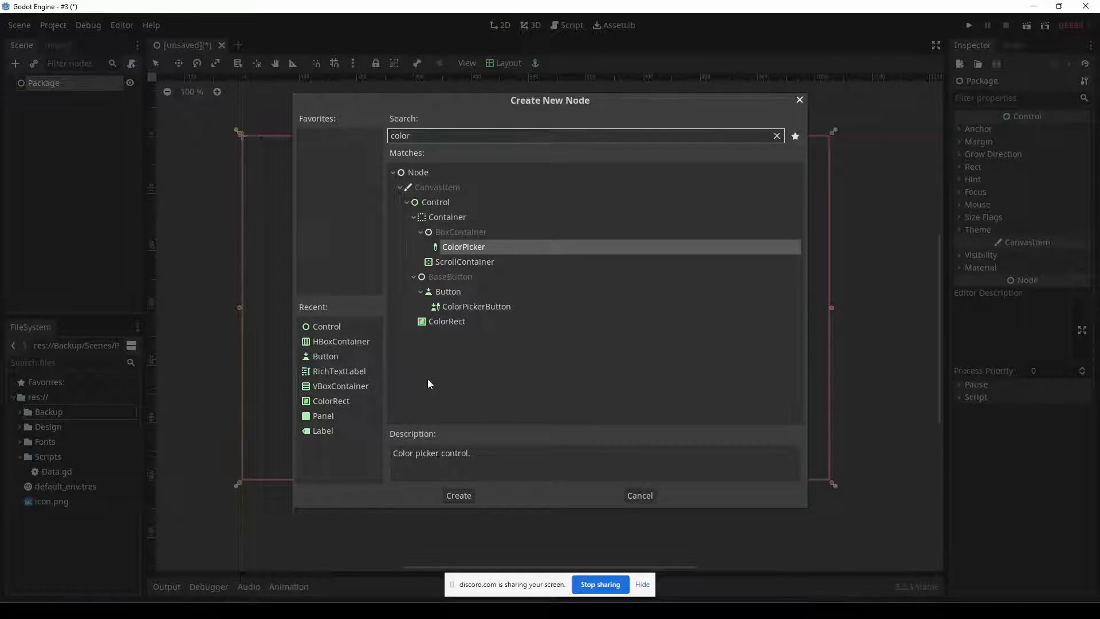
double_click(450, 320)
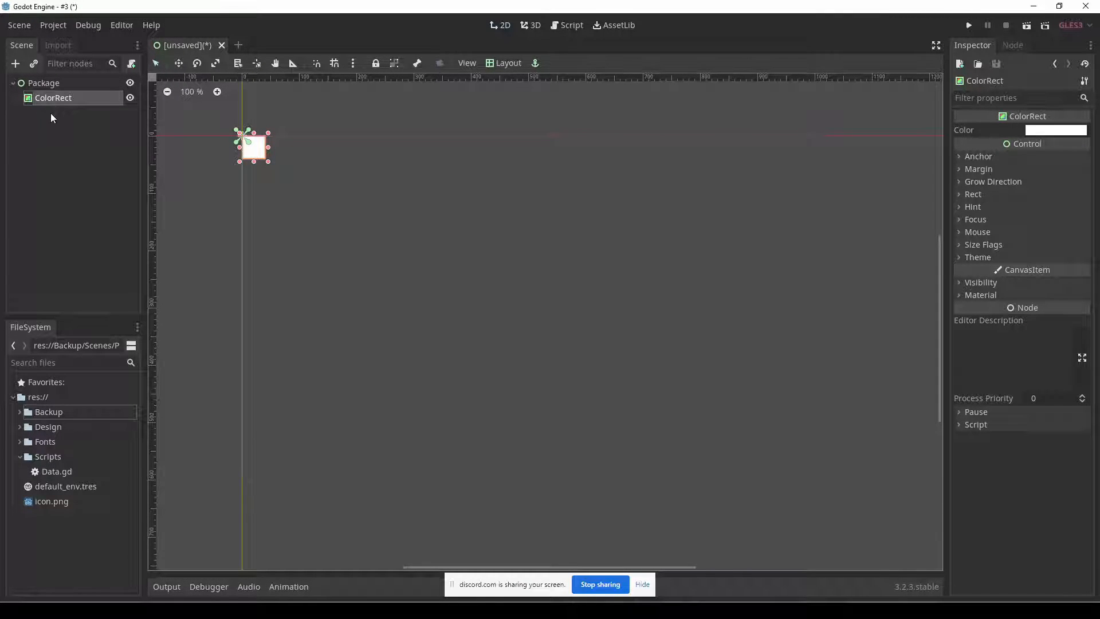
left_click_drag(268, 162, 375, 228)
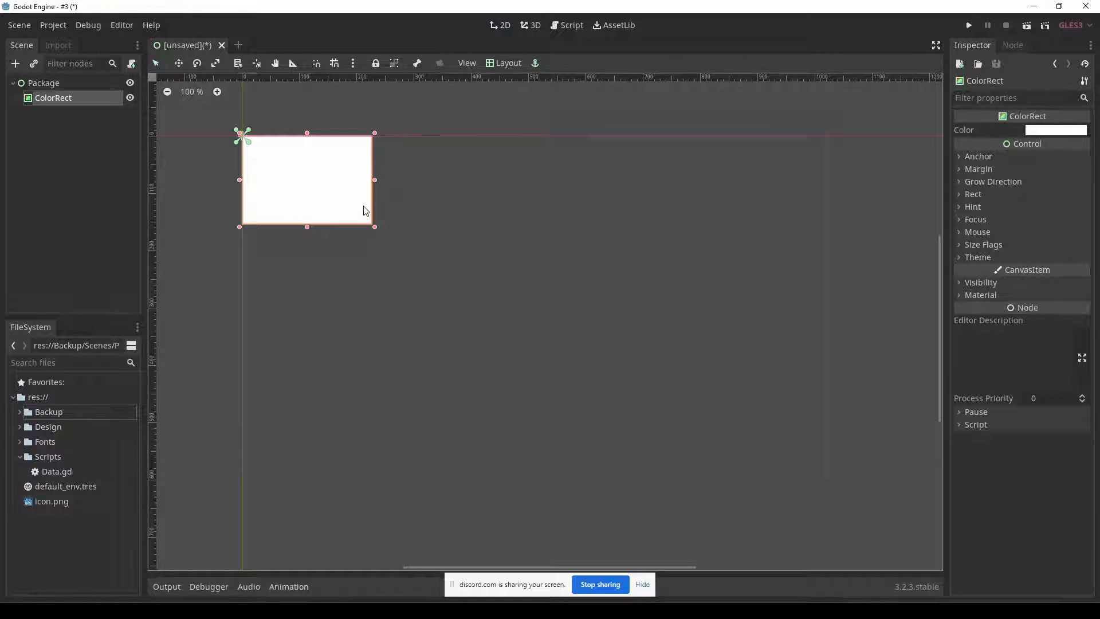
Check the Professional column's dimensions in Fireworks, and set the Package node's rect size to 240 by 360 in Godot.
key("alt+Tab")
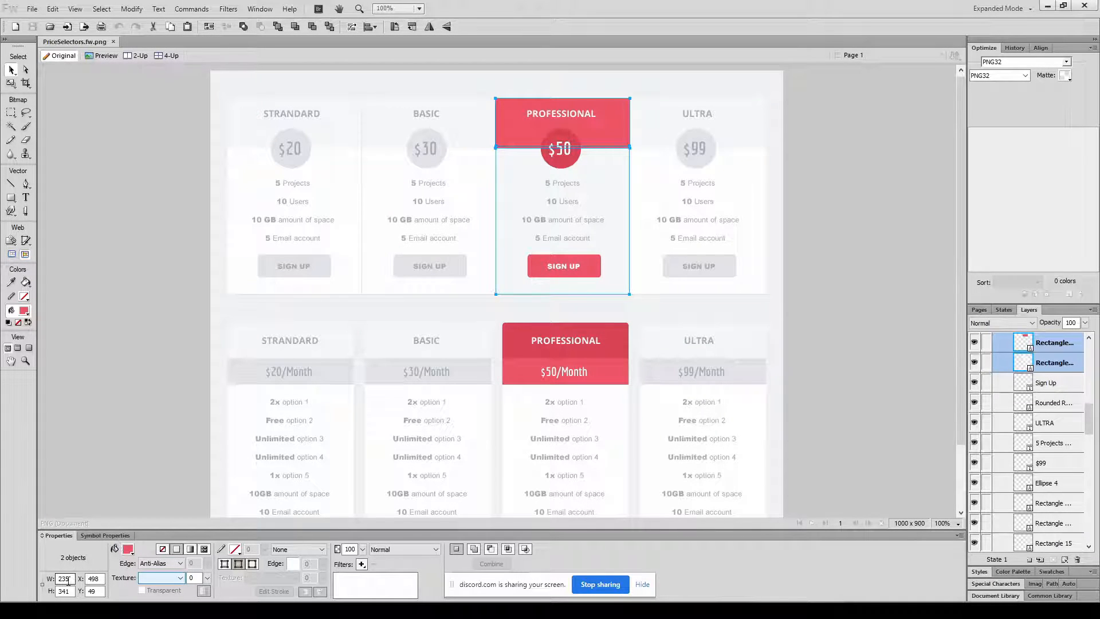
key("alt+Tab")
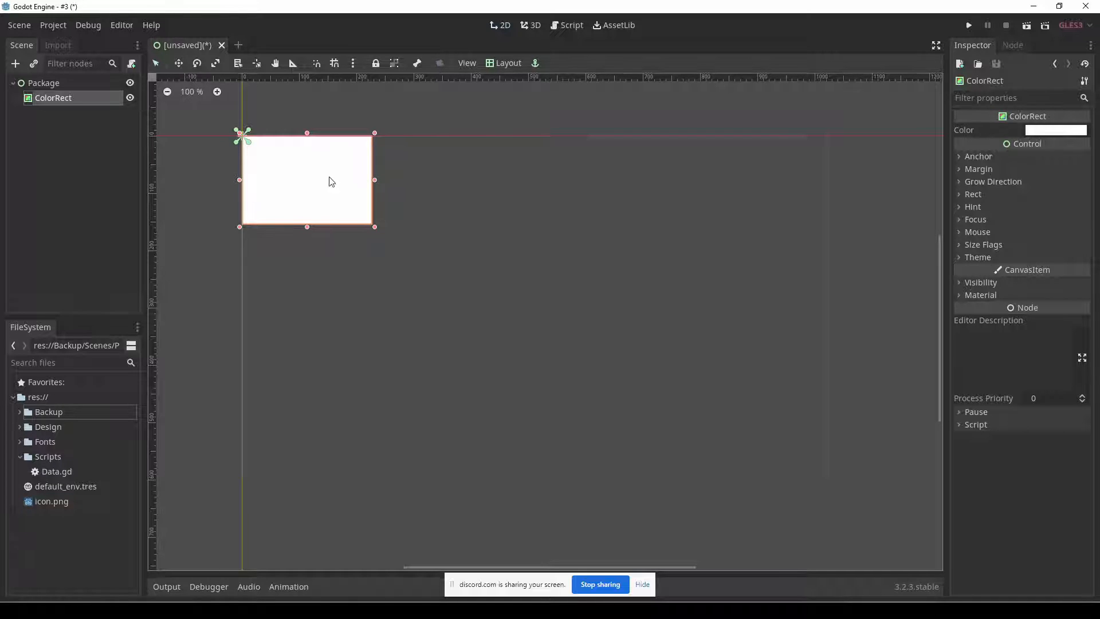
left_click(44, 83)
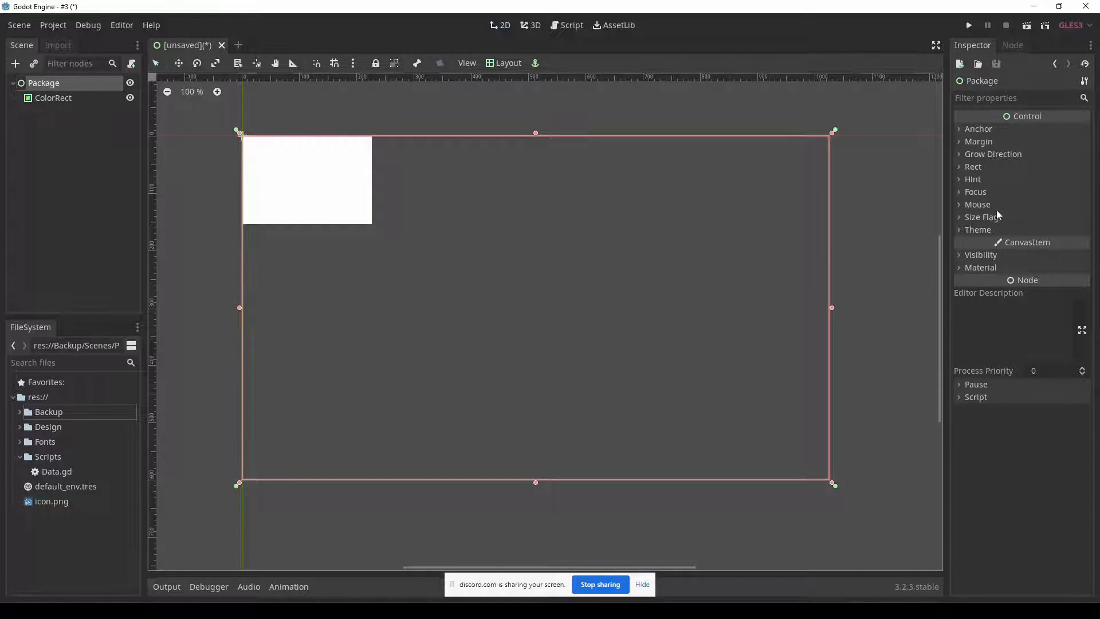
left_click(1008, 168)
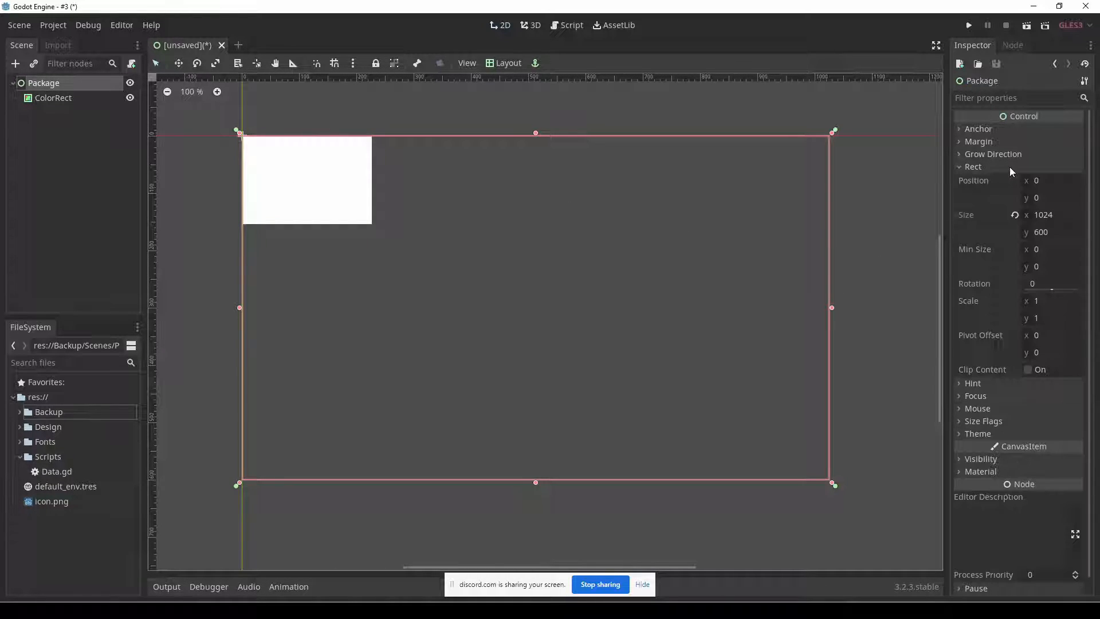
left_click(1053, 214)
type("2")
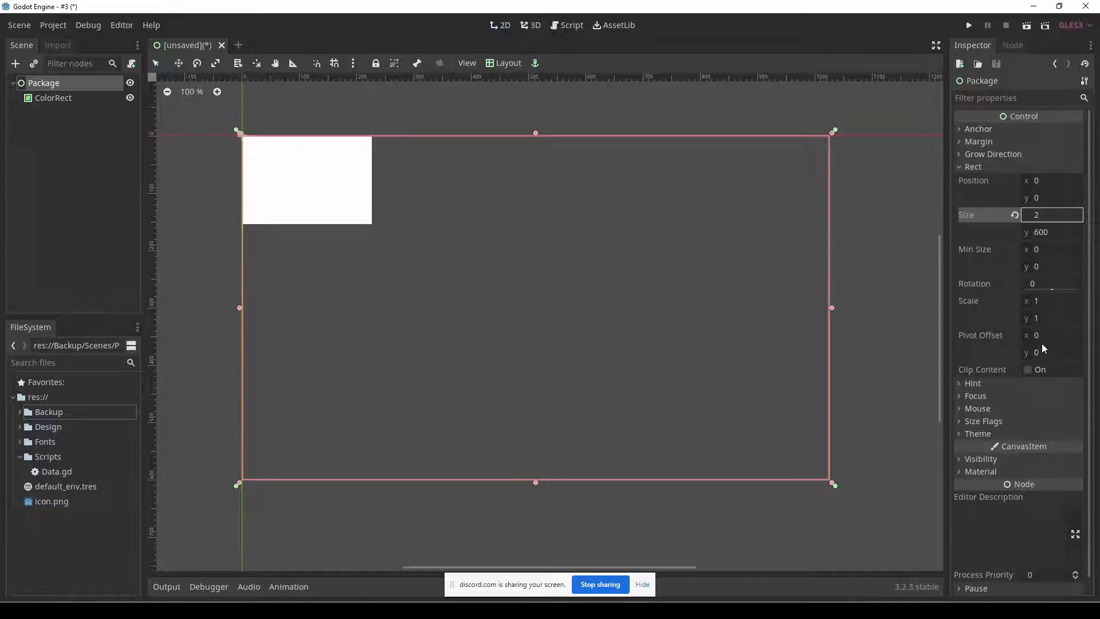
type("40")
key("Tab")
type("360")
key("Return")
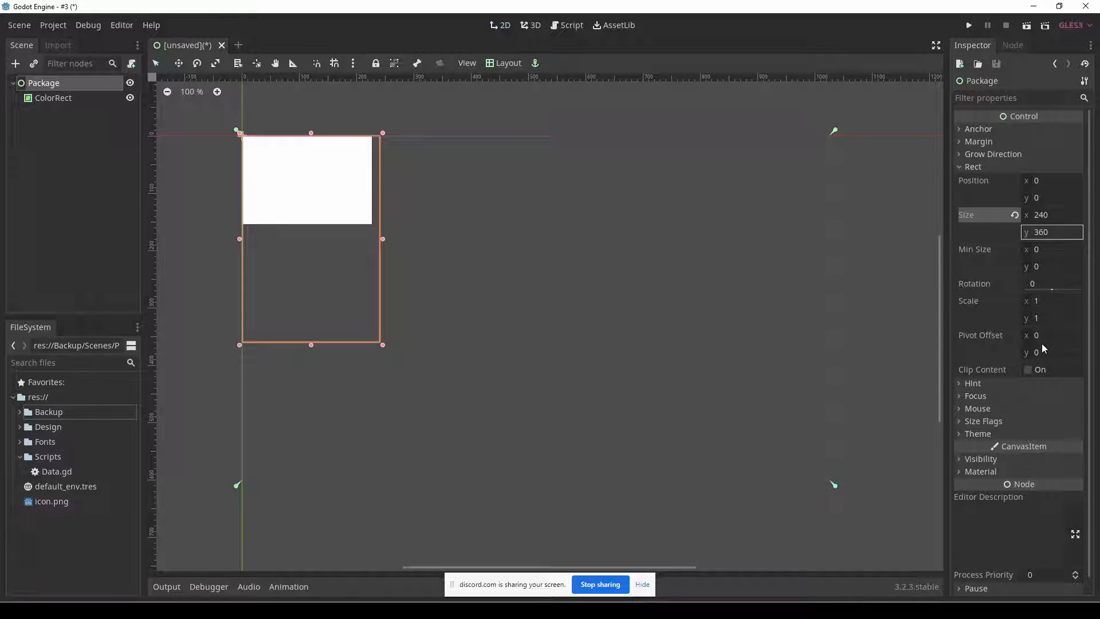
Narrow the ColorRect and move it slightly inward from the Package node's upper-left corner.
left_click(346, 179)
left_click_drag(375, 180, 347, 181)
left_click(345, 243)
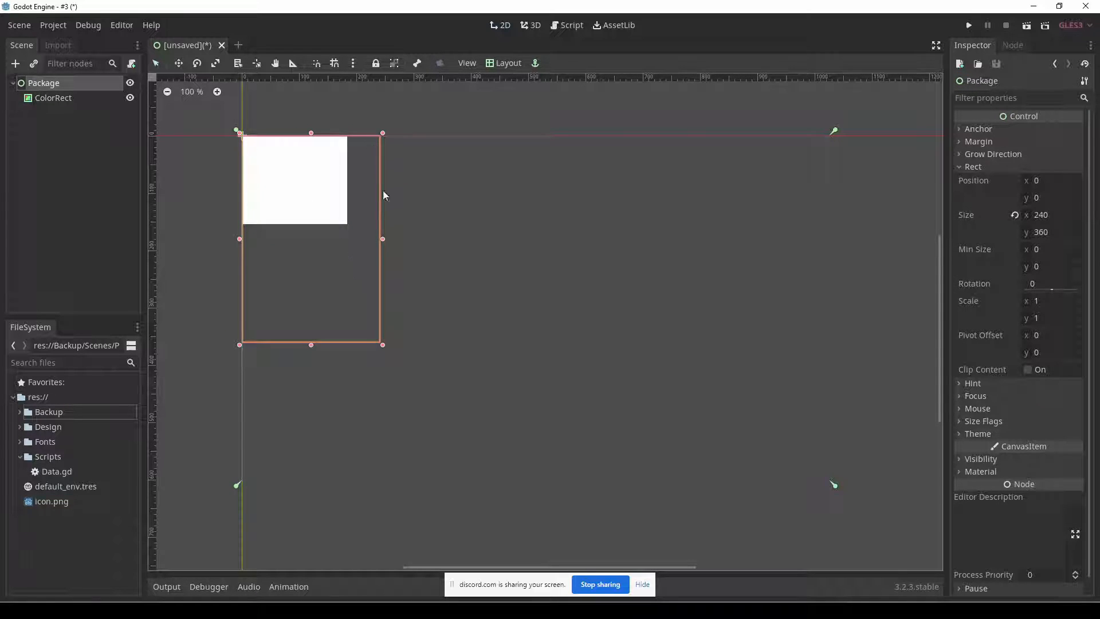
left_click(320, 205)
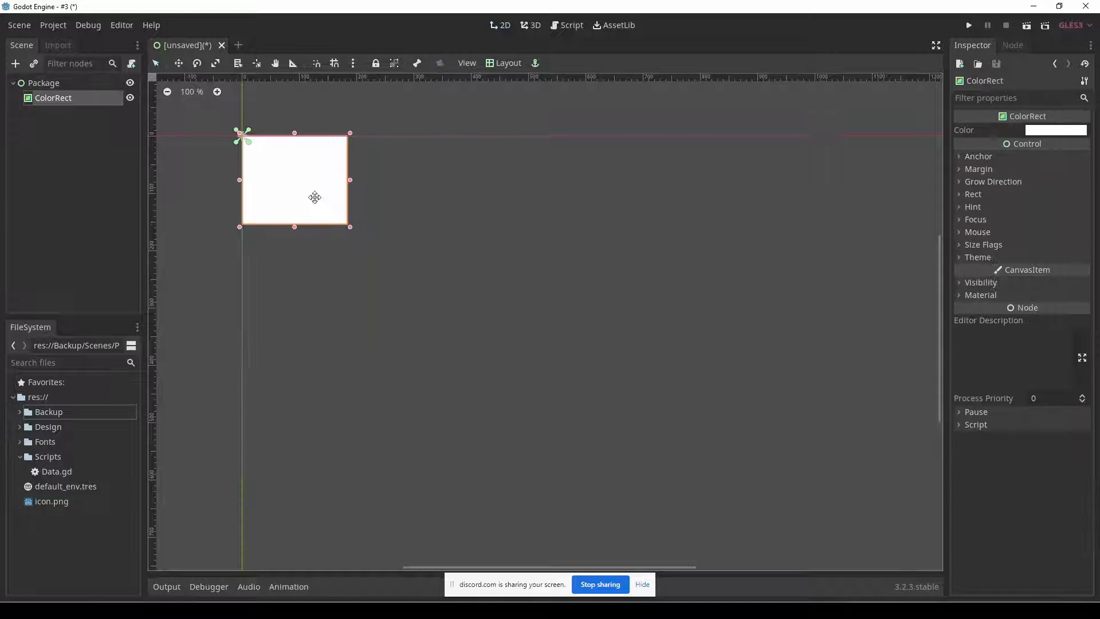
left_click_drag(312, 194, 324, 204)
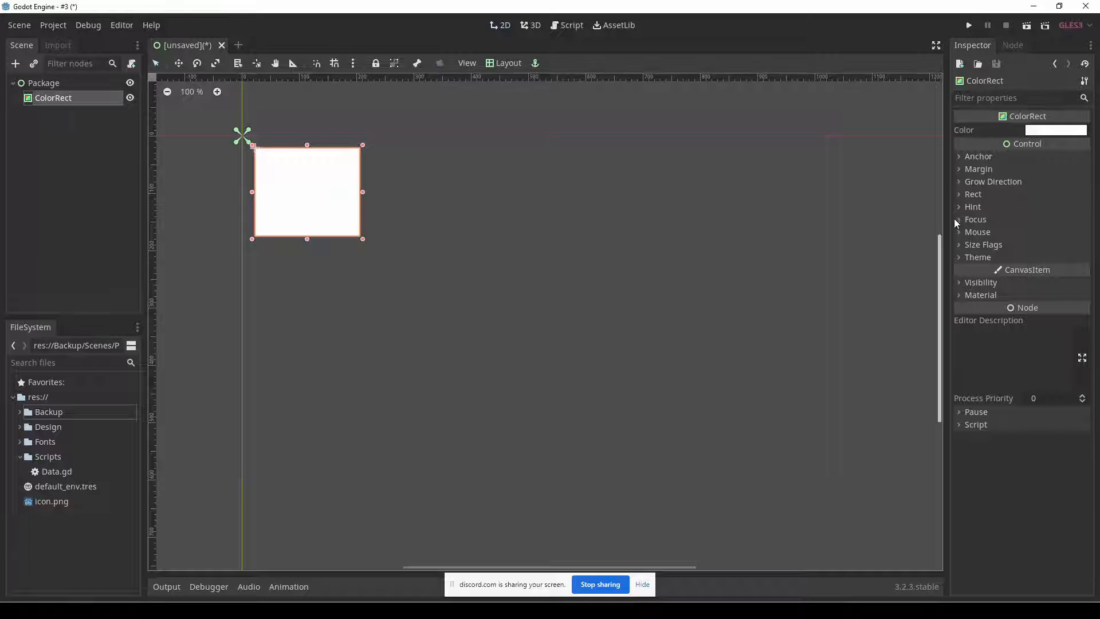
Apply the Top Wide layout to the ColorRect and leave its horizontal Expand size flag off.
left_click(1002, 245)
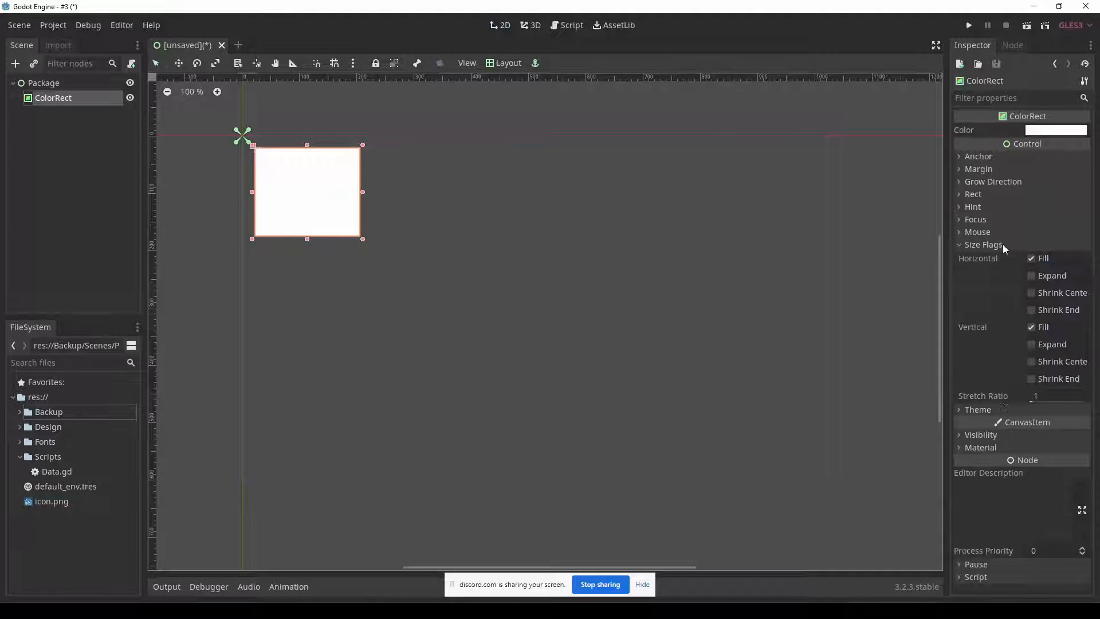
left_click(1030, 275)
left_click(504, 63)
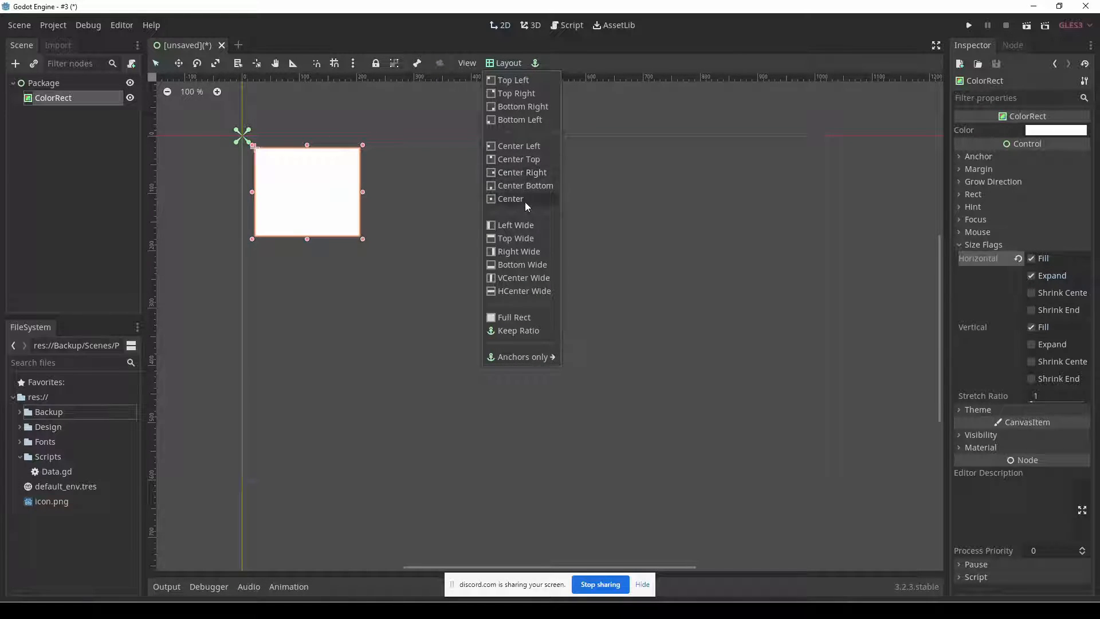
left_click(512, 240)
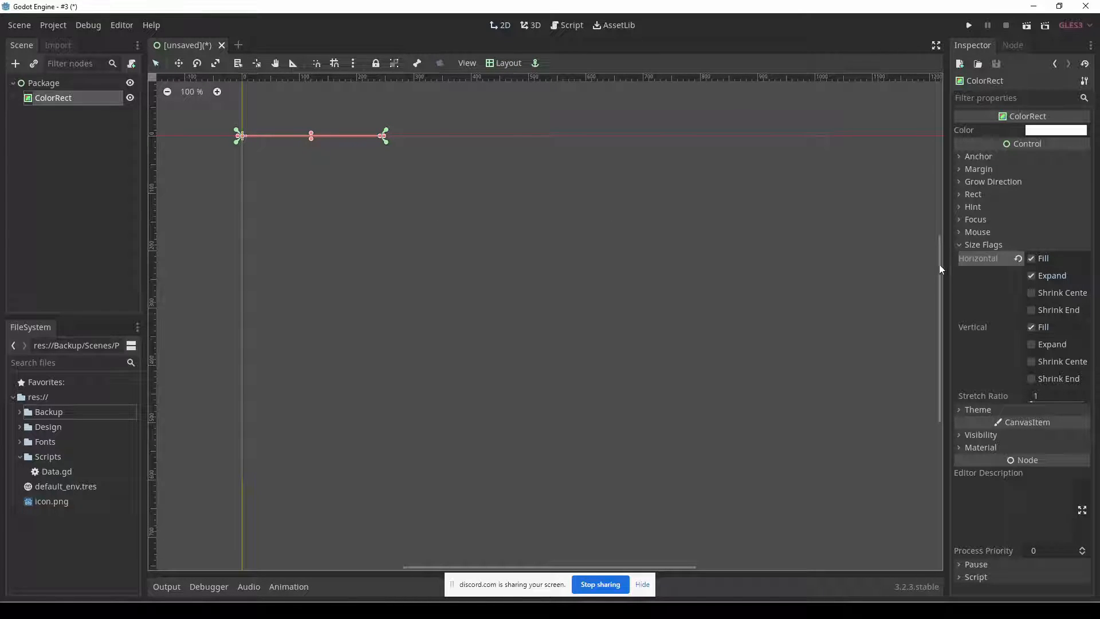
left_click(1031, 276)
Set the ColorRect's rect height to 90.
left_click(1008, 193)
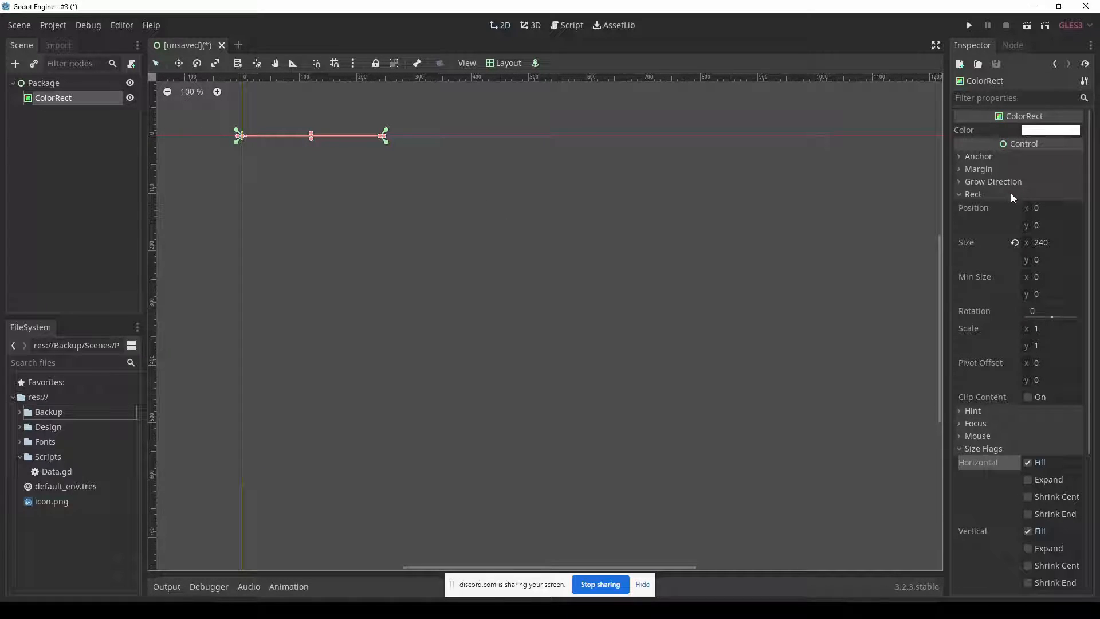
left_click(1053, 260)
type("90")
key("Return")
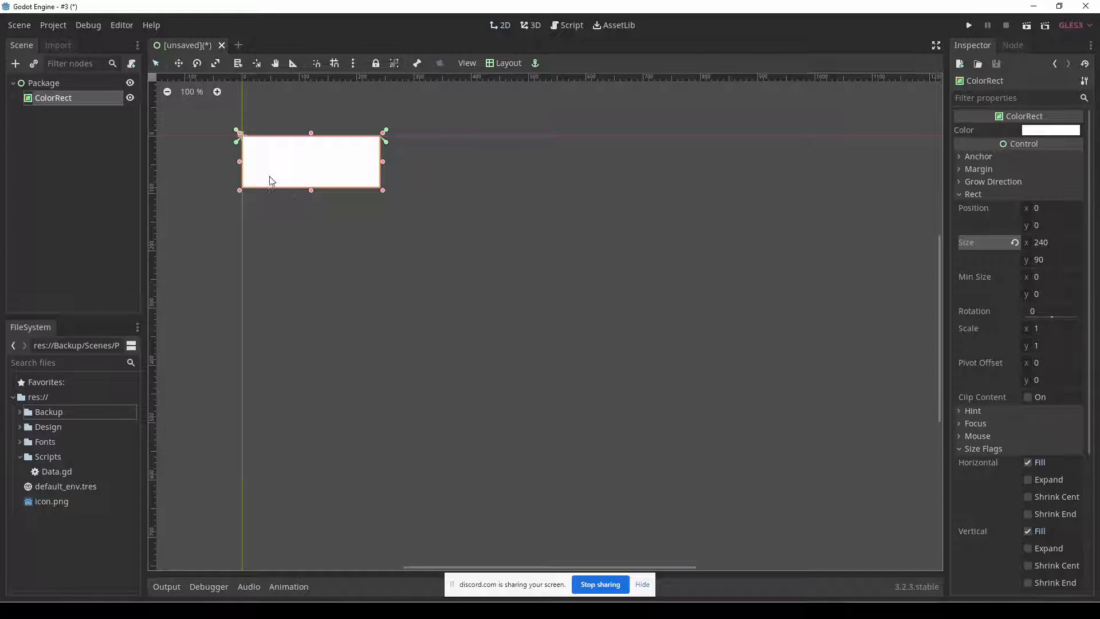
Check the pricing table's header background in Fireworks, and set the ColorRect's color to the preset f5f7f9 in Godot.
left_click(39, 99)
key("alt+Tab")
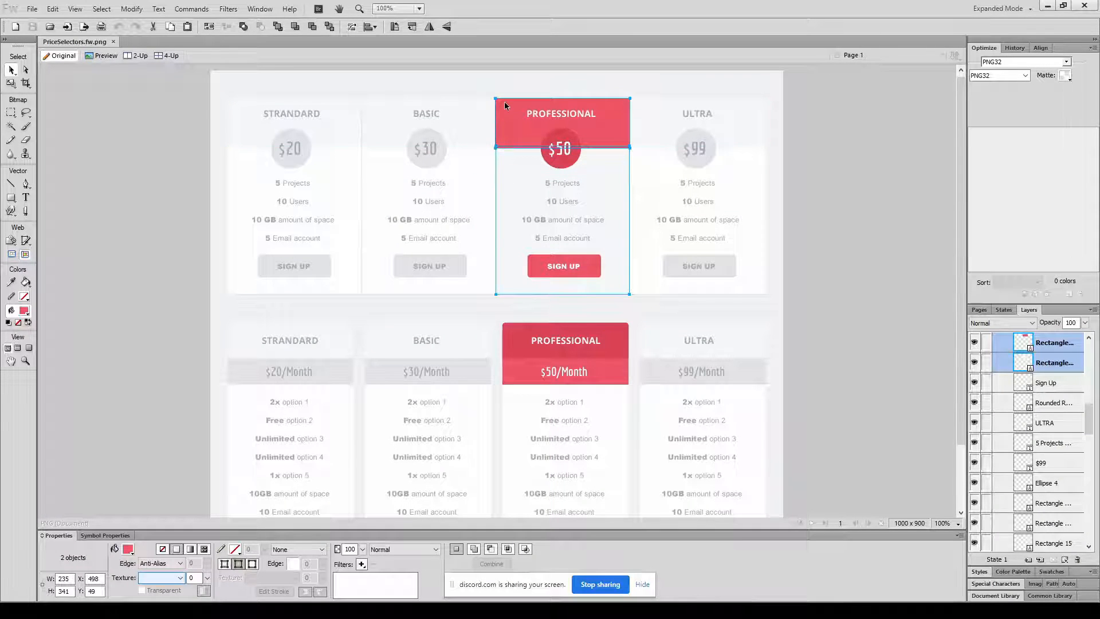
left_click(375, 116)
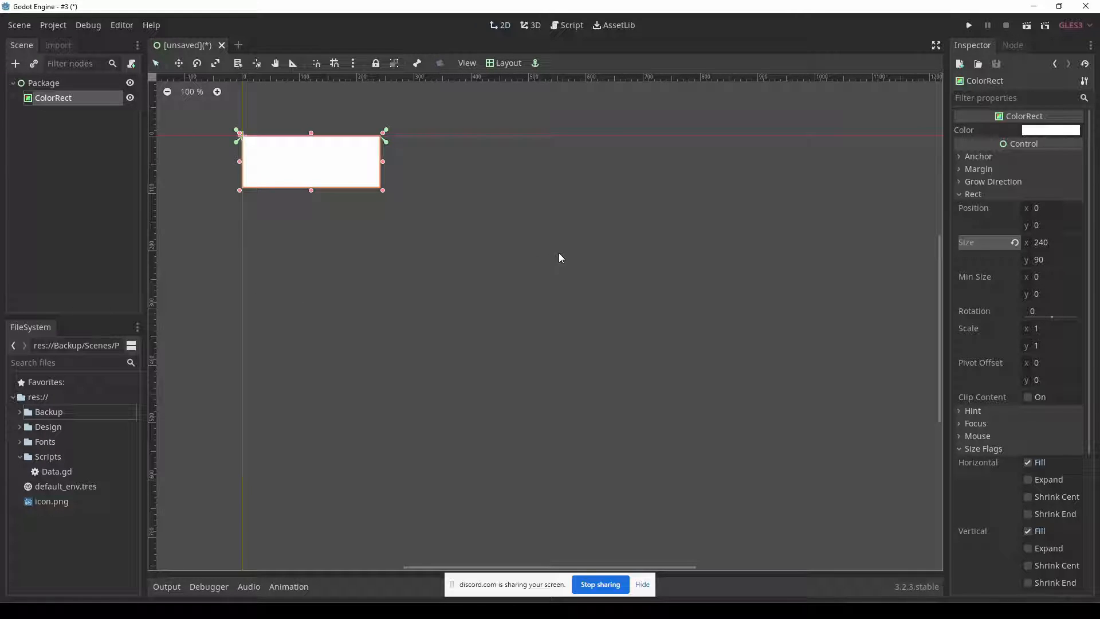
left_click(1047, 131)
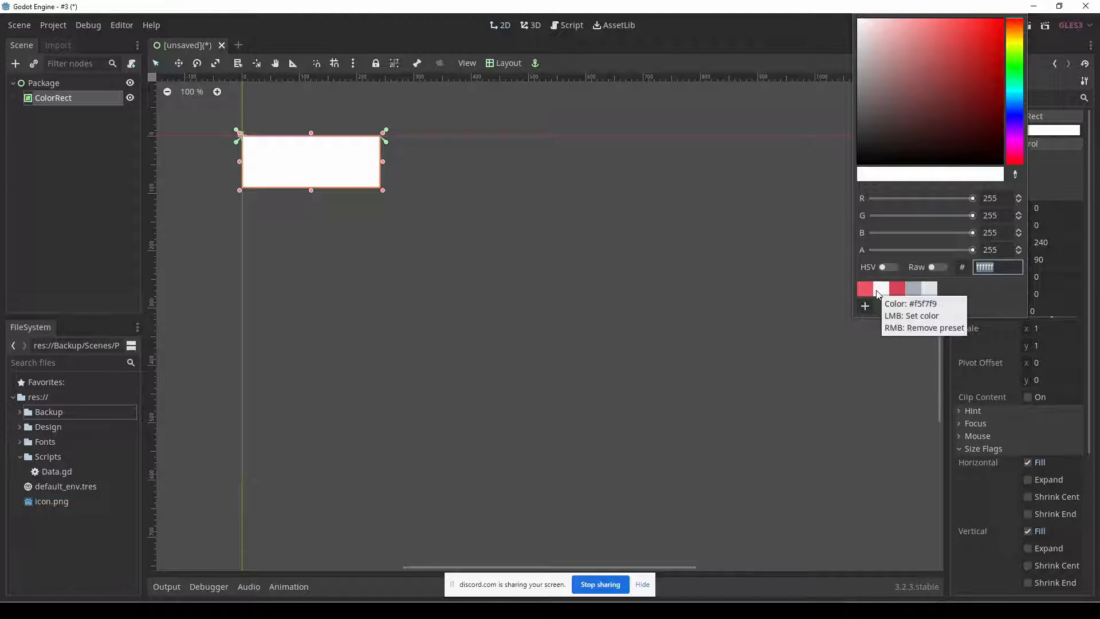
left_click(878, 290)
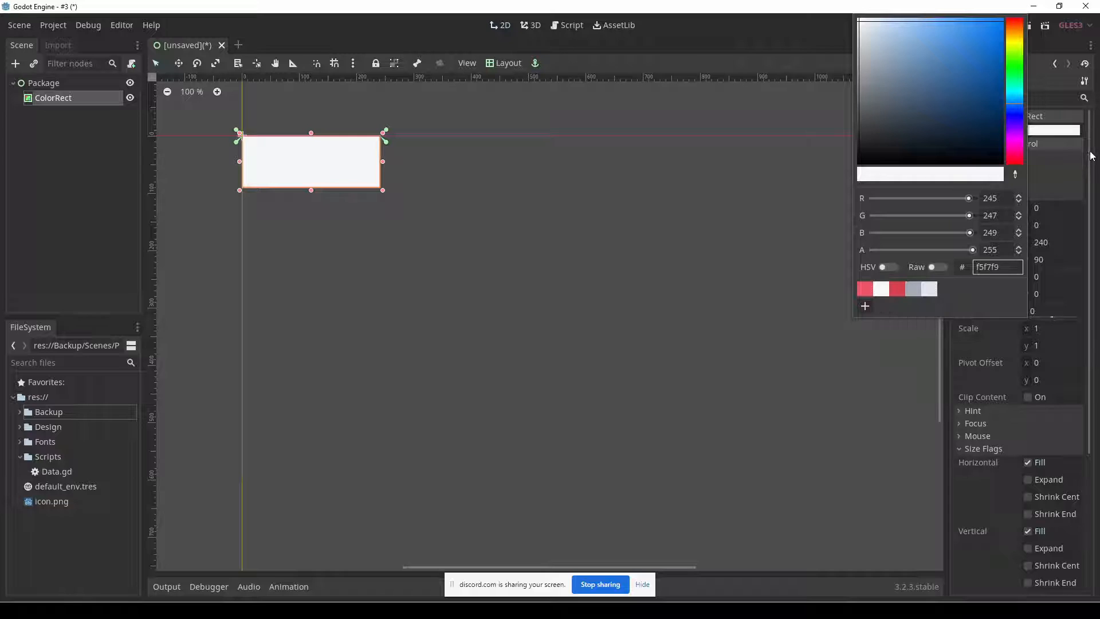
left_click(940, 167)
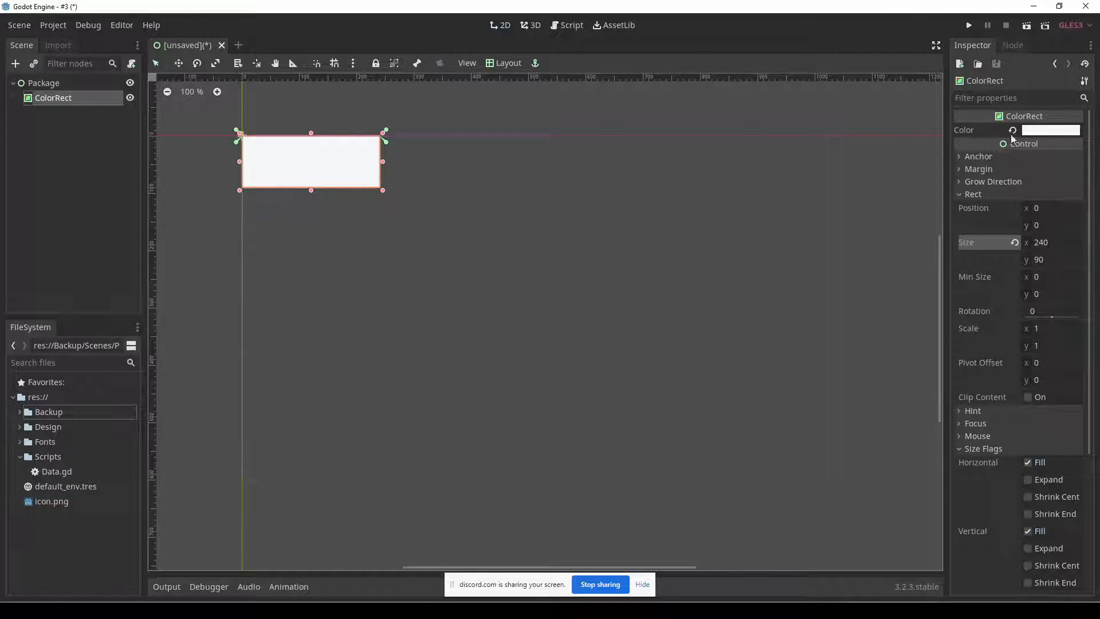
Duplicate the ColorRect and place the copy a little below the original header rectangle.
left_click(42, 101)
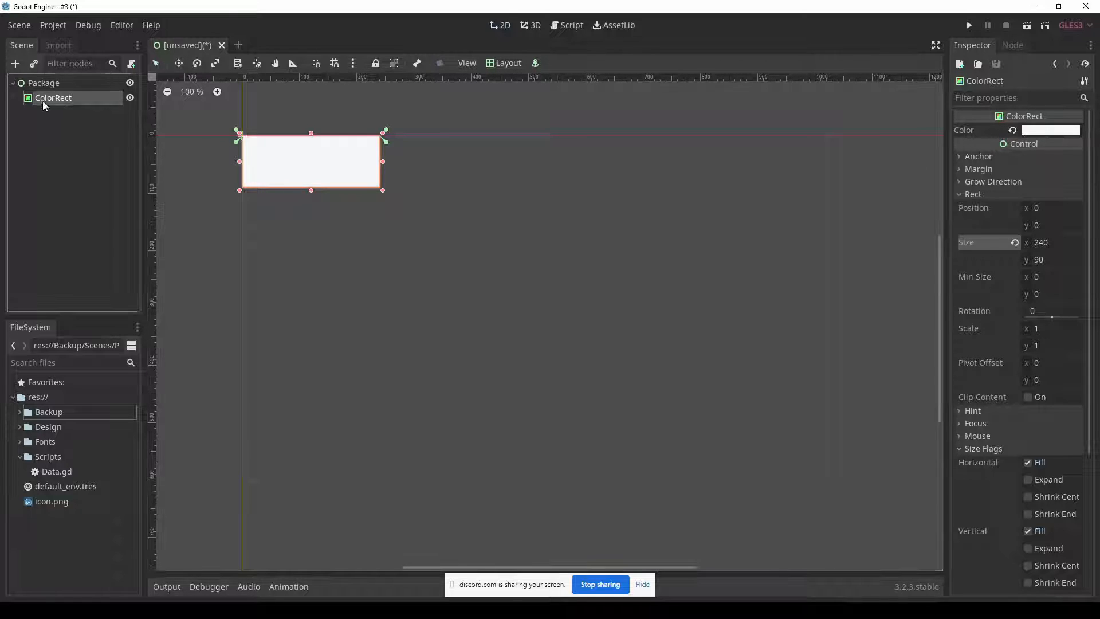
key("ctrl+d")
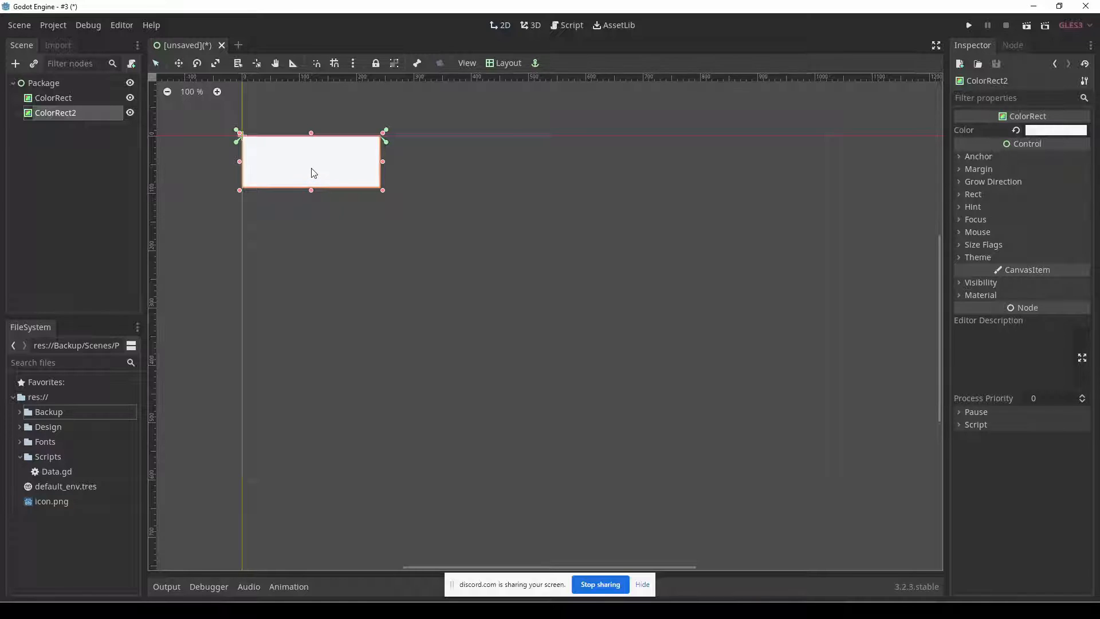
left_click_drag(313, 173, 309, 229)
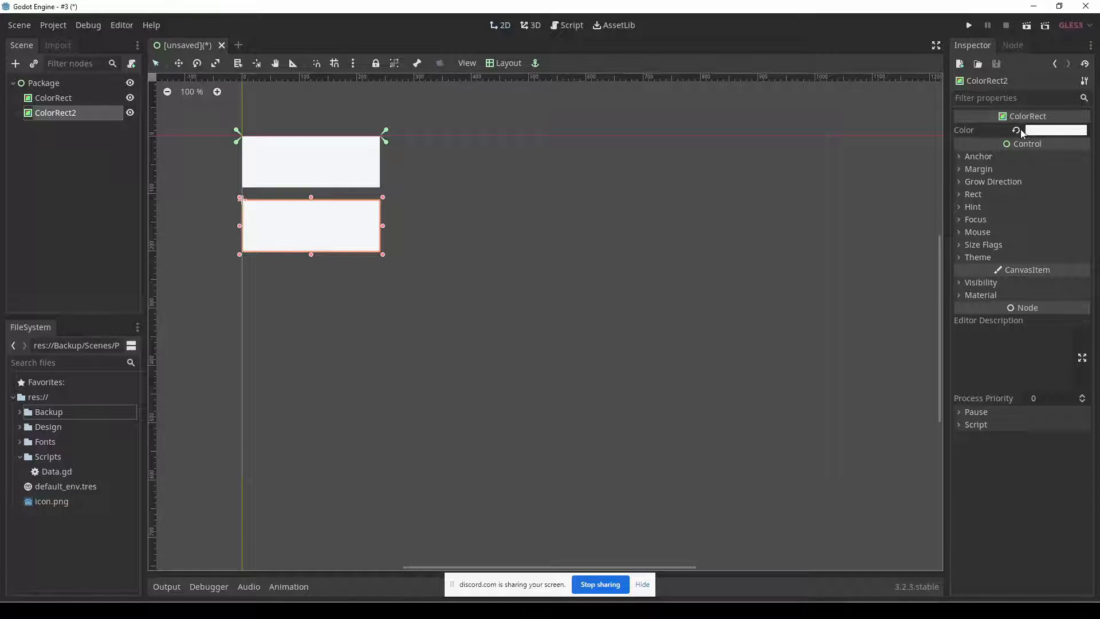
Check the color value of the header ColorRect.
left_click(651, 266)
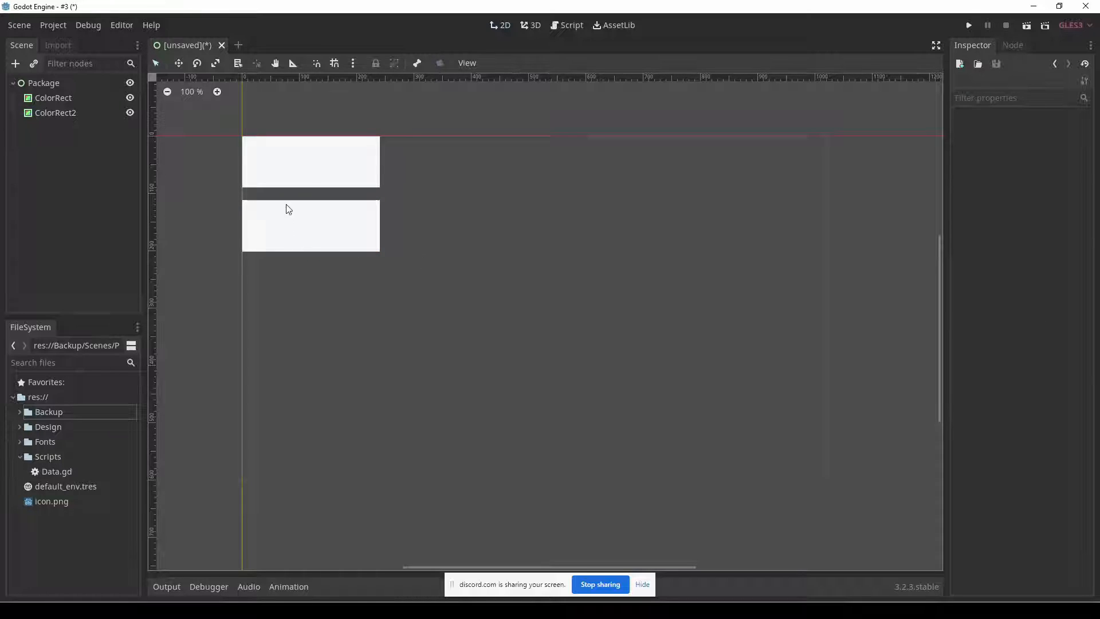
left_click(366, 168)
left_click(1067, 131)
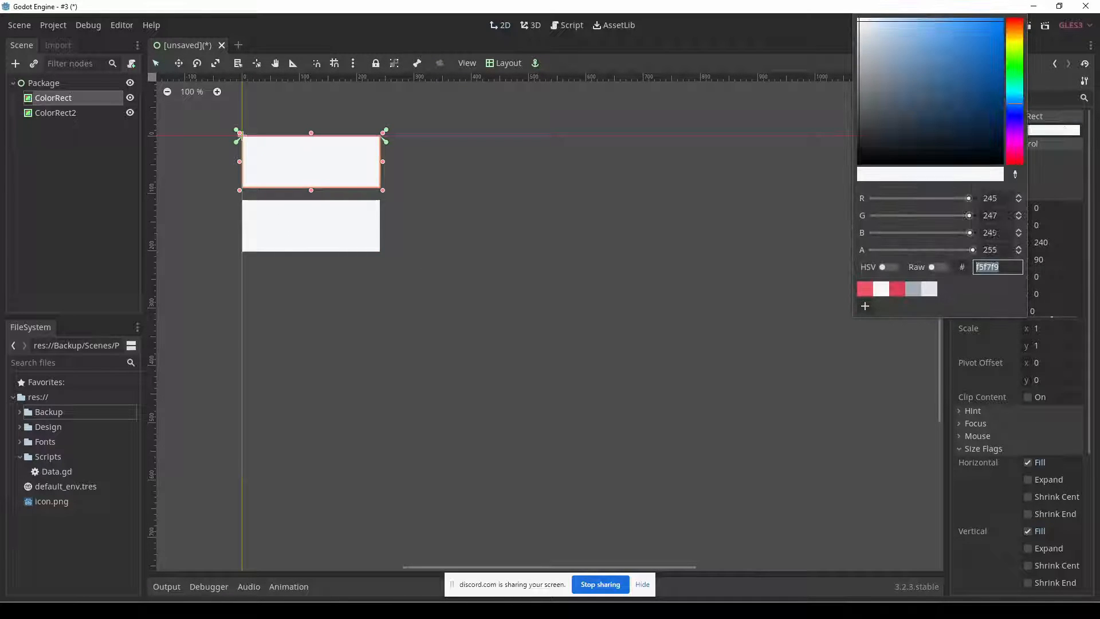
left_click(480, 273)
Stretch ColorRect2's upper edge to meet the header, and shift the rectangle so it overlaps the header's lower corner.
left_click(343, 243)
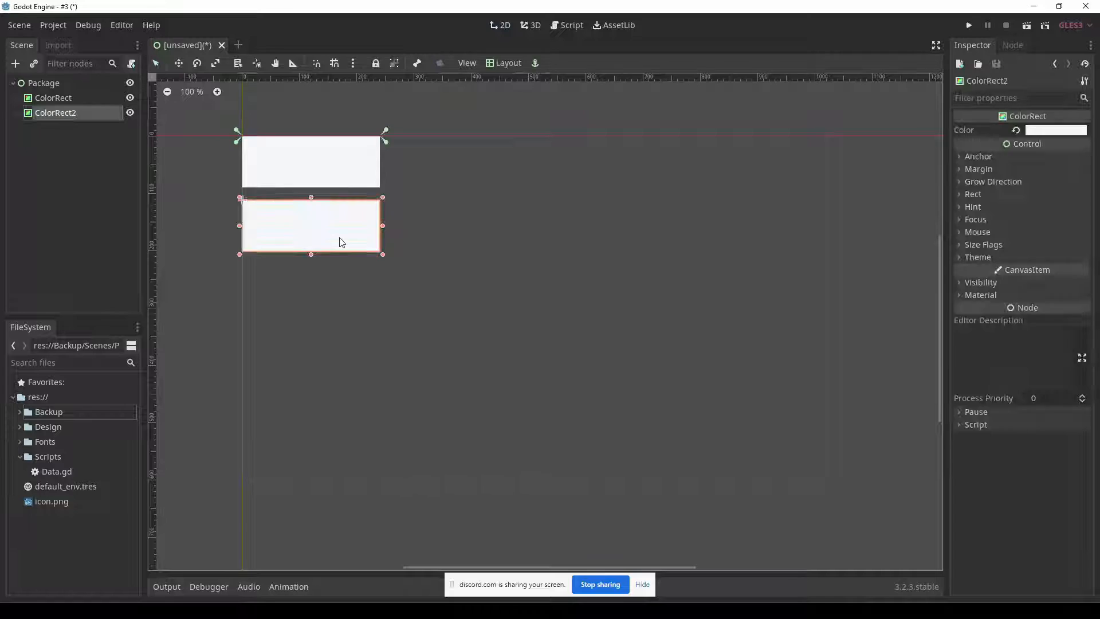
left_click_drag(311, 197, 311, 185)
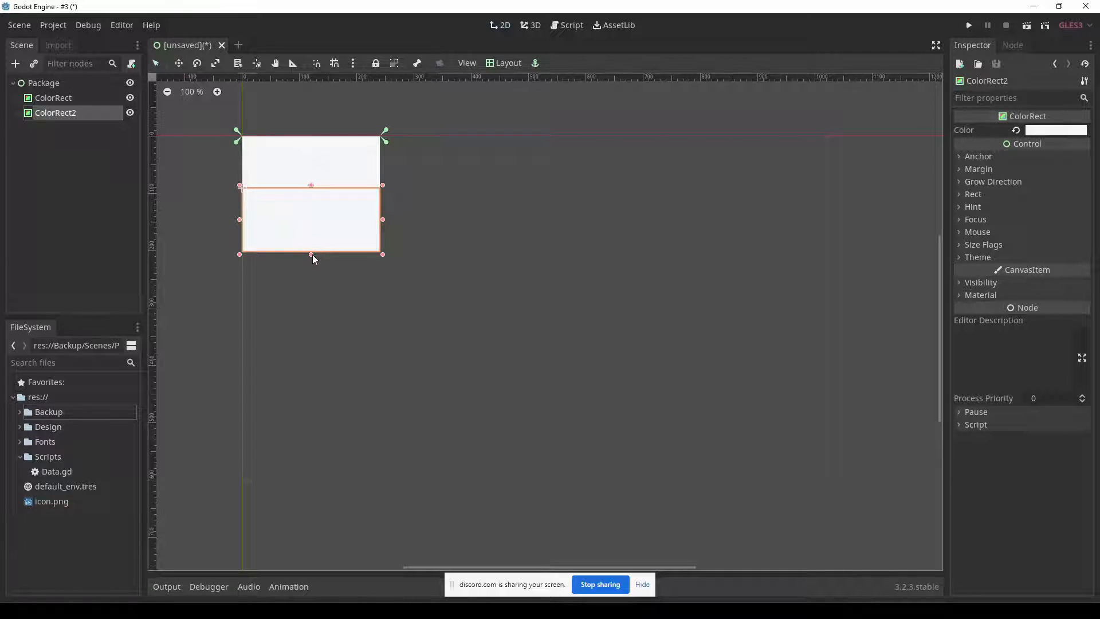
left_click_drag(312, 235, 331, 225)
left_click(466, 198)
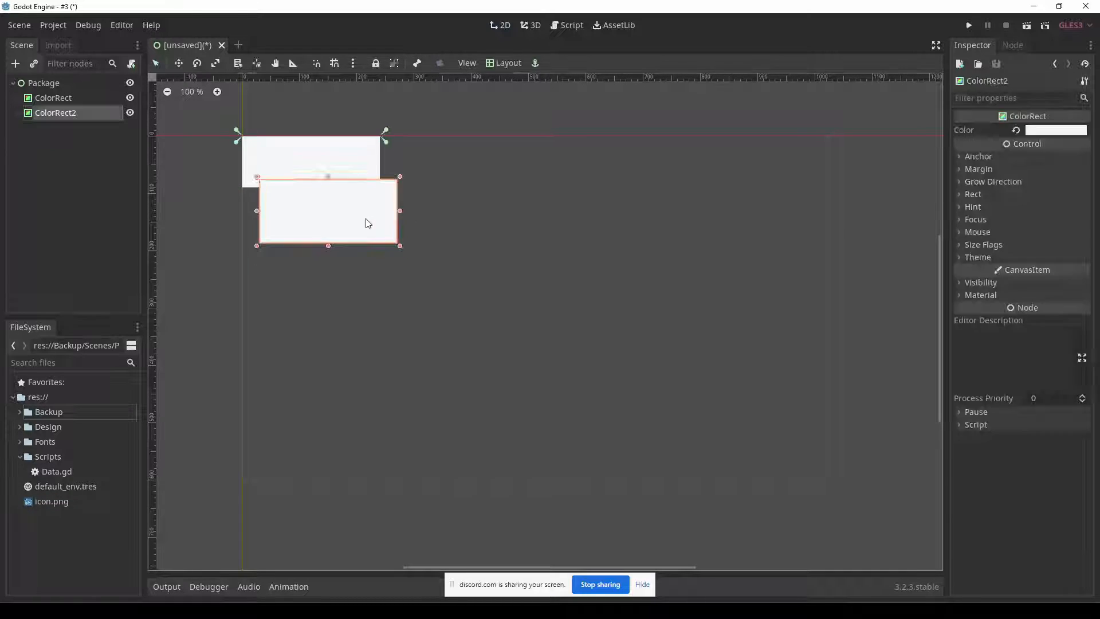
Compare the header fill color in the Fireworks mockup with the header ColorRect's color in Godot.
key("alt+Tab")
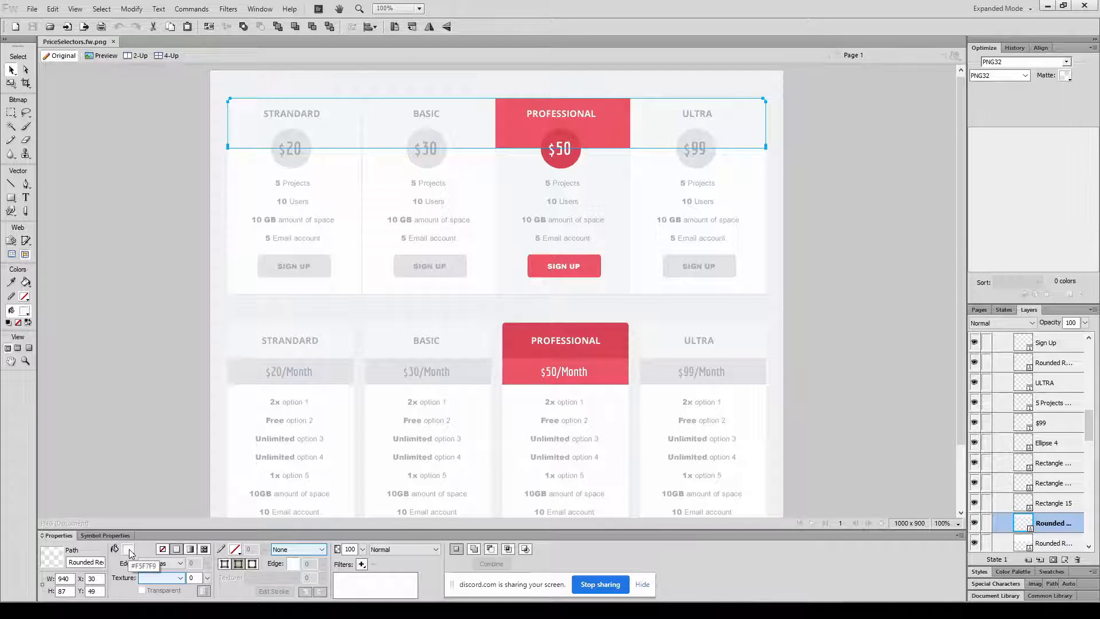
key("alt+Tab")
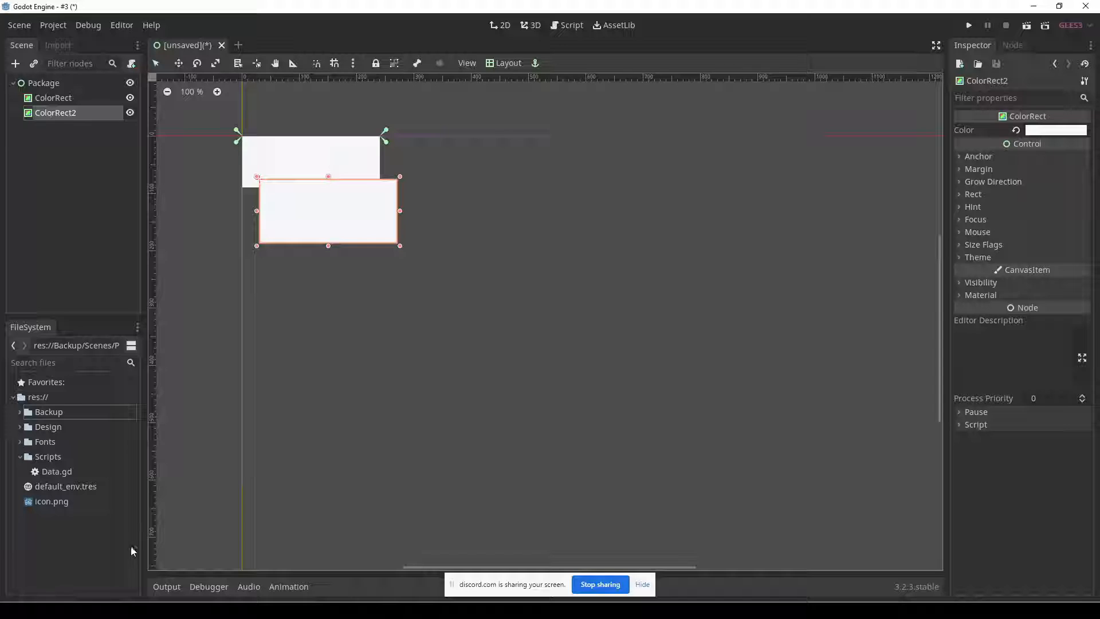
left_click(265, 169)
left_click(1054, 131)
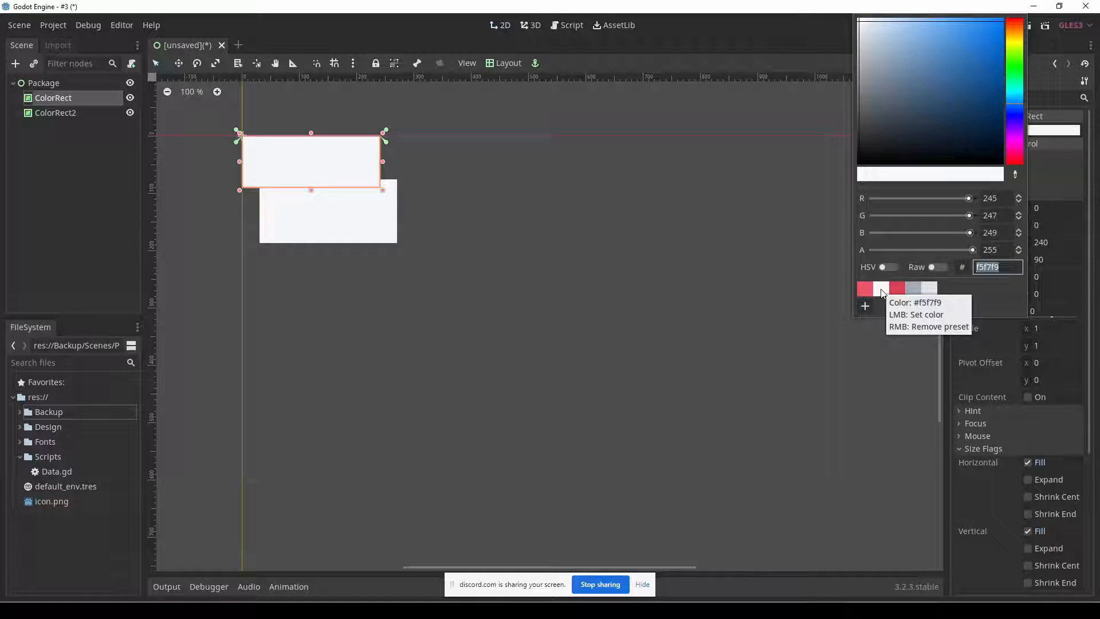
left_click(456, 277)
Set ColorRect2's color to pure white, ffffff.
left_click(373, 232)
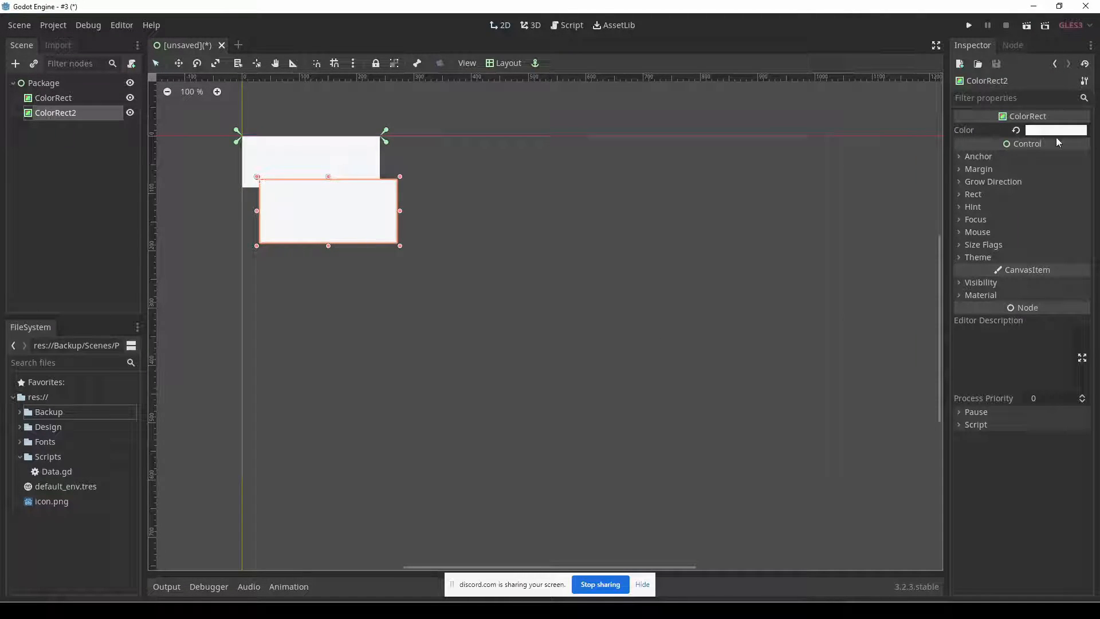
left_click(1055, 133)
left_click_drag(879, 59, 851, 6)
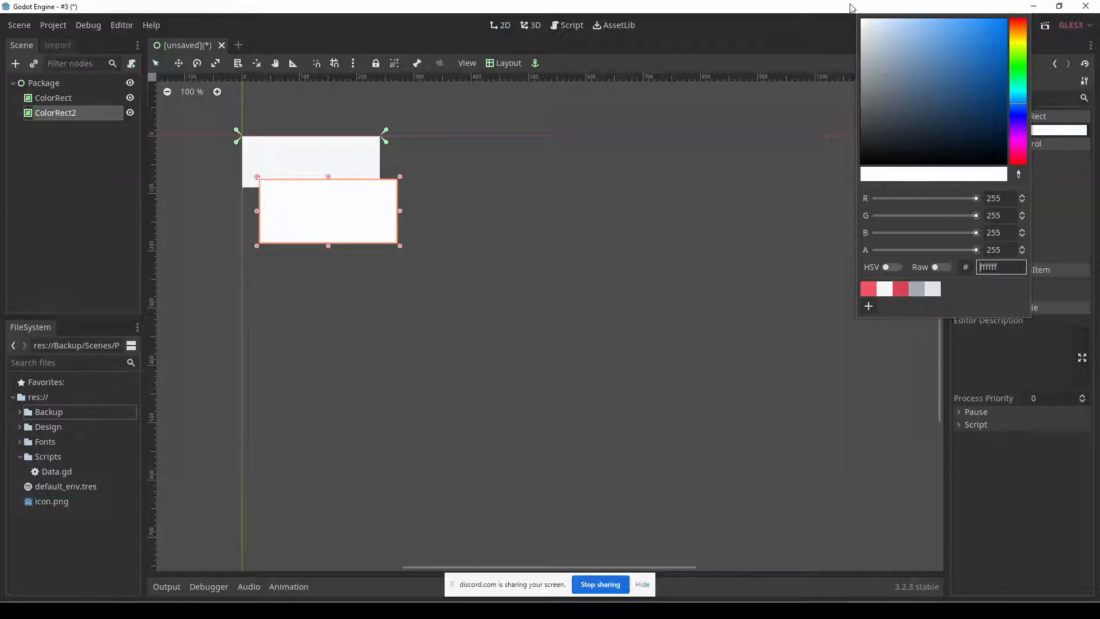
left_click(602, 273)
Move ColorRect2 clear of the header, and check the package columns in the Fireworks mockup before returning to Godot.
left_click_drag(352, 216, 324, 238)
left_click(422, 217)
left_click(425, 270)
left_click(338, 211)
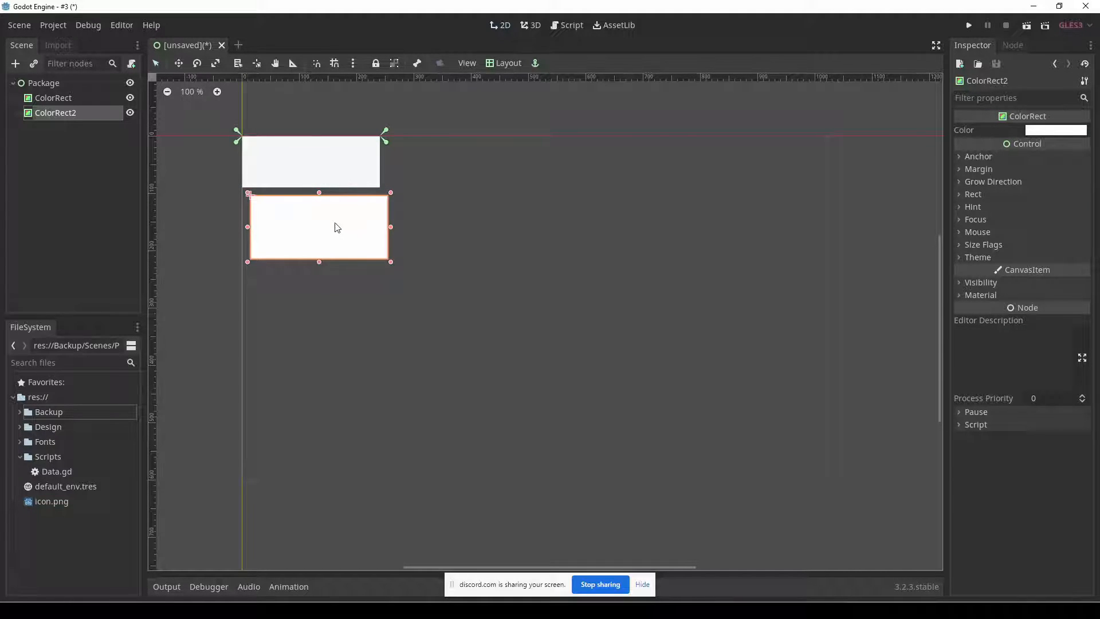
key("alt+Tab")
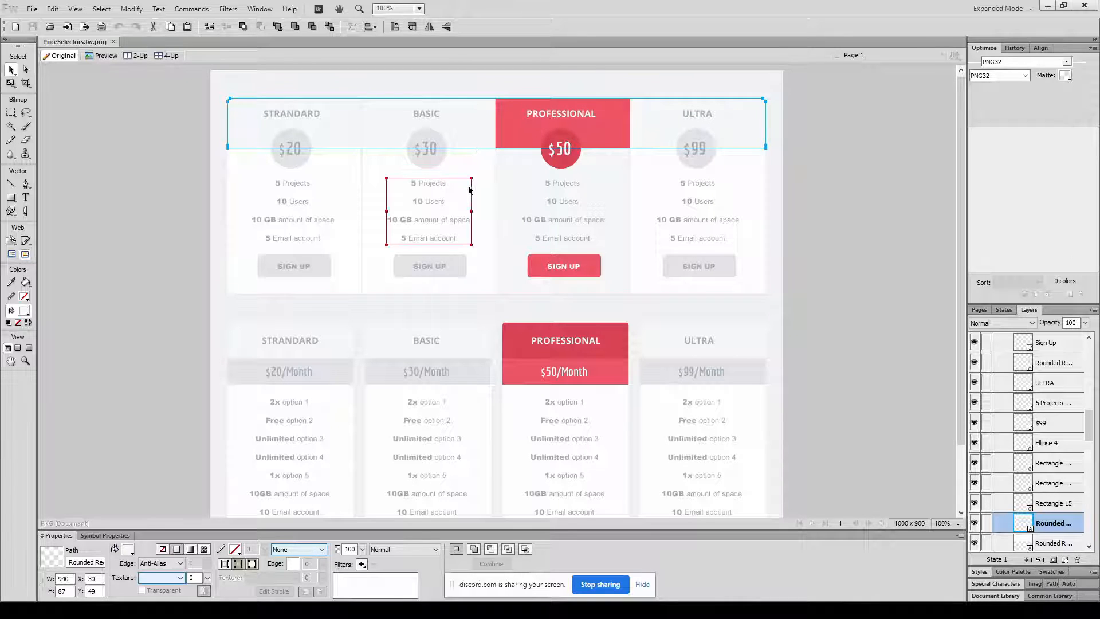
key("alt+Tab")
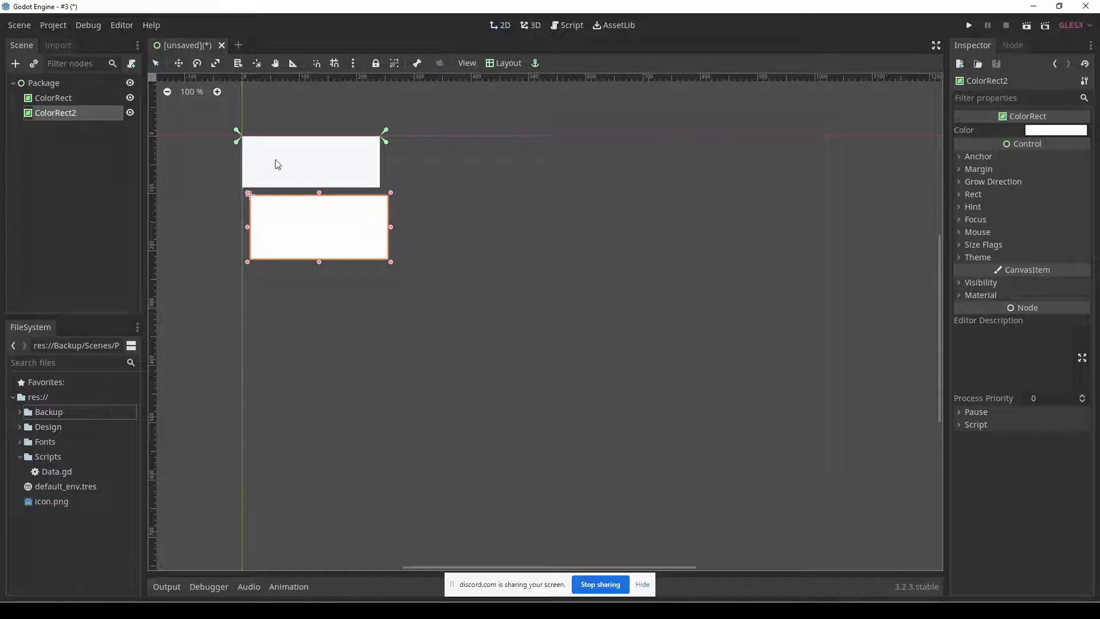
Try aligning ColorRect2 by hand flush beneath the header, and shift it slightly away again.
left_click_drag(296, 234, 285, 226)
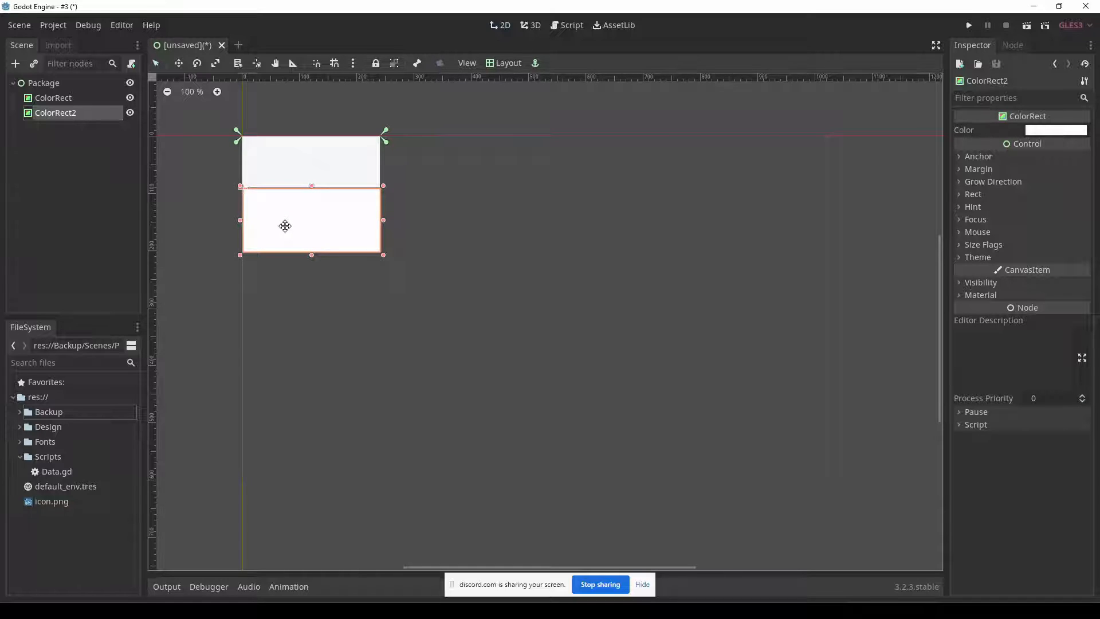
left_click_drag(285, 224, 293, 230)
key("Down")
key("Down")
key("Down")
key("Down")
key("Down")
key("Down")
key("Down")
key("Down")
key("Down")
key("Down")
key("Down")
key("Down")
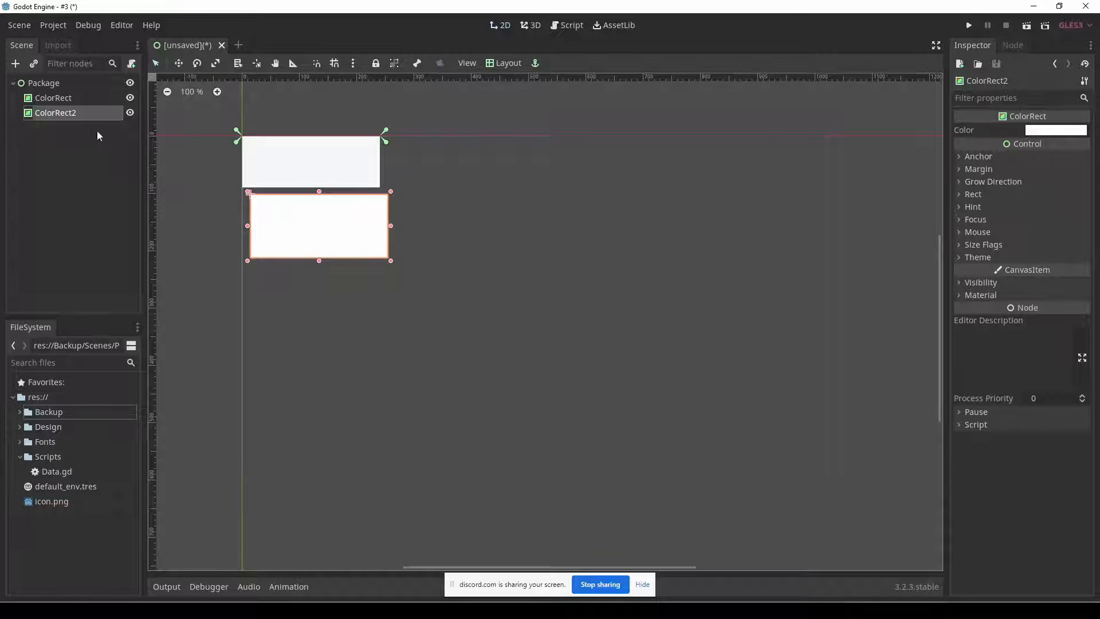
Add a VBoxContainer as a child of the Package node.
left_click(47, 86)
left_click(16, 64)
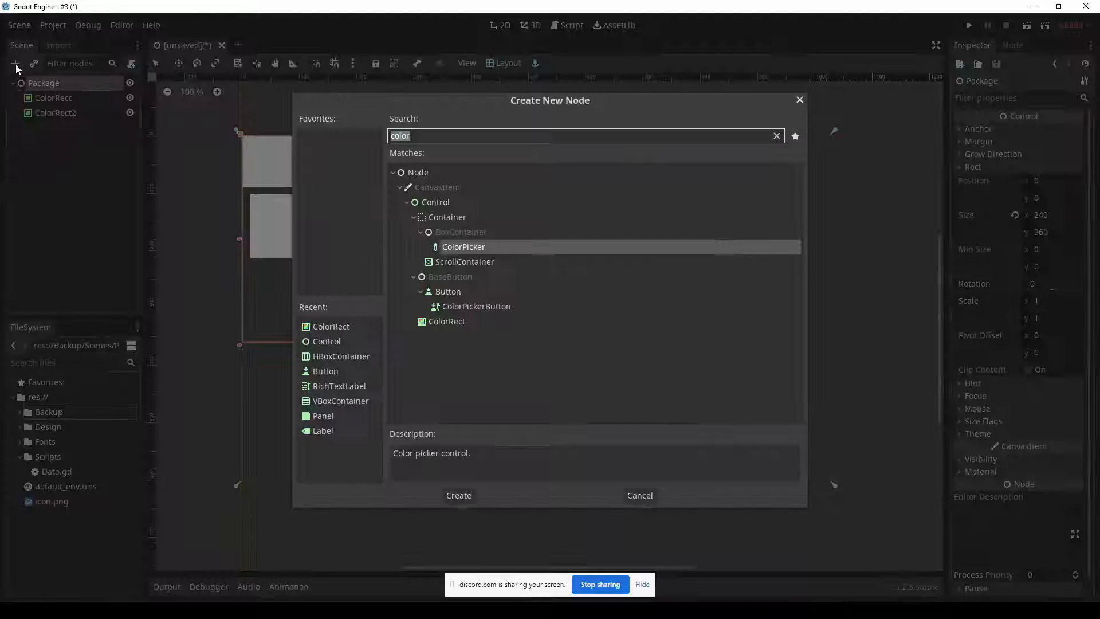
type("vb")
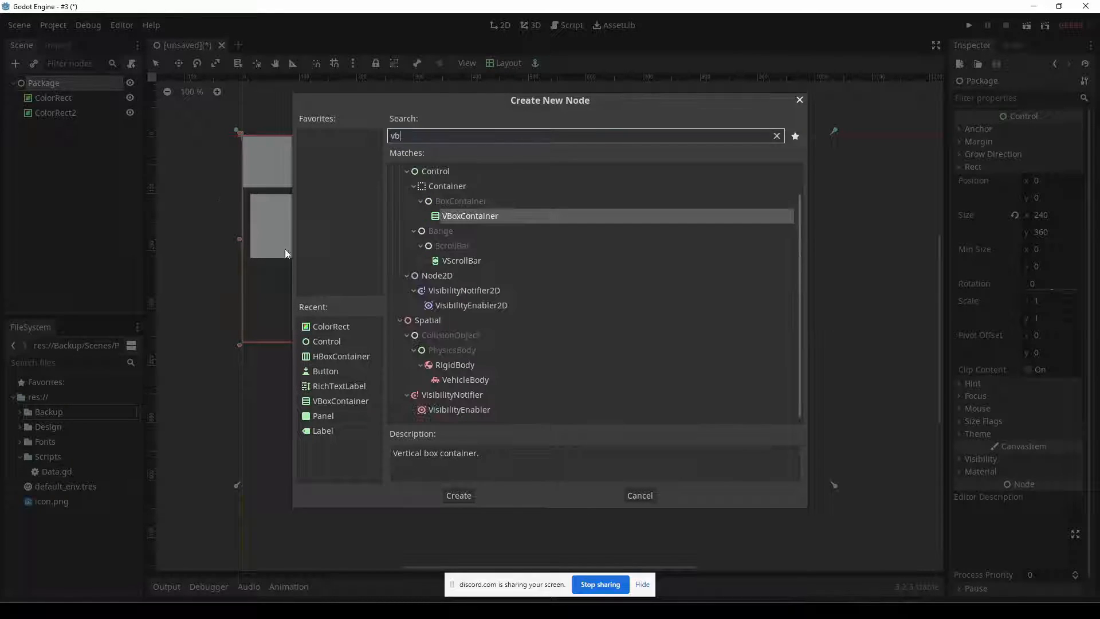
double_click(450, 216)
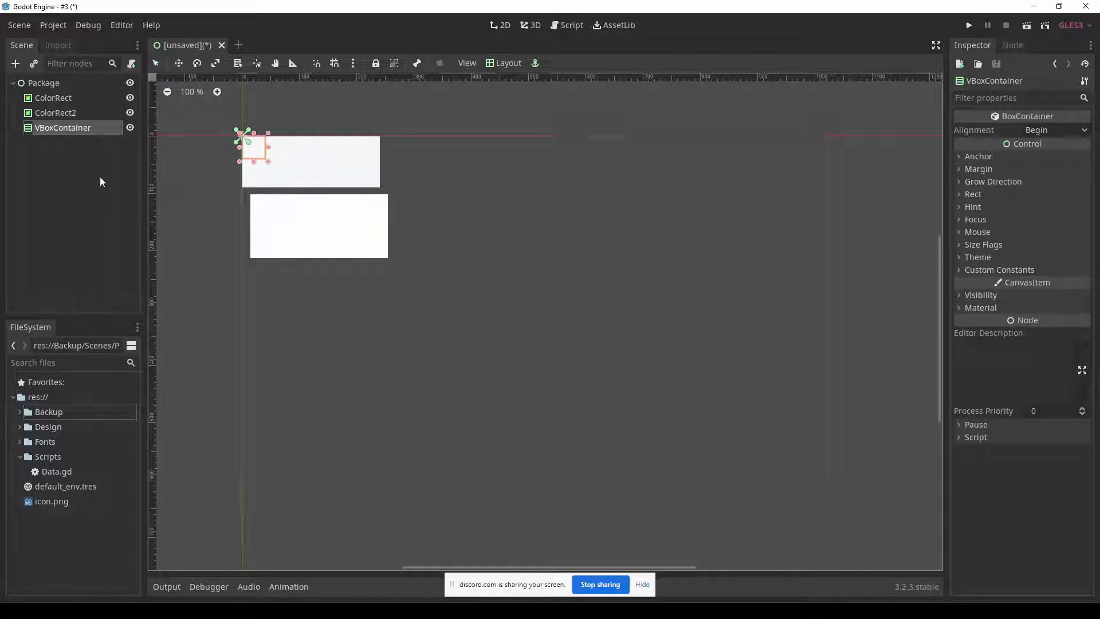
Reparent ColorRect and ColorRect2 into the VBoxContainer.
left_click(51, 113)
left_click(50, 98, "shift")
left_click_drag(53, 97, 57, 128)
Enable the VBoxContainer's horizontal Expand size flag and apply the Full Rect layout to it.
left_click(59, 97)
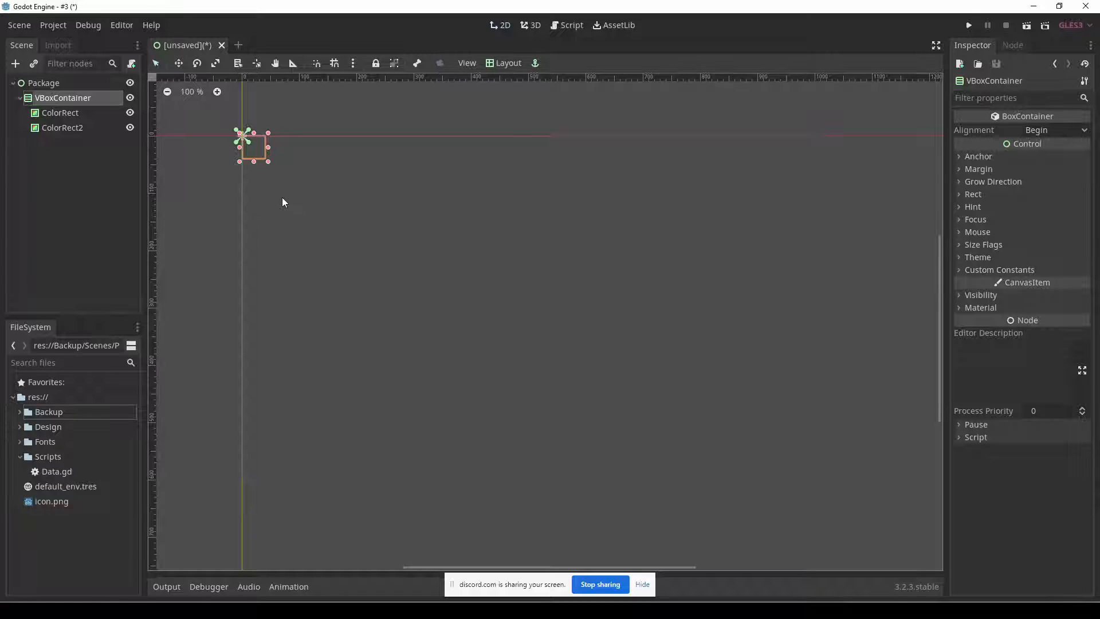
left_click(1010, 246)
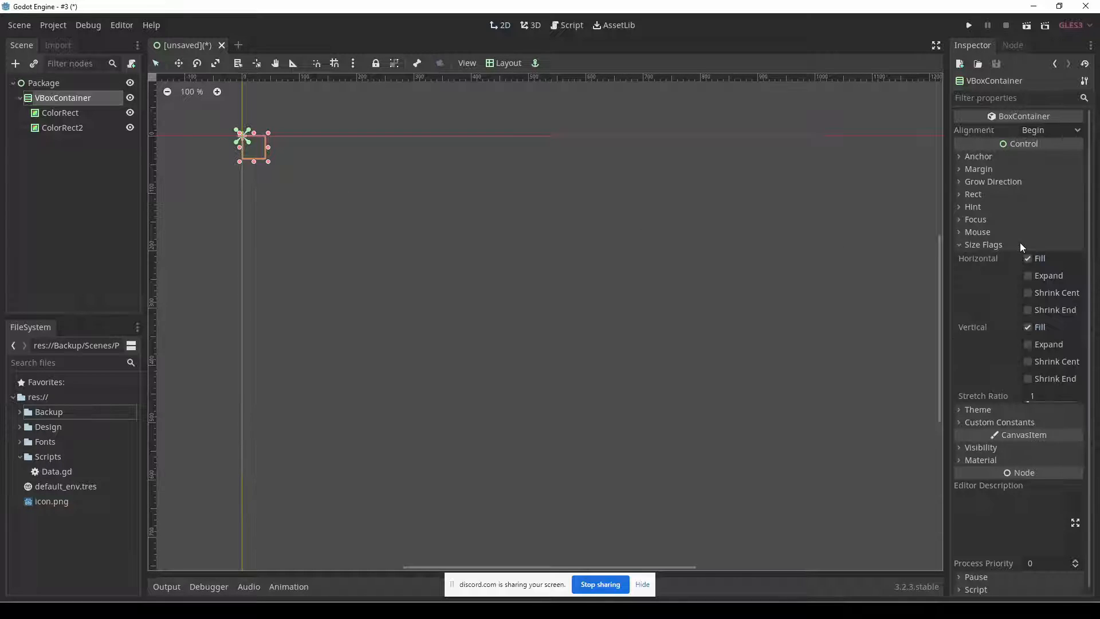
left_click(1032, 276)
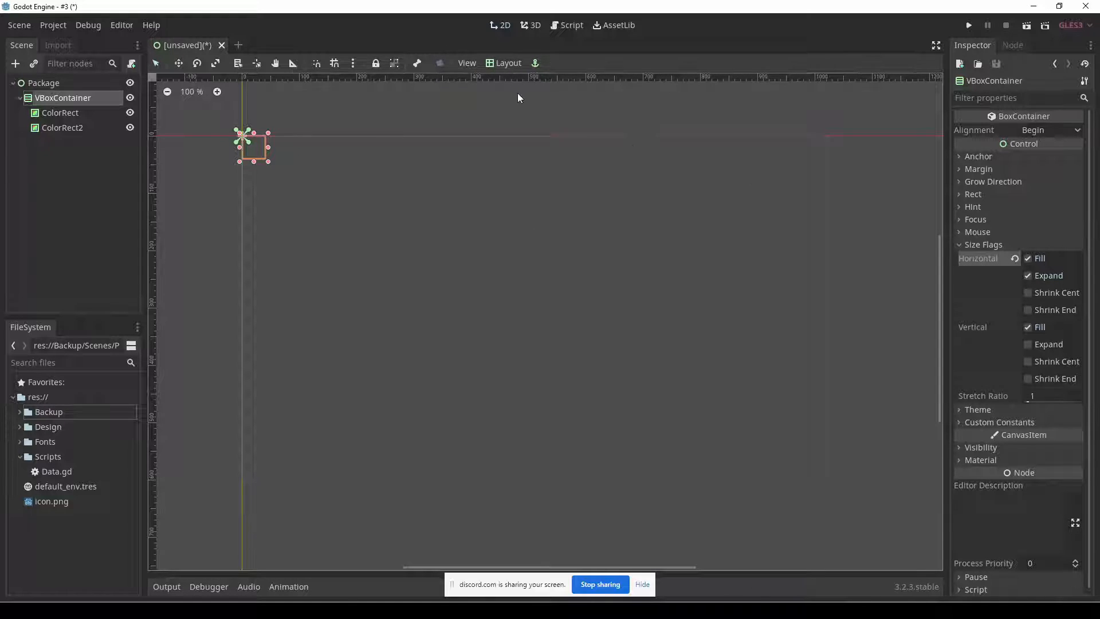
left_click(1016, 195)
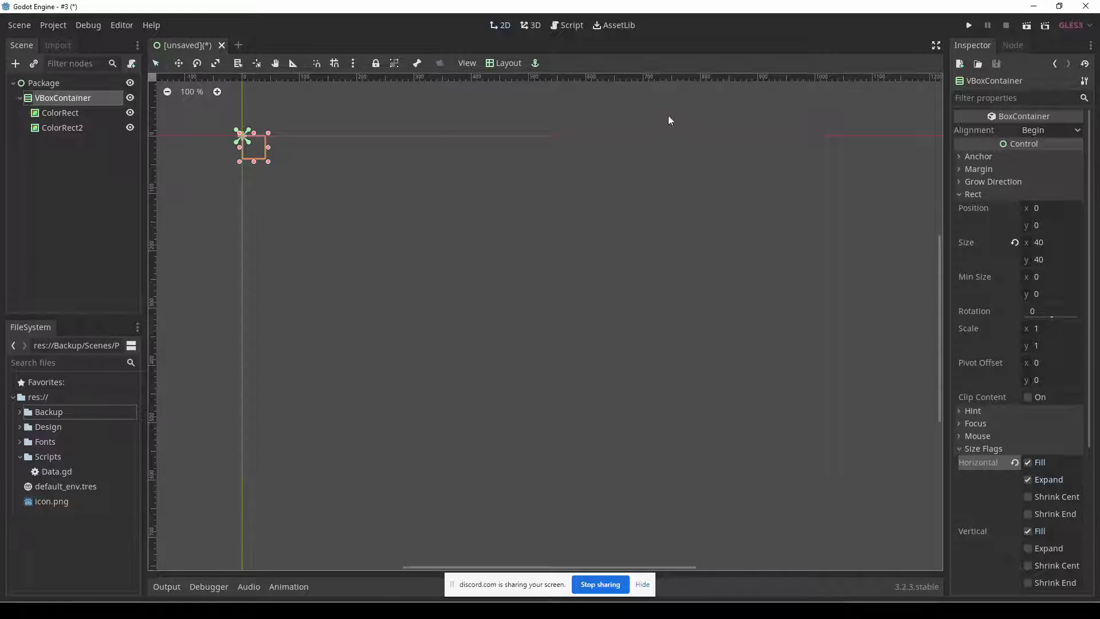
left_click(496, 63)
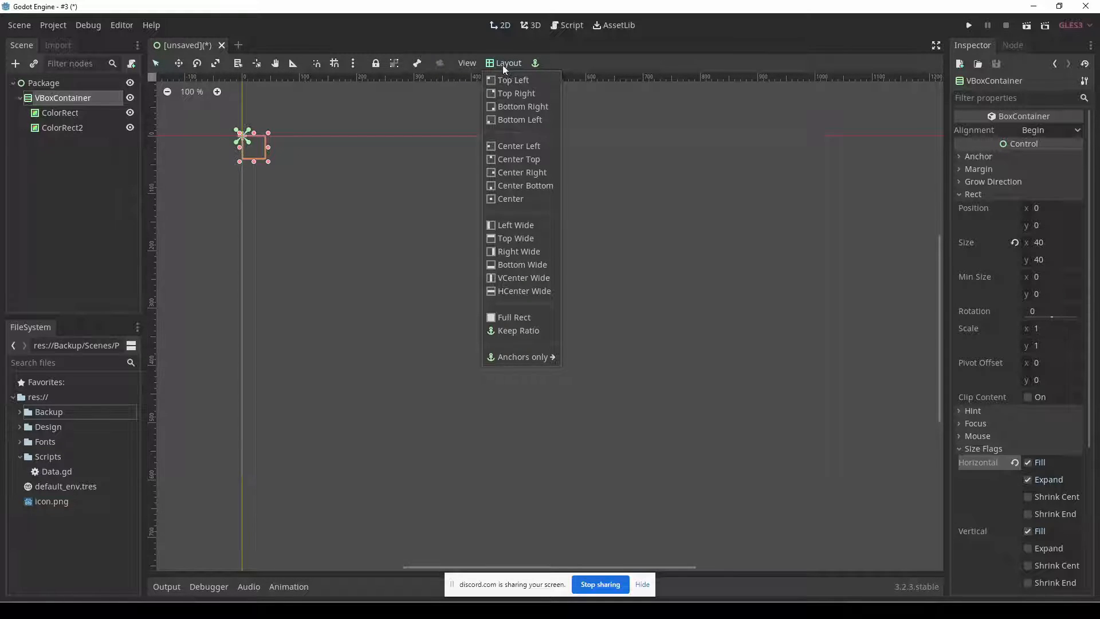
left_click(510, 318)
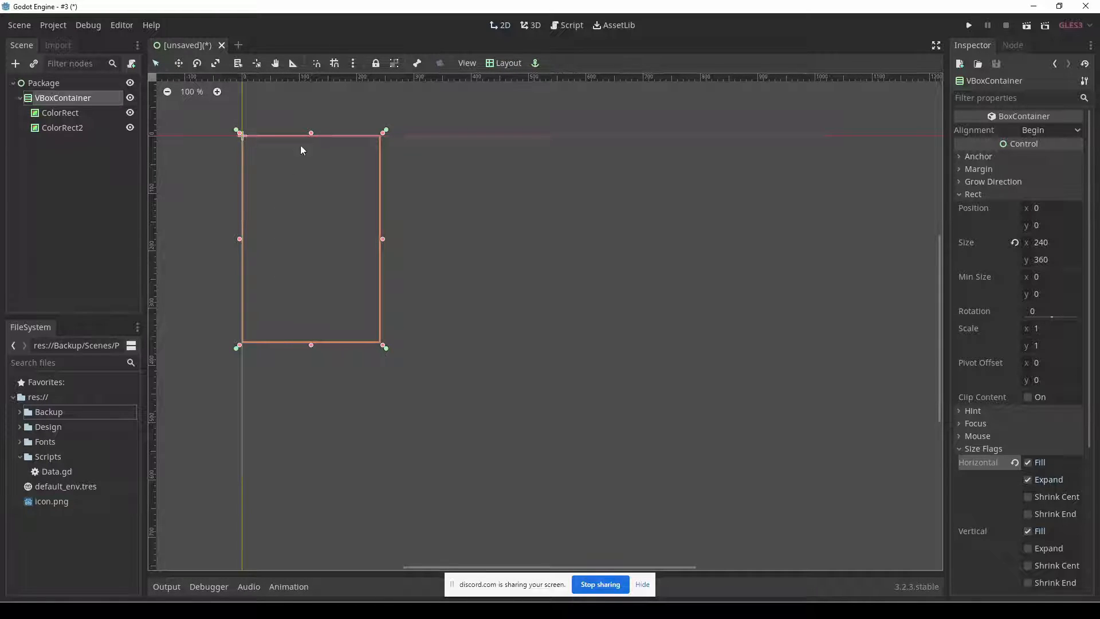
left_click(504, 63)
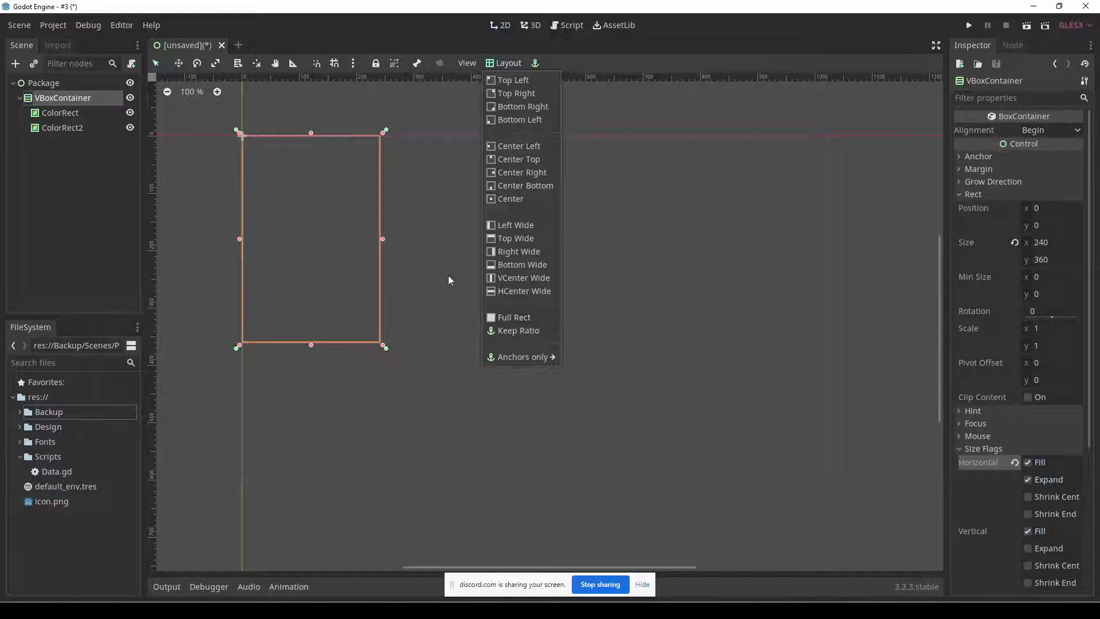
left_click(403, 239)
Set the rect height of the ColorRect nested in the VBoxContainer to 90.
left_click(62, 103)
left_click(69, 117)
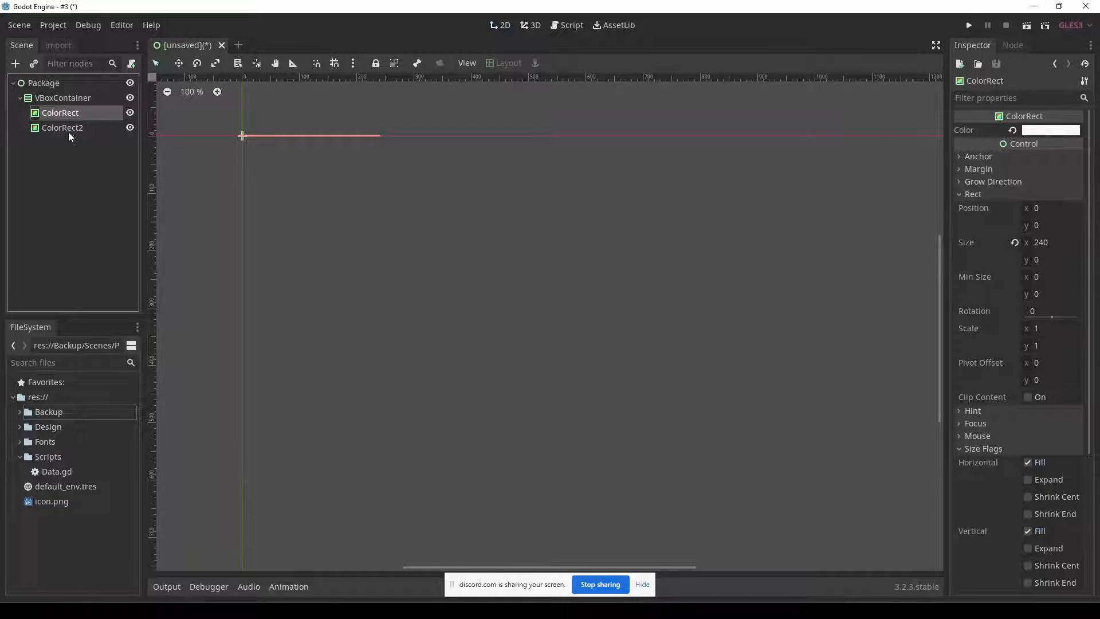
left_click(1048, 260)
type("90")
key("Return")
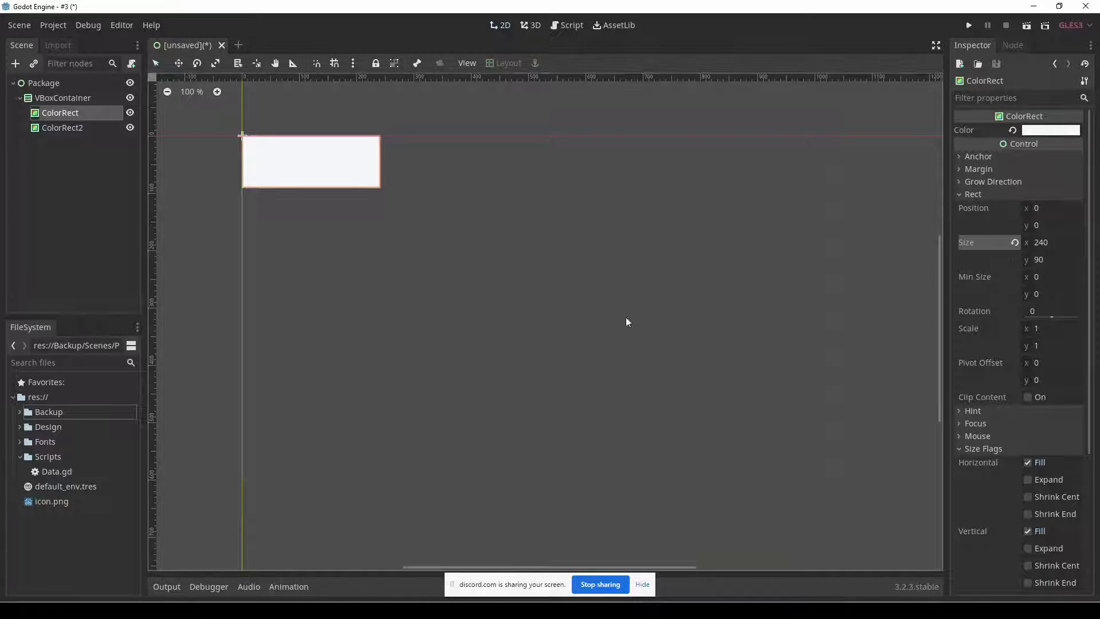
Enable the vertical Expand size flag for ColorRect2.
left_click(75, 128)
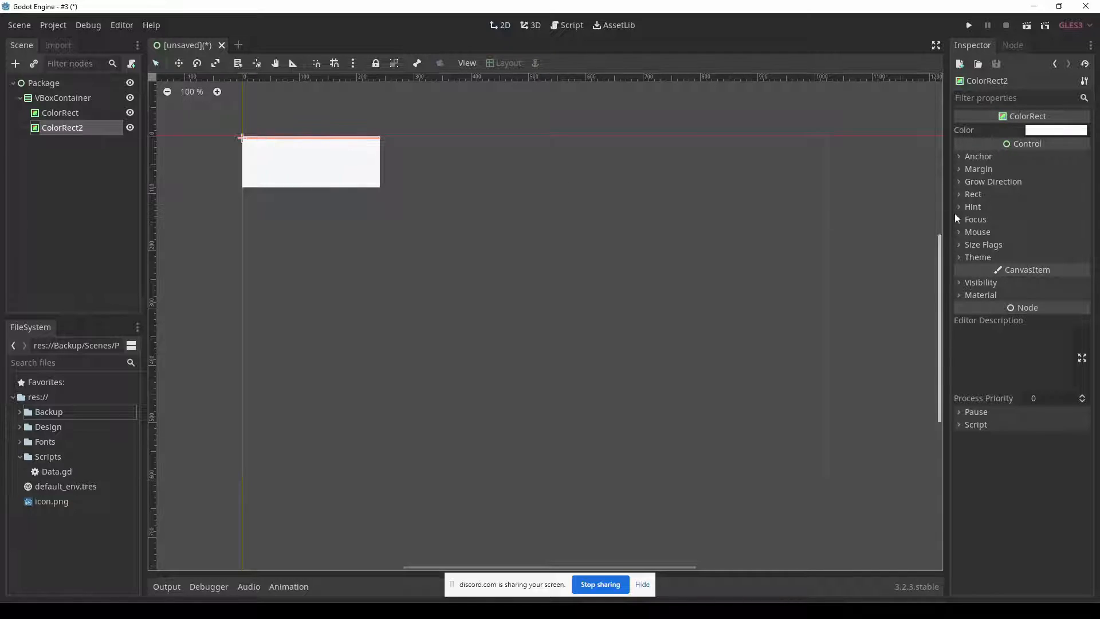
left_click(1008, 244)
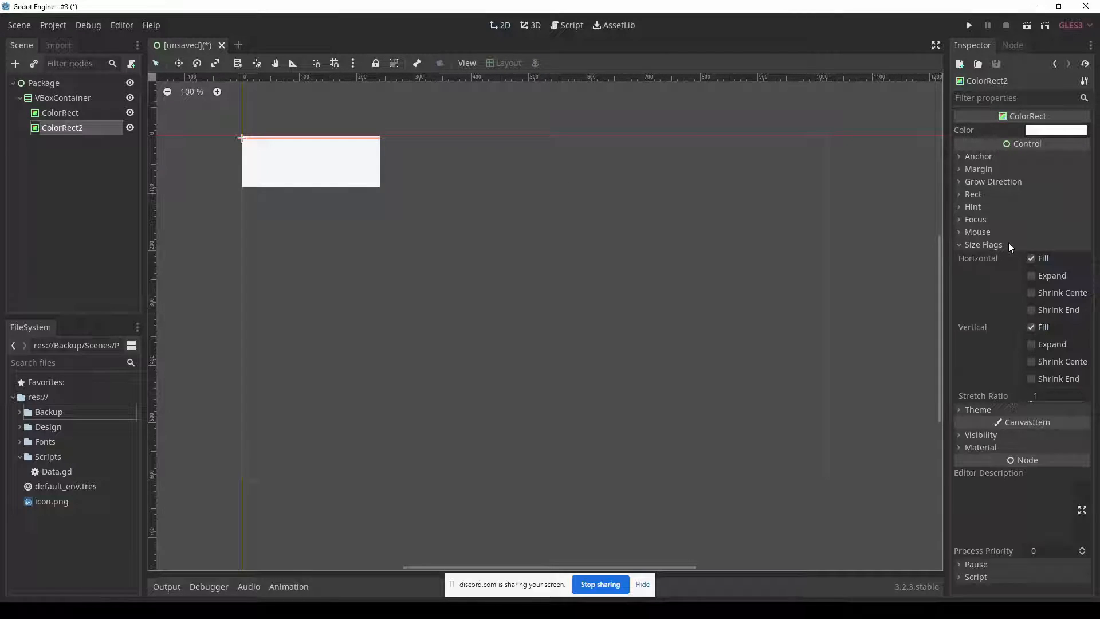
left_click(1033, 344)
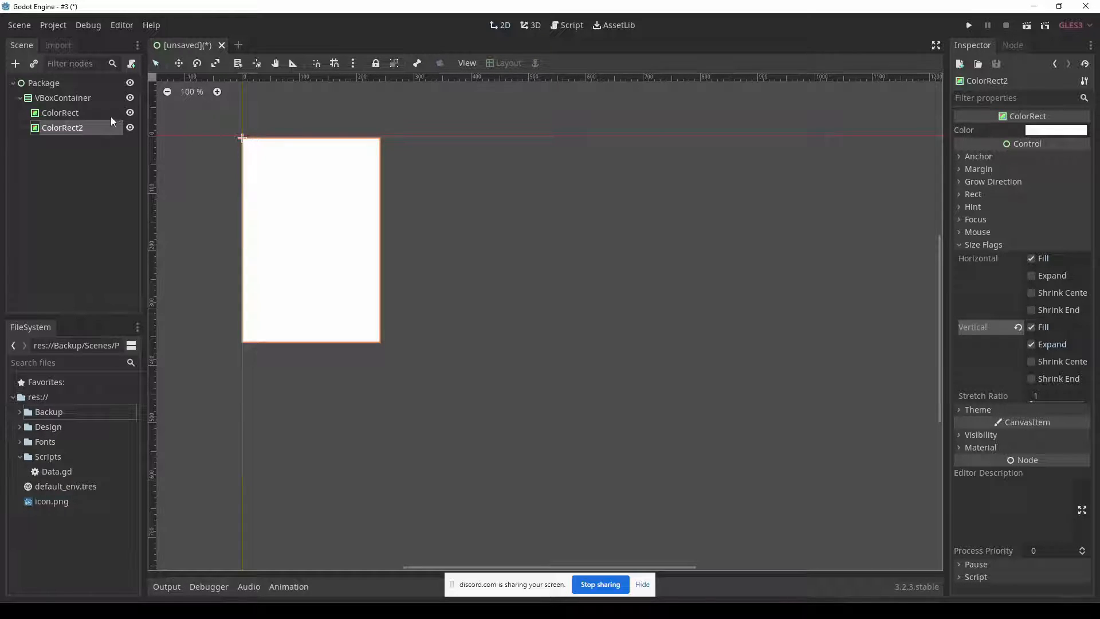
Set the header ColorRect's minimum height to 90.
left_click(87, 114)
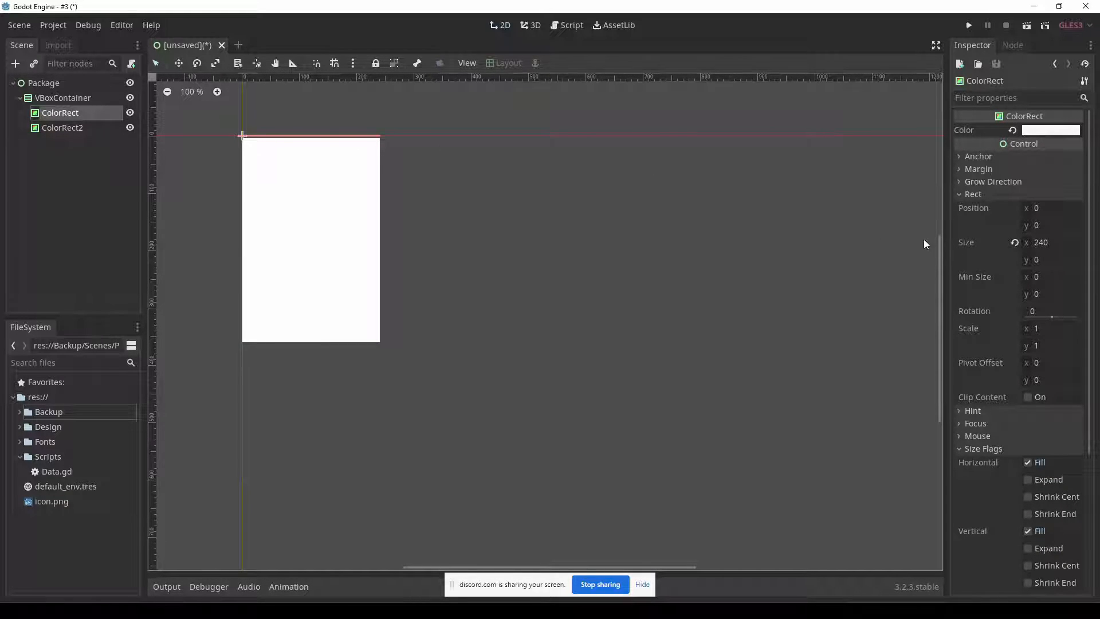
left_click(1044, 294)
type("90")
key("Return")
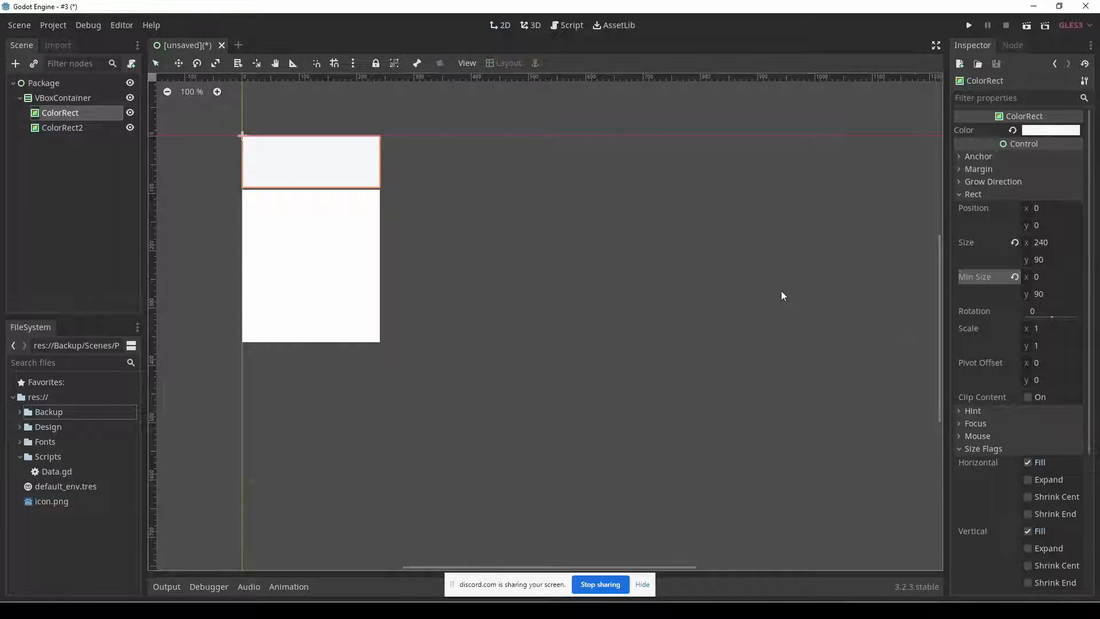
left_click(1053, 259)
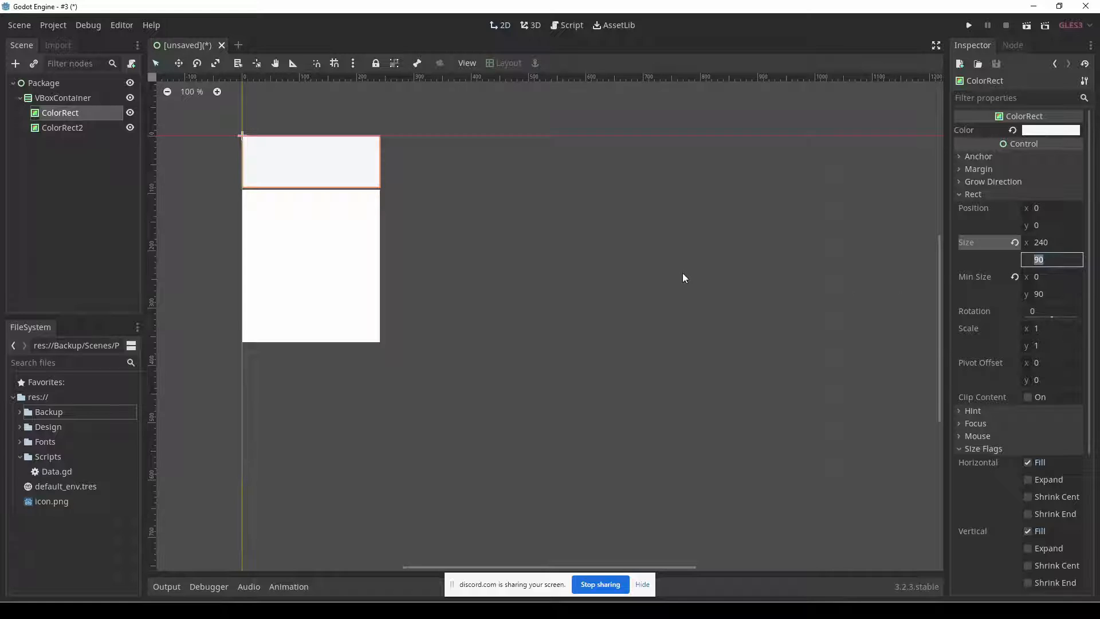
left_click(489, 239)
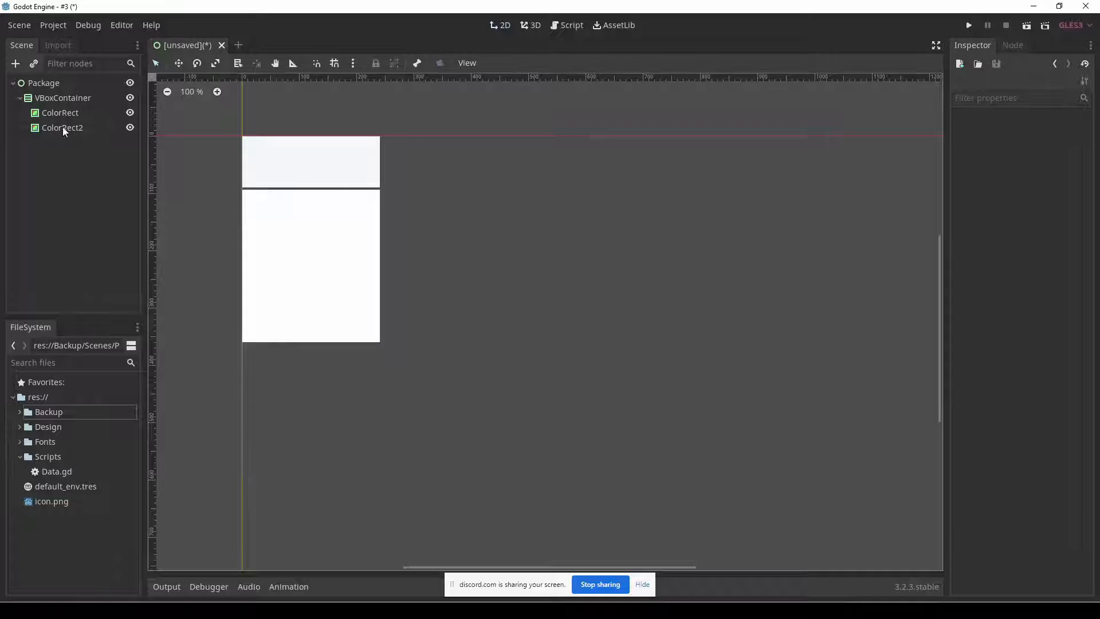
Override the VBoxContainer's Separation custom constant with 0.
left_click(58, 99)
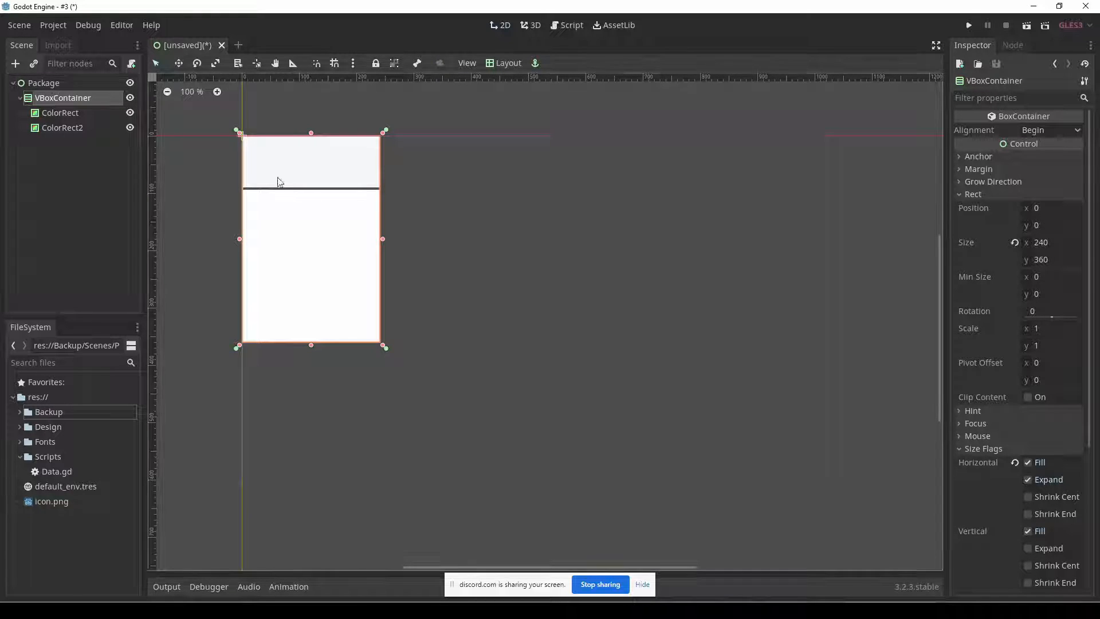
left_click(1003, 448)
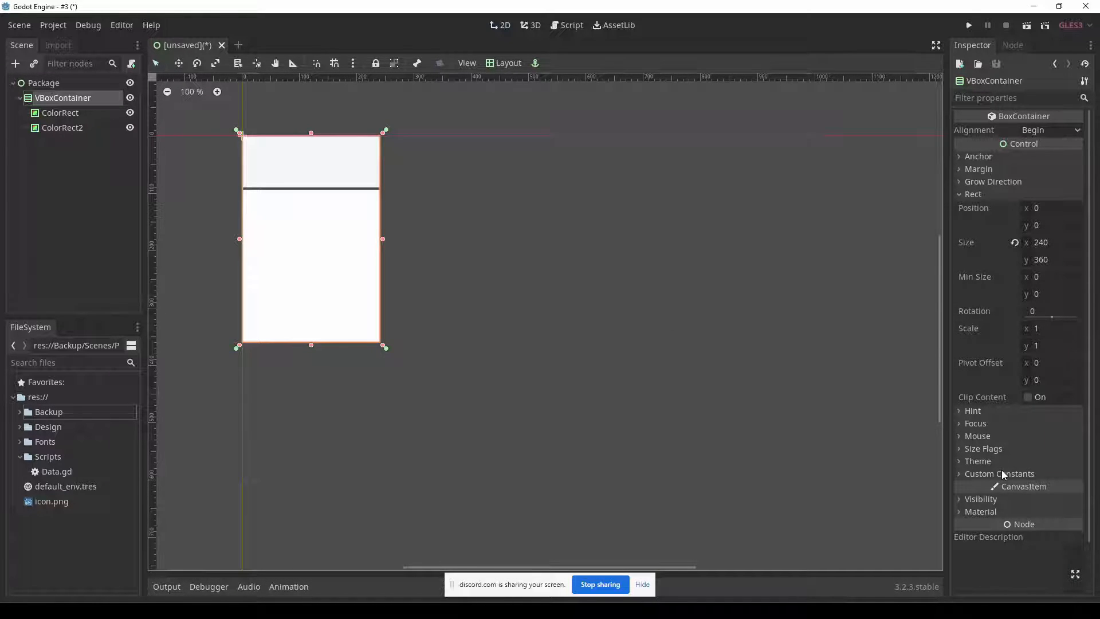
left_click(1006, 475)
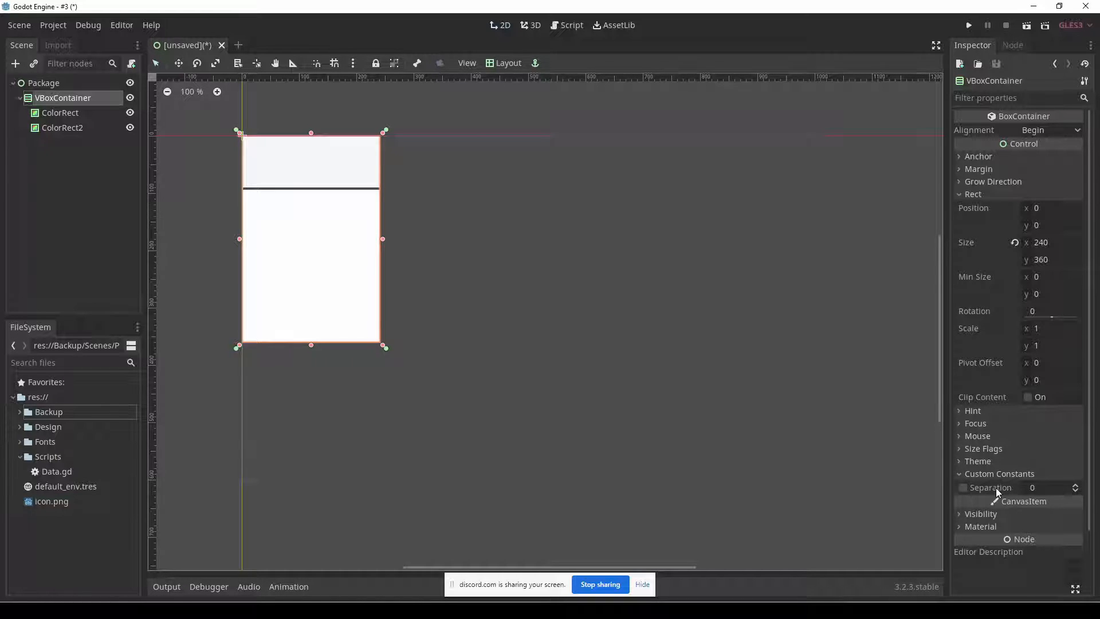
mouse_move(995, 491)
left_click(484, 214)
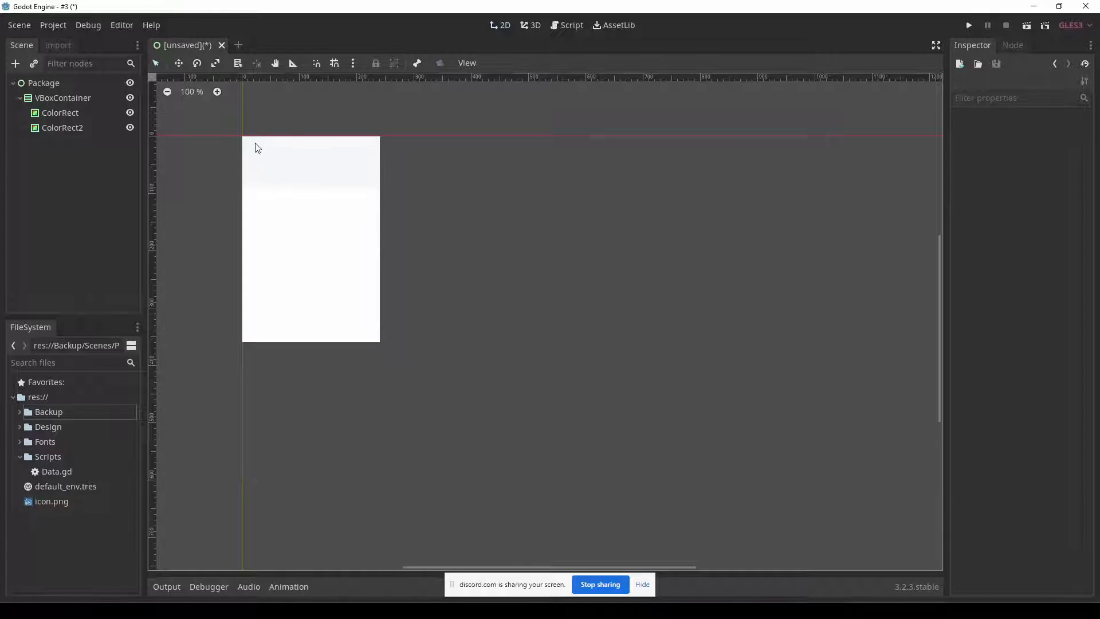
Inspect the header and body ColorRects on the canvas by selecting each one.
left_click(365, 176)
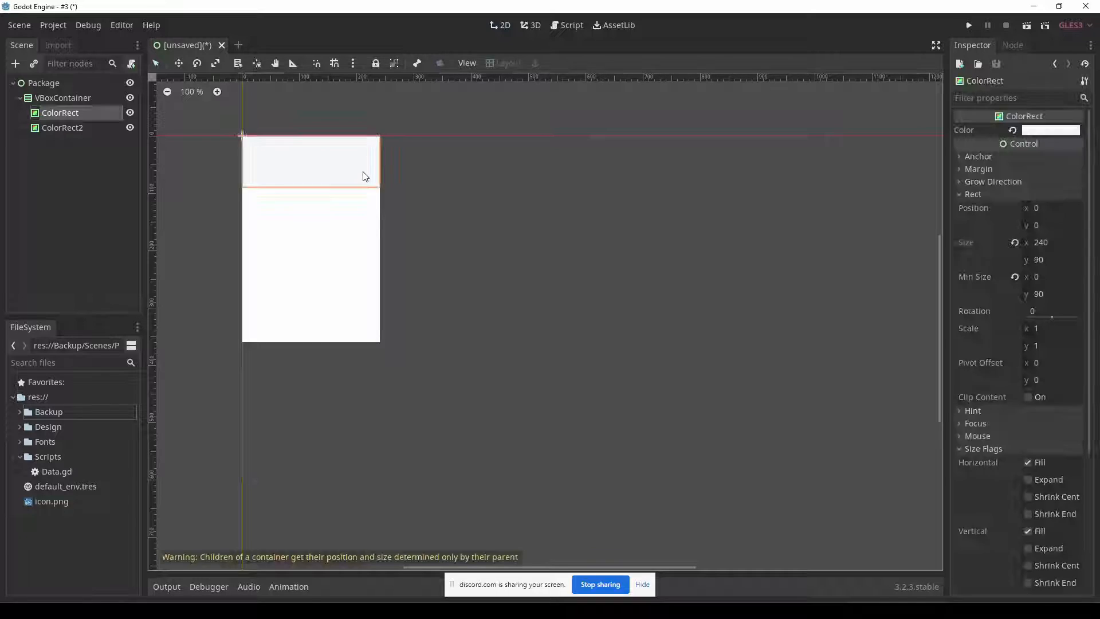
left_click(407, 203)
left_click(367, 228)
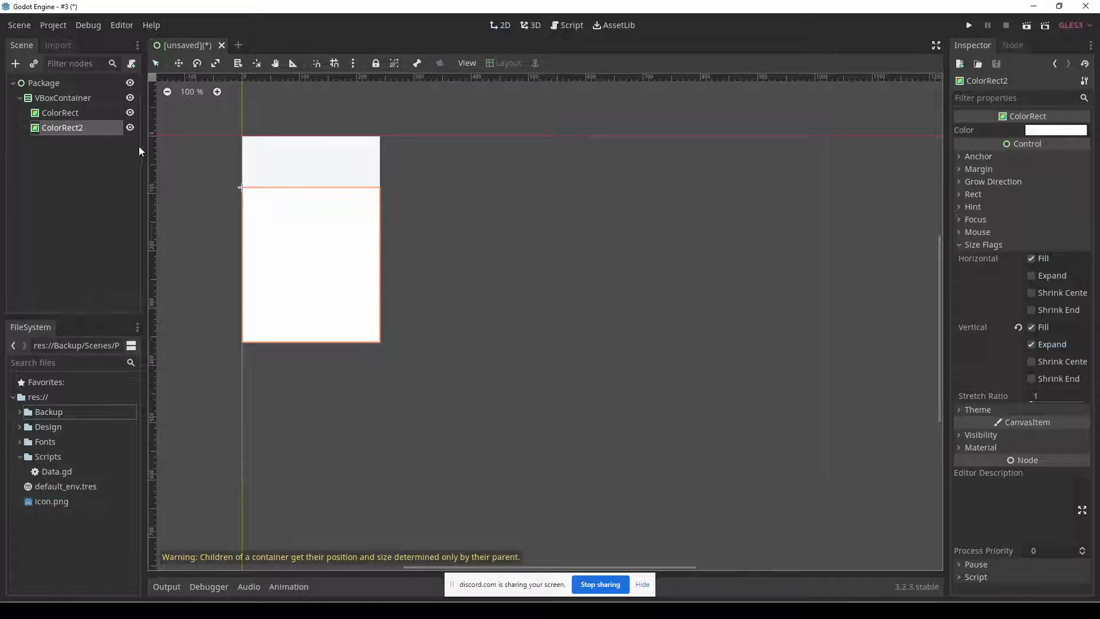
Try stretching the Package root node to a height of about 521, and undo the resize.
left_click(71, 99)
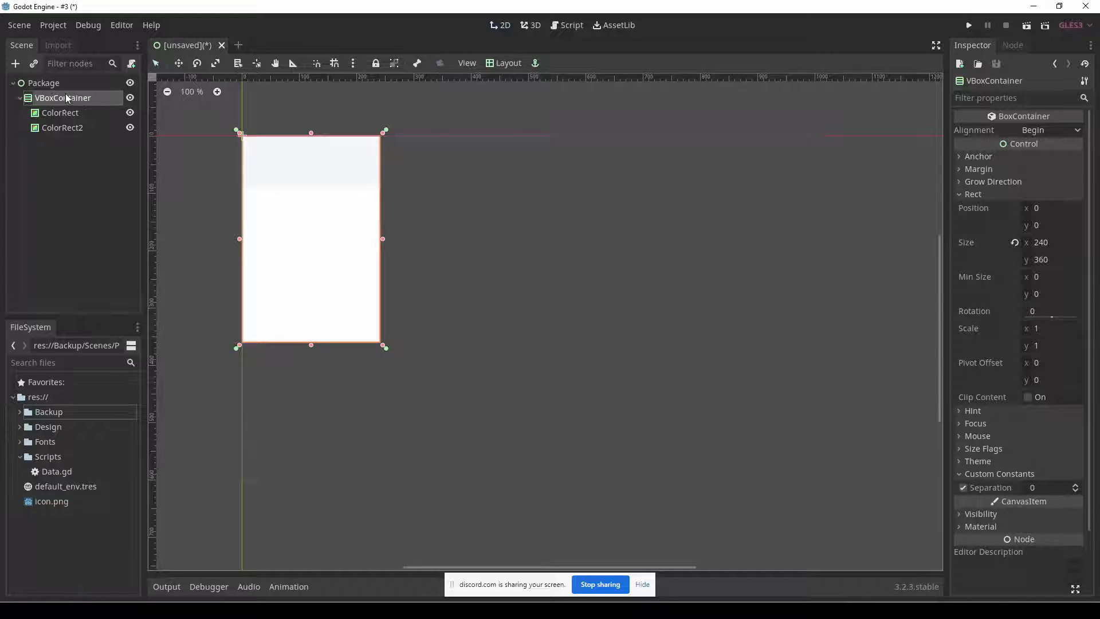
left_click(53, 83)
left_click_drag(311, 345, 316, 440)
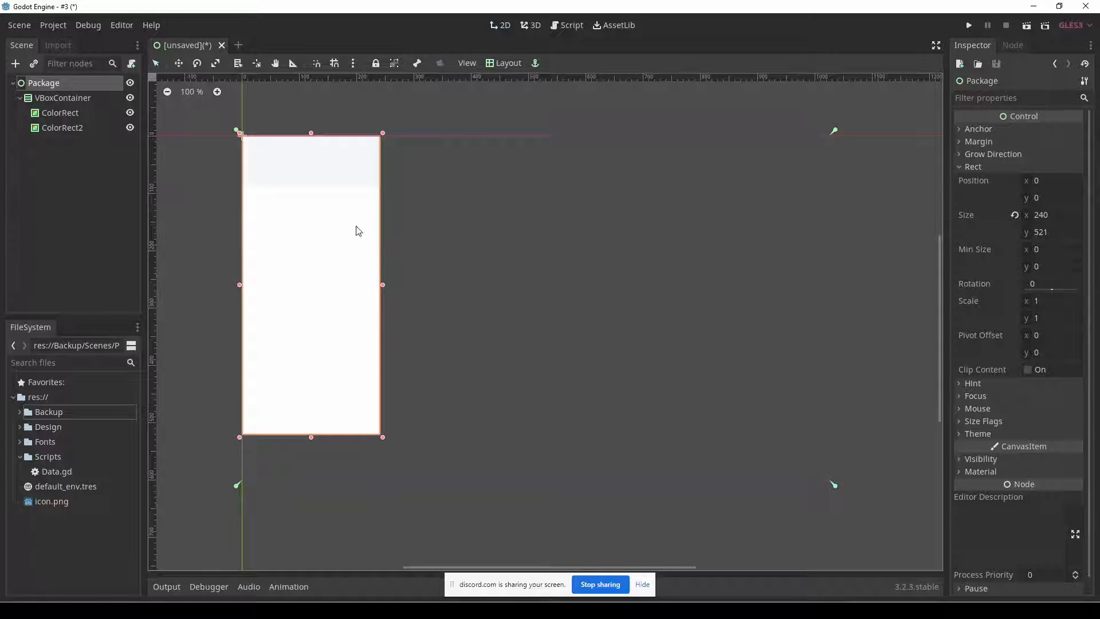
key("ctrl+z")
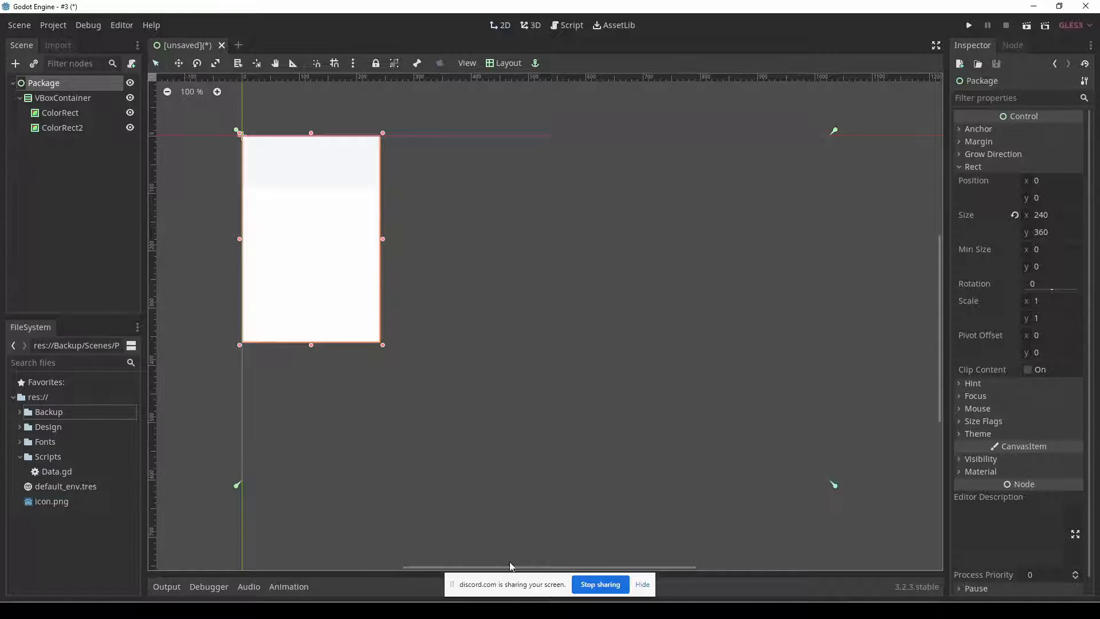
Check the Fireworks mockup, return to Godot, collapse the VBoxContainer's children and add a Label node under the Package root.
left_click(796, 610)
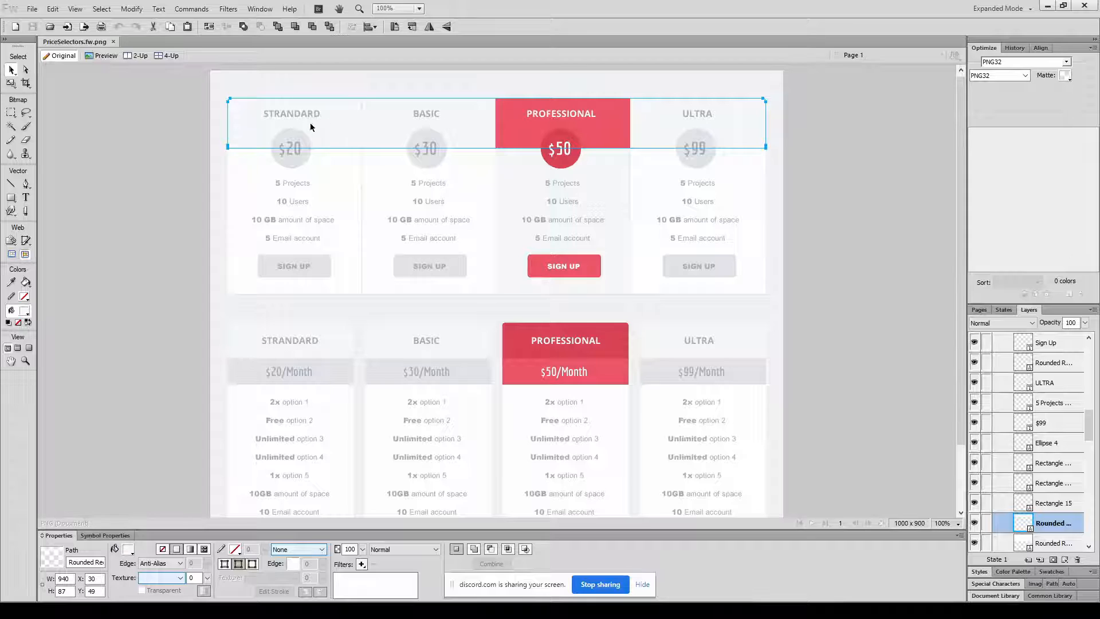
key("alt+Tab")
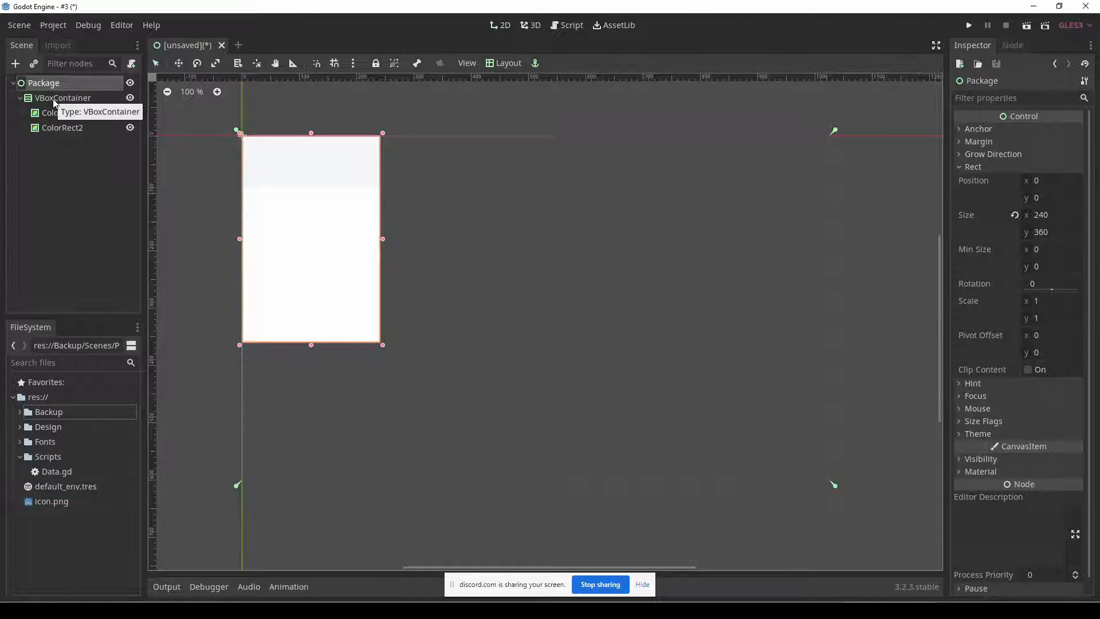
left_click(51, 98)
left_click(21, 100)
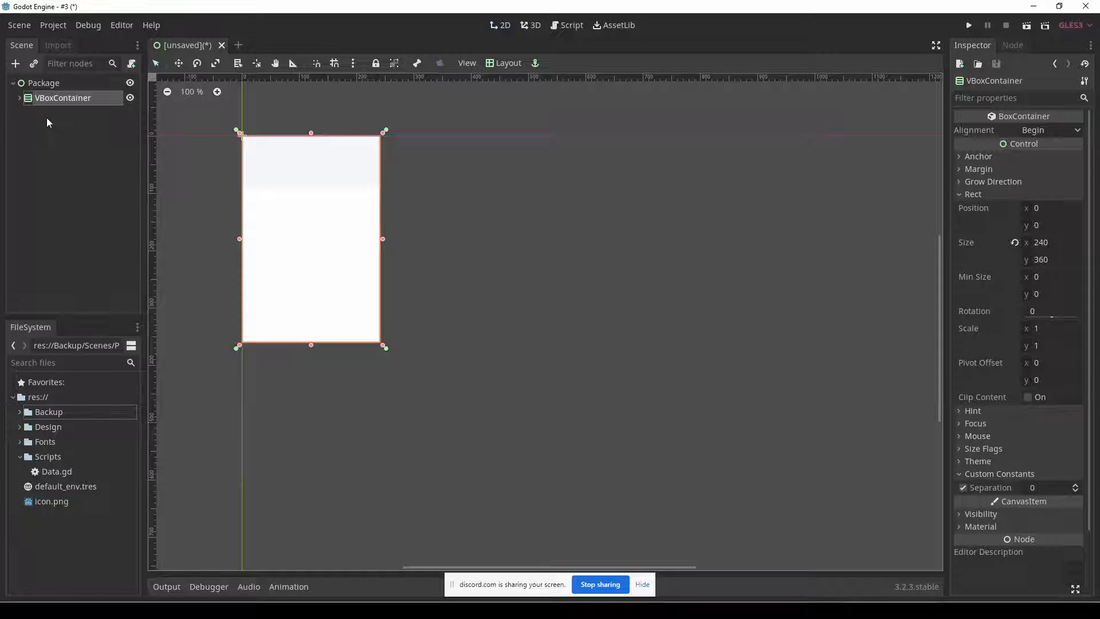
left_click(43, 82)
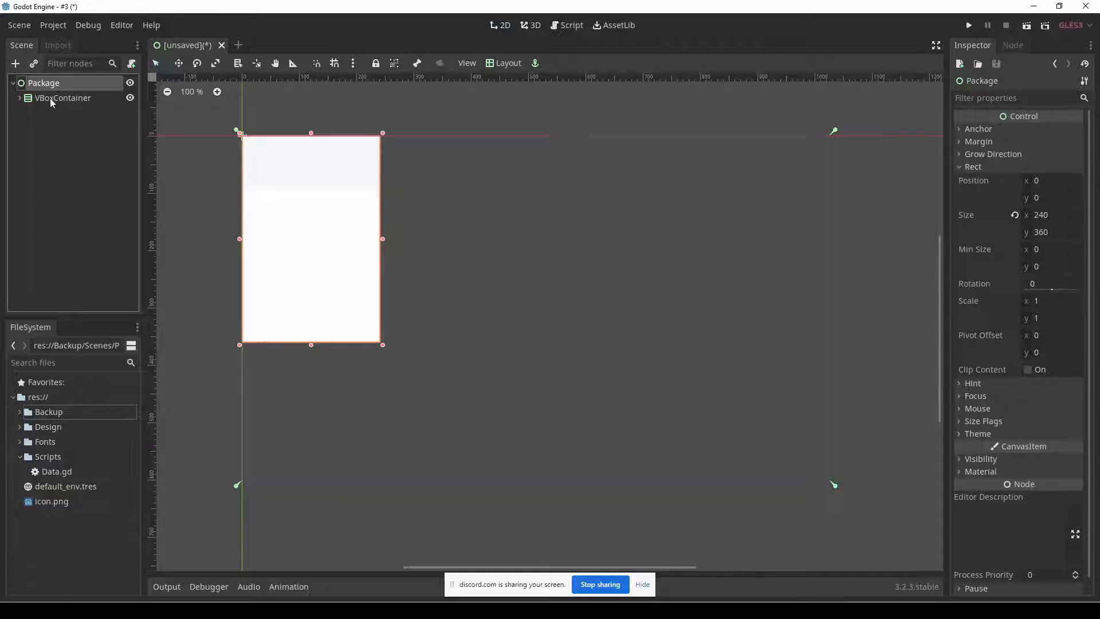
key("ctrl+a")
type("label")
key("Return")
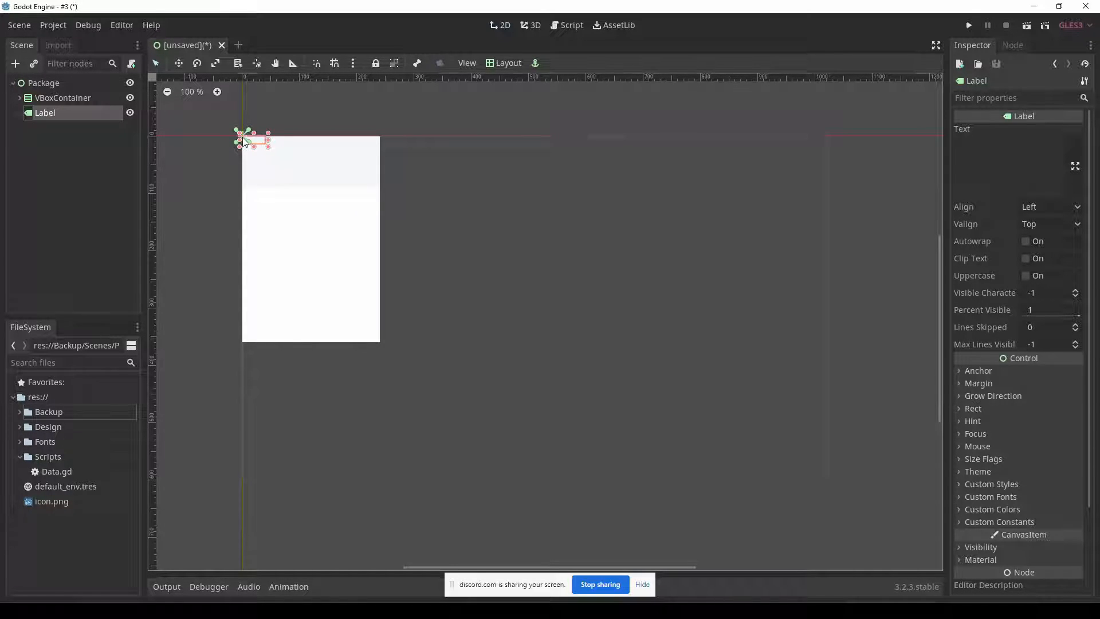
Compare the title placement with the Fireworks mockup and apply the Top Wide layout to the Label in Godot.
key("alt+Tab")
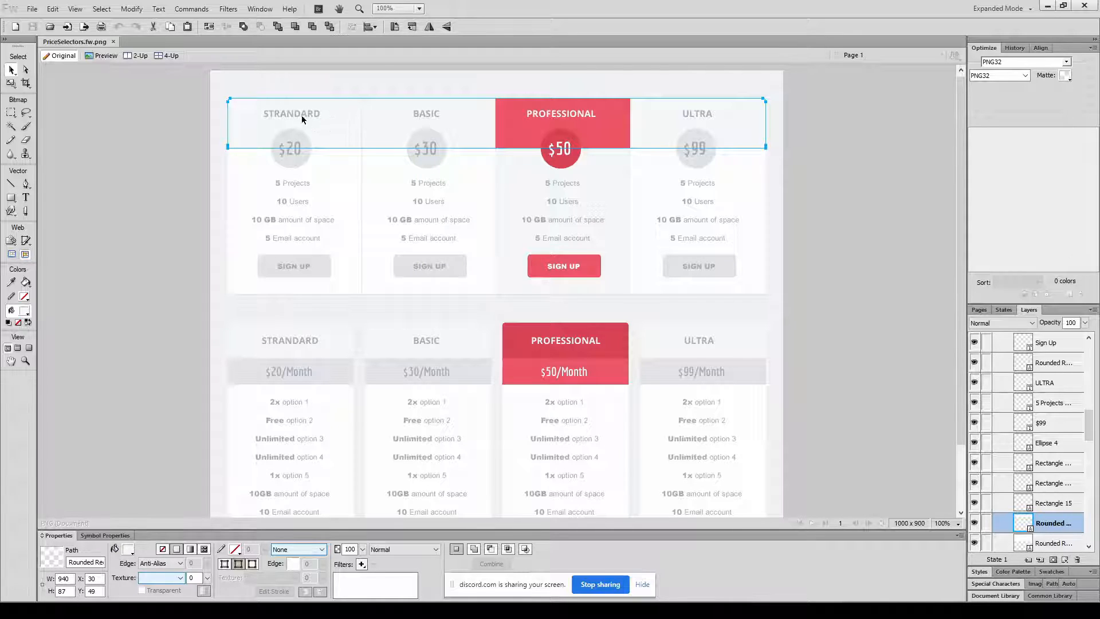
key("alt+Tab")
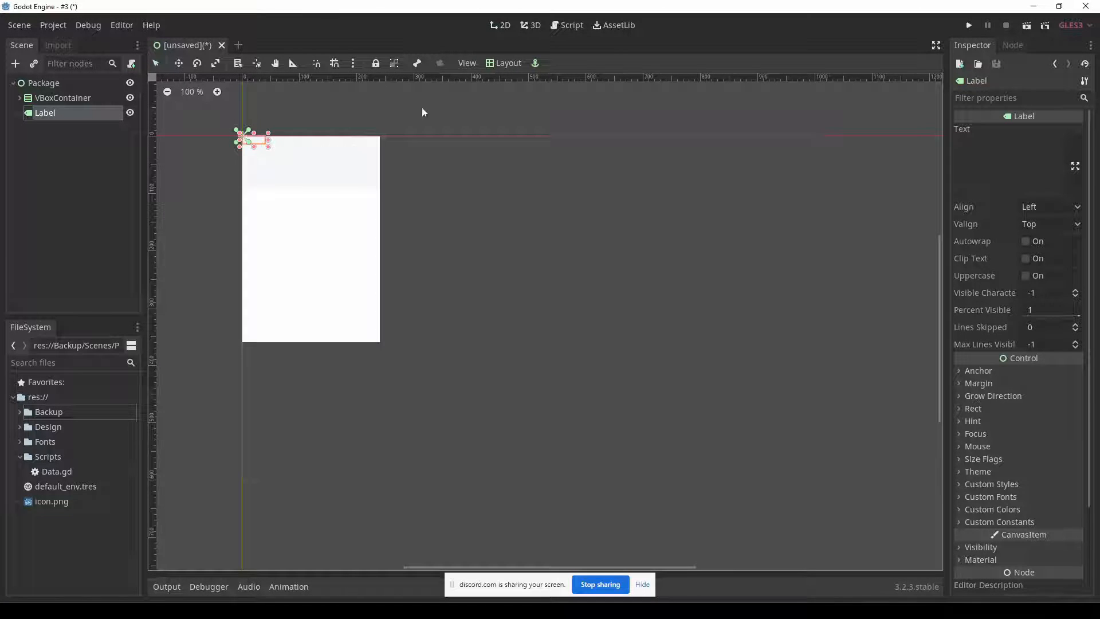
left_click(503, 64)
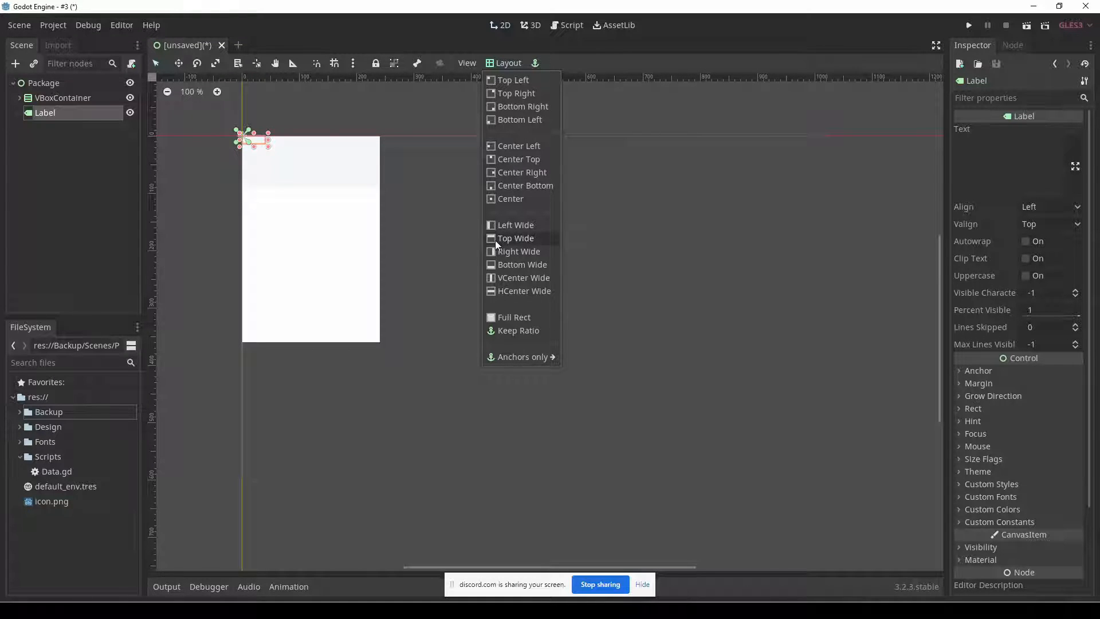
left_click(512, 243)
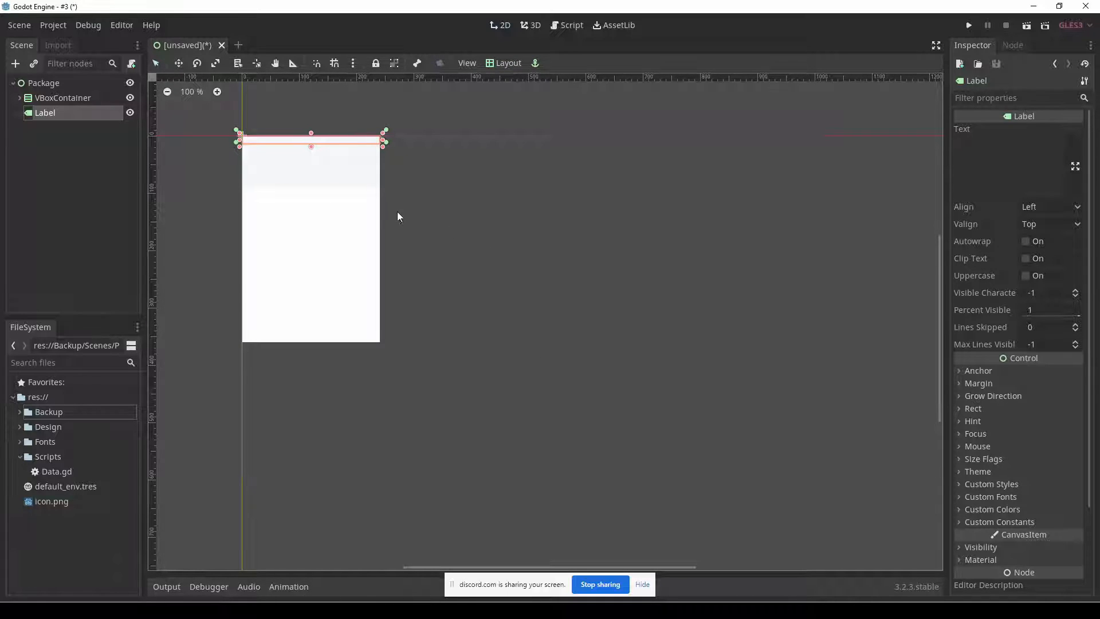
Set the Label's text to STANDARD.
left_click(982, 172)
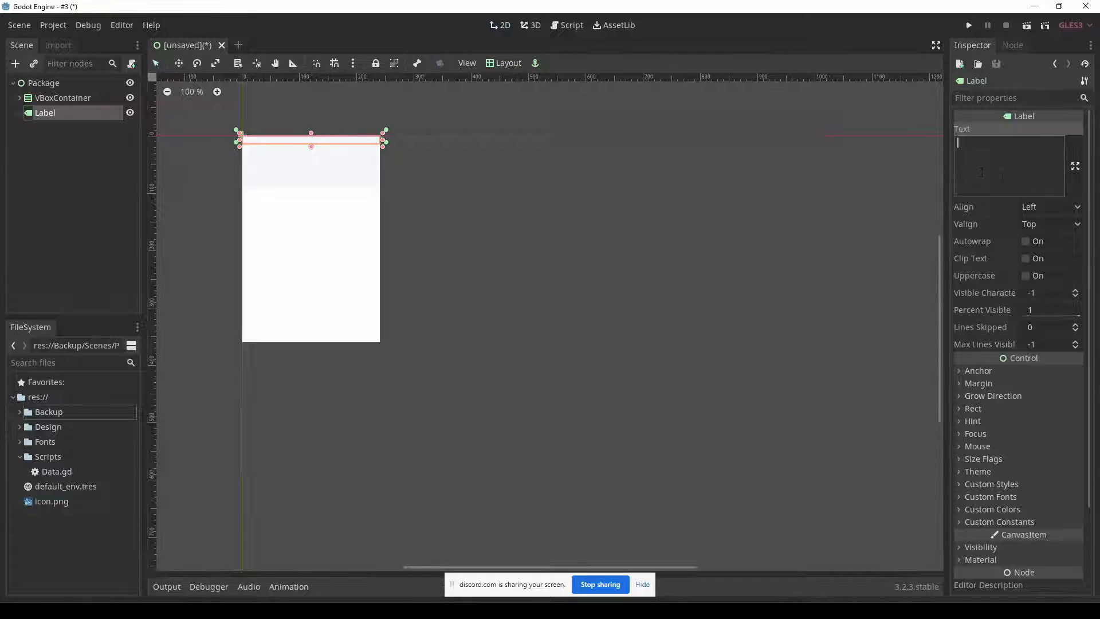
type("STANDARD")
Look up the title text colour in the Fireworks mockup and set the Label's custom Font Color to the saved a3adb8 preset in Godot.
scroll(1029, 494, "down", 4)
left_click(1020, 392)
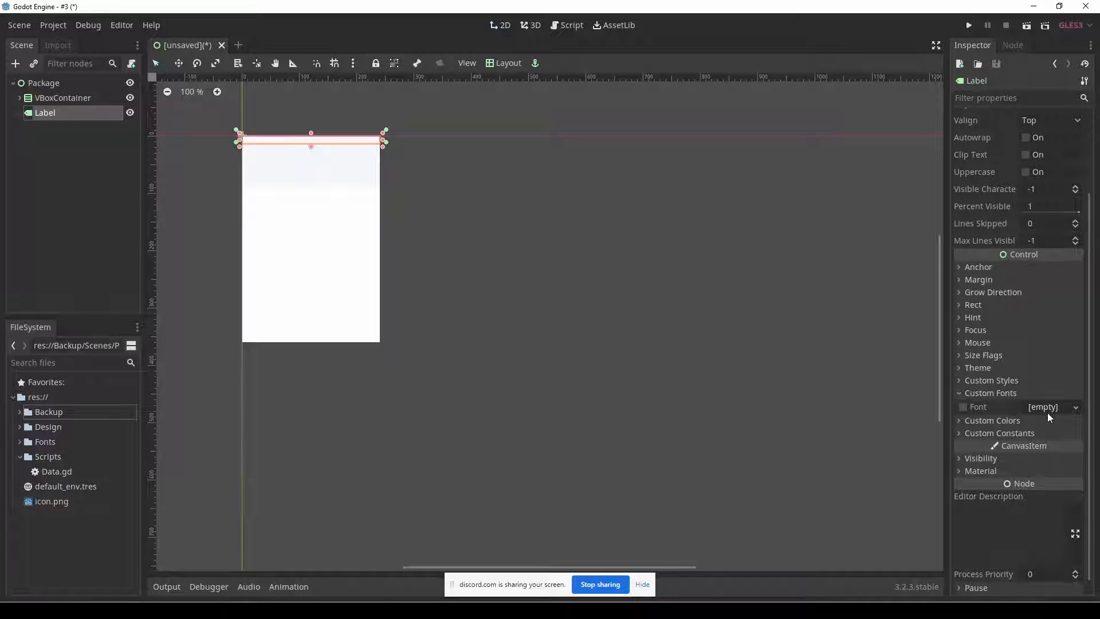
left_click(1021, 421)
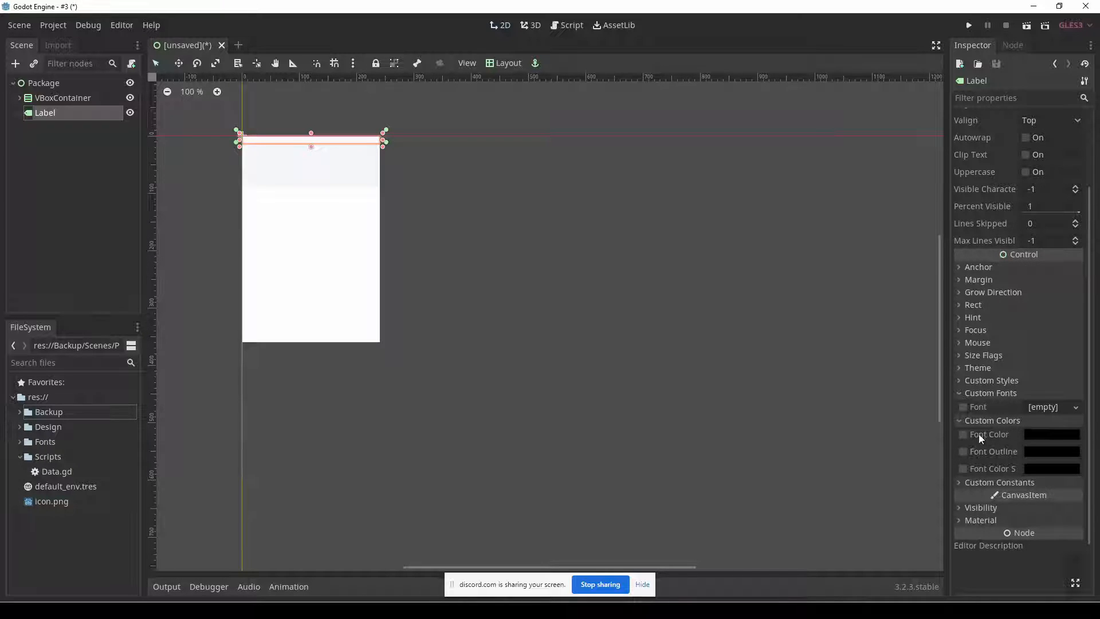
key("alt+Tab")
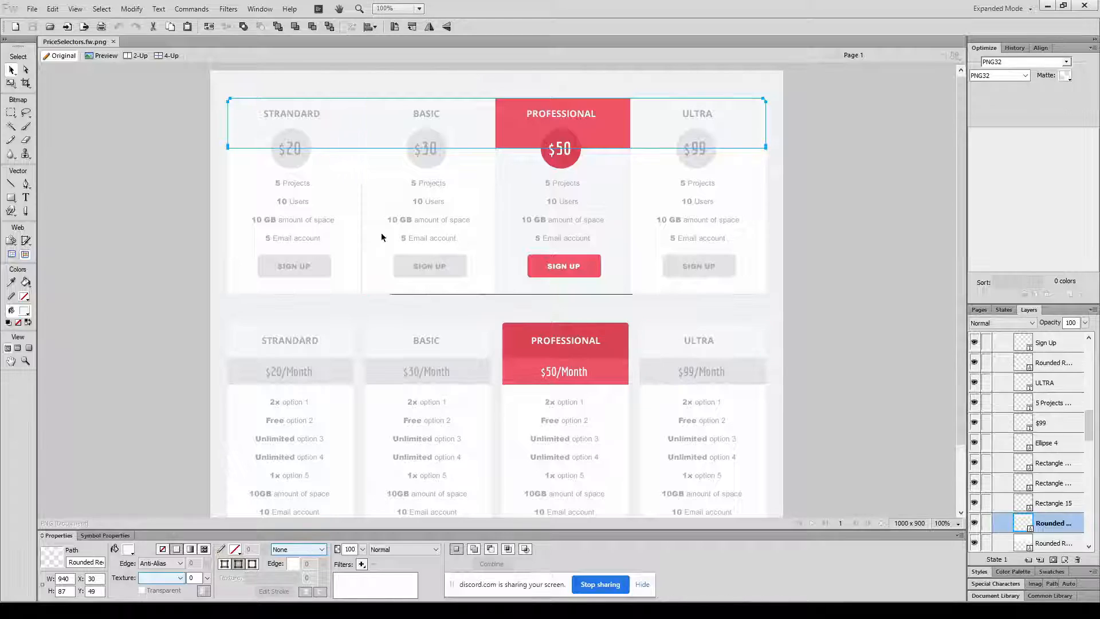
left_click(288, 117)
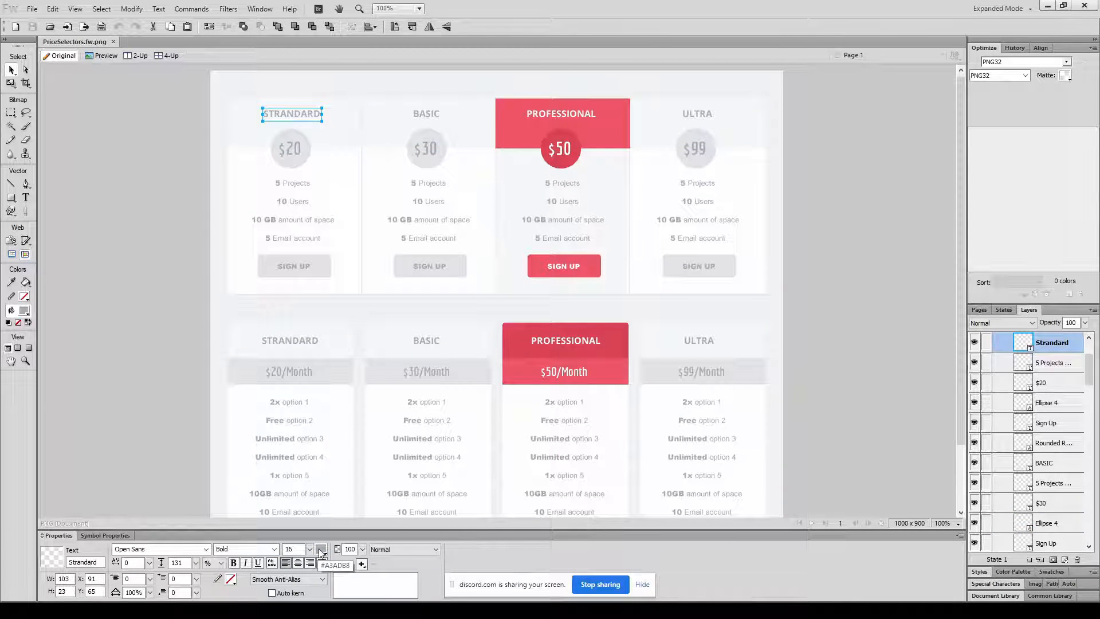
key("alt+Tab")
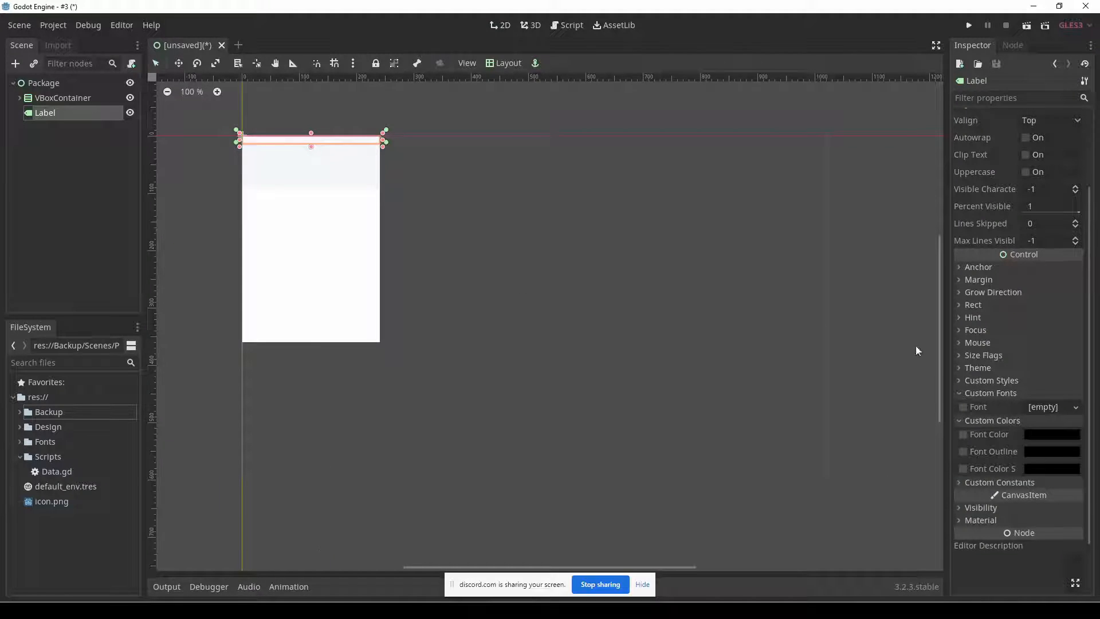
left_click(1036, 437)
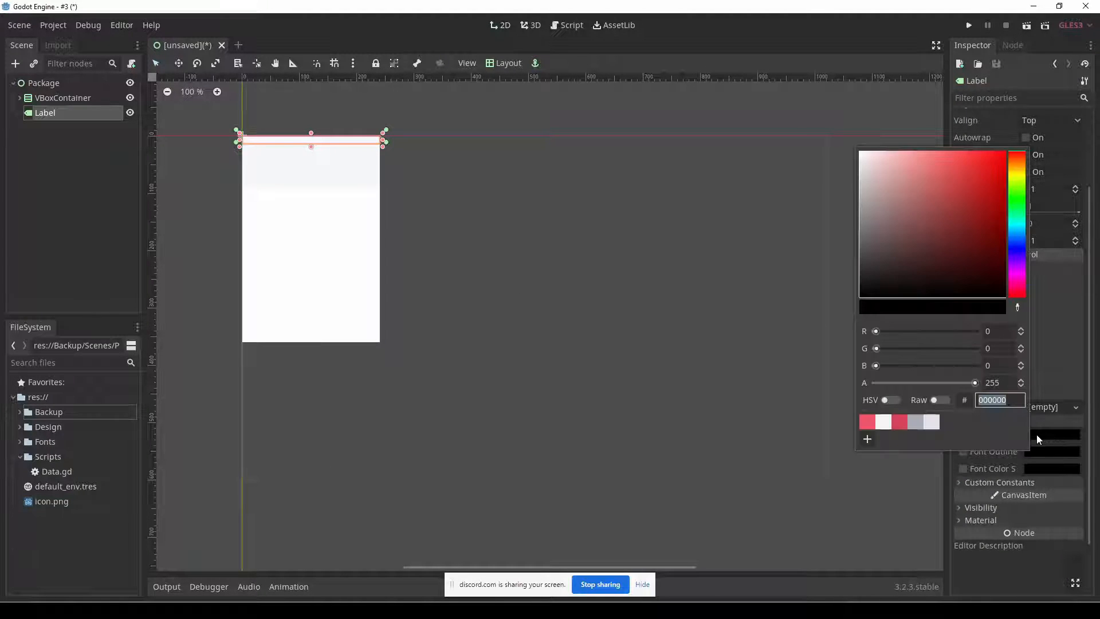
left_click(916, 421)
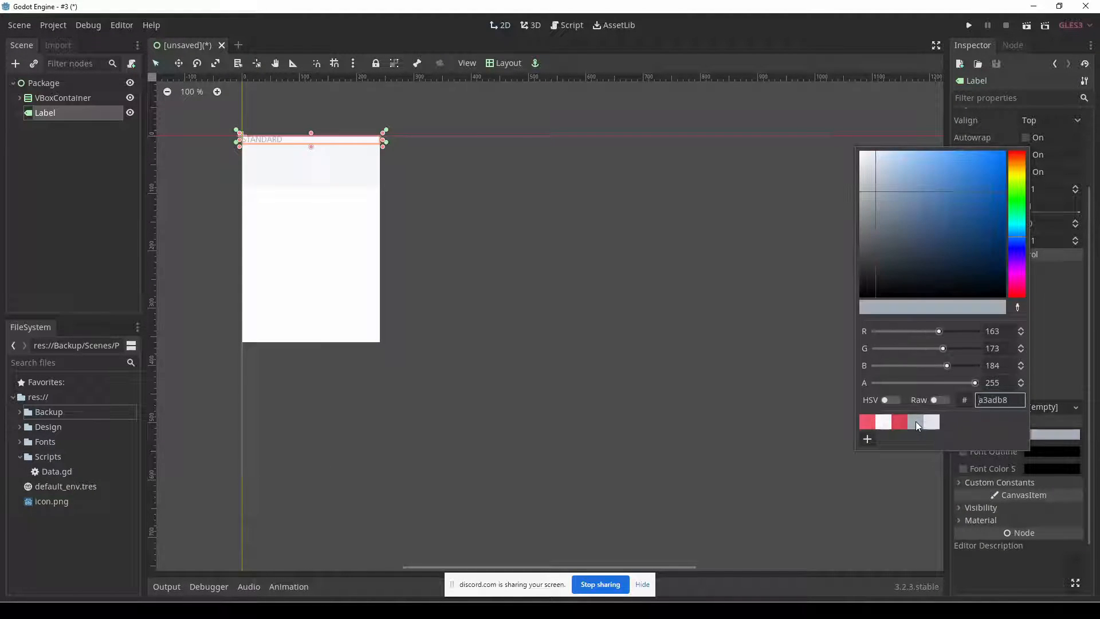
left_click(1090, 382)
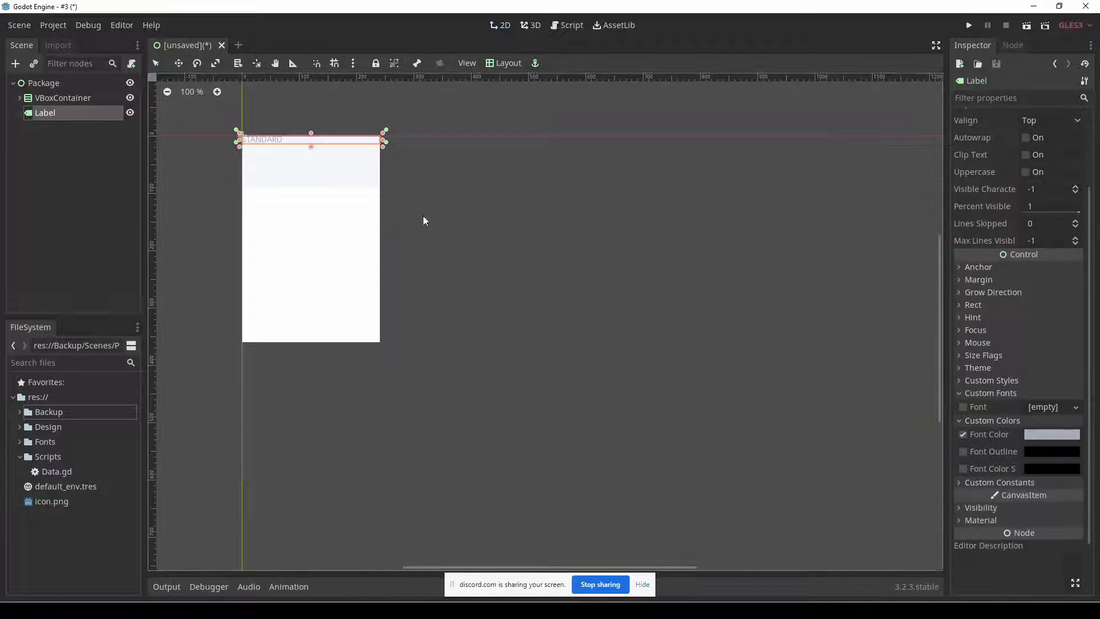
Set the Label's horizontal alignment to Center.
scroll(1029, 247, "up", 3)
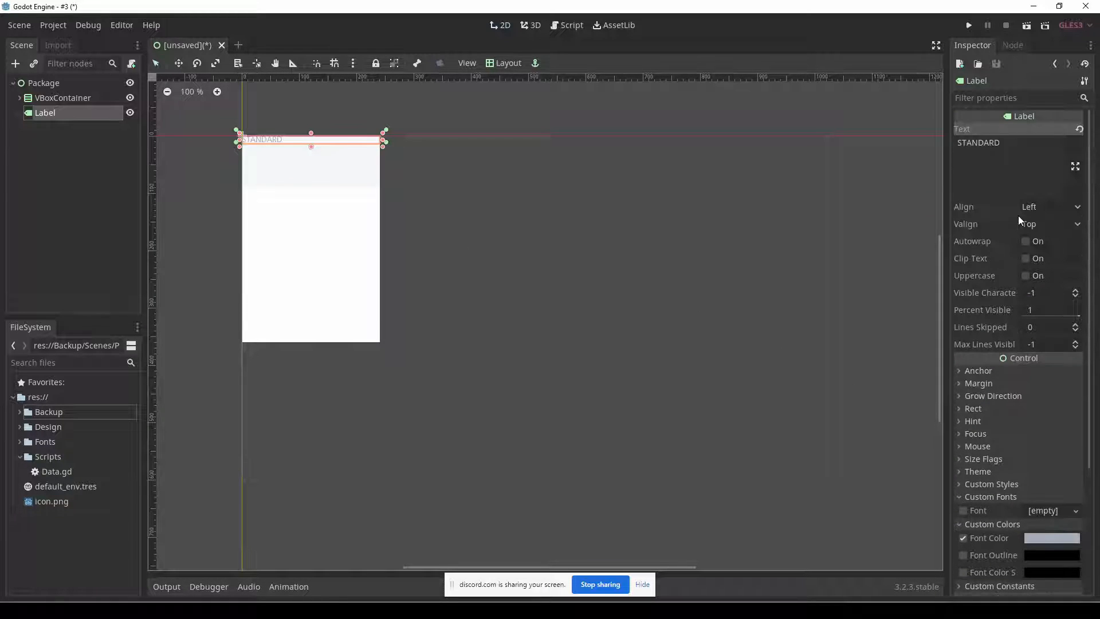
left_click(1043, 208)
left_click(1047, 239)
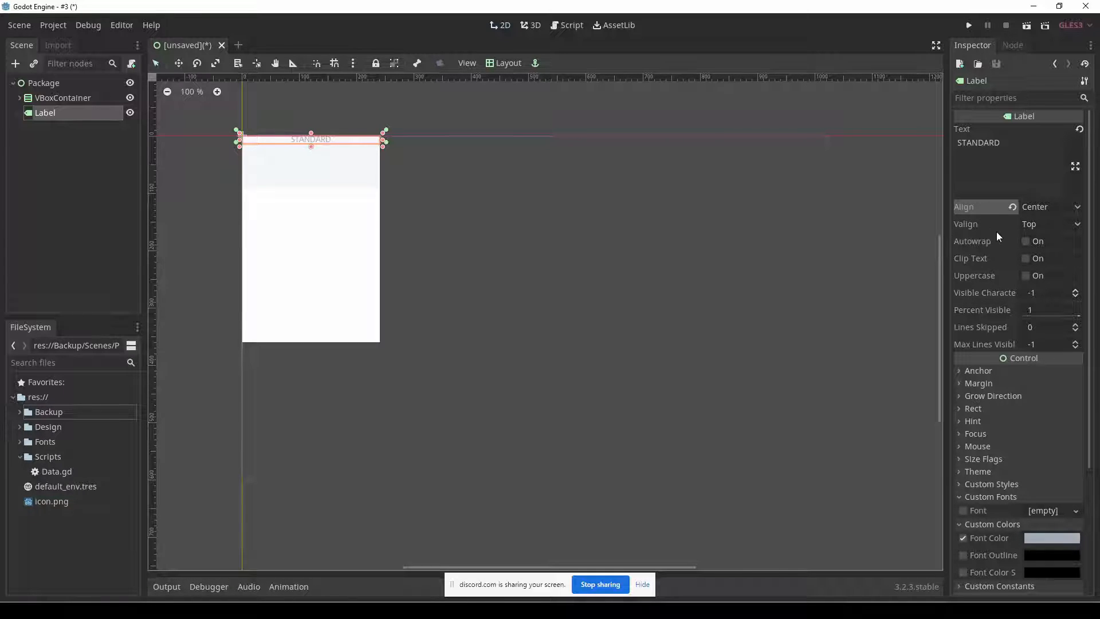
Stretch the Label down to about half the header's height and set its vertical alignment to Center.
scroll(1046, 393, "down", 3)
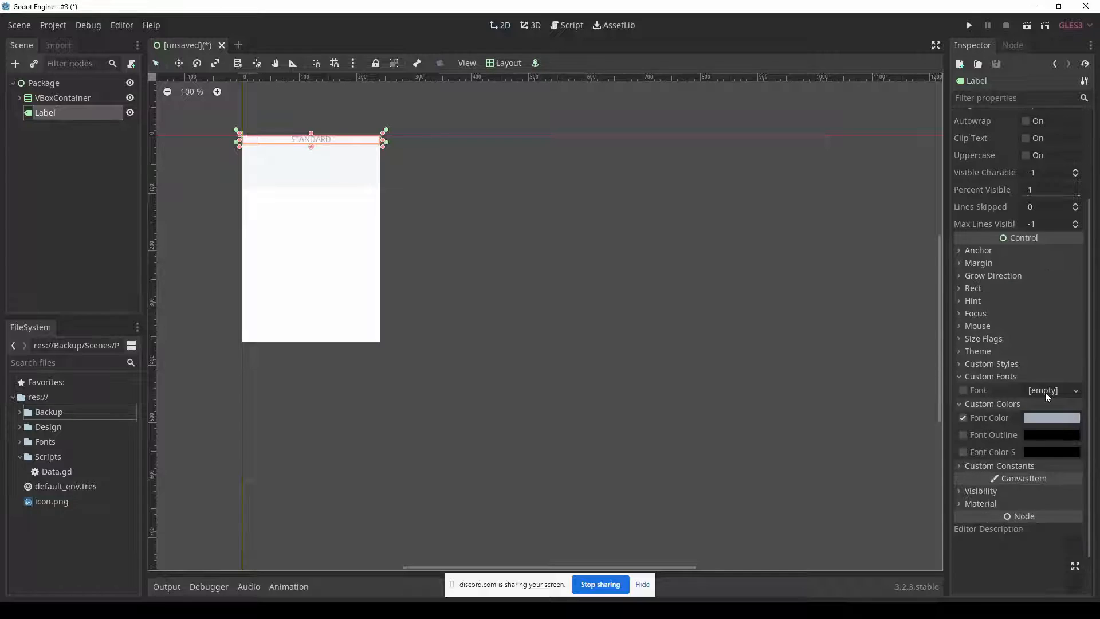
scroll(1043, 390, "up", 3)
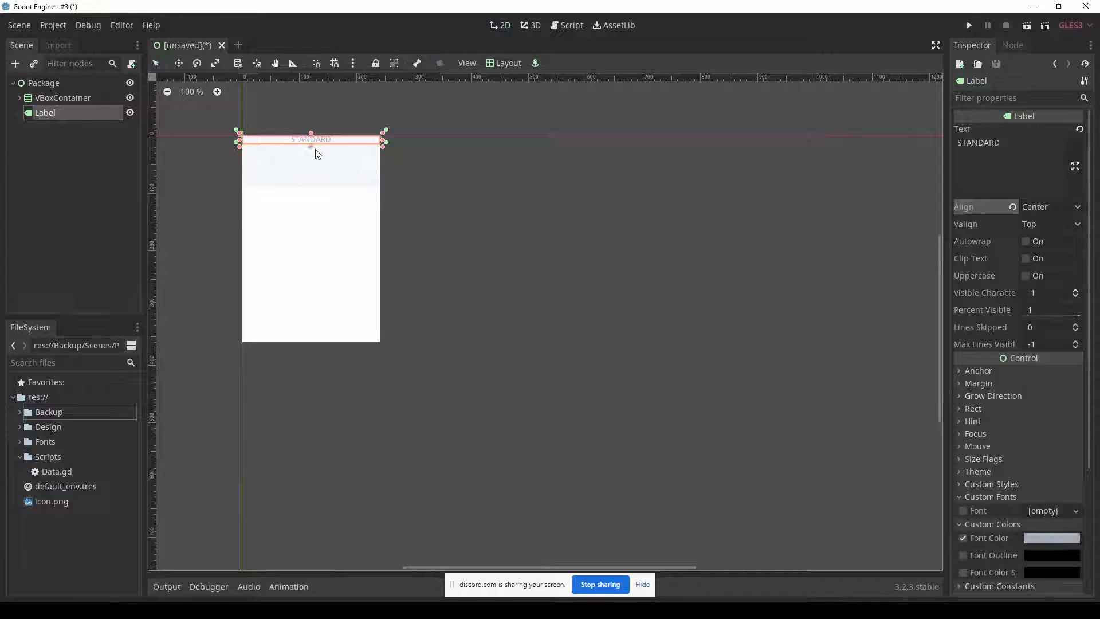
left_click_drag(311, 147, 312, 163)
left_click(1068, 227)
left_click(1046, 255)
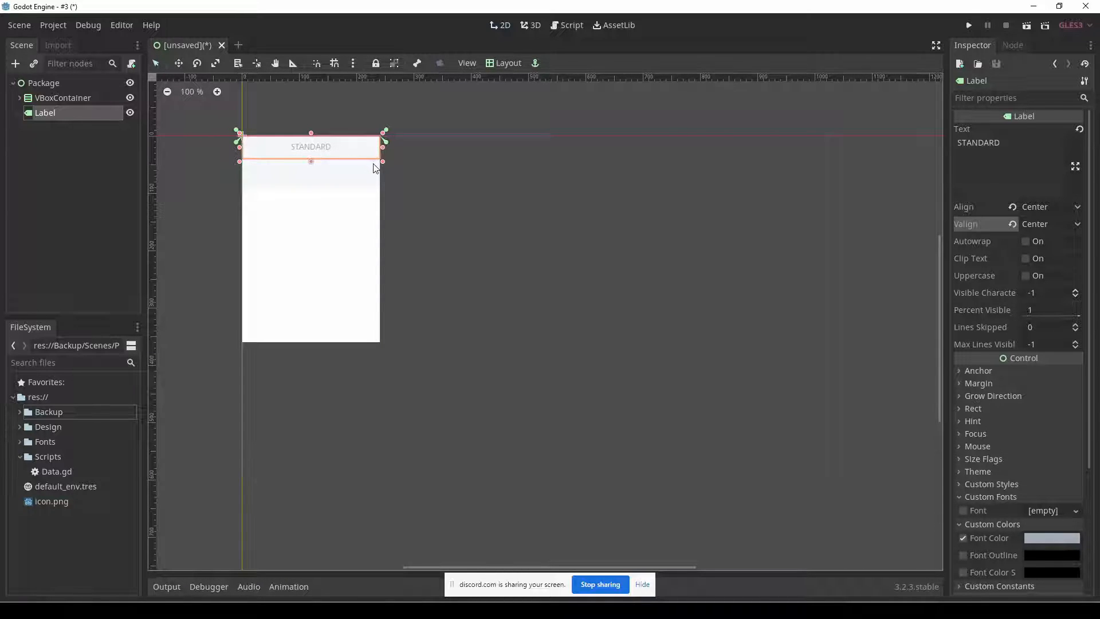
scroll(998, 475, "down", 5)
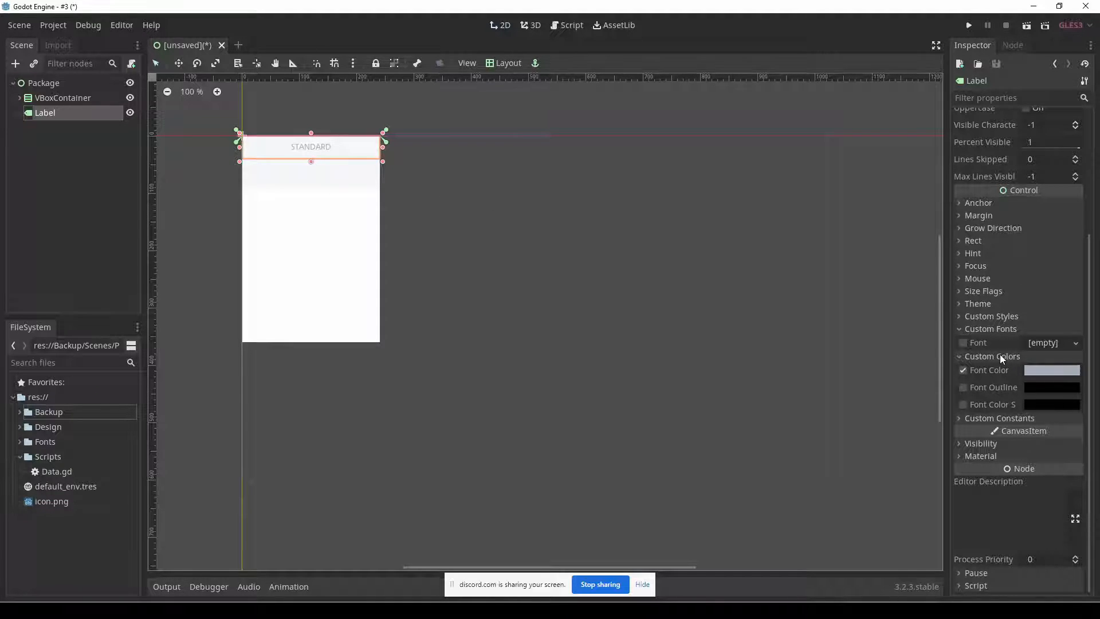
Give the Label a new DynamicFont as its custom font and open the font's properties.
left_click(1000, 356)
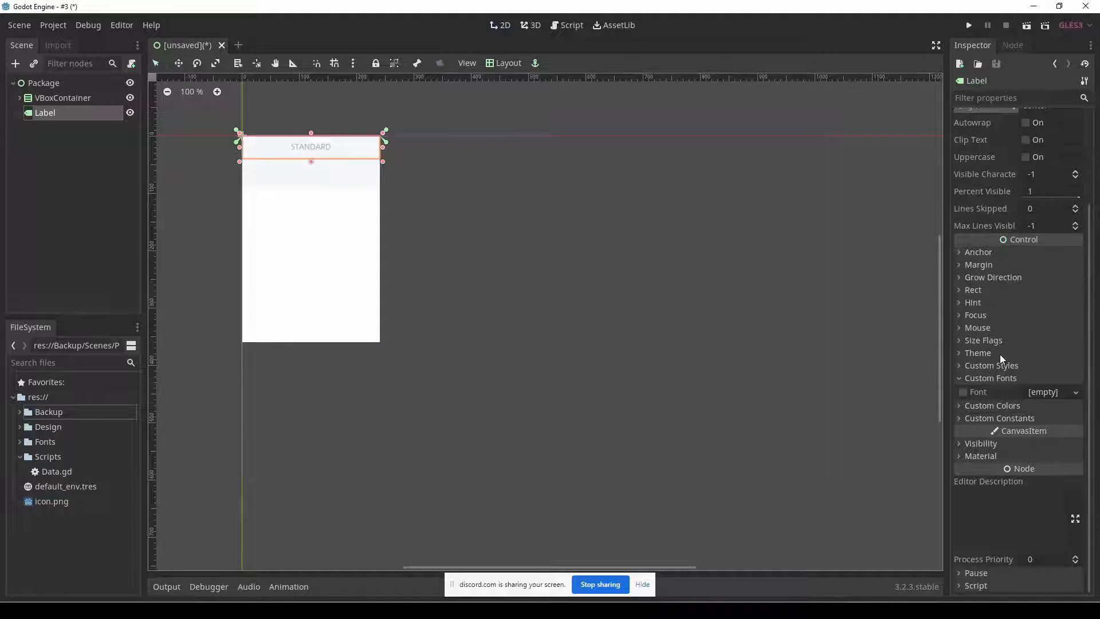
left_click(1070, 392)
left_click(1054, 420)
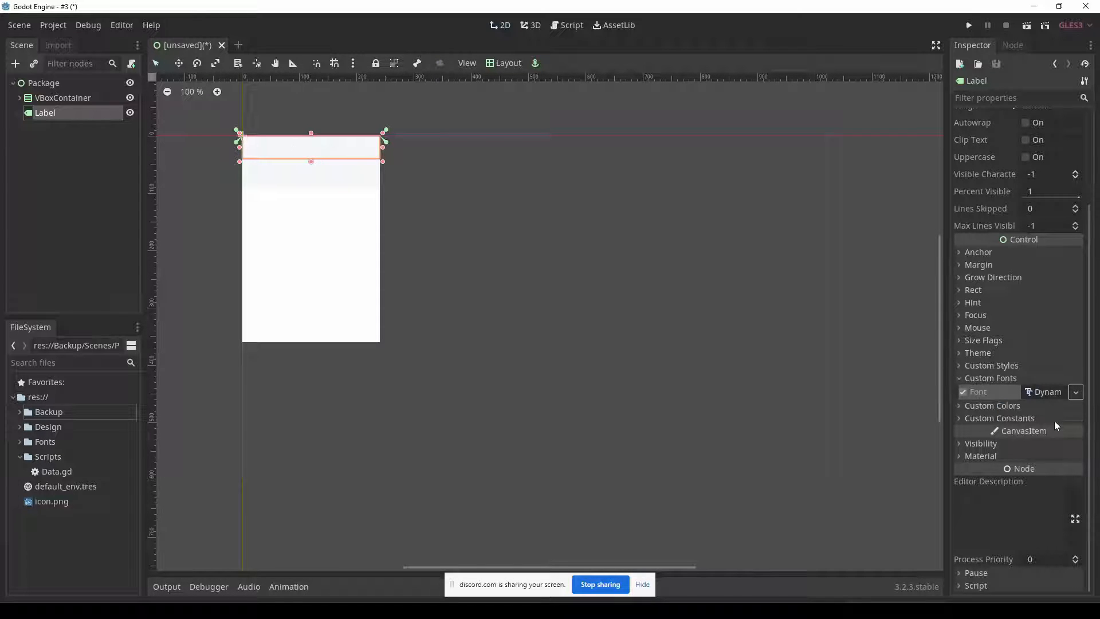
left_click(1043, 394)
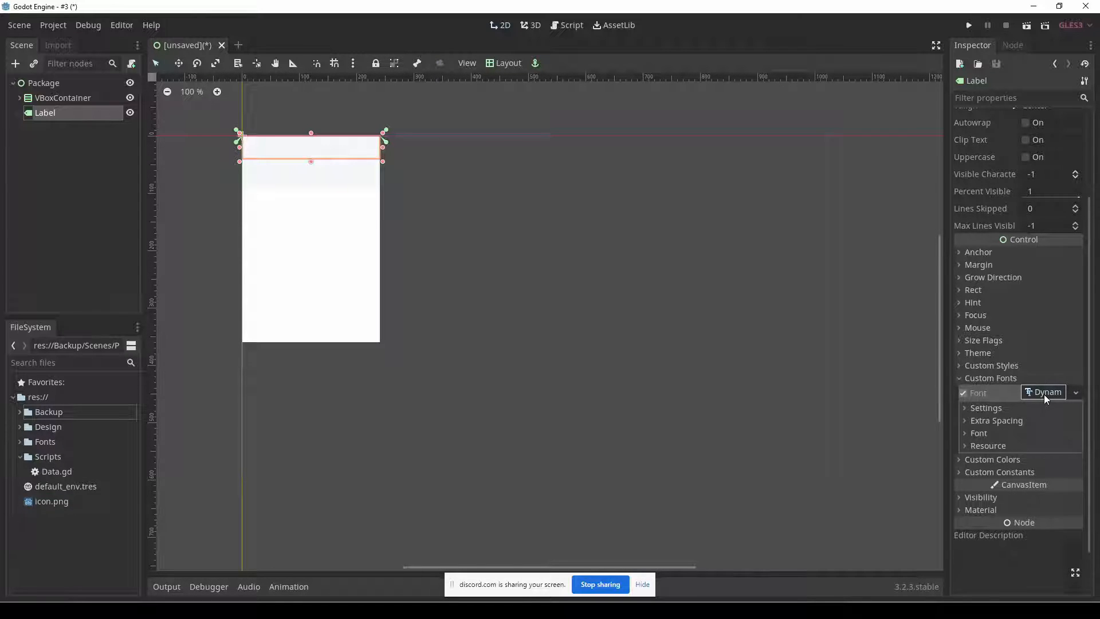
scroll(1037, 397, "down", 2)
Check the title font in the Fireworks mockup and load the bold font from Fonts/open-sans as the DynamicFont's Font Data in Godot.
left_click(979, 379)
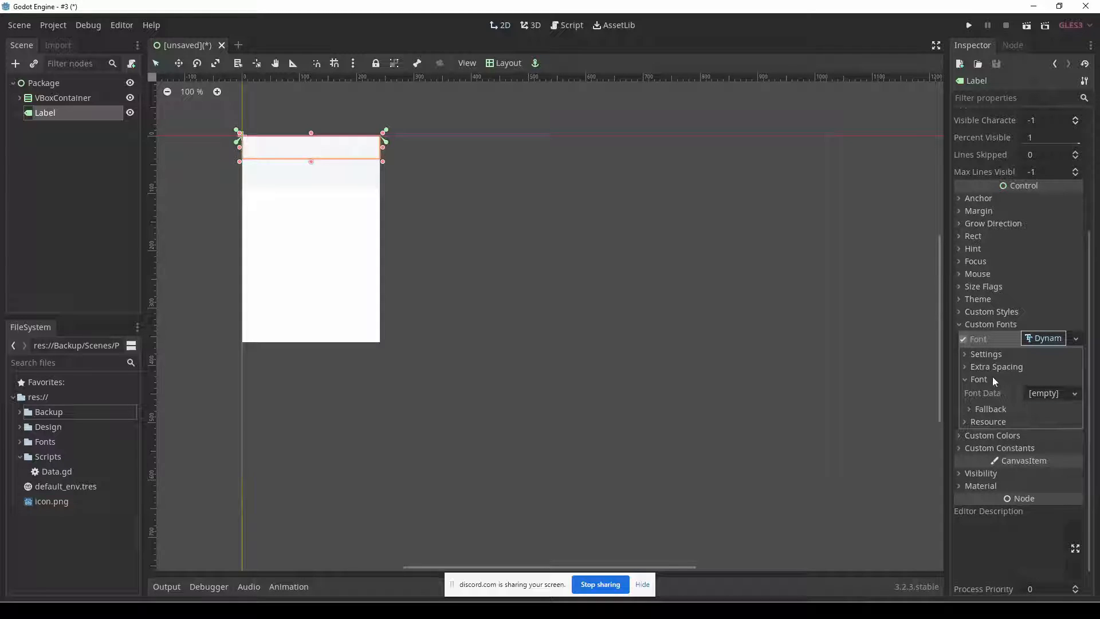
left_click(1052, 394)
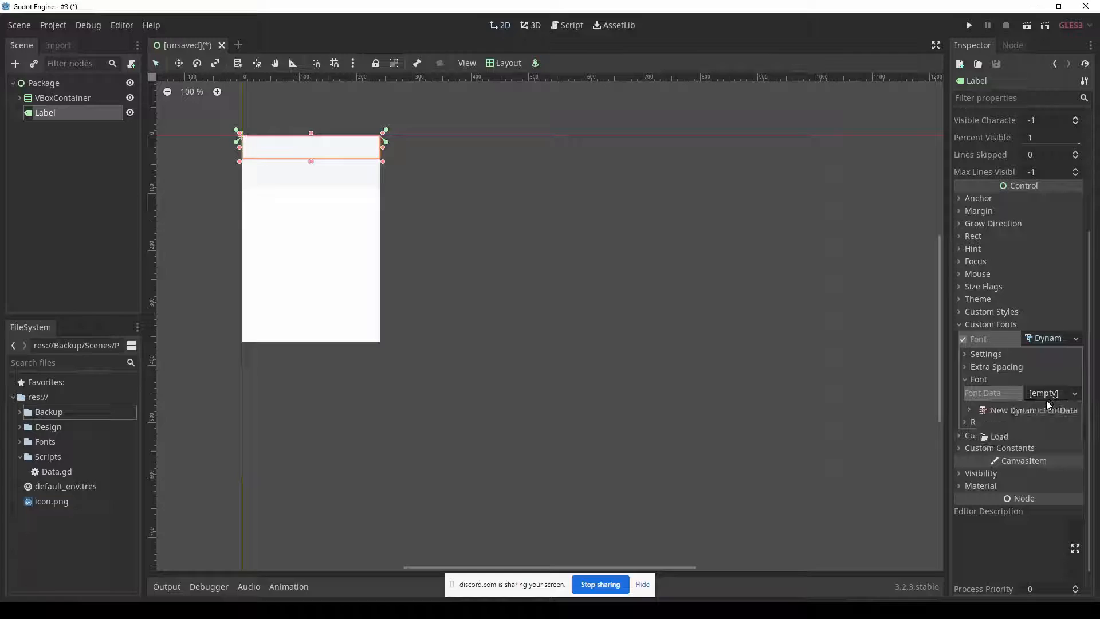
left_click(1003, 436)
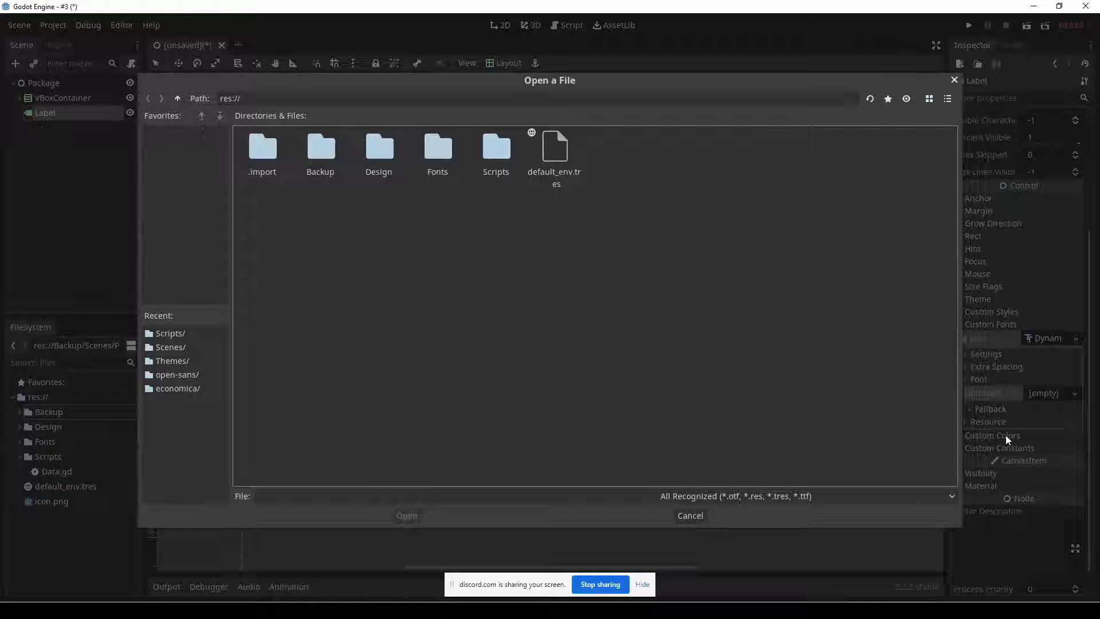
double_click(445, 153)
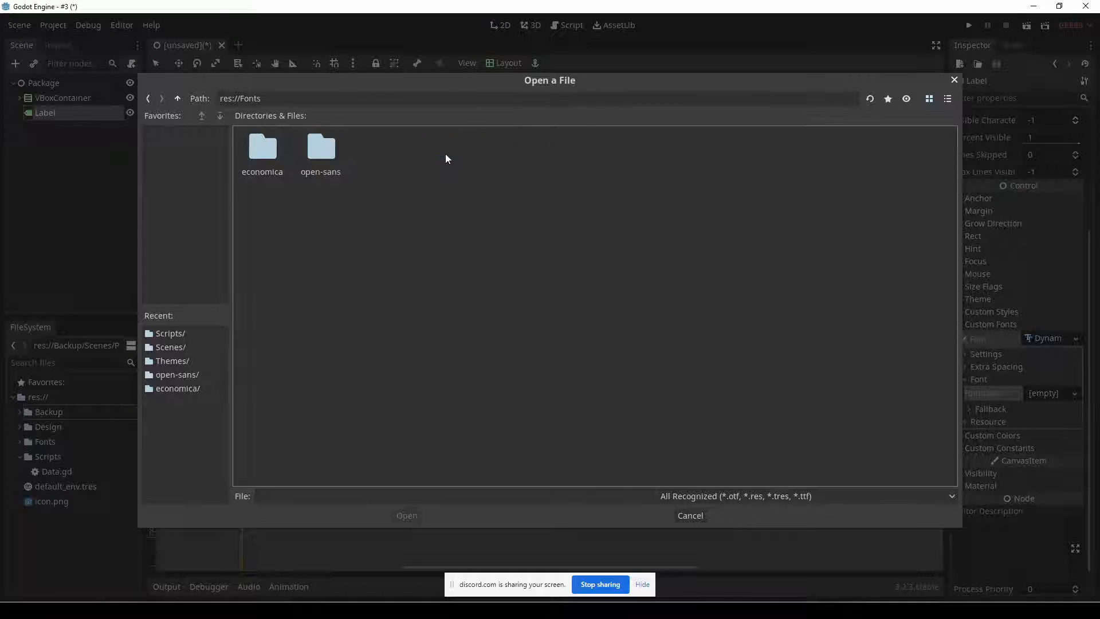
double_click(328, 152)
key("alt+Tab")
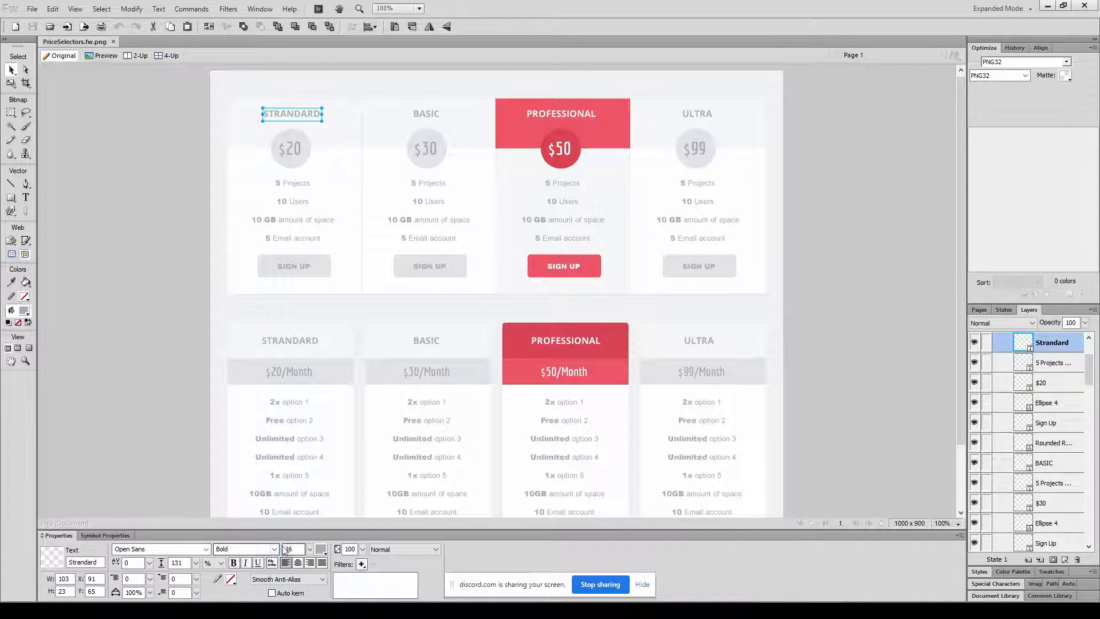
key("alt+Tab")
double_click(269, 154)
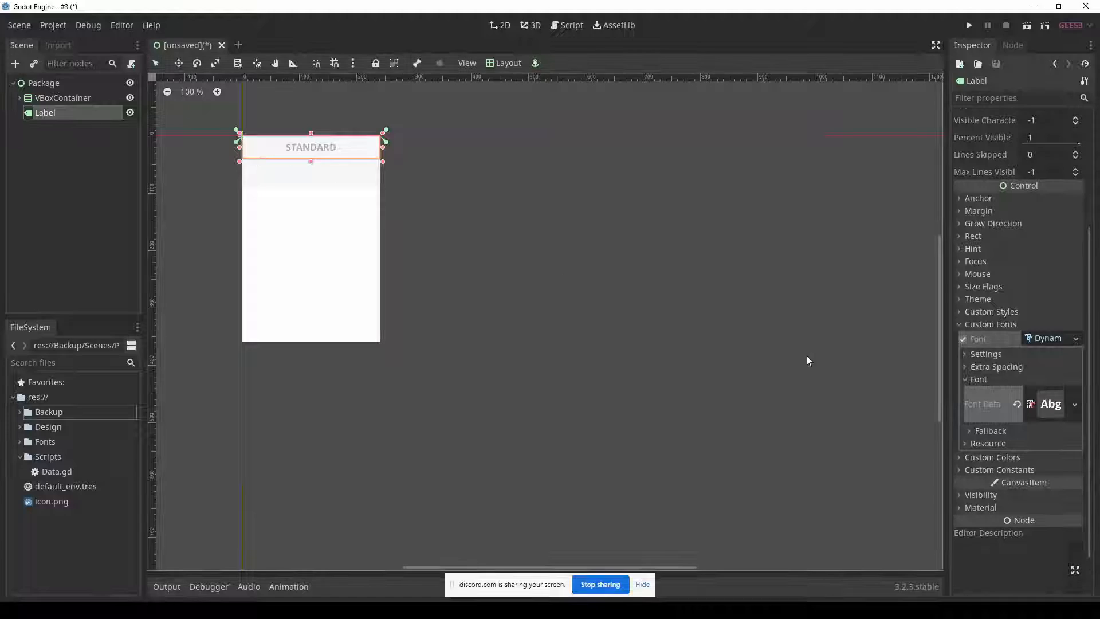
Check the font size, compare the title with the Fireworks mockup, and stretch the Label slightly further down the header in Godot.
left_click(1008, 354)
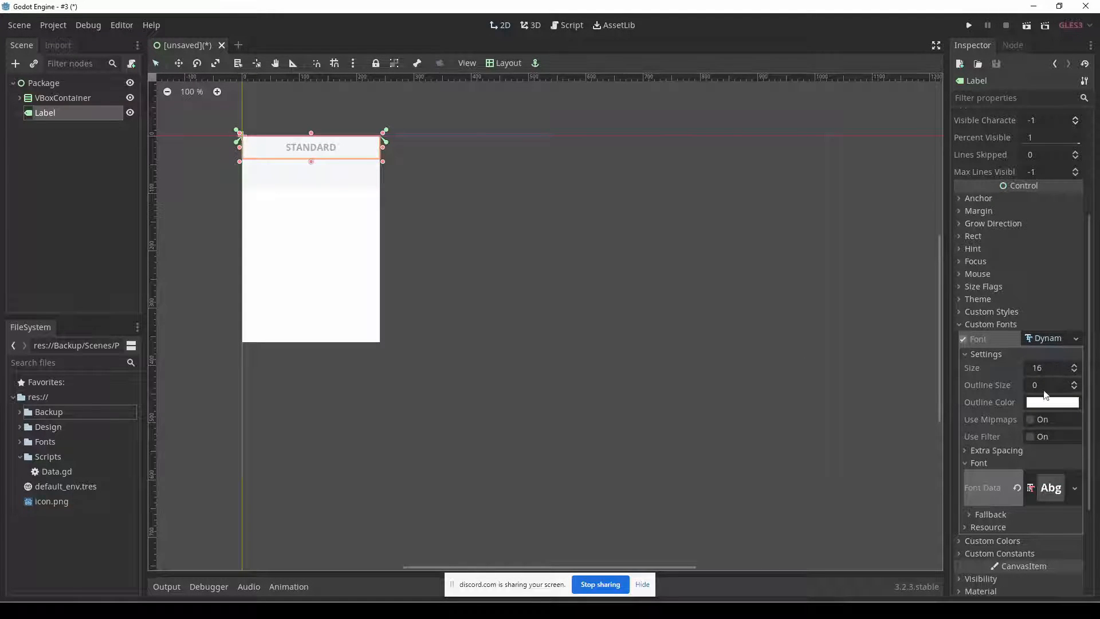
left_click(424, 219)
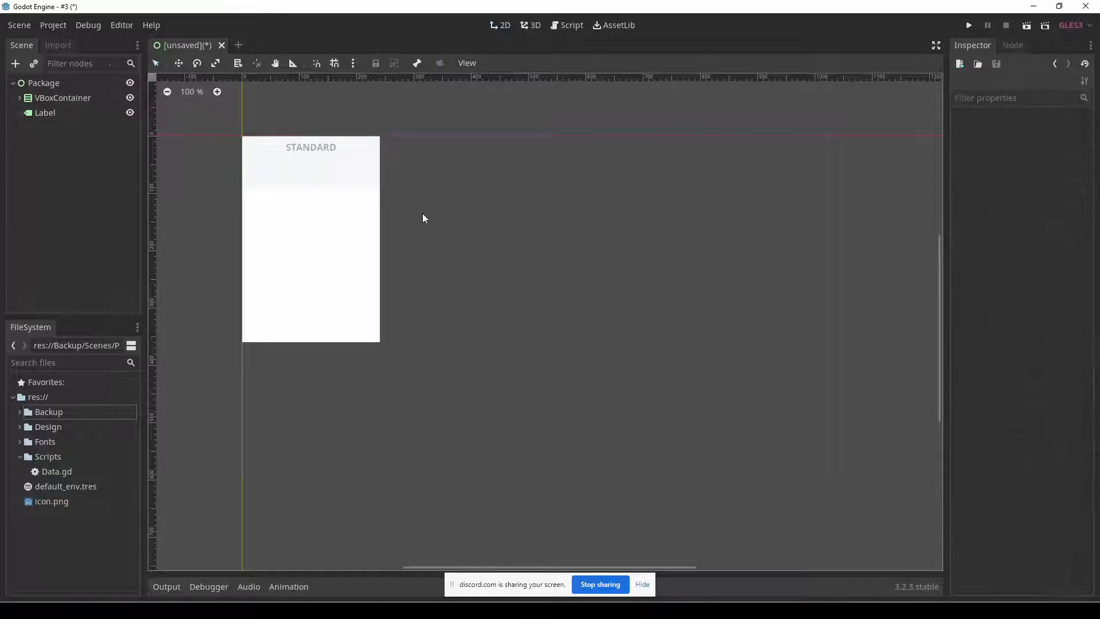
key("alt+Tab")
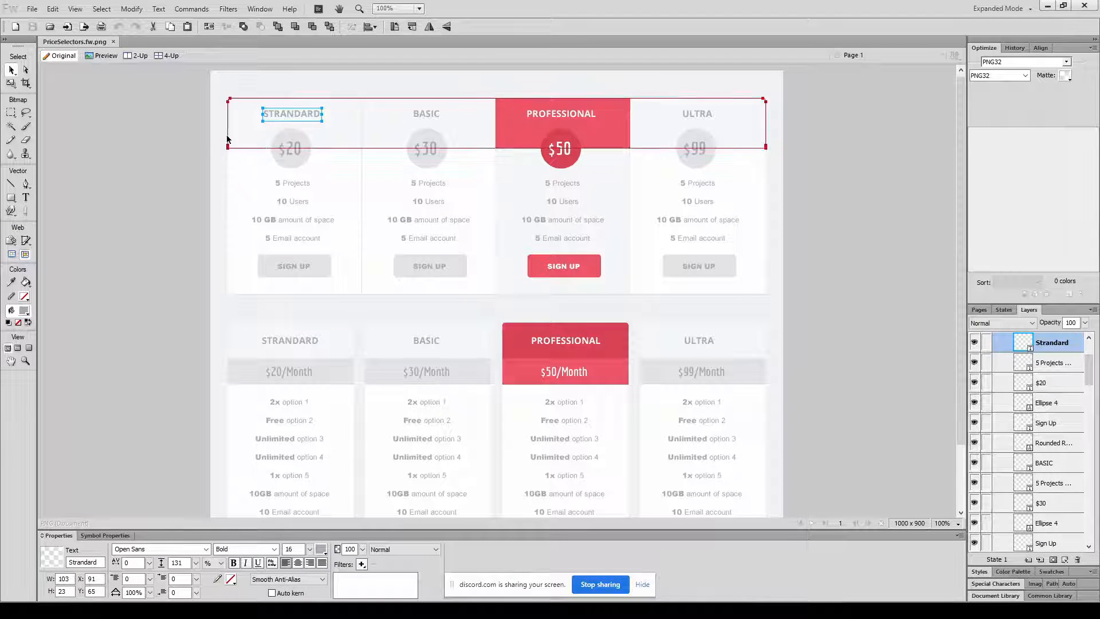
left_click(154, 150)
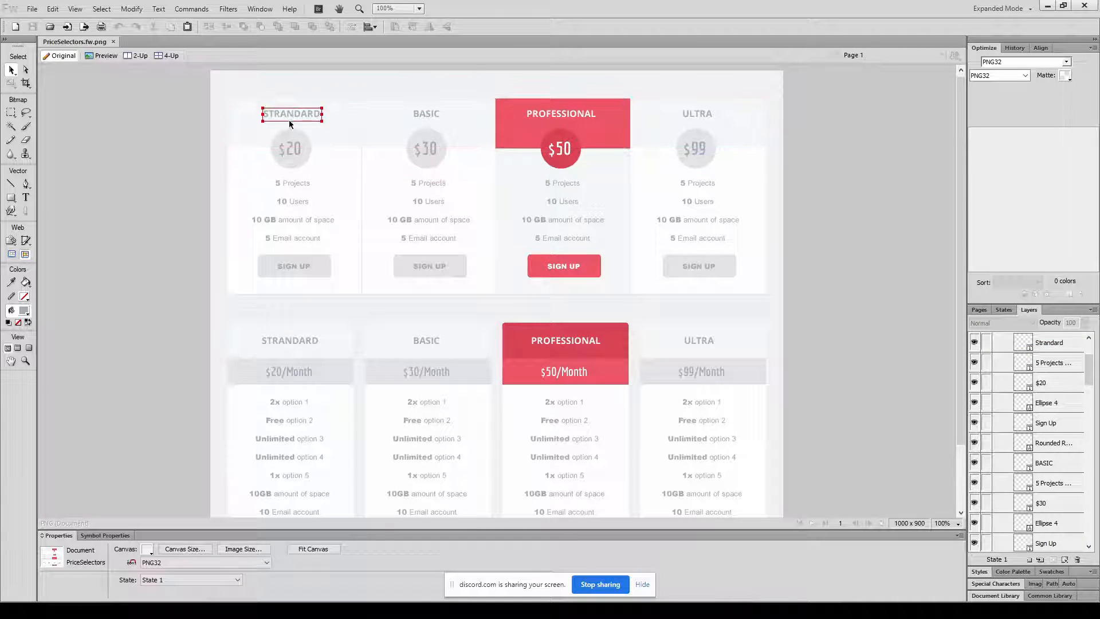
key("alt+Tab")
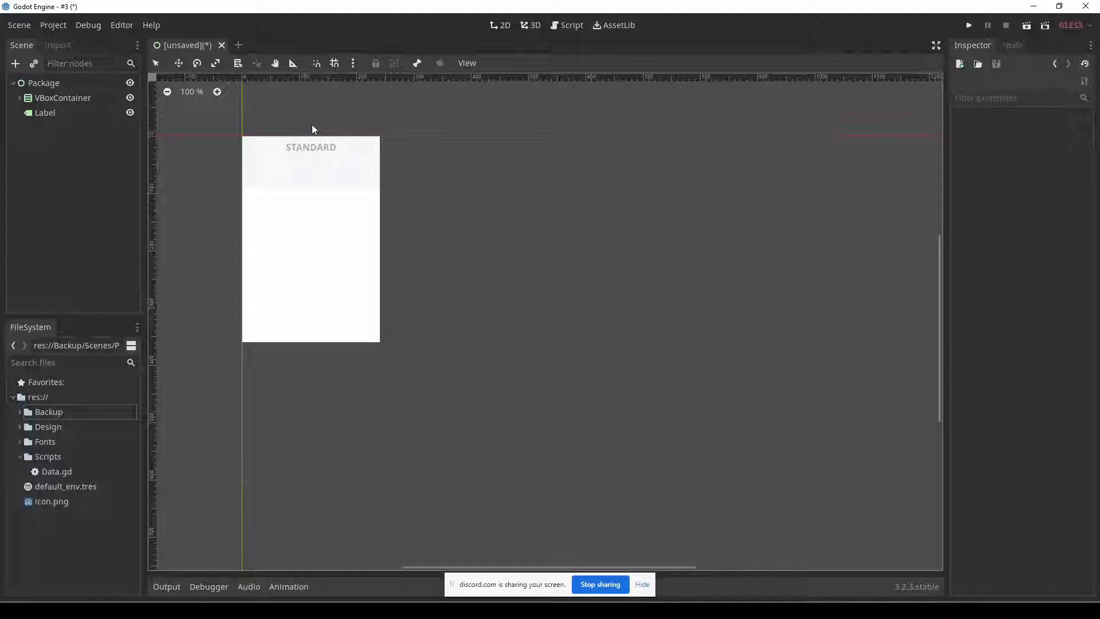
left_click(286, 151)
left_click_drag(309, 162, 309, 169)
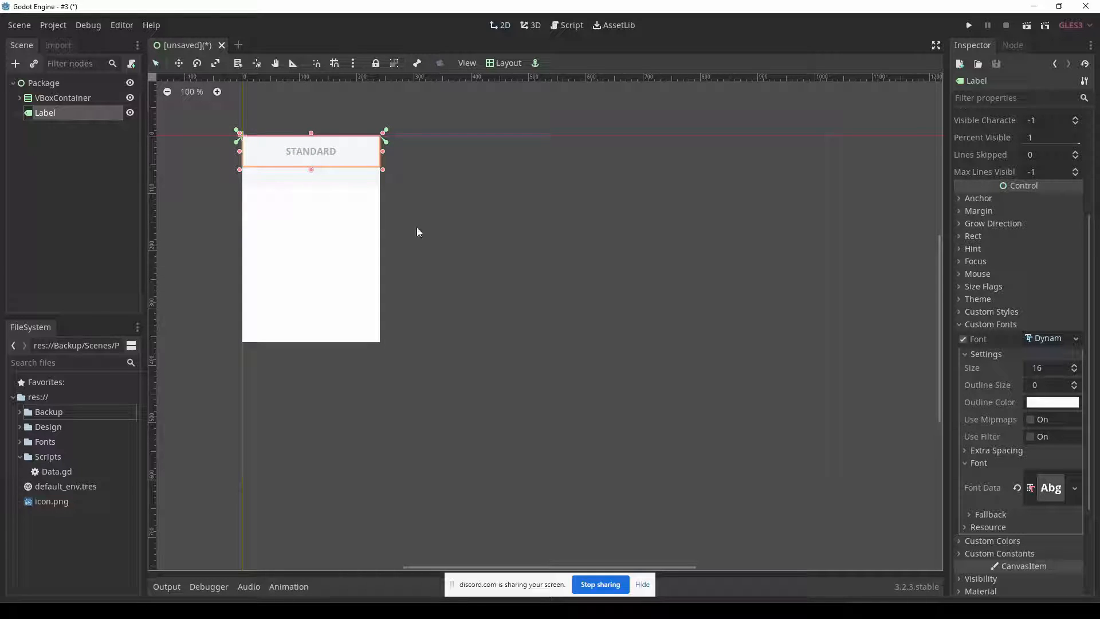
left_click(429, 184)
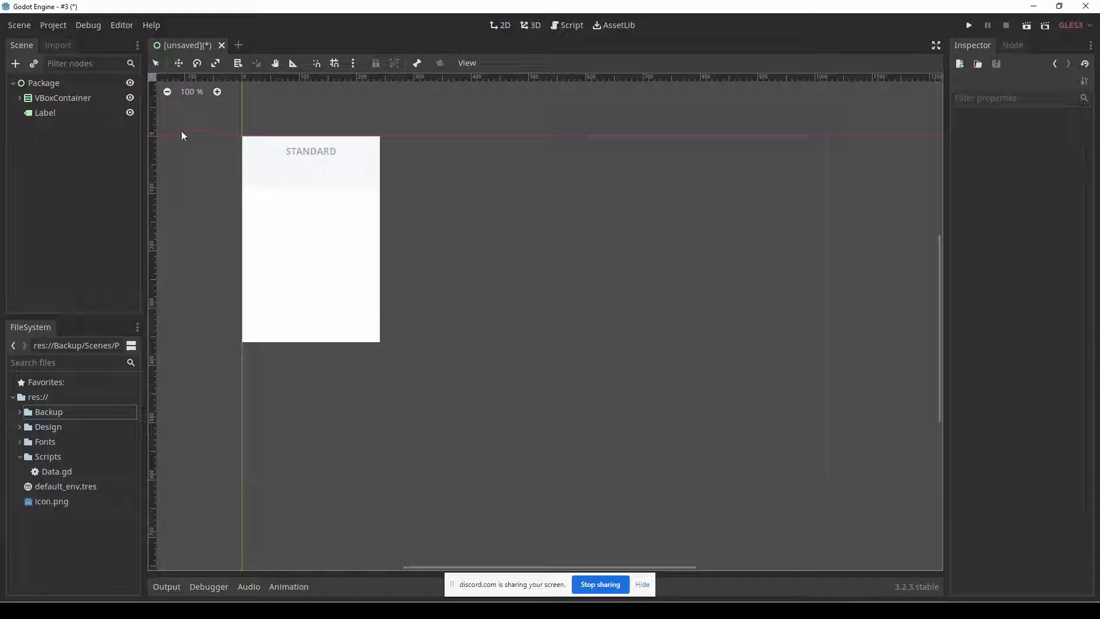
Rename the Label node to Name.
left_click(72, 112)
left_click(72, 112)
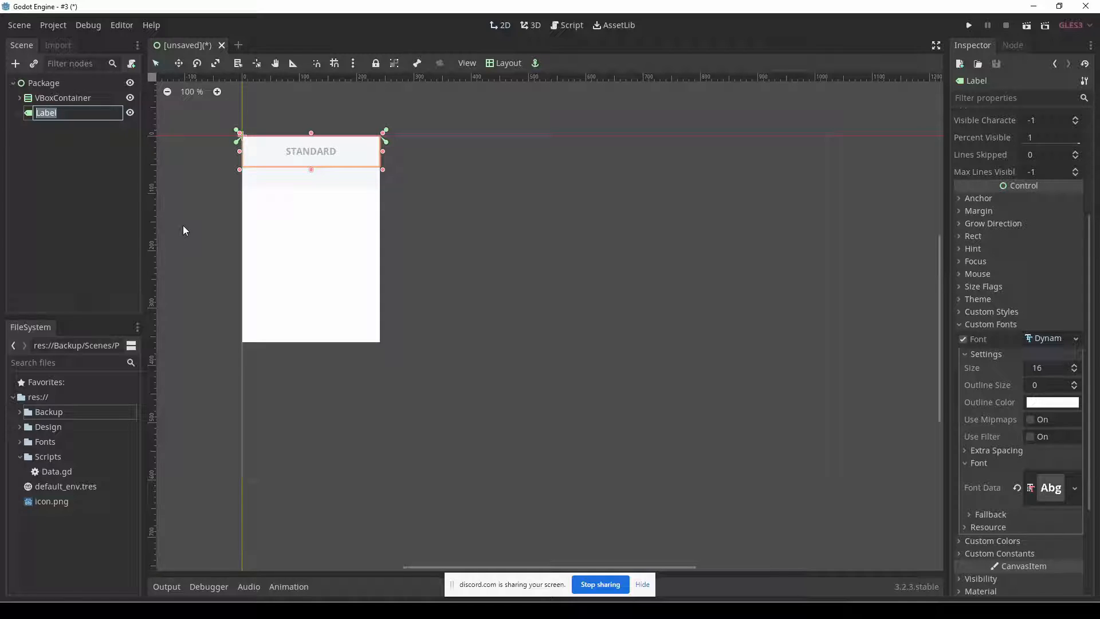
type("Title")
key("BackSpace")
key("BackSpace")
key("BackSpace")
key("BackSpace")
key("BackSpace")
type("Name")
key("Return")
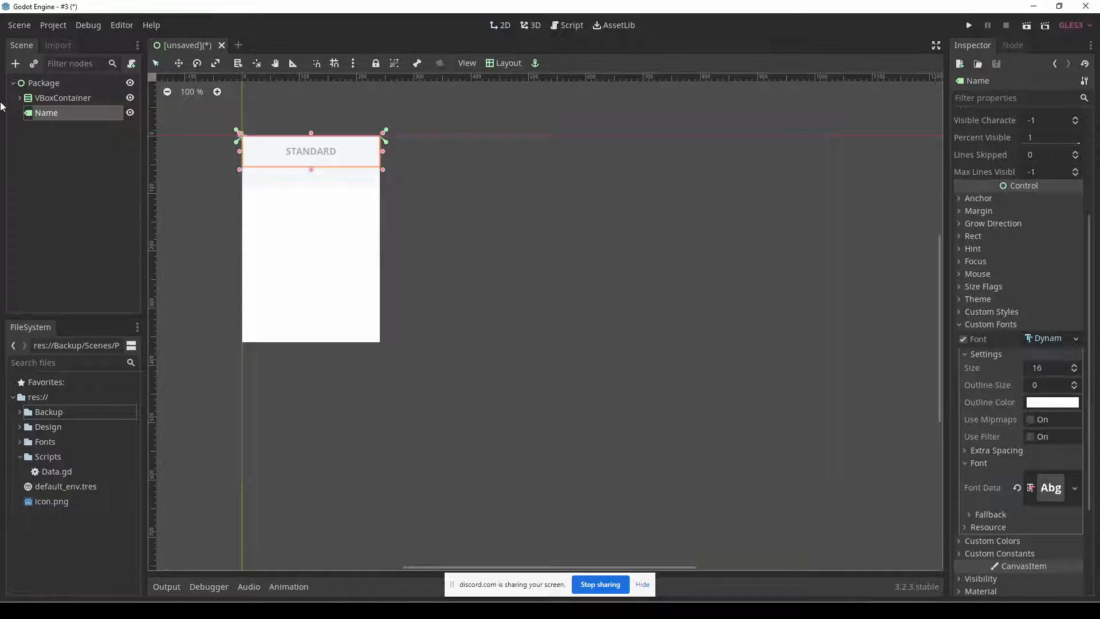
Switch to the Fireworks mockup and select the $20 price text in the first column's circle.
key("alt+Tab")
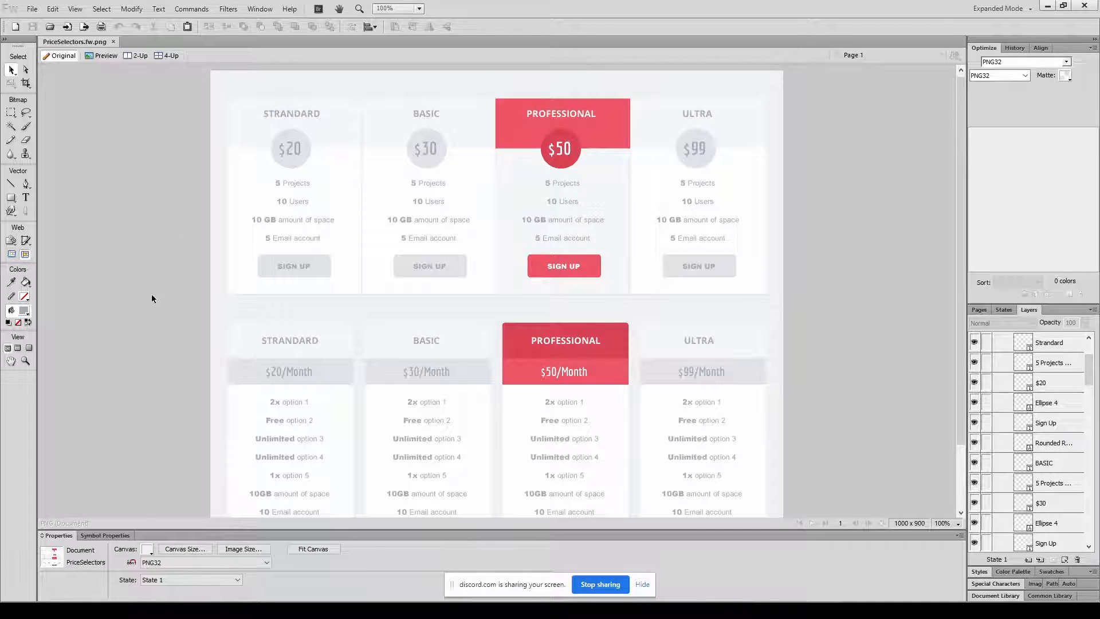
left_click(310, 168)
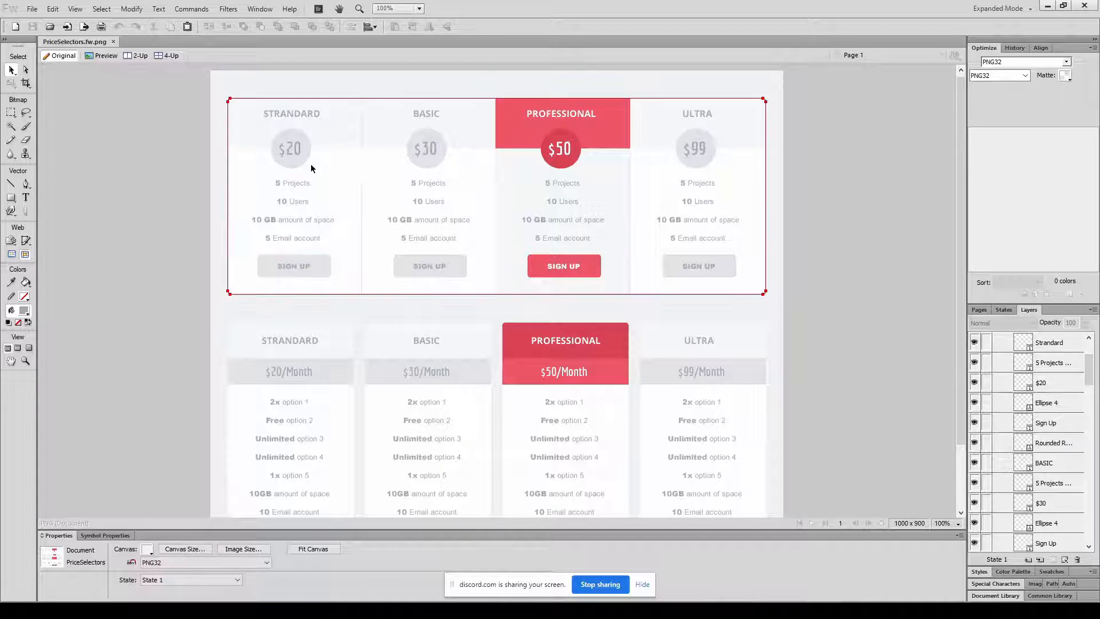
double_click(301, 167)
left_click(295, 161)
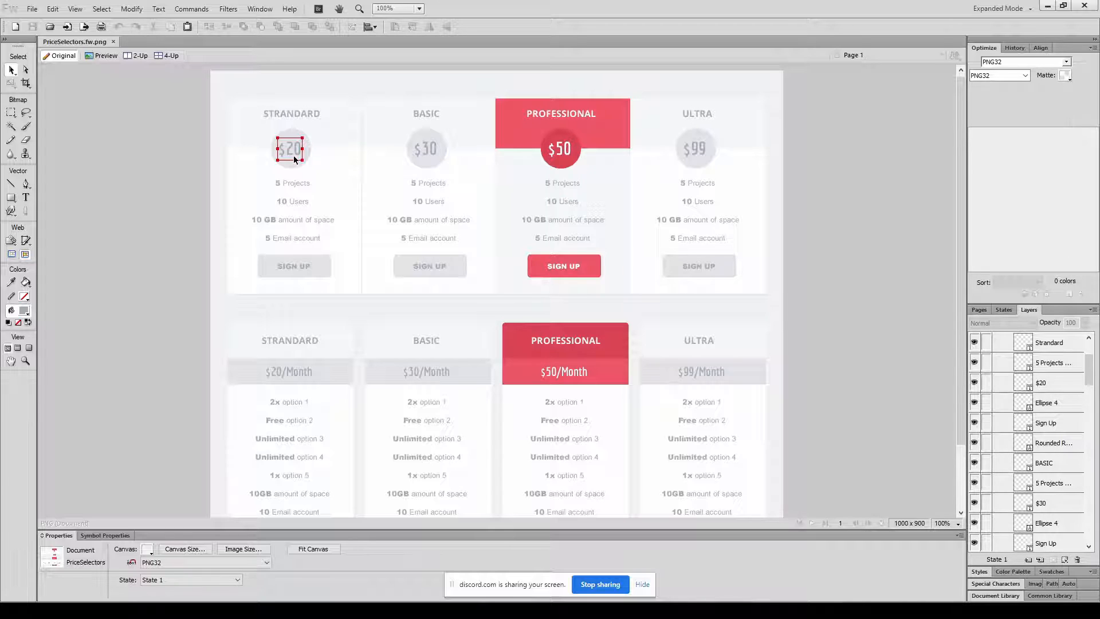
left_click(290, 165)
Switch back to Godot and add a Label node under Package, named Price.
key("alt+Tab")
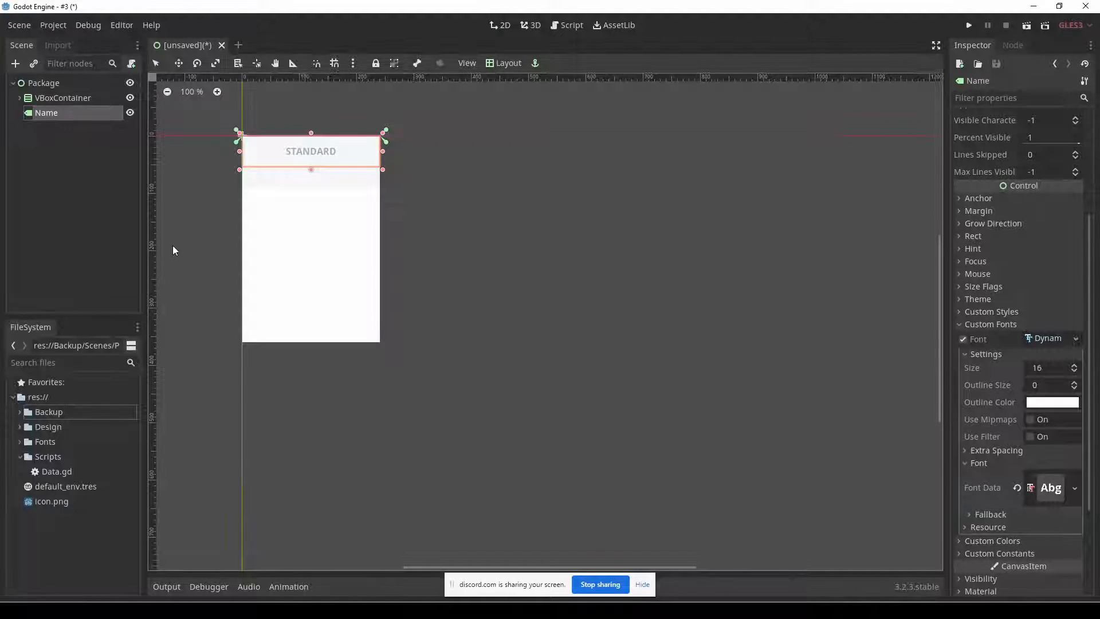
left_click(27, 83)
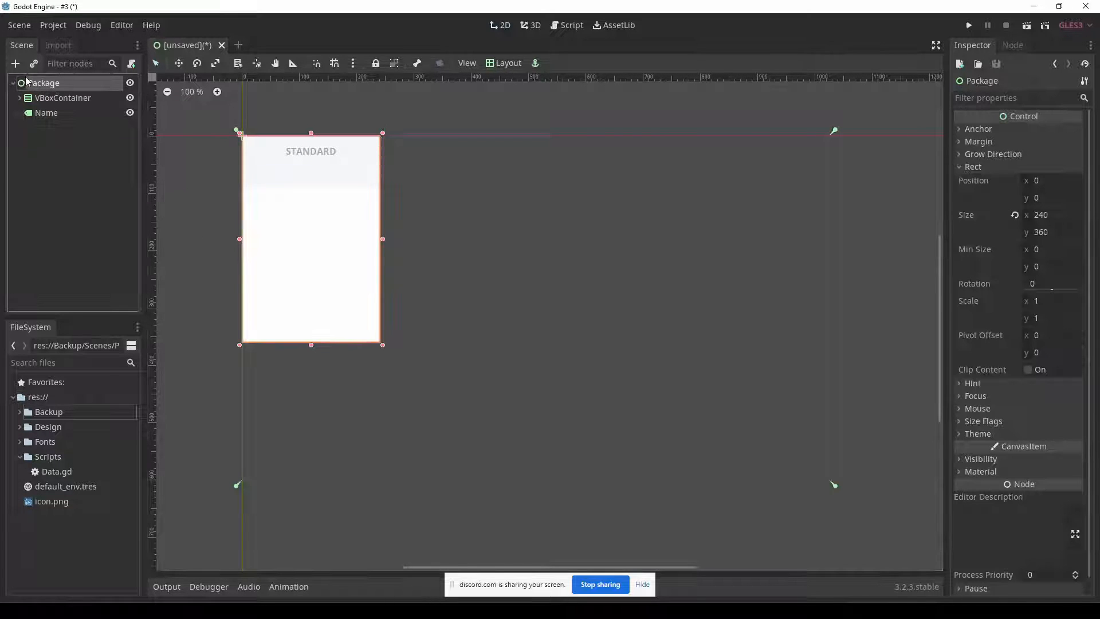
left_click(16, 64)
key("Return")
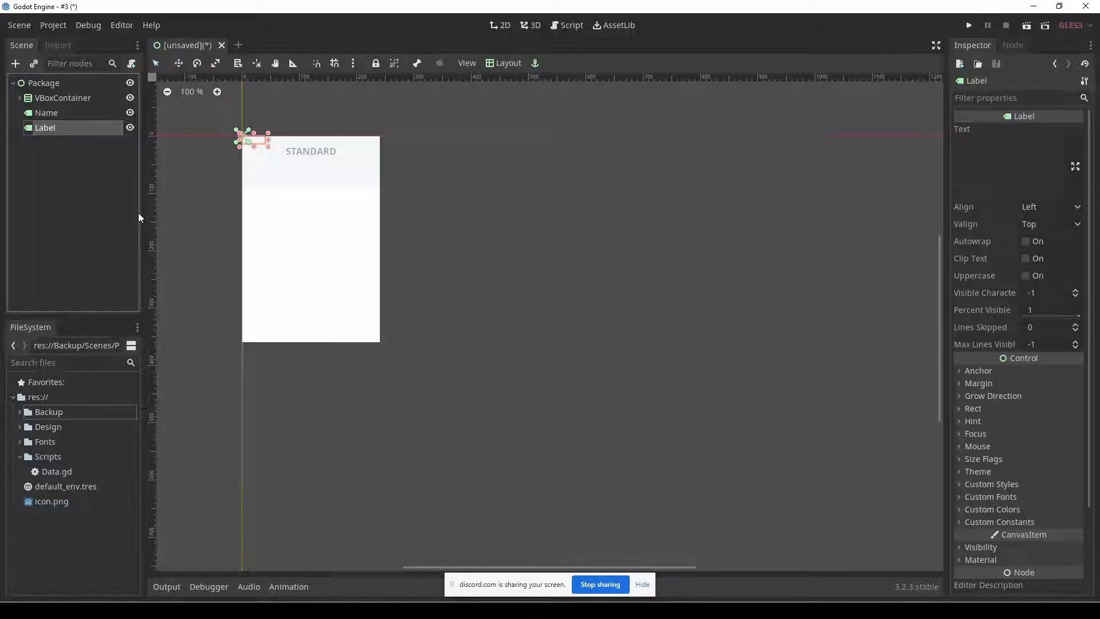
double_click(50, 127)
type("Price")
key("Return")
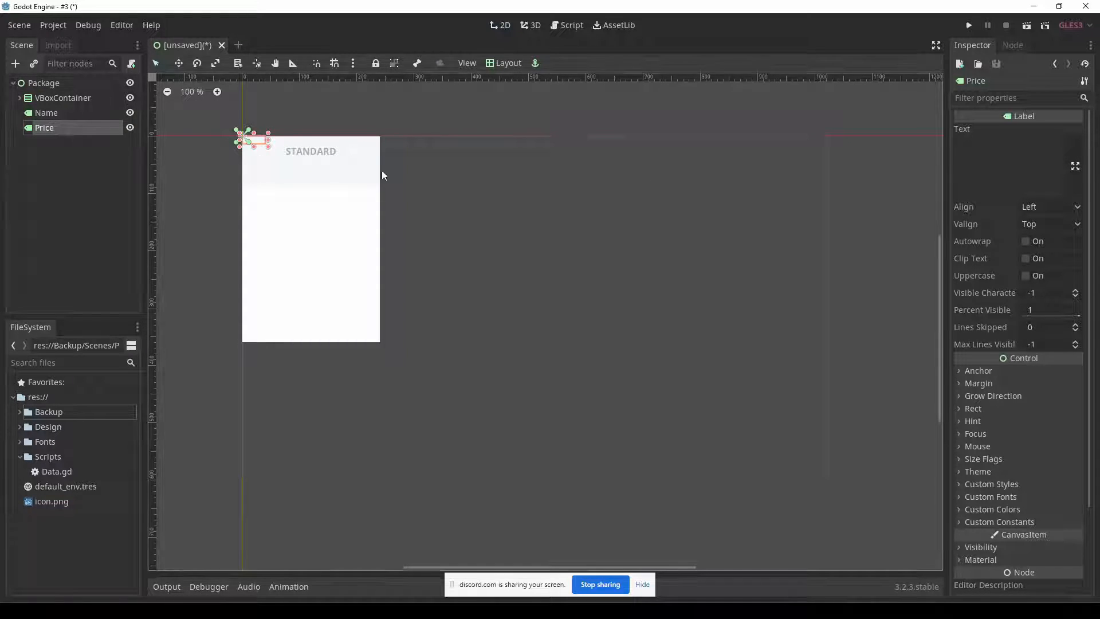
Set the Price label's text to $30.
left_click(978, 180)
type("$30")
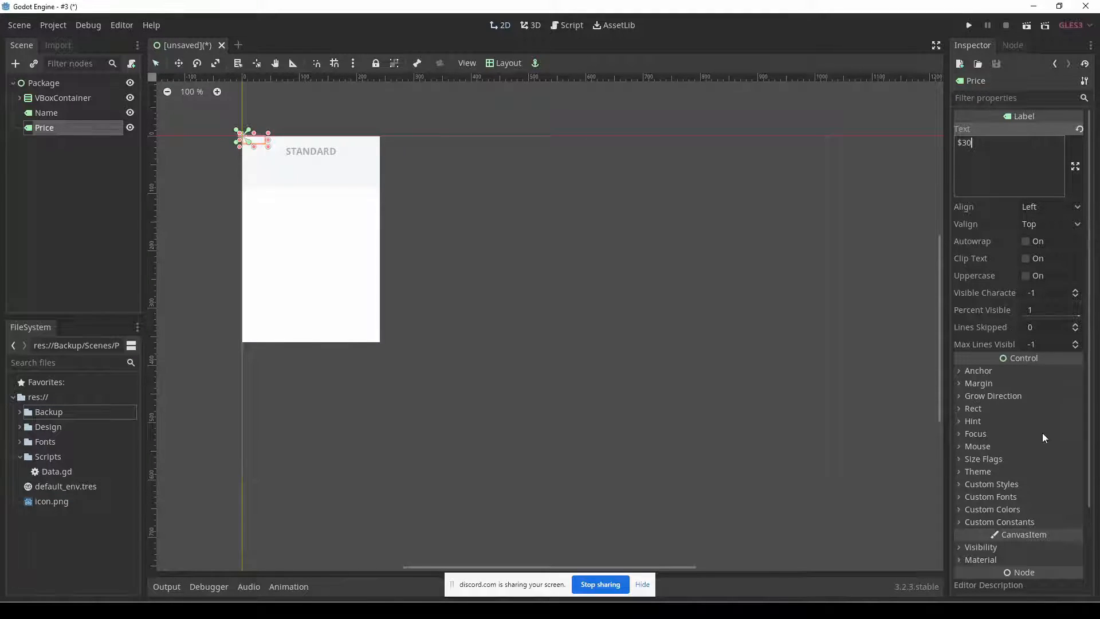
Look up the price text colour in the Fireworks mockup and set Price's custom Font Color to the saved a3adb8 preset in Godot.
key("alt+Tab")
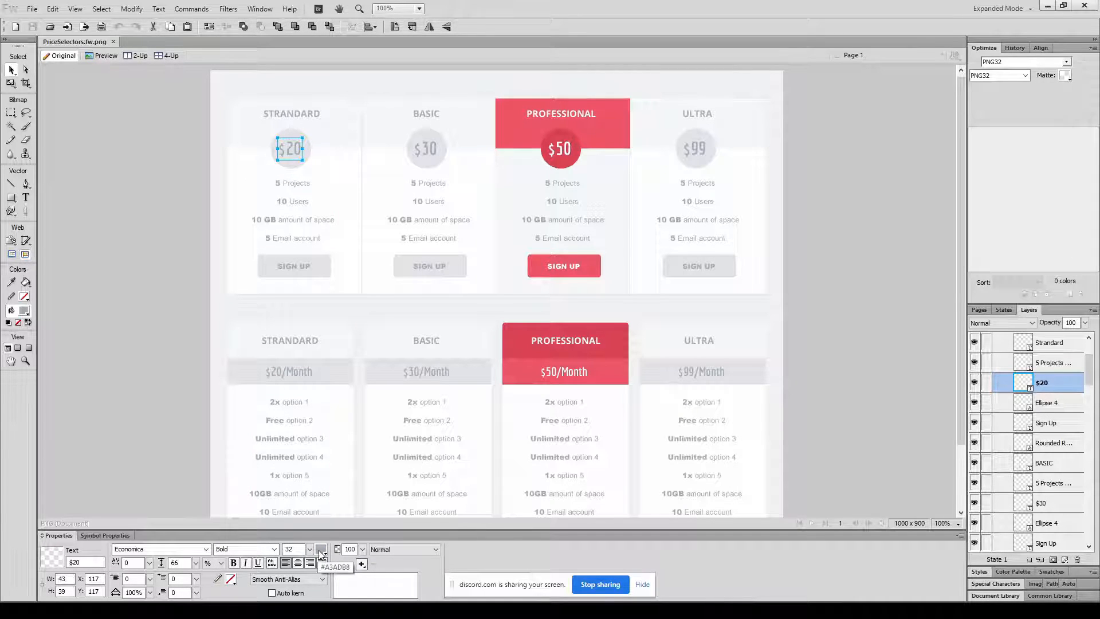
key("alt+Tab")
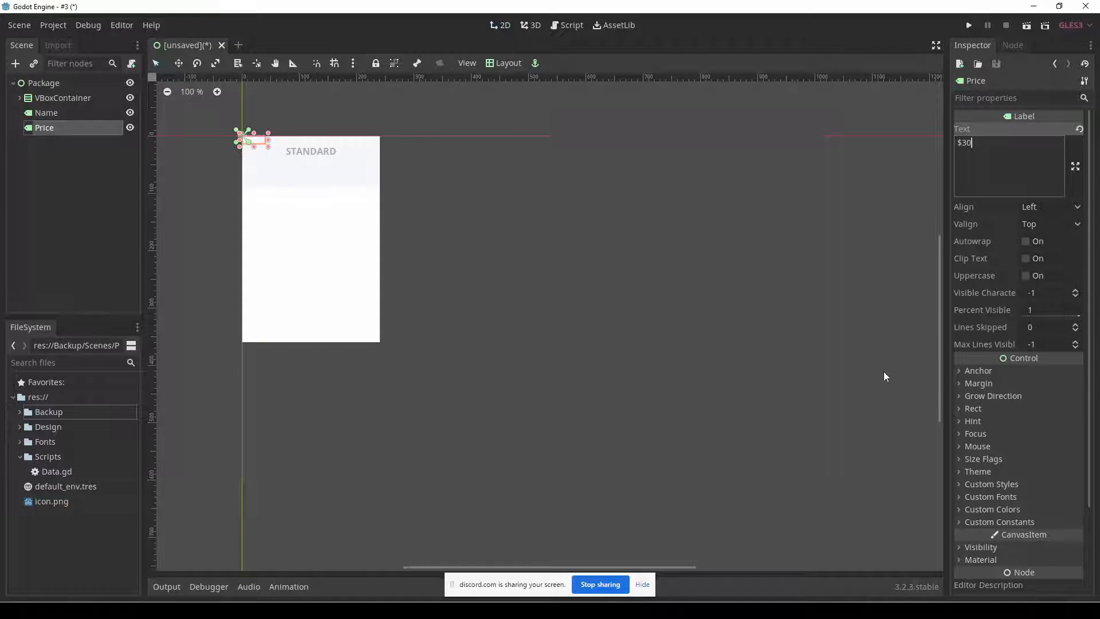
left_click(1030, 495)
scroll(1030, 493, "down", 4)
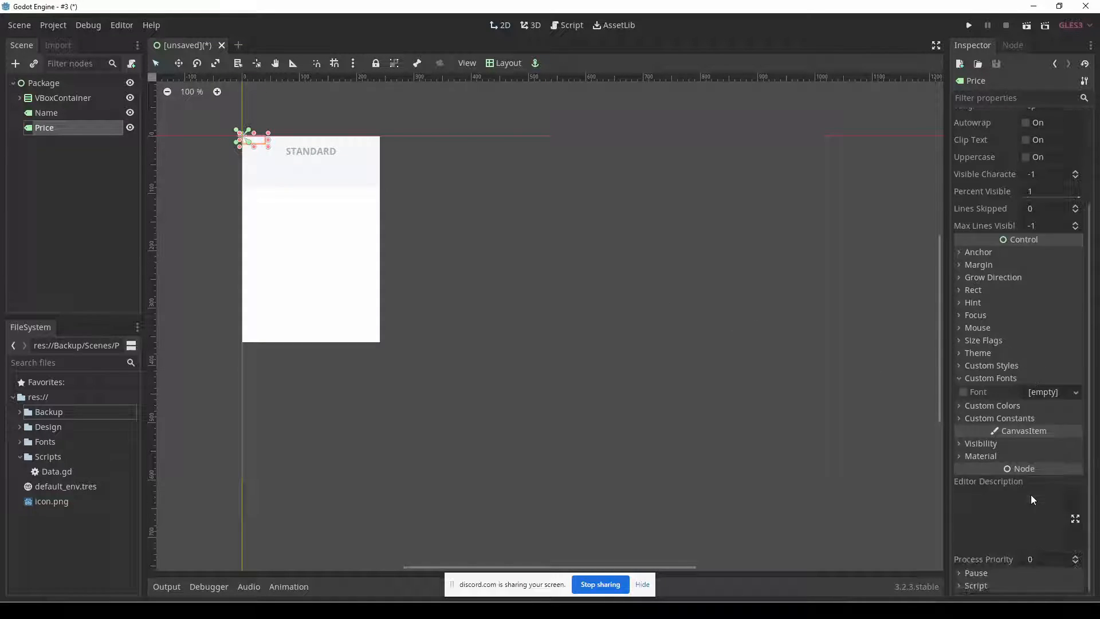
left_click(1029, 408)
left_click(1051, 421)
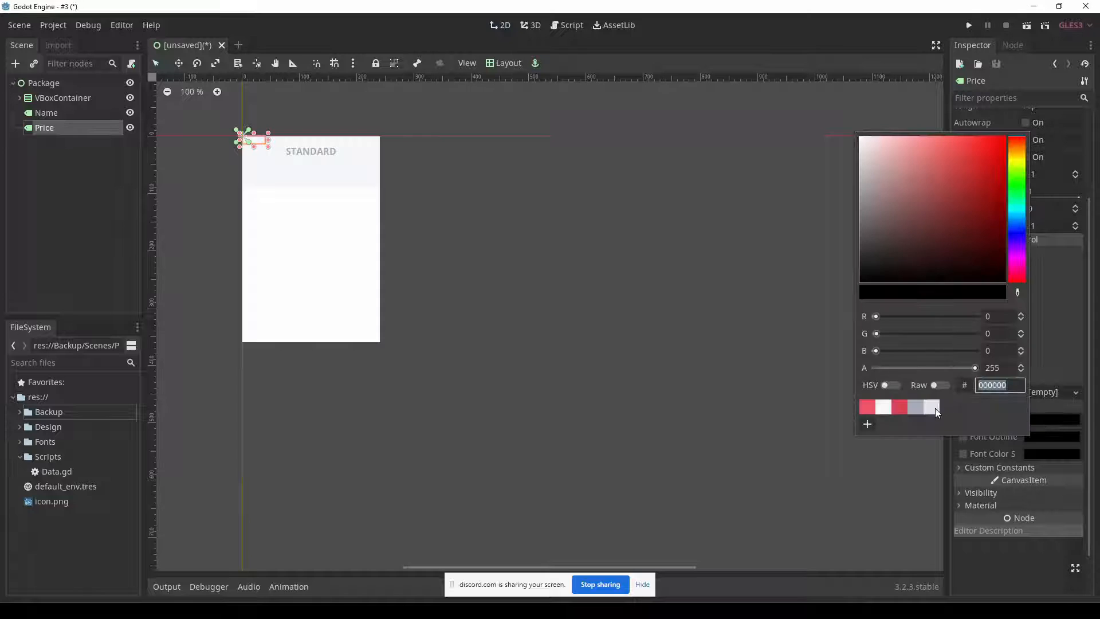
left_click(916, 408)
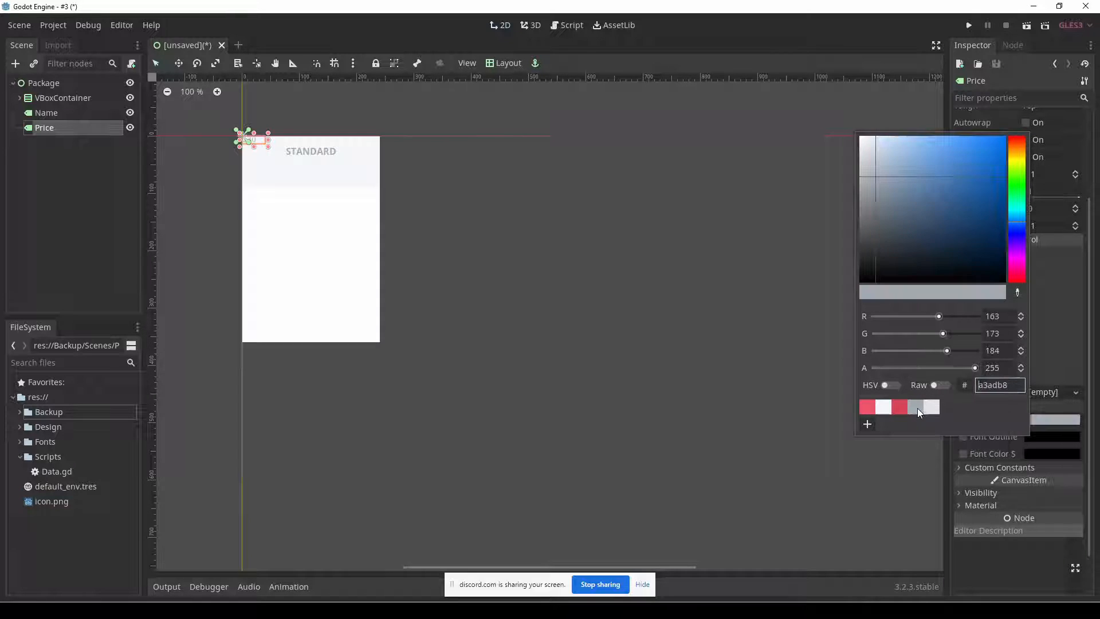
left_click(1064, 404)
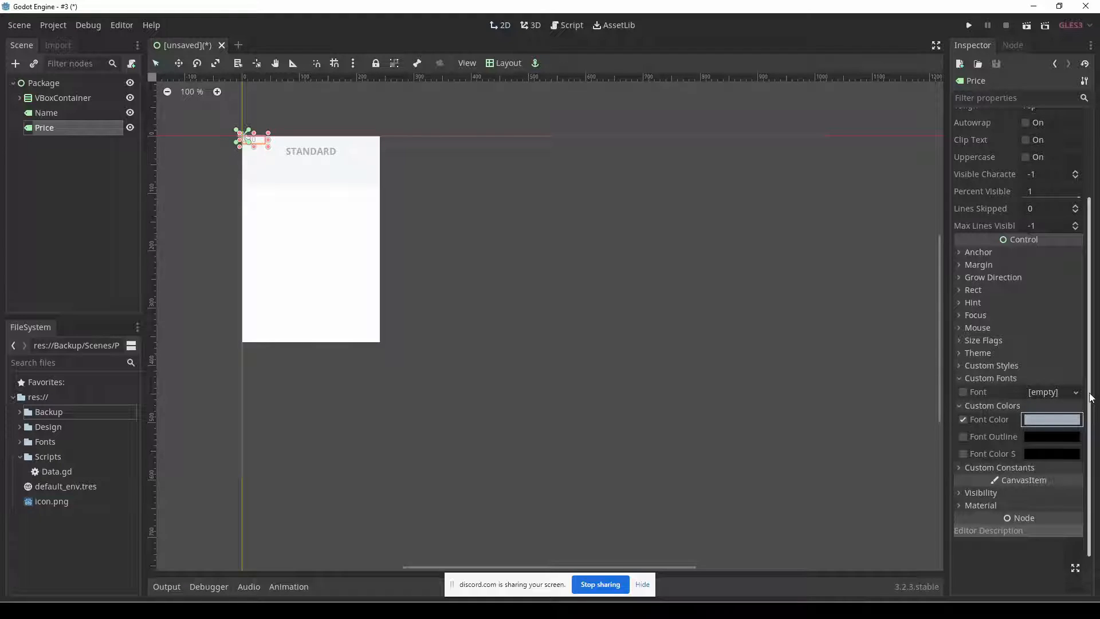
Give the Price label a new DynamicFont as its custom font and open the font's properties.
left_click(1067, 391)
left_click(1043, 422)
left_click(1043, 393)
scroll(1040, 387, "down", 2)
Check the price font in the Fireworks mockup and load Economica-Bold.ttf from Fonts/economica as the Price font's Font Data in Godot.
left_click(1033, 377)
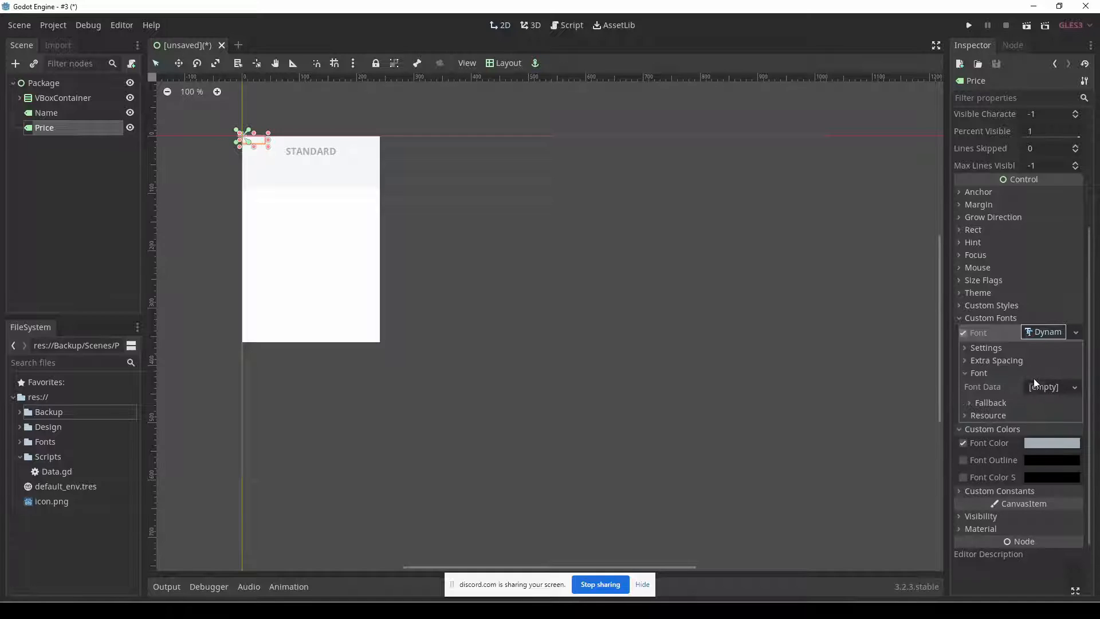
left_click(1042, 387)
left_click(1001, 432)
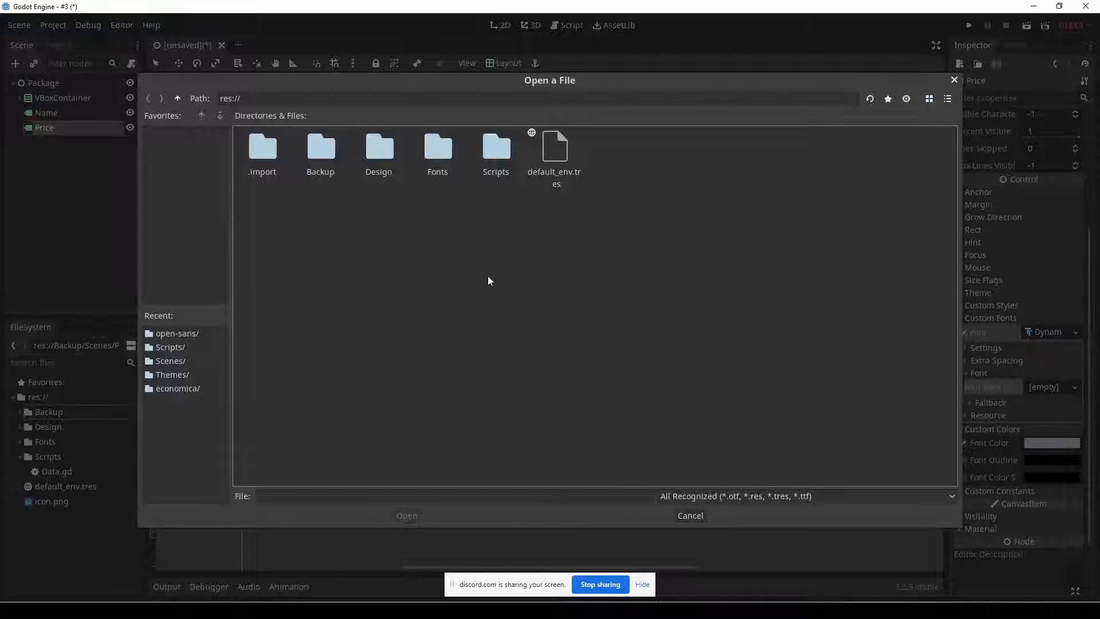
double_click(435, 152)
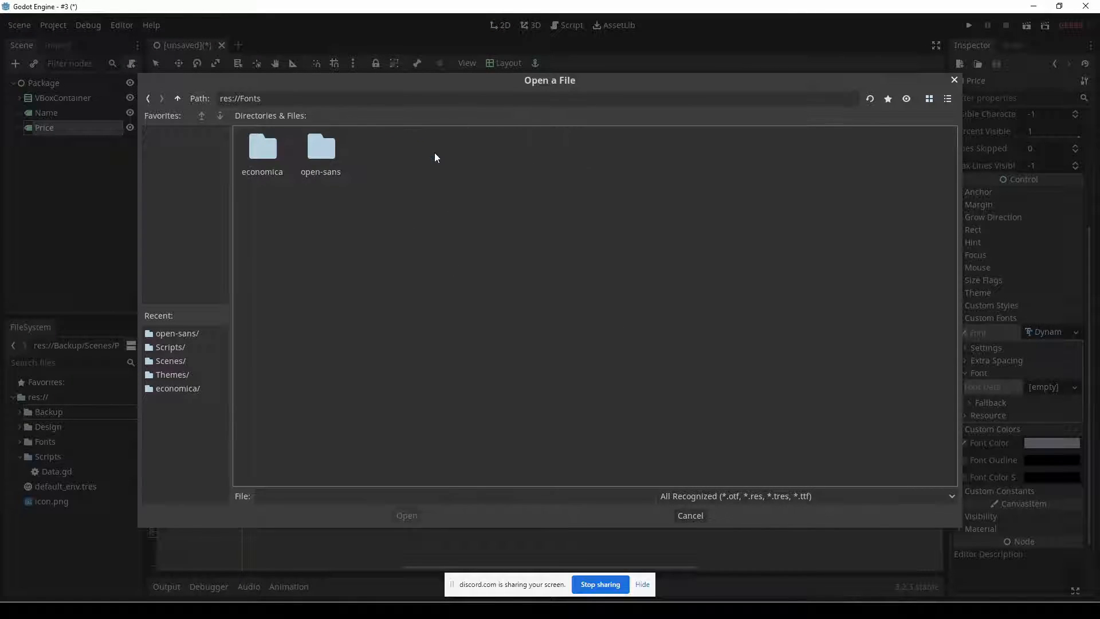
double_click(272, 153)
key("alt+Tab")
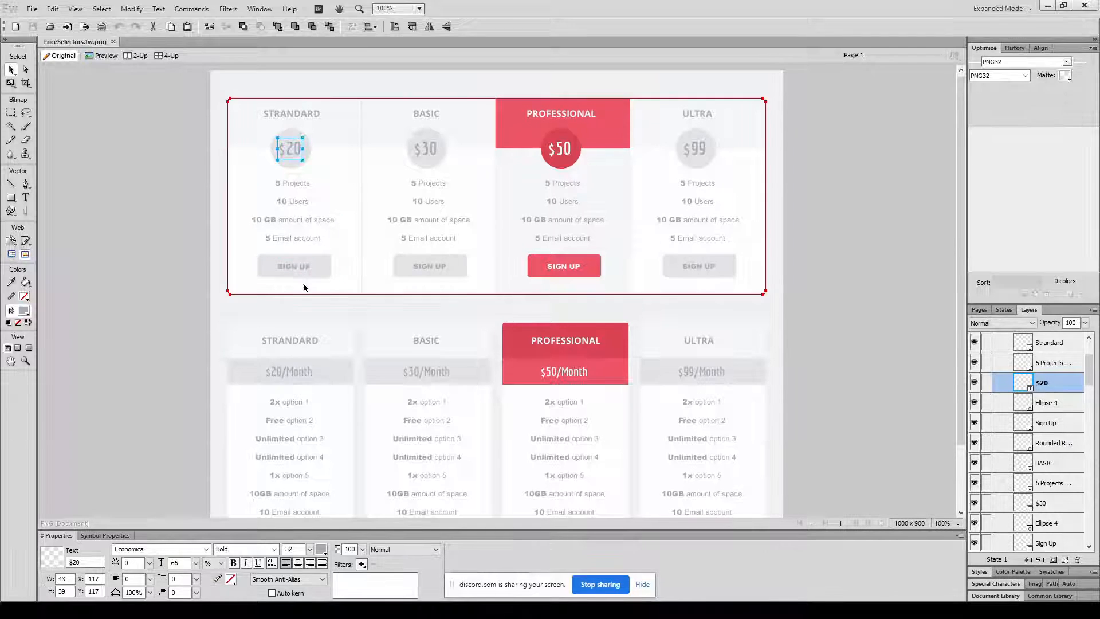
key("alt+Tab")
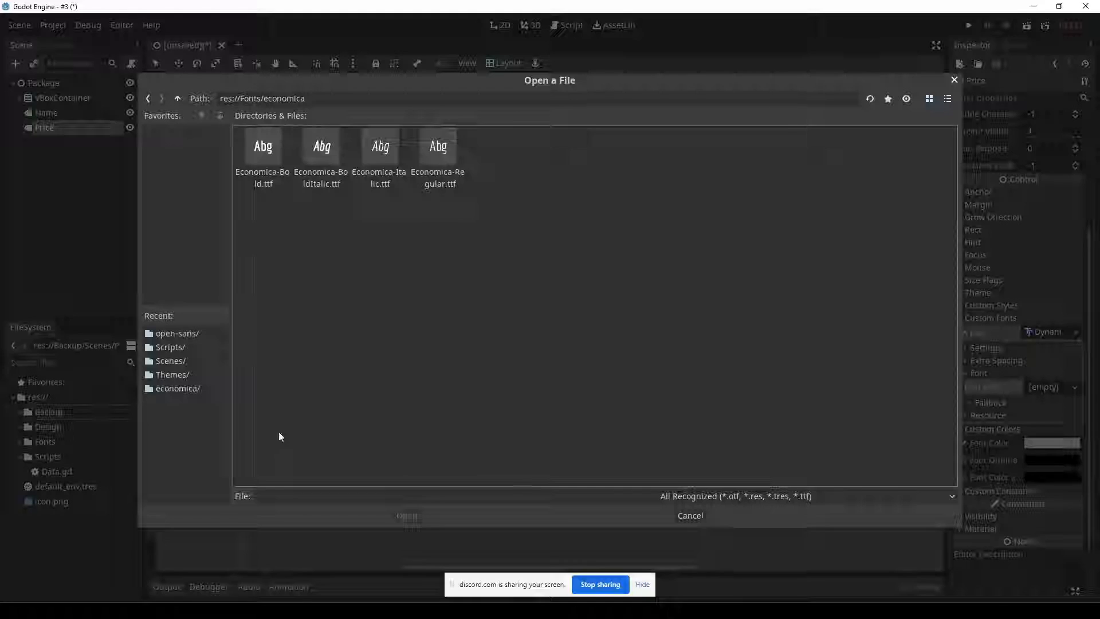
double_click(263, 159)
Set the Price label's font size to 32 in the DynamicFont settings.
left_click(1008, 347)
left_click(1054, 362)
type("32")
key("Tab")
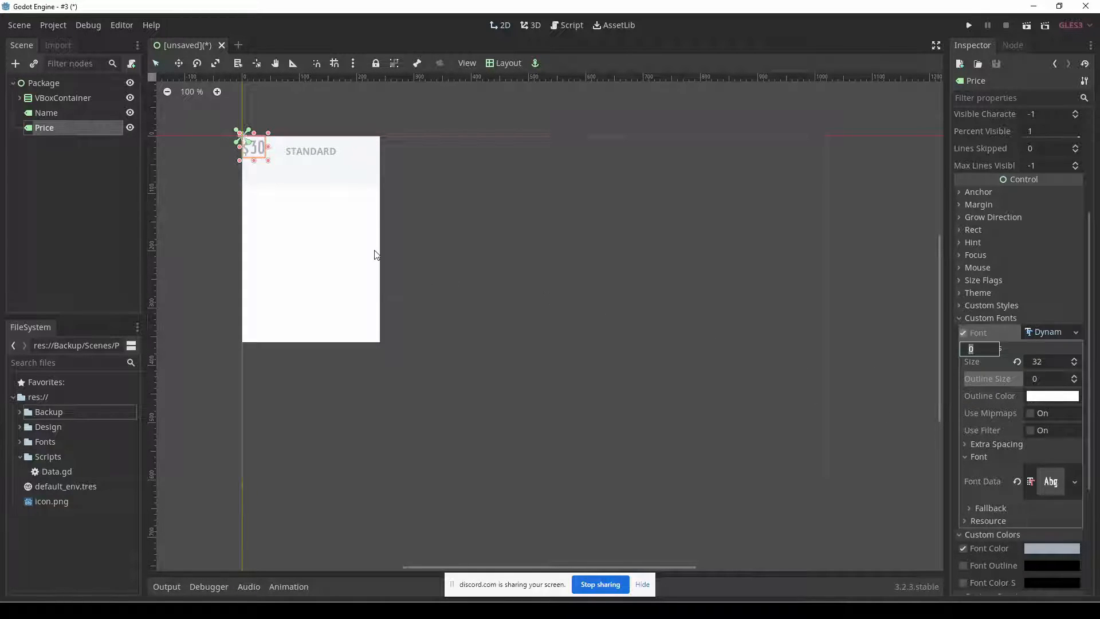
Apply the Center Top layout to Price and move it down below the STANDARD label to about y 67.
left_click(500, 65)
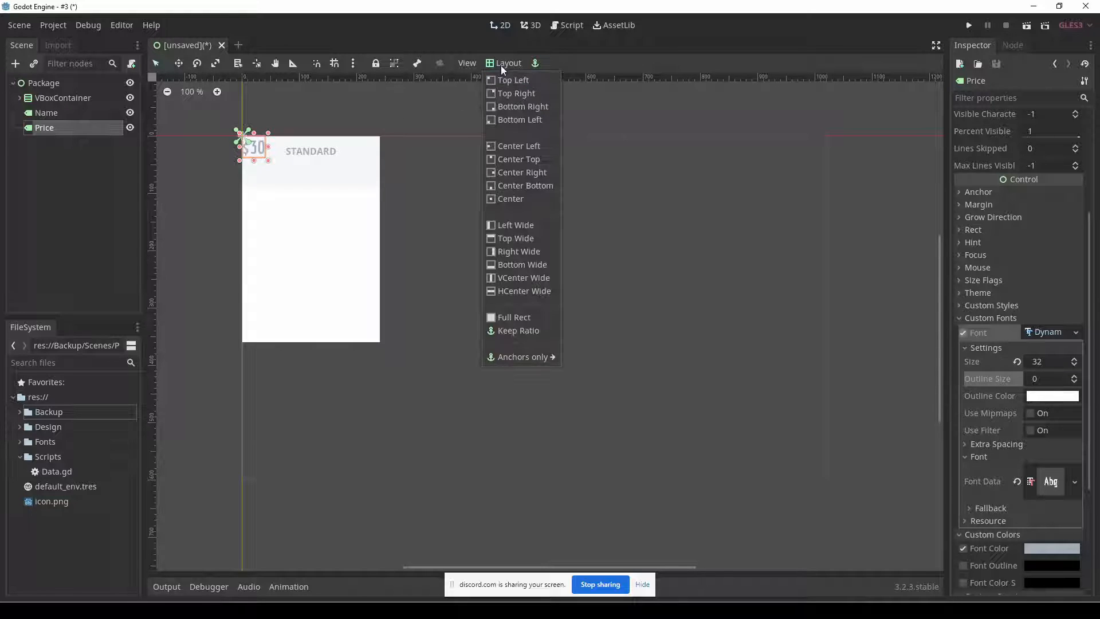
left_click(519, 160)
left_click_drag(312, 150, 311, 192)
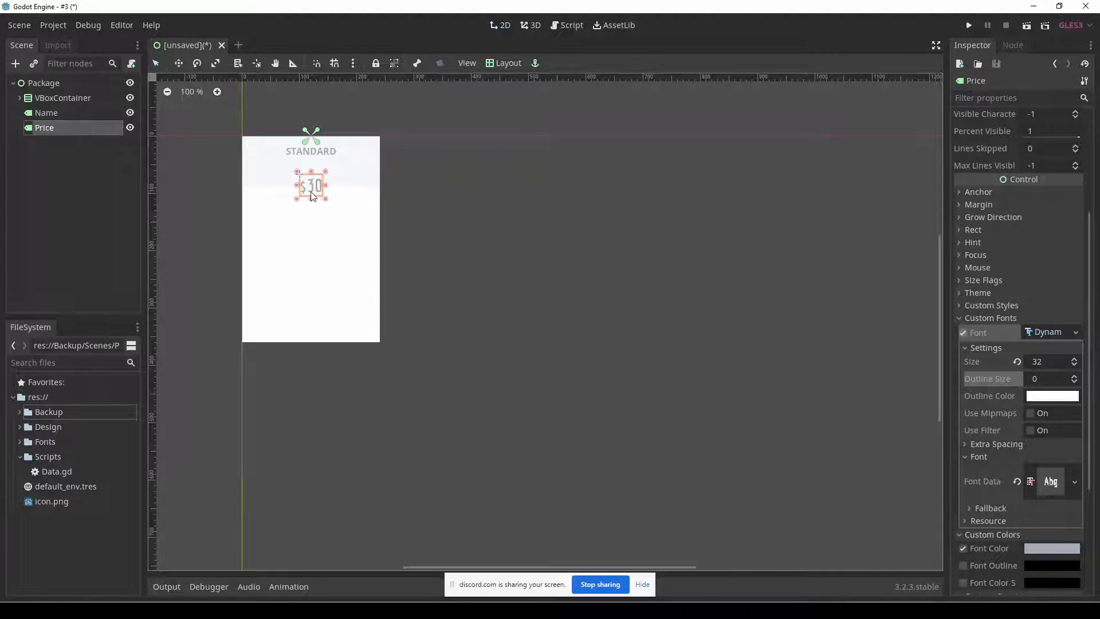
left_click(434, 219)
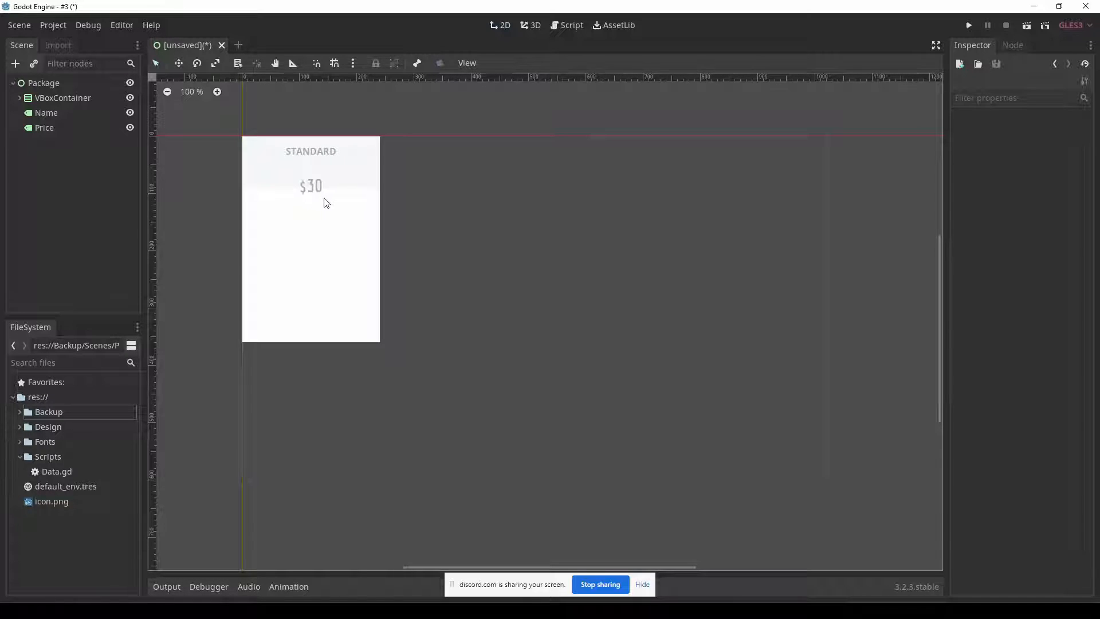
Check the circle behind the price in the Fireworks mockup and give Price a new StyleBoxFlat as its Normal custom style in Godot.
key("alt+Tab")
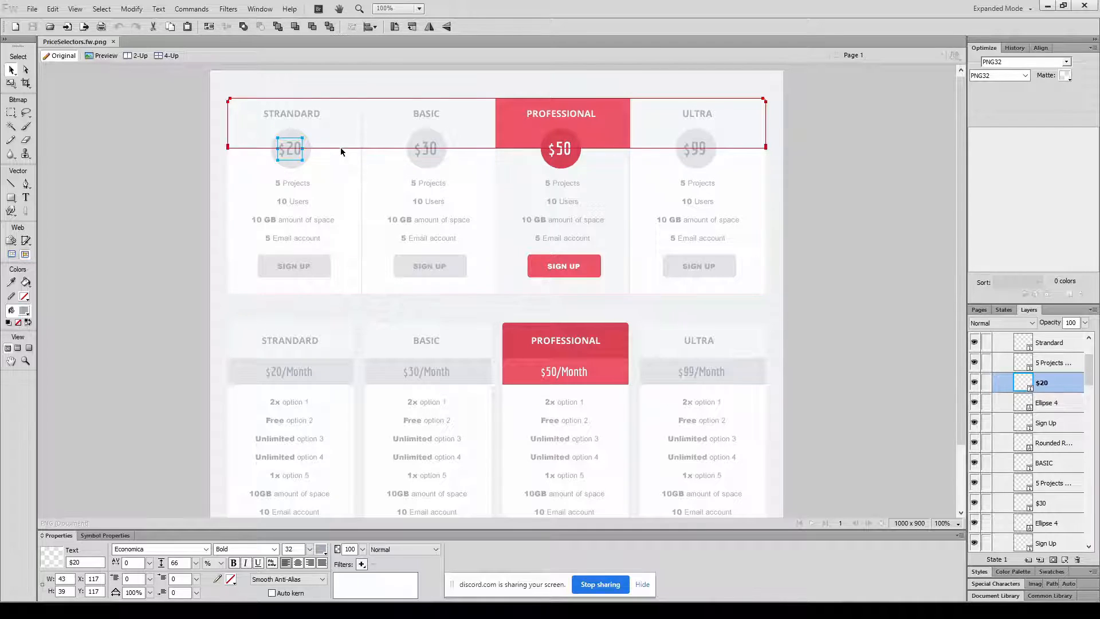
left_click(165, 194)
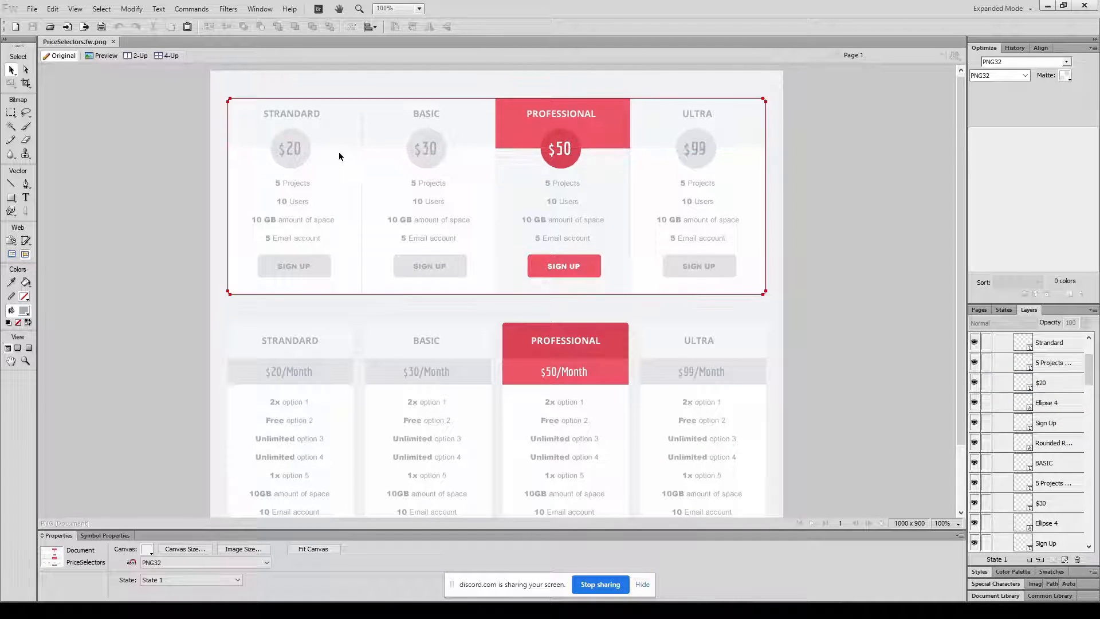
key("alt+Tab")
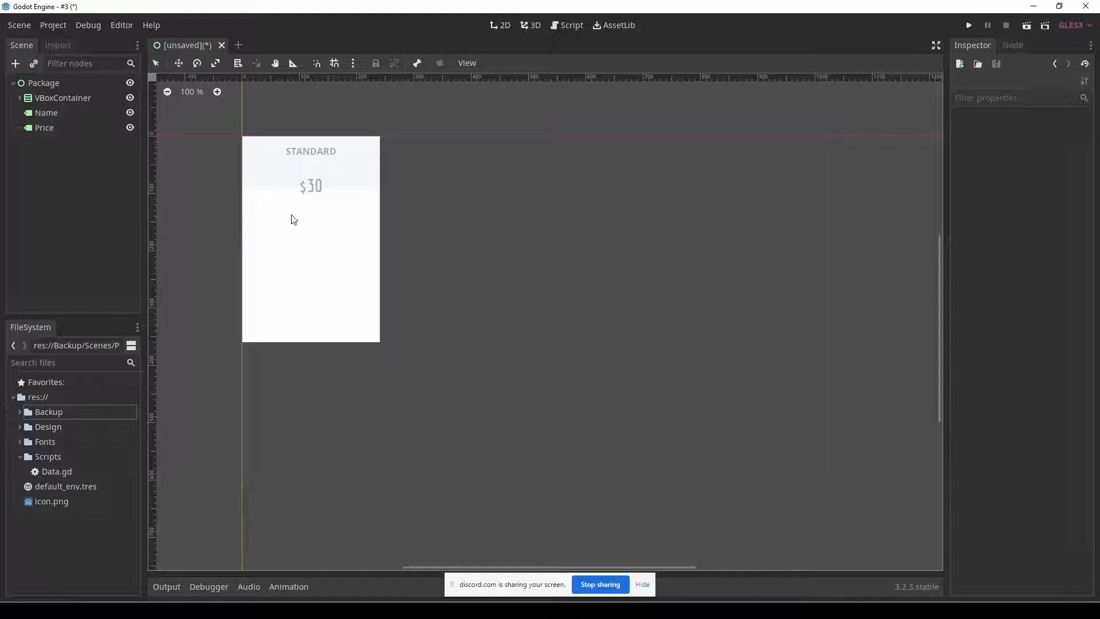
left_click(312, 190)
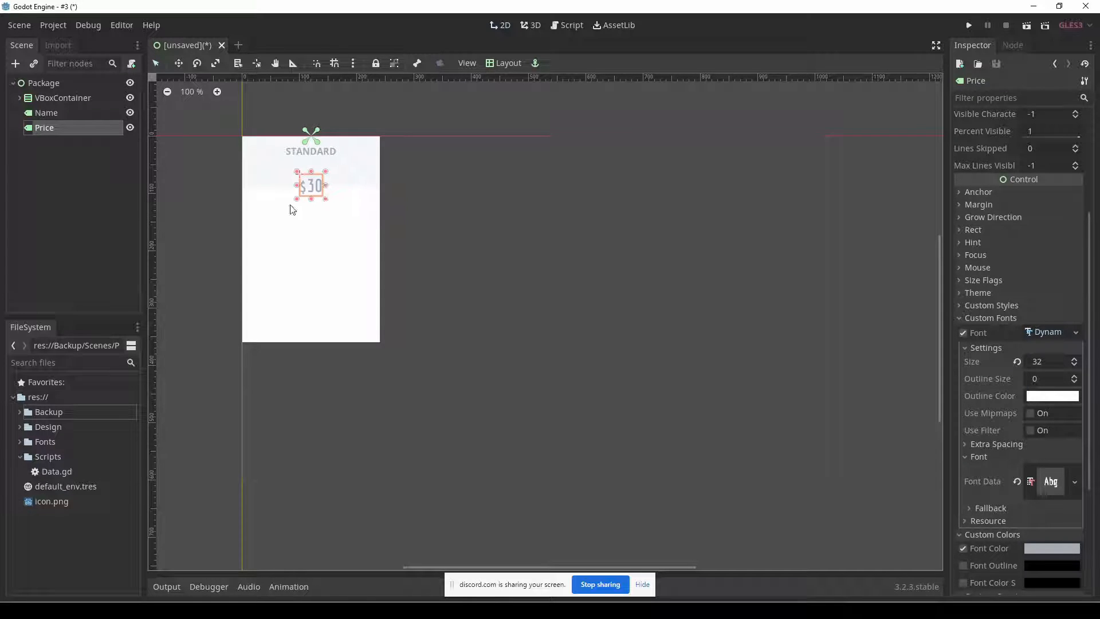
left_click(1011, 318)
scroll(998, 358, "up", 2)
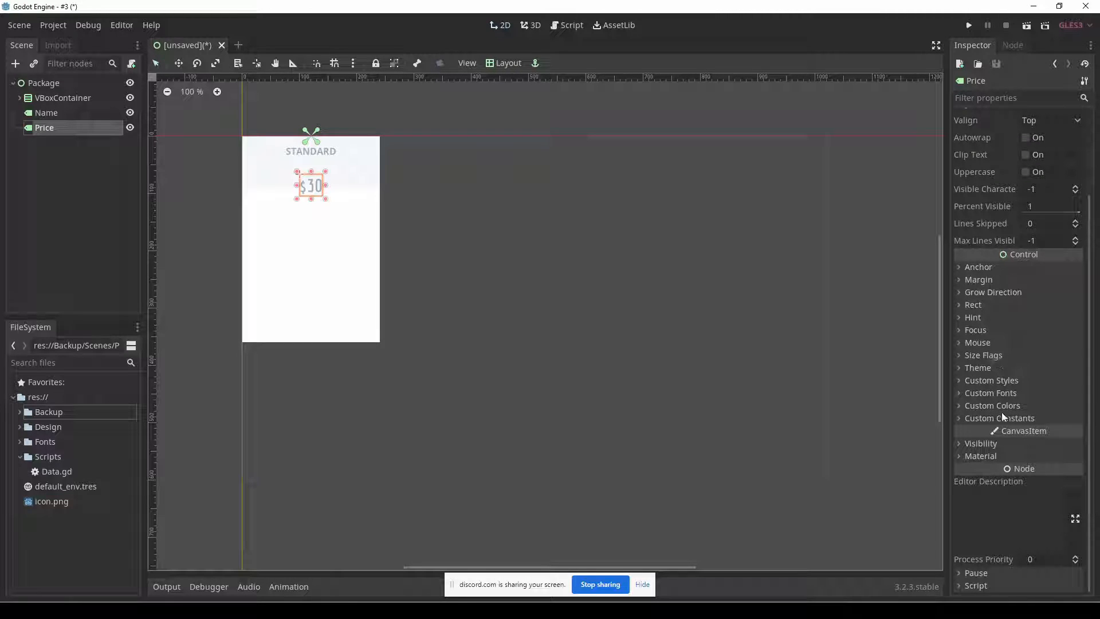
left_click(1023, 381)
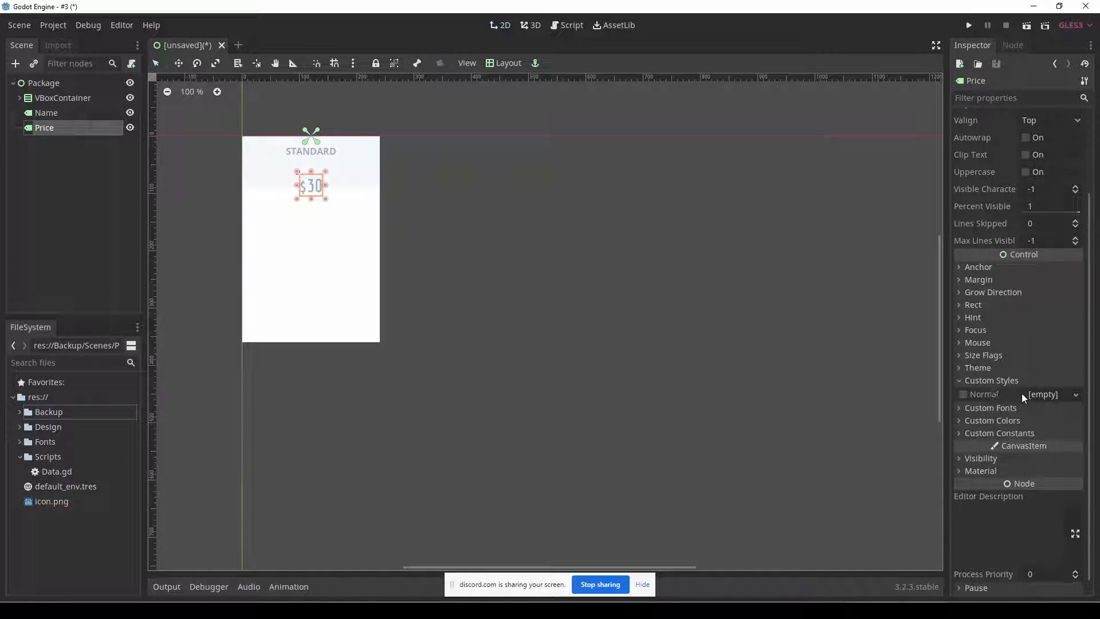
left_click(1061, 394)
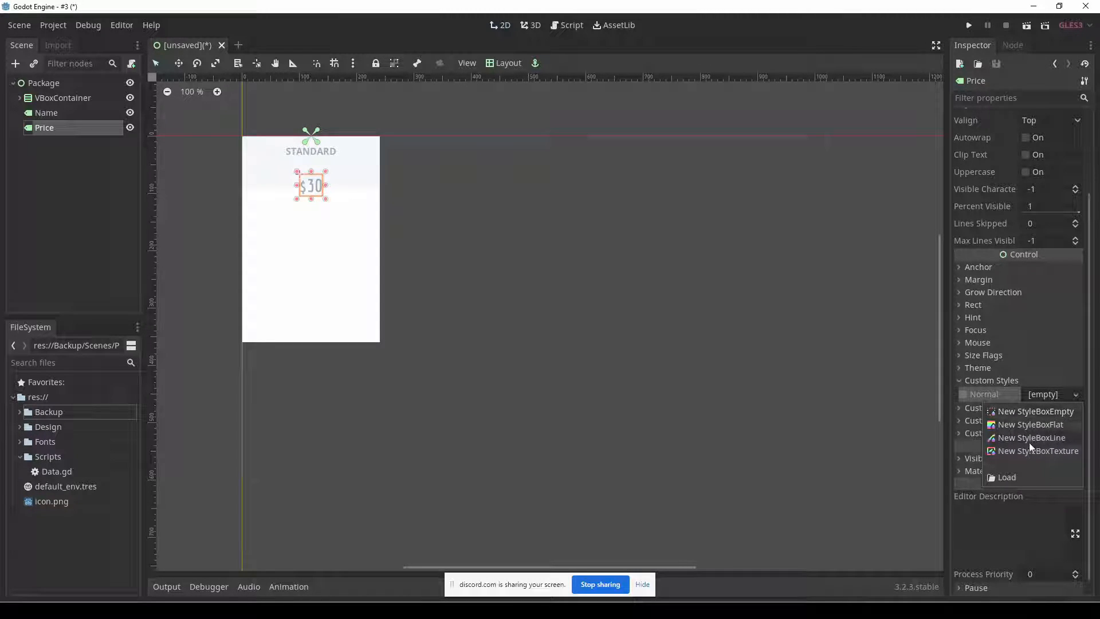
left_click(1067, 425)
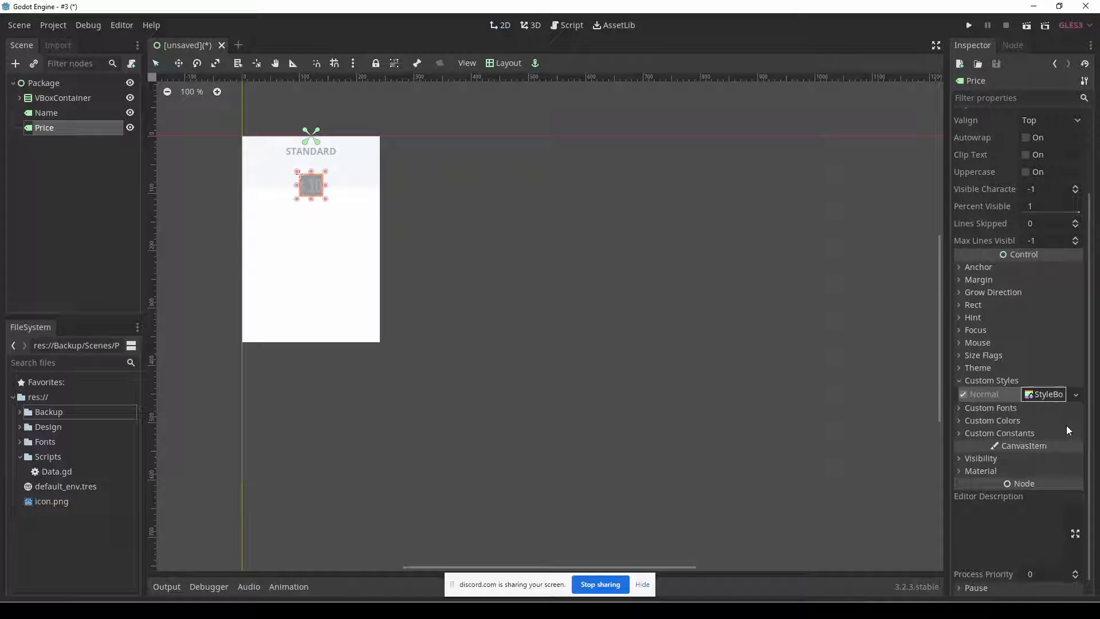
left_click(1054, 395)
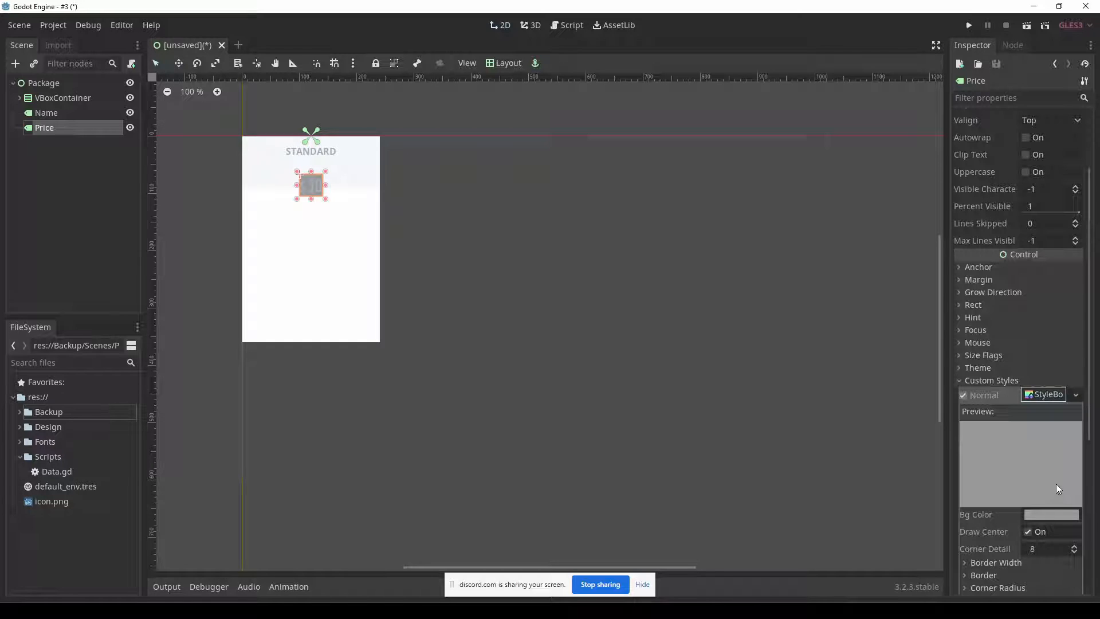
Set the Bg Color of Price's StyleBoxFlat to red, ff0000.
scroll(1056, 484, "down", 5)
left_click(1052, 274)
left_click_drag(968, 63, 1030, 7)
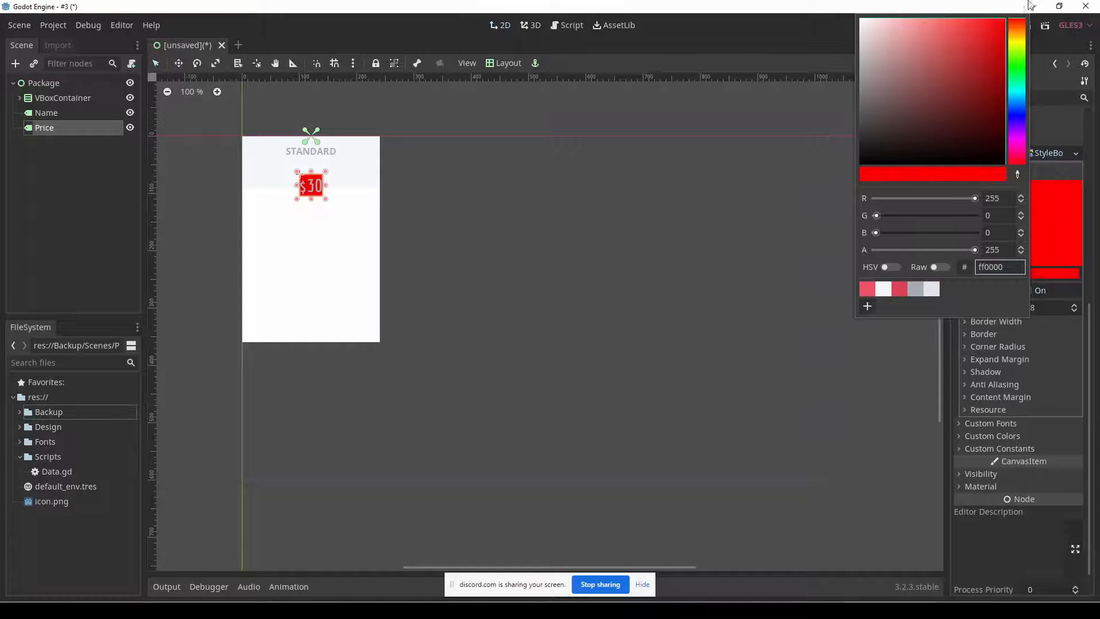
left_click(820, 46)
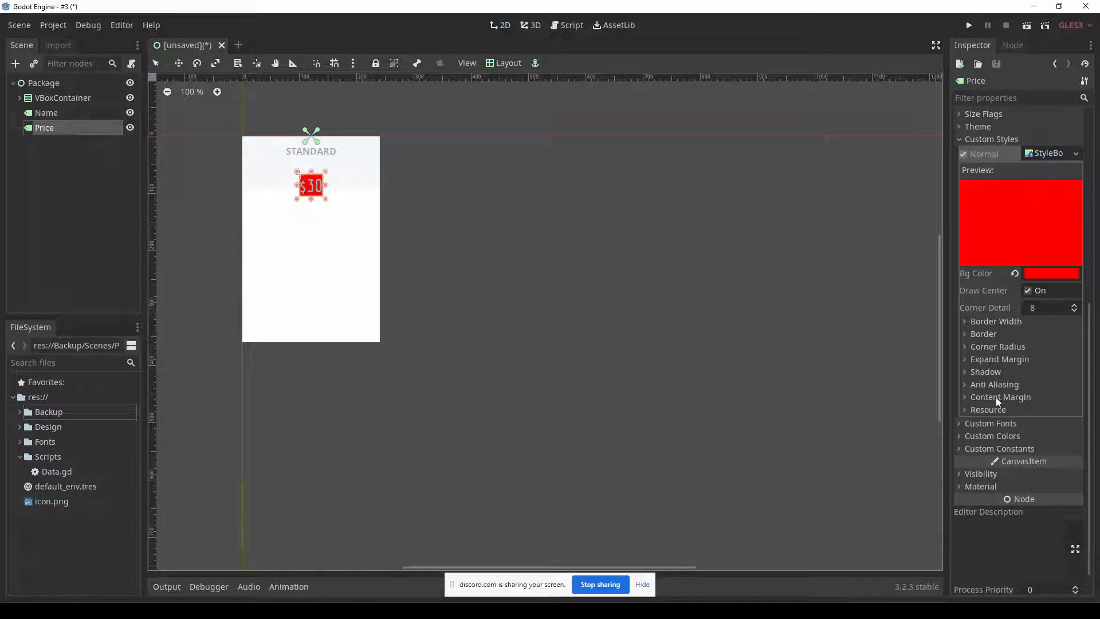
Set the Top Left and Top Right corner radius of Price's StyleBoxFlat to 10.
left_click(1026, 346)
left_click(1049, 361)
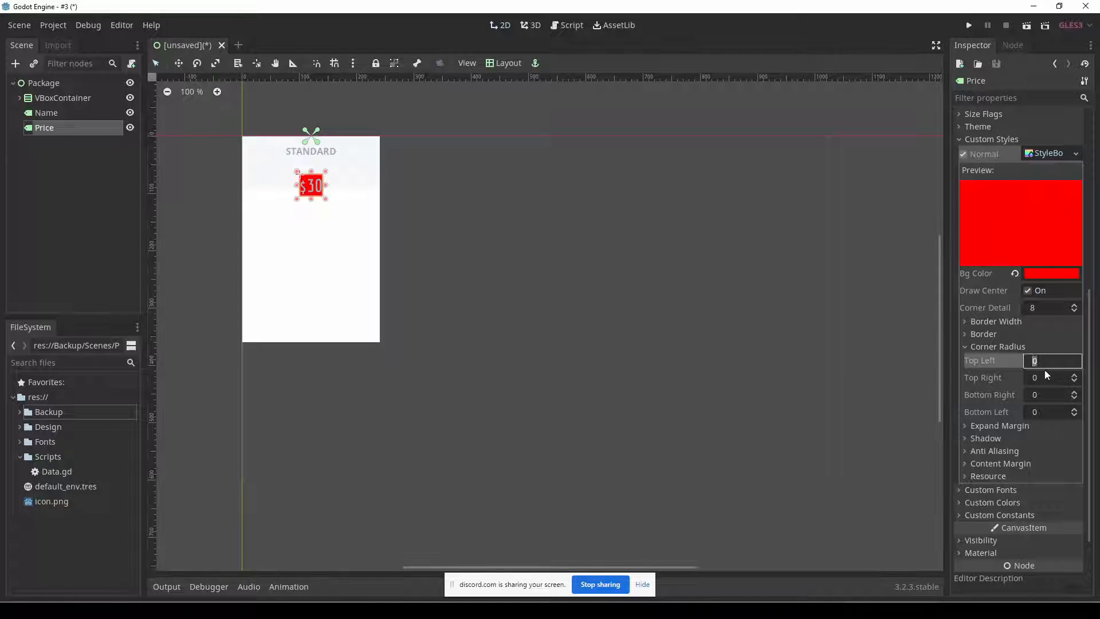
type("10")
key("Tab")
type("10")
key("Tab")
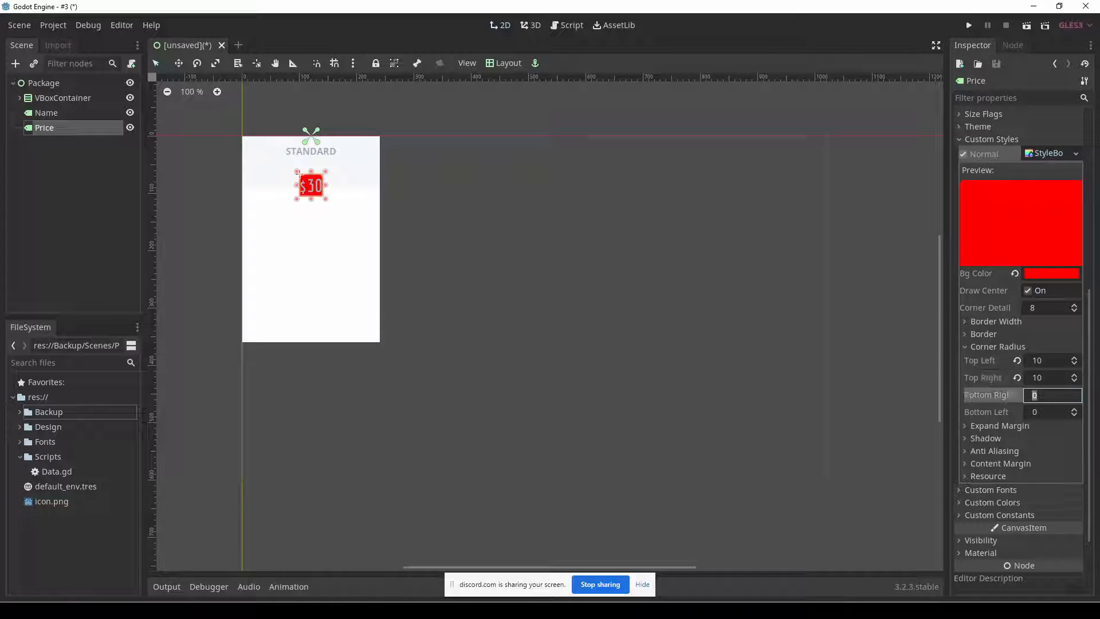
left_click(581, 280)
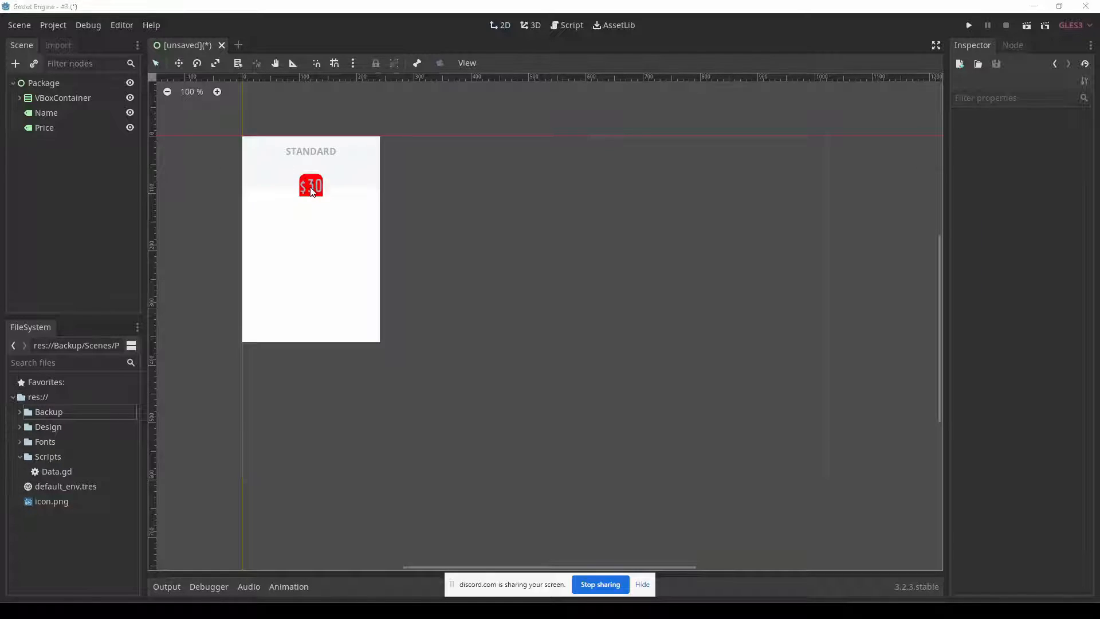
Look up the price circle's size in the Fireworks mockup and set Price's Rect Min Size to 70 by 70 in Godot.
key("alt+Tab")
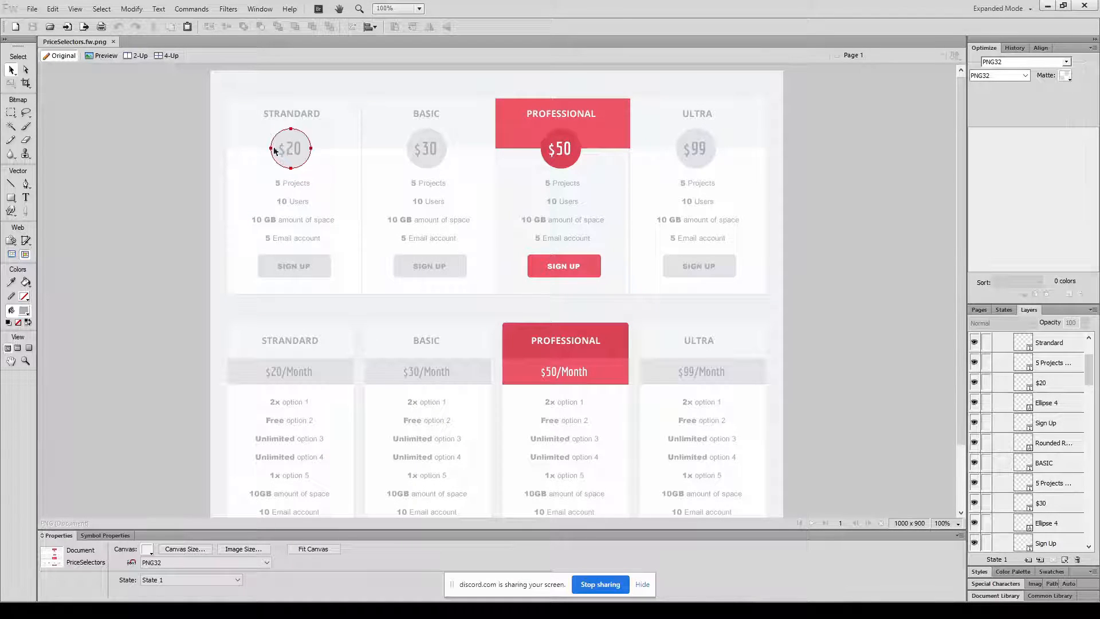
left_click(291, 134)
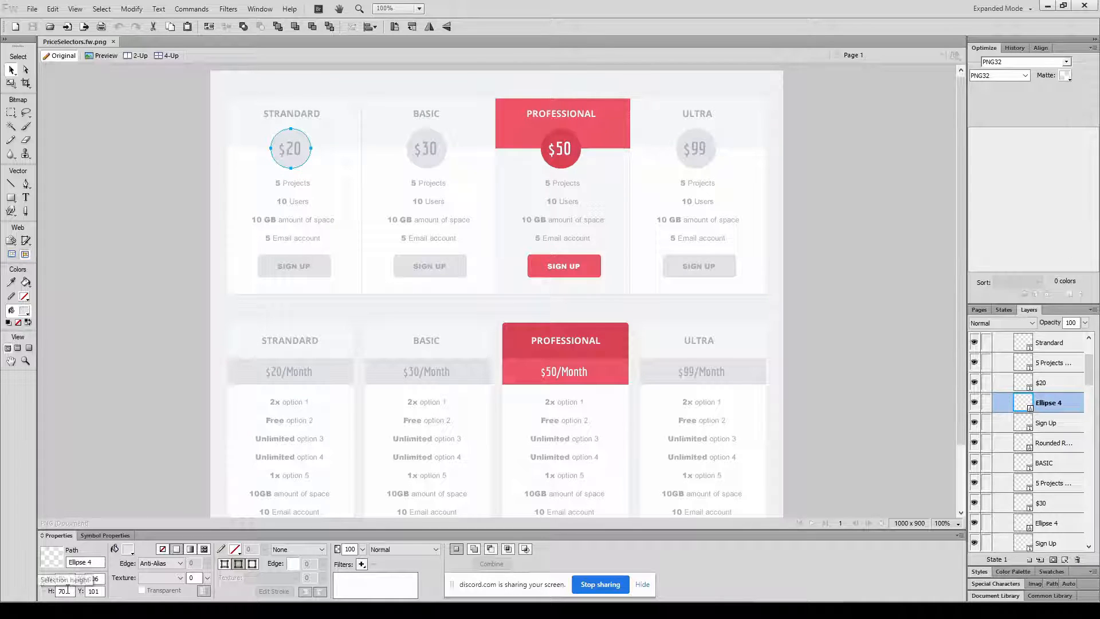
key("alt+Tab")
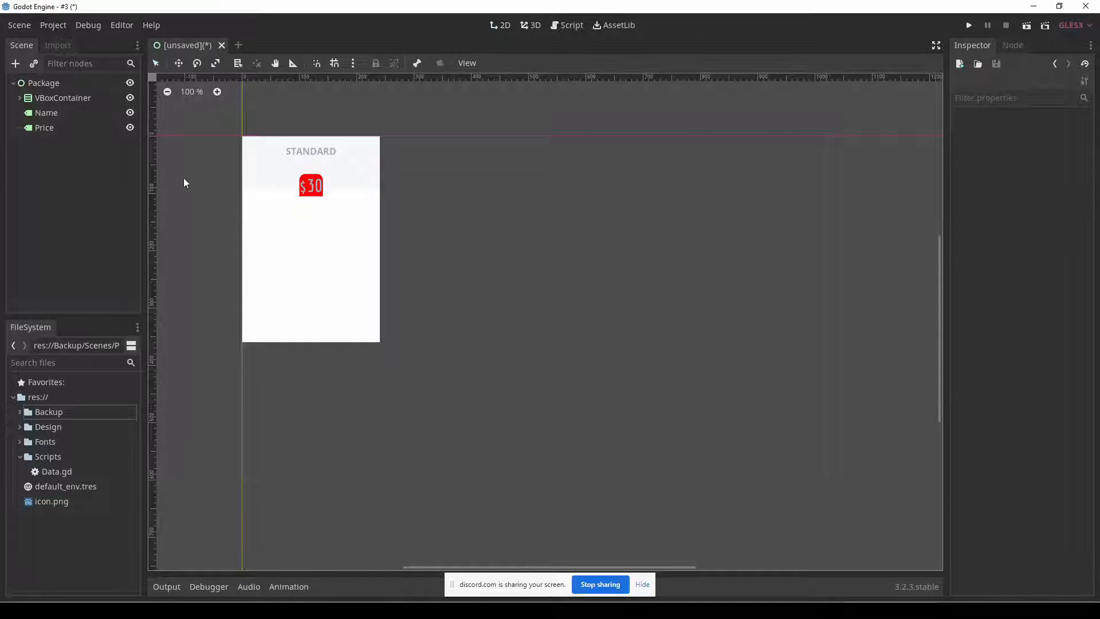
left_click(44, 127)
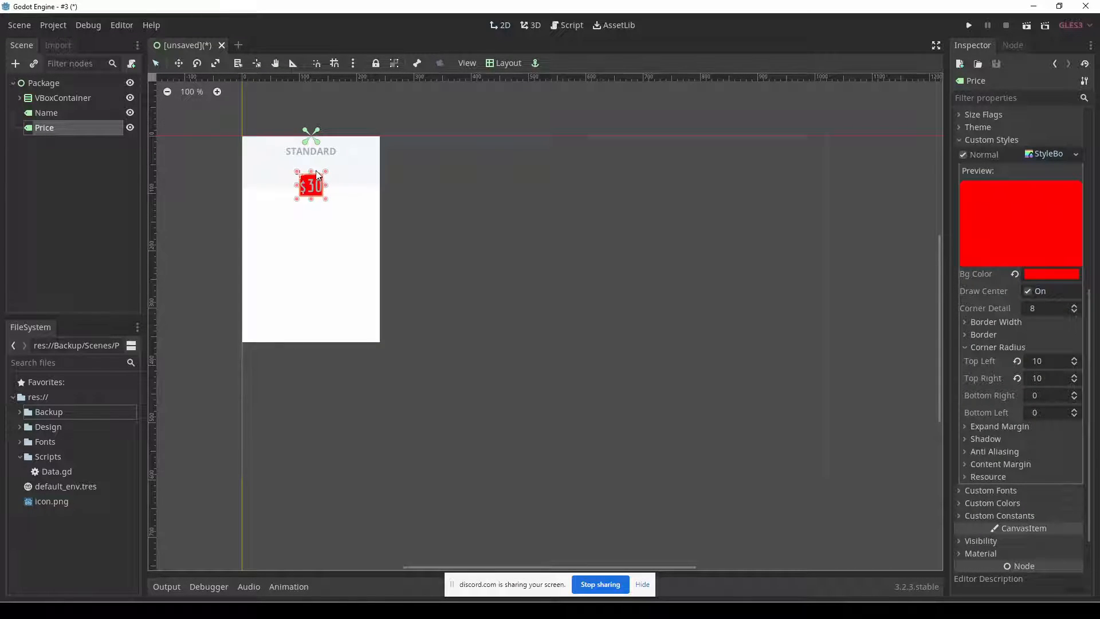
scroll(996, 181, "up", 5)
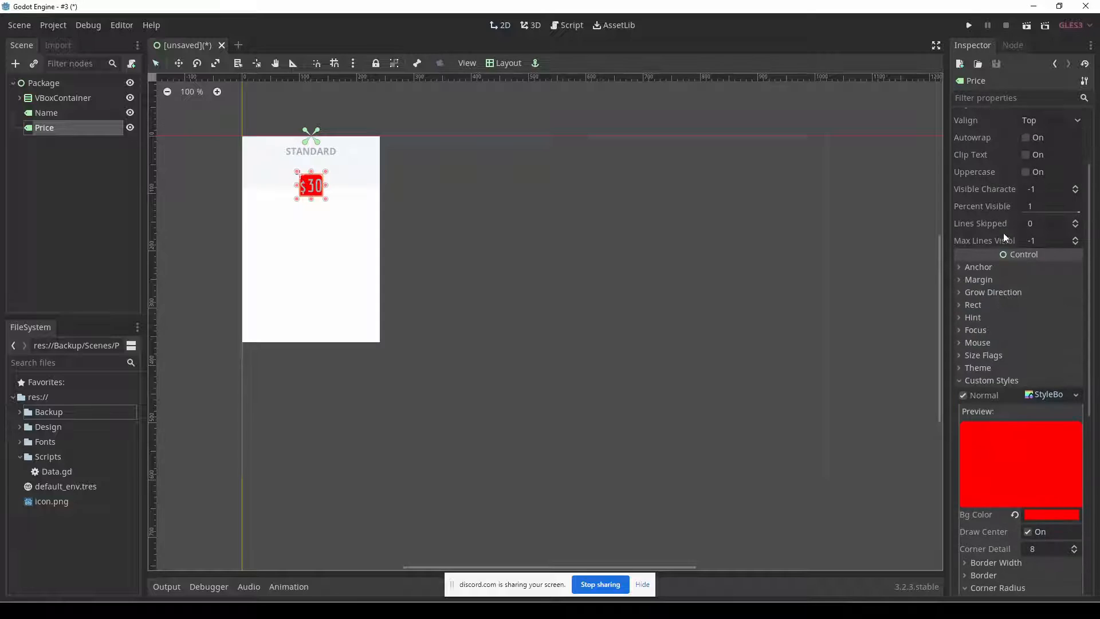
left_click(1023, 305)
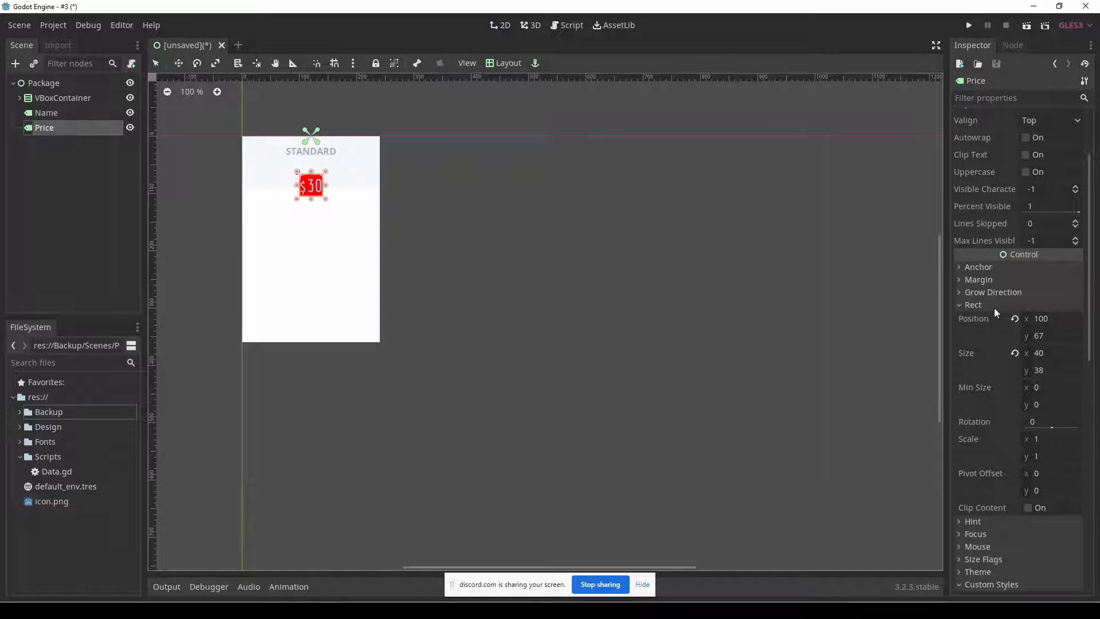
left_click(1050, 390)
type("70")
key("Tab")
type("70")
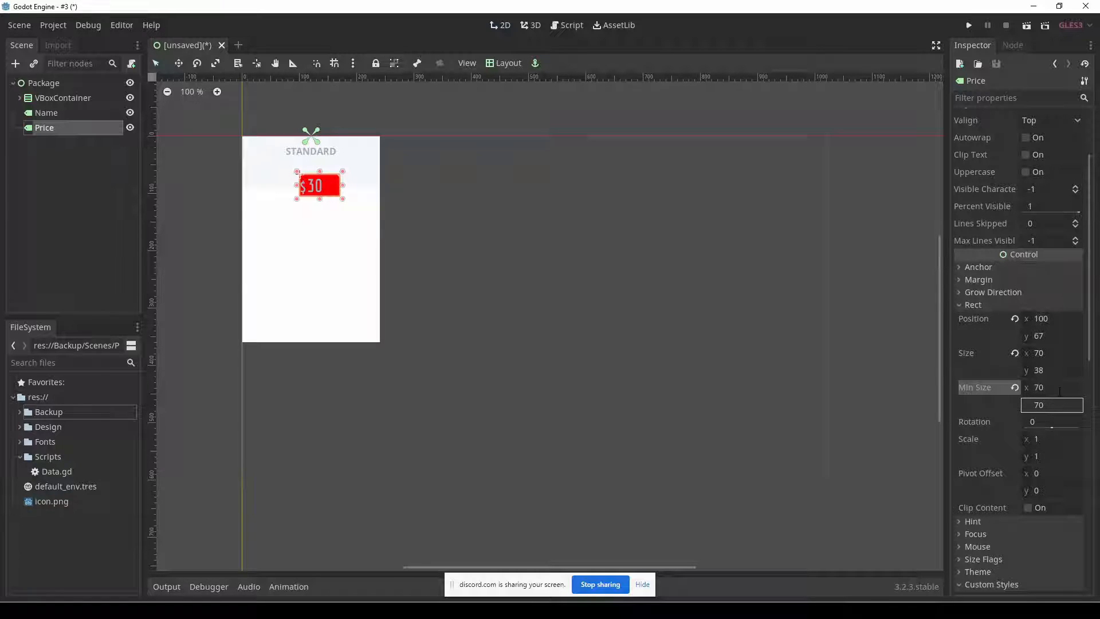
key("Tab")
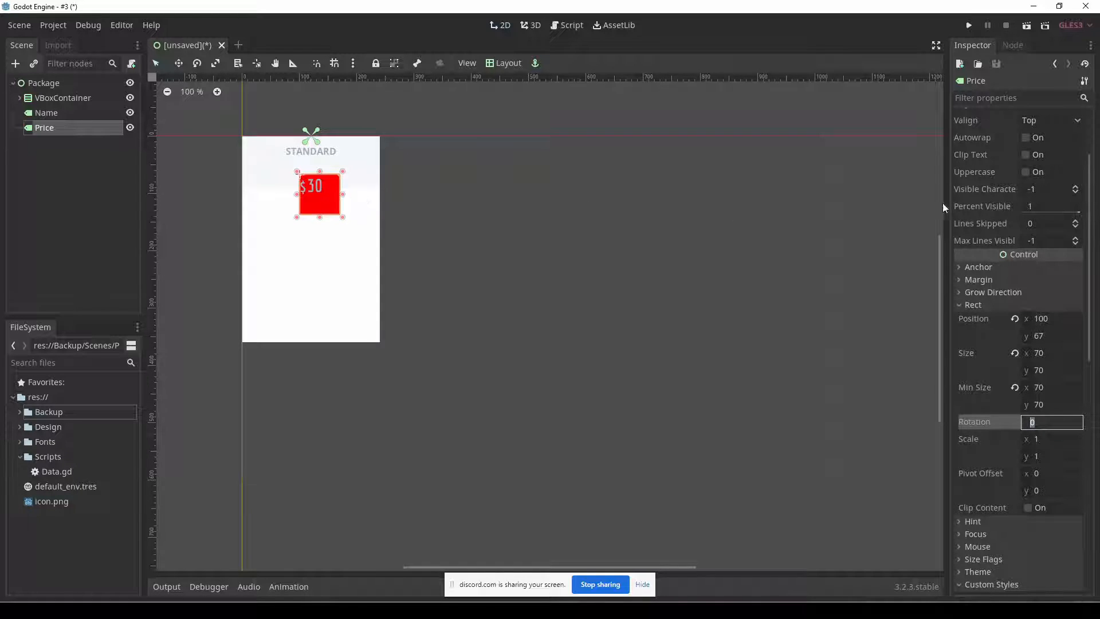
Set both Align and Valign of the Price label to Center.
scroll(1035, 216, "up", 3)
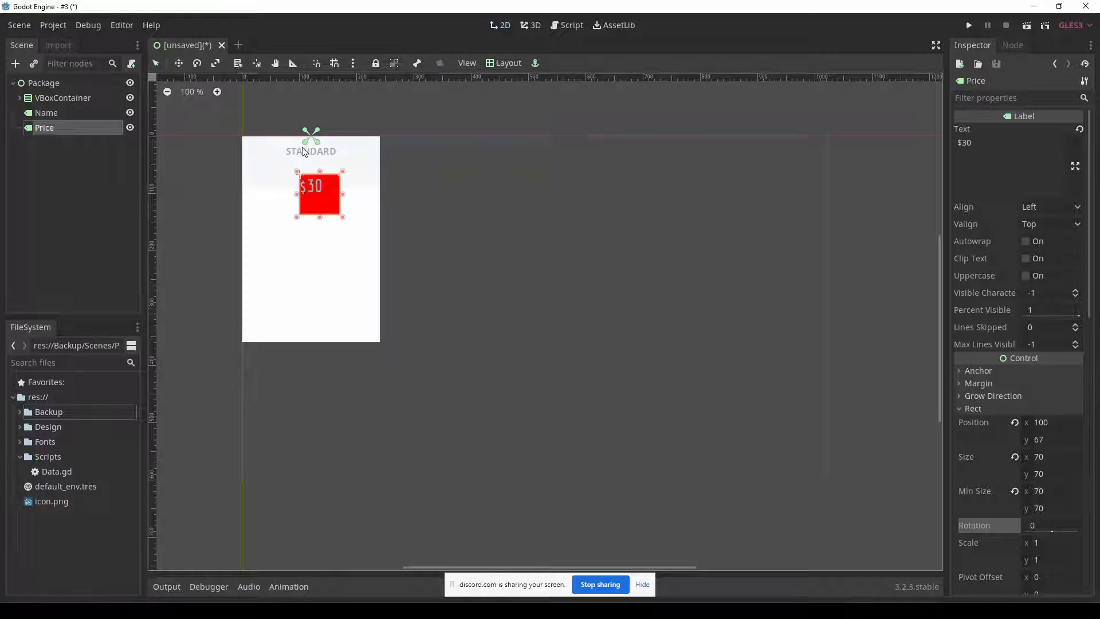
left_click(1061, 208)
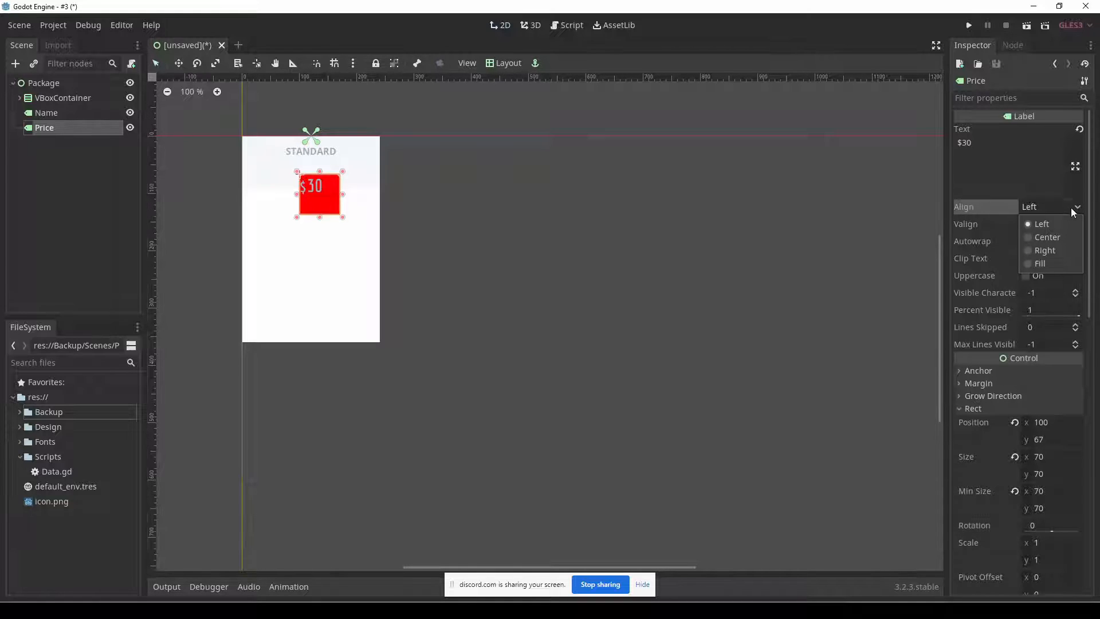
left_click(1047, 237)
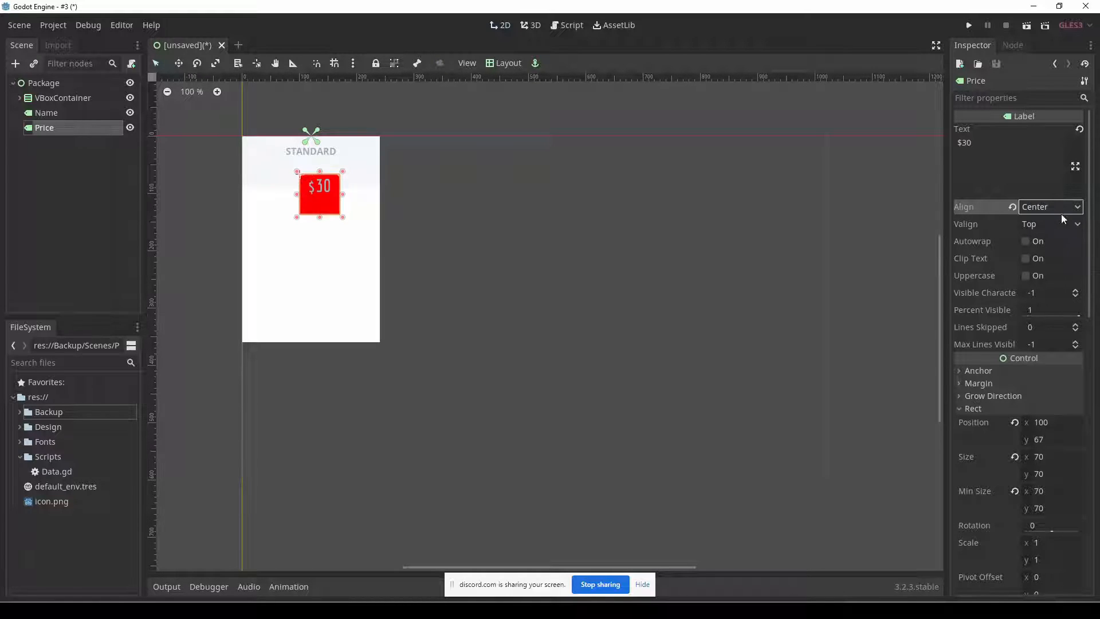
left_click(1059, 225)
left_click(1048, 254)
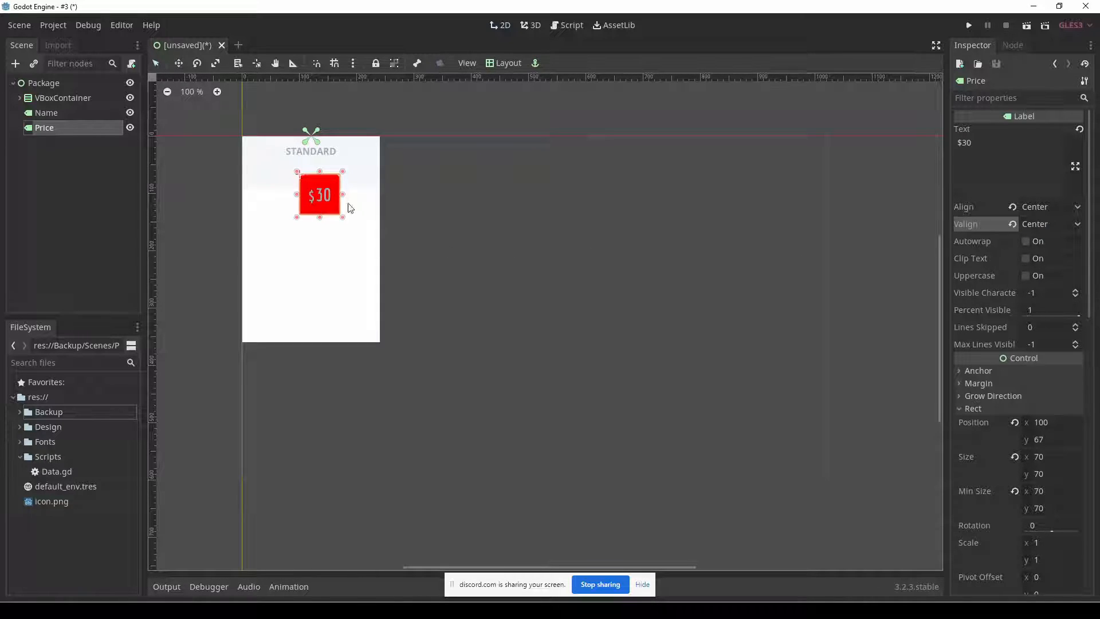
Set all four corner radii of Price's StyleBoxFlat to 35.
left_click(973, 408)
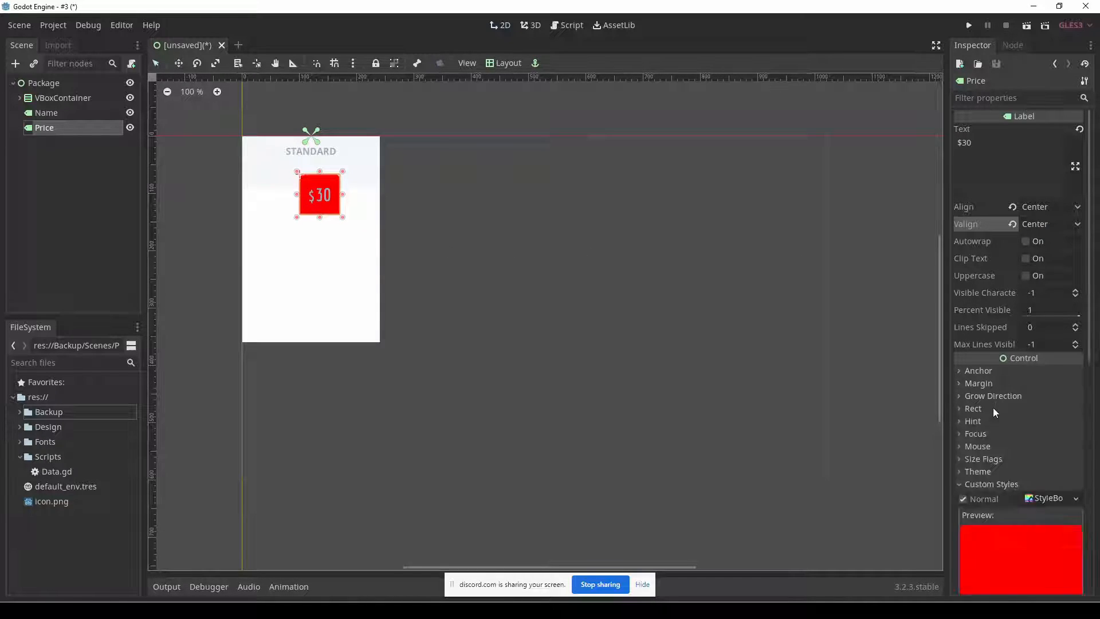
scroll(1005, 401, "down", 5)
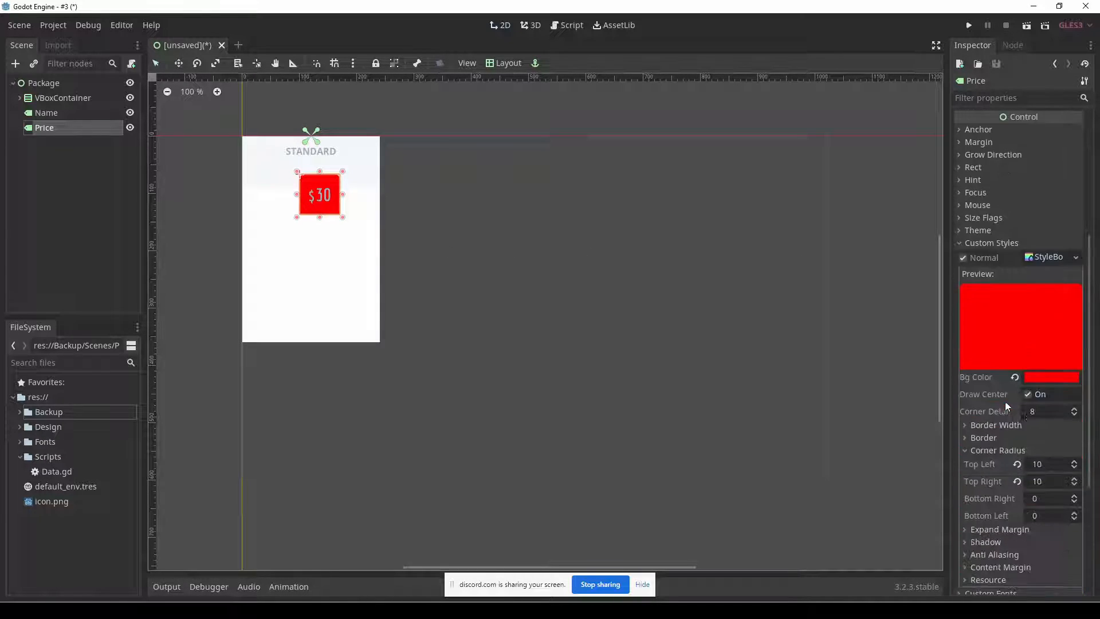
left_click(1049, 464)
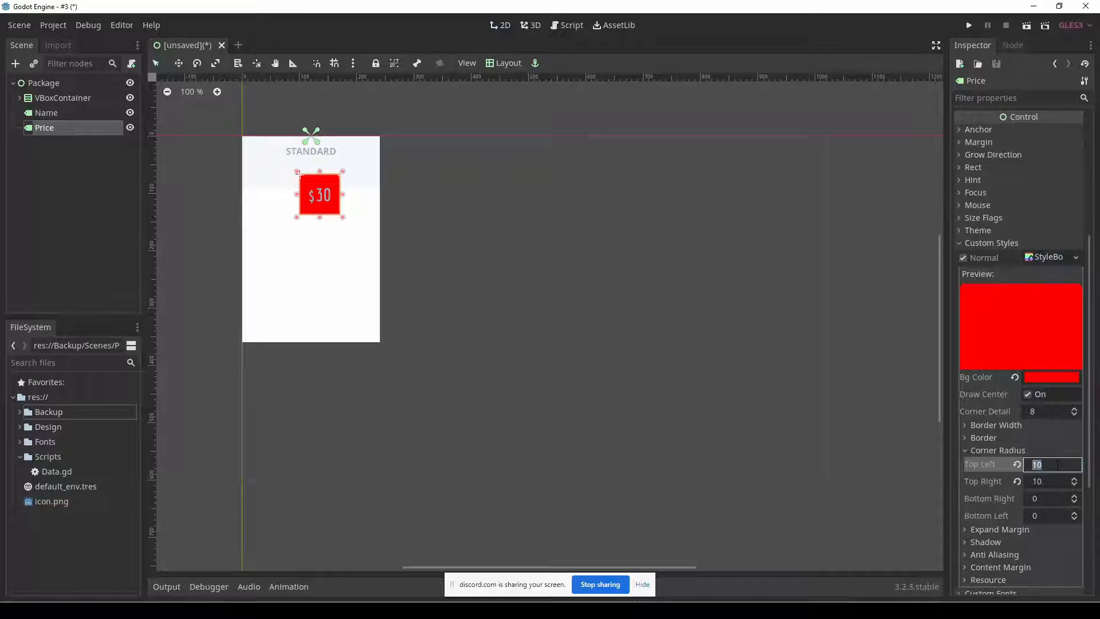
type("35")
key("Tab")
type("35")
key("Tab")
type("35")
key("Tab")
type("35")
key("Return")
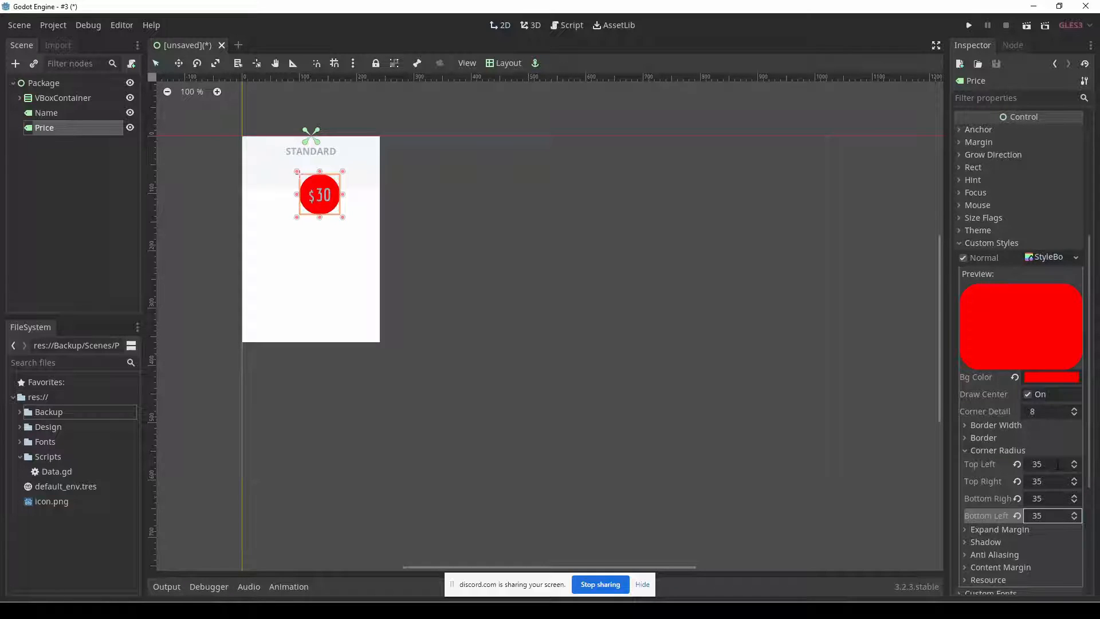
left_click(459, 240)
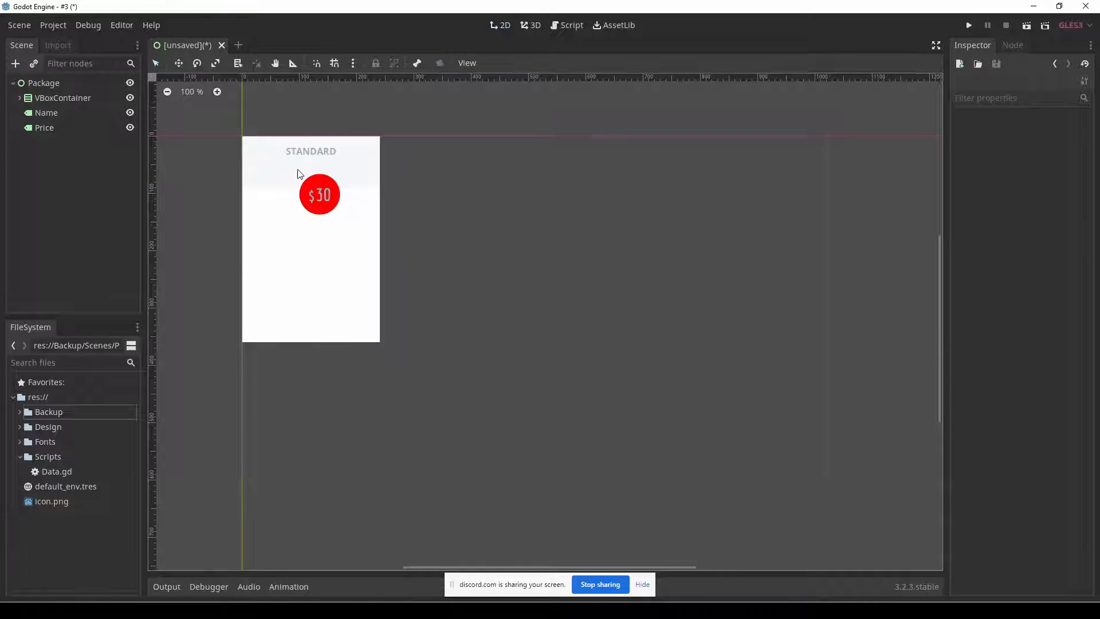
Apply the Center Top layout to the Price label and move it down below the Name label, to about y 56.
left_click(320, 193)
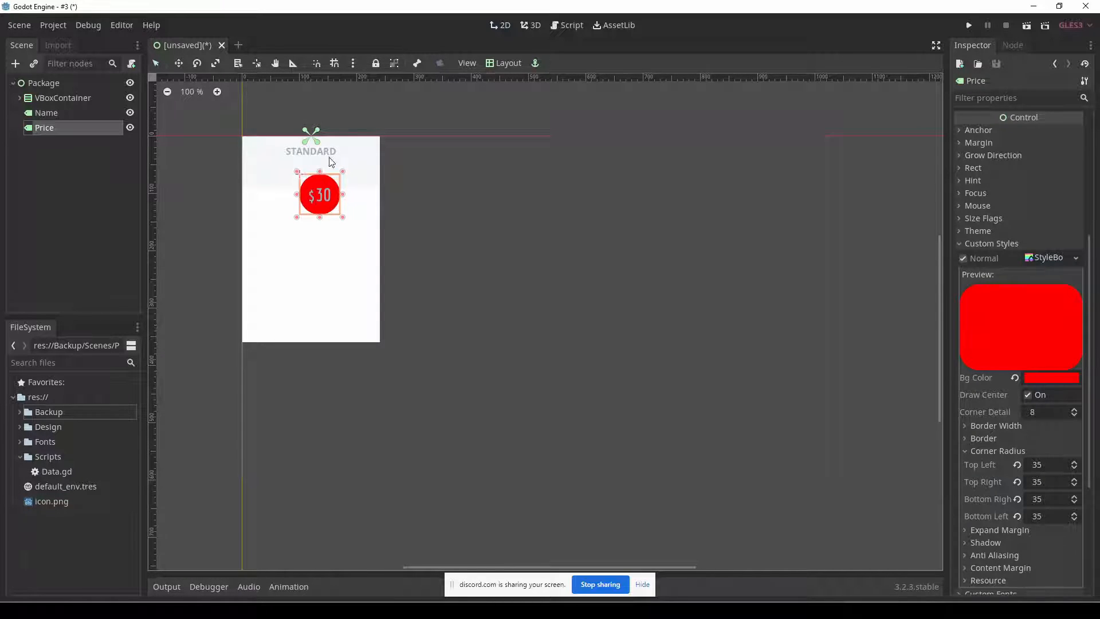
left_click(500, 63)
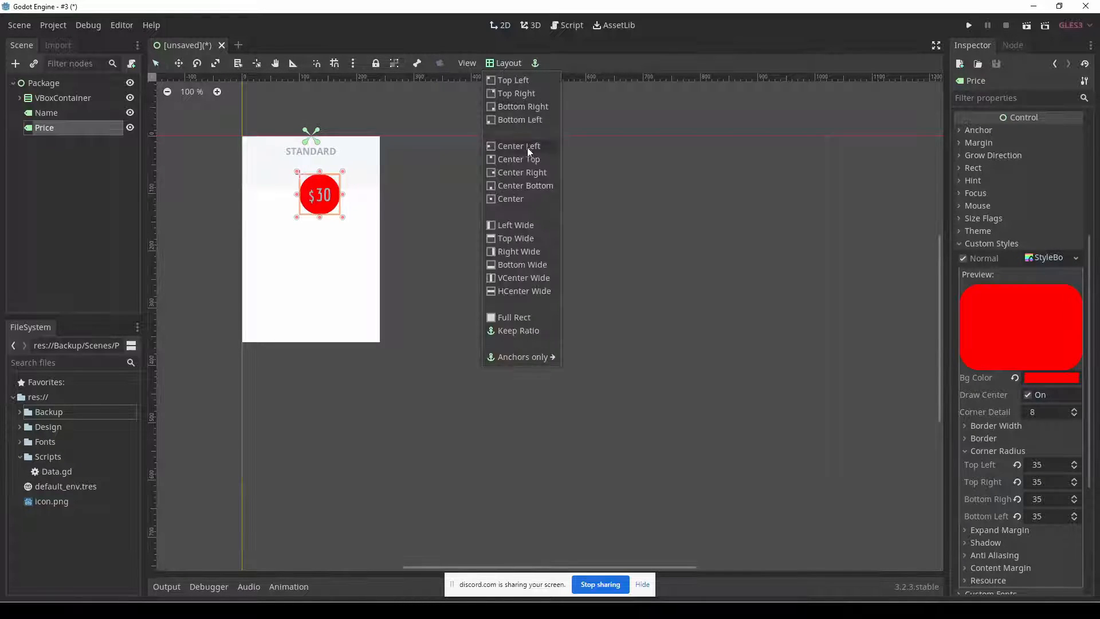
left_click(520, 159)
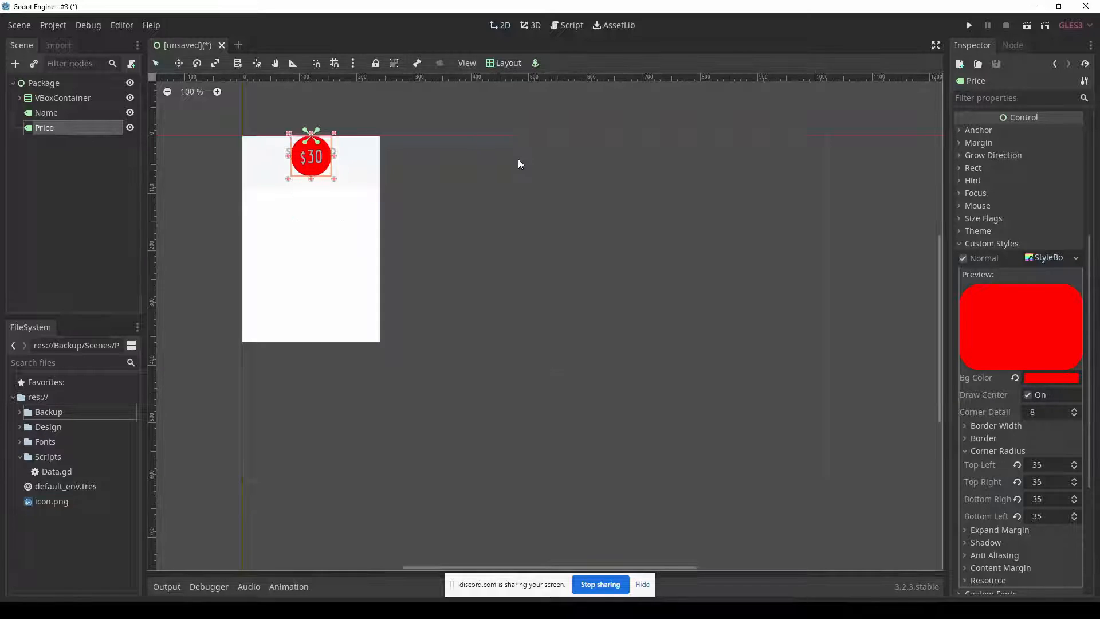
left_click_drag(324, 174, 314, 202)
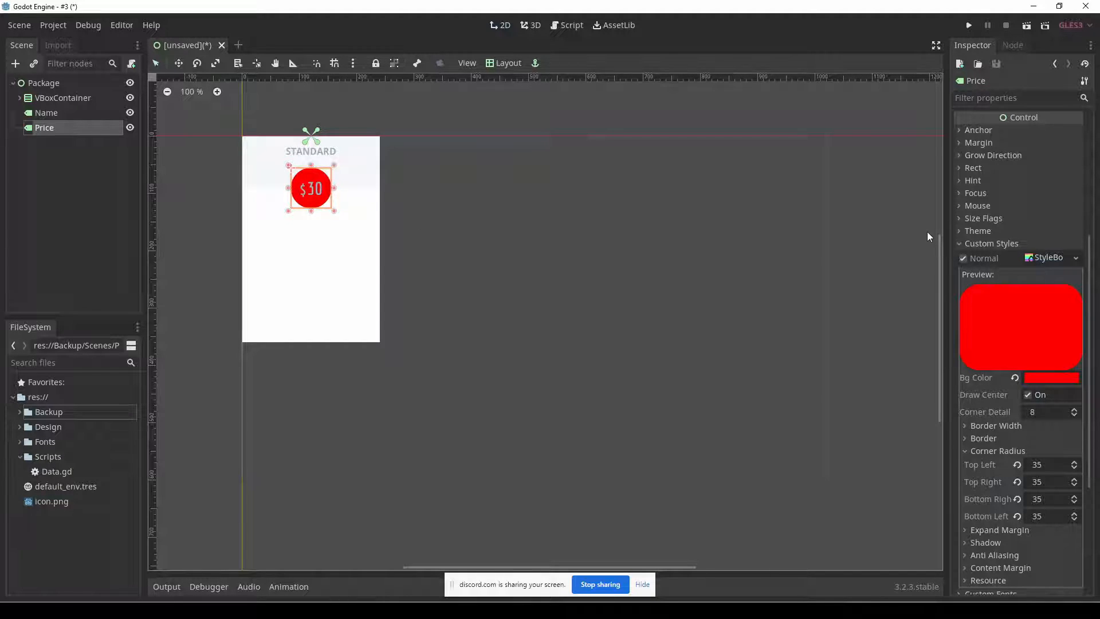
Set the y value of Price's Rect Position to 55.
left_click(1008, 169)
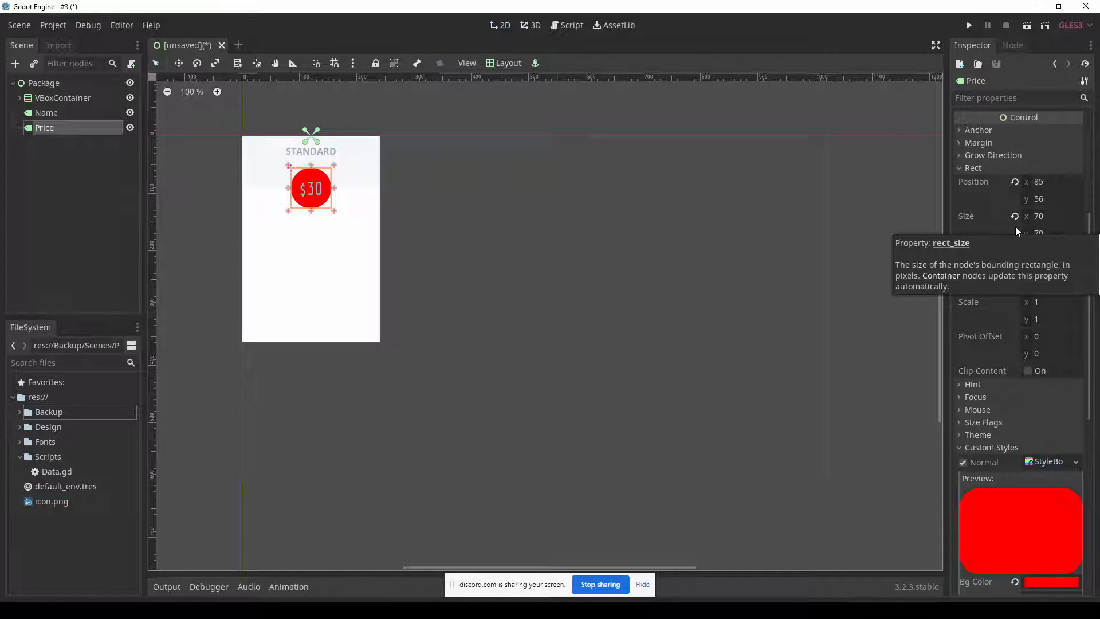
mouse_move(1047, 204)
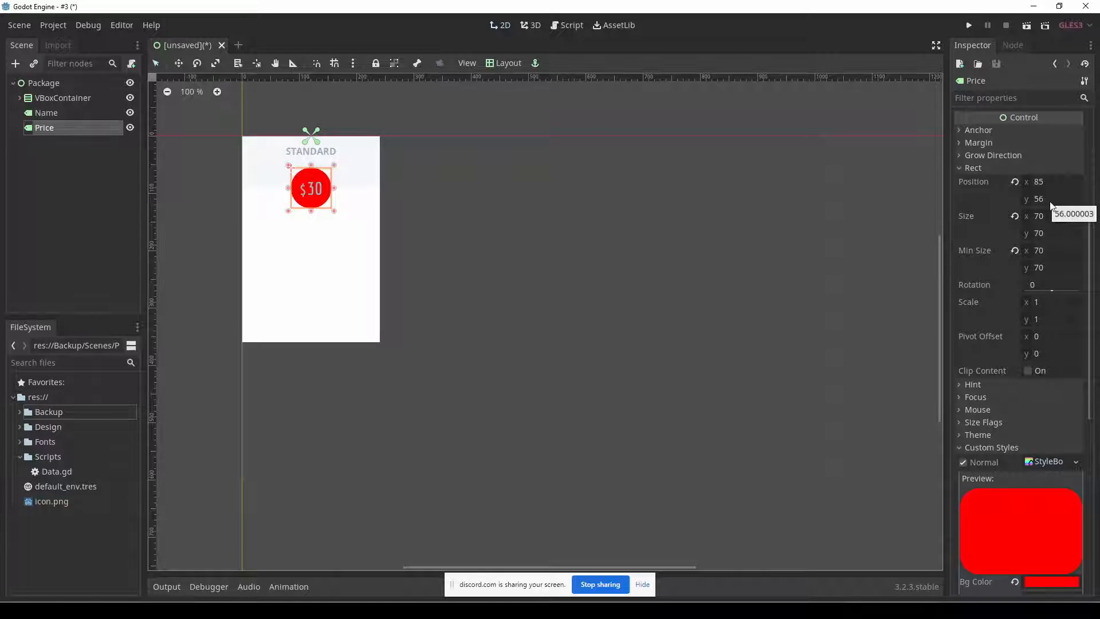
left_click(1051, 200)
type("55")
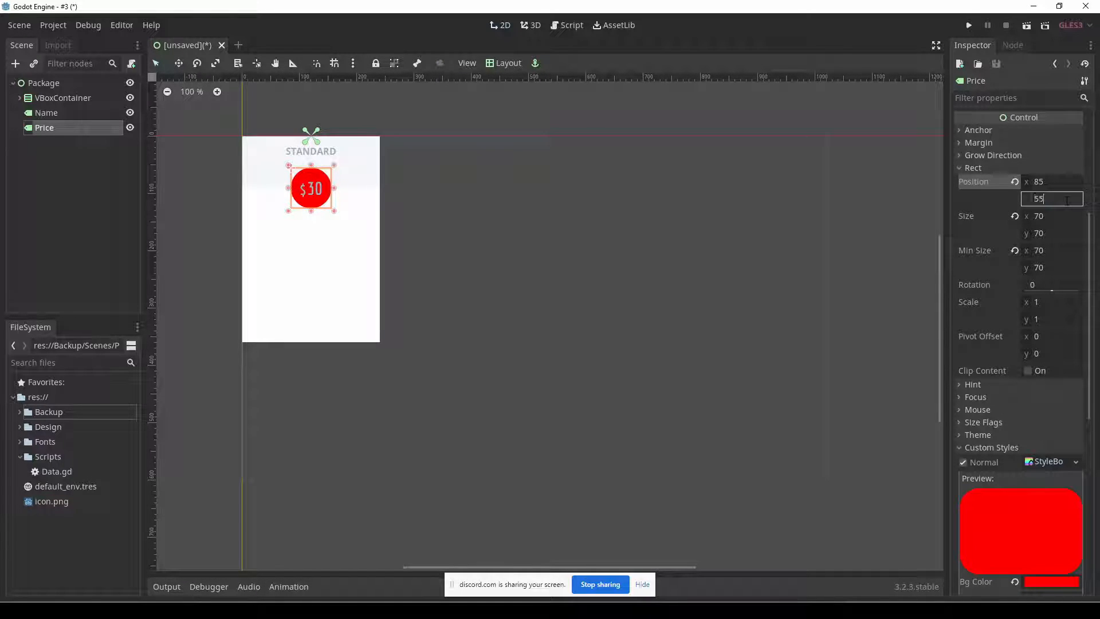
key("Return")
left_click(479, 255)
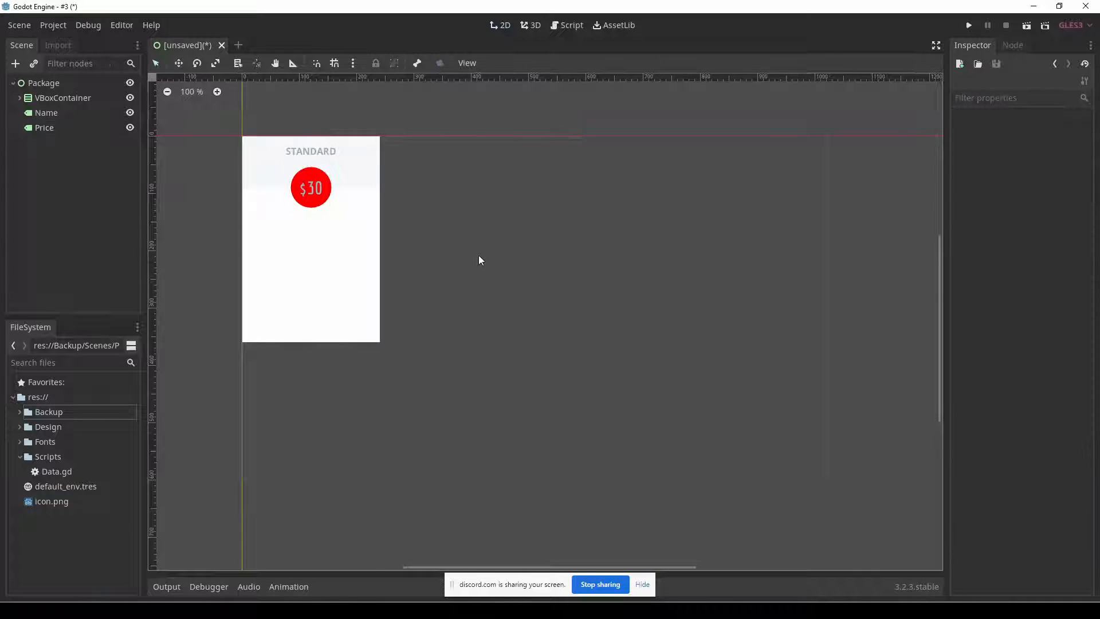
Check the price circle's fill color in the Fireworks mockup and set Price's Bg Color to the saved light grey preset in Godot.
left_click(310, 176)
key("alt+Tab")
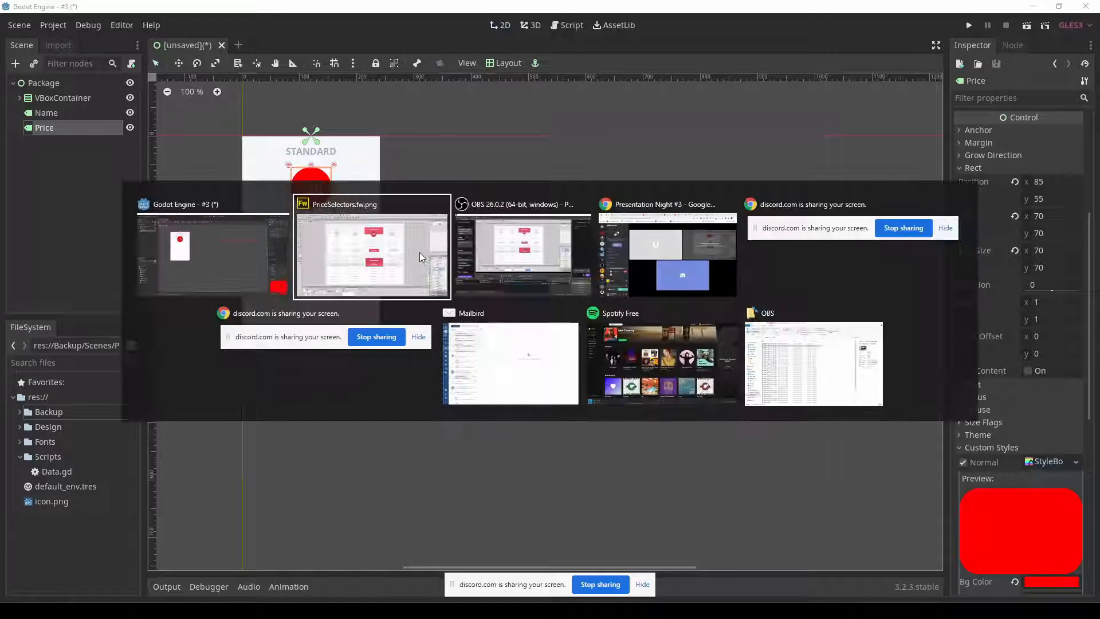
left_click(419, 252)
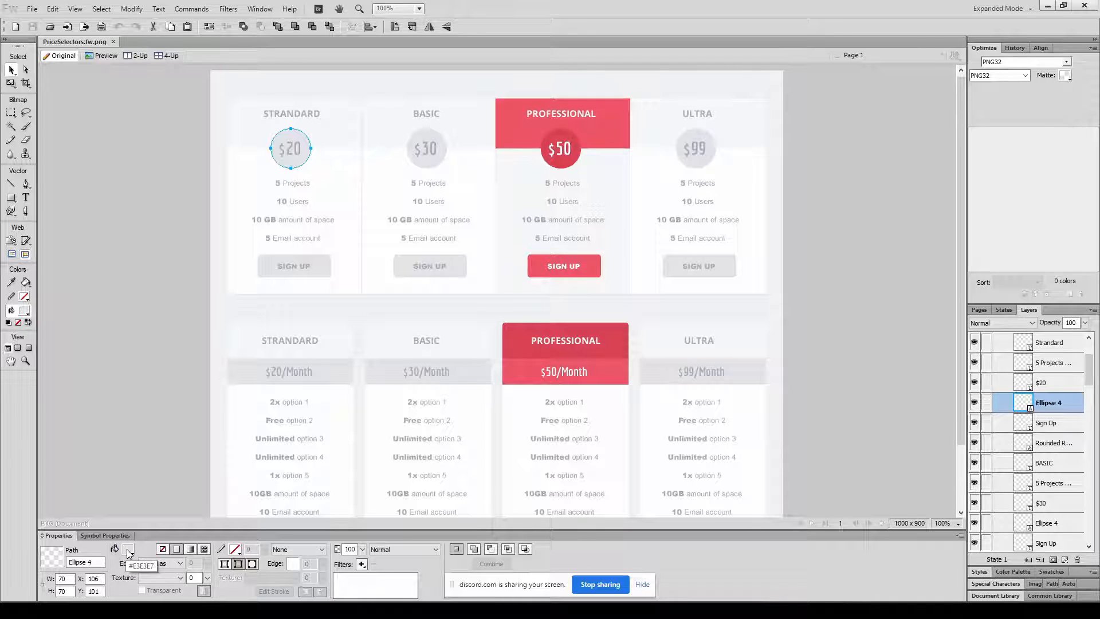
key("alt+Tab")
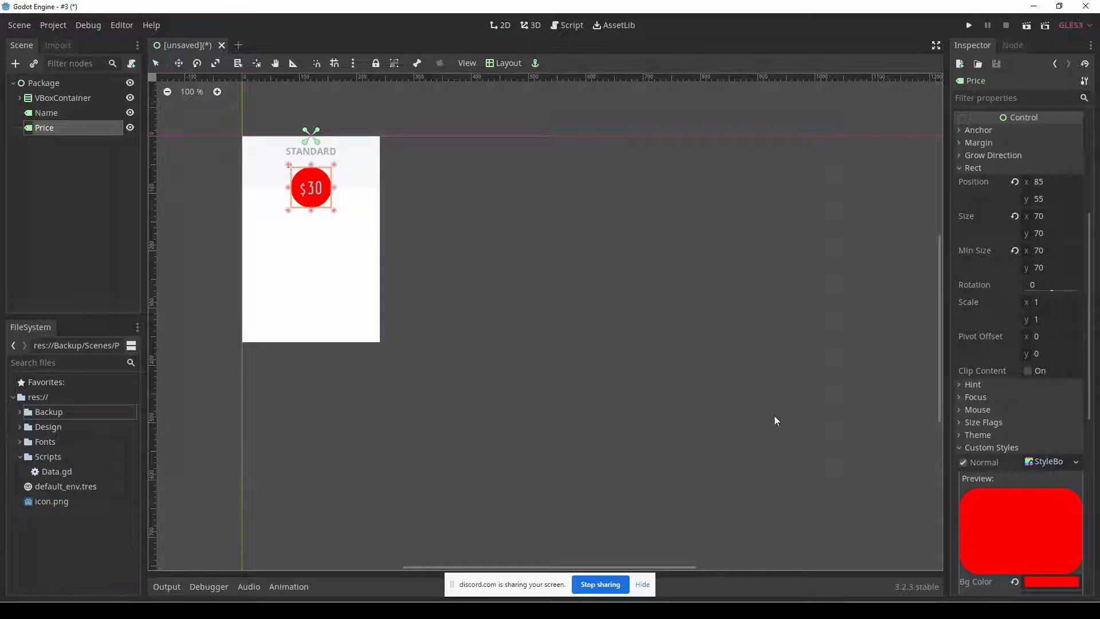
scroll(1016, 499, "down", 5)
left_click(1054, 404)
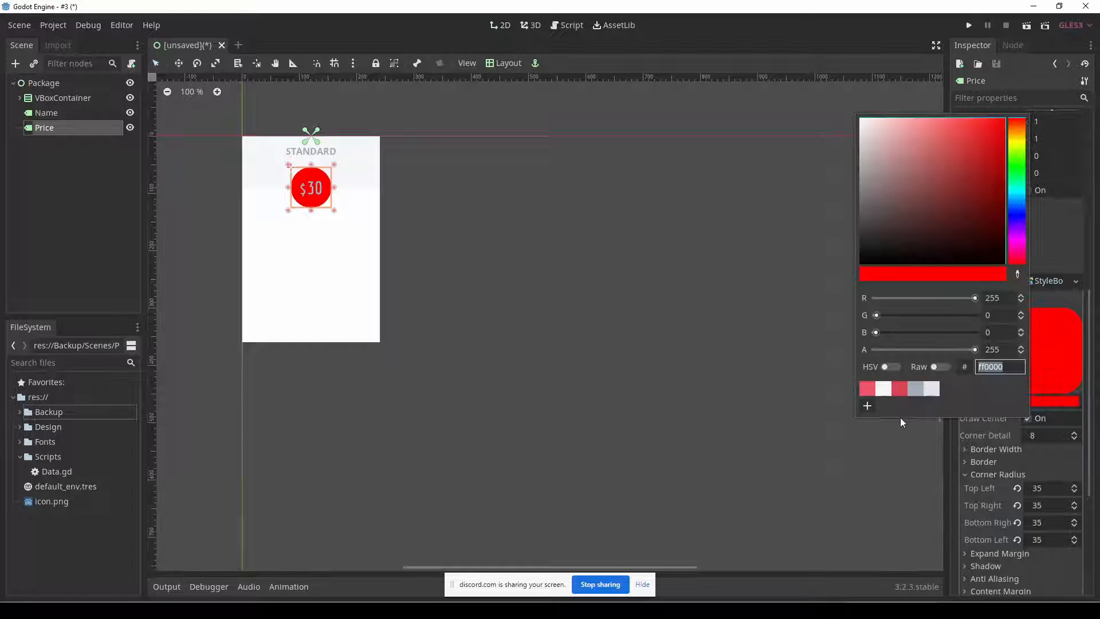
left_click(935, 389)
left_click(572, 228)
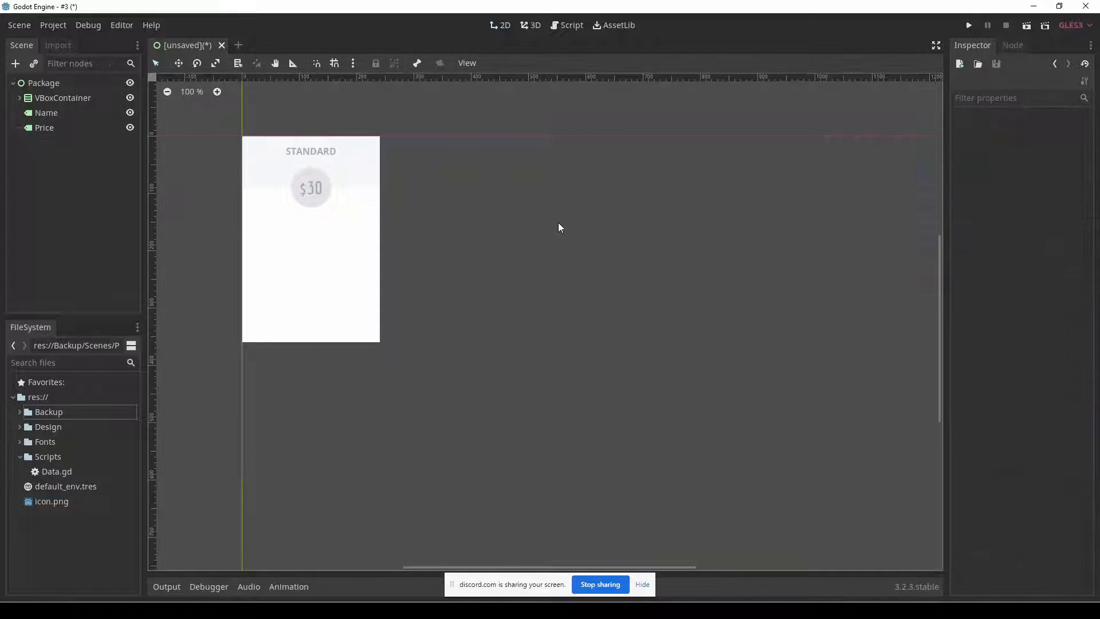
Save the scene as Package.tscn in a new folder named Scenes.
key("ctrl+s")
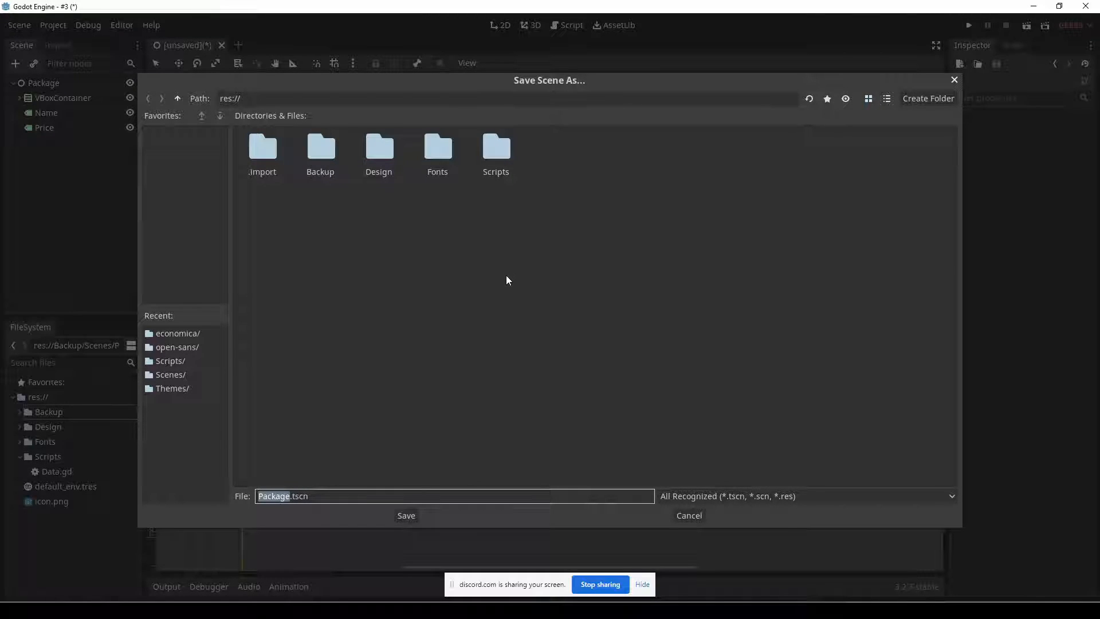
left_click(904, 101)
type("Scene")
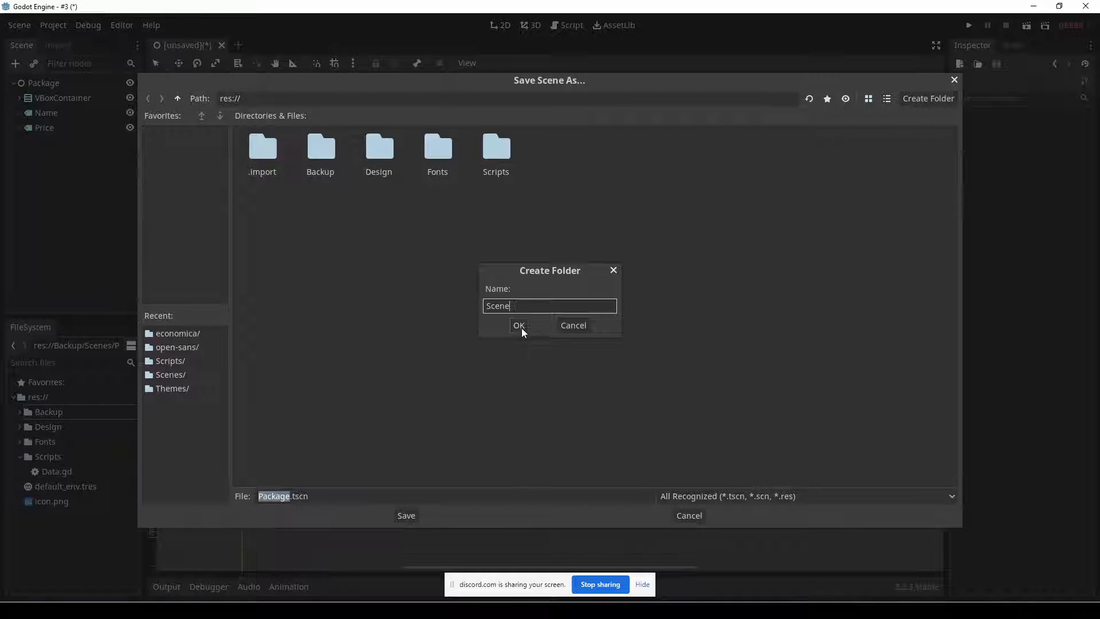
left_click(520, 326)
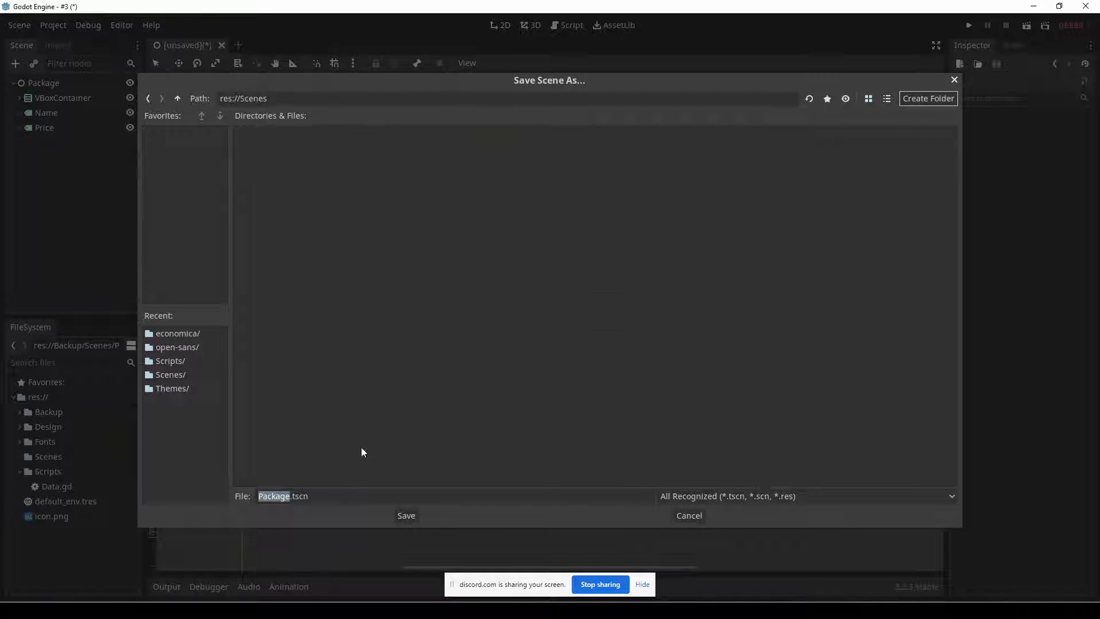
left_click(404, 515)
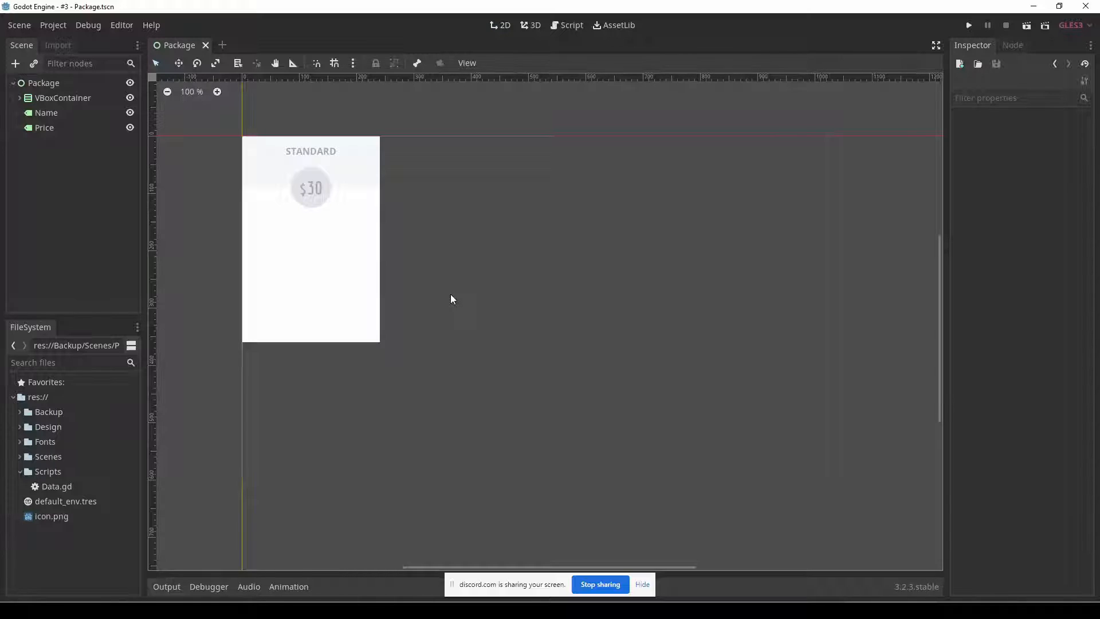
Copy the first package's feature list text from the Fireworks mockup and return to Godot.
key("alt+Tab")
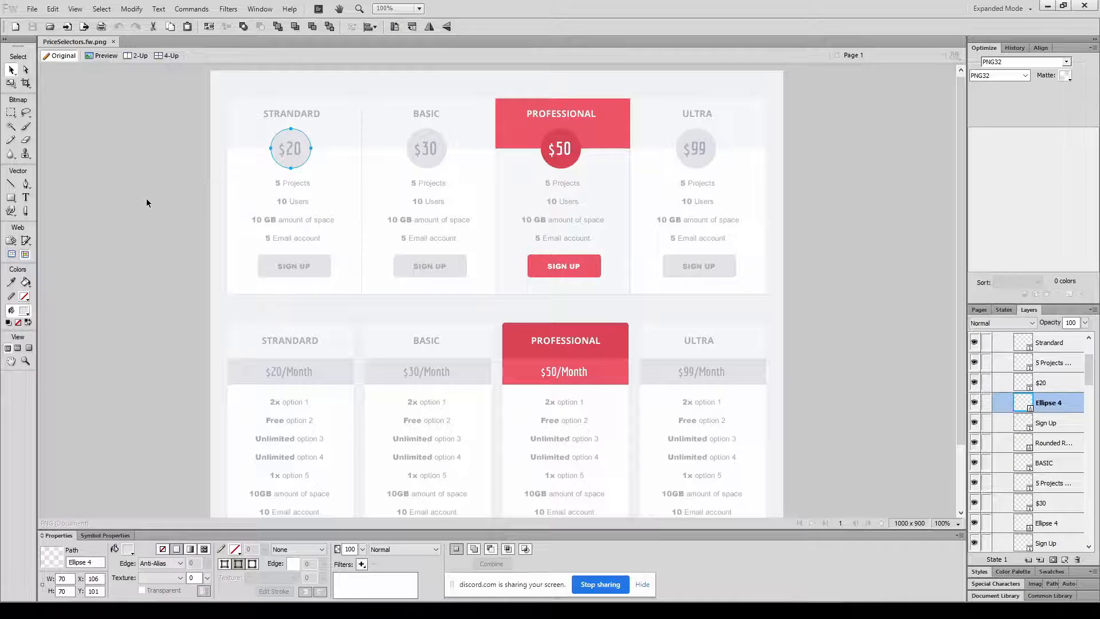
left_click(146, 202)
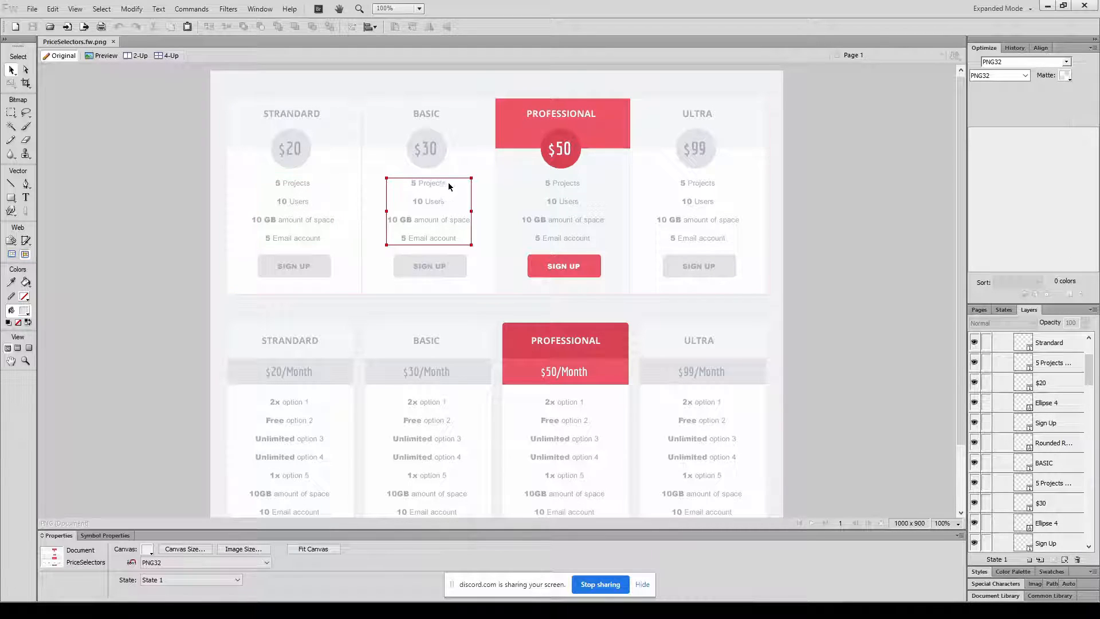
left_click(285, 231)
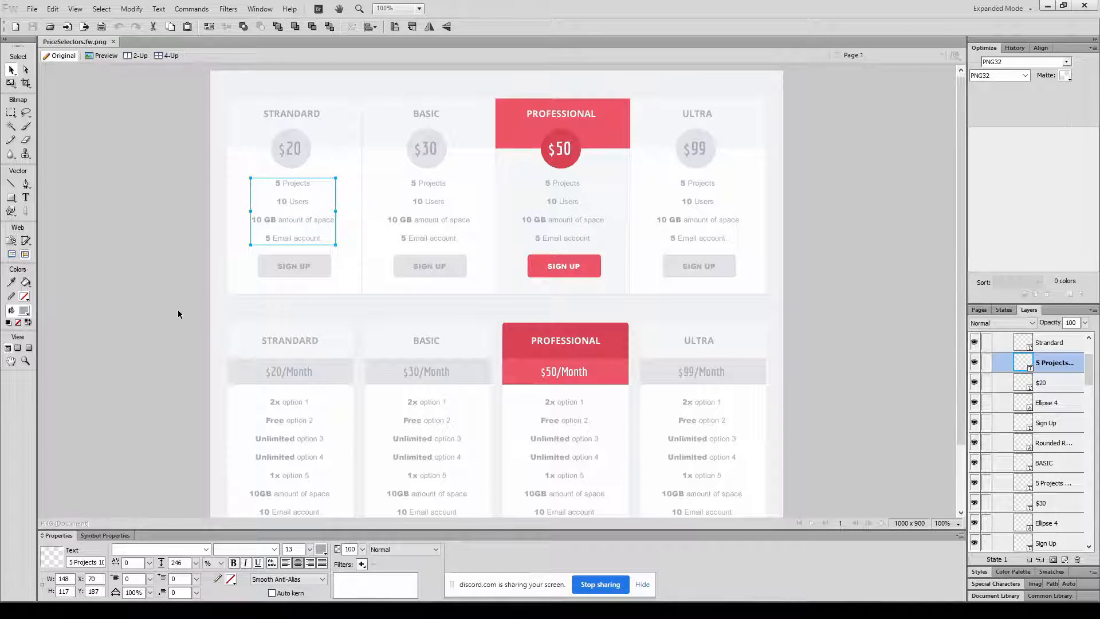
key("alt+Tab")
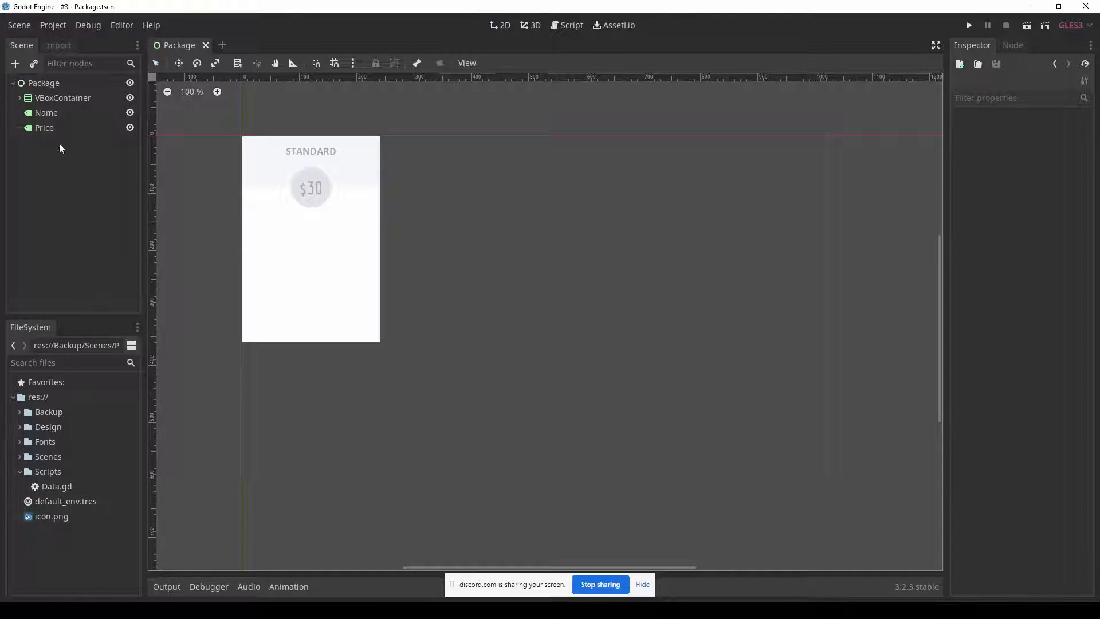
Add a Label node sized to the white area below the price circle and paste the copied feature list as its text.
left_click(16, 63)
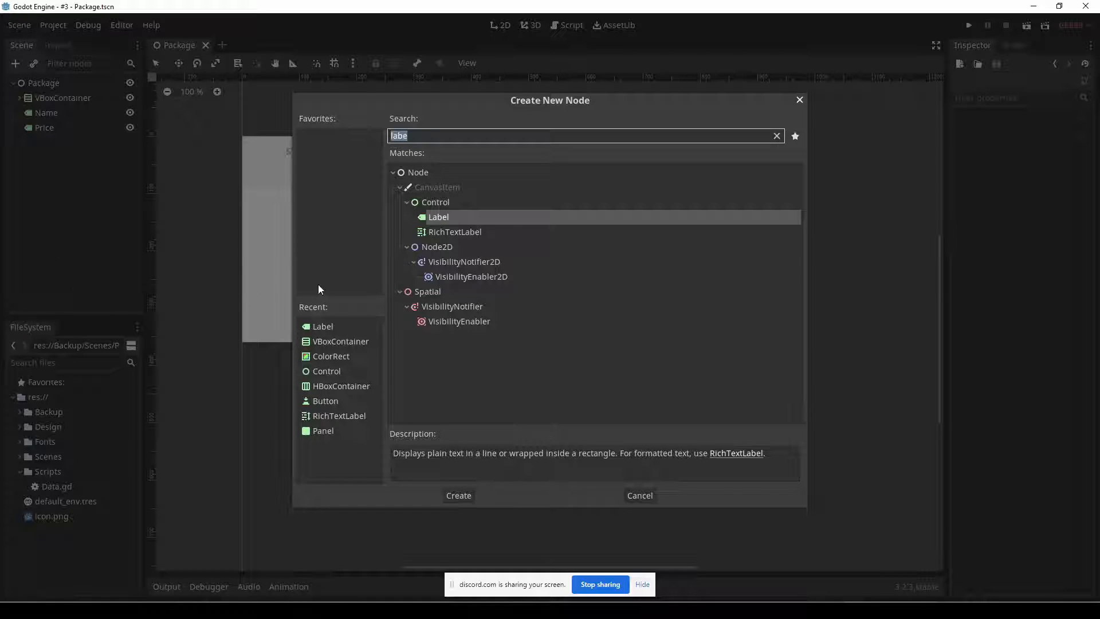
left_click(451, 495)
left_click_drag(261, 145, 372, 302)
left_click_drag(336, 266, 334, 273)
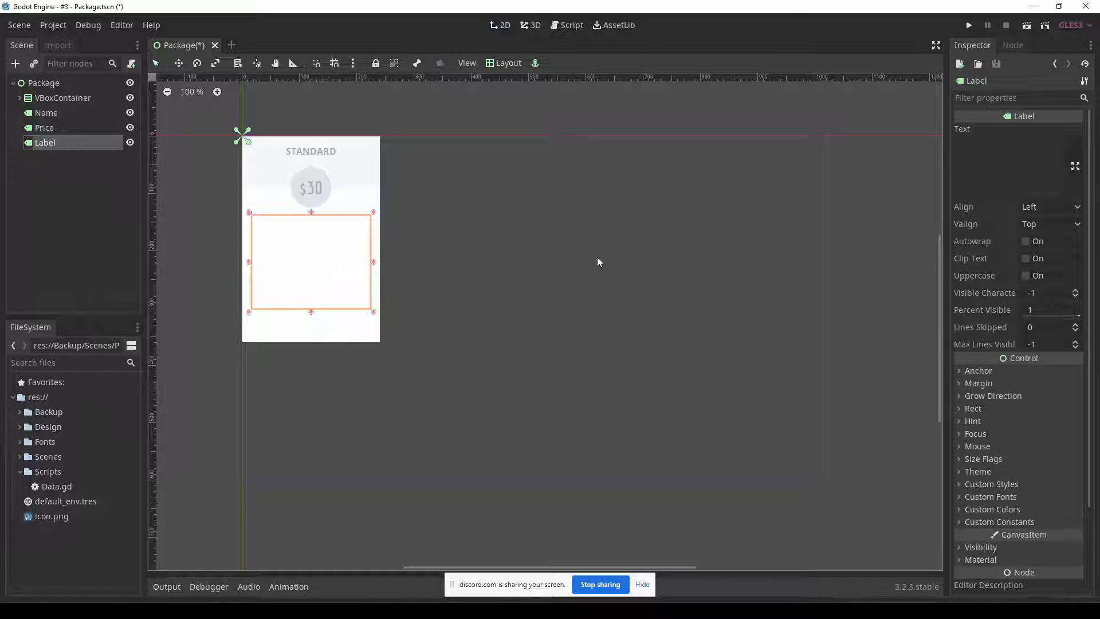
left_click(976, 188)
type("5 Projects10 Users10 GB amount of space5 Email account")
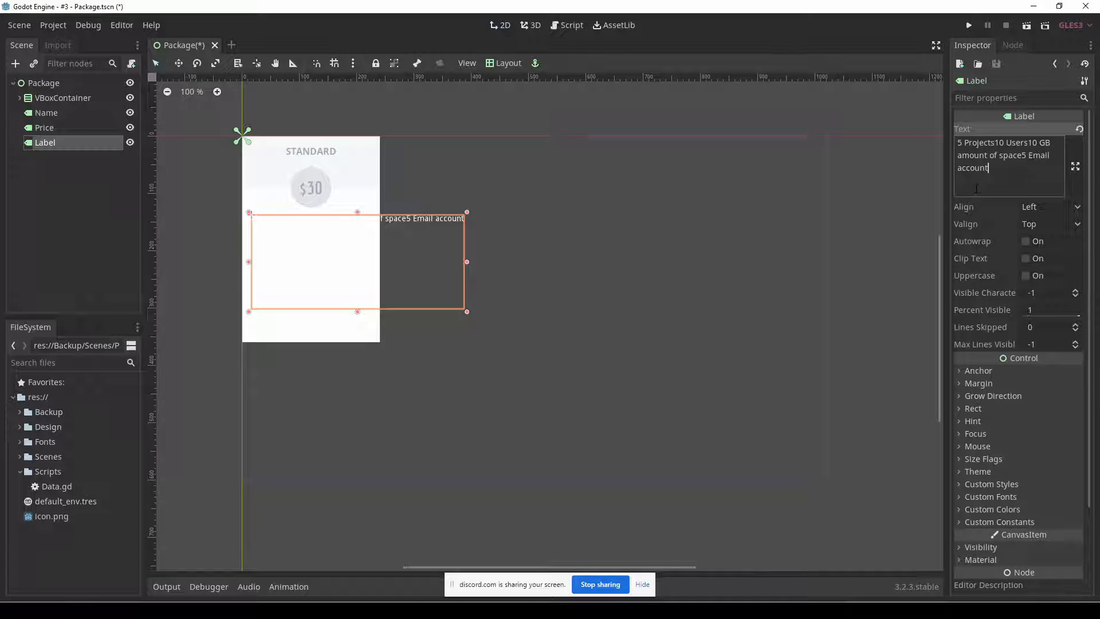
Look up the feature text's color in the Fireworks mockup and set the new label's custom Font Color to a3adb8 in Godot.
left_click(1028, 510)
key("alt+Tab")
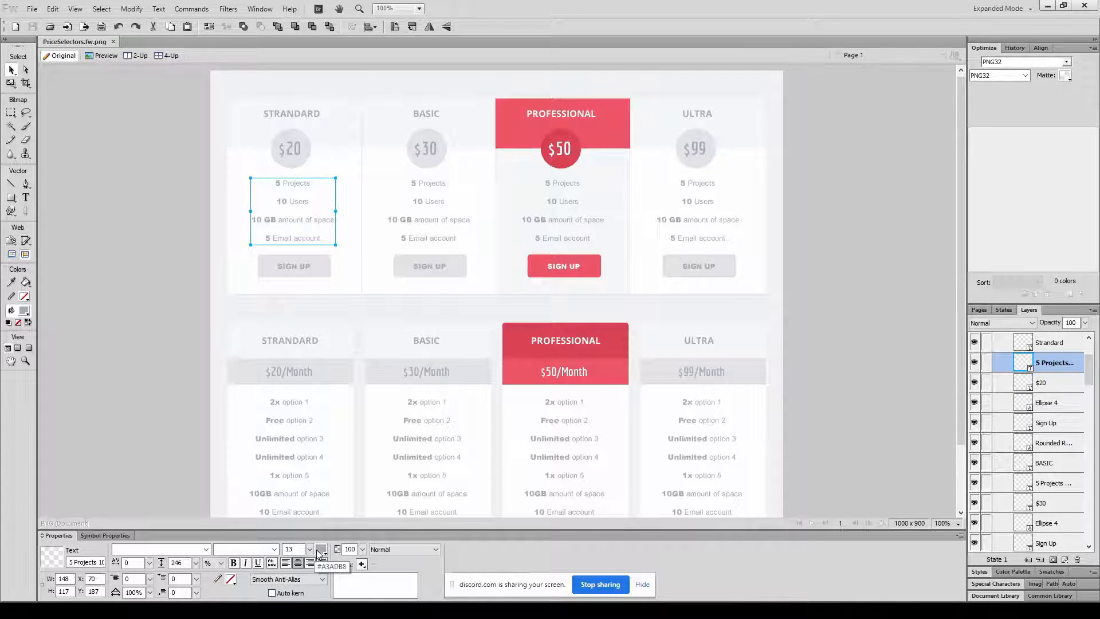
key("alt+Tab")
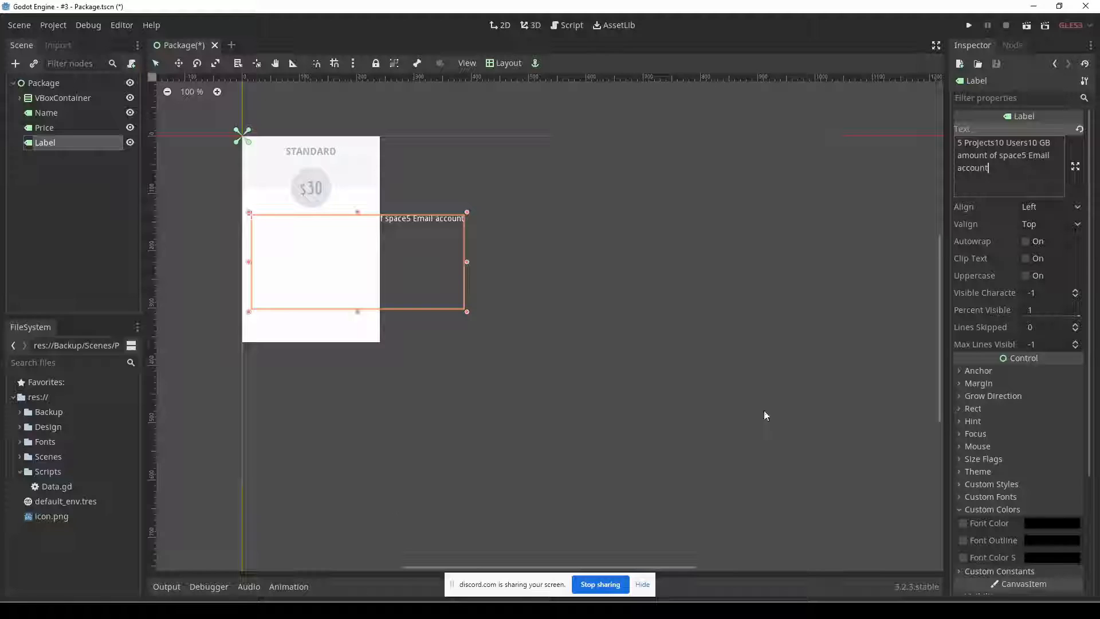
left_click(1038, 525)
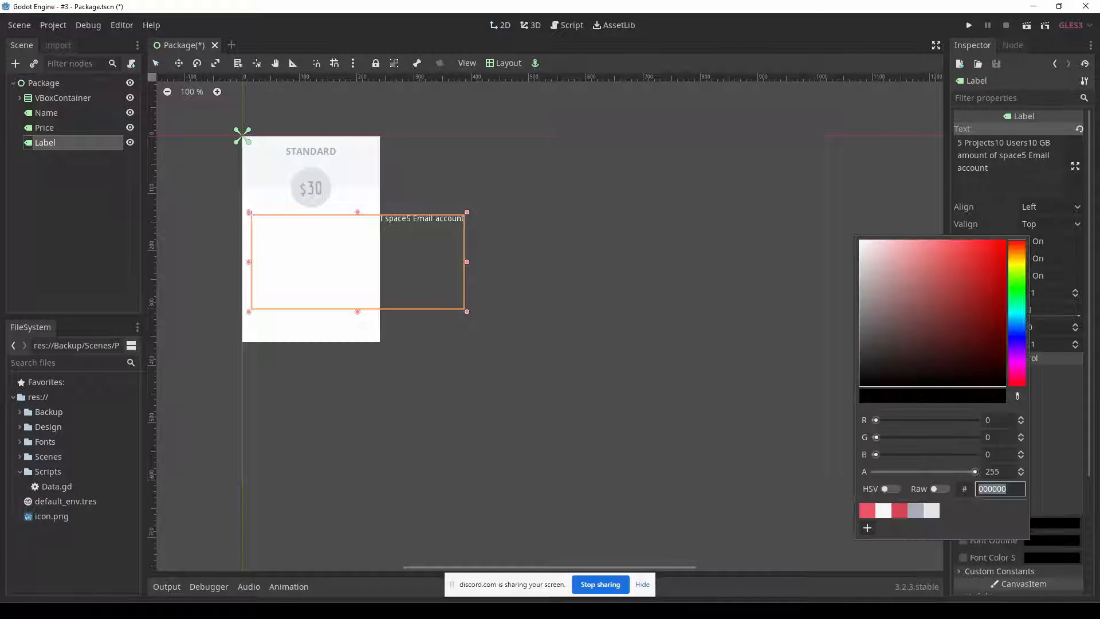
left_click(918, 511)
left_click(1088, 342)
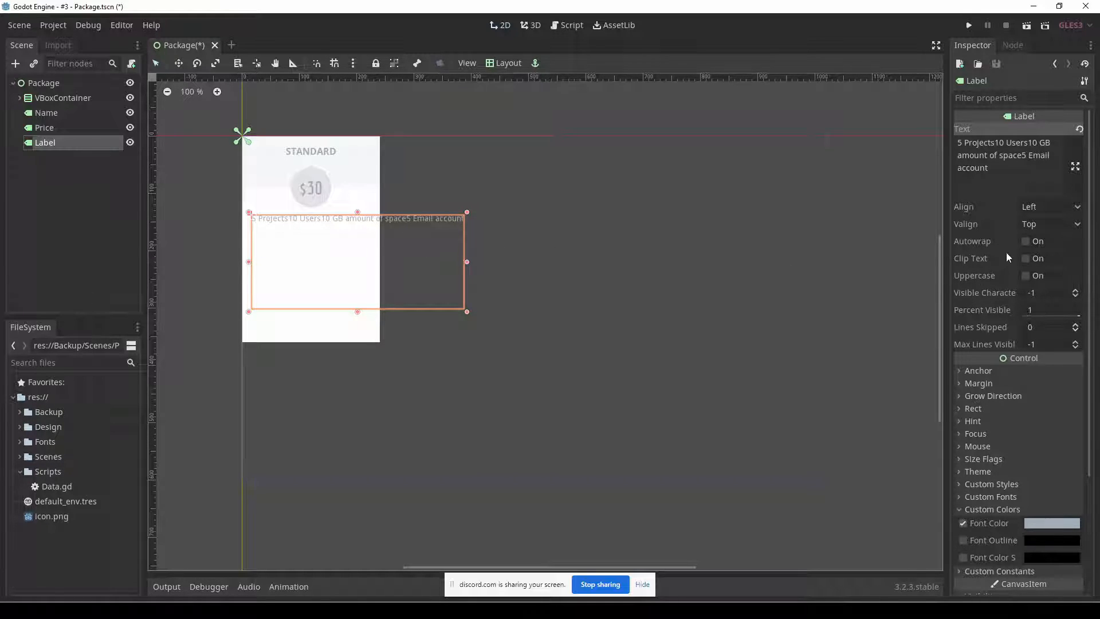
Enable Autowrap on the feature list label and narrow it to fit inside the package column.
left_click(1026, 240)
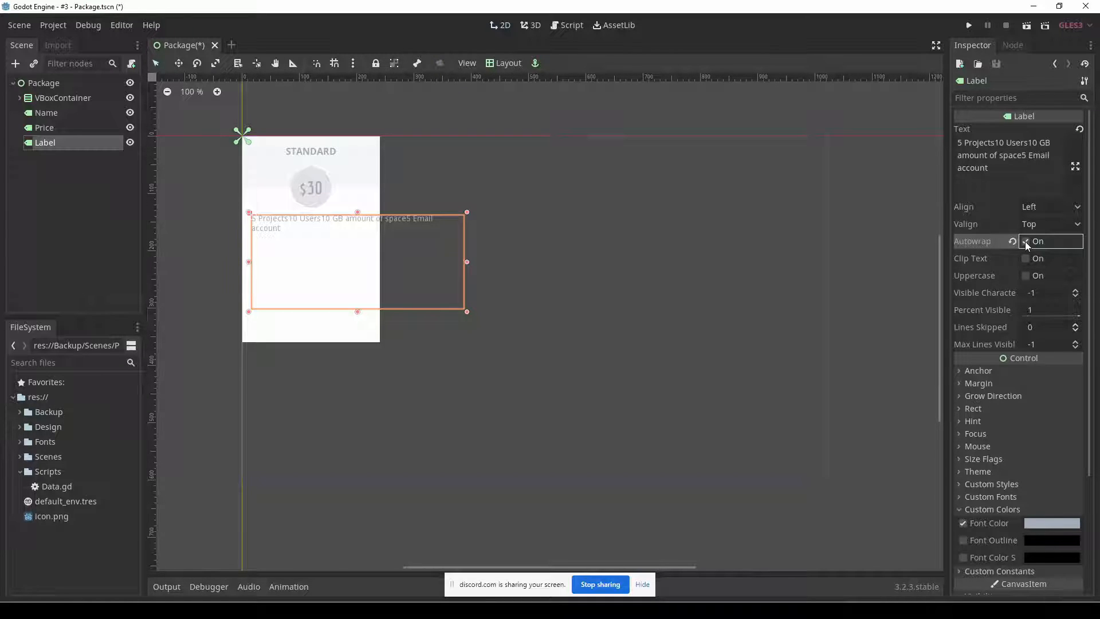
mouse_move(466, 263)
left_mouse_down()
mouse_move(433, 263)
mouse_move(465, 262)
left_mouse_up()
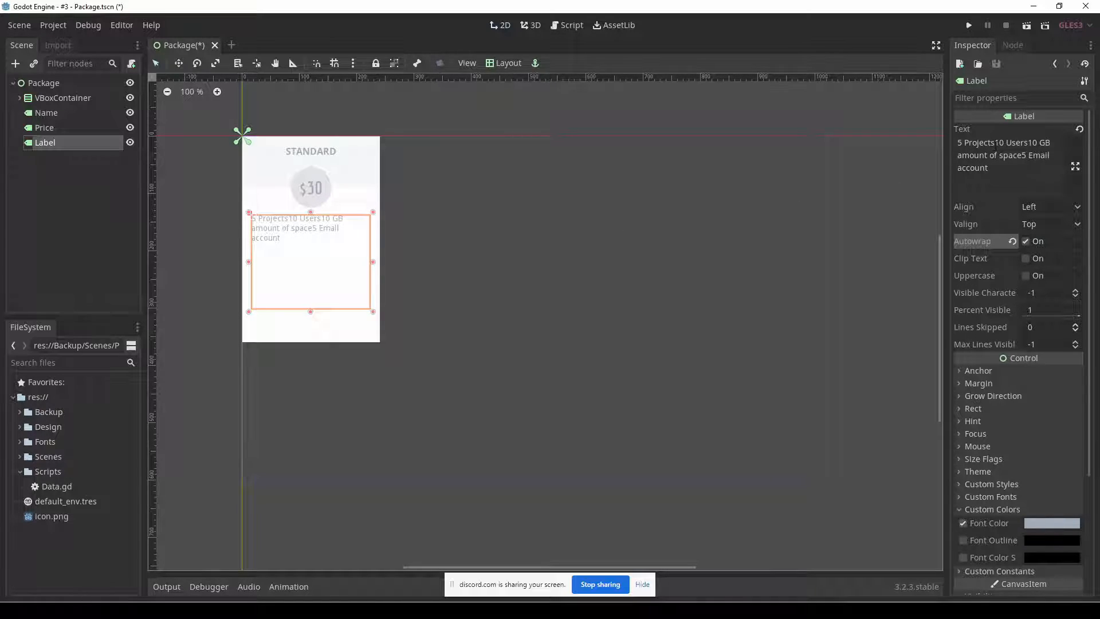
Split the feature list text into four lines: 5 Projects, 10 Users, 10 GB amount of space, 5 Email account.
left_click(995, 143)
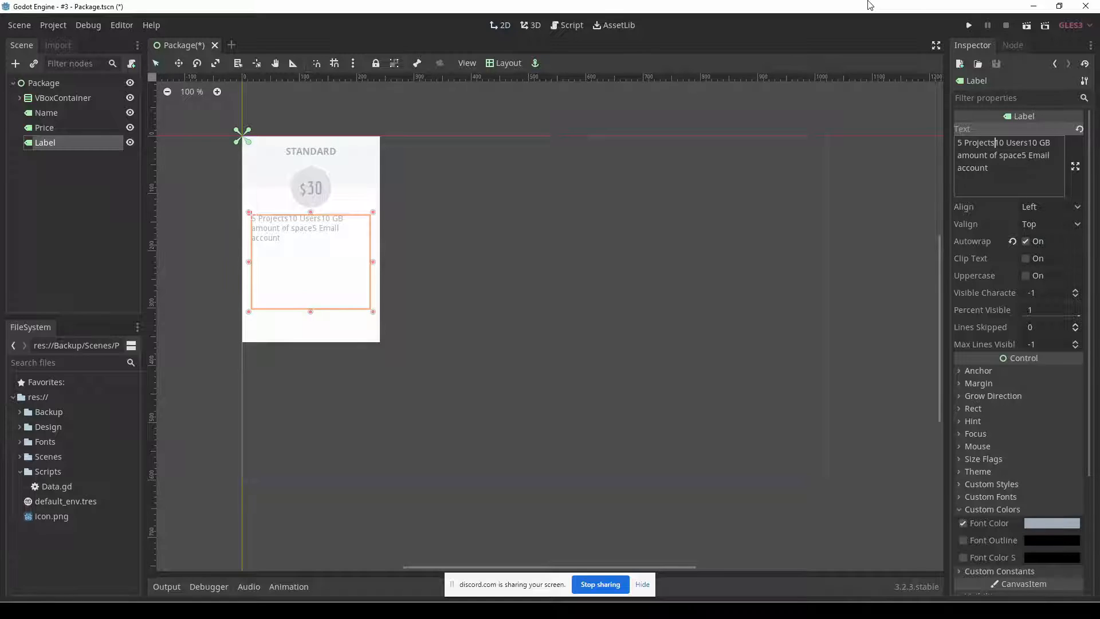
key("Return")
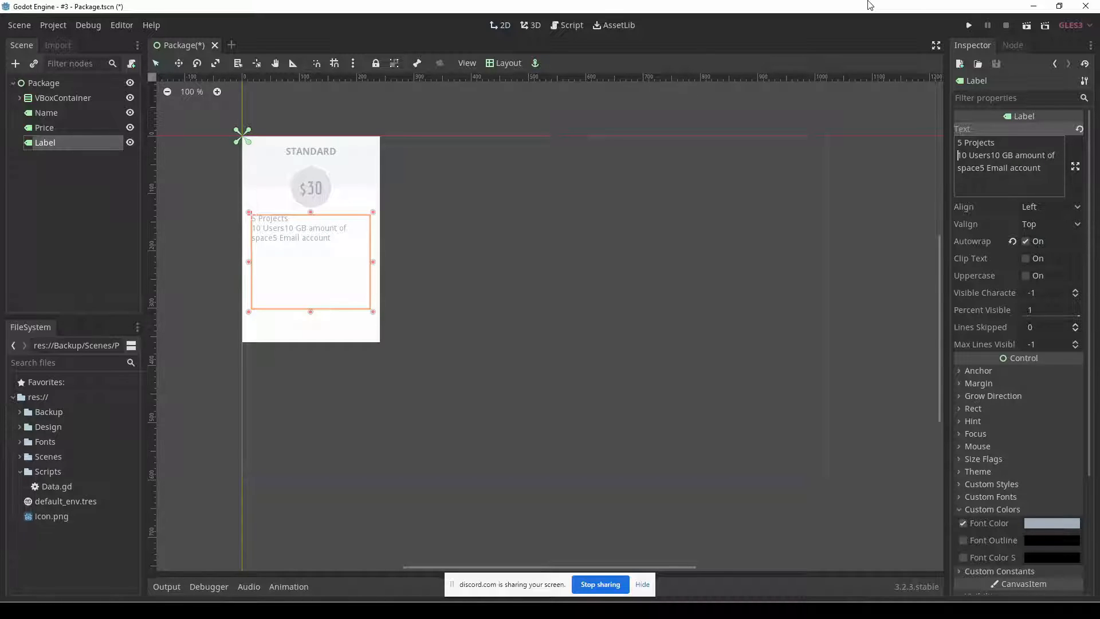
key("Right")
key("Return")
left_click(1046, 168)
key("Return")
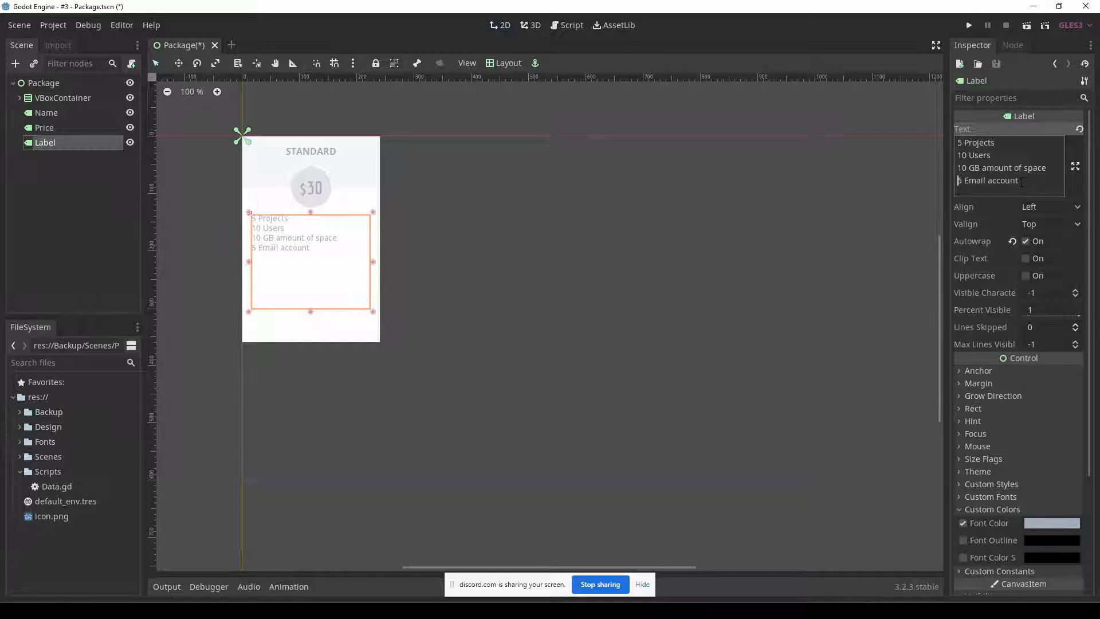
key("Return")
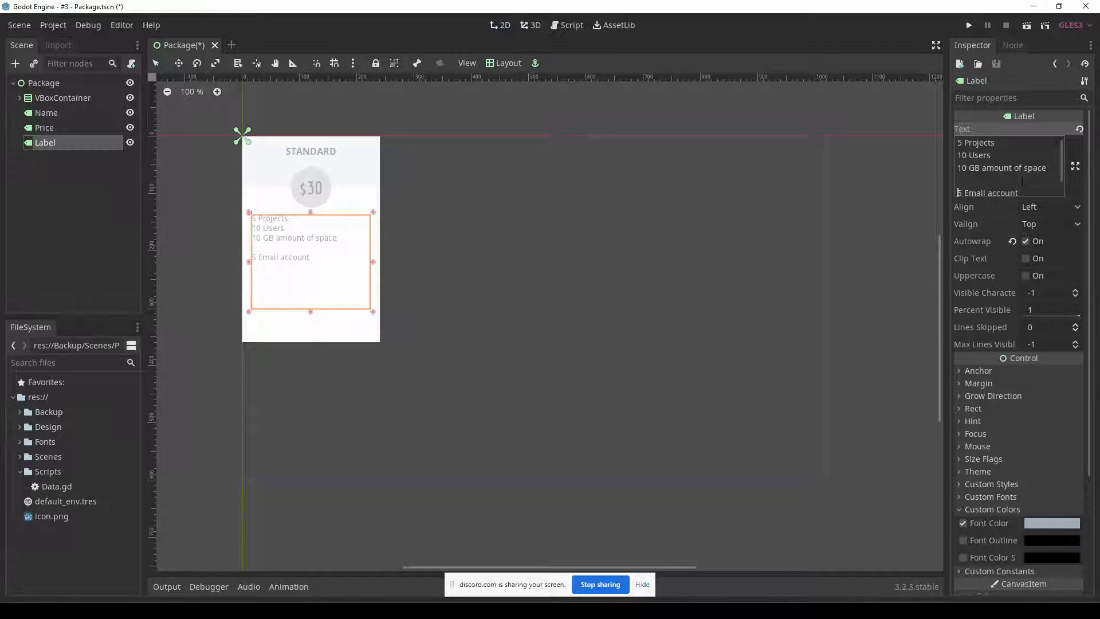
key("BackSpace")
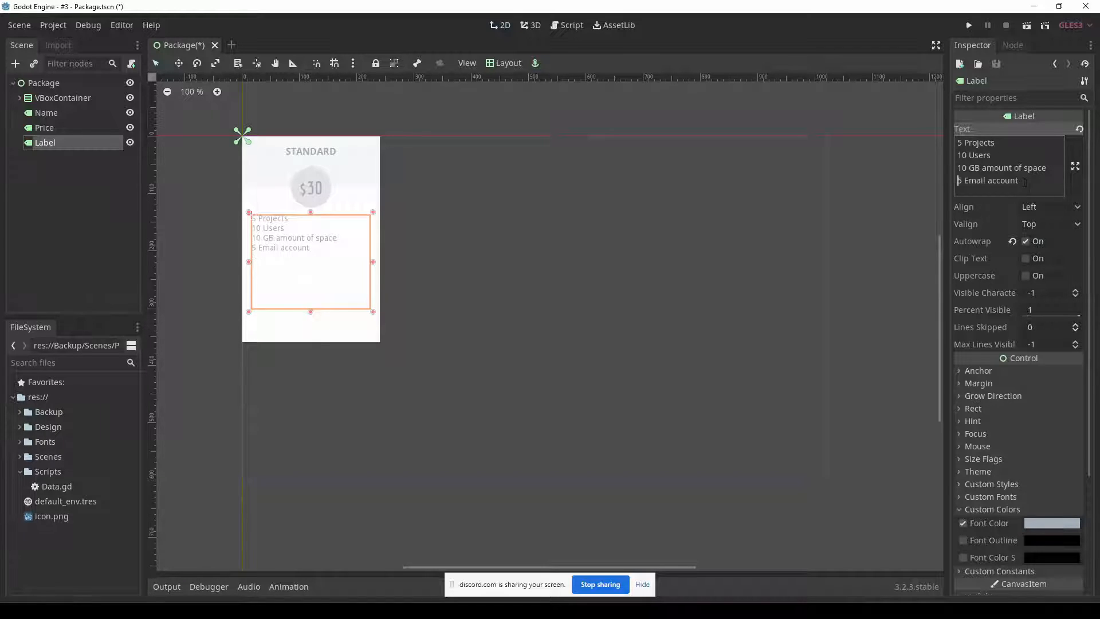
Set the feature list label's custom Line Spacing constant to 10.
scroll(1034, 449, "down", 3)
left_click(1025, 388)
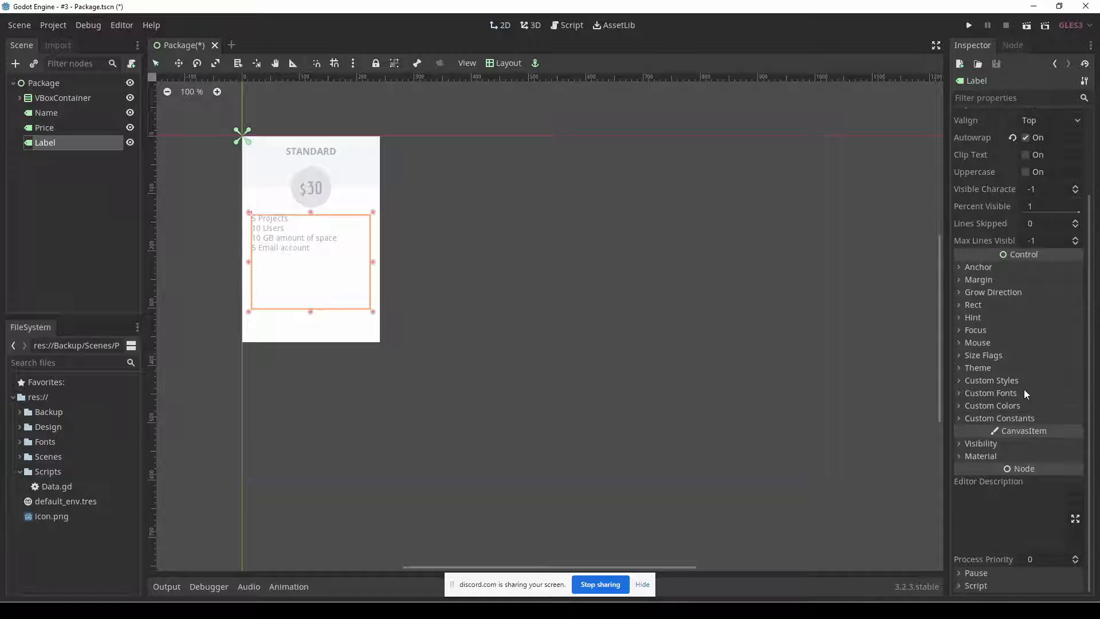
left_click(1025, 417)
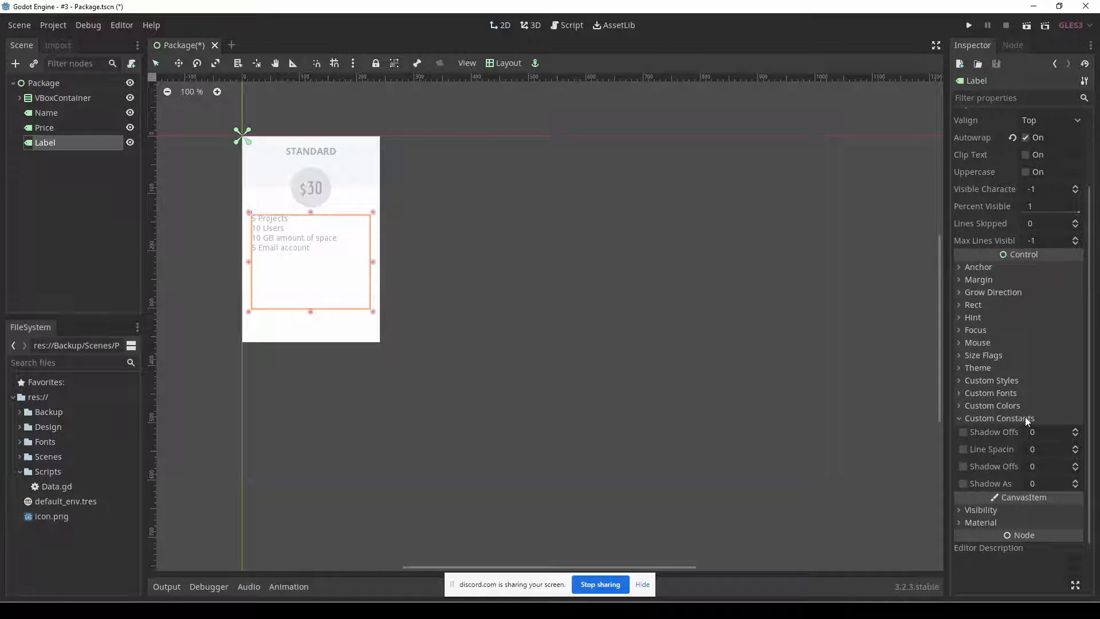
left_click(1075, 448)
left_click(1076, 448)
left_click(1076, 448)
left_click(1075, 448)
left_click(1075, 448)
left_click(1075, 448)
left_click(1076, 448)
left_click(1075, 448)
left_click(1075, 448)
left_click(1076, 448)
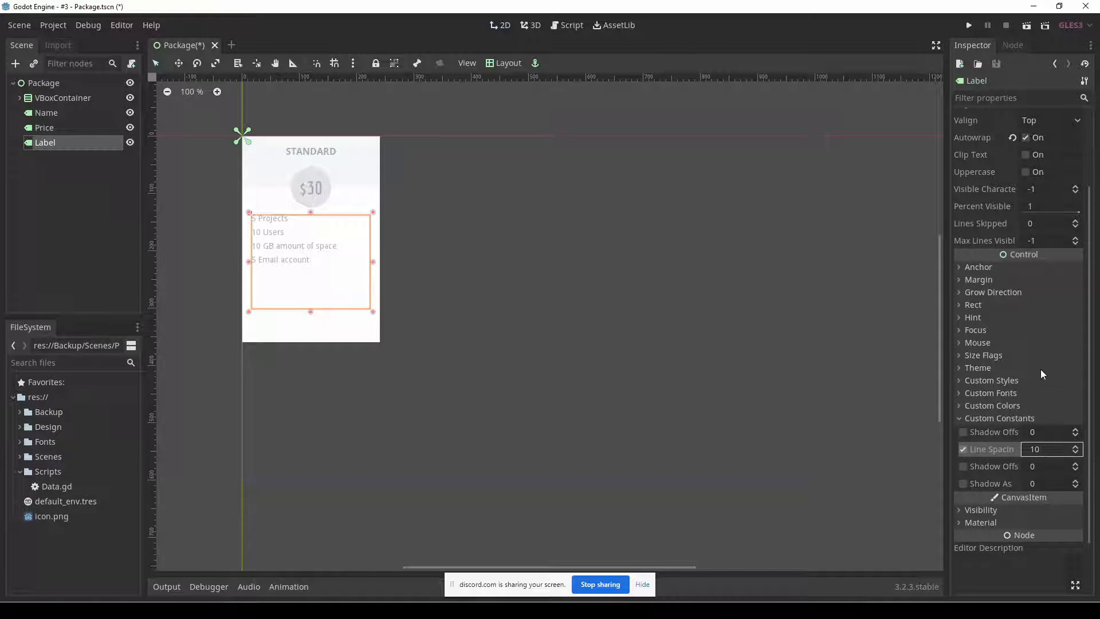
Set the feature list label's horizontal Align to Center.
scroll(1040, 371, "up", 3)
left_click(1053, 224)
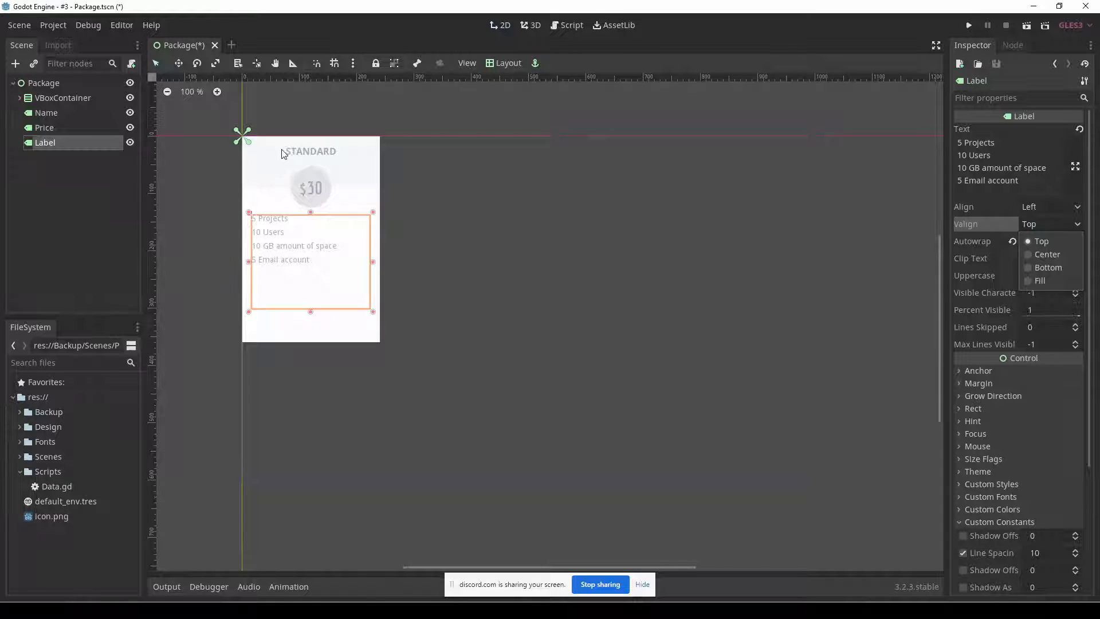
left_click(1060, 206)
left_click(1060, 206)
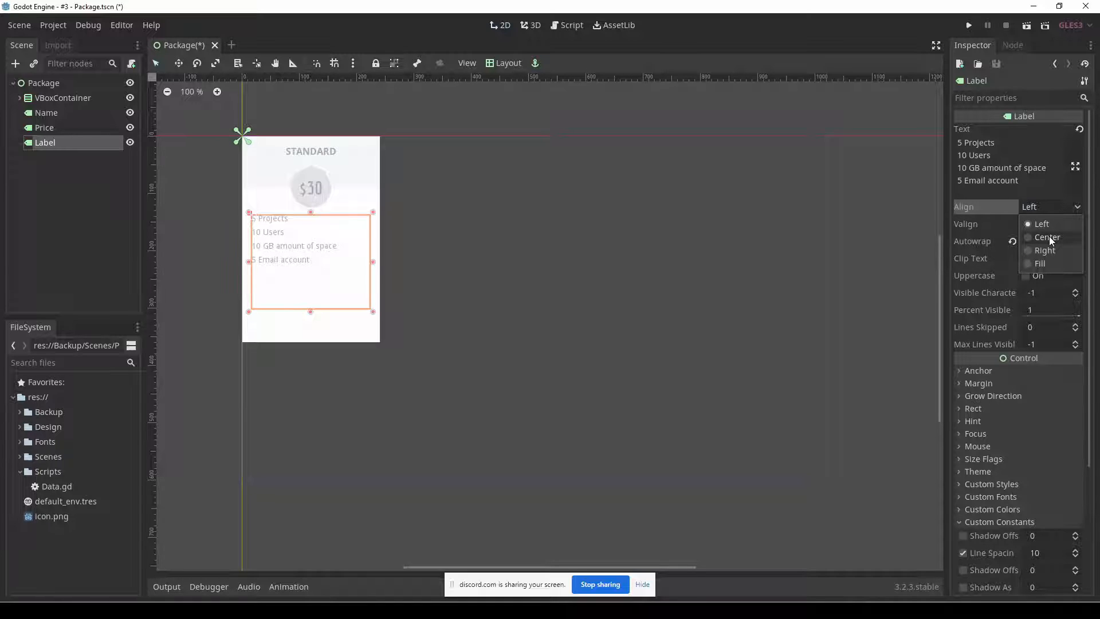
left_click(1049, 236)
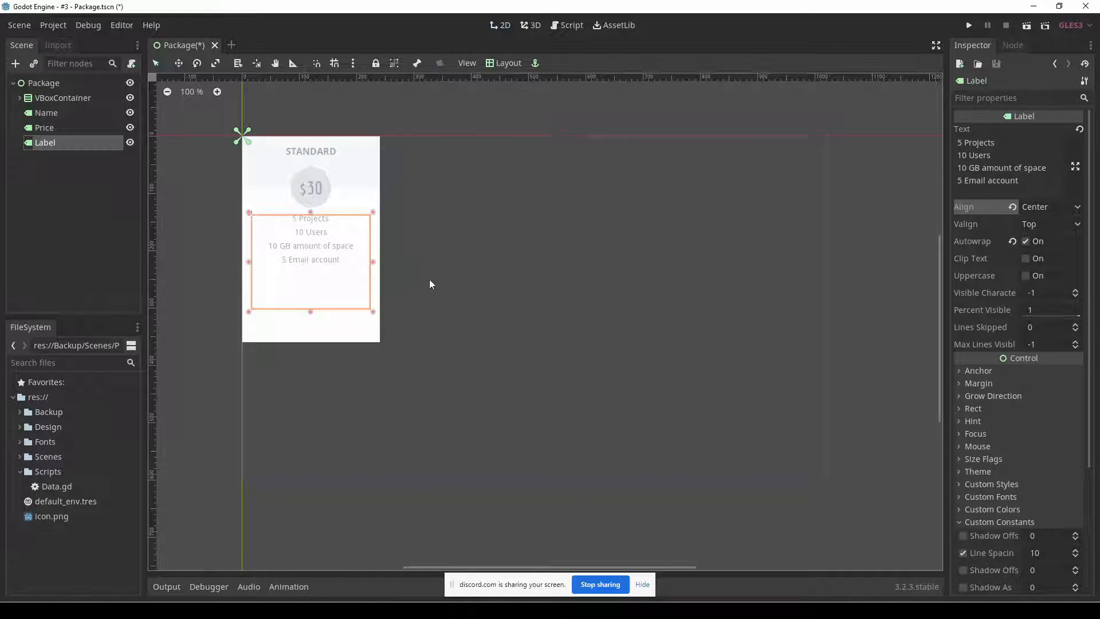
left_click(500, 257)
left_click(311, 233)
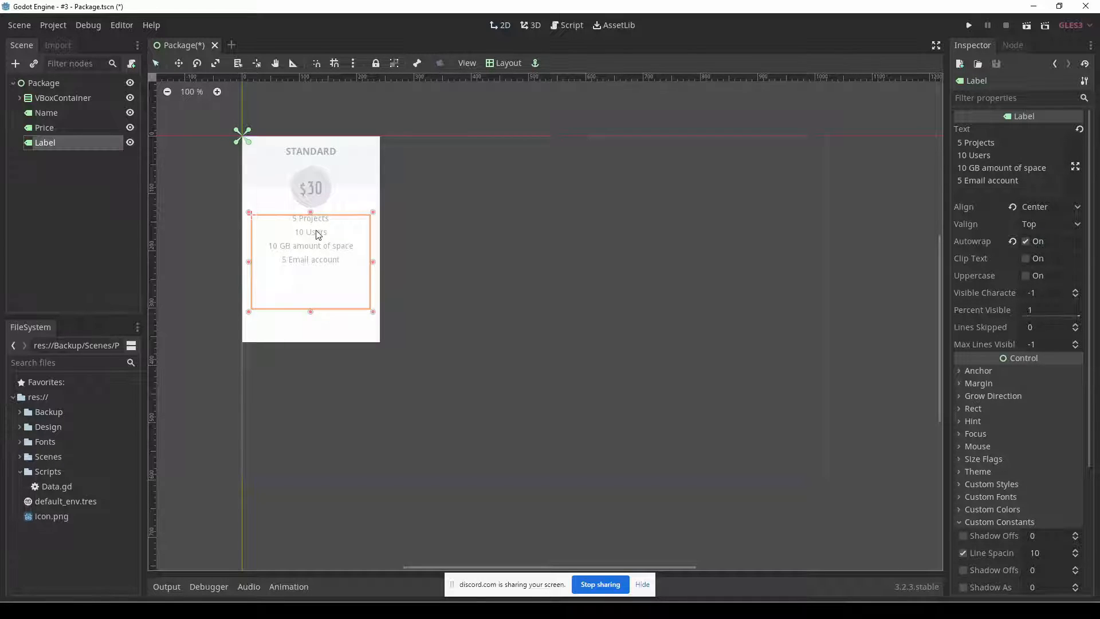
Examine the font settings of the first package's name, price and feature list in the Fireworks mockup, and return to Godot.
key("alt+Tab")
left_click(381, 261)
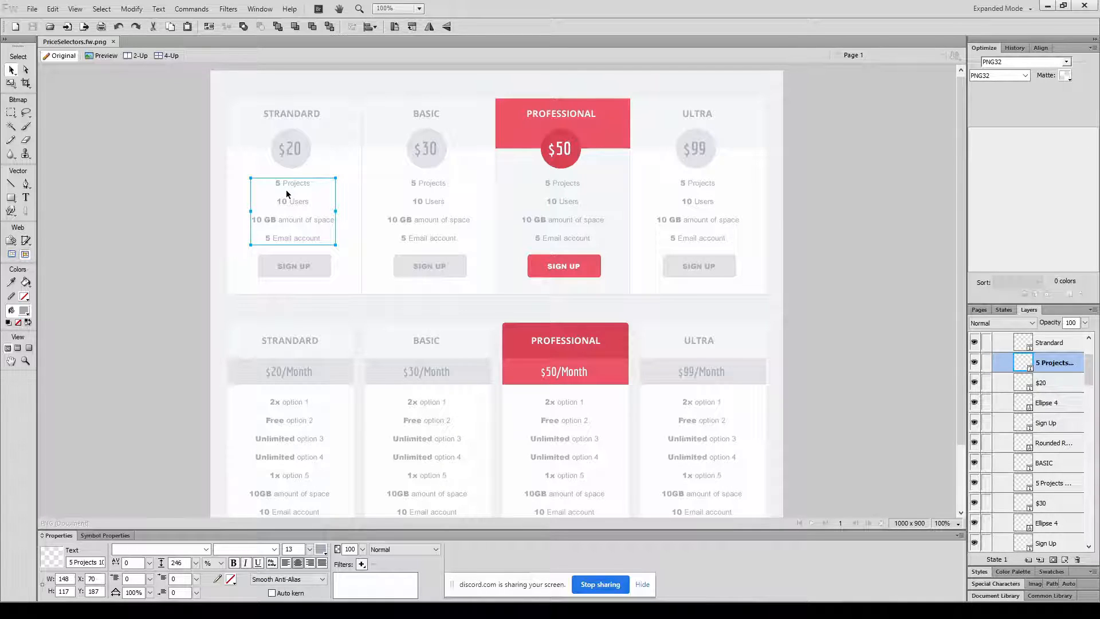
left_click(291, 119)
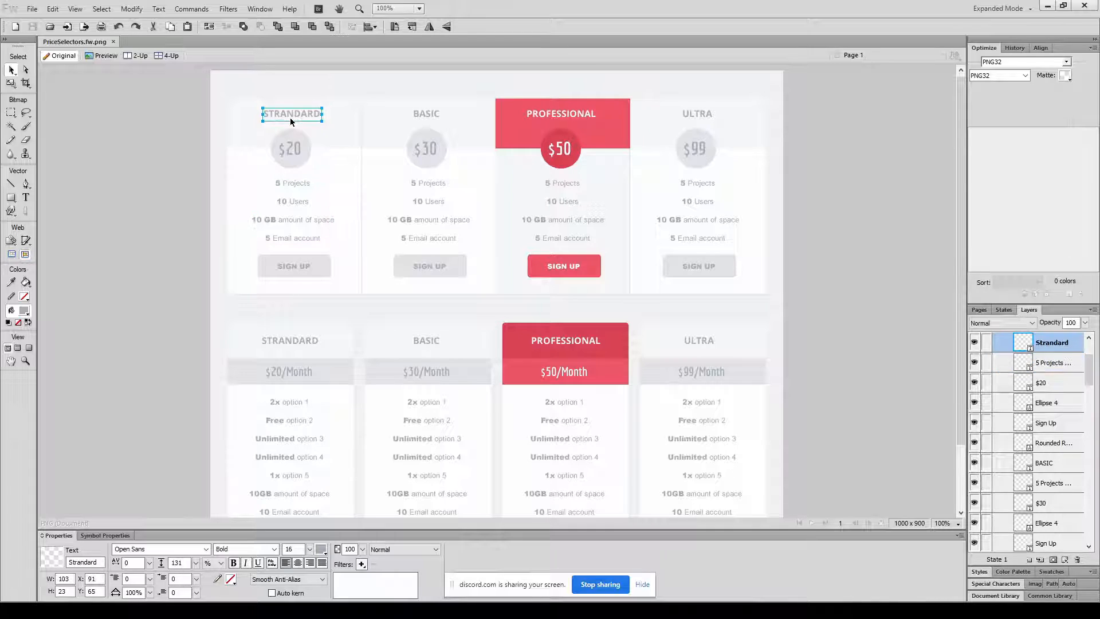
left_click(295, 150)
left_click(298, 113)
left_click(295, 144)
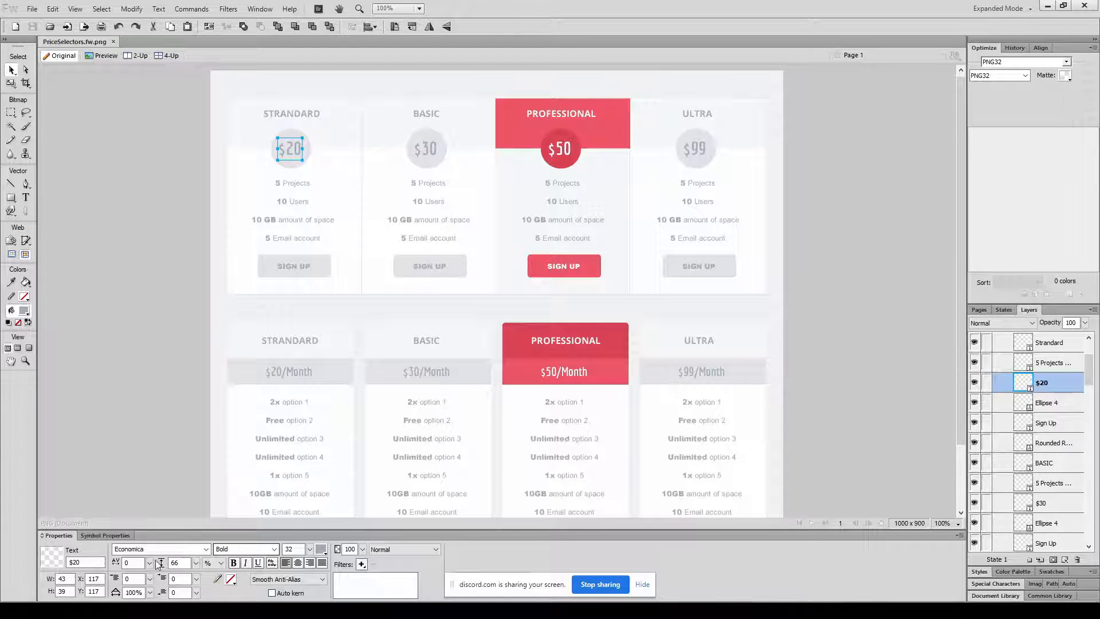
left_click(282, 124)
left_click(283, 119)
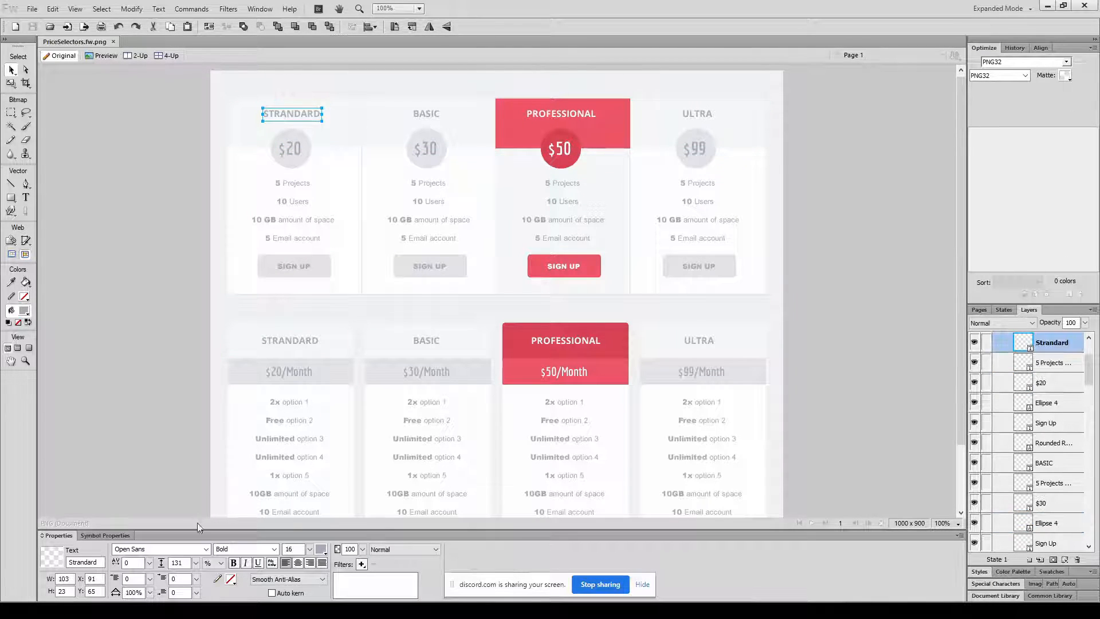
left_click(279, 208)
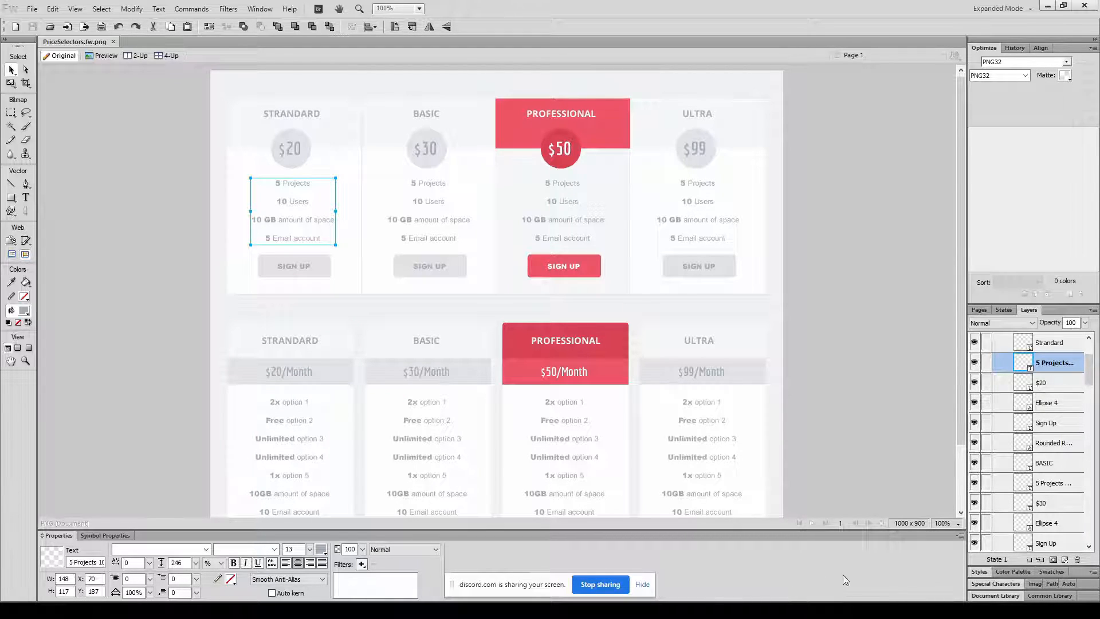
key("alt+Tab")
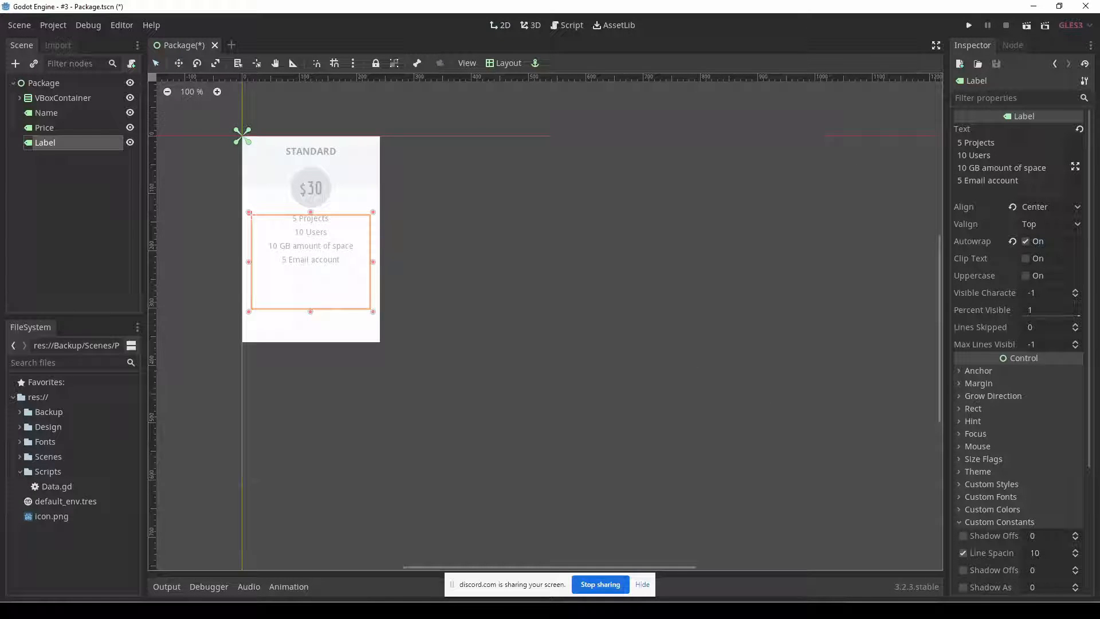
Expand the feature list label's Custom Fonts and change the node's type to RichTextLabel.
left_click(1035, 497)
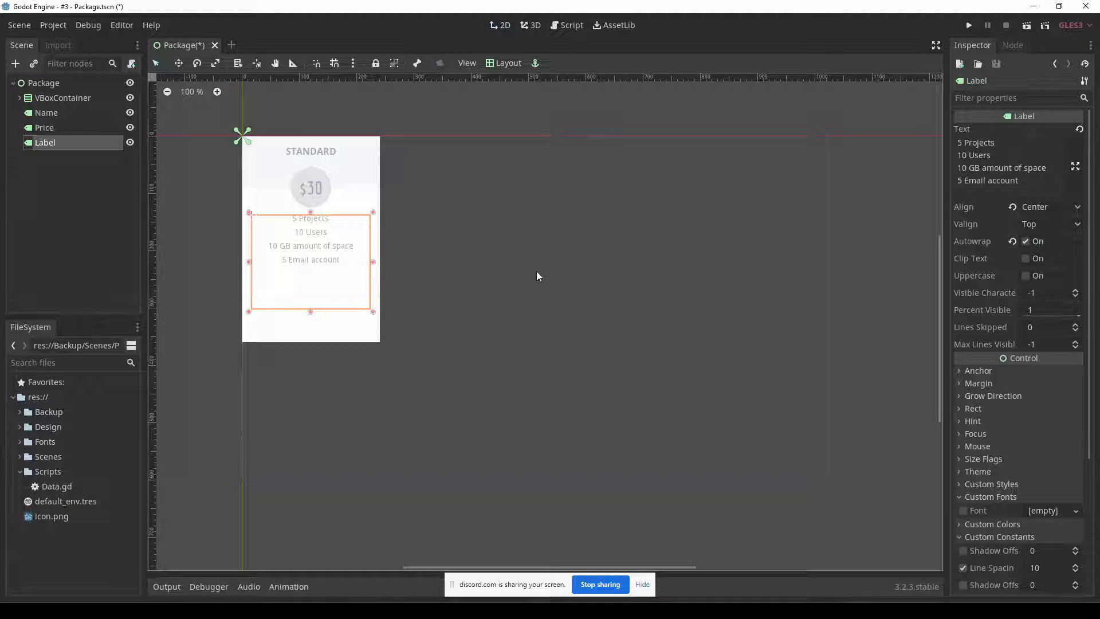
right_click(57, 145)
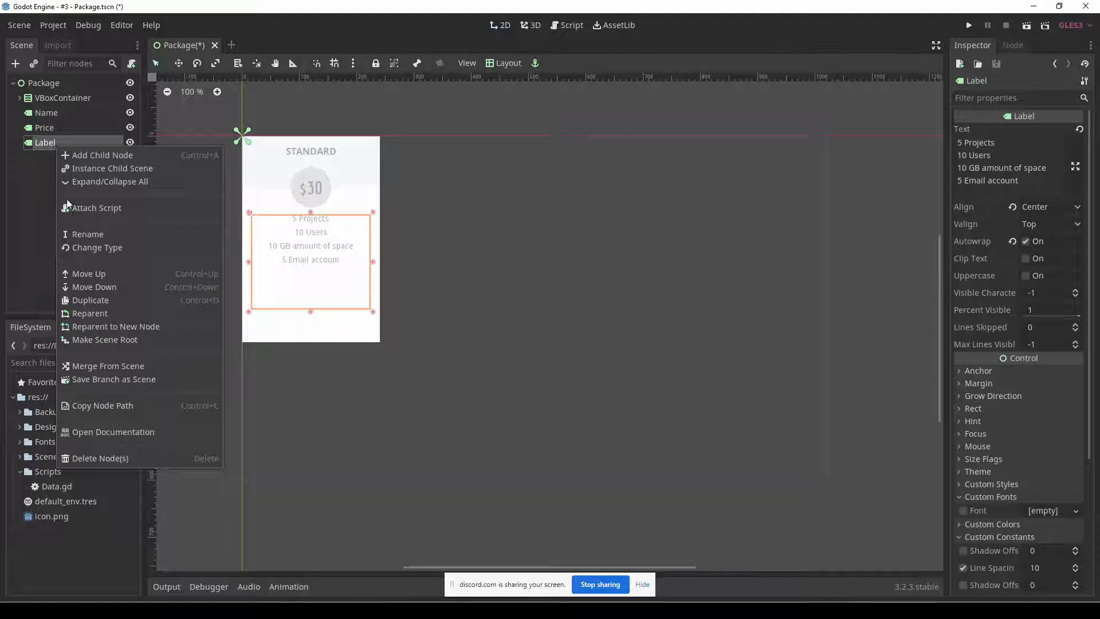
left_click(116, 249)
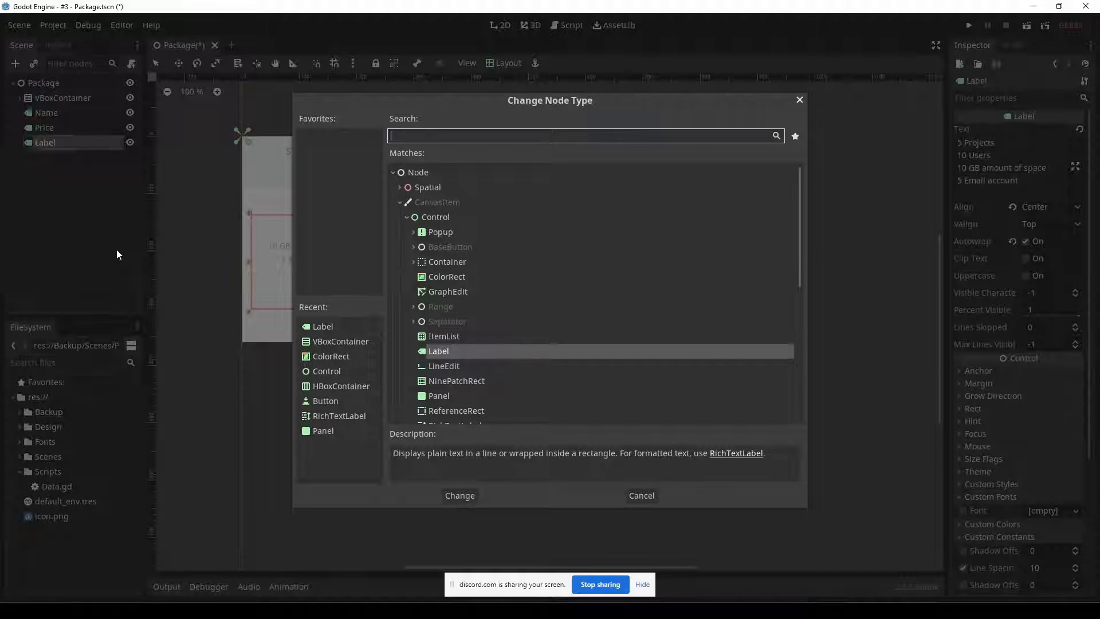
scroll(480, 373, "down", 2)
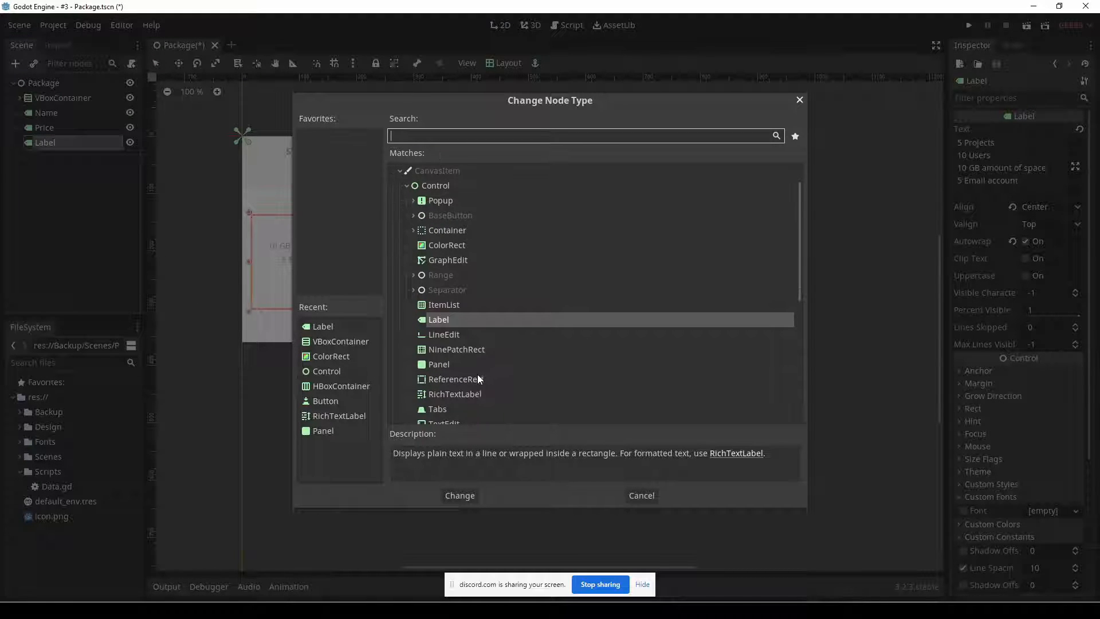
scroll(476, 379, "down", 2)
left_click(459, 363)
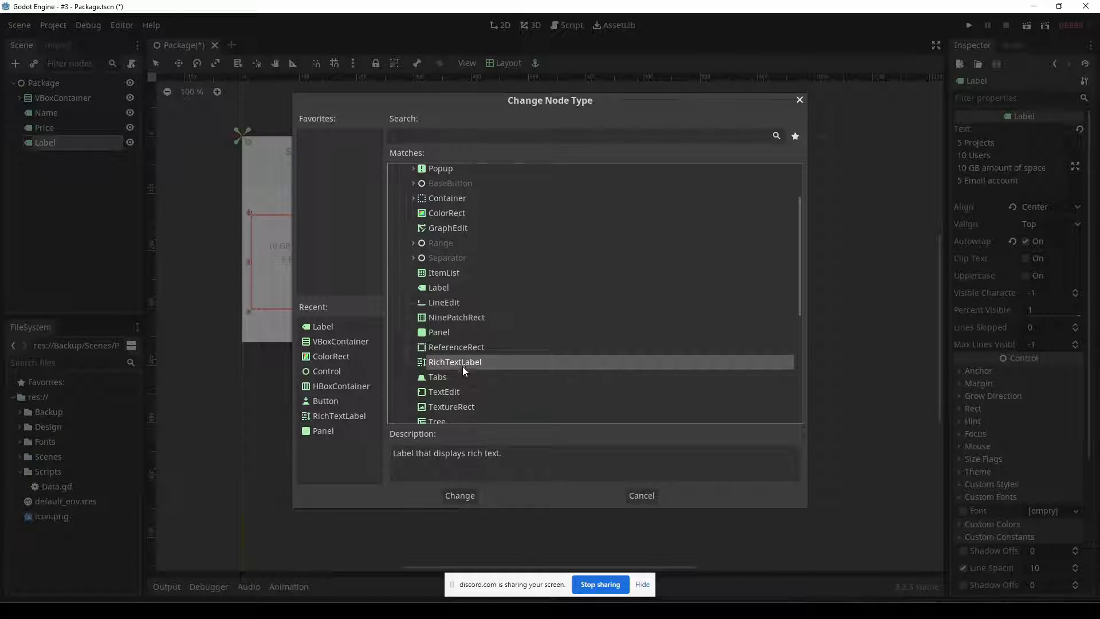
left_click(462, 494)
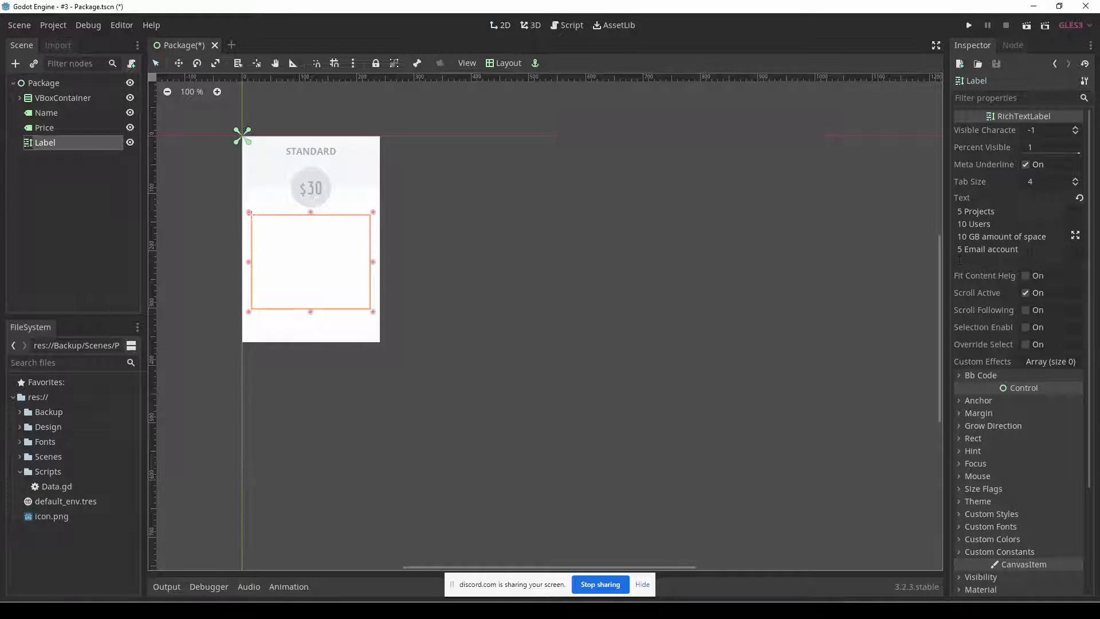
Select the complete four-line feature list in the RichTextLabel's Text property.
left_click(1032, 251)
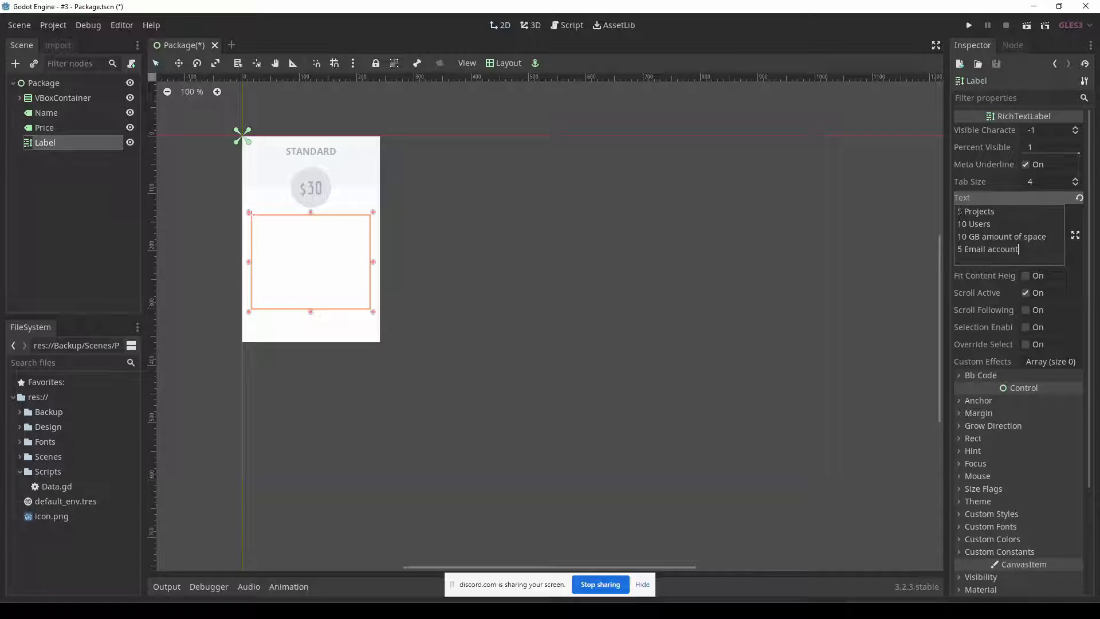
left_click_drag(965, 213, 957, 213)
left_click(964, 212)
left_click_drag(963, 212, 957, 211)
scroll(1033, 344, "down", 3)
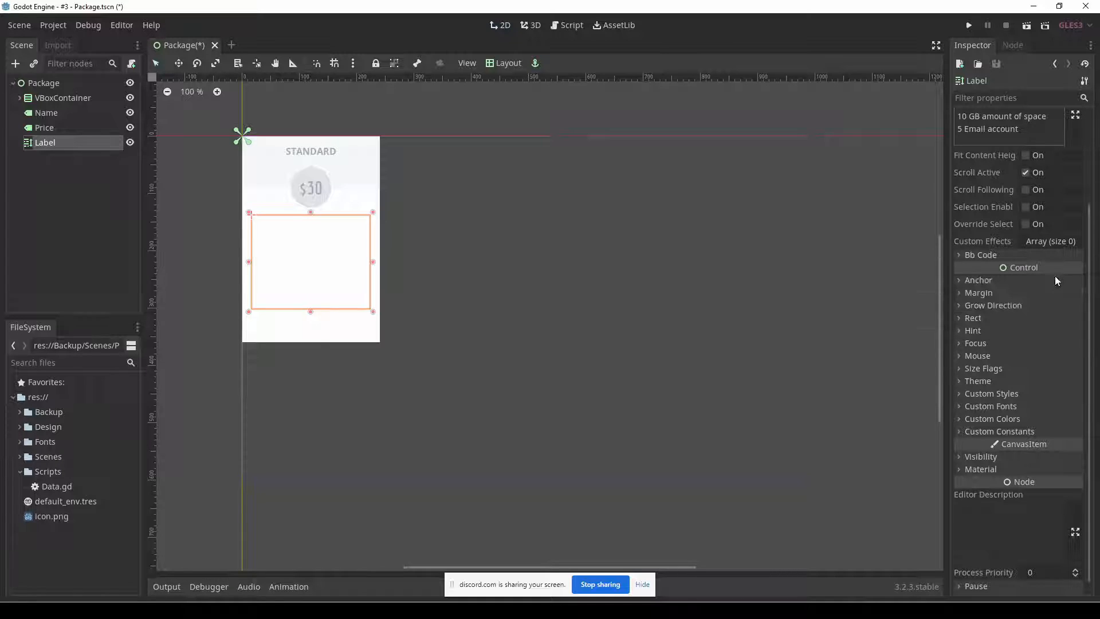
scroll(1011, 342, "up", 3)
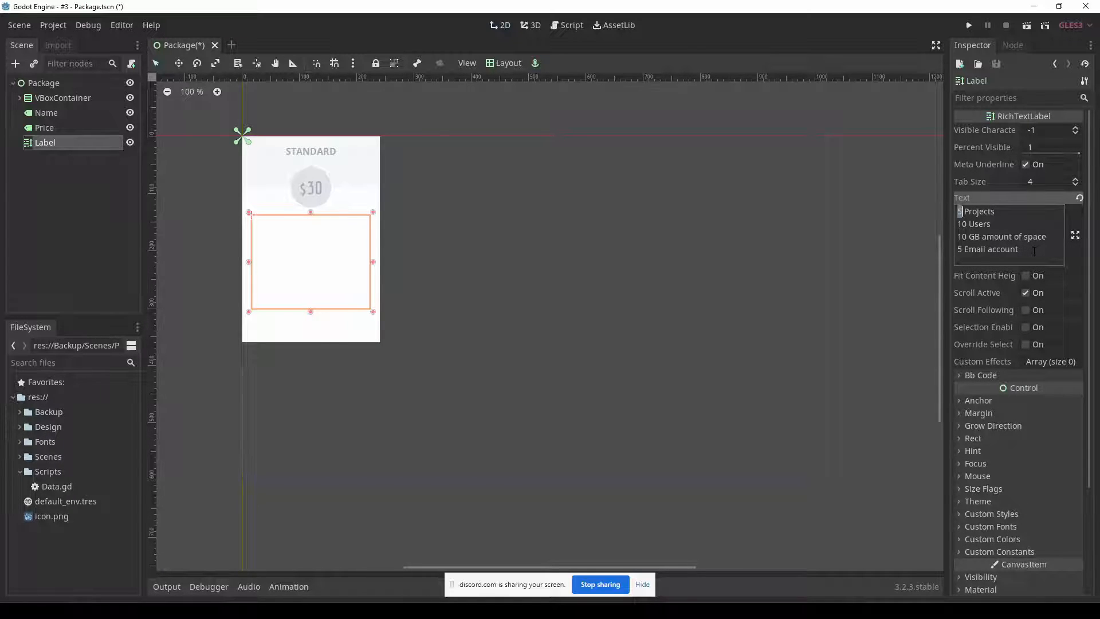
left_click_drag(1032, 249, 940, 211)
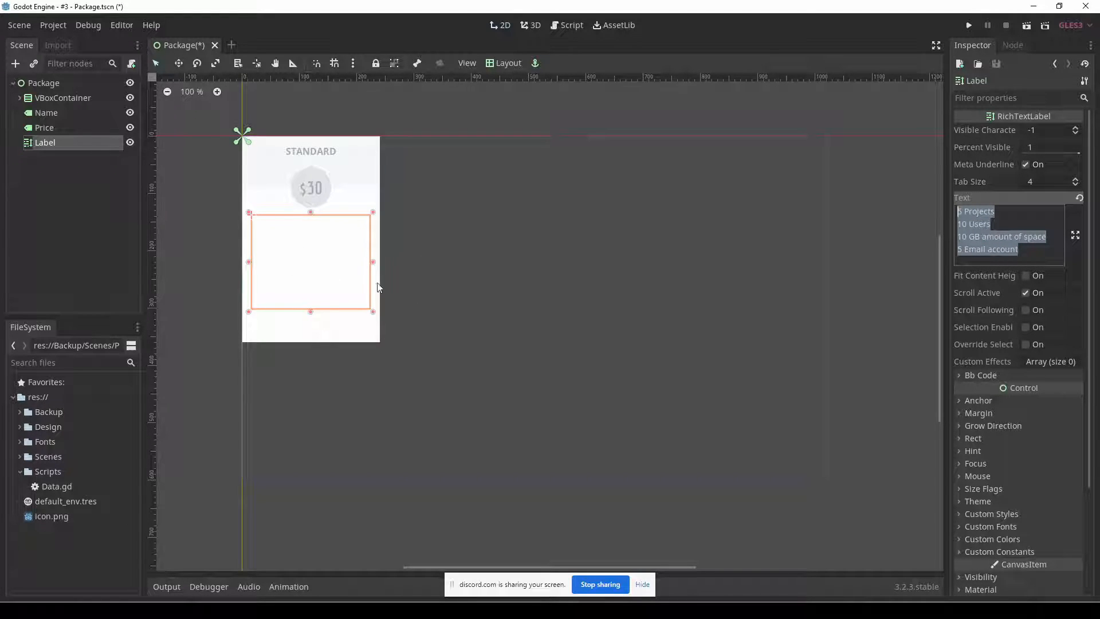
Expand the RichTextLabel's Custom Colors to reach its default text color.
scroll(1041, 424, "down", 3)
left_click(1041, 407)
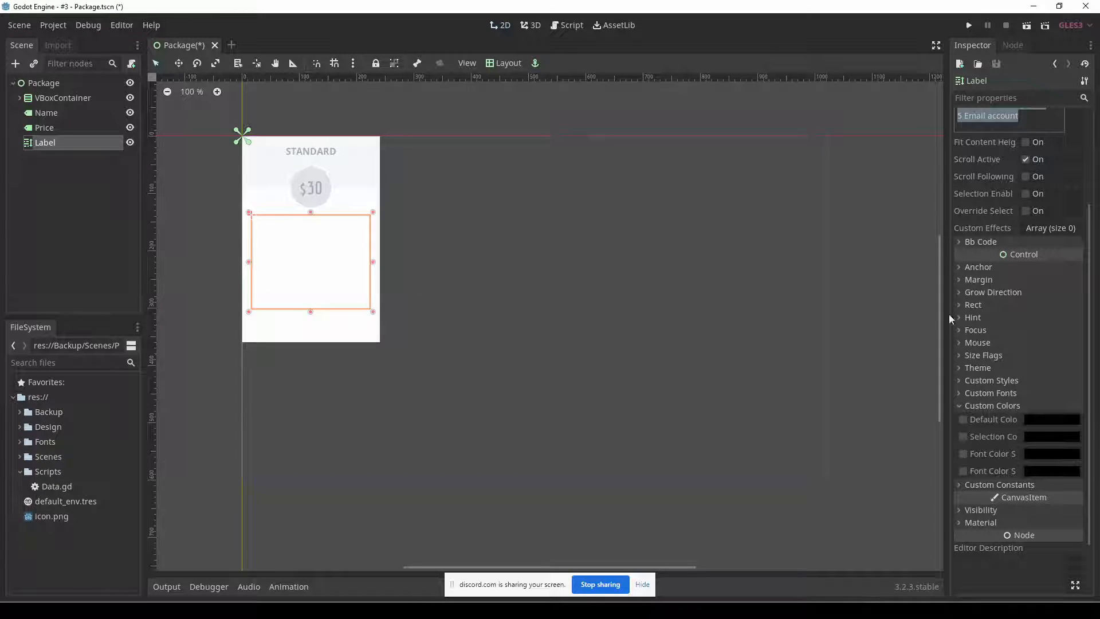
right_click(49, 146)
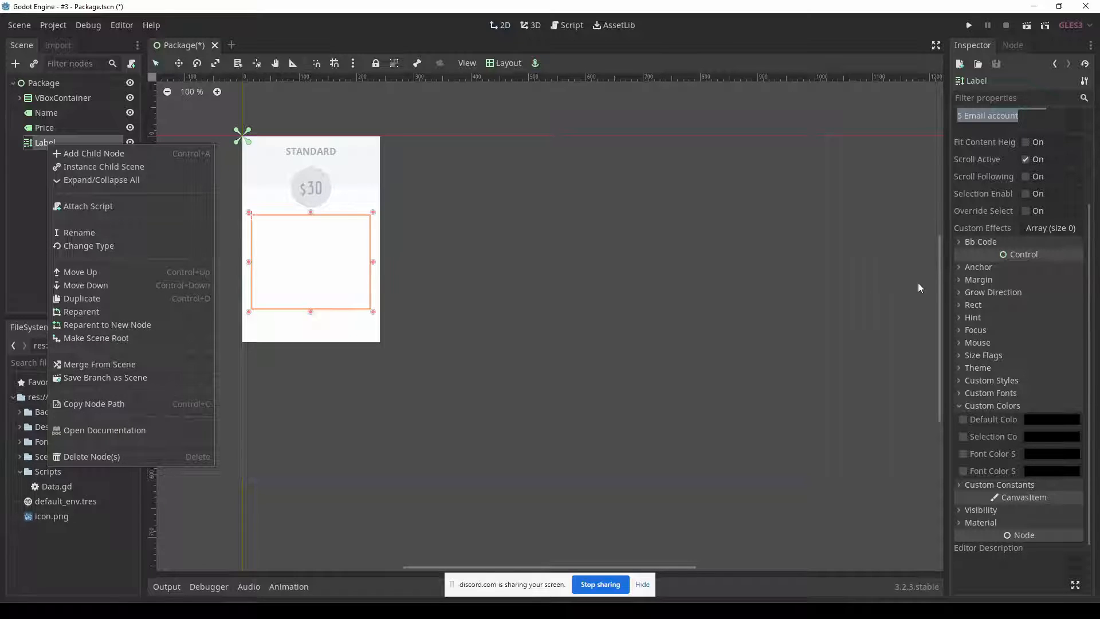
left_click(1088, 227)
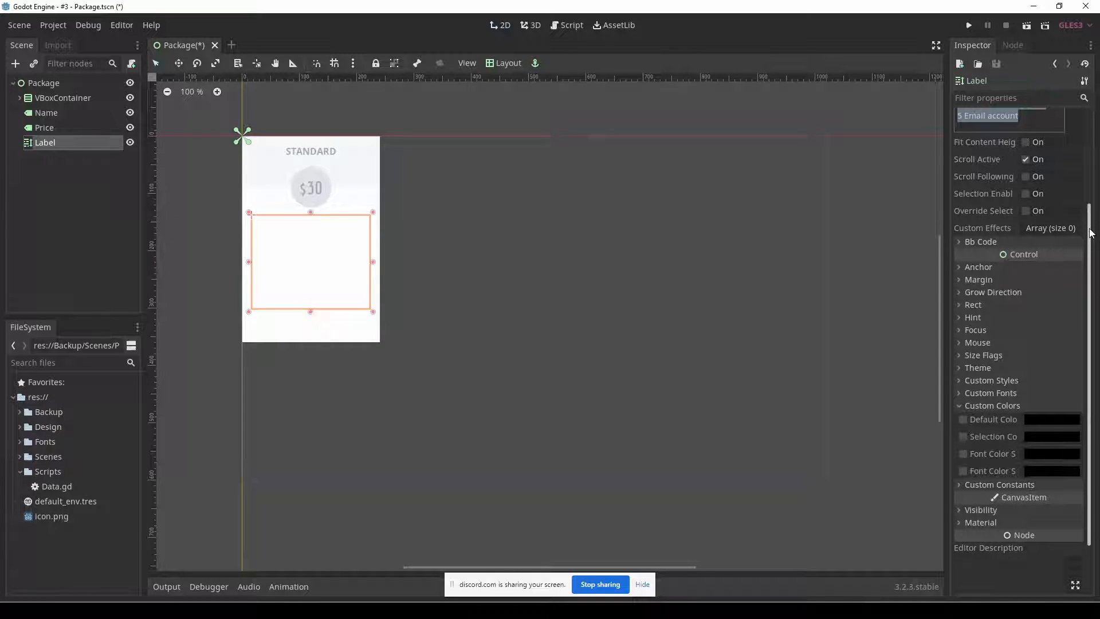
left_click_drag(1092, 232, 1096, 155)
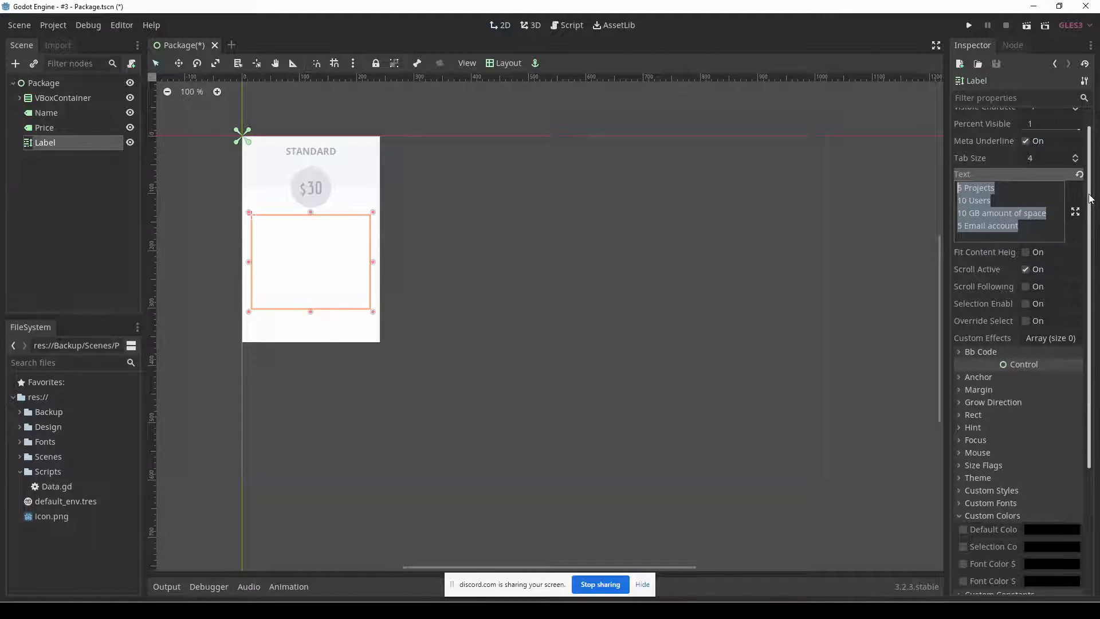
scroll(1008, 382, "down", 5)
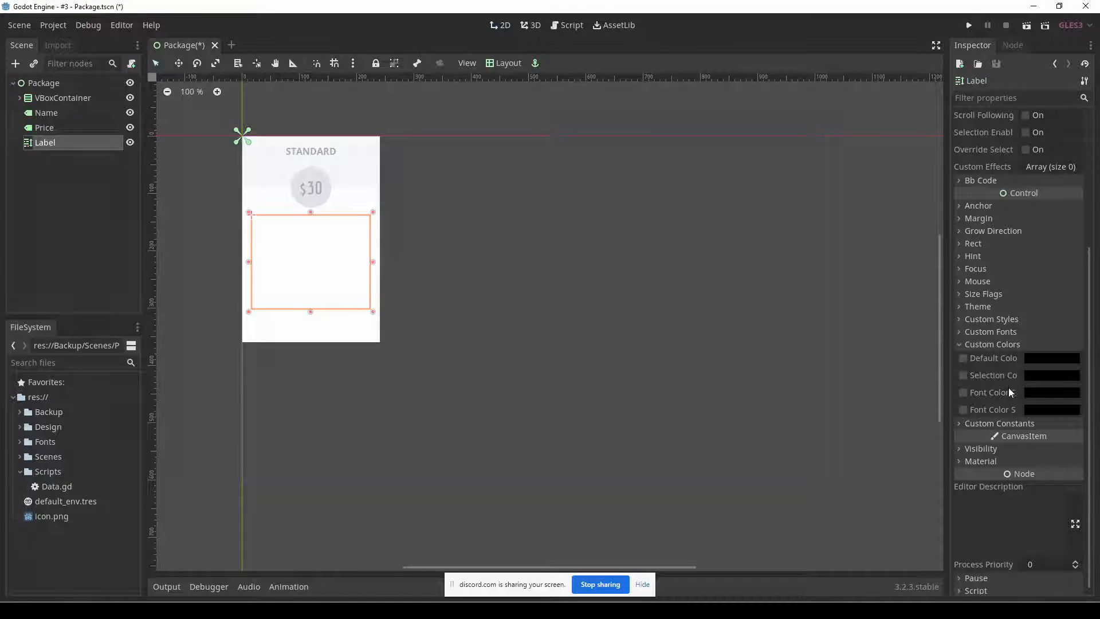
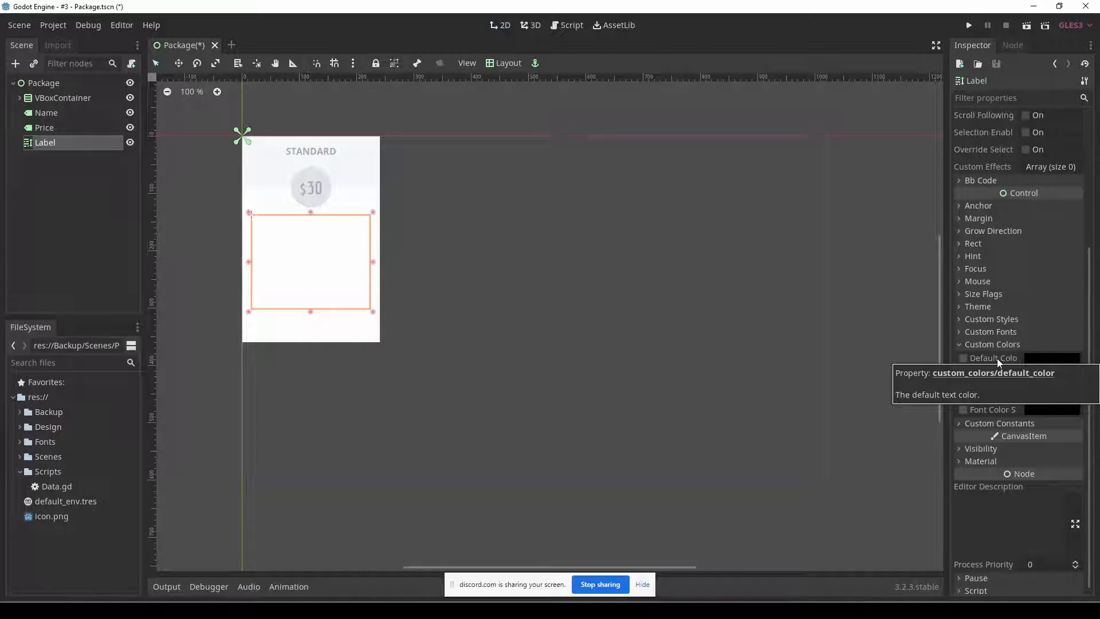
Set the RichTextLabel's default text color to the saved grey preset a3adb8.
left_click(1053, 358)
left_click(915, 345)
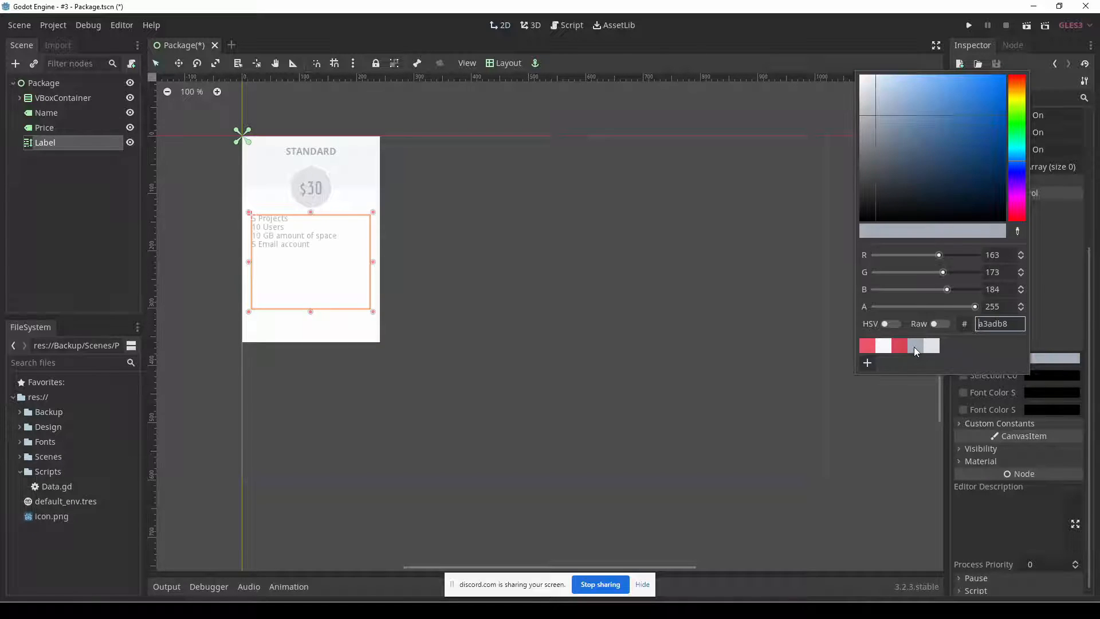
left_click(1091, 331)
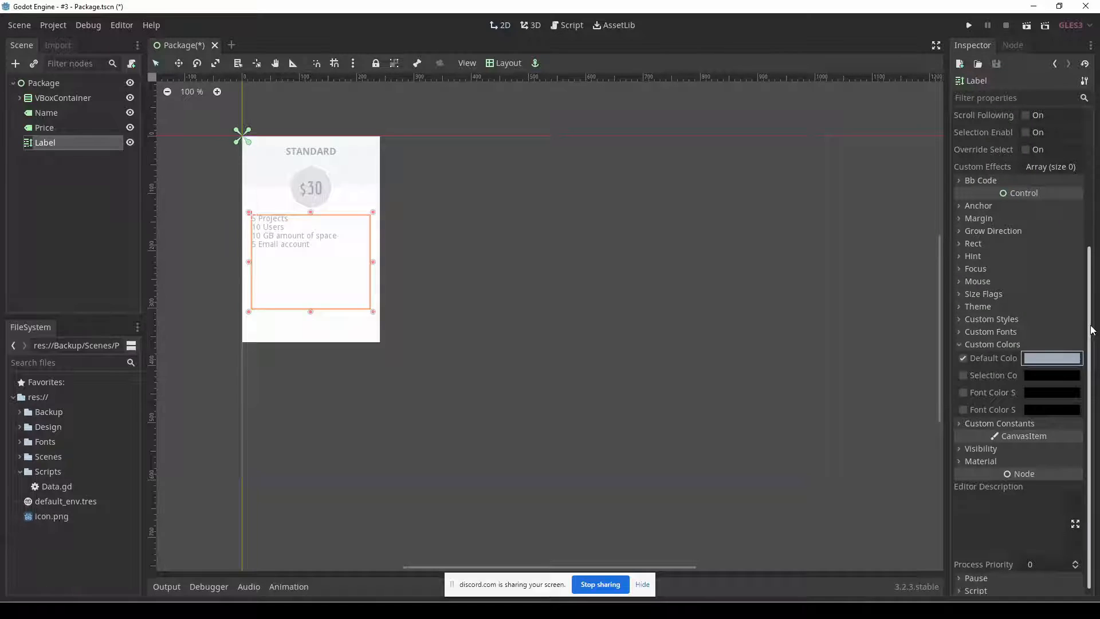
Assign a new DynamicFont to the feature list's Normal Font under Custom Fonts and expand the font's properties.
scroll(1092, 331, "up", 5)
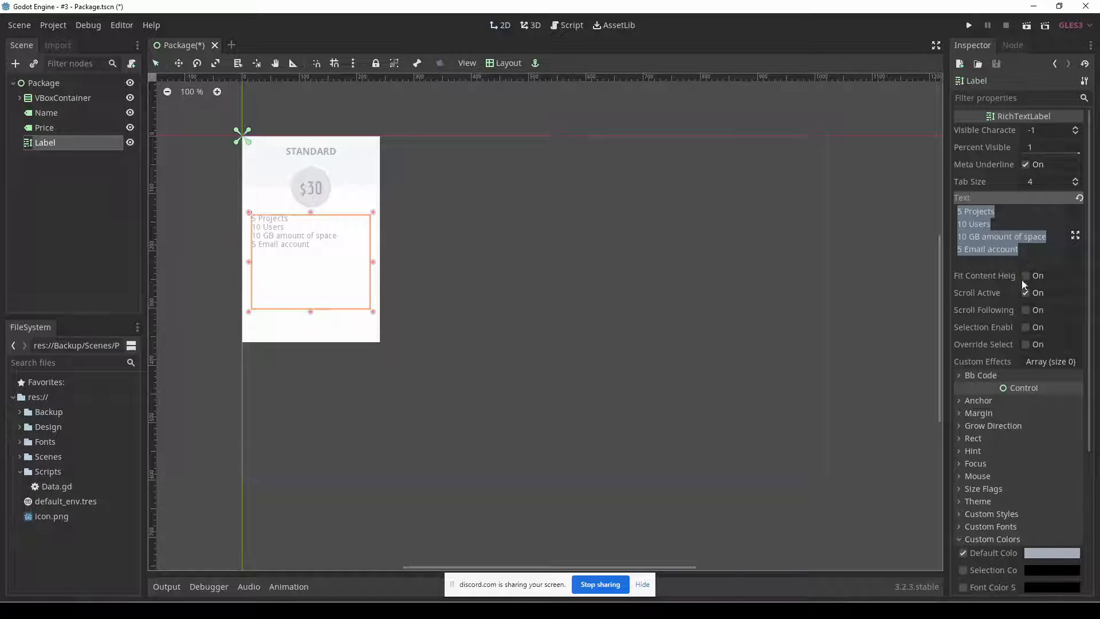
scroll(1009, 338, "down", 1)
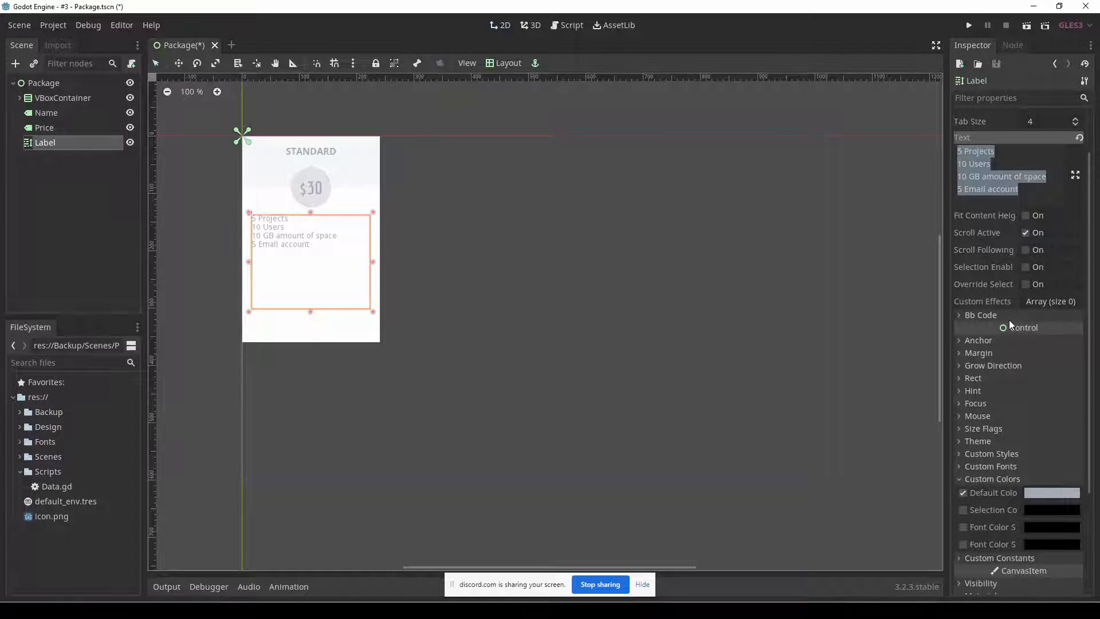
scroll(1009, 319, "down", 1)
left_click(1019, 407)
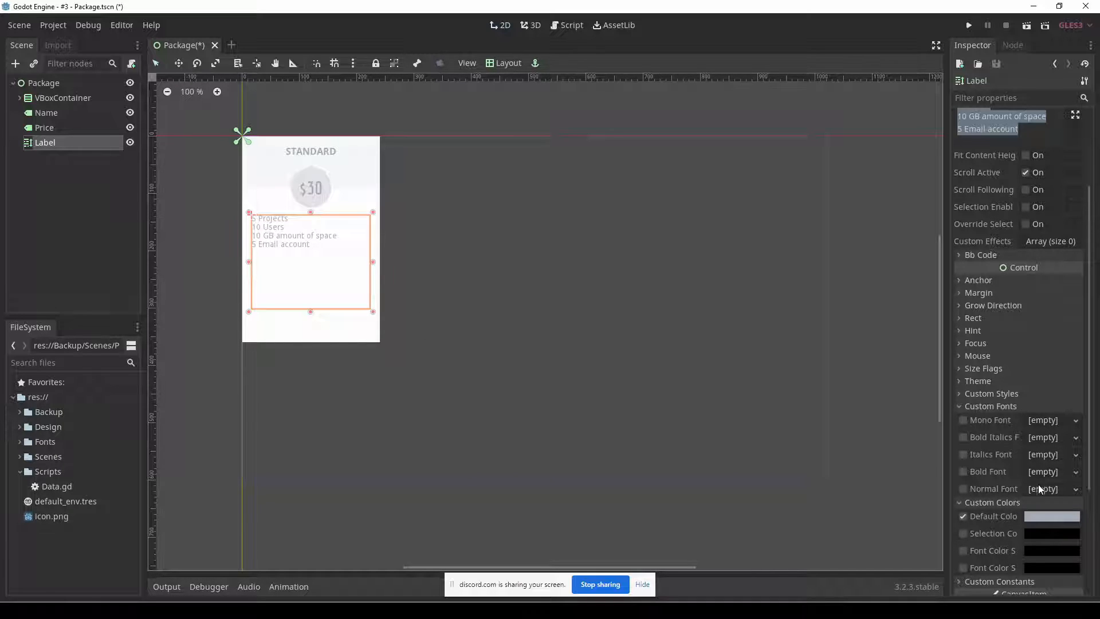
left_click(1076, 490)
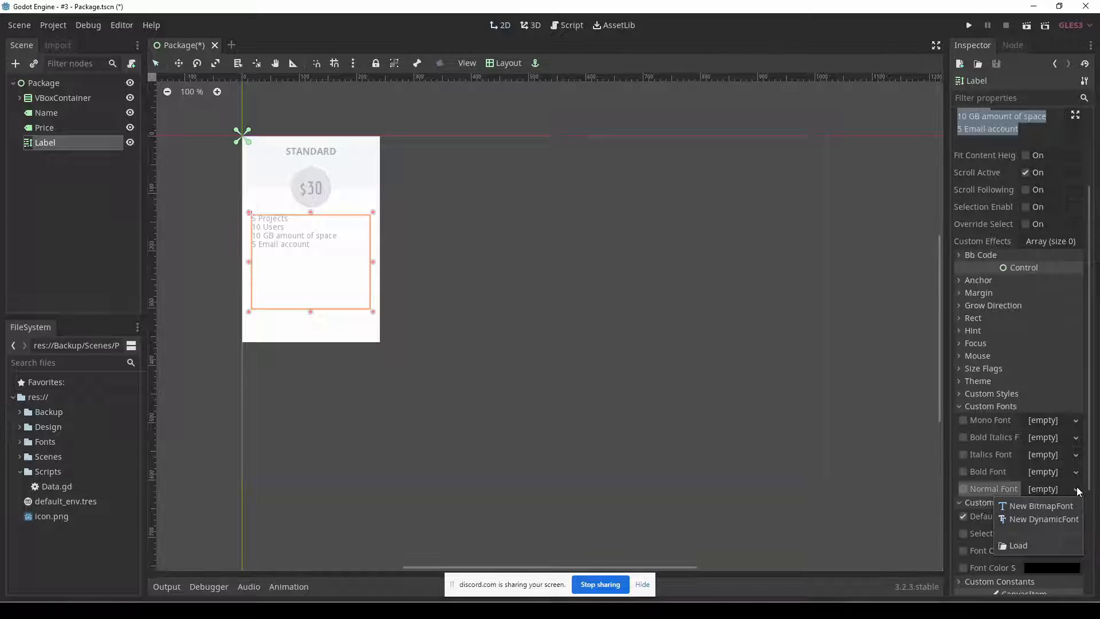
left_click(1046, 519)
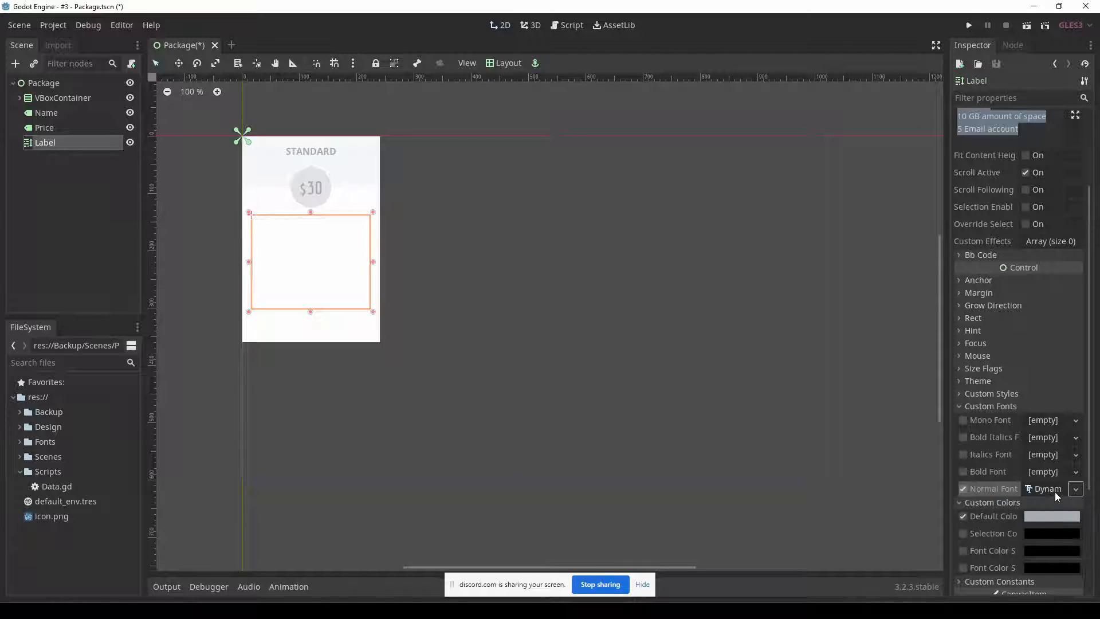
left_click(1054, 491)
Expand the Normal Font's font data, check the first package's feature list font in the Fireworks mockup, and return to Godot.
scroll(1056, 492, "down", 2)
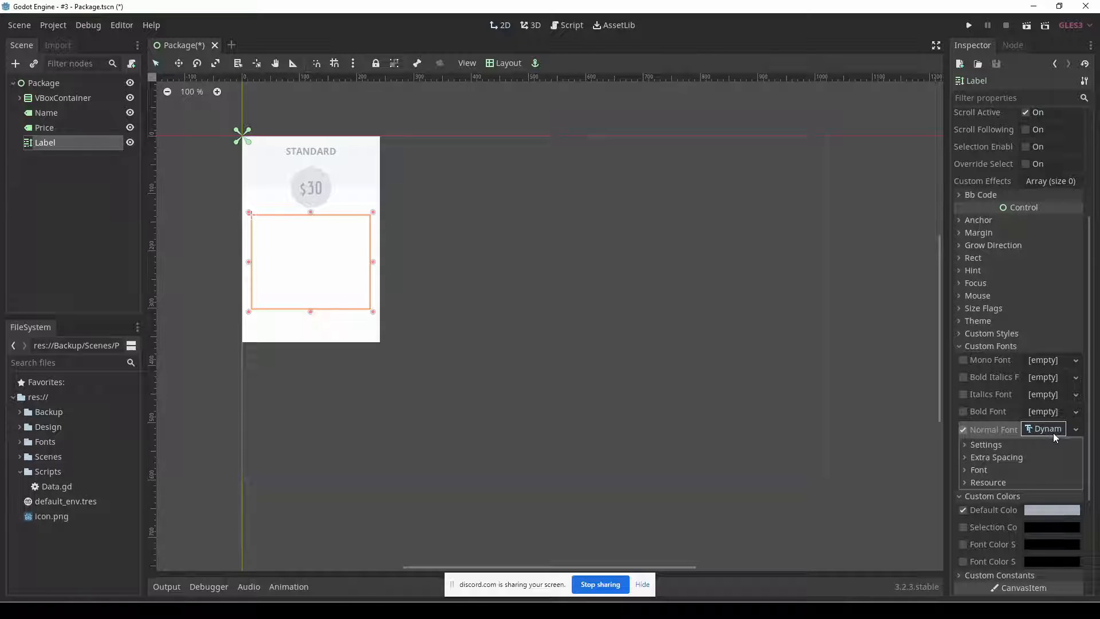
left_click(1029, 469)
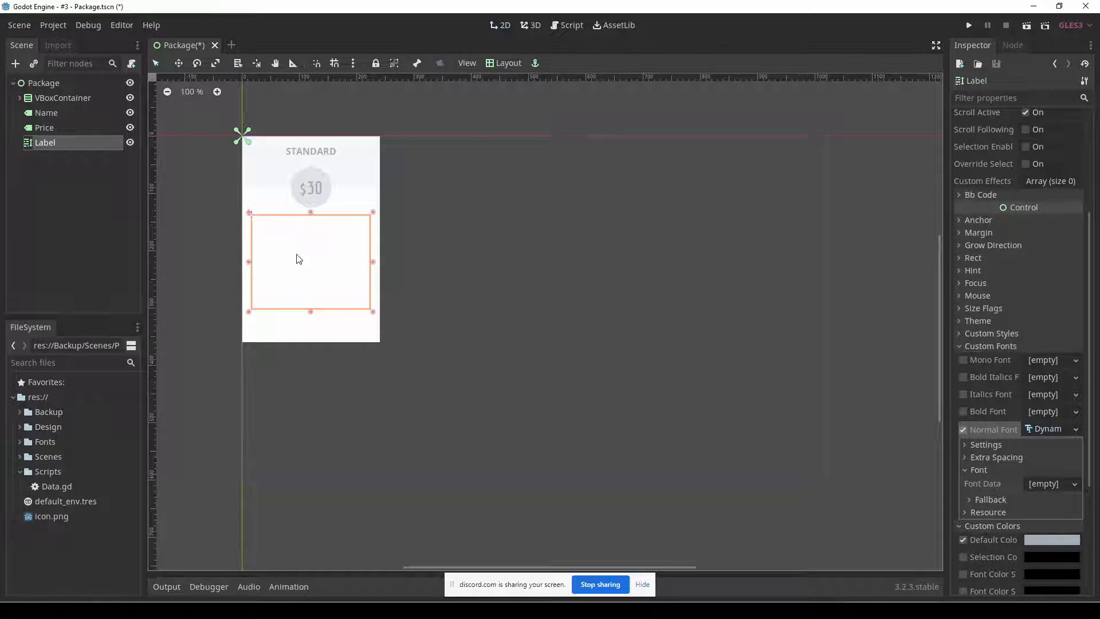
left_click(1065, 485)
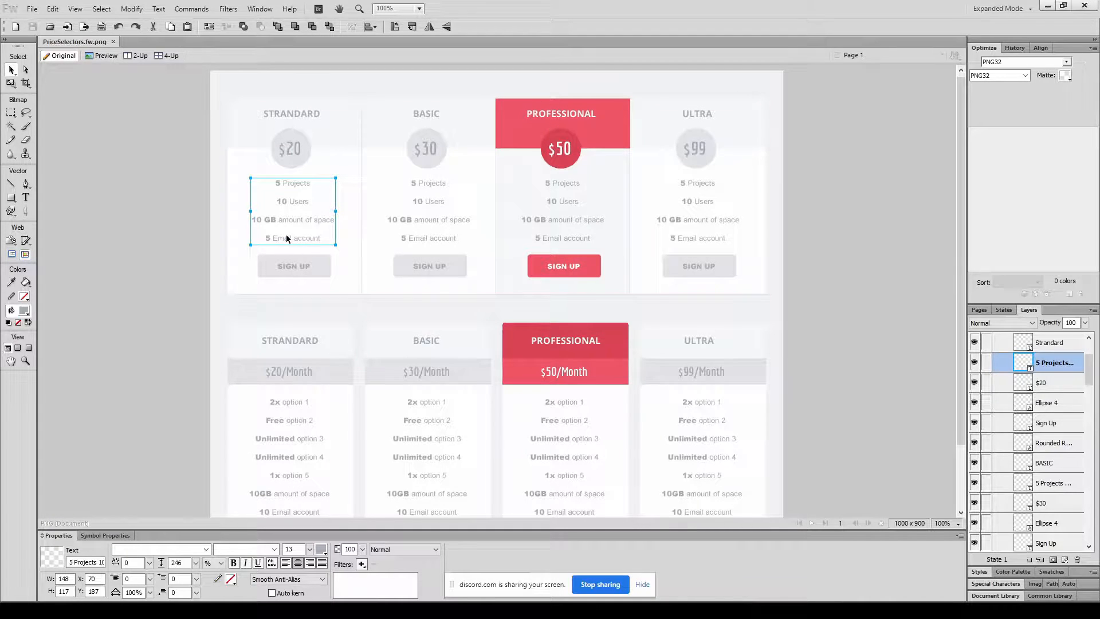
key("t")
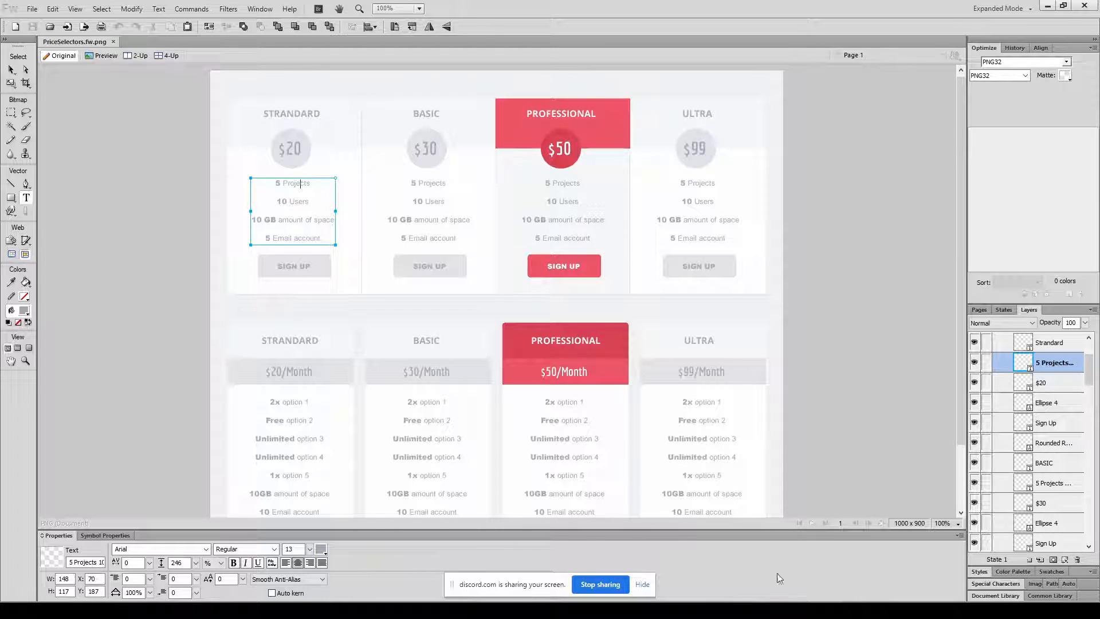
key("alt+Tab")
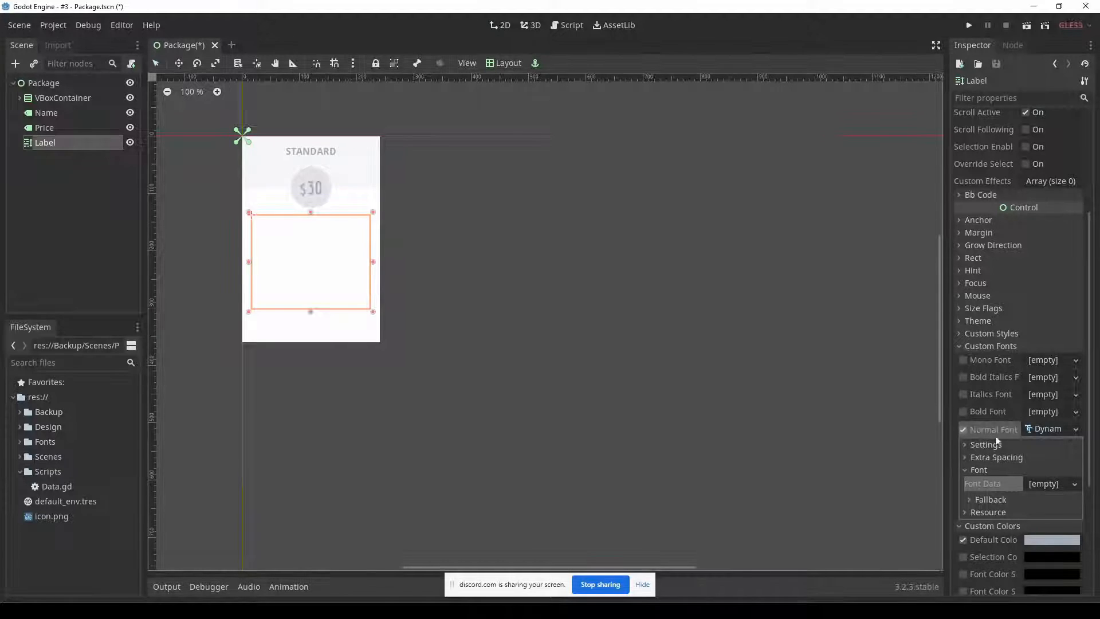
Load OpenSans-Regular.ttf from res://Fonts/open-sans as the Normal Font's font data.
left_click(1061, 483)
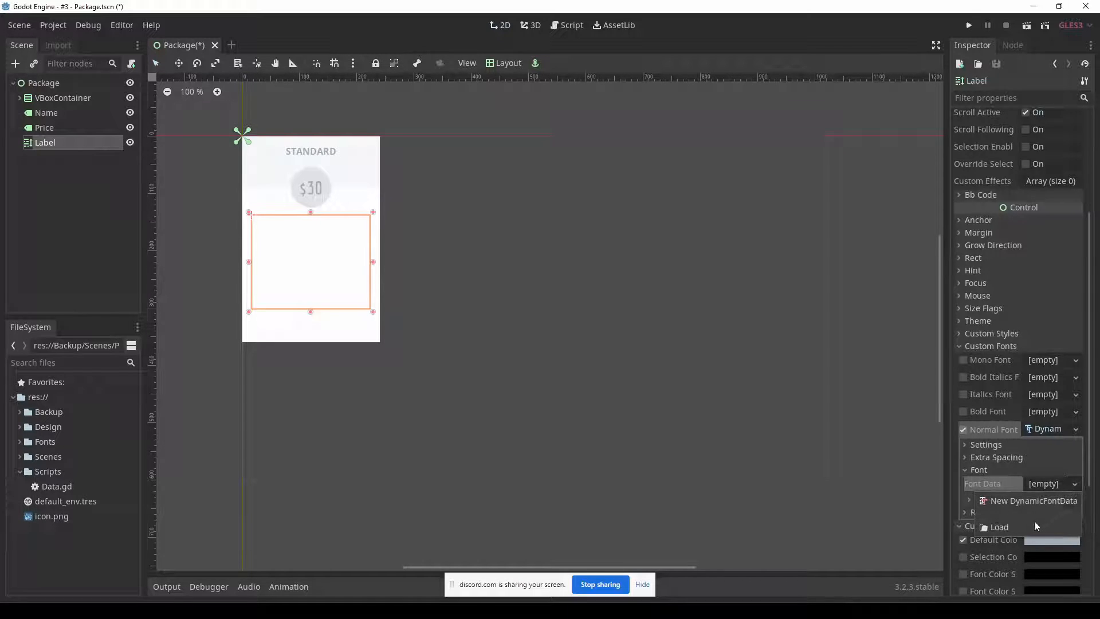
left_click(1028, 525)
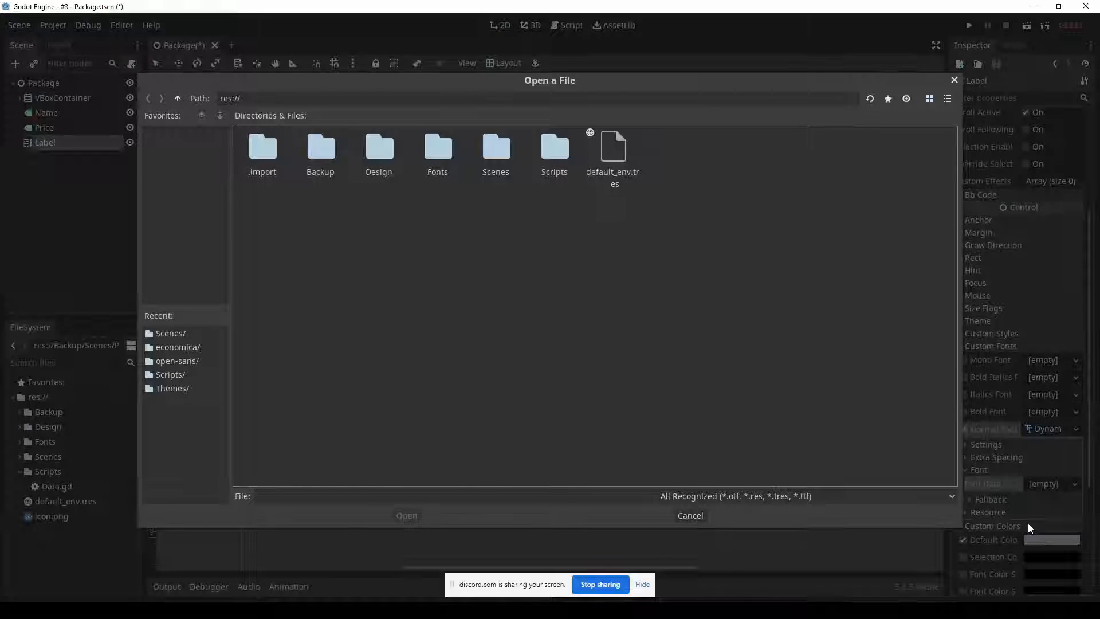
double_click(439, 150)
double_click(328, 152)
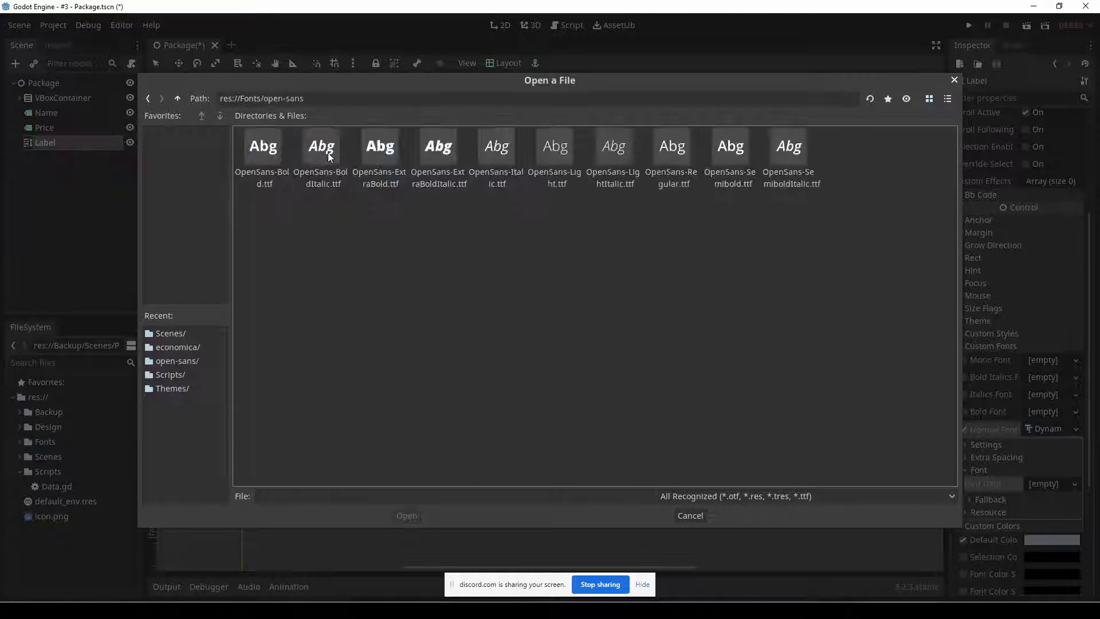
double_click(671, 150)
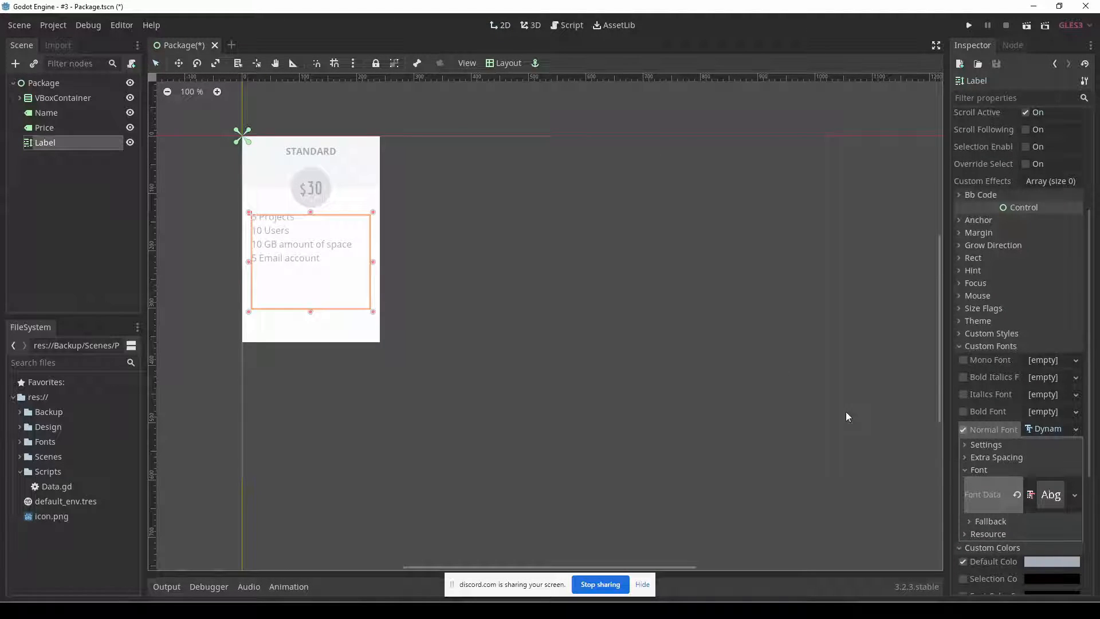
Check the feature list's font size in the Fireworks mockup, return to Godot, and set the Normal Font's size to 14.
left_click(199, 610)
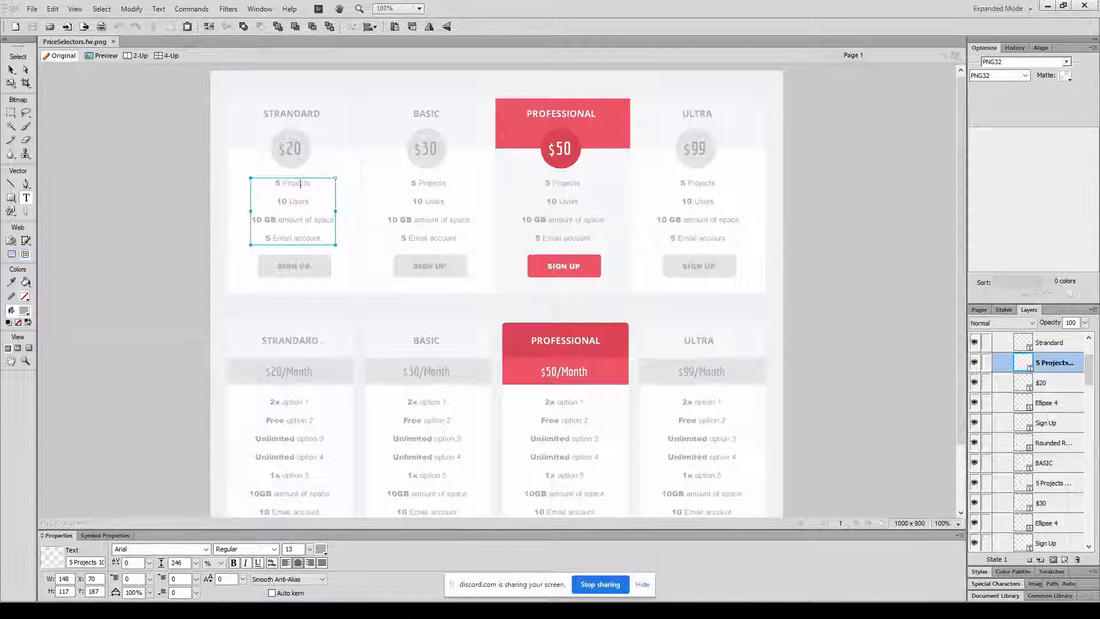
left_click(199, 610)
left_click(1022, 446)
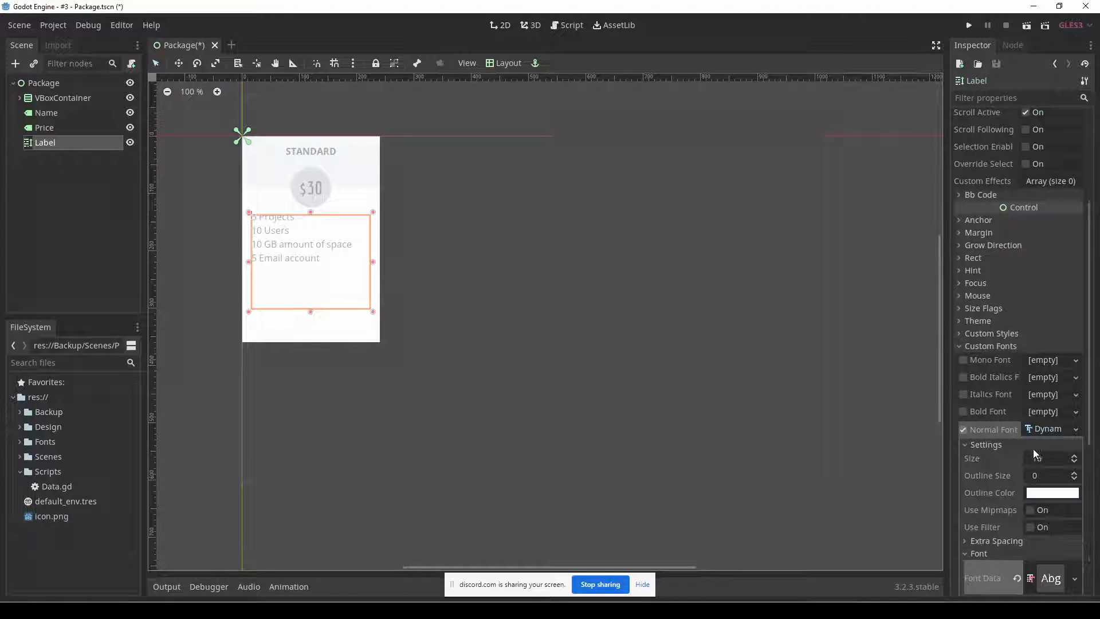
left_click(1075, 461)
left_click(1075, 462)
left_click(1075, 462)
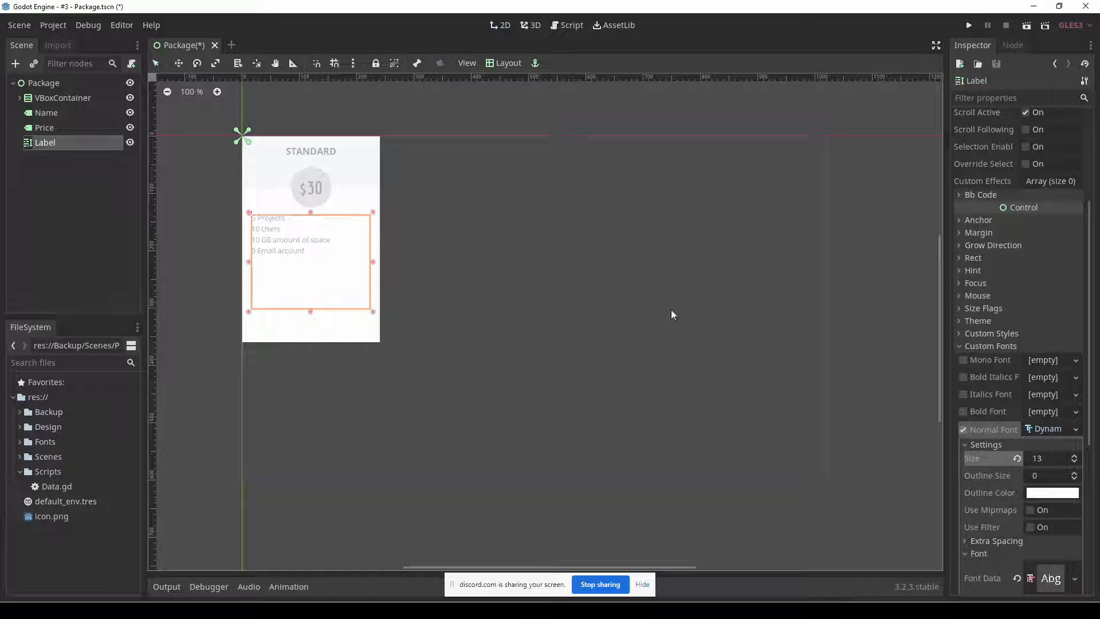
left_click(1075, 456)
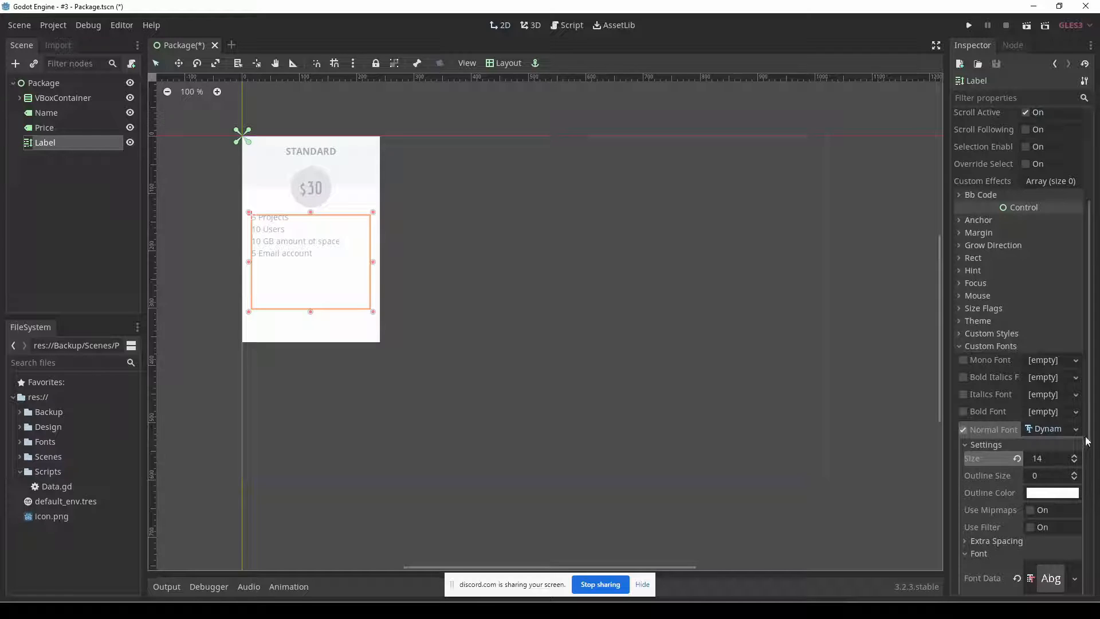
left_click(1056, 429)
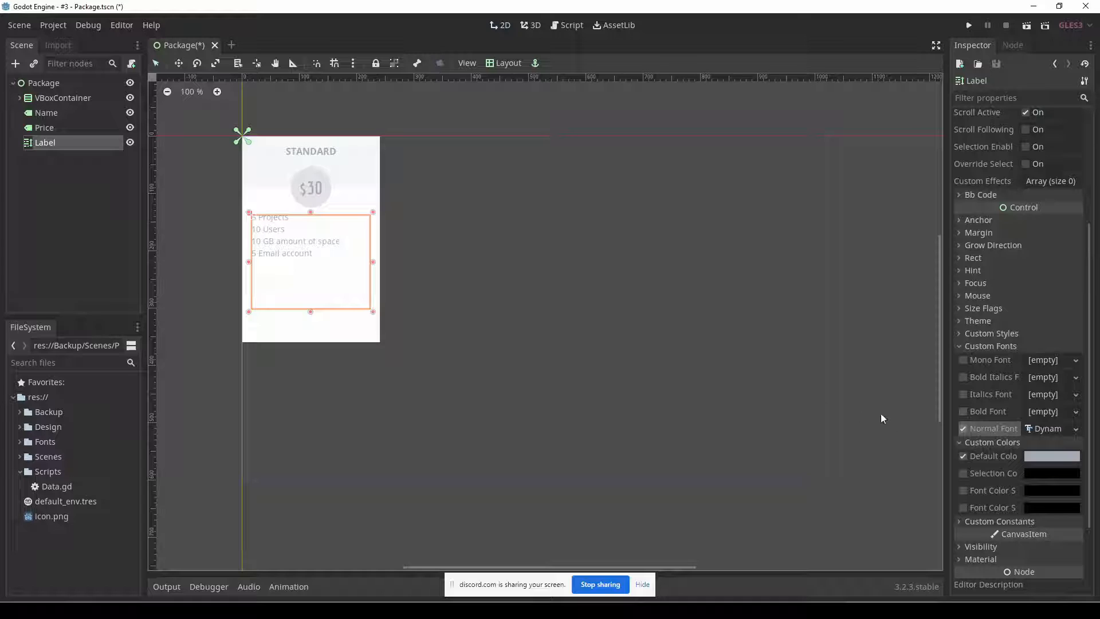
Assign a new DynamicFont to the feature list's Bold Font and expand the font's properties.
left_click(1075, 411)
left_click(1055, 442)
left_click(1046, 413)
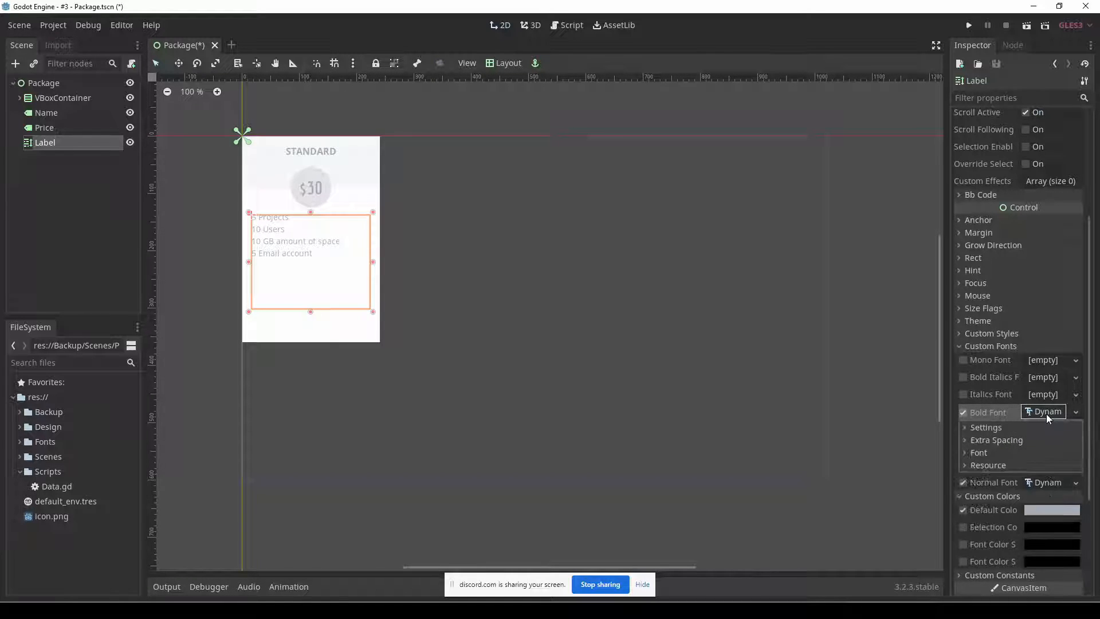
Load OpenSans-Bold.ttf from res://Fonts/open-sans as the Bold Font's font data.
left_click(1027, 450)
left_click(1075, 466)
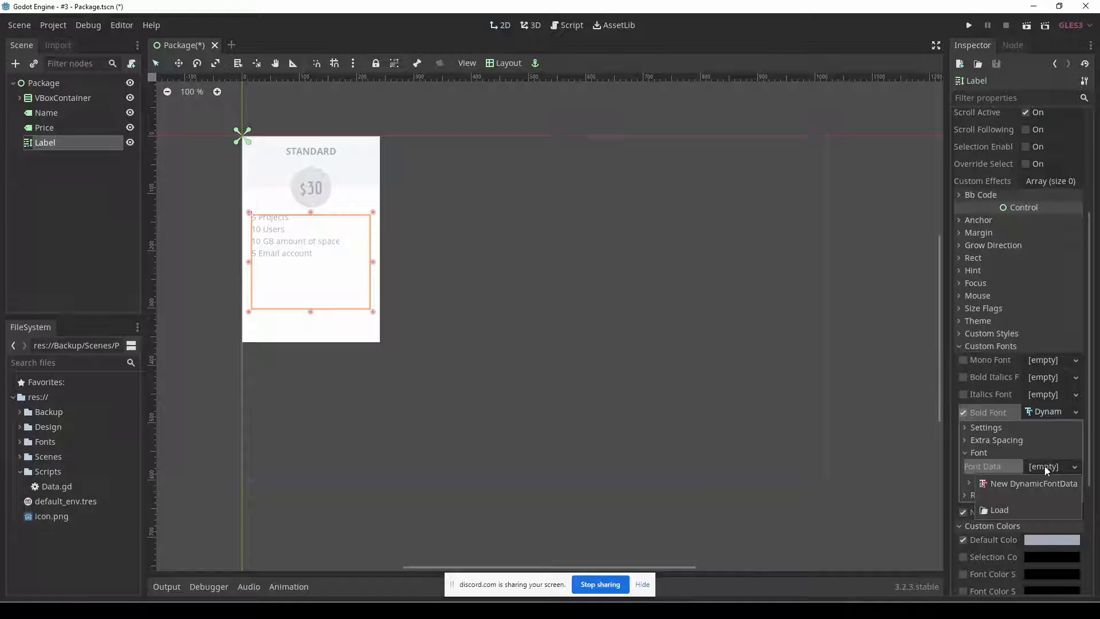
left_click(1016, 510)
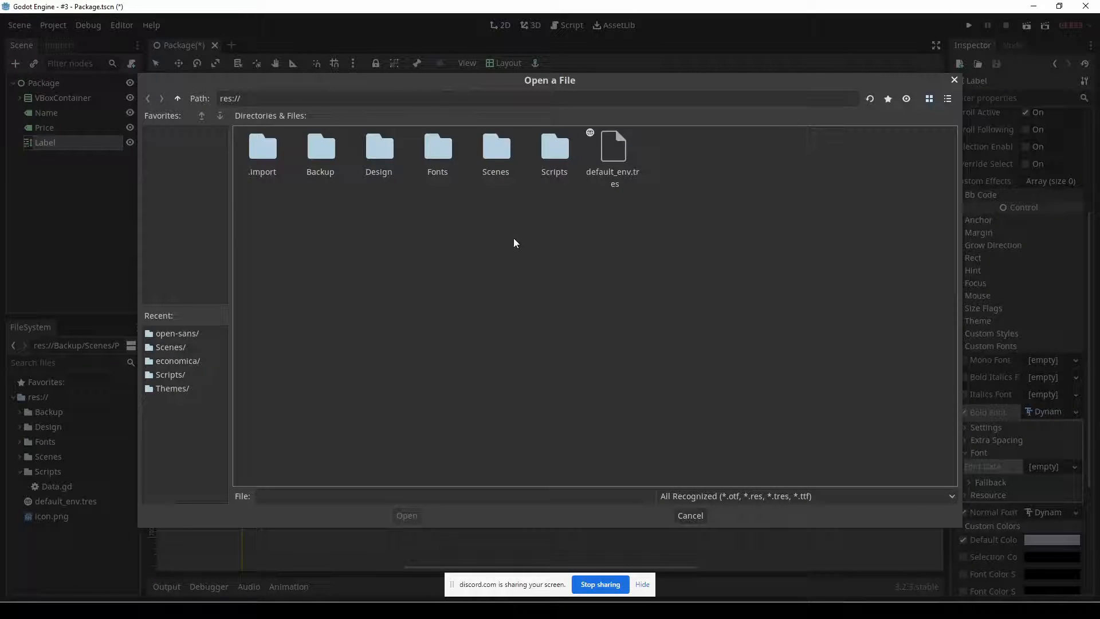
double_click(437, 150)
left_click(322, 152)
double_click(322, 151)
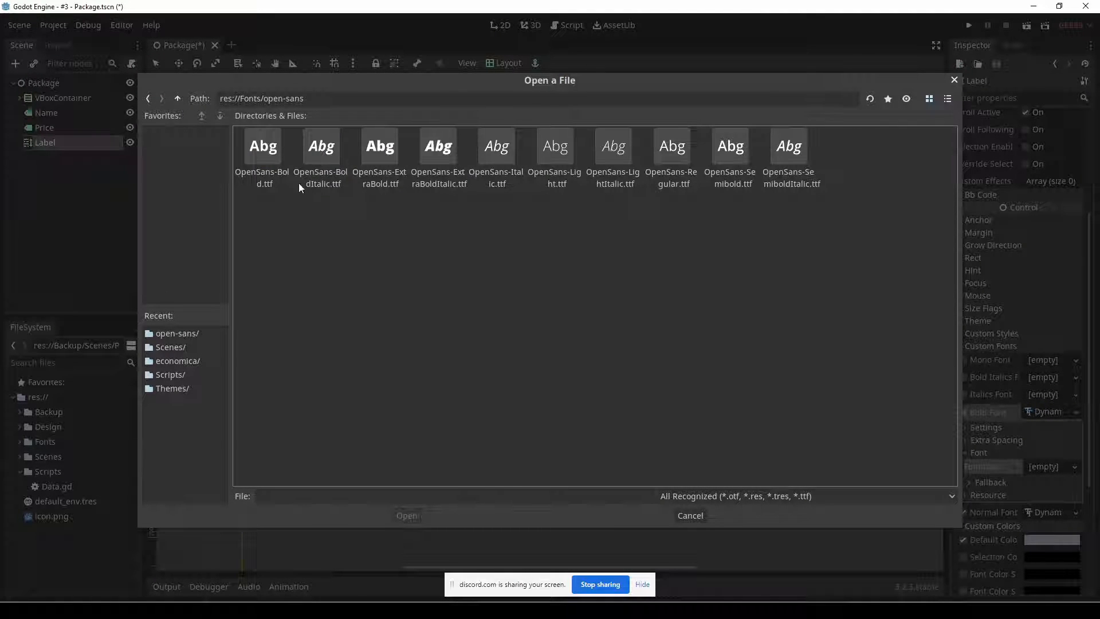
double_click(255, 154)
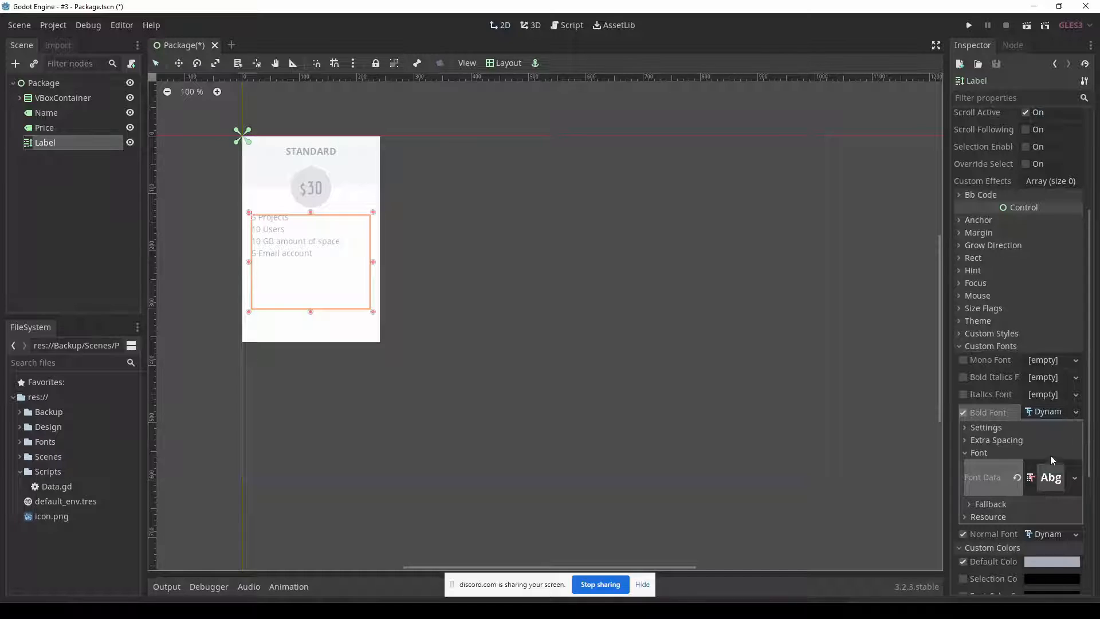
Cut the complete four-line feature list out of the RichTextLabel's plain Text property.
scroll(1093, 476, "down", 3)
left_click_drag(1091, 473, 1091, 476)
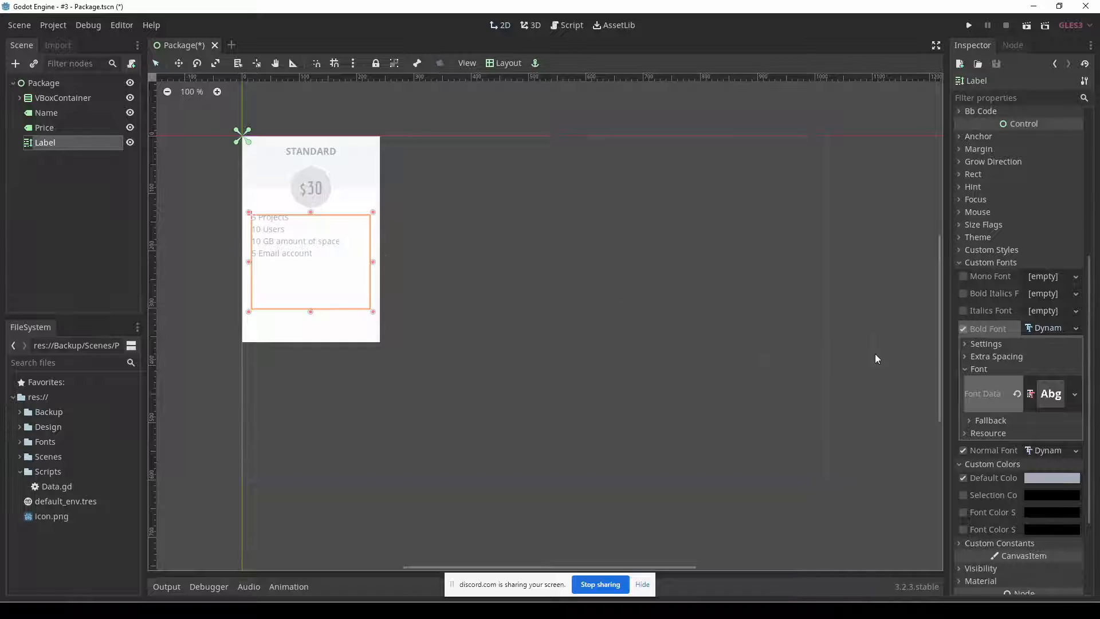
left_click_drag(1089, 289, 1090, 145)
left_click(1021, 229)
left_click_drag(1021, 230, 958, 190)
left_click(969, 191)
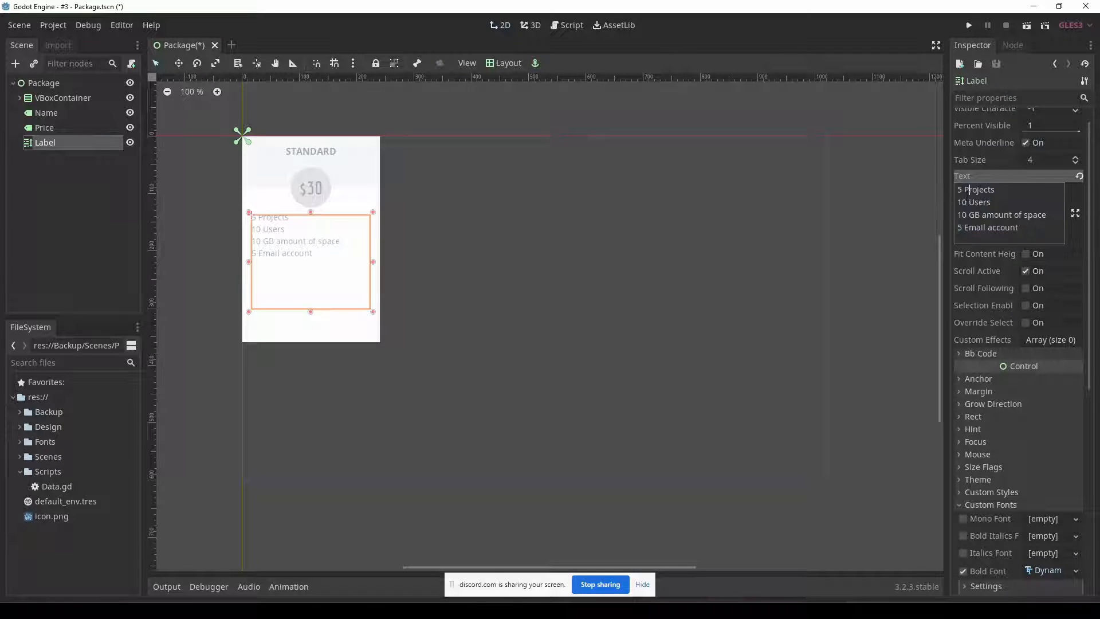
left_click_drag(957, 190, 963, 190)
left_click_drag(1019, 228, 948, 191)
key("ctrl+c")
left_click(1019, 227)
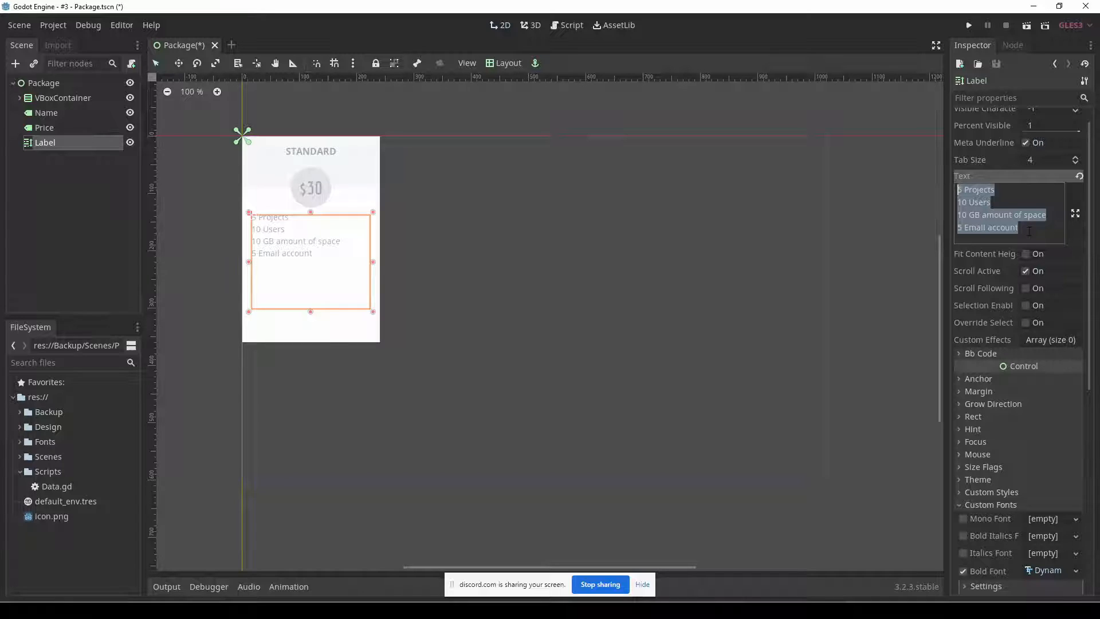
key("BackSpace")
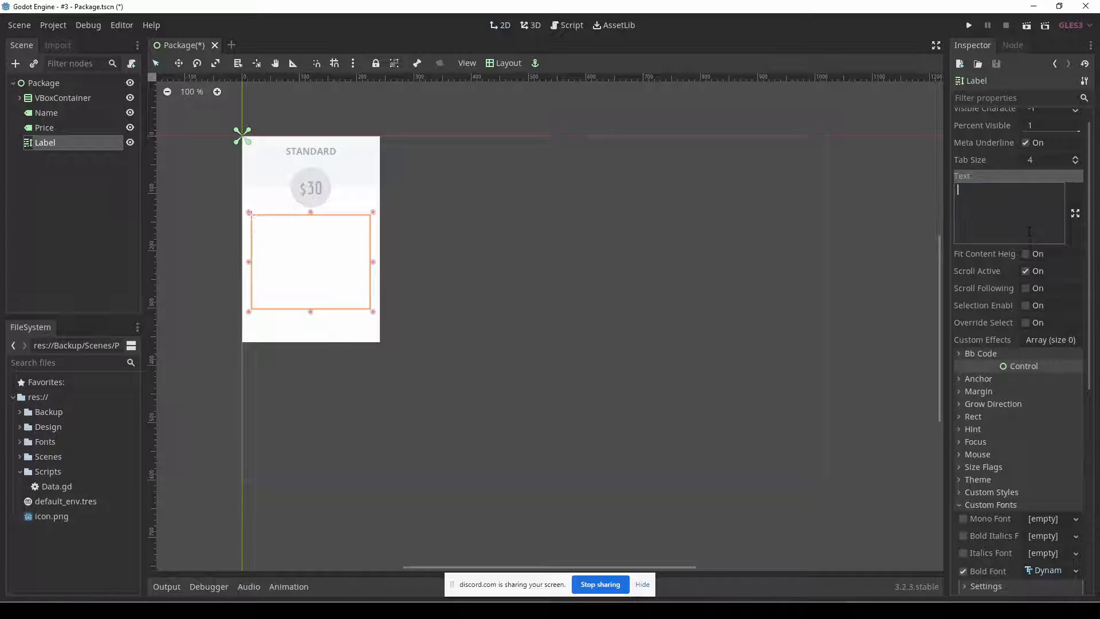
Expand the label's Bb Code section and paste the four-line feature list into its Text property.
left_click(981, 354)
left_click(993, 405)
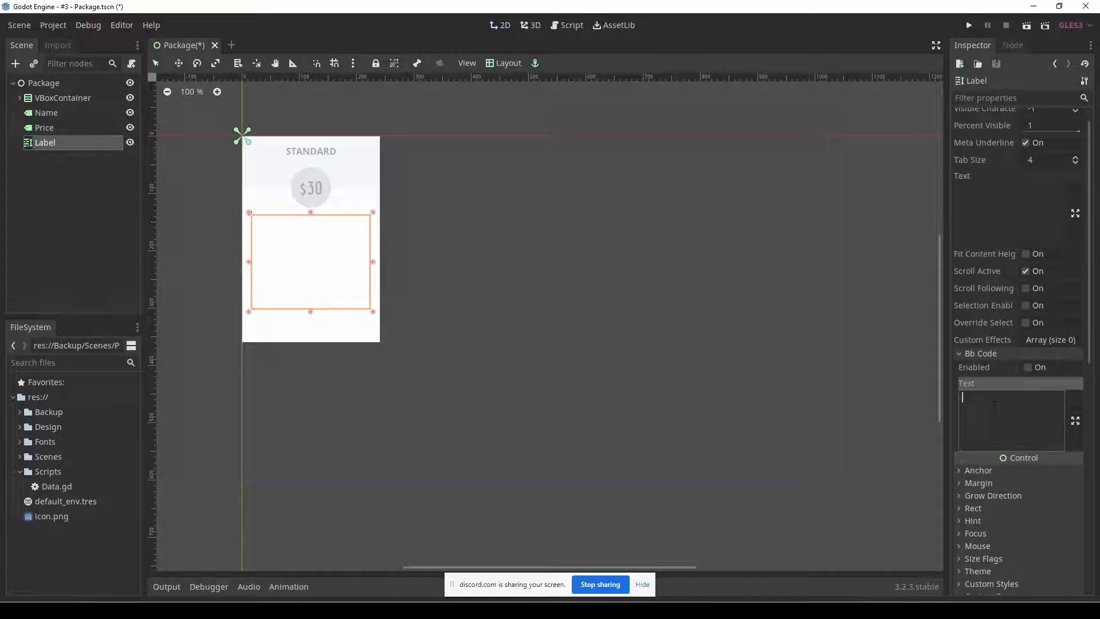
key("ctrl+v")
Wrap the 5 of "5 Projects" in [b] and [/b] tags and enable BBCode for the label.
left_click(963, 397)
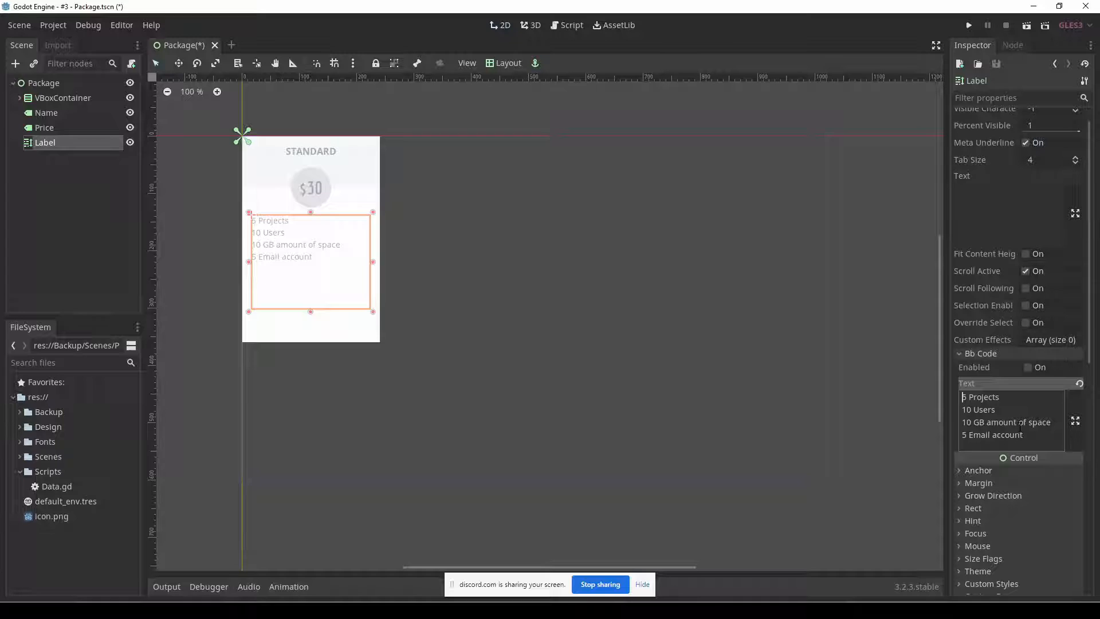
type("[b]")
key("Right")
type("[/b]")
key("Left")
key("Left")
key("shift+Left")
left_click(1027, 368)
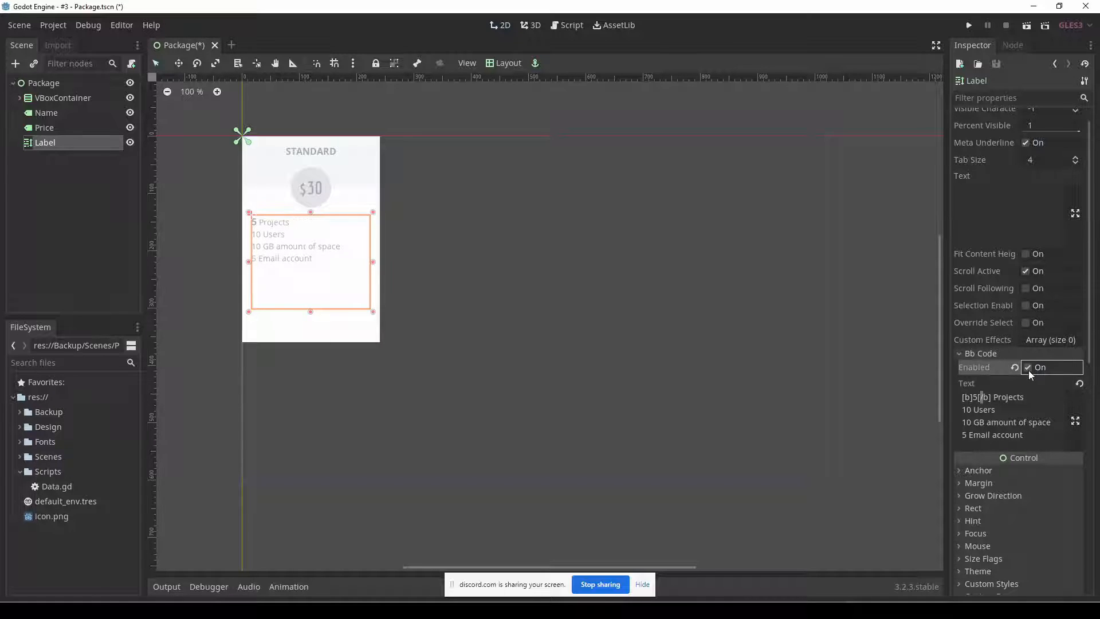
Copy the first line's bold tags onto the "Users" line of the BBCode text so that it reads "[b]10[/b] Users".
left_click(989, 397)
double_click(976, 397)
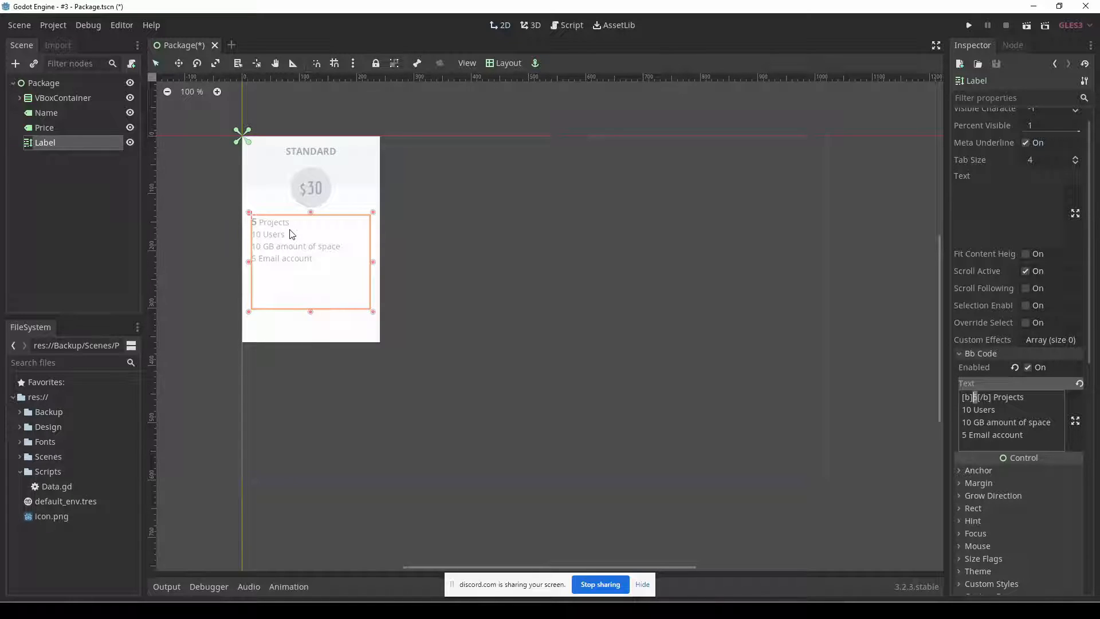
left_click(973, 410)
left_click_drag(992, 397, 962, 397)
key("ctrl+c")
double_click(967, 410)
key("ctrl+v")
key("Delete")
key("BackSpace")
type("10")
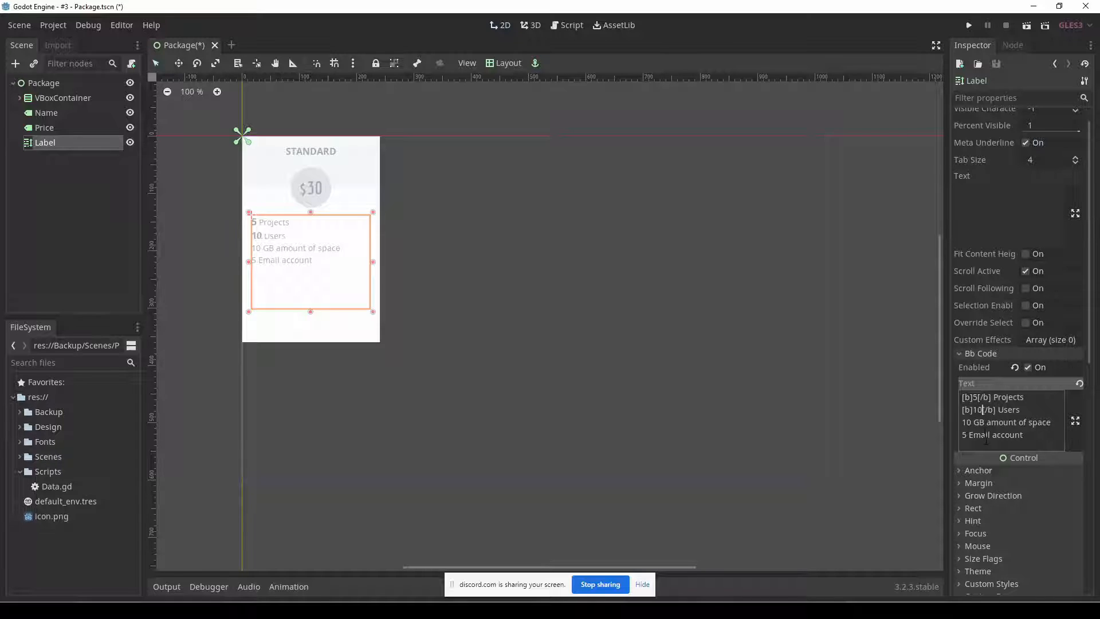
Paste bold tags at the start of the "amount of space" line and edit it to read "[b]10 GB[/b] amount of space".
left_click(984, 422)
left_click(963, 423)
key("ctrl+v")
left_click_drag(1014, 423, 994, 423)
key("BackSpace")
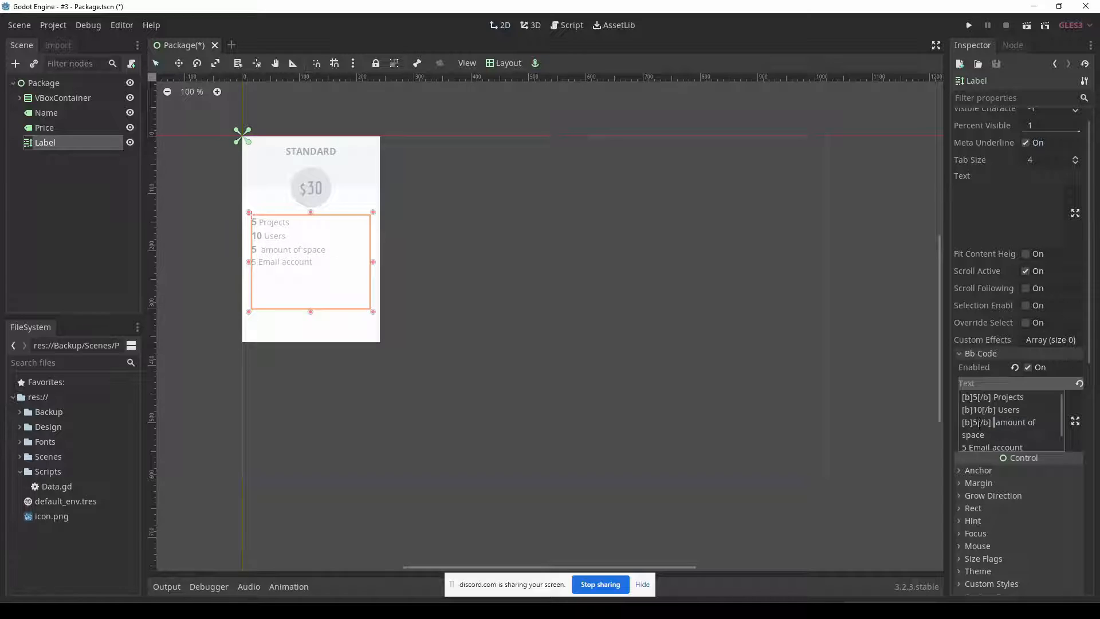
double_click(976, 422)
type("10 GB")
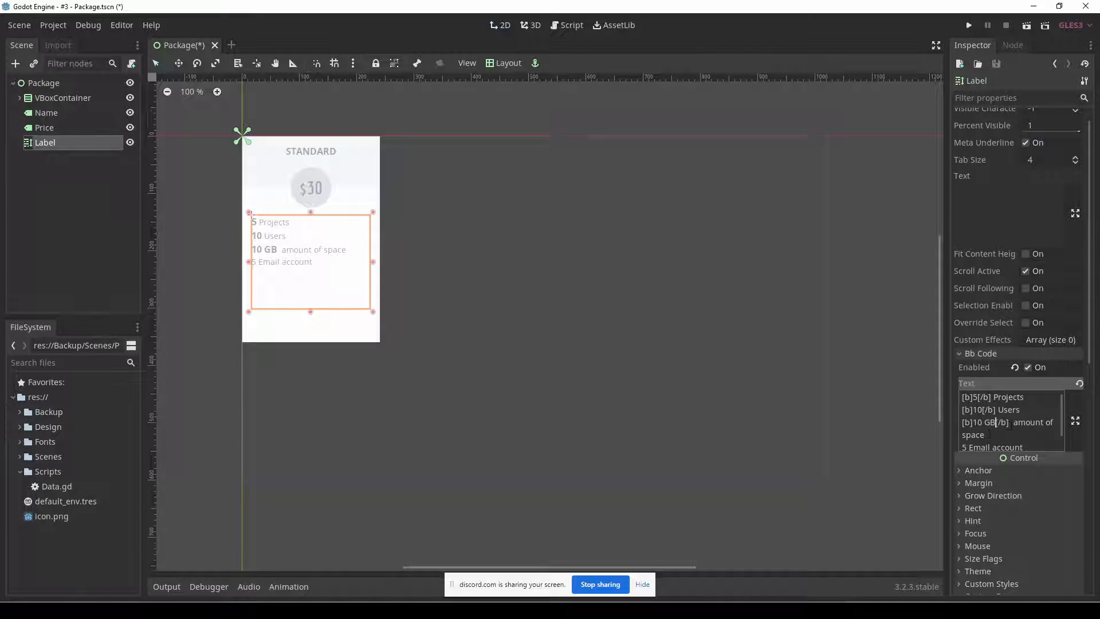
Make the last line "[b]5[/b] Email account" and remove the extra space before "amount of space" in the BBCode text.
left_click_drag(1008, 423, 968, 387)
scroll(965, 441, "down", 2)
key("ctrl+v")
left_click(983, 388)
key("BackSpace")
key("BackSpace")
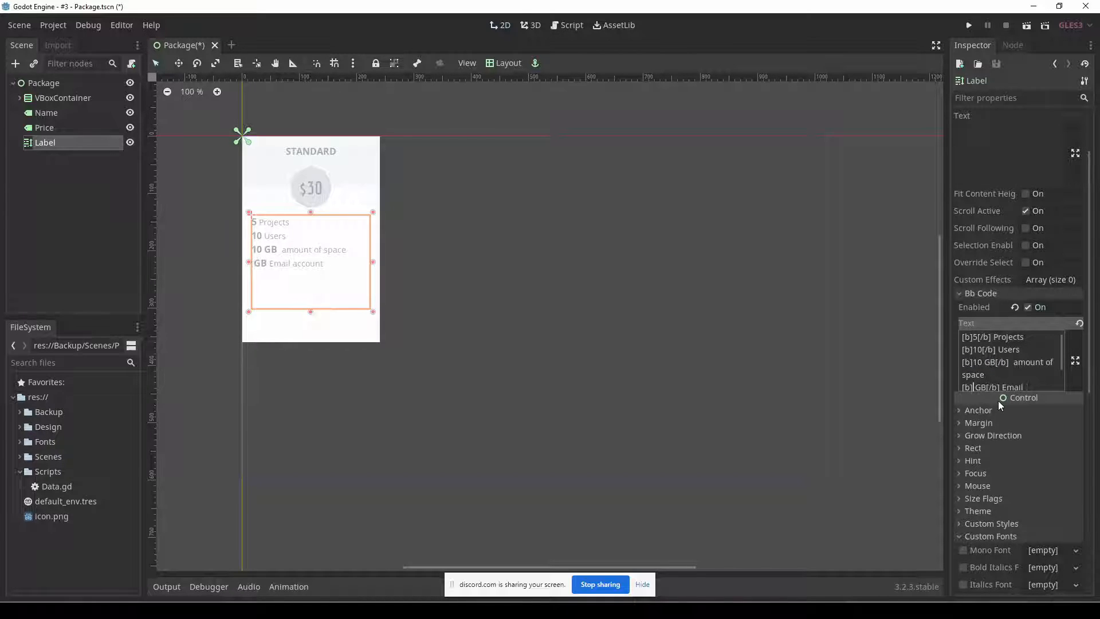
key("Delete")
key("Delete")
type("5")
left_click(1012, 362)
key("BackSpace")
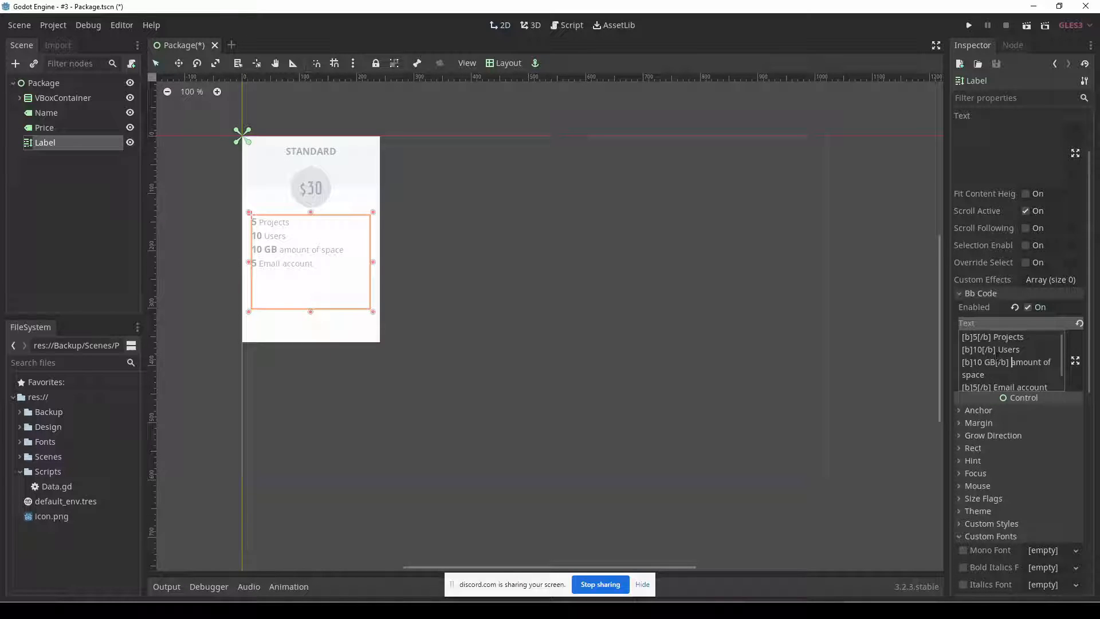
Open the BBCode text in the enlarged editor and insert a [center] tag on its own line above the feature list.
scroll(1046, 281, "up", 1)
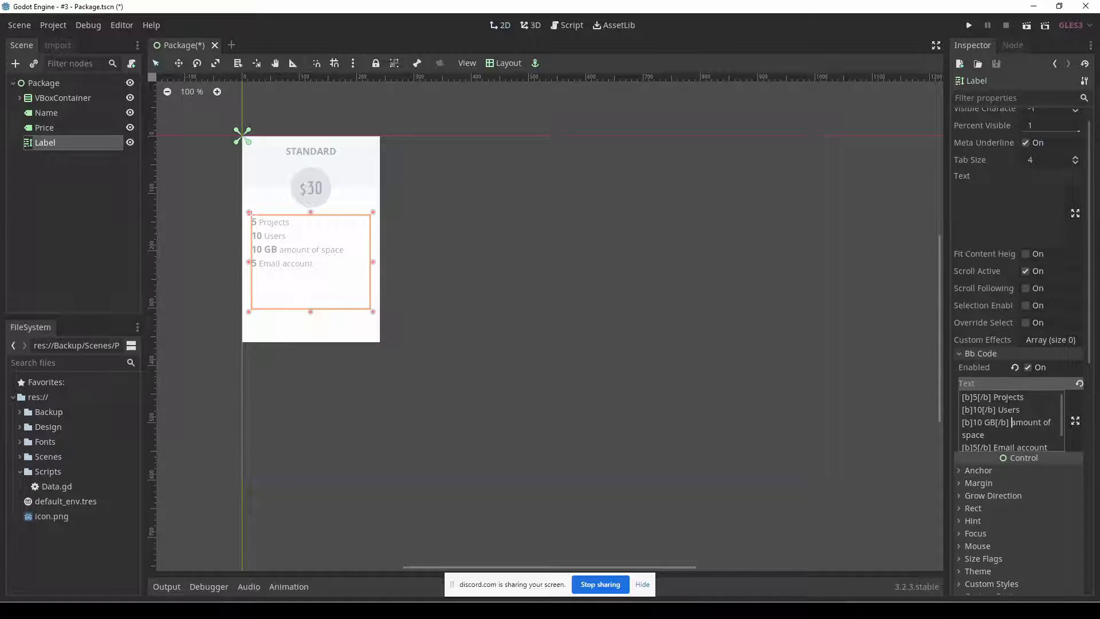
scroll(1020, 436, "down", 1)
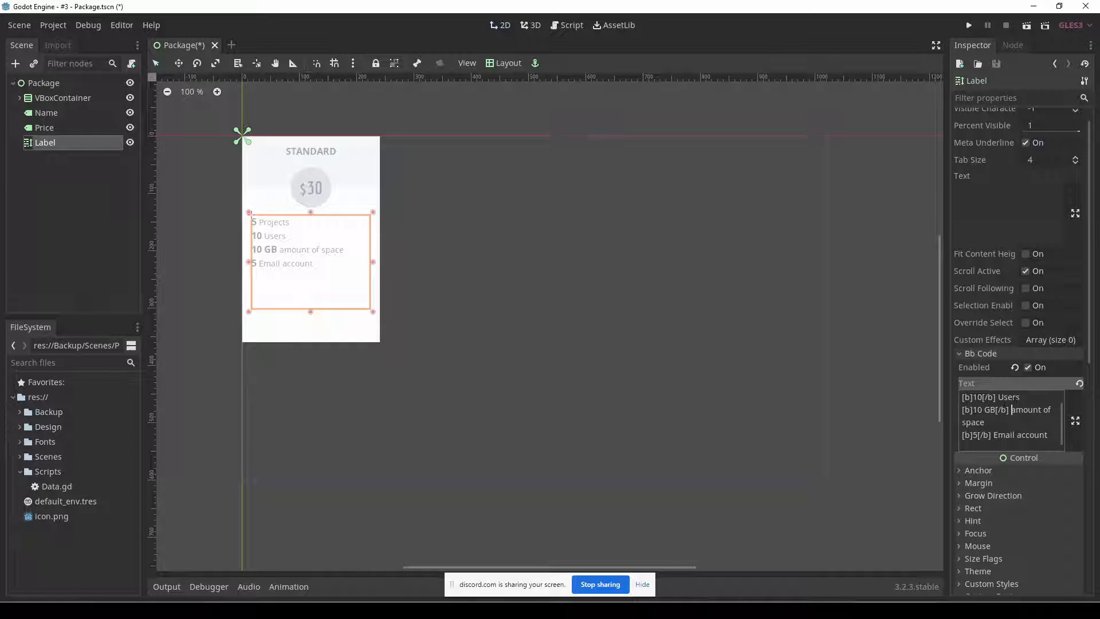
left_click(1075, 421)
left_click_drag(438, 89, 666, 138)
left_click(697, 280)
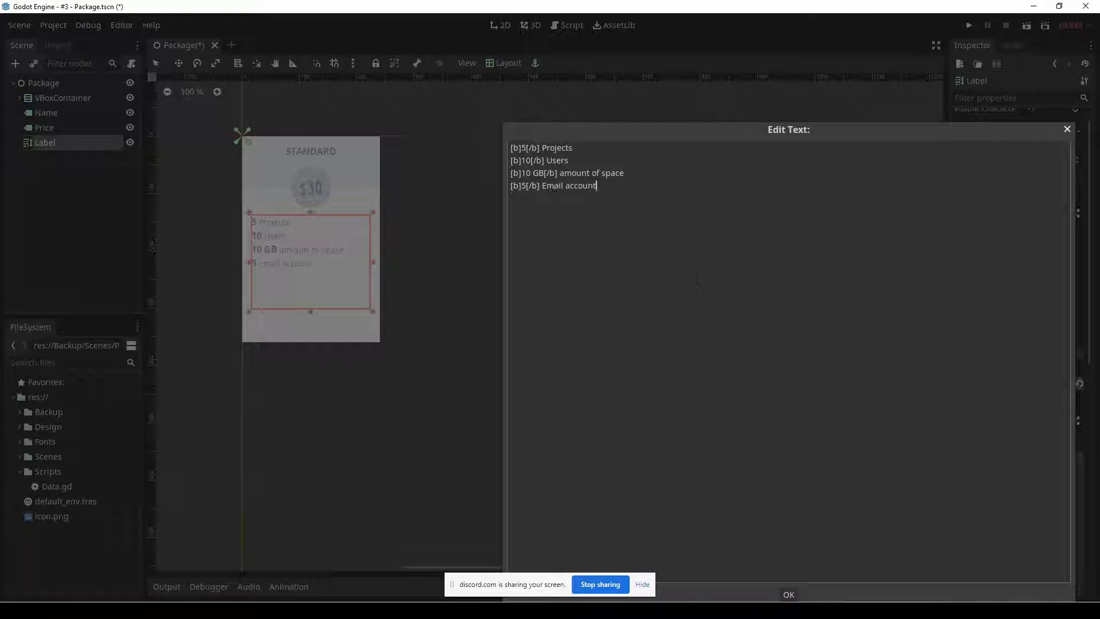
key("Up")
key("Up")
key("Up")
key("Return")
key("Up")
type("[center]")
Add a [/center] tag on a new line below "Email account" and close the enlarged text editor.
left_click(699, 281)
key("Return")
type("[/center]")
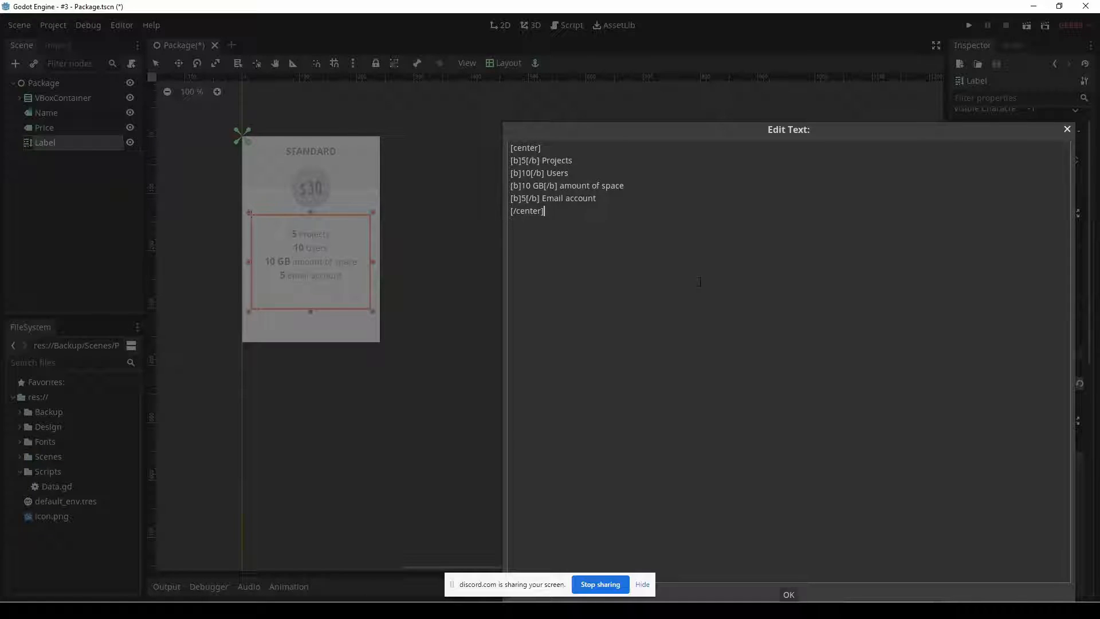
key("Escape")
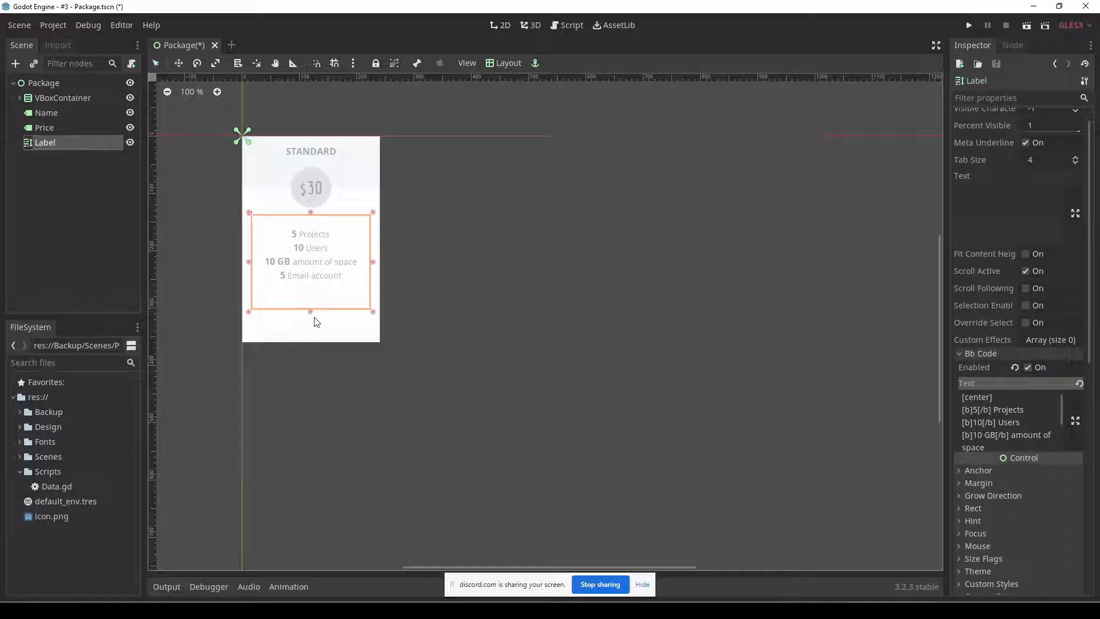
Shorten the feature-list label slightly and set its Line Separation custom constant to 4.
mouse_move(310, 311)
left_mouse_down()
mouse_move(309, 295)
mouse_move(310, 309)
left_mouse_up()
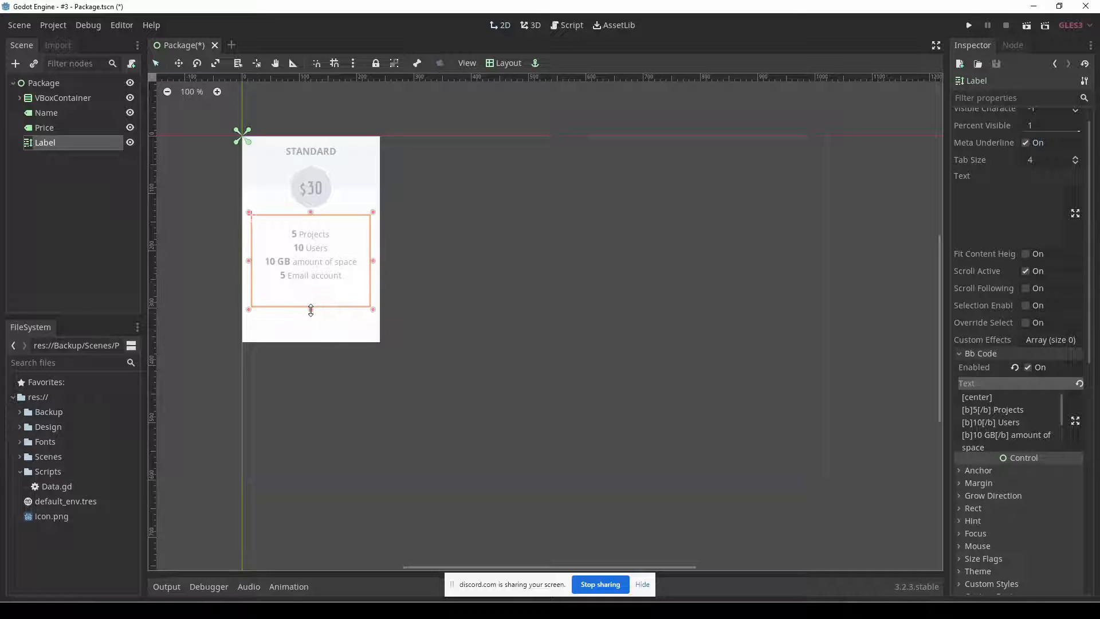
scroll(1016, 495, "down", 6)
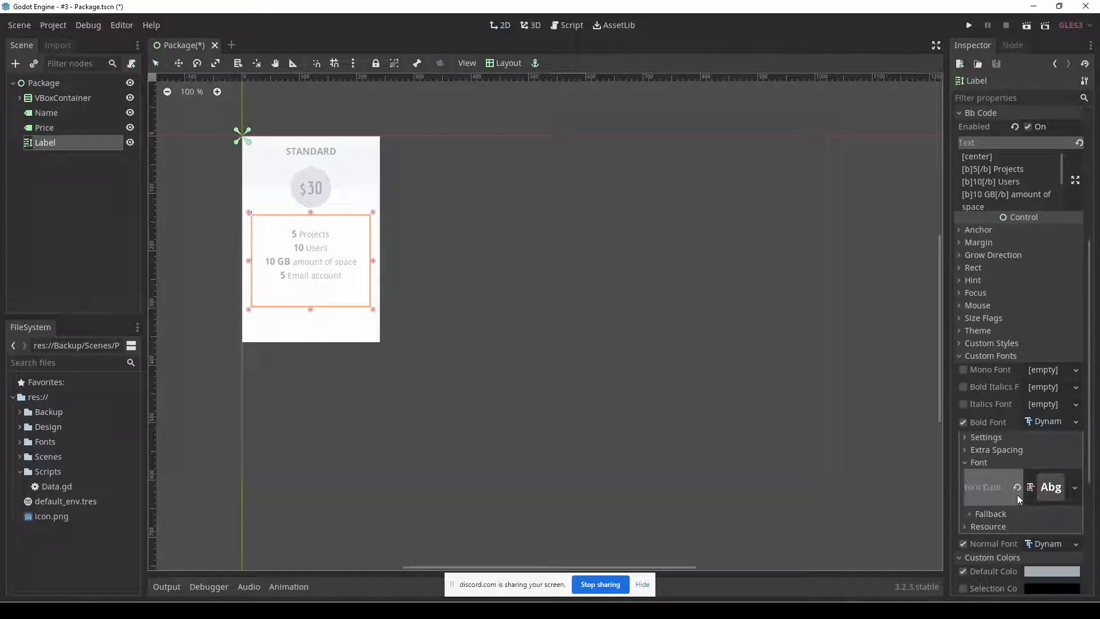
left_click(1006, 236)
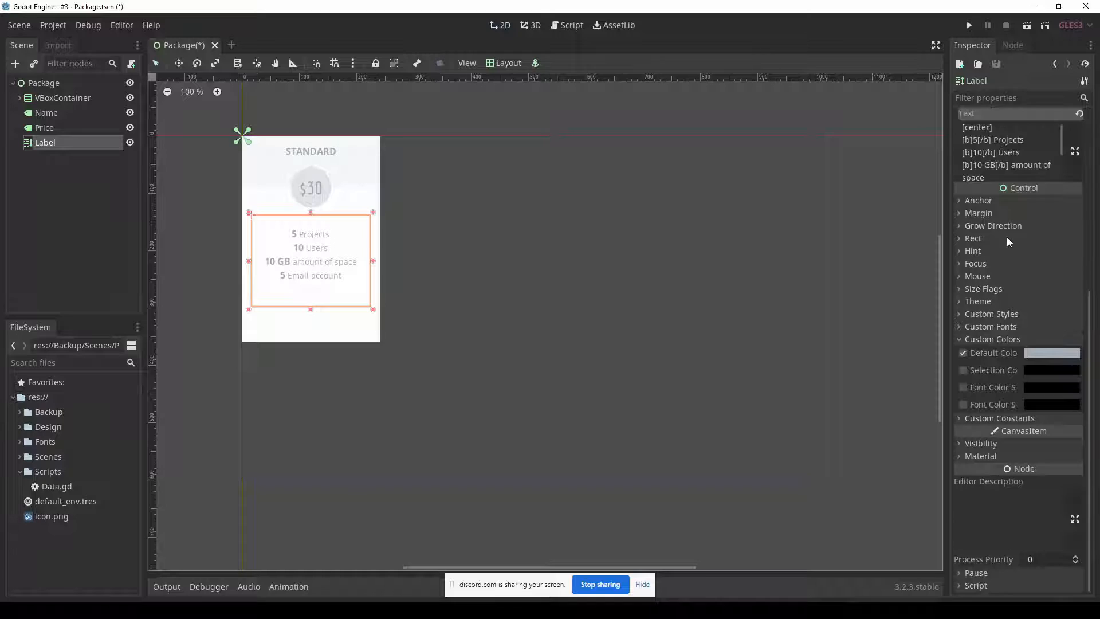
left_click(1010, 341)
left_click(1013, 418)
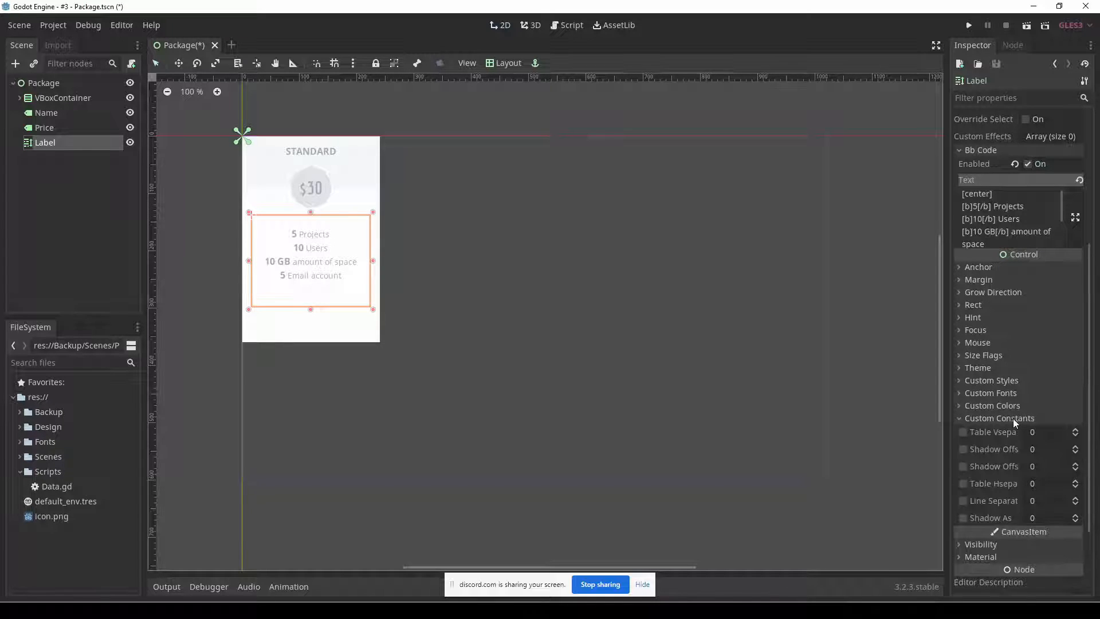
left_click(1075, 499)
left_click(1076, 499)
left_click(1075, 499)
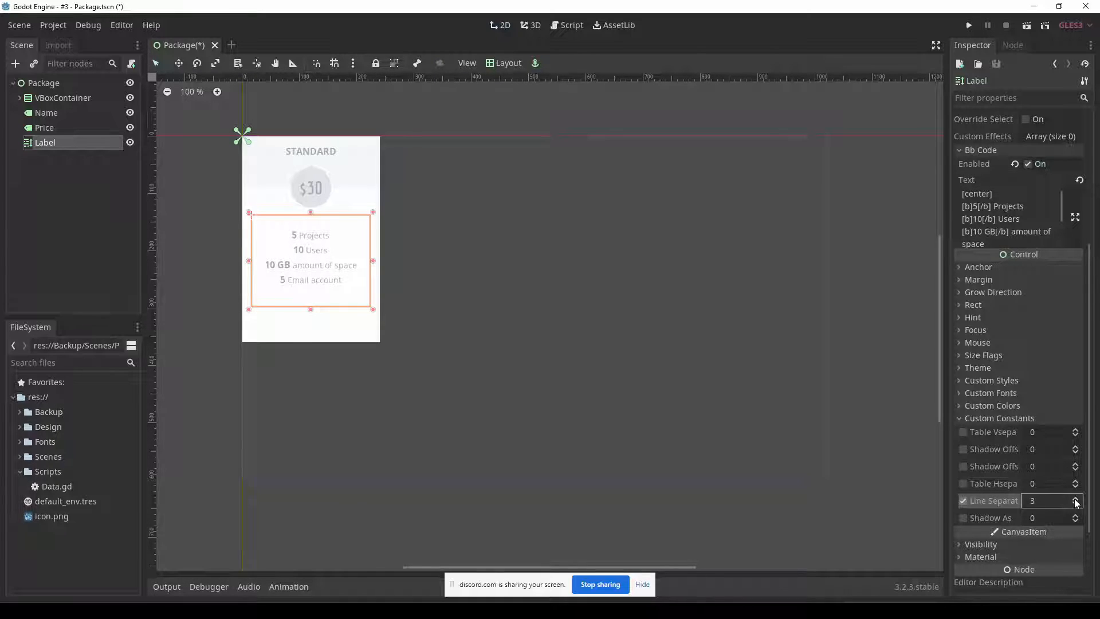
left_click(1075, 499)
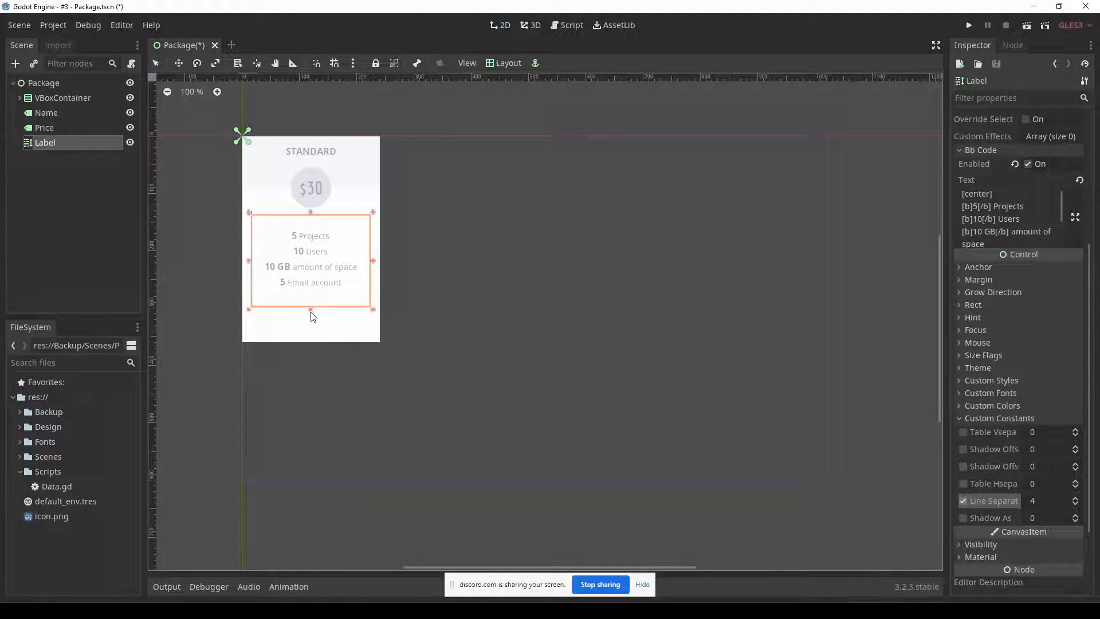
mouse_move(311, 310)
left_mouse_down()
mouse_move(310, 295)
mouse_move(313, 310)
left_mouse_up()
Reopen the enlarged BBCode editor and remove the line break after [center] so it shares the "Projects" line.
left_click(1075, 222)
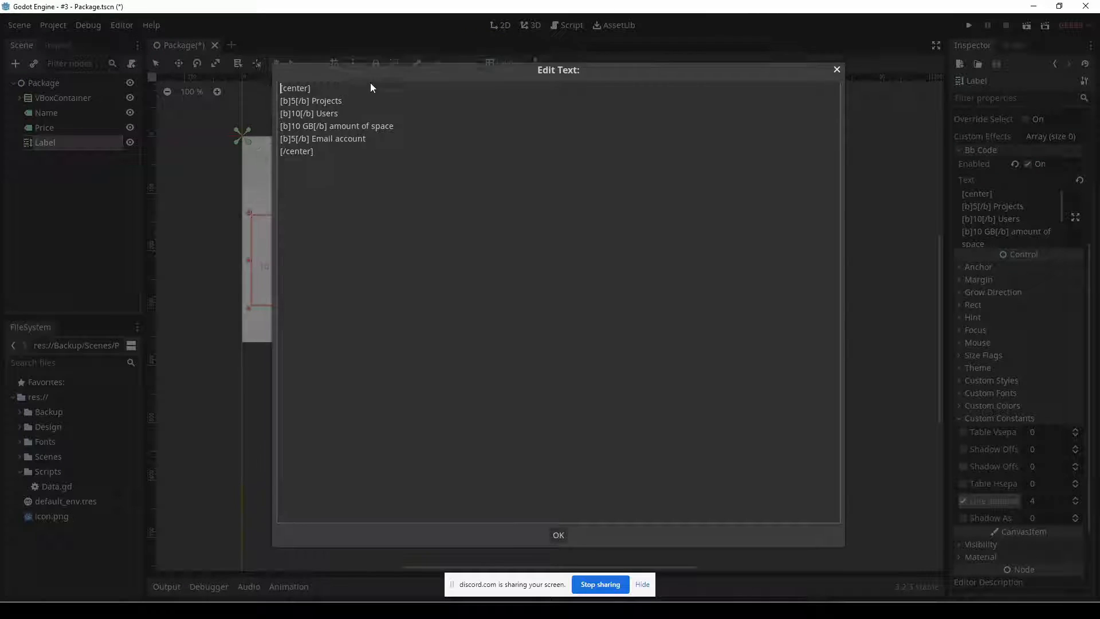
left_click_drag(359, 77, 573, 145)
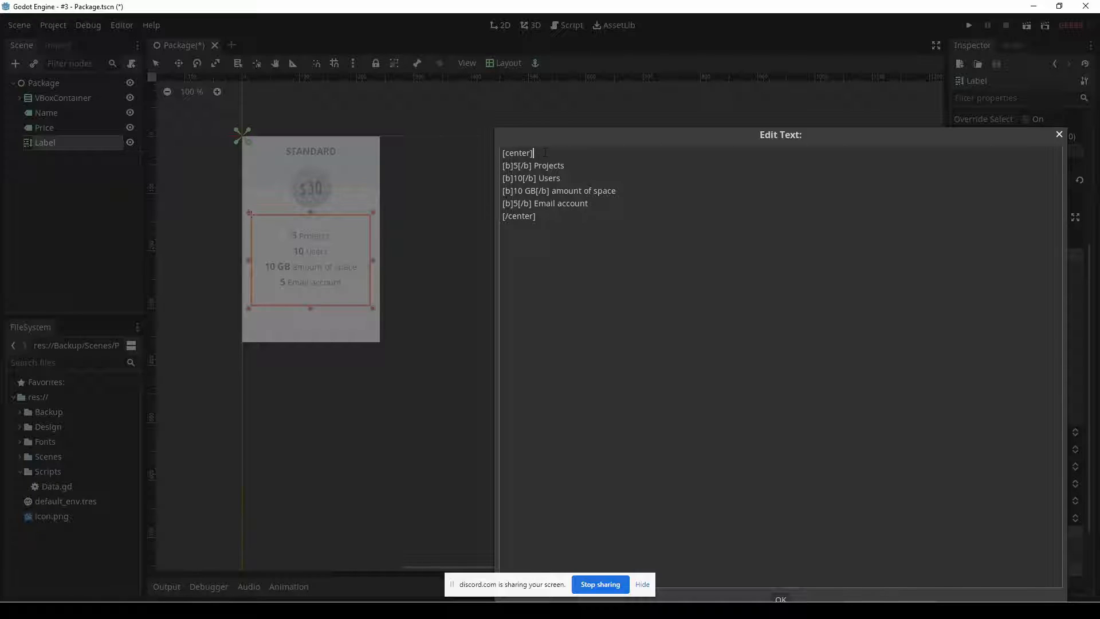
key("Delete")
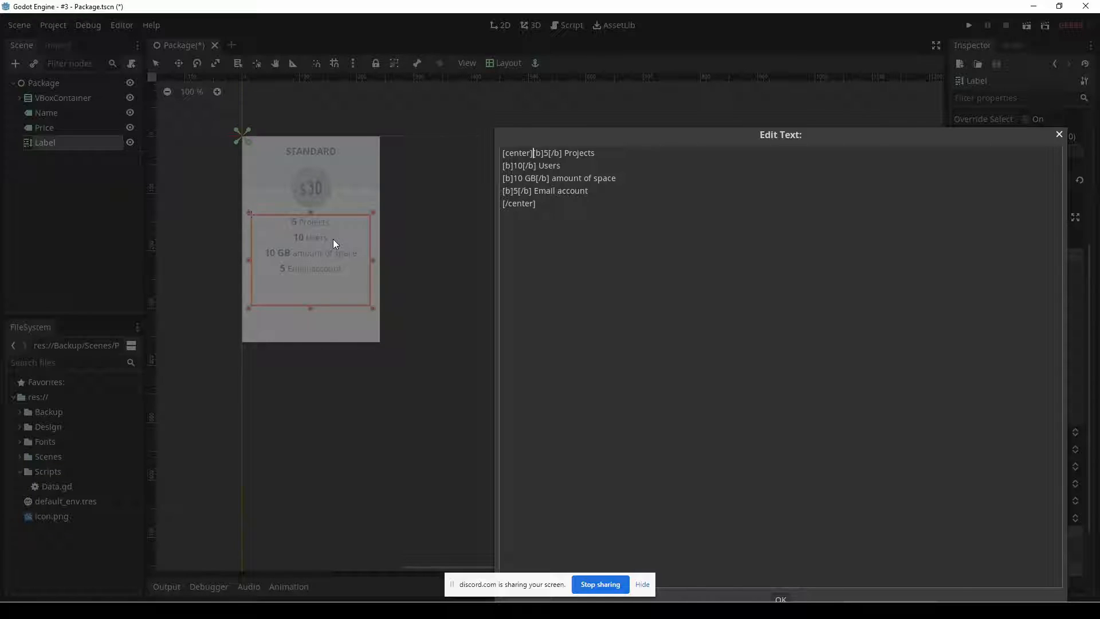
Reinsert and remove the line break after [center] twice to compare the list's vertical position in the label.
key("Return")
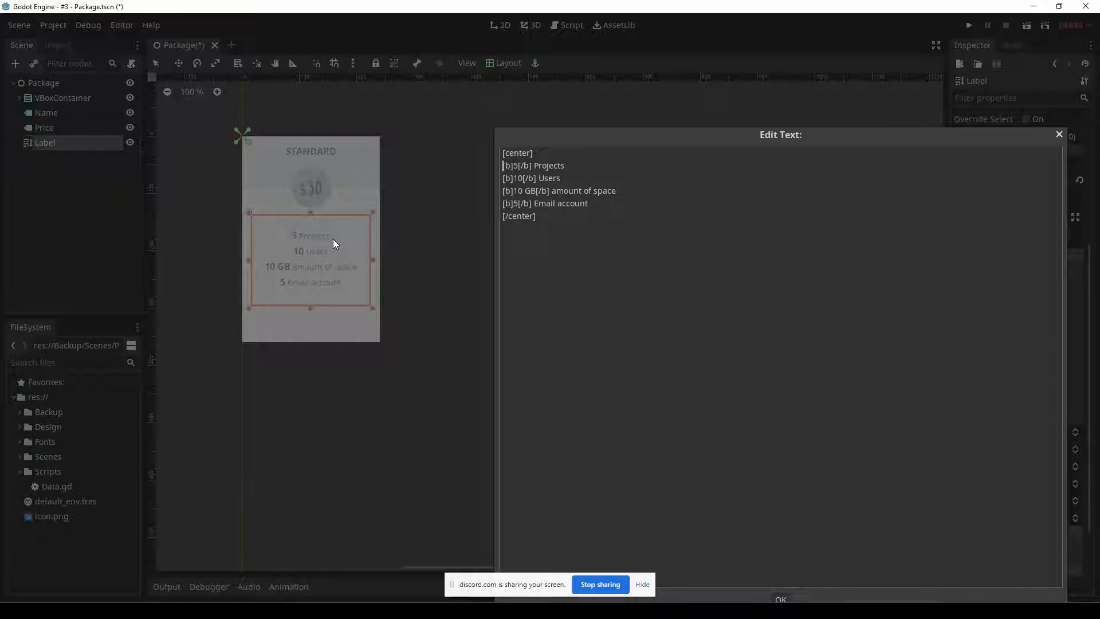
key("BackSpace")
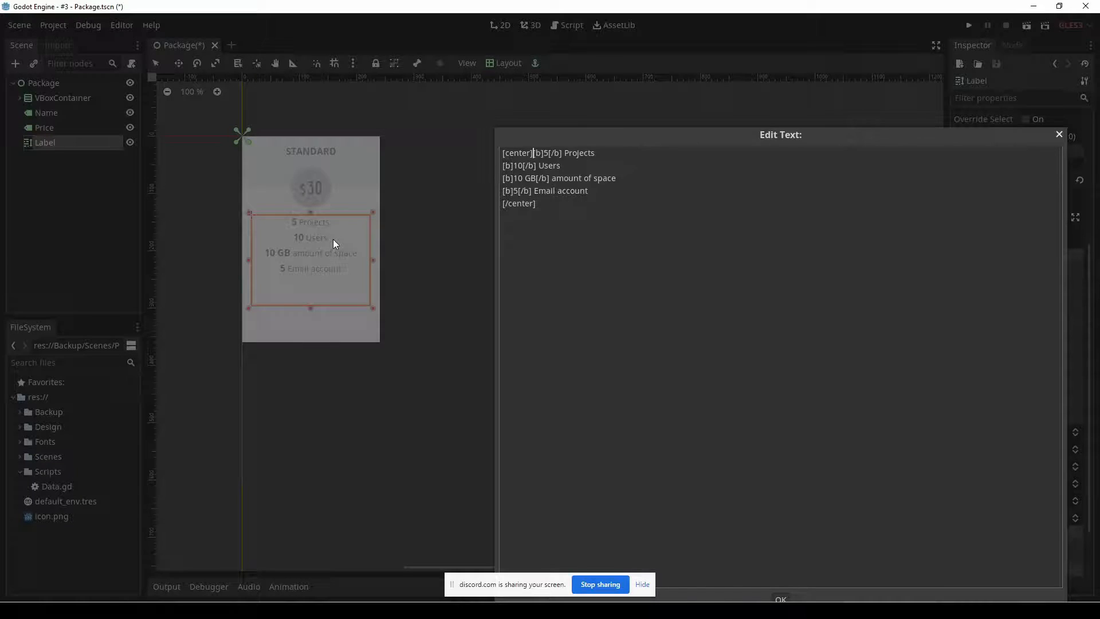
key("Return")
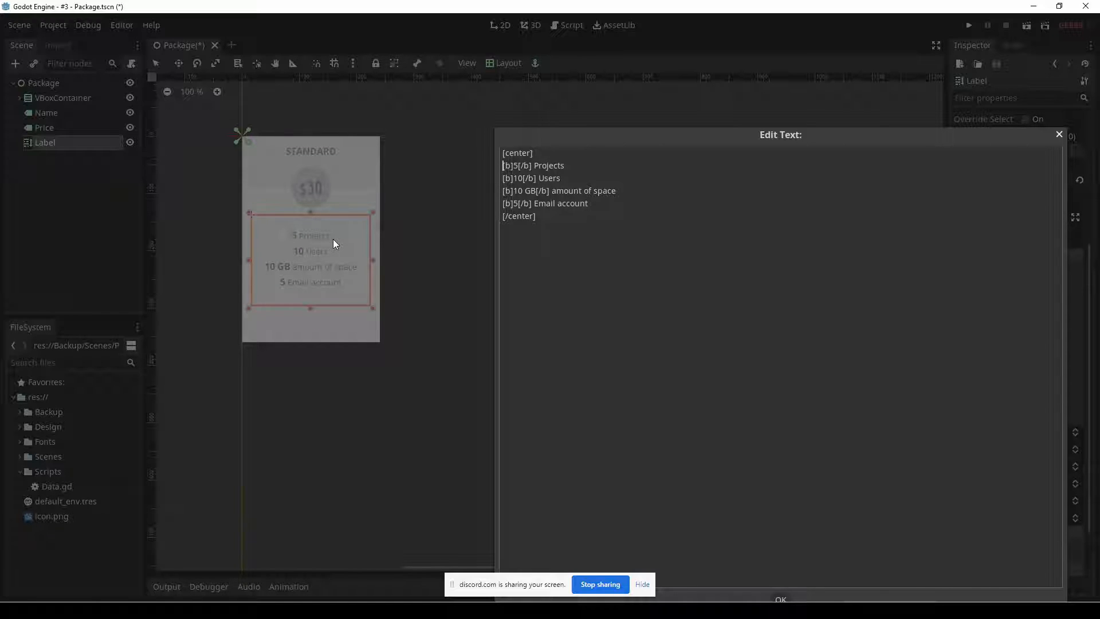
key("BackSpace")
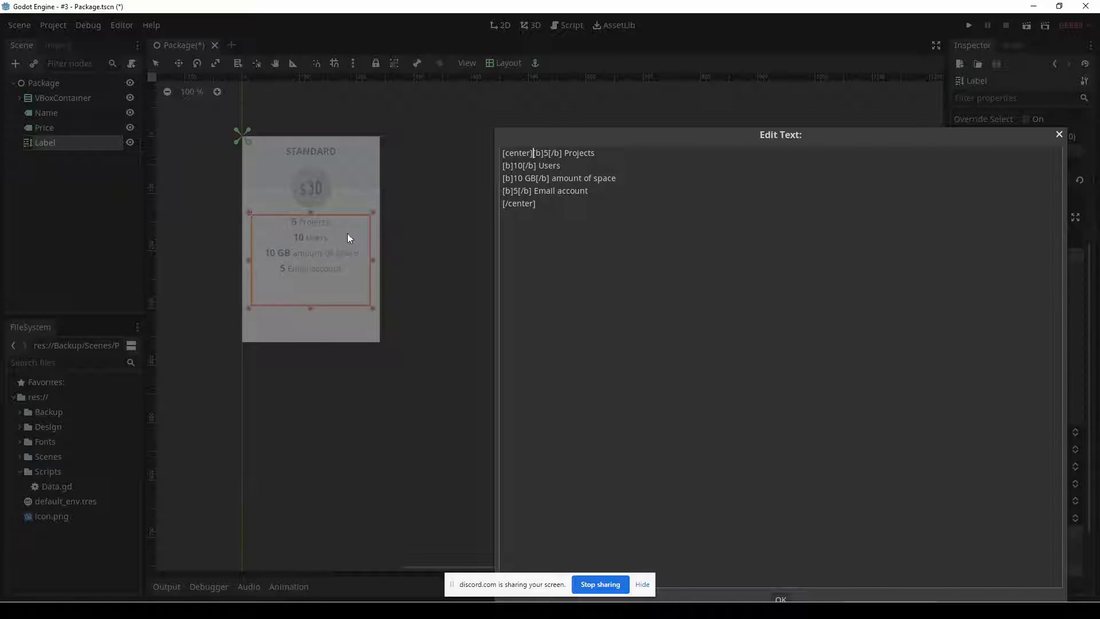
Move [/center] up to the end of the "Email account" line and shrink the label's height to fit the four lines.
key("Delete")
left_click_drag(671, 137, 658, 68)
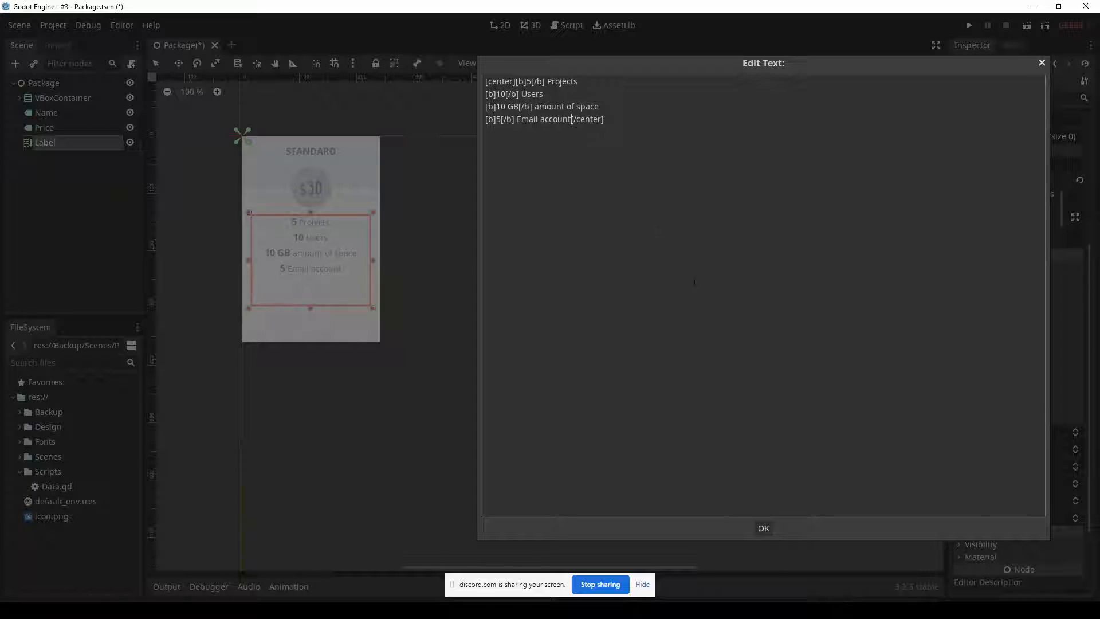
left_click(763, 527)
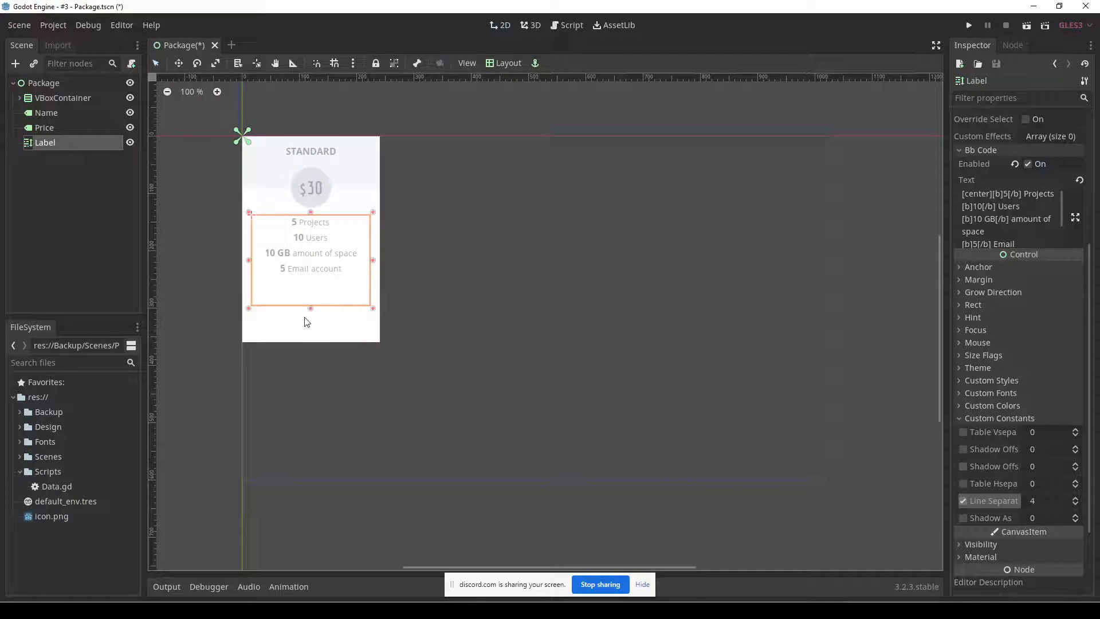
left_click_drag(311, 310, 315, 286)
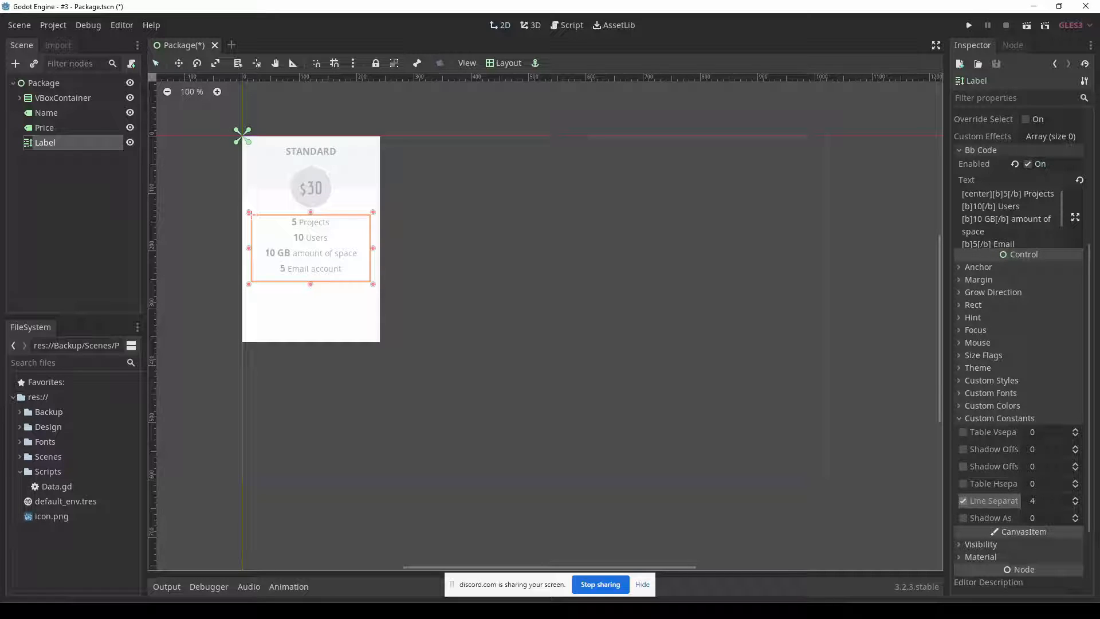
left_click(1012, 220)
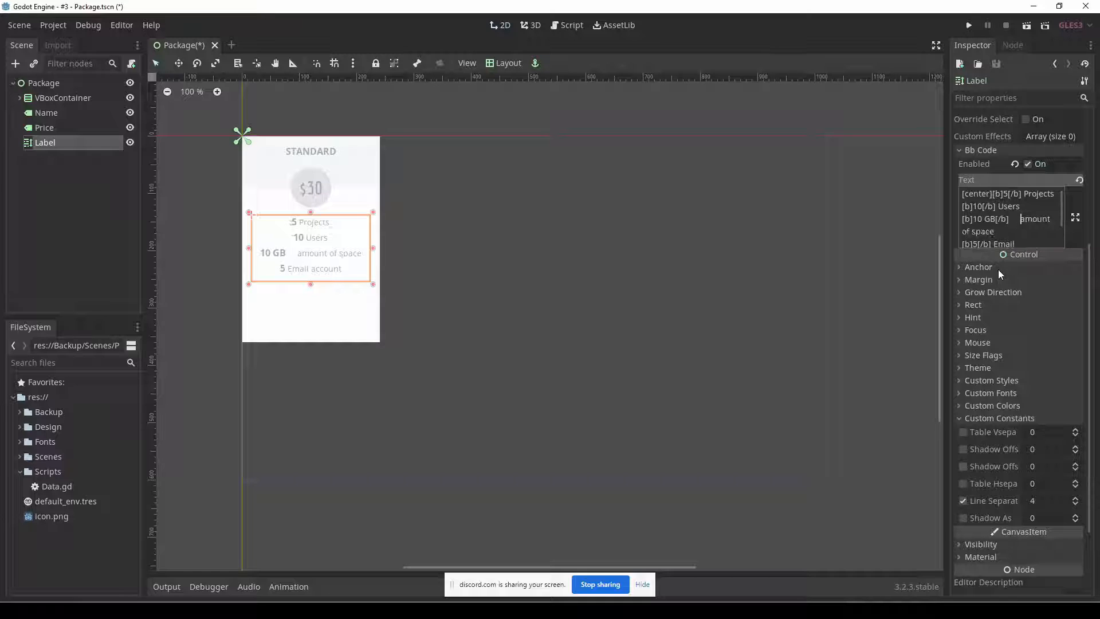
key("BackSpace")
key("BackSpace")
key("BackSpace")
key("BackSpace")
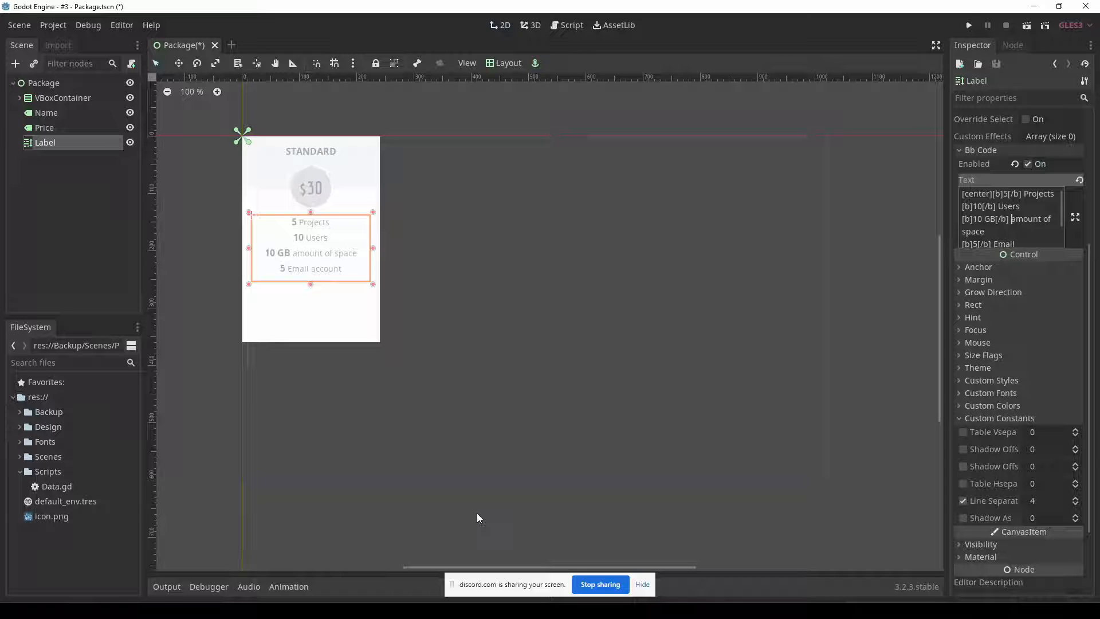
Save the scene, check the mockup's sign-up button, and add a Button node as a child of Package.
key("ctrl+s")
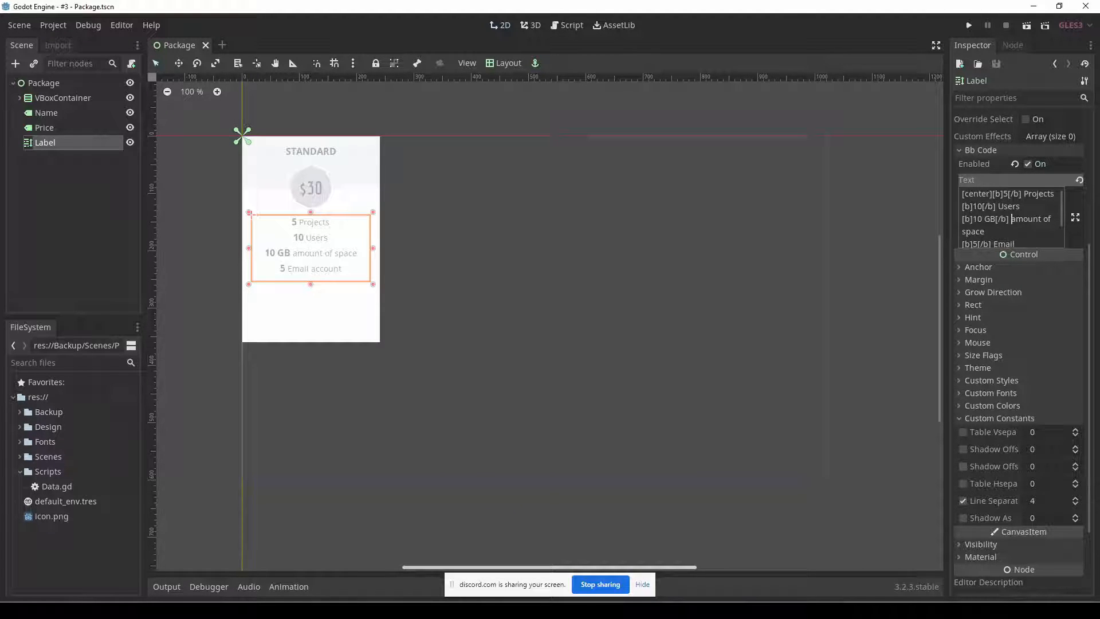
key("alt+Tab")
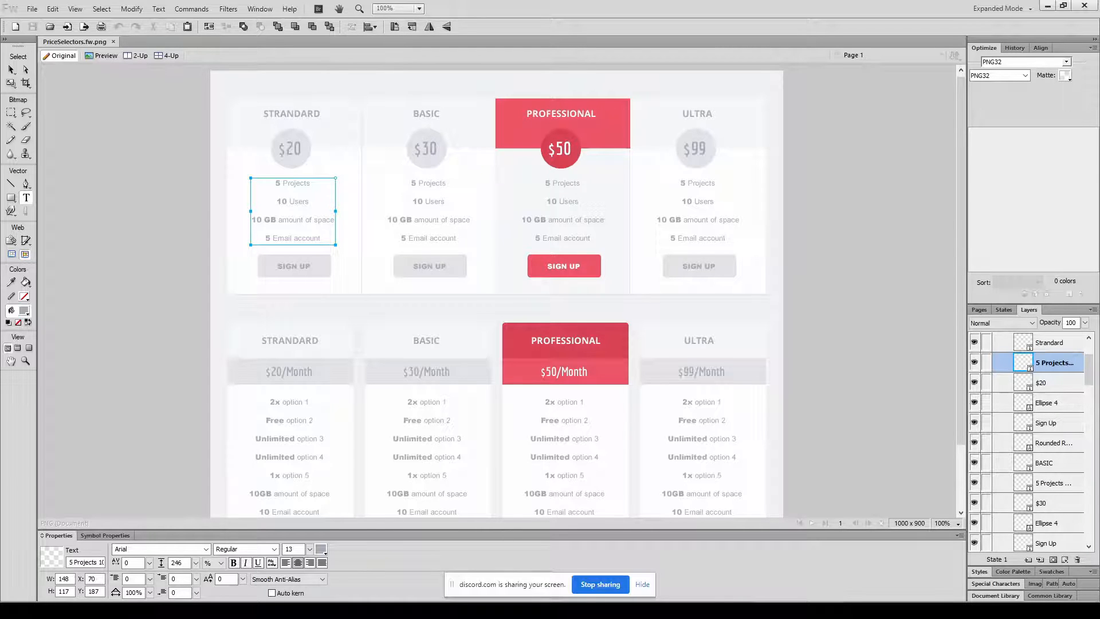
key("alt+Tab")
left_click(36, 83)
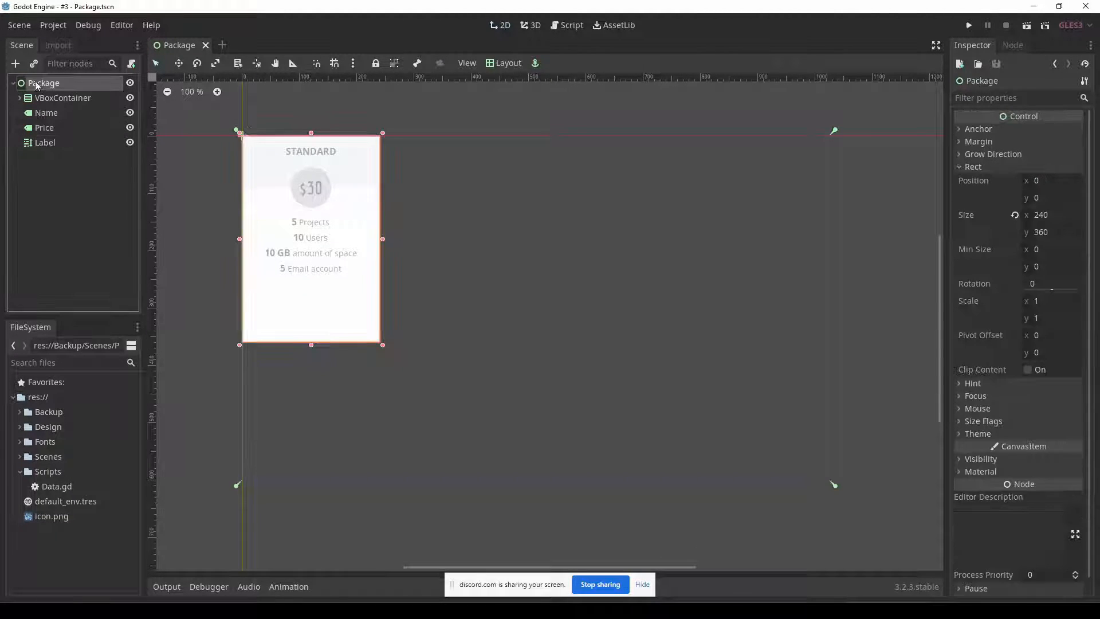
left_click(16, 63)
type("but")
key("Return")
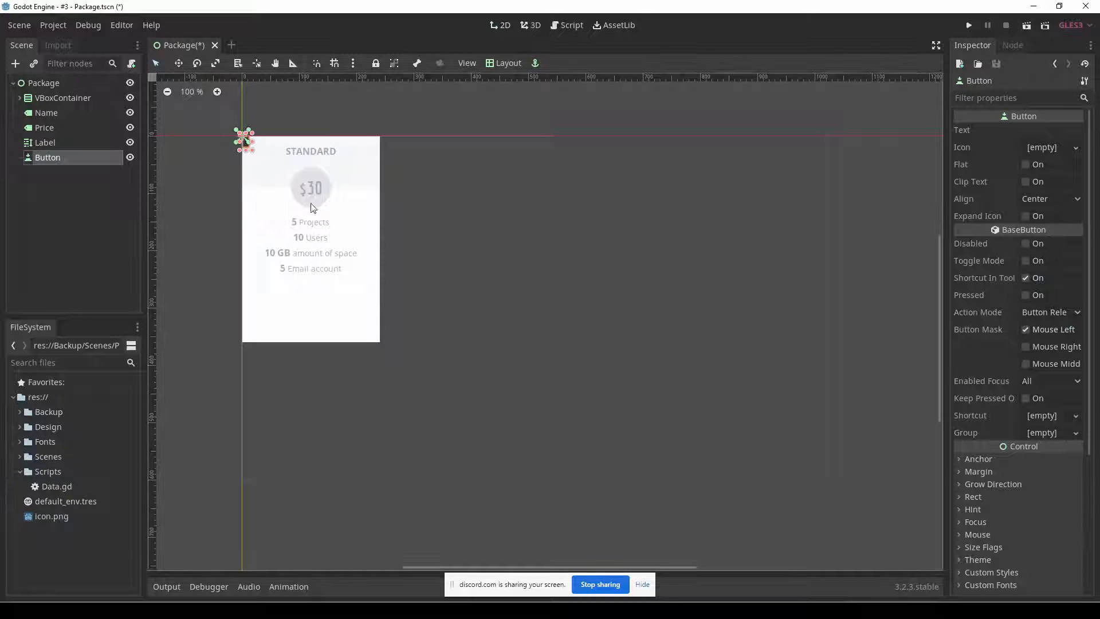
Set the new button's text to "SIGN UP".
left_click(1028, 131)
type("SIGN U")
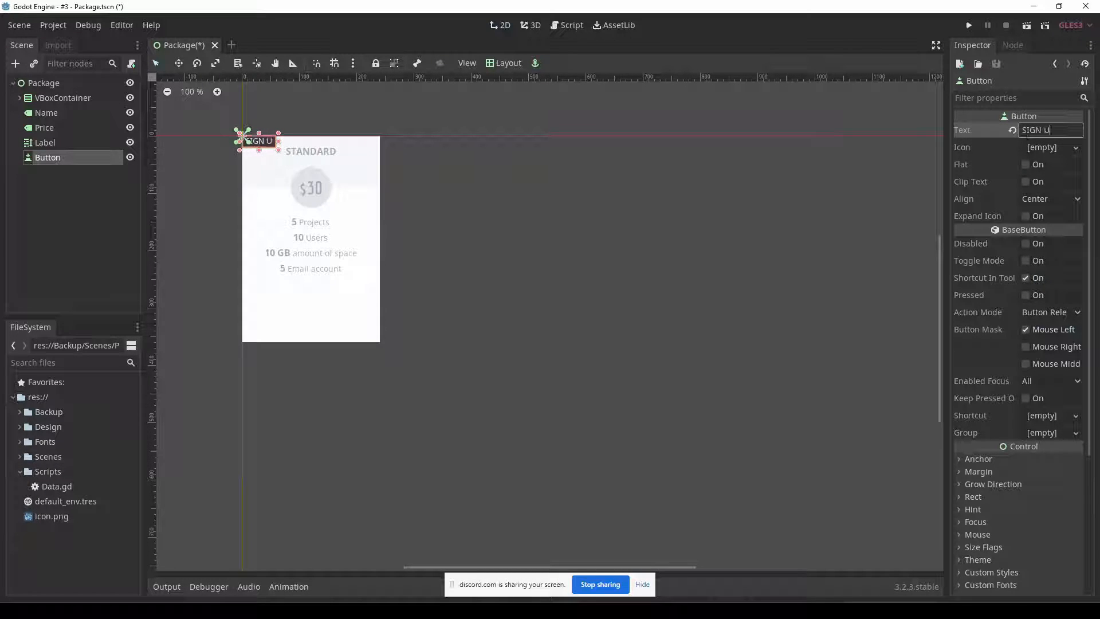
type("P")
Deselect the feature-list text in the Fireworks mockup, and in Godot assign a new StyleBoxFlat to the button's Normal style.
scroll(995, 424, "down", 3)
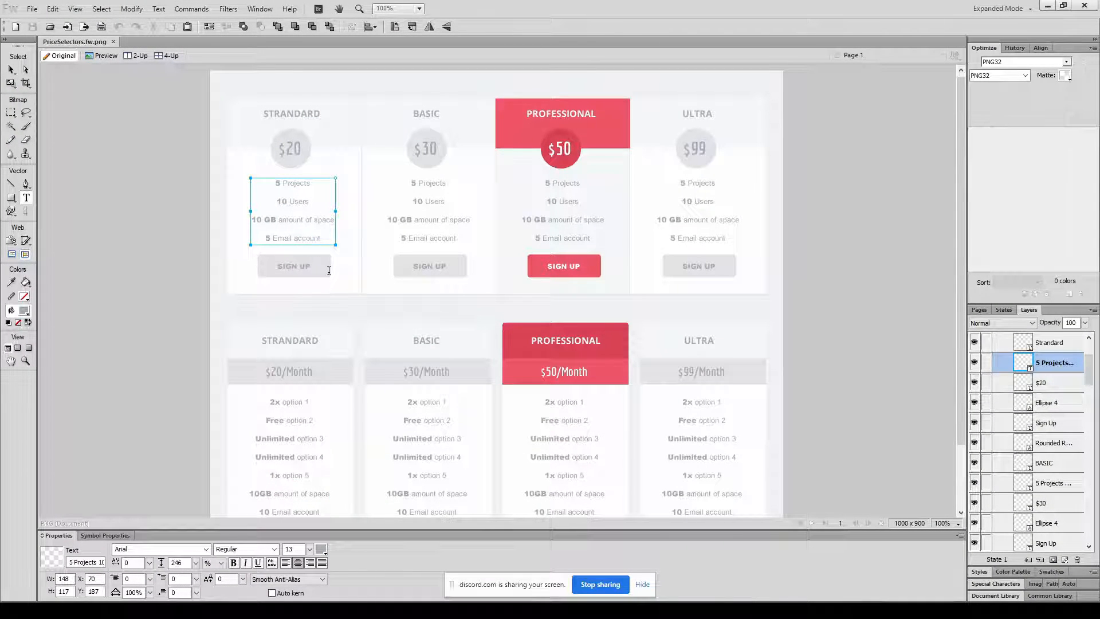
left_click(13, 70)
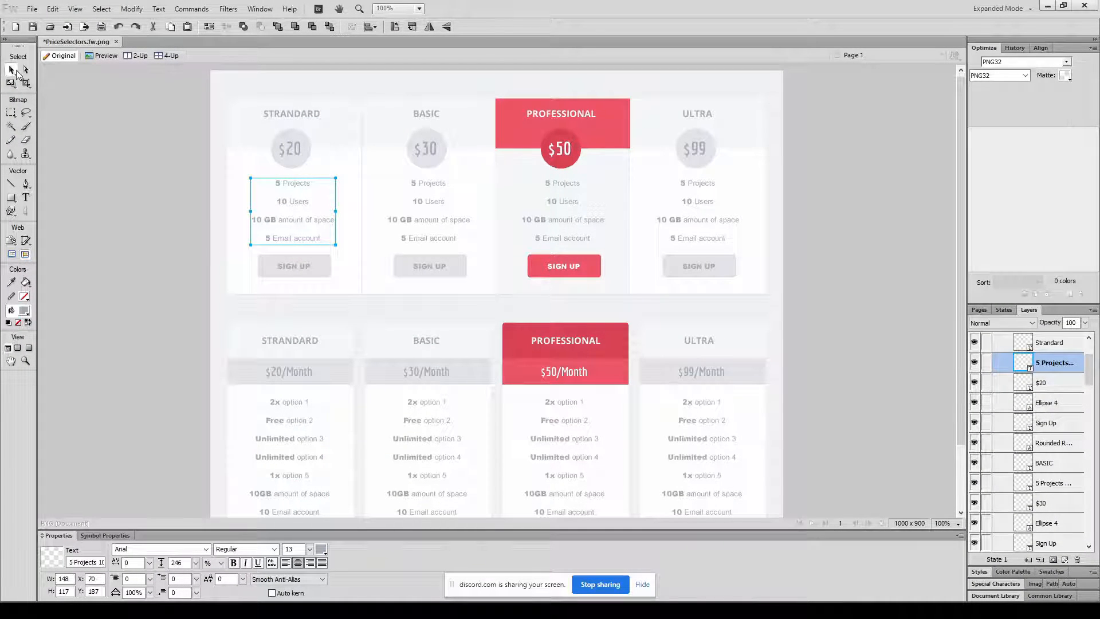
left_click(174, 245)
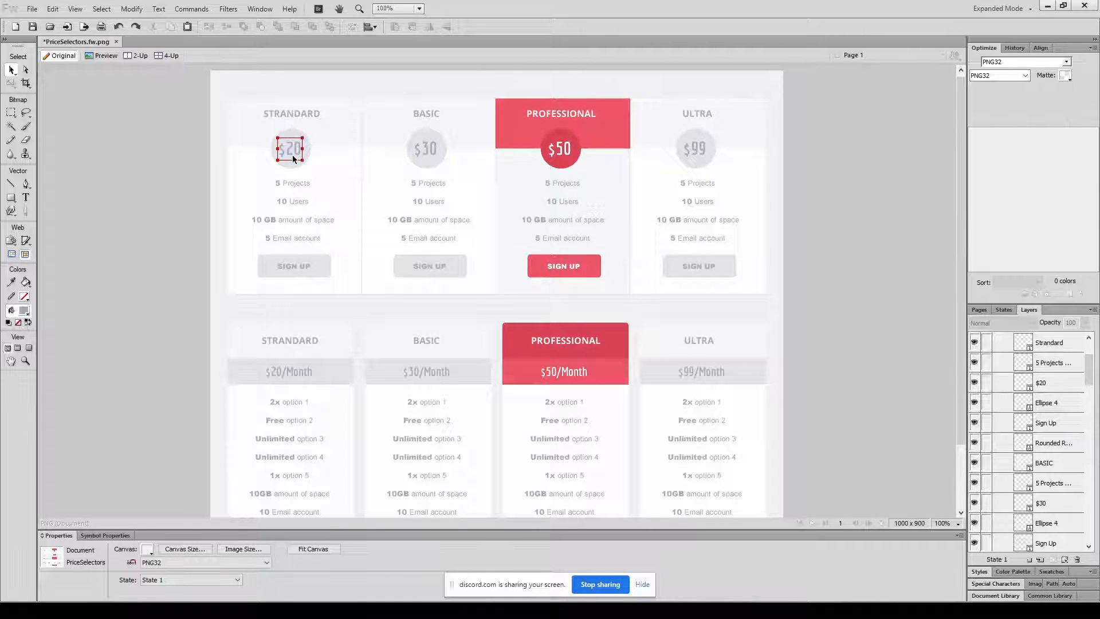
key("alt+Tab")
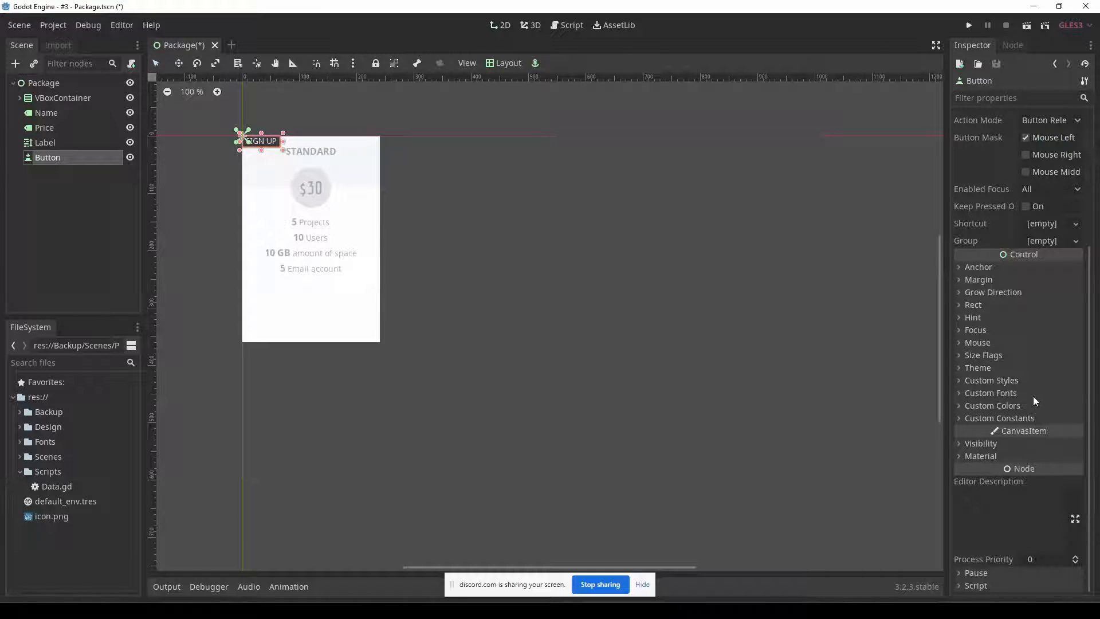
left_click(1008, 381)
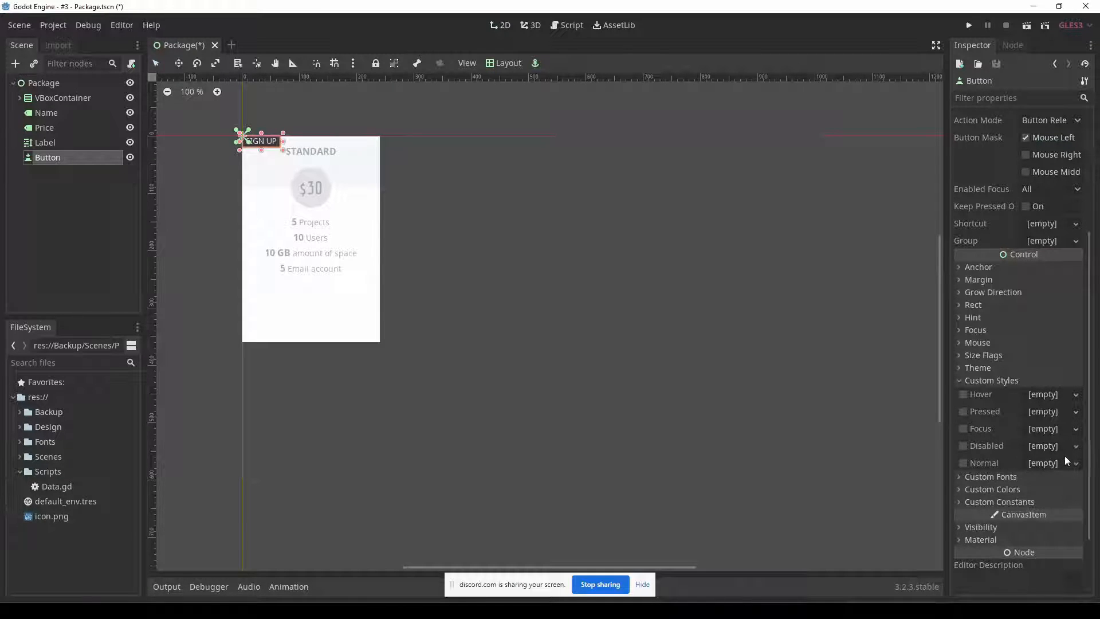
left_click(1076, 464)
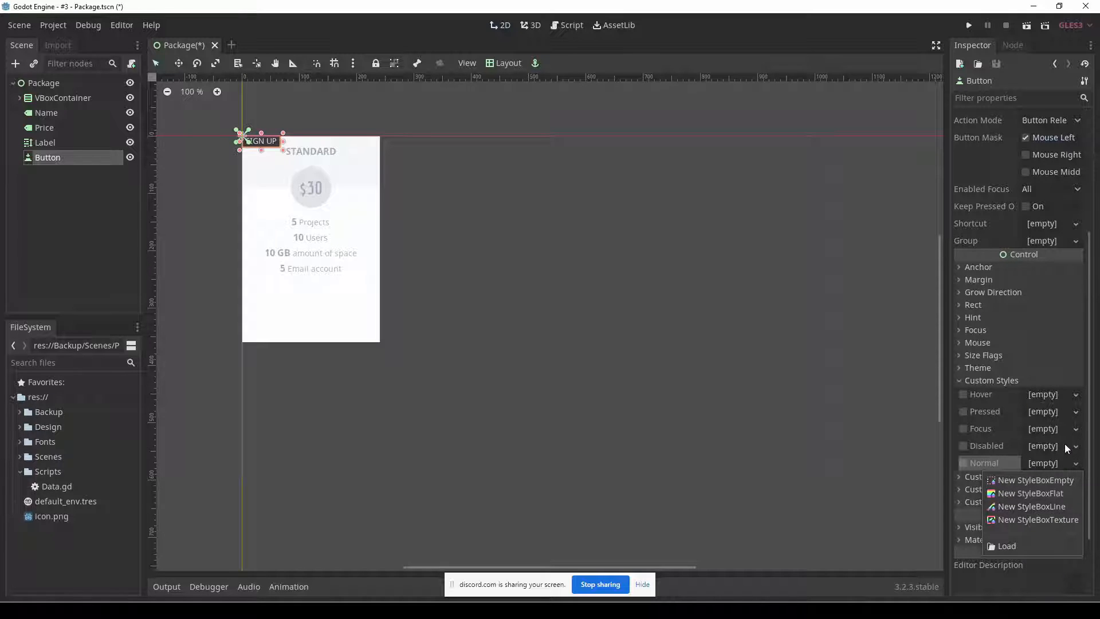
left_click(1057, 493)
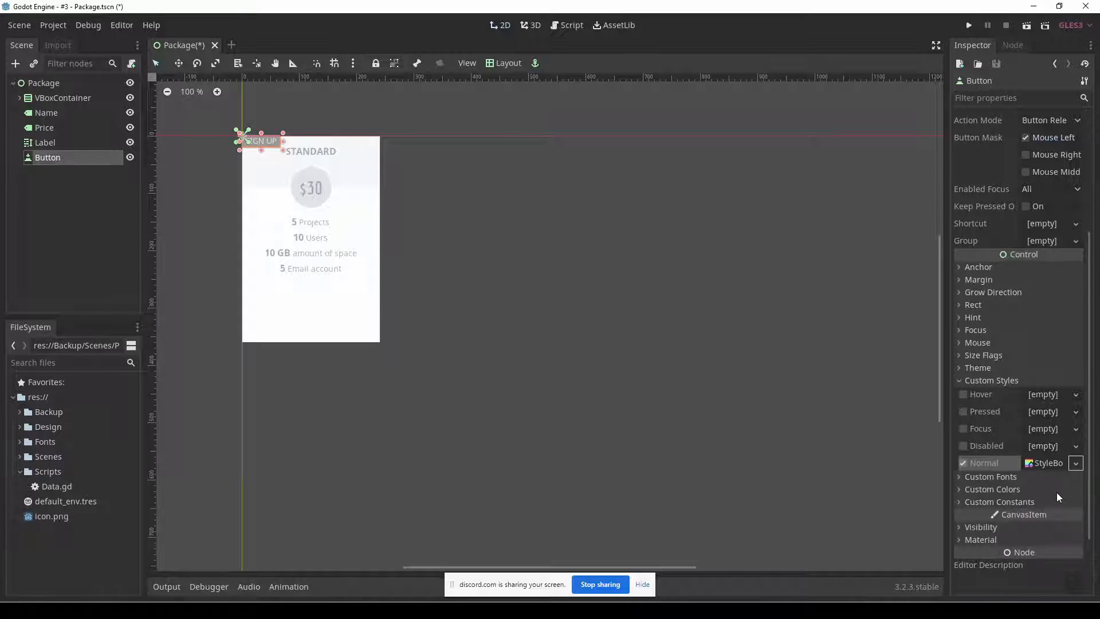
Set the Normal style's background to the saved light grey matching the mockup button's #E3E3E7 fill, and move the button below the feature list.
key("alt+Tab")
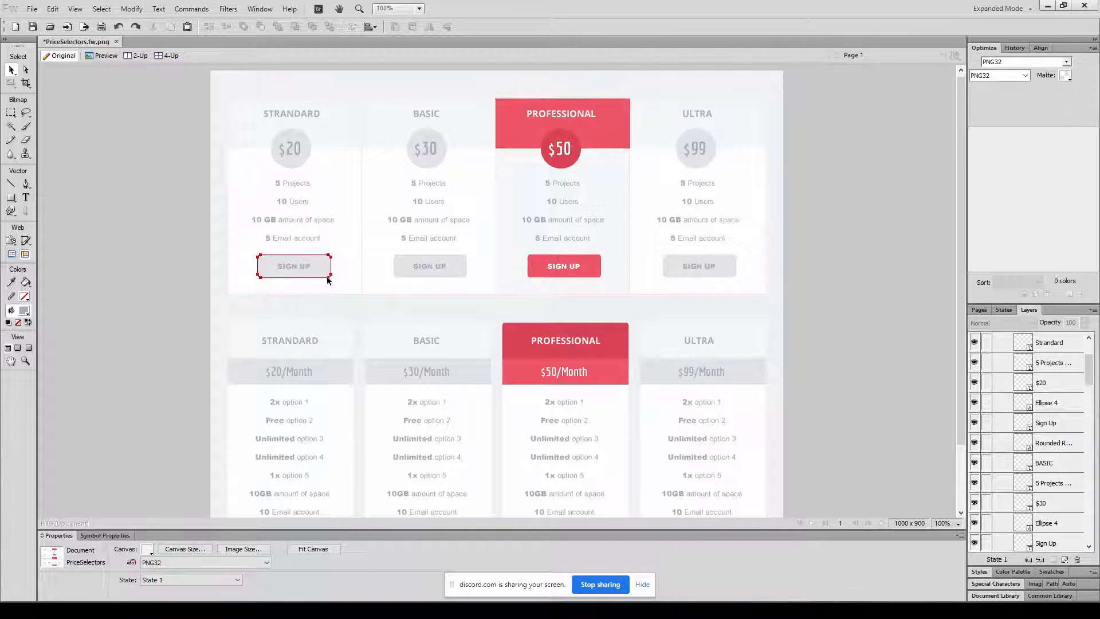
key("alt+Tab")
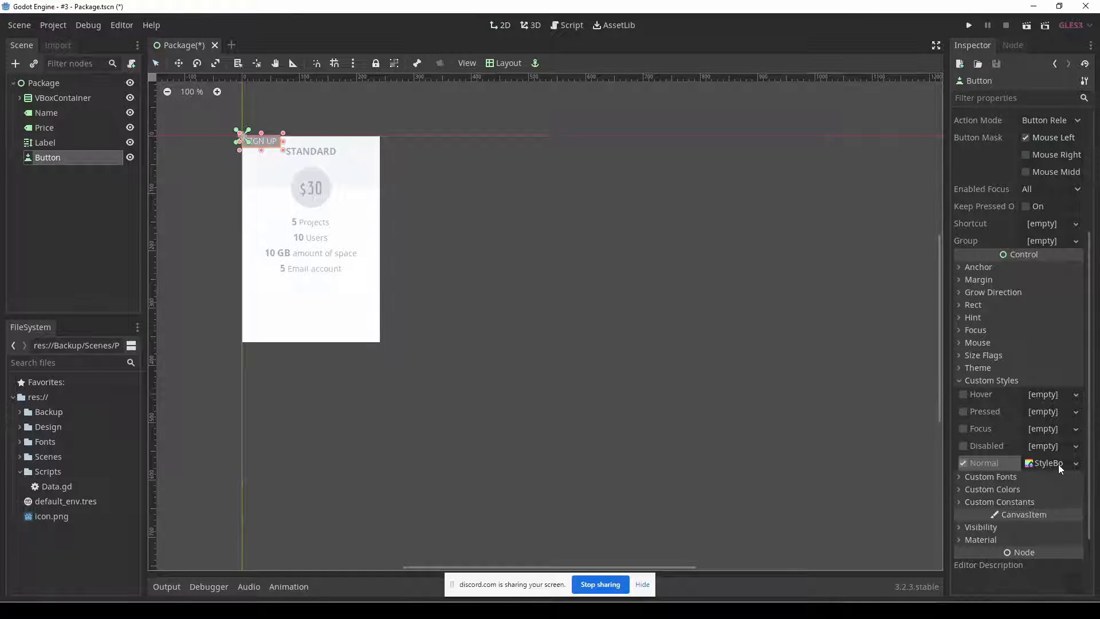
left_click(1058, 464)
scroll(1057, 464, "down", 5)
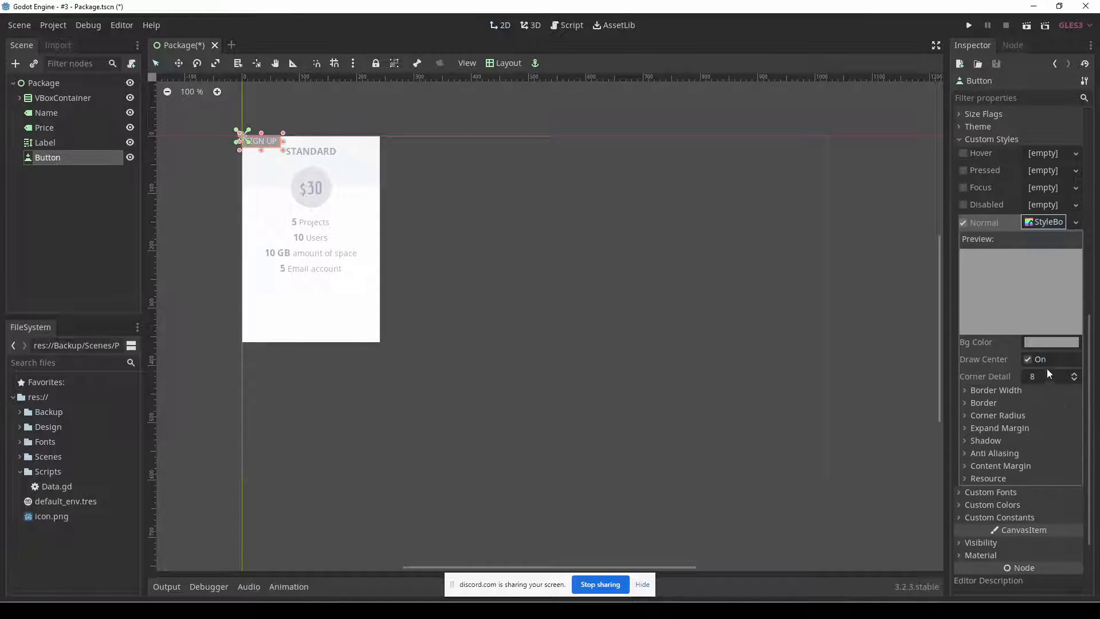
left_click(1051, 344)
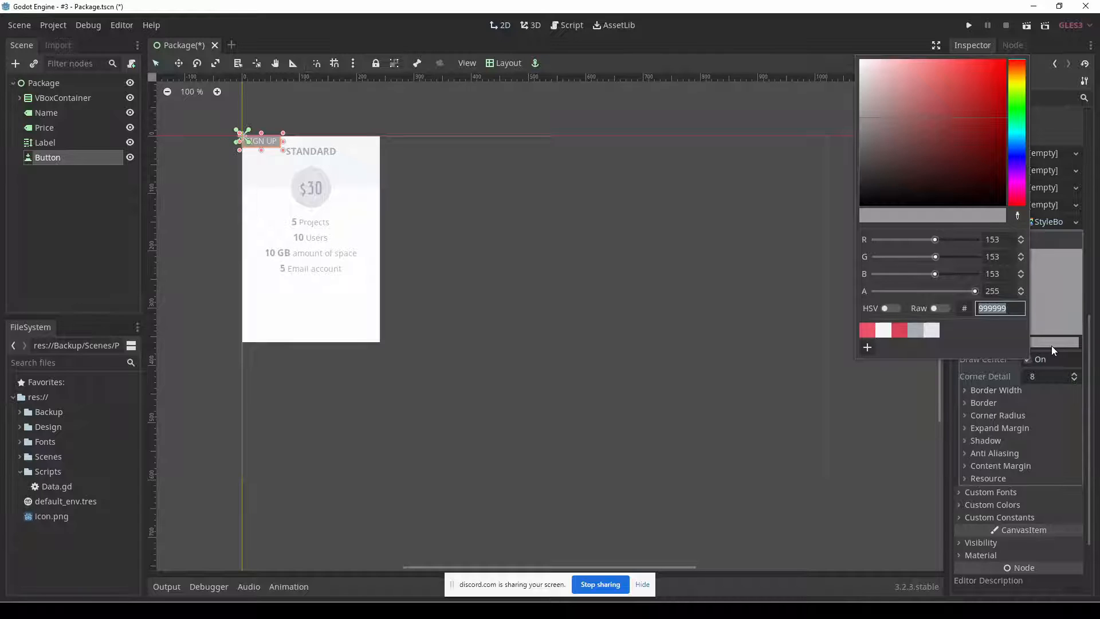
left_click(883, 331)
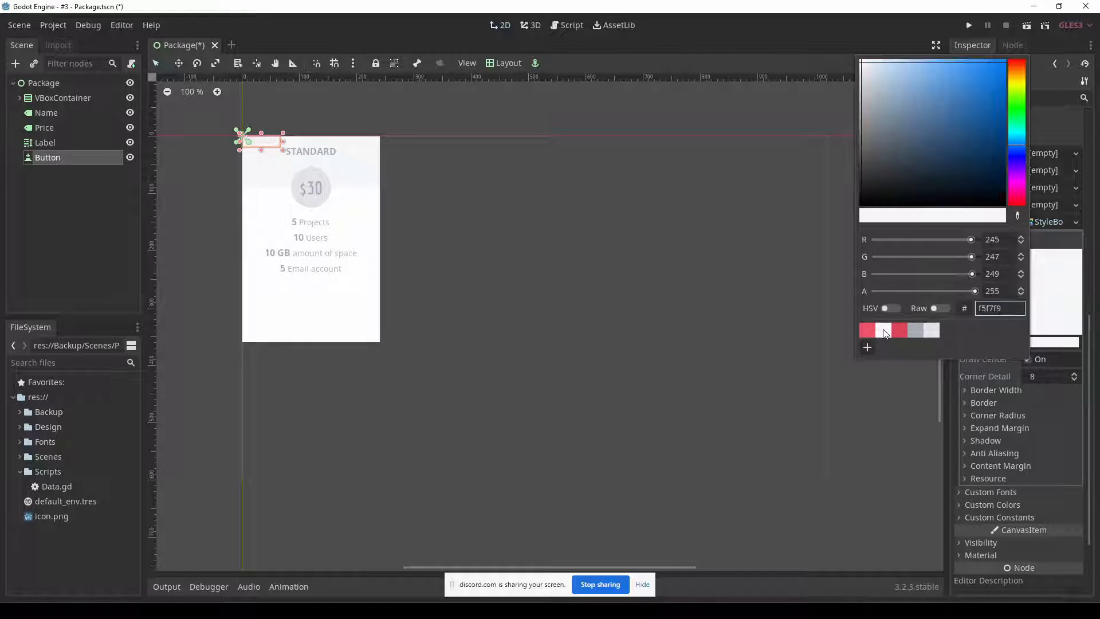
left_click(918, 333)
key("alt+Tab")
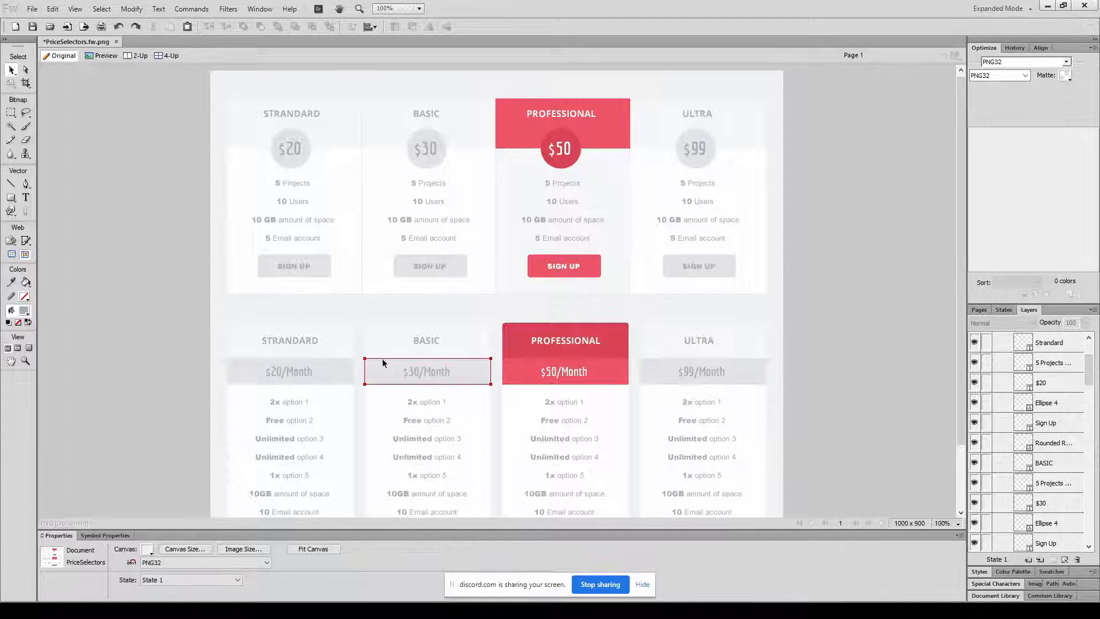
left_click(294, 266)
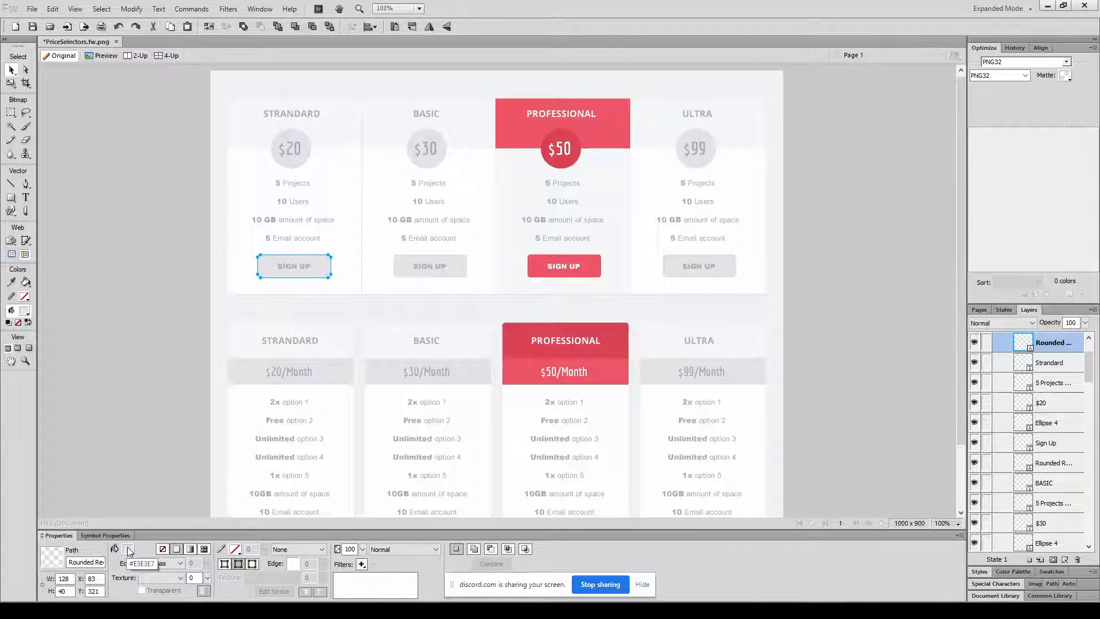
key("alt+Tab")
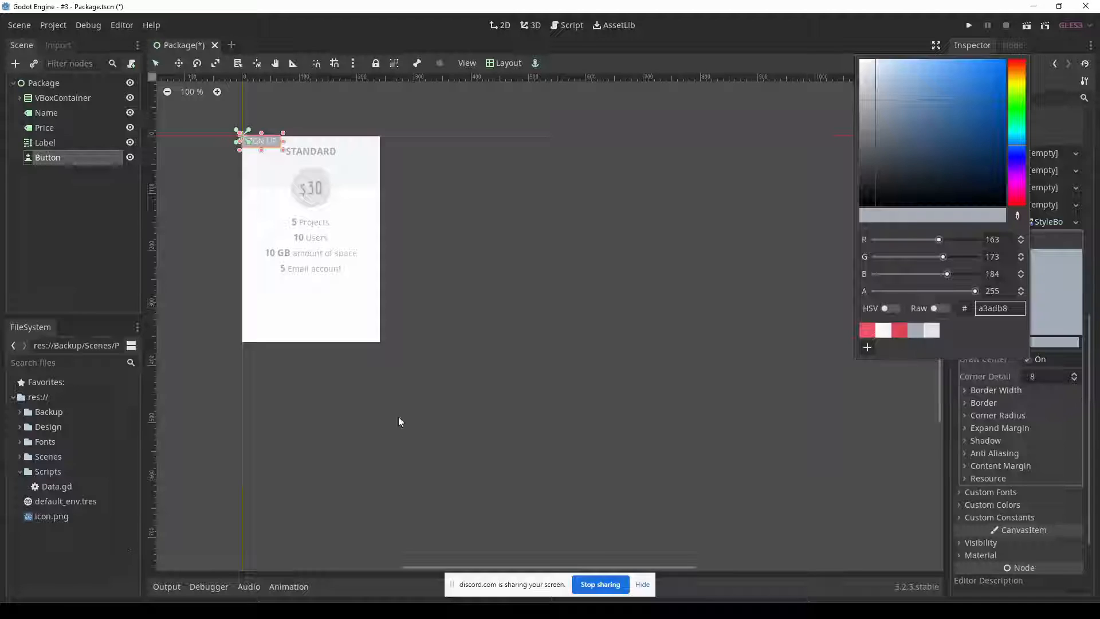
left_click(933, 331)
left_click(1089, 342)
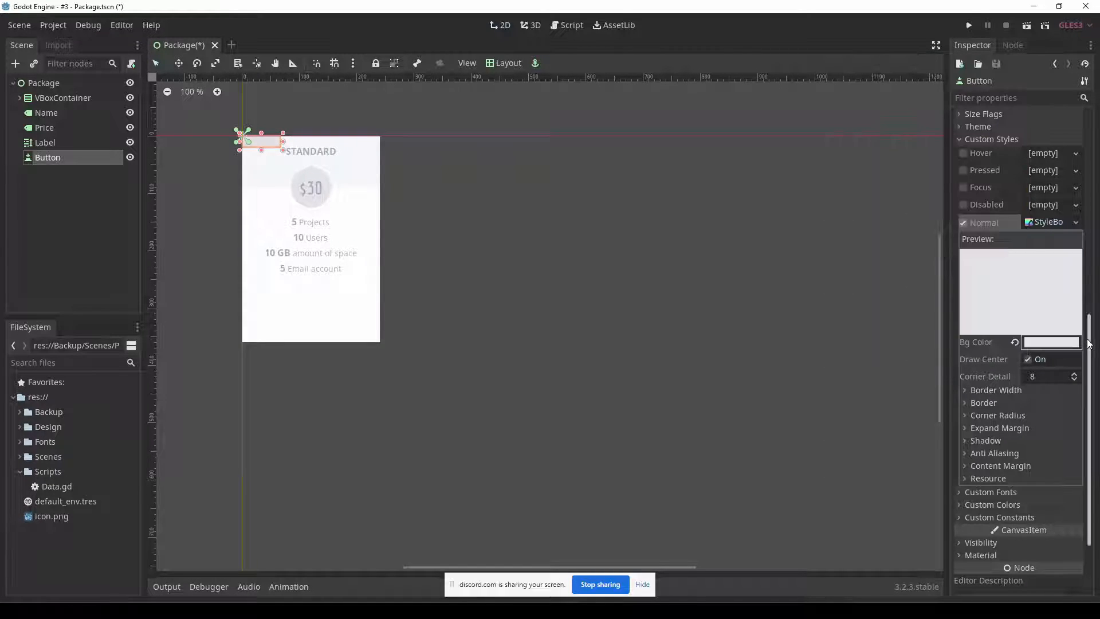
left_click_drag(263, 139, 277, 295)
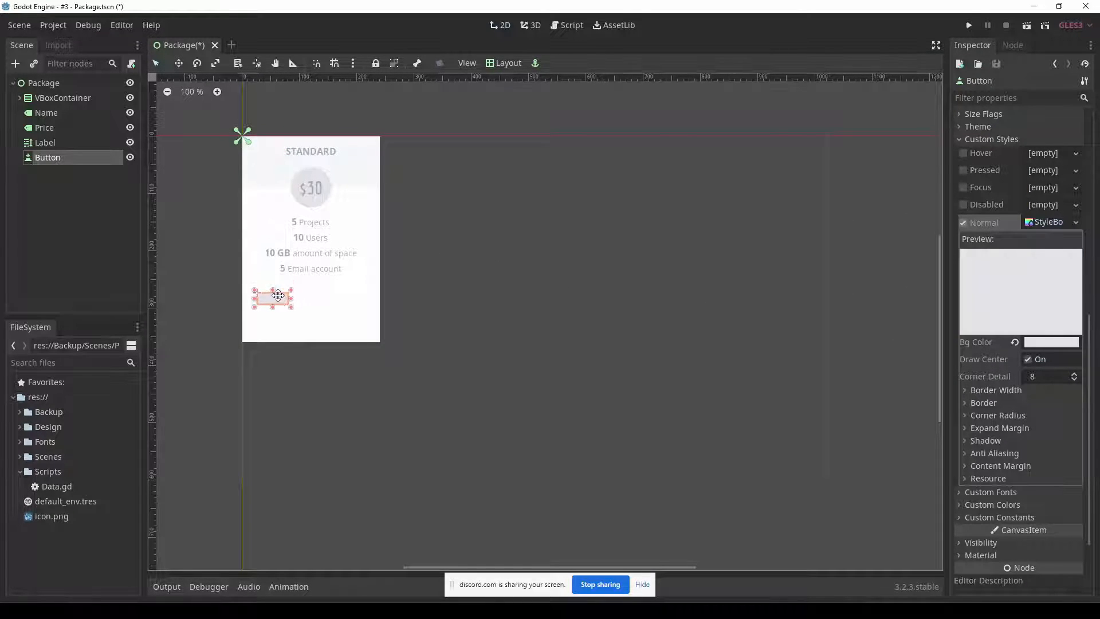
Look up the SIGN UP text colour in the Fireworks mockup and set the Godot button's disabled font colour to a3adb8.
key("alt+Tab")
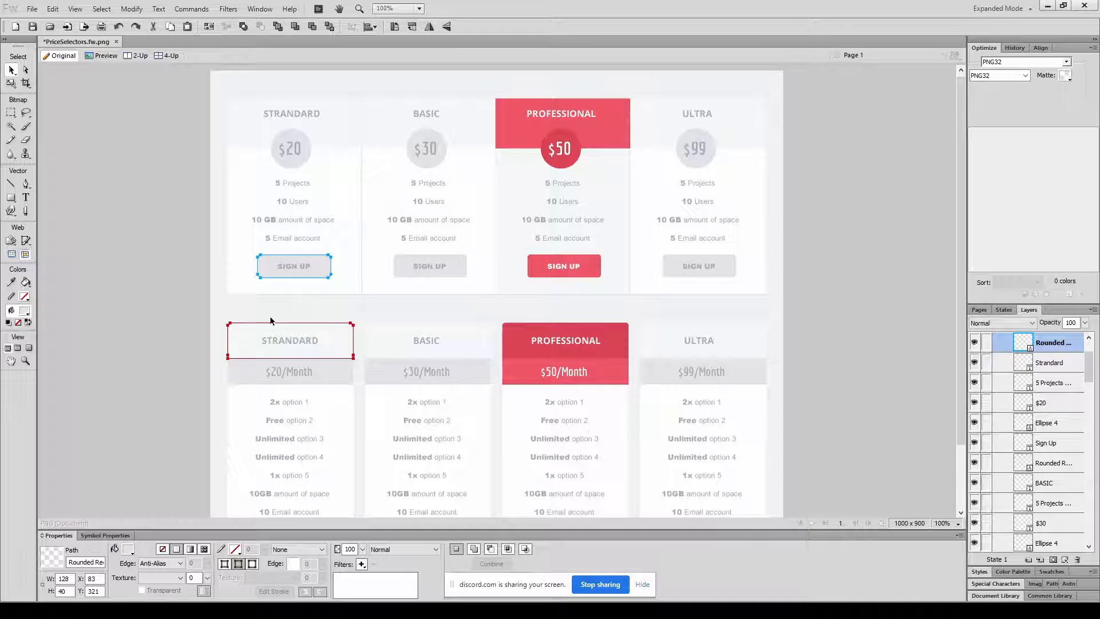
left_click(292, 269)
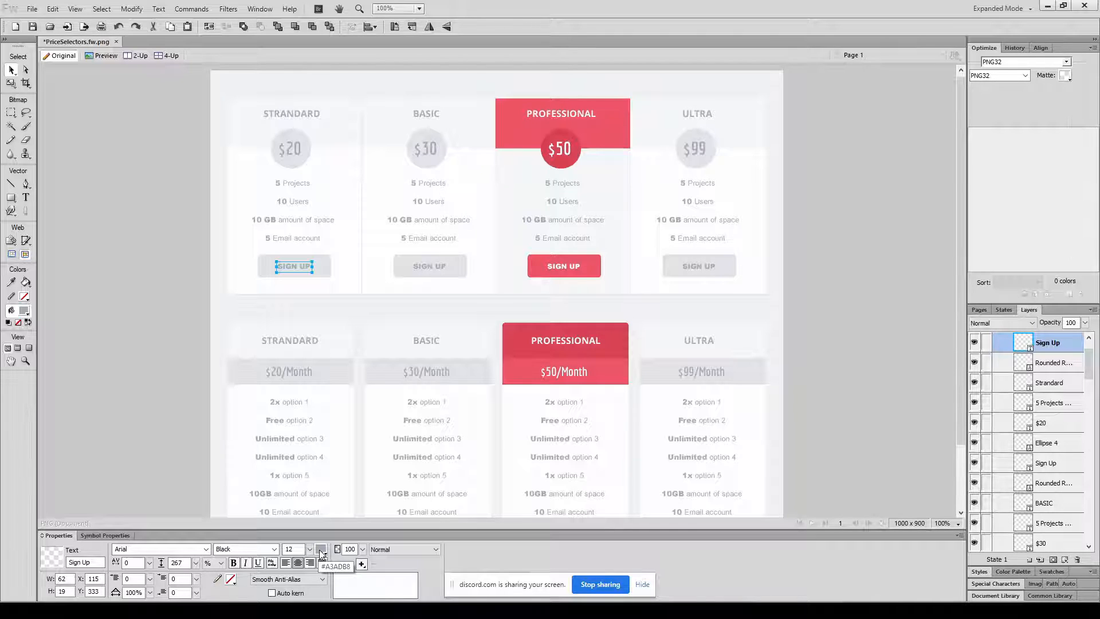
key("alt+Tab")
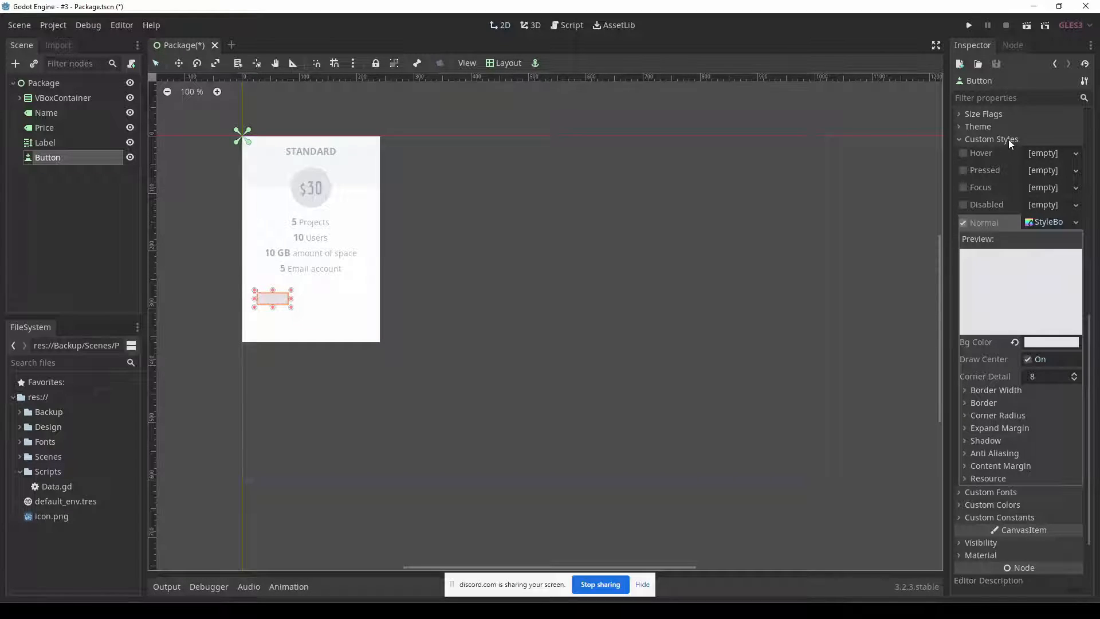
left_click(1017, 503)
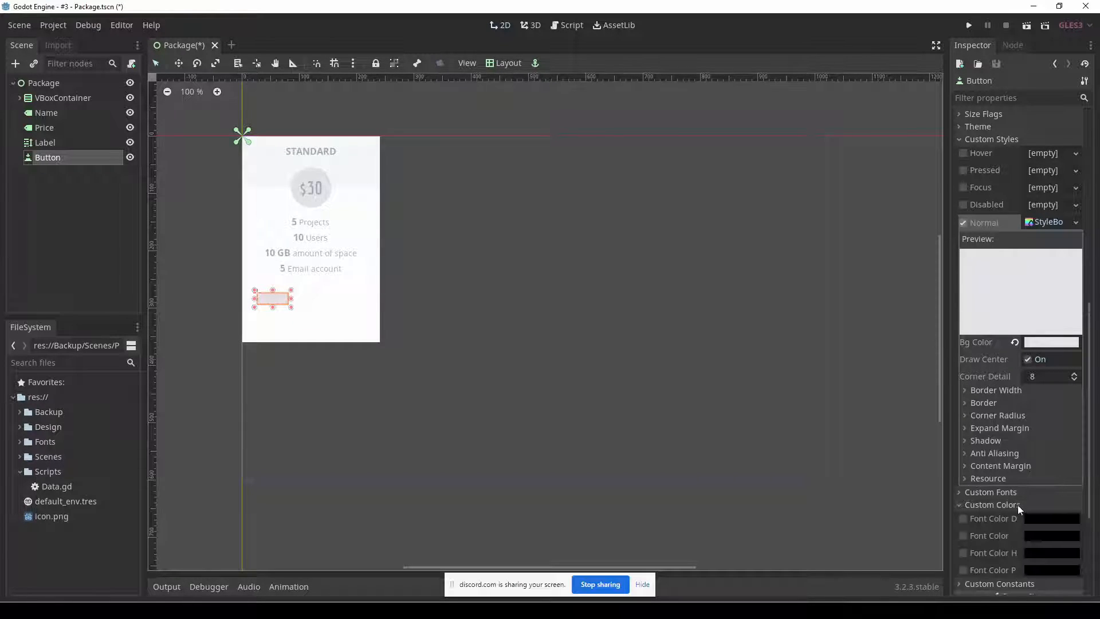
left_click(1043, 520)
left_click(913, 507)
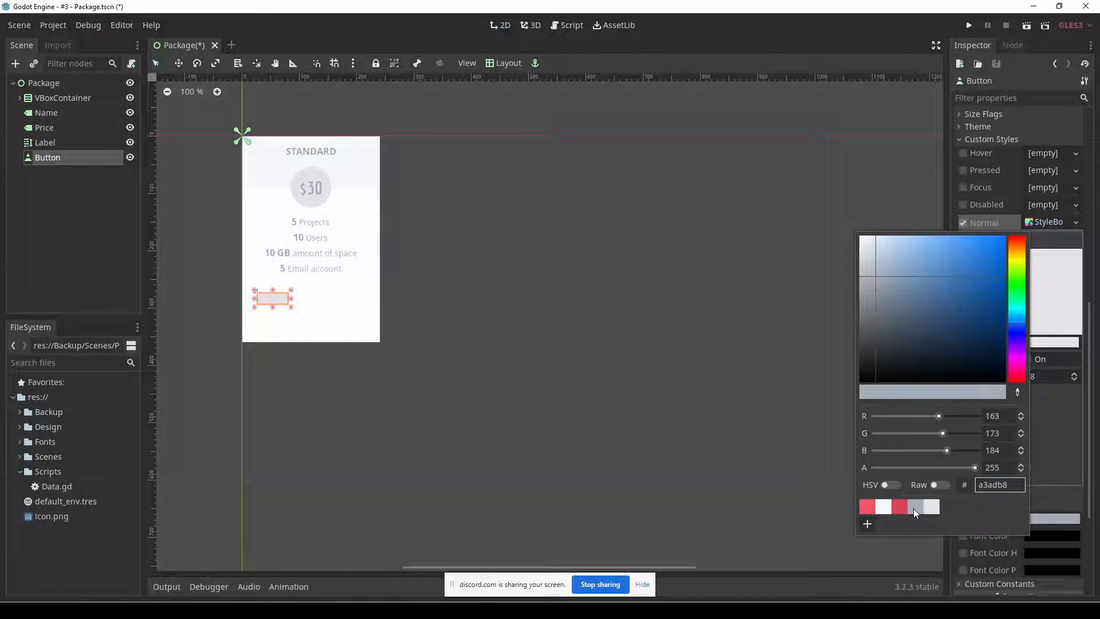
left_click(1078, 456)
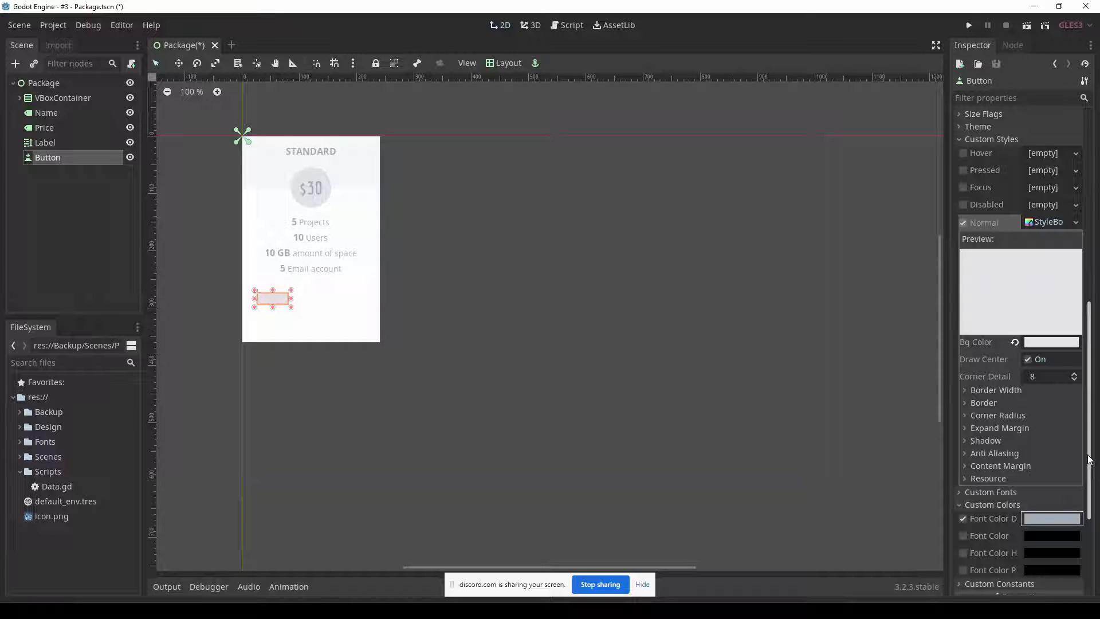
Examine the button on the canvas and its text, style and font colour properties to check why the label does not stand out.
key("alt+Tab")
key("alt+Tab")
scroll(1091, 490, "up", 6)
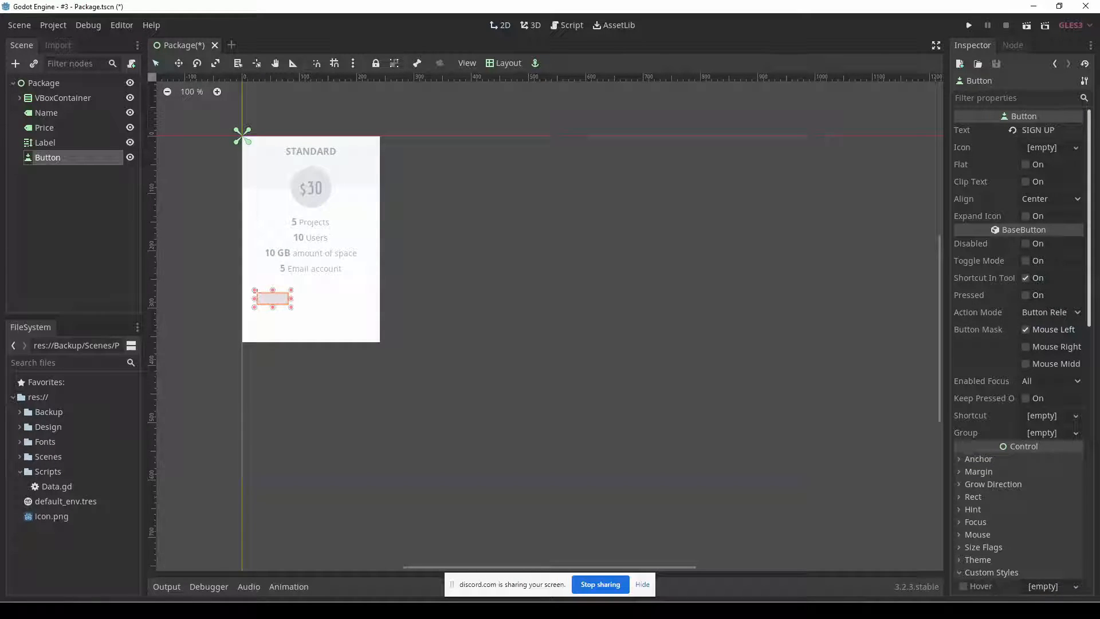
scroll(1036, 533, "down", 10)
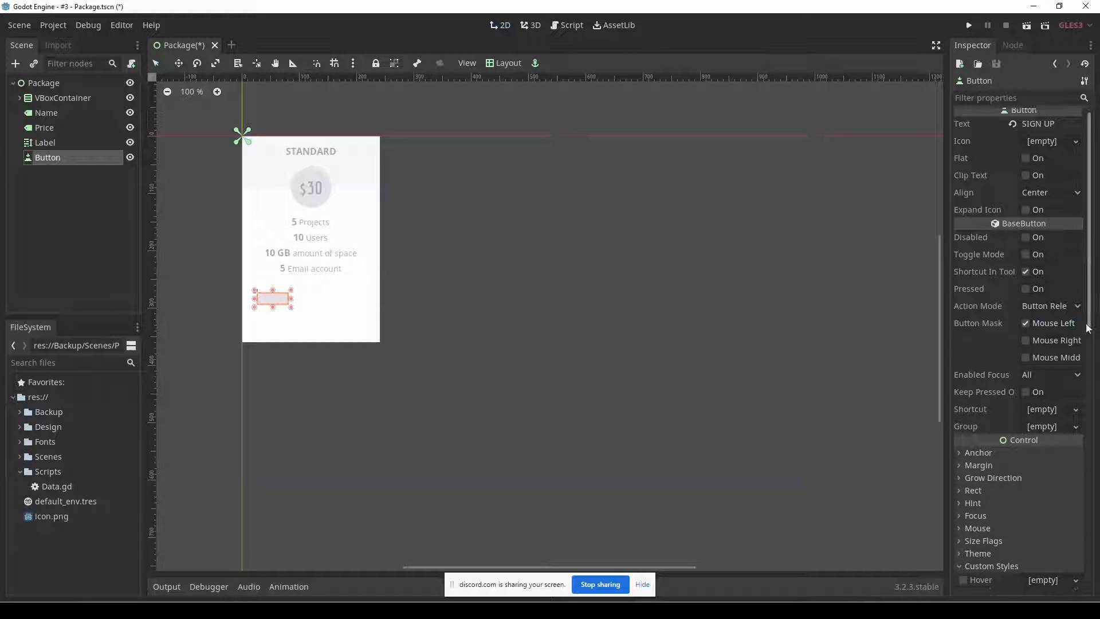
left_click(424, 387)
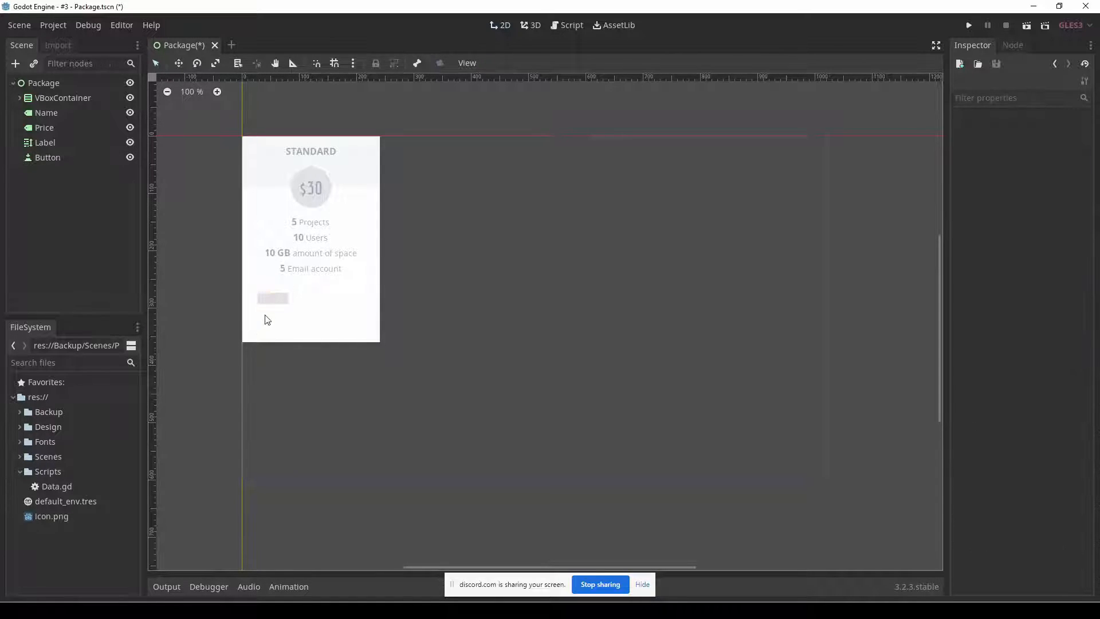
left_click(272, 301)
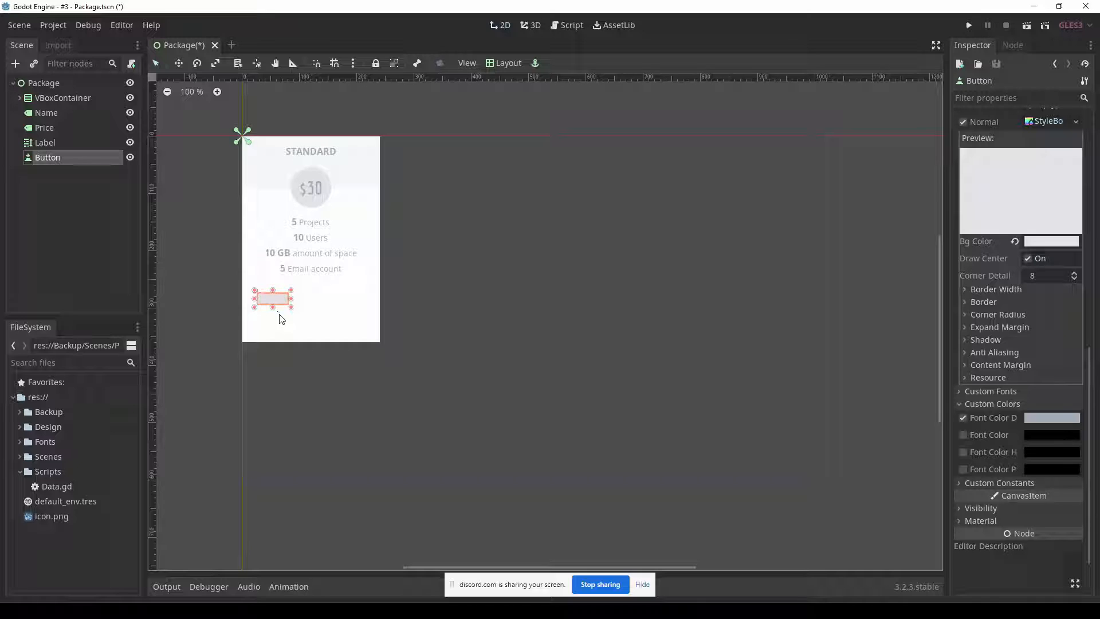
left_click(1026, 417)
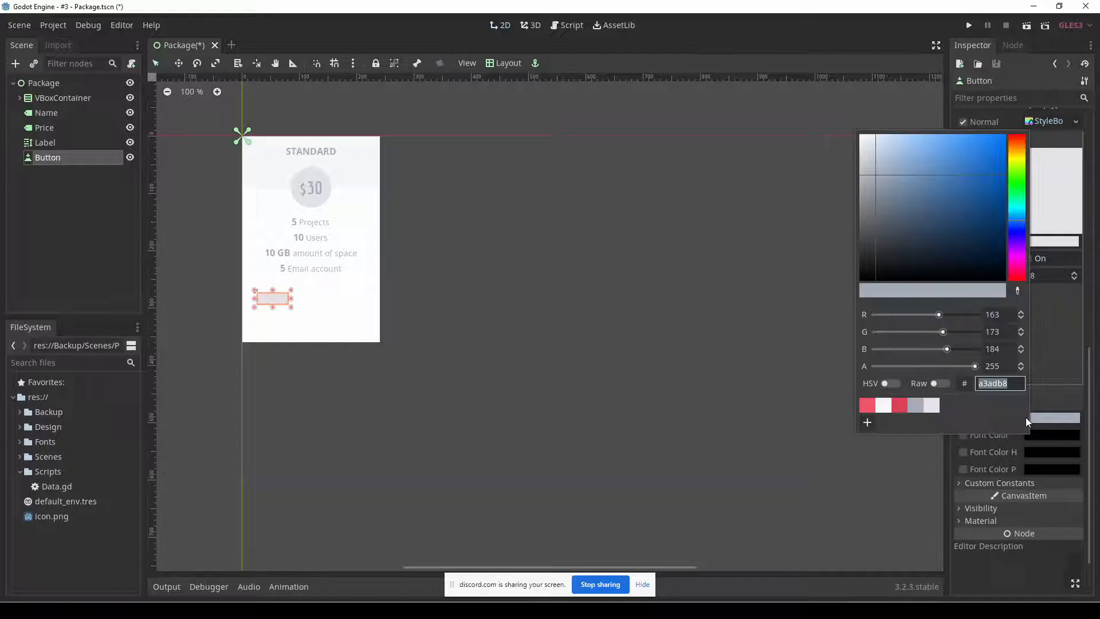
left_click(1089, 394)
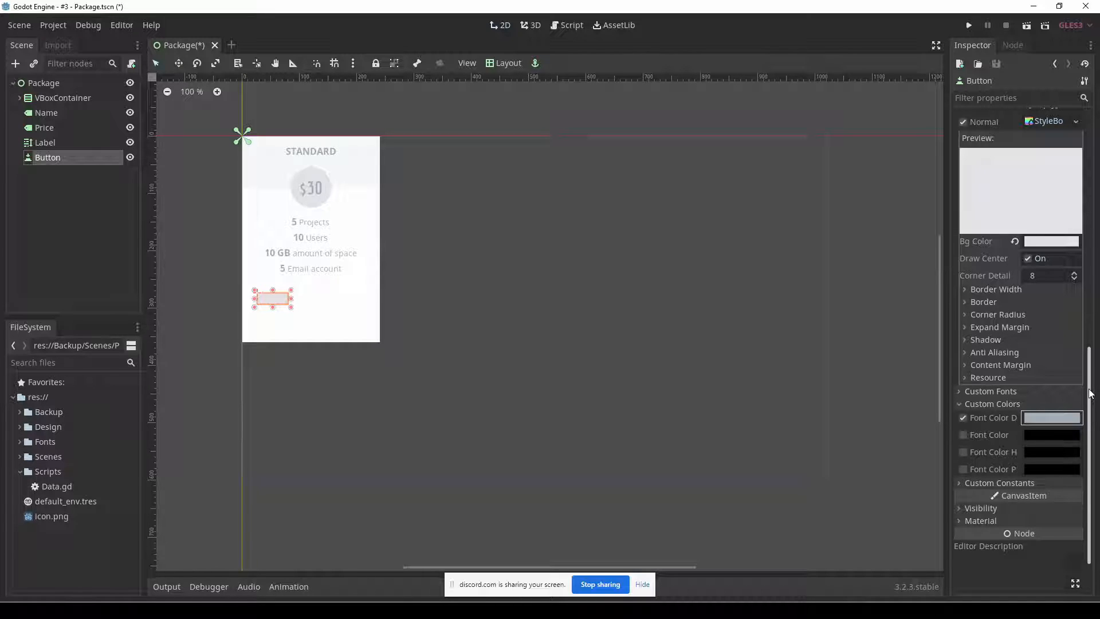
scroll(1082, 383, "up", 3)
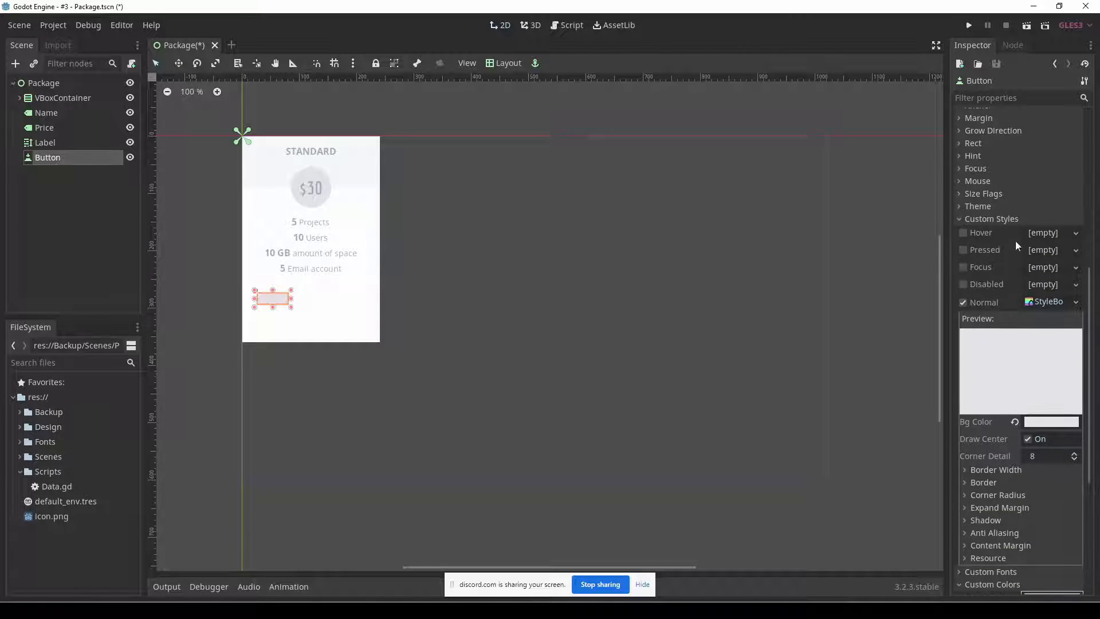
scroll(995, 448, "down", 2)
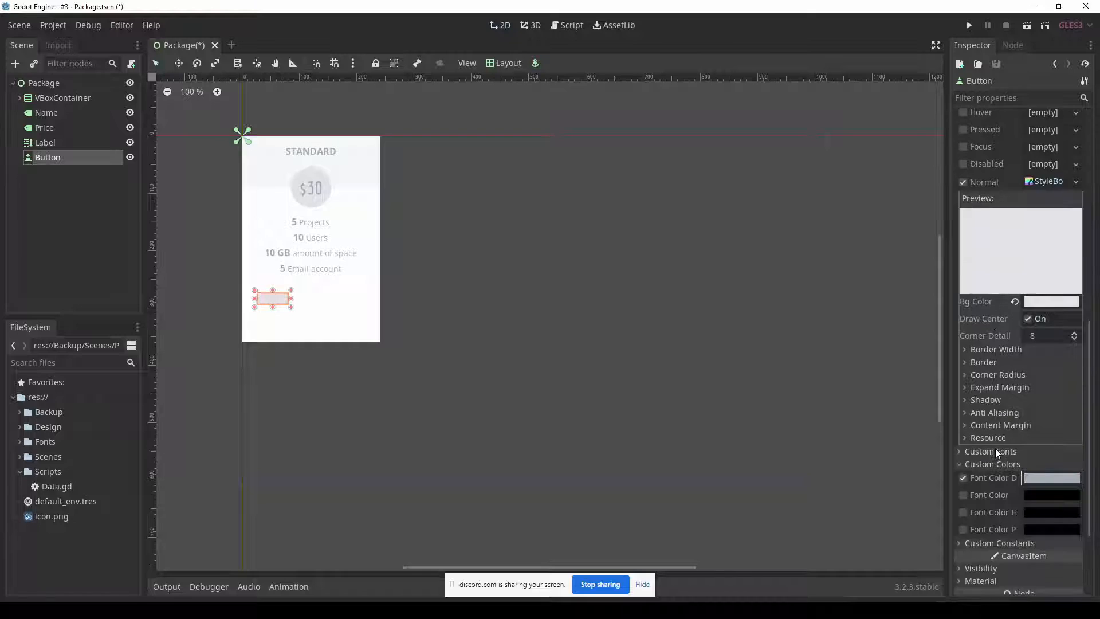
Assign a new DynamicFont as the button's custom font.
left_click(1004, 456)
left_click(1058, 467)
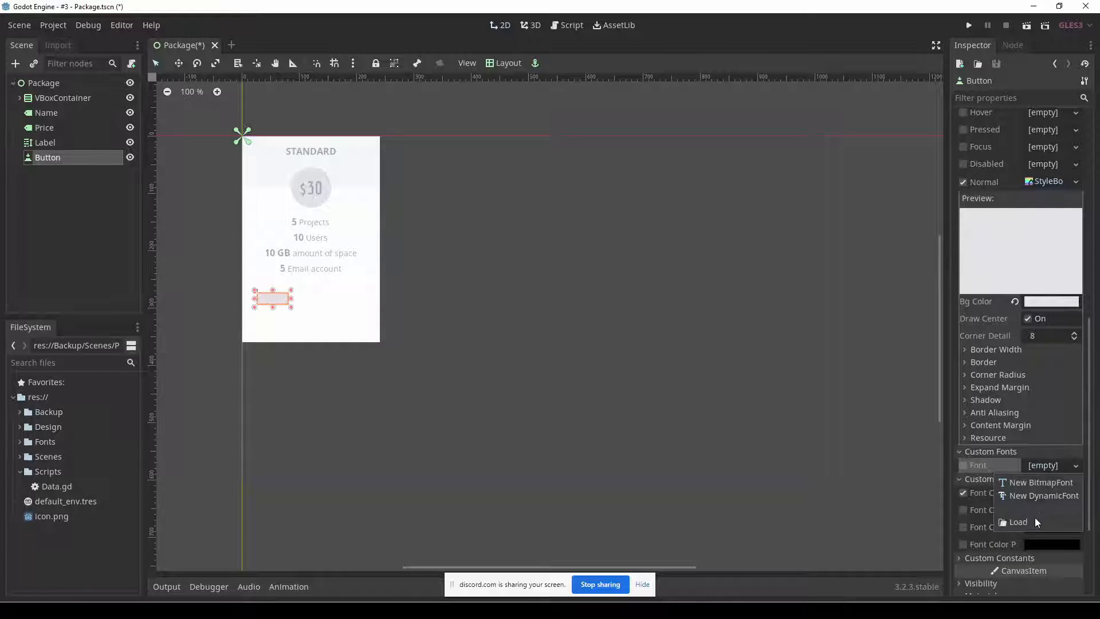
left_click(1037, 496)
scroll(1044, 488, "down", 1)
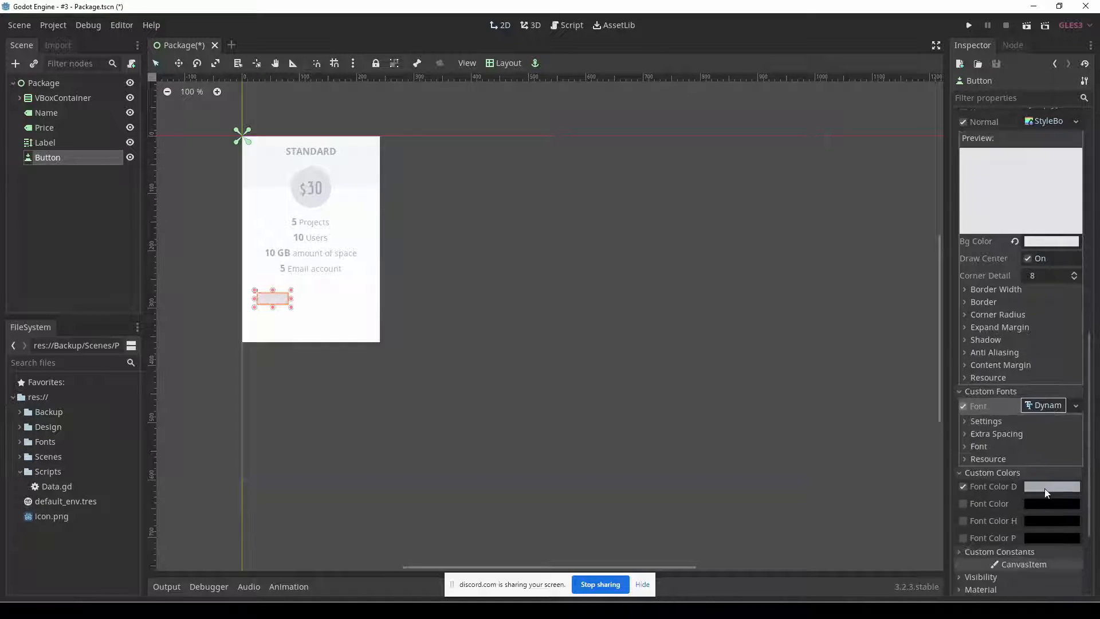
Load OpenSans-Semibold.ttf from the Fonts/open-sans folder as the button font's data.
scroll(1044, 488, "down", 1)
left_click(1033, 386)
left_click(1043, 399)
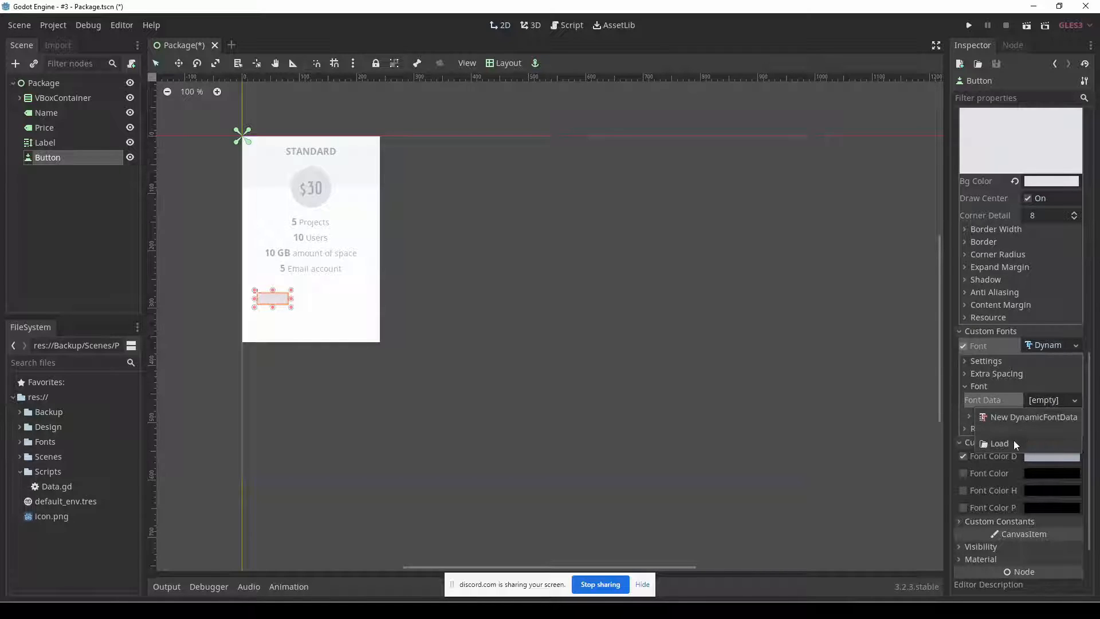
left_click(1000, 443)
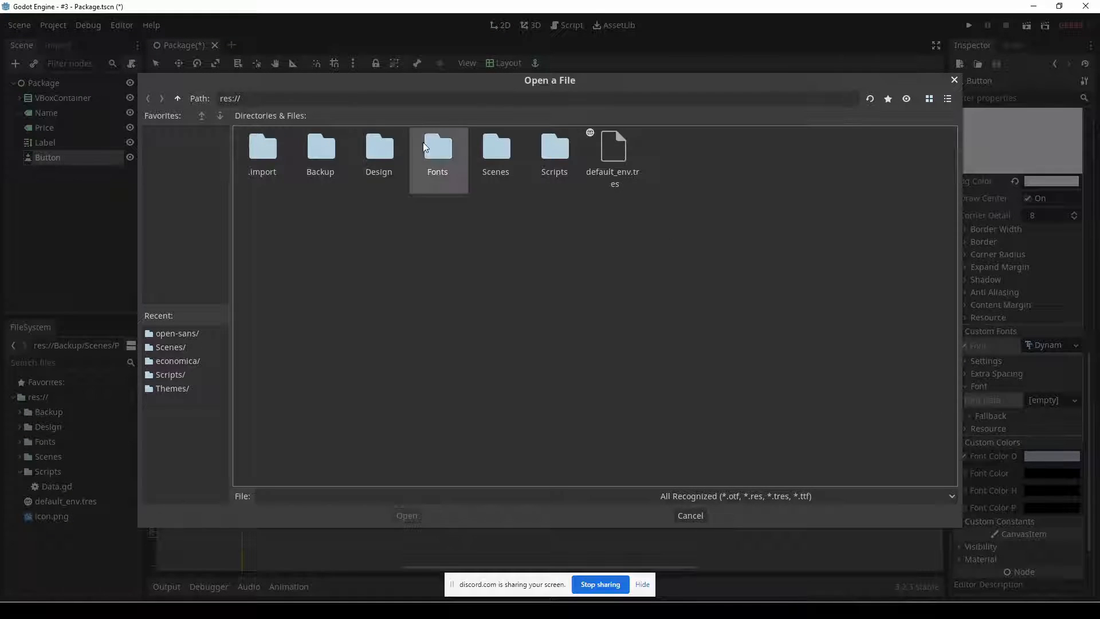
double_click(438, 148)
double_click(324, 148)
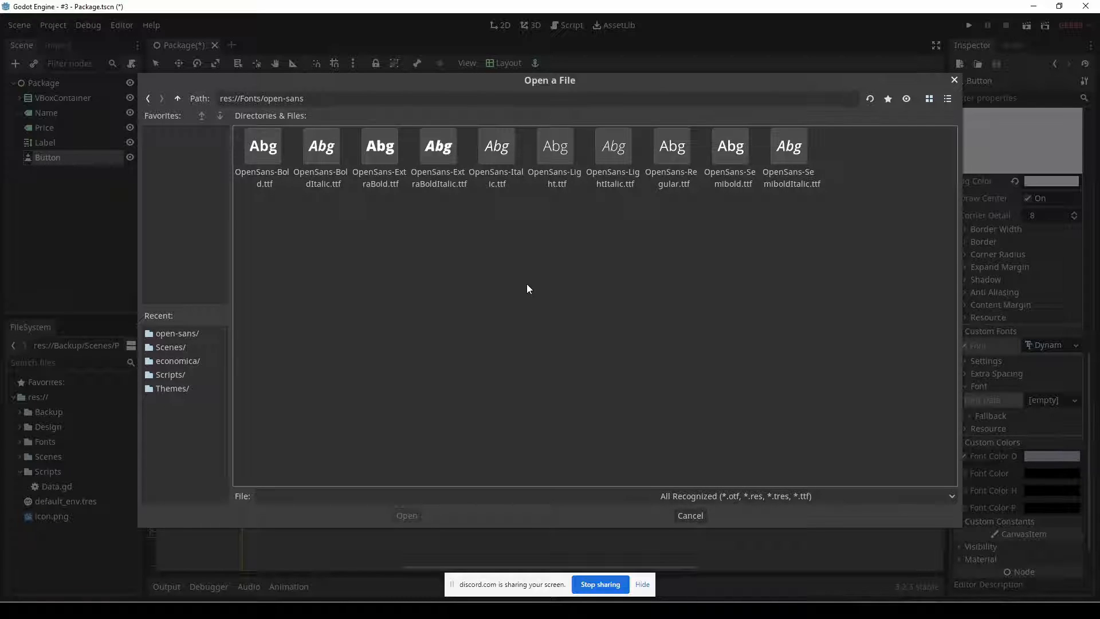
double_click(728, 161)
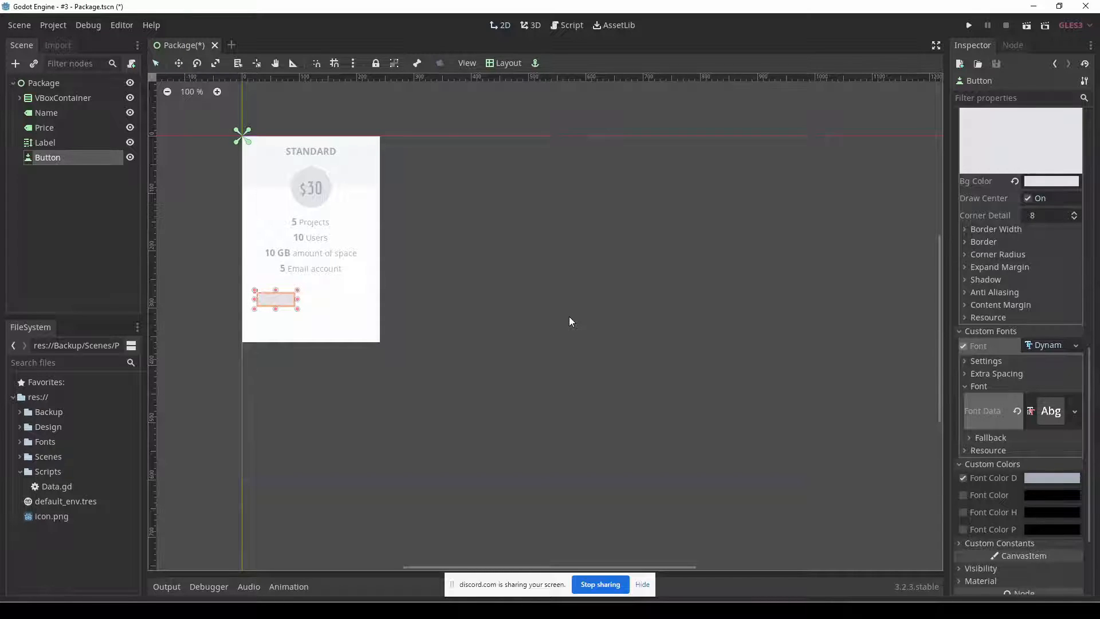
Clear the button's disabled font colour override and reapply the saved grey swatch to it.
scroll(970, 454, "down", 2)
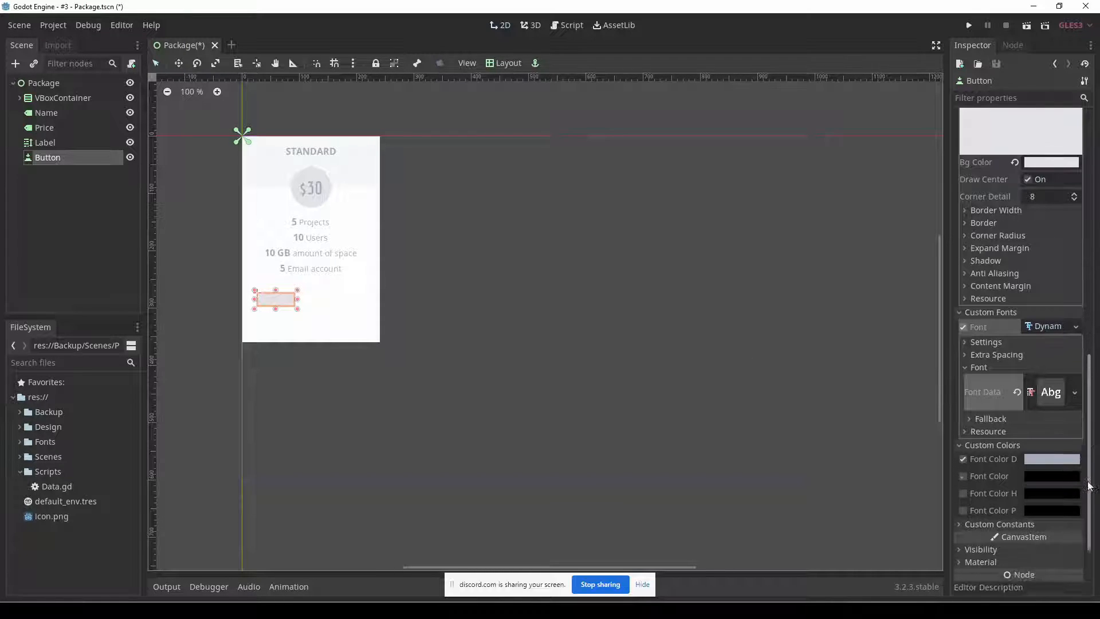
left_click(963, 437)
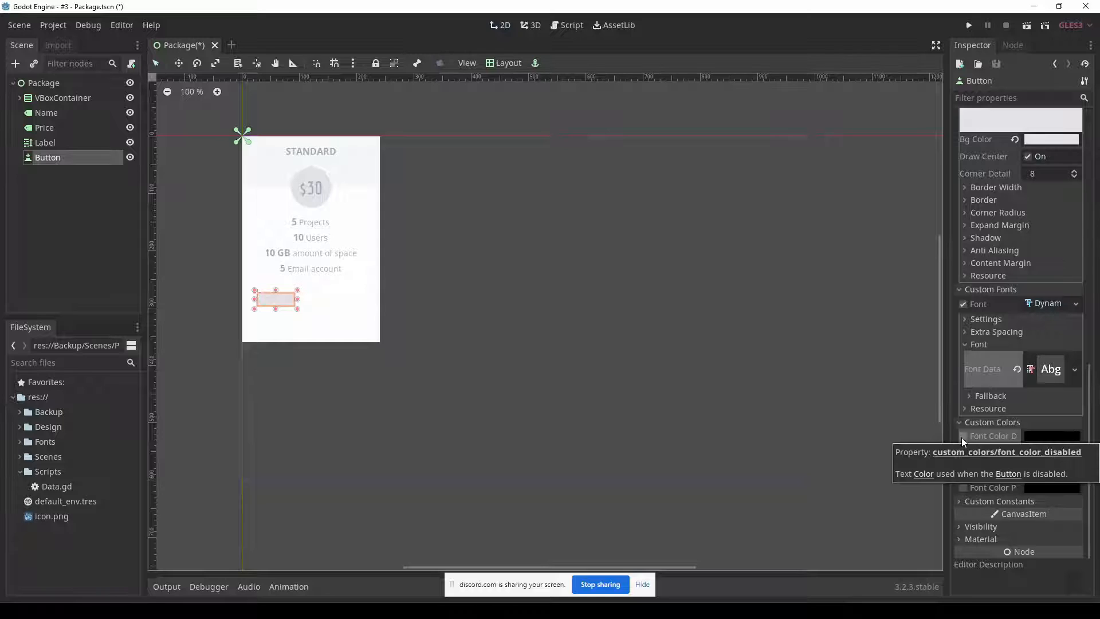
left_click(1050, 435)
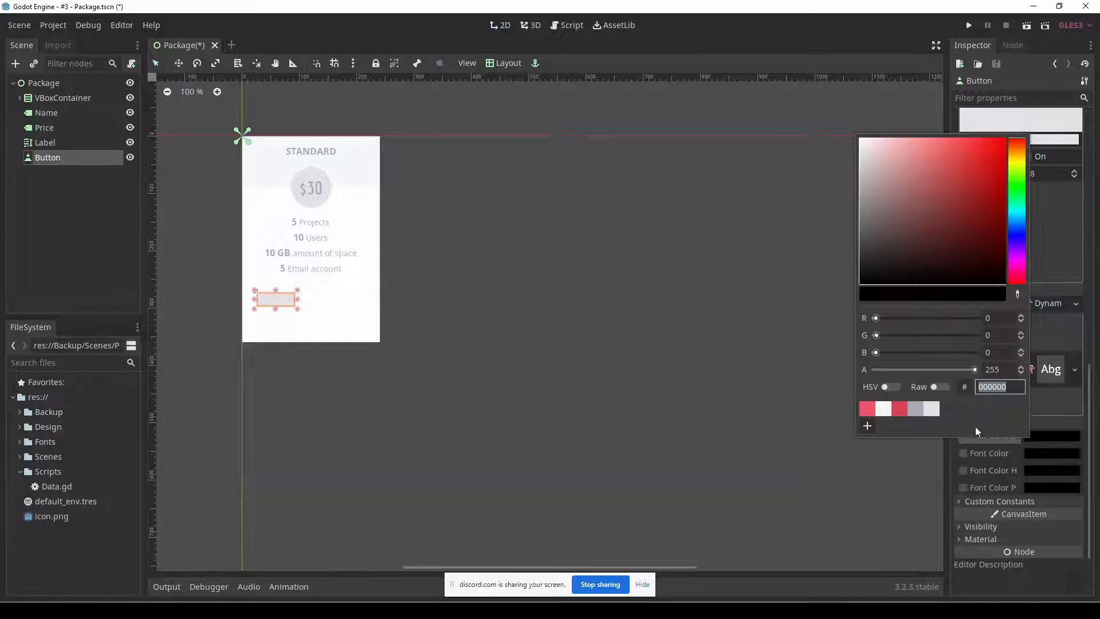
left_click(915, 408)
left_click(1064, 428)
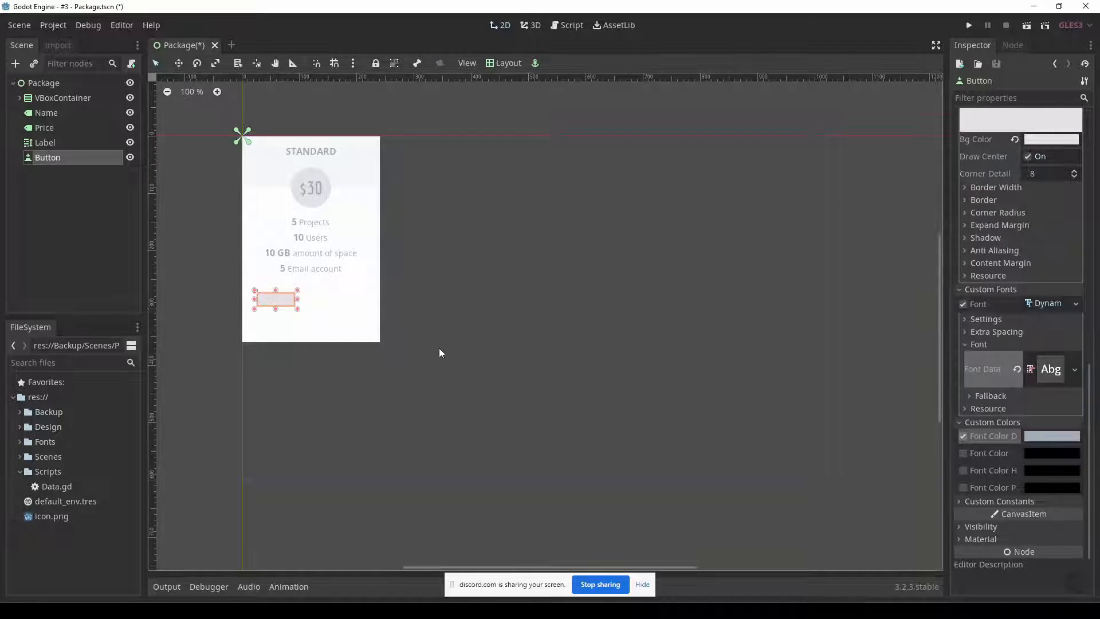
Enlarge the button below the feature list so it spans most of the package column's width.
left_click_drag(298, 312, 346, 324)
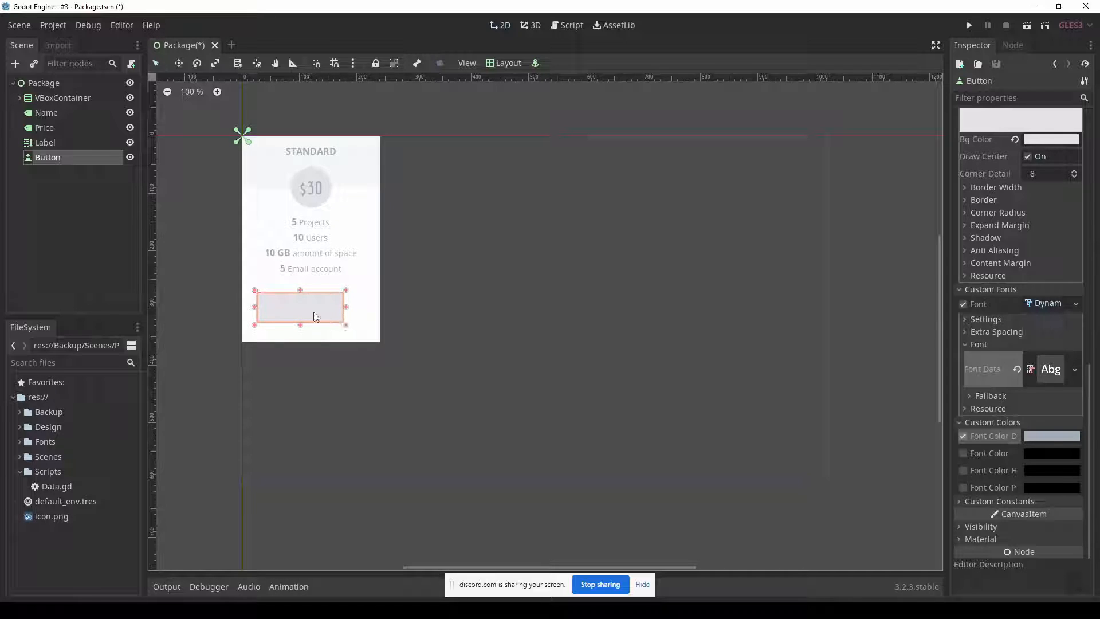
scroll(298, 302, "up", 6)
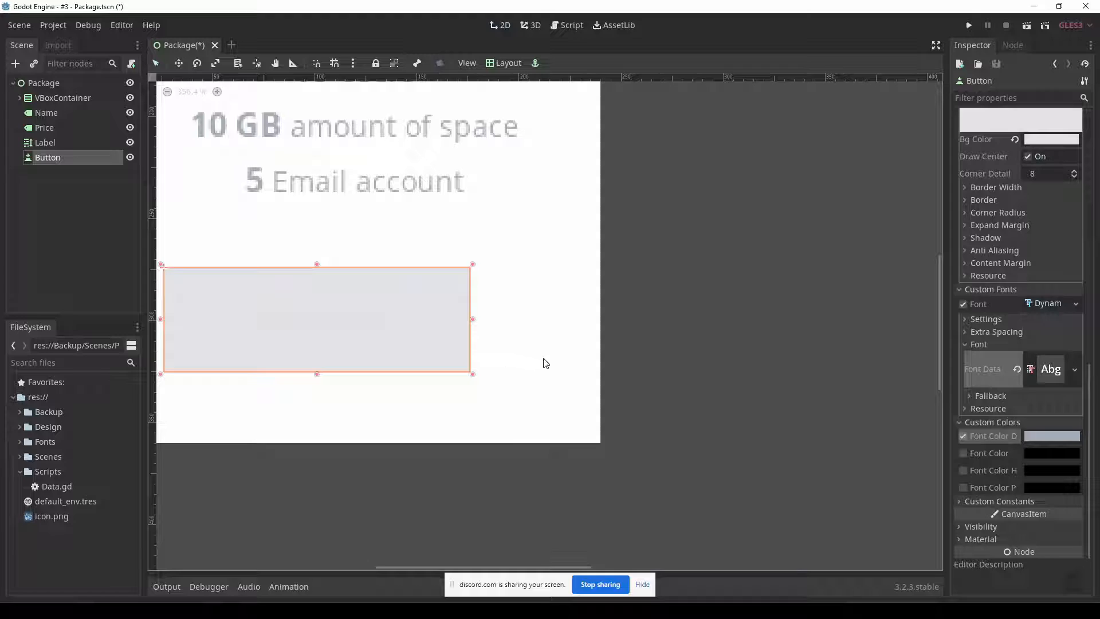
Compare the Fireworks mockup button's fill and SIGN UP text settings with the Godot button's background and disabled font colours.
key("alt+Tab")
left_click(326, 271)
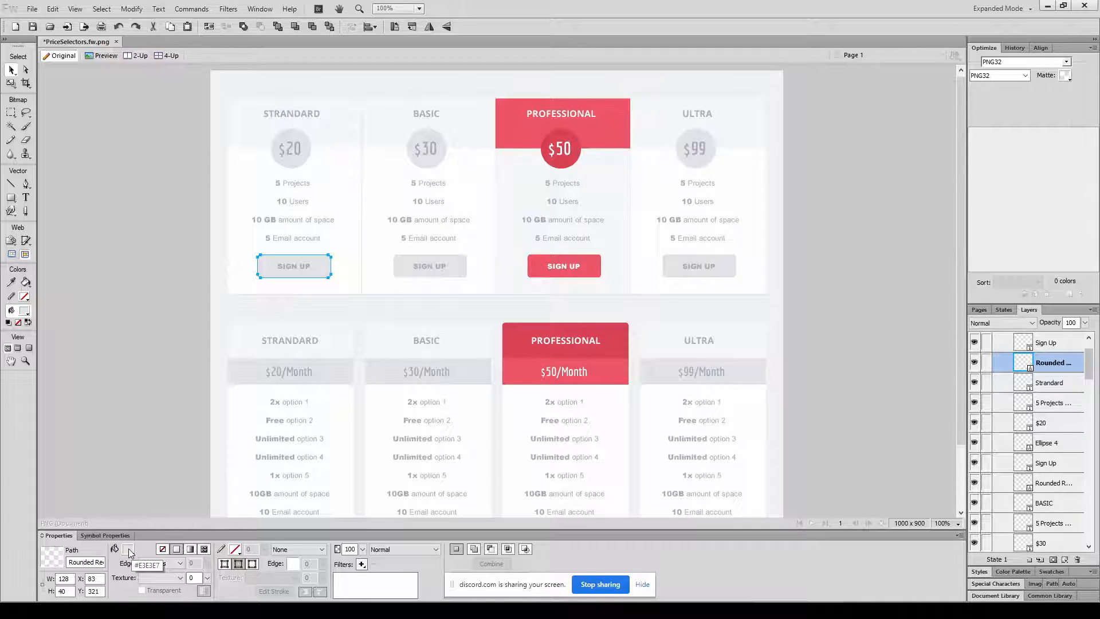
left_click(289, 266)
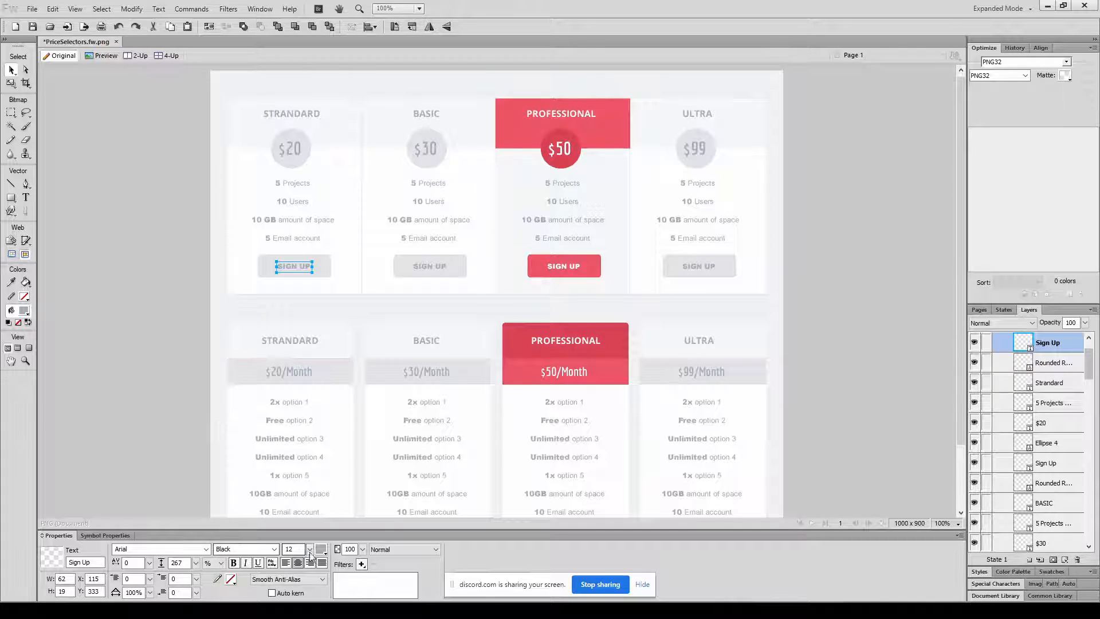
key("alt+Tab")
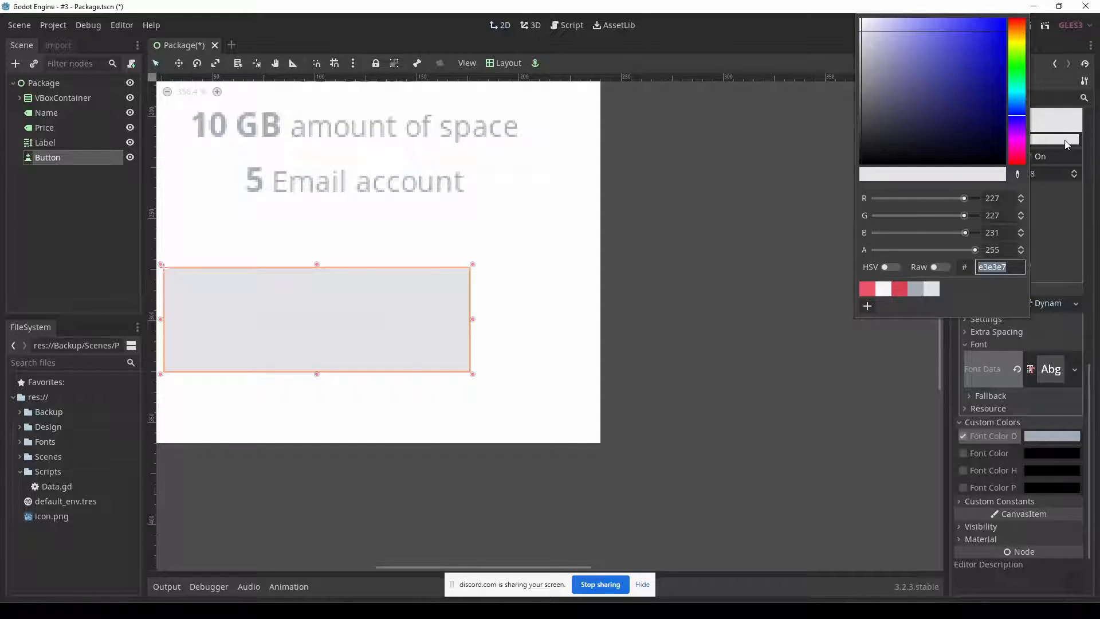
left_click(1089, 375)
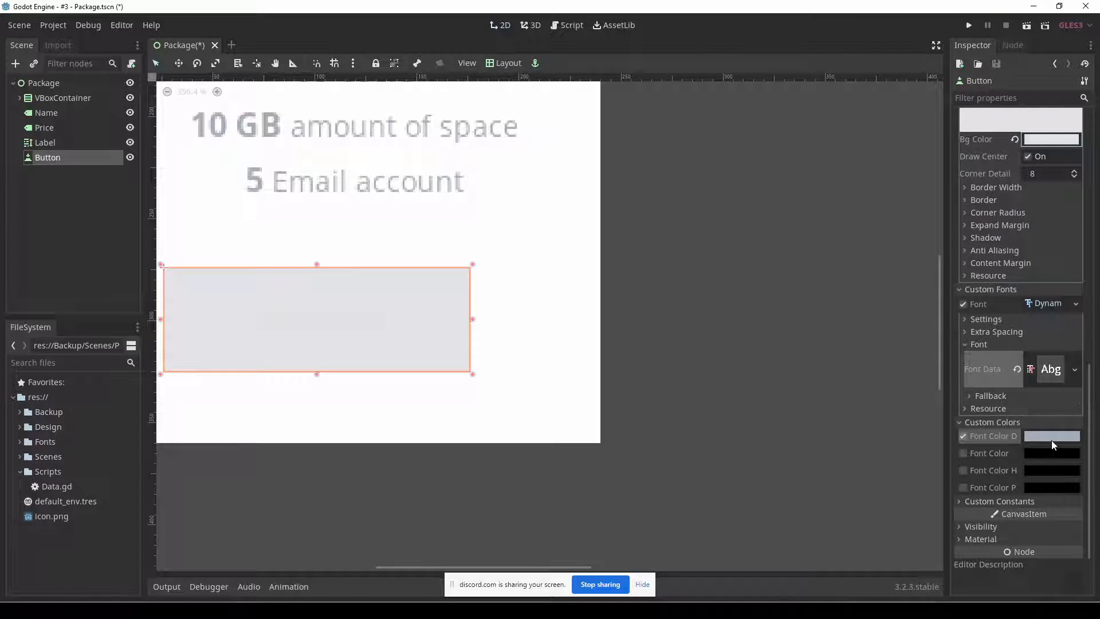
left_click(1047, 437)
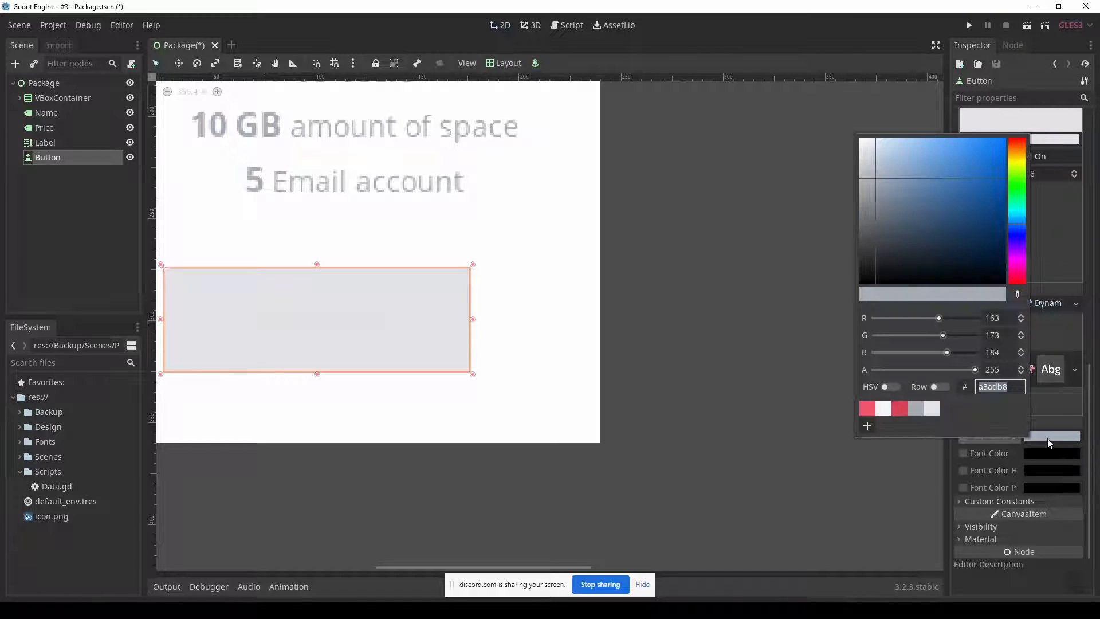
left_click(1095, 432)
left_click_drag(1091, 430, 1093, 384)
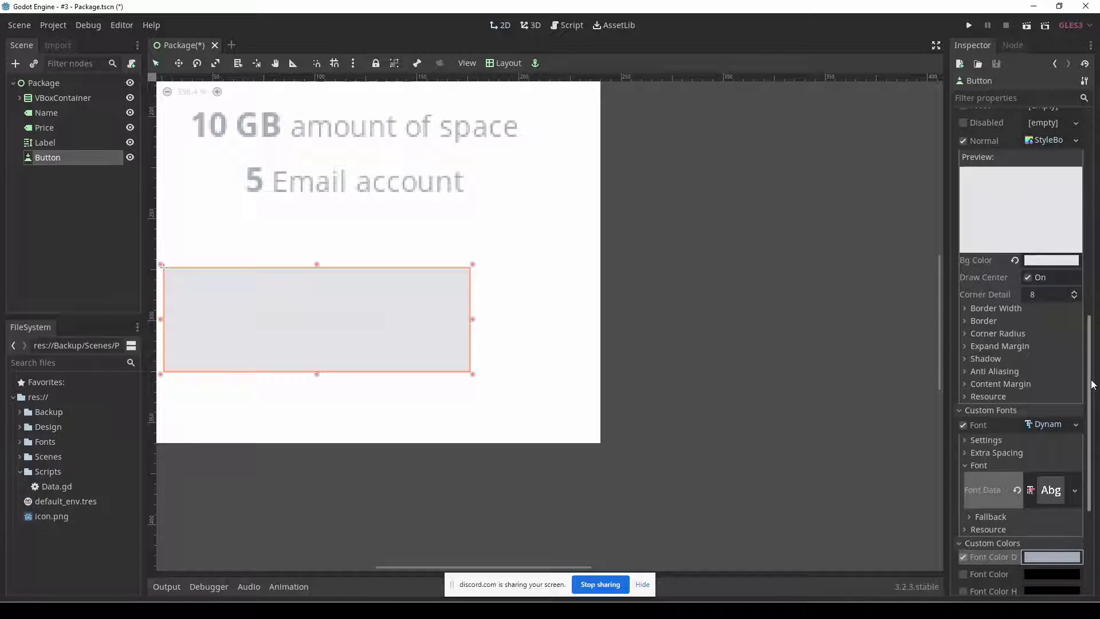
key("alt+Tab")
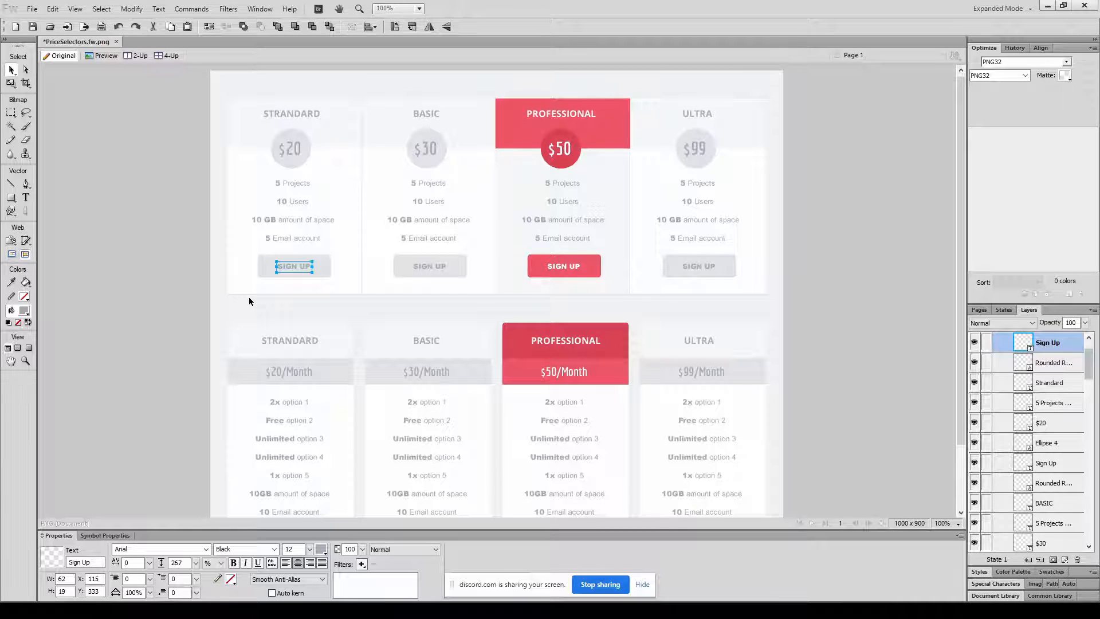
key("alt+Tab")
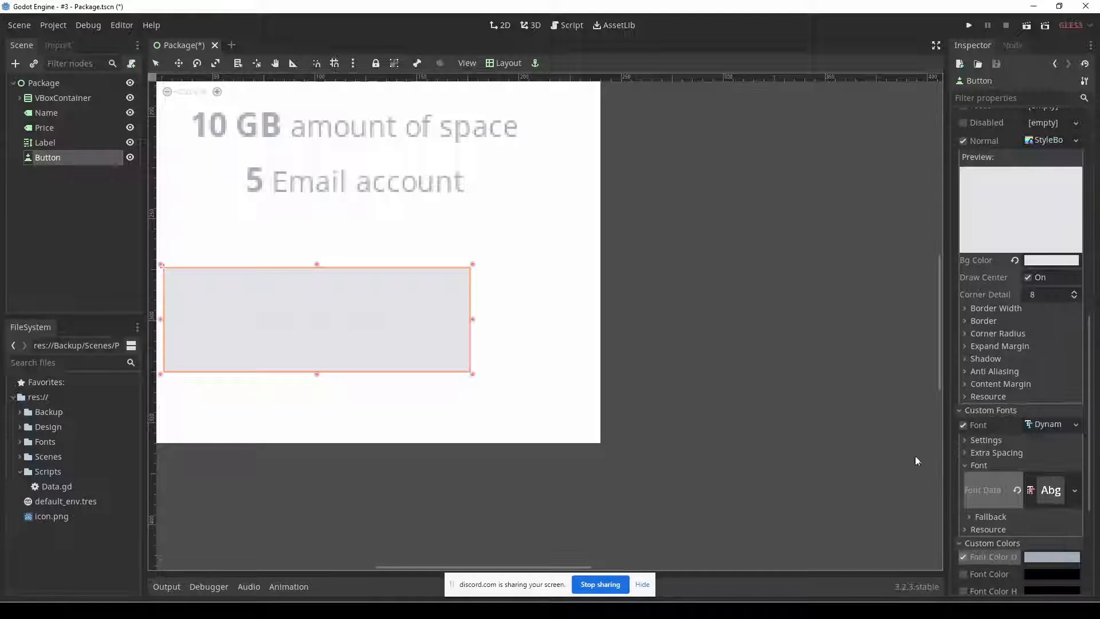
Set the button's disabled font colour to bright red as a test, and reselect the button on the canvas.
scroll(1031, 493, "down", 5)
left_click(1052, 375)
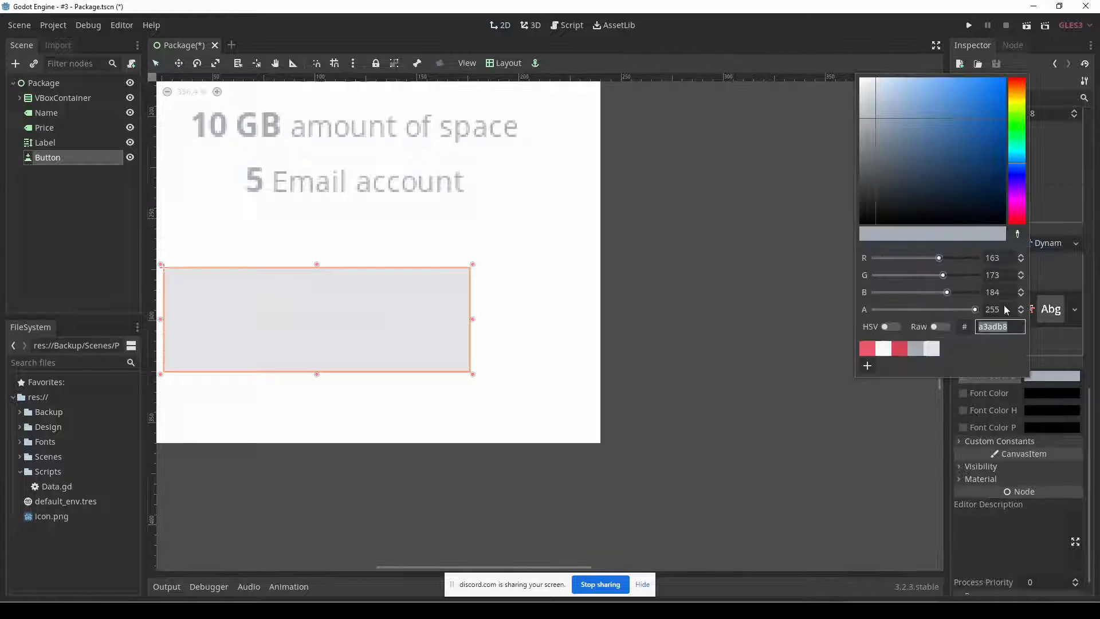
left_click(1023, 83)
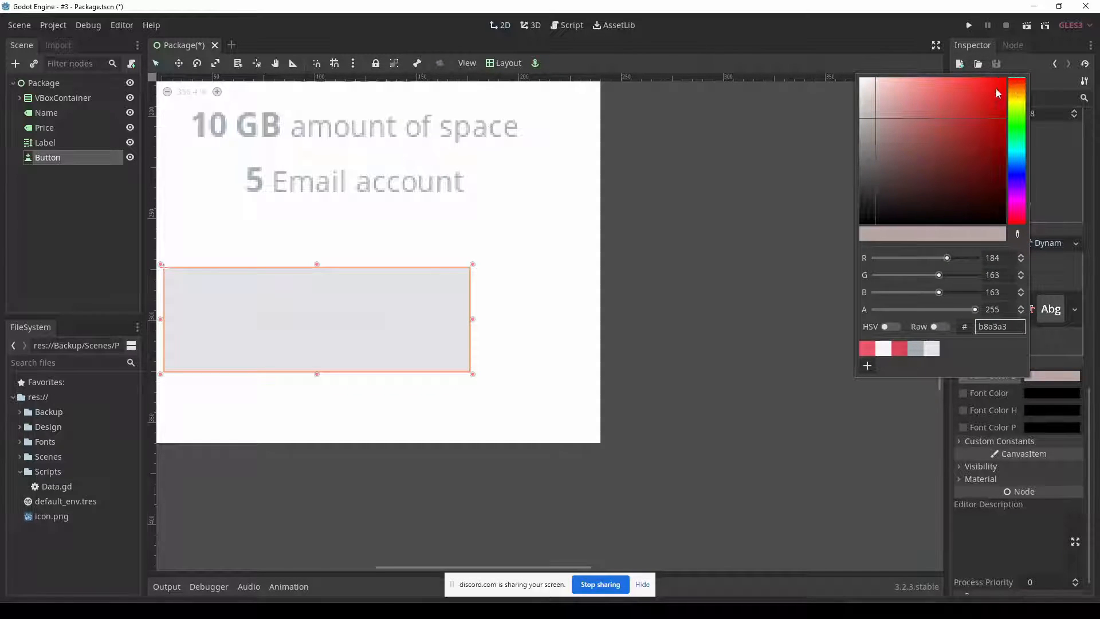
left_click(1004, 78)
left_click(1090, 409)
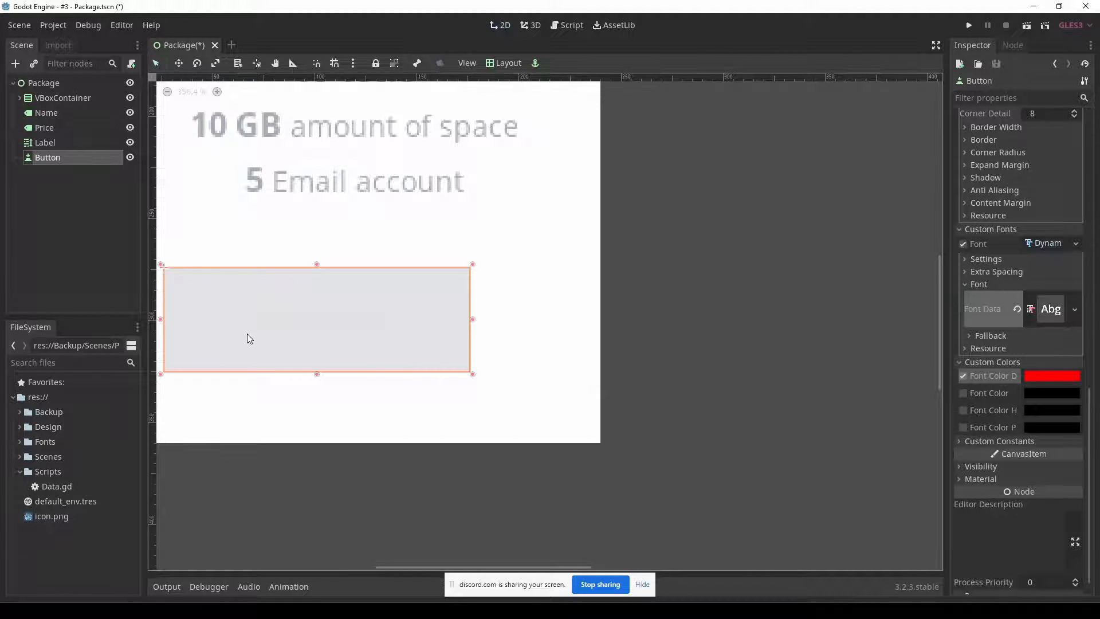
left_click(481, 315)
left_click(419, 319)
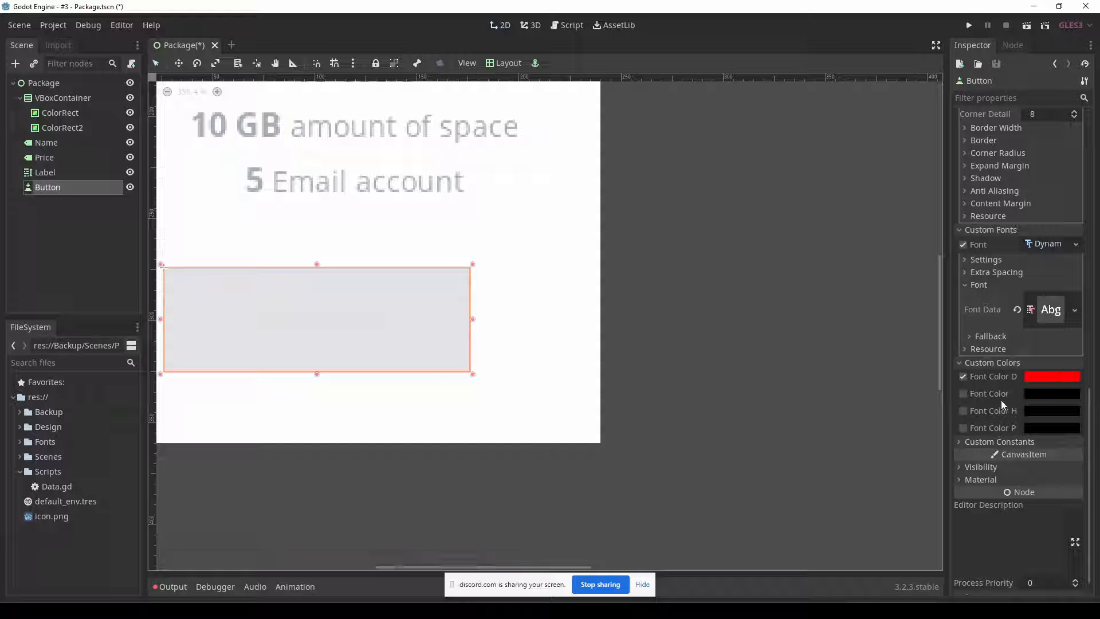
Examine the button's text, state, custom style, font and colour properties to find what controls the label's colour.
scroll(1029, 379, "up", 3)
scroll(1029, 376, "up", 3)
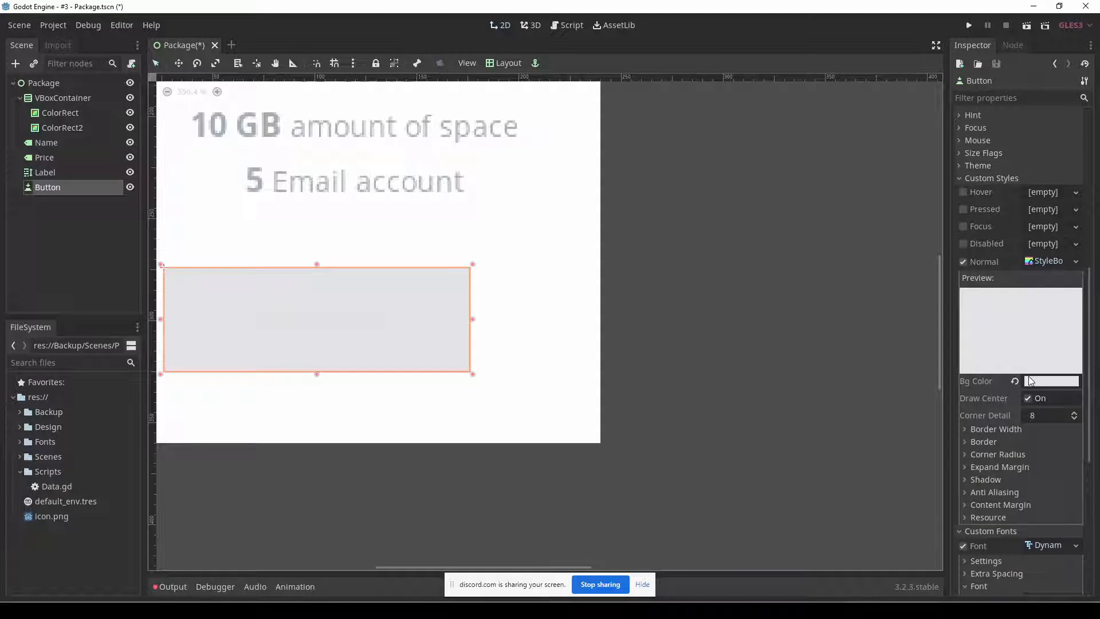
left_click(991, 179)
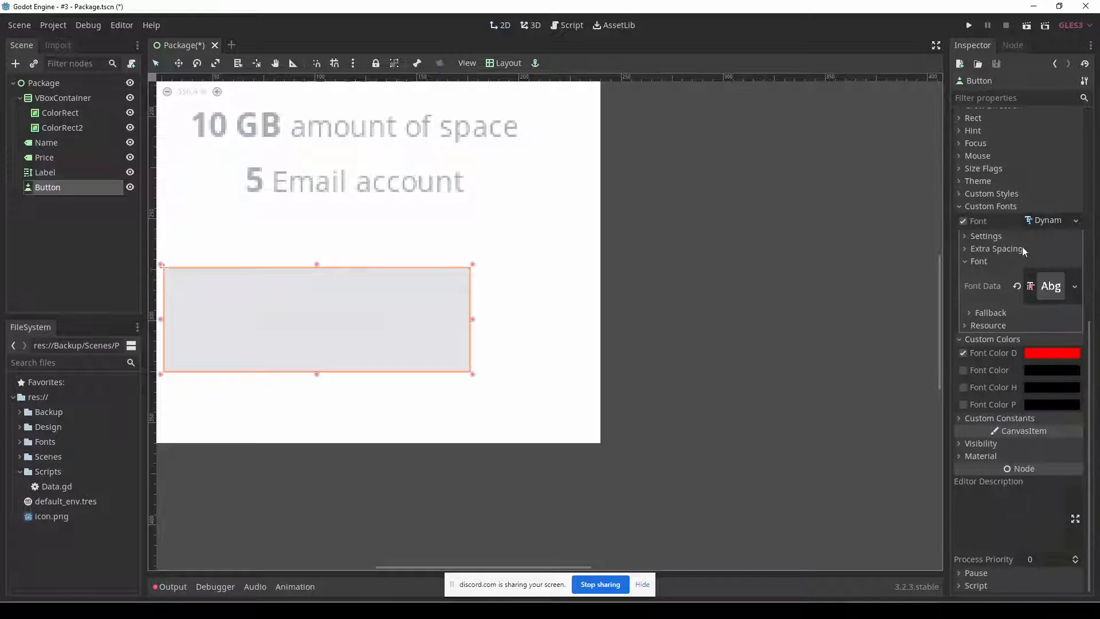
scroll(1022, 238, "up", 5)
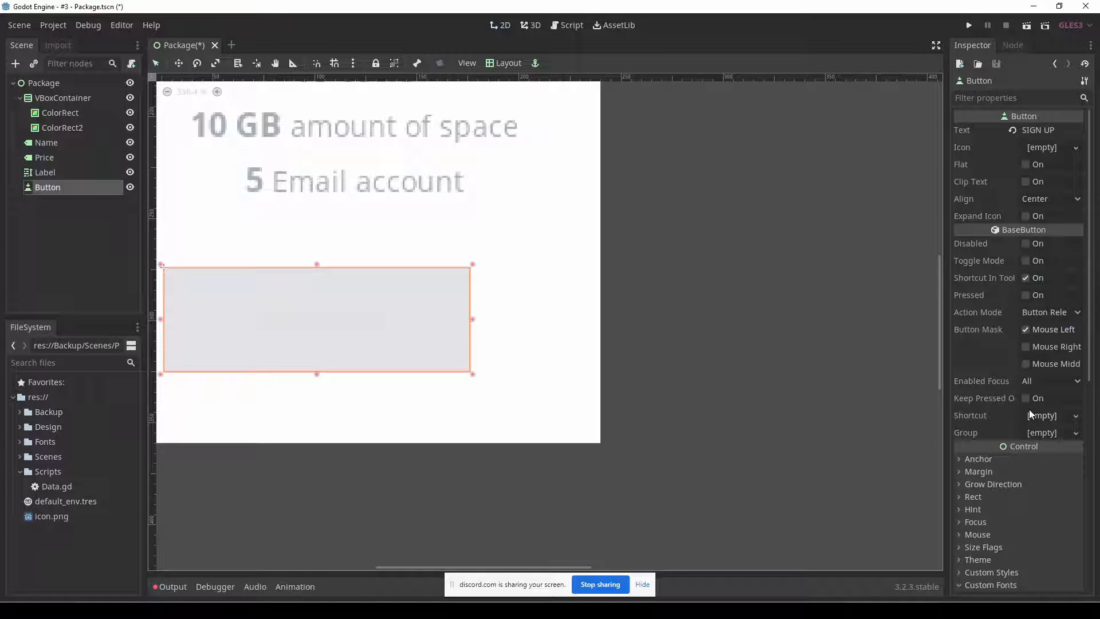
scroll(1032, 409, "down", 8)
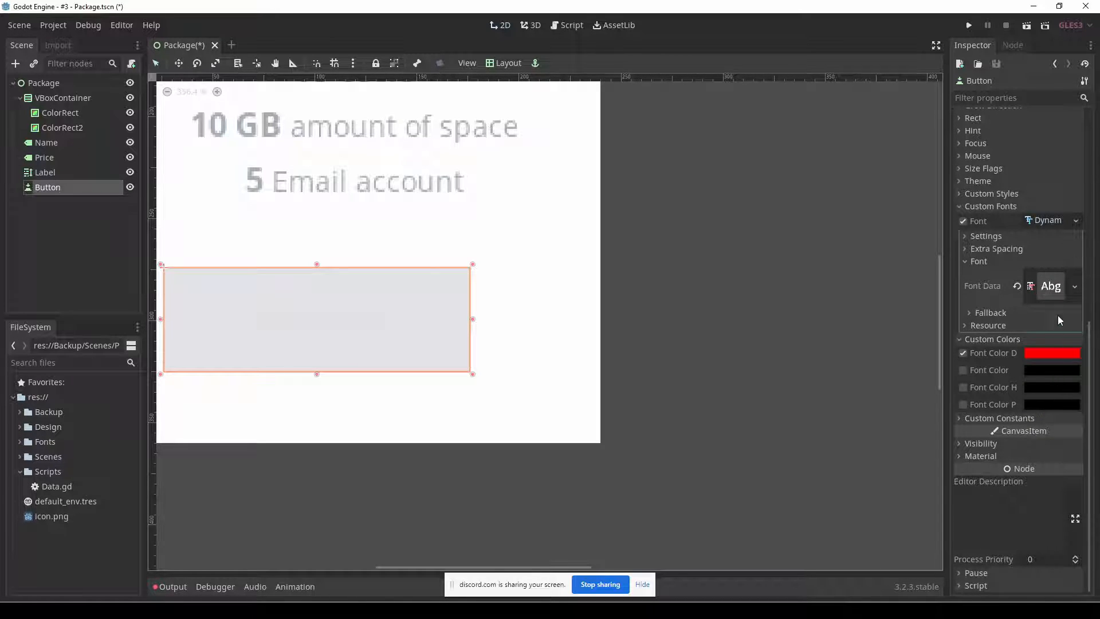
left_click(1017, 194)
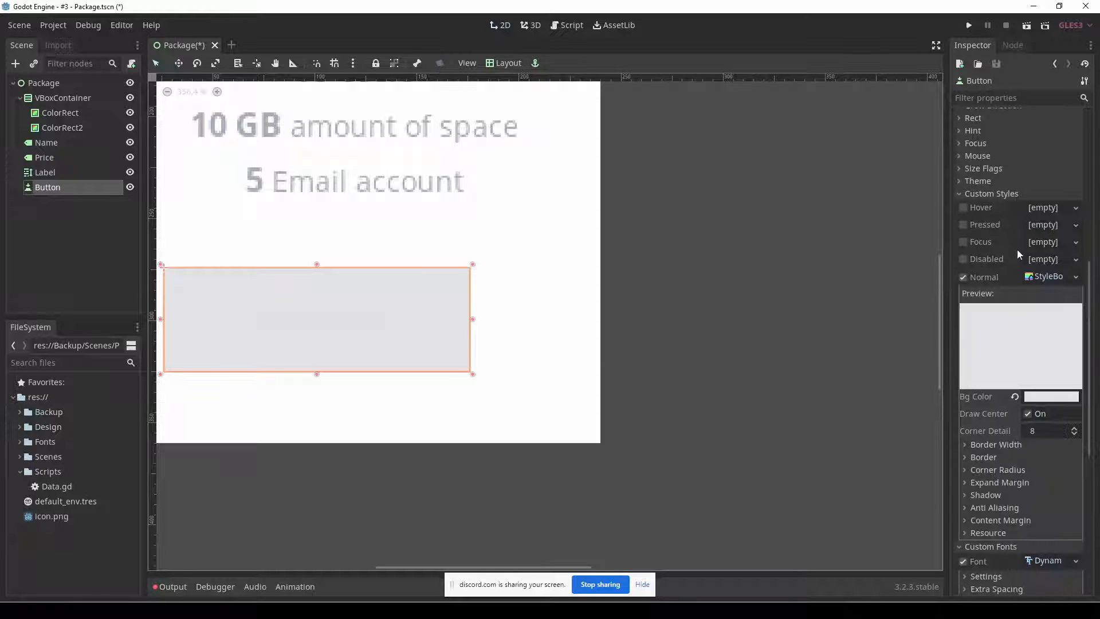
left_click(1060, 276)
left_click(1060, 277)
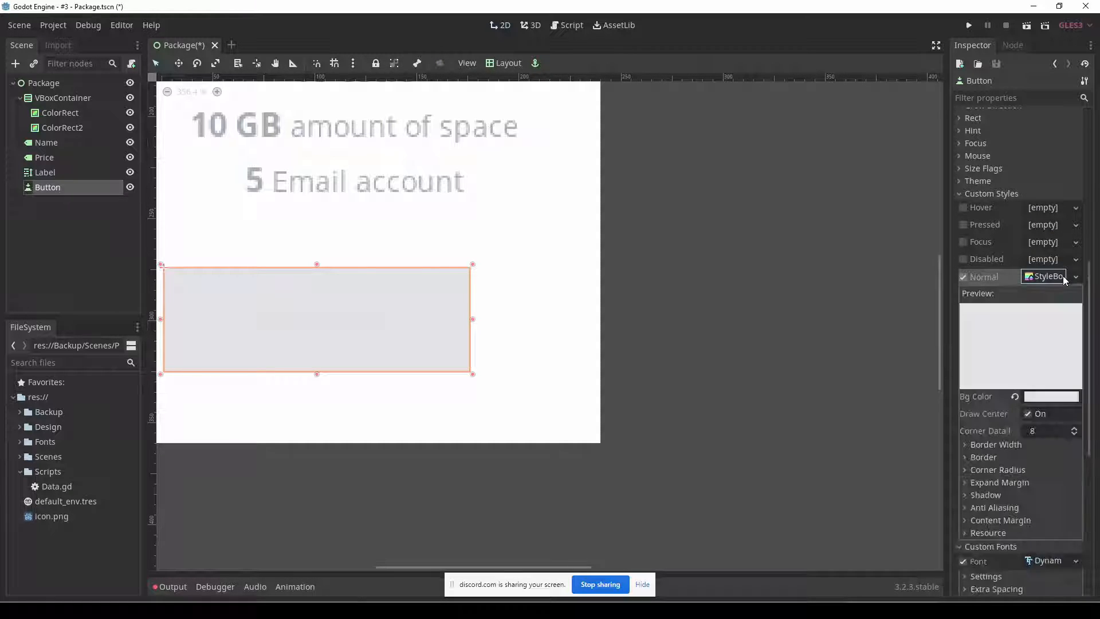
Set the Normal style's background colour to blue 0000ff to make the button's label stand out.
left_click(1051, 397)
left_click_drag(974, 170, 1013, 91)
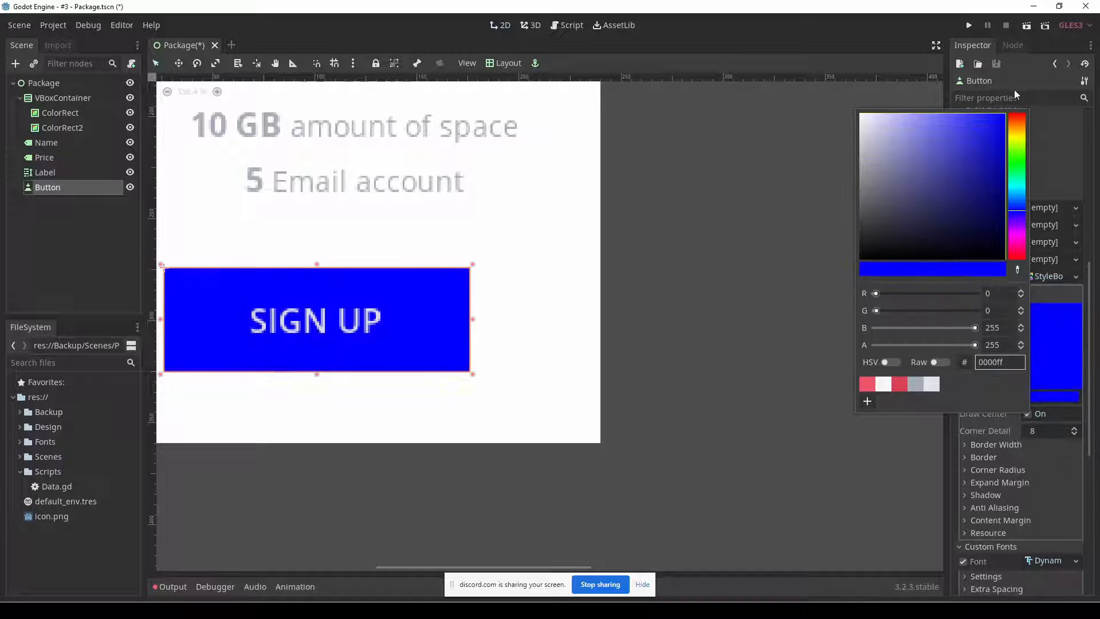
left_click(343, 327)
Increase the button's font size to 18.
left_click_drag(1084, 416, 1091, 470)
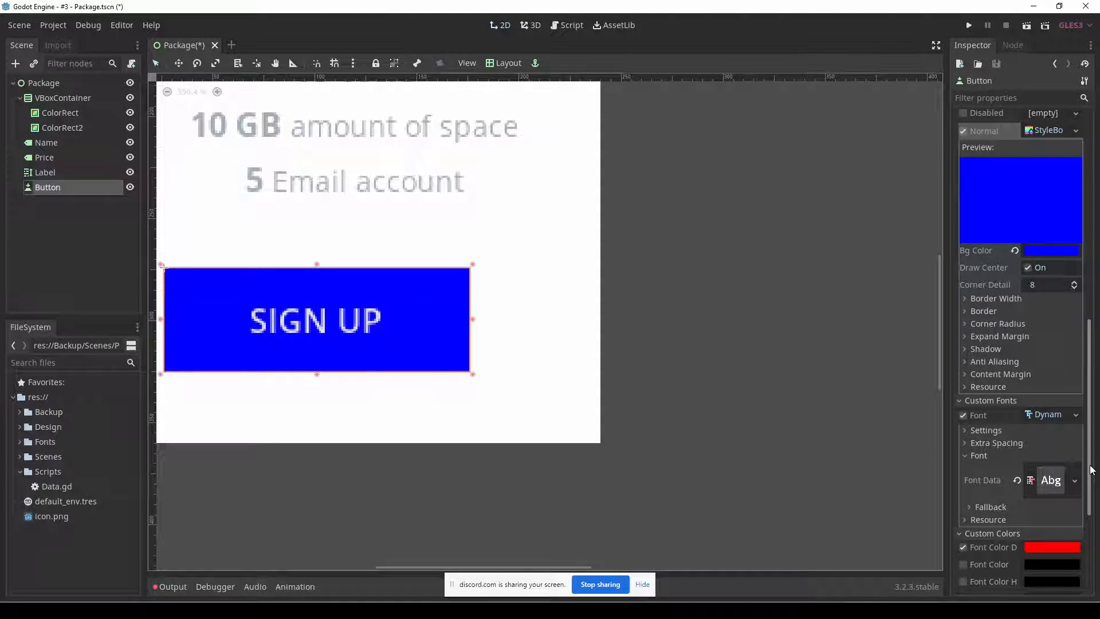
left_click(1038, 430)
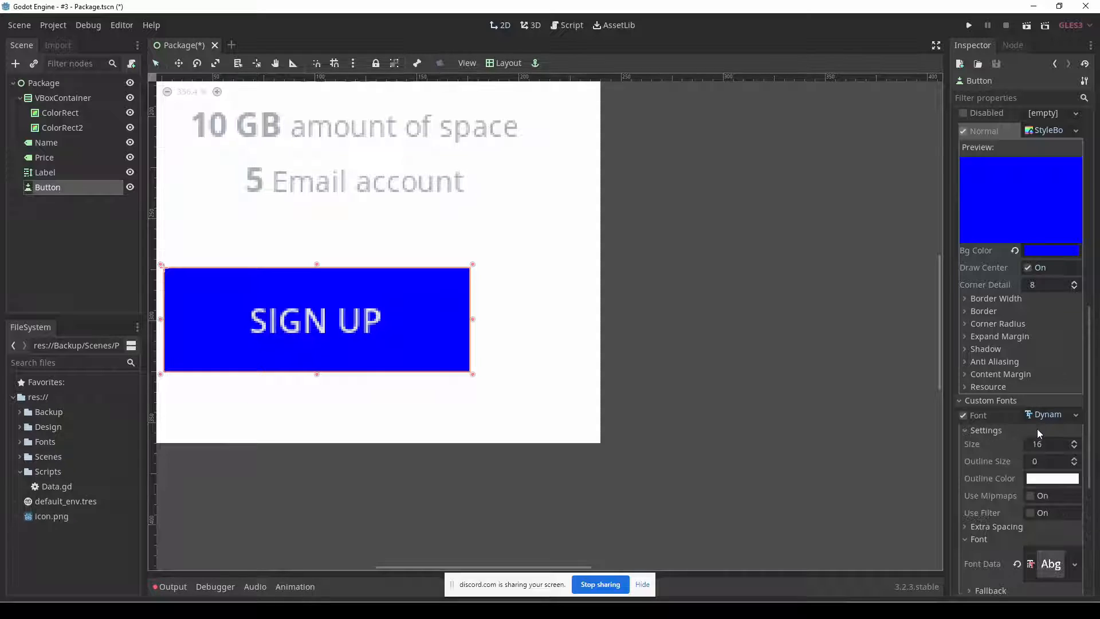
left_click(1075, 441)
left_click(1075, 441)
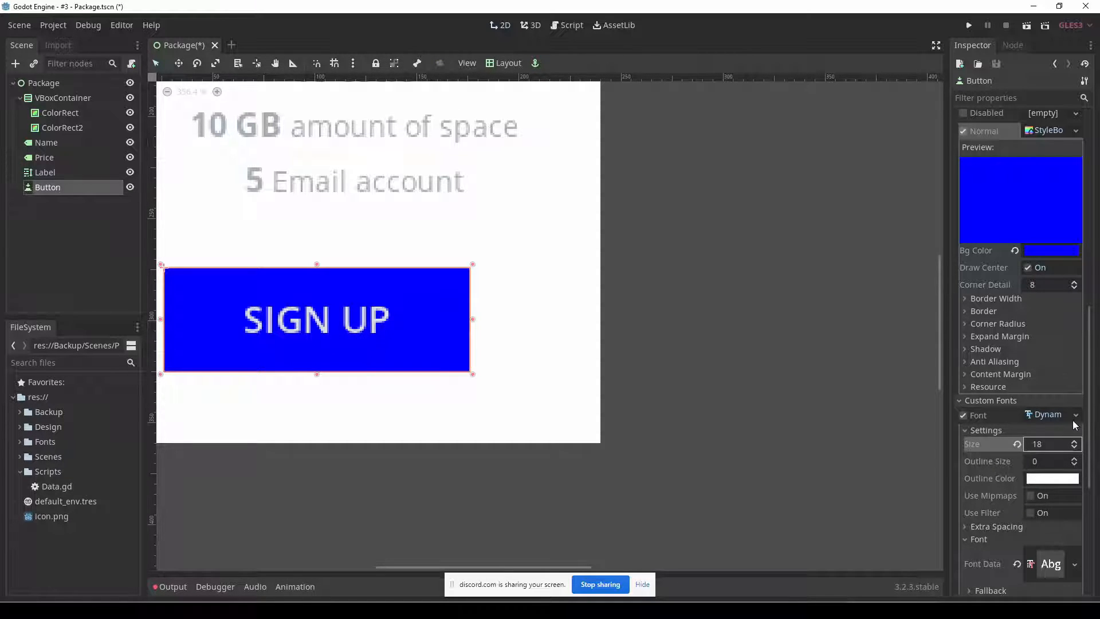
Replace the SIGN UP button's font data with OpenSans-Bold.ttf from the project's Fonts/open-sans folder.
scroll(1066, 444, "down", 3)
left_click(1074, 443)
left_click(1010, 487)
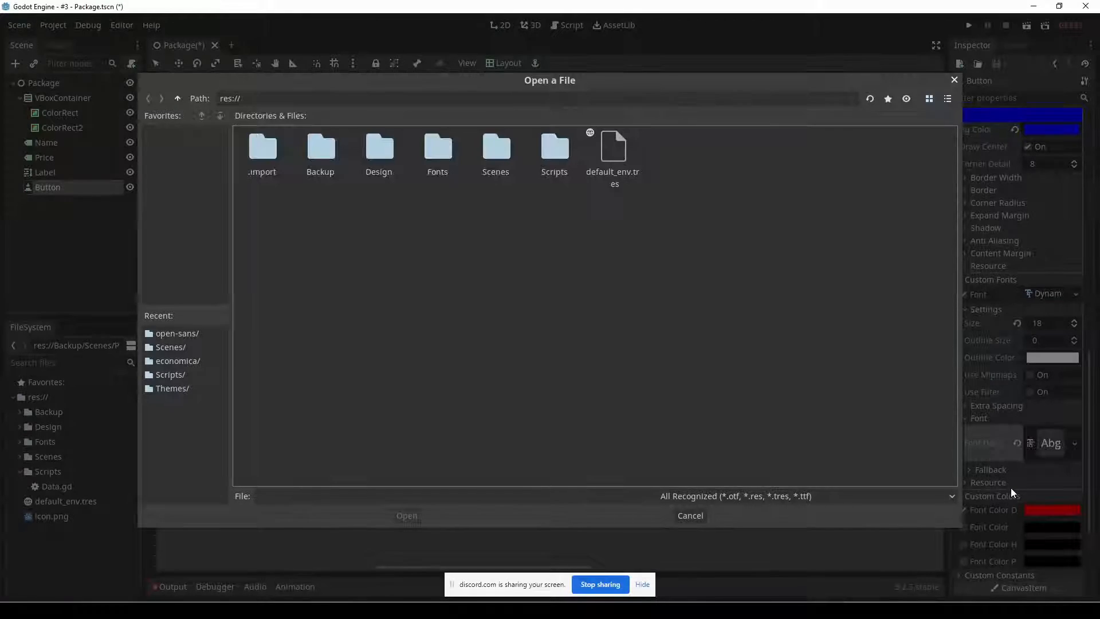
double_click(454, 151)
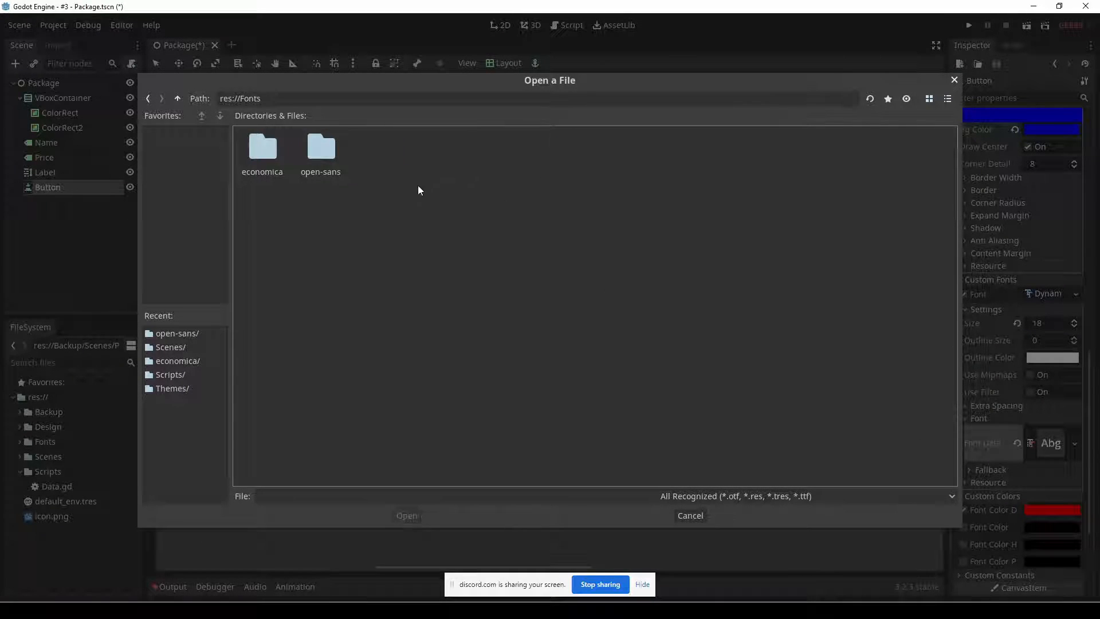
double_click(308, 150)
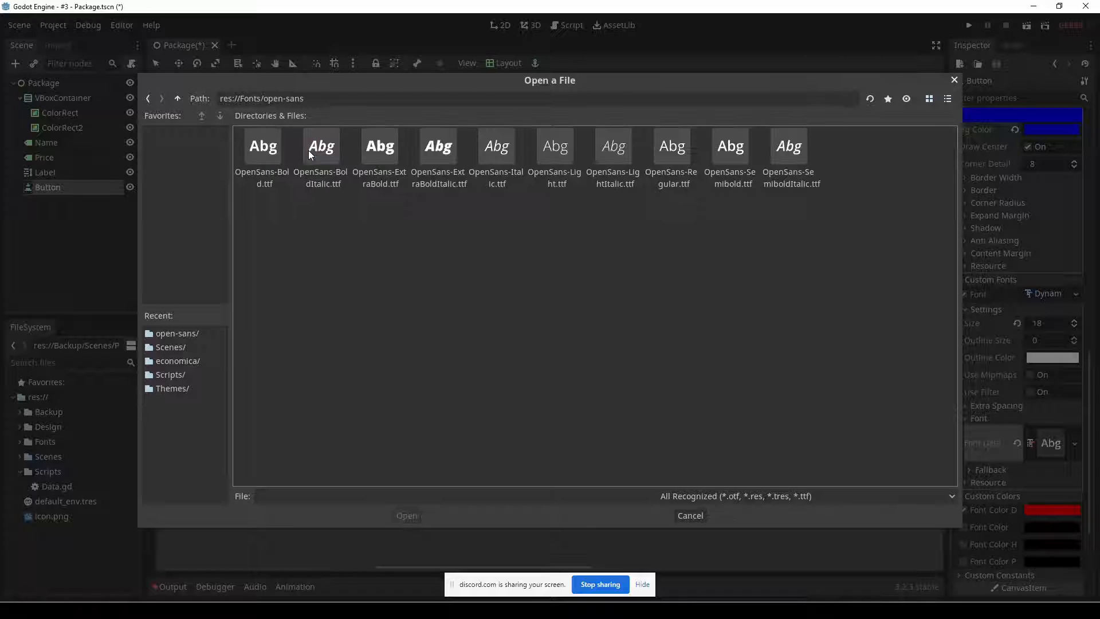
double_click(263, 153)
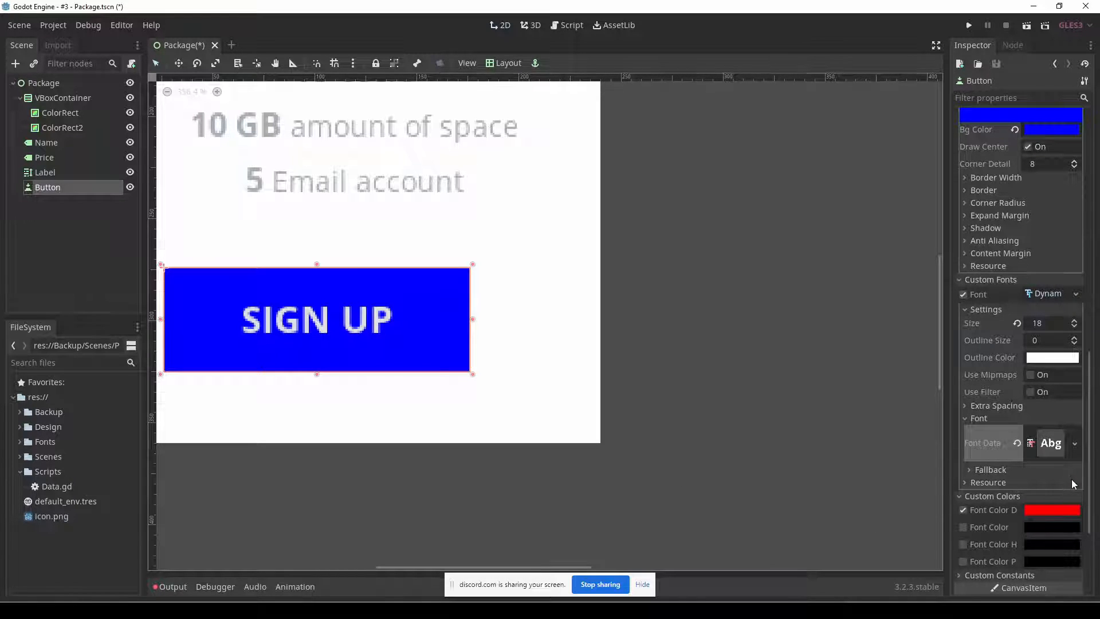
Turn off the button's disabled font colour override and set its font colour to the saved grey a3adb8.
scroll(1073, 480, "down", 3)
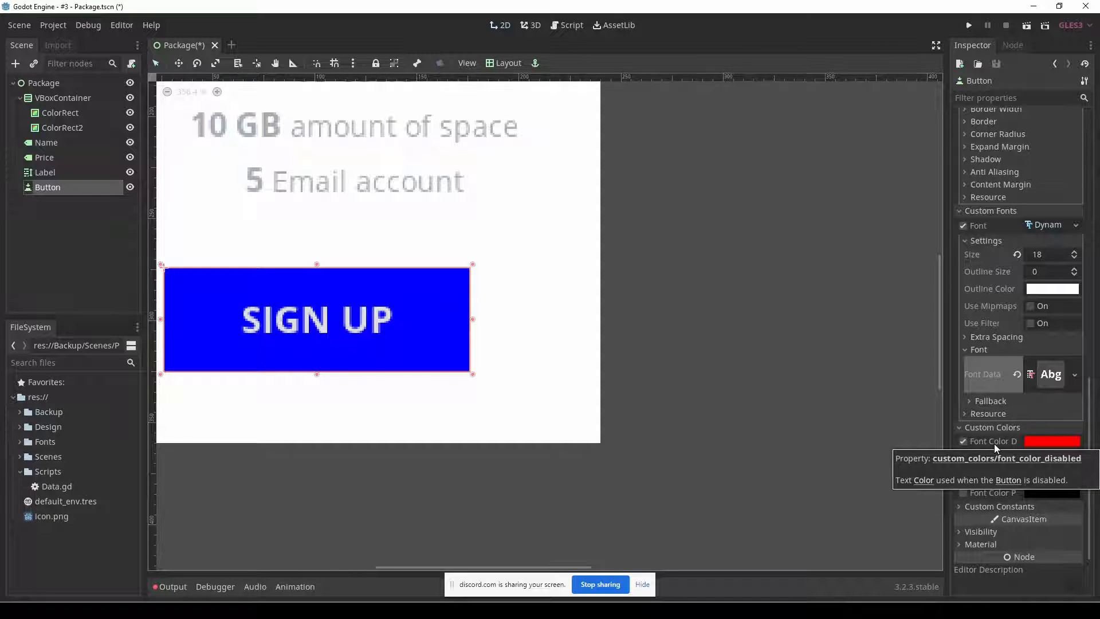
left_click(963, 442)
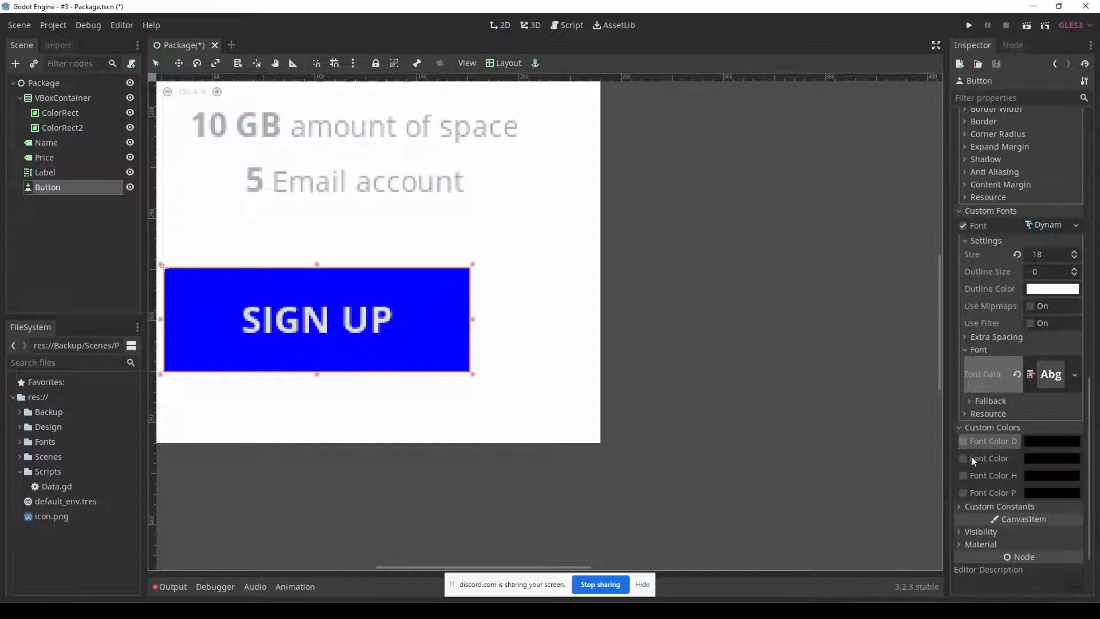
left_click(1041, 460)
left_click(916, 447)
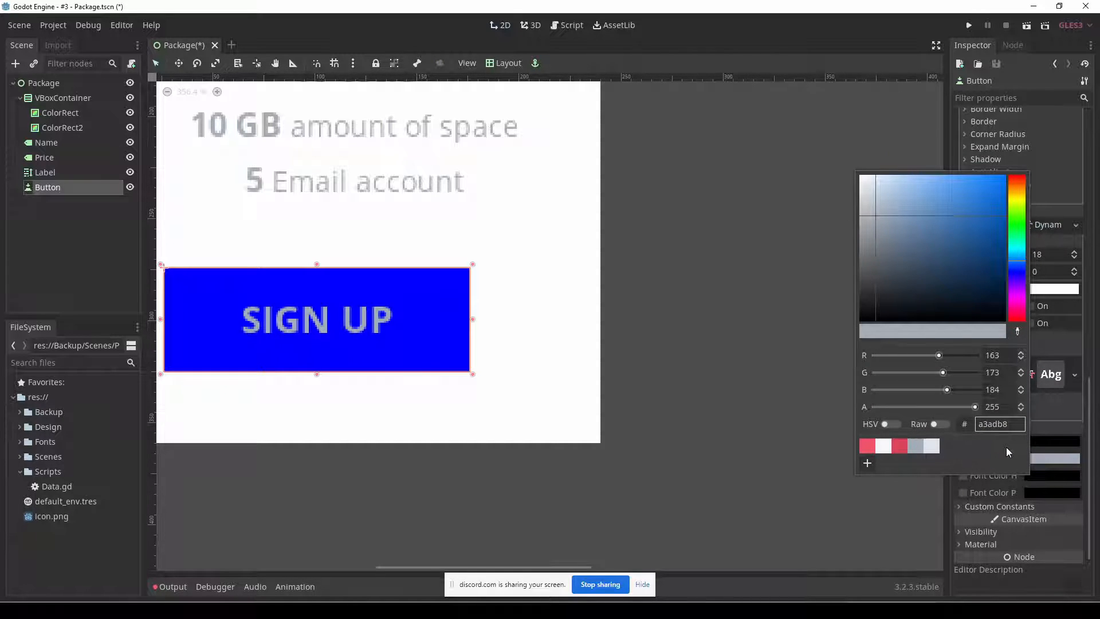
left_click(1088, 431)
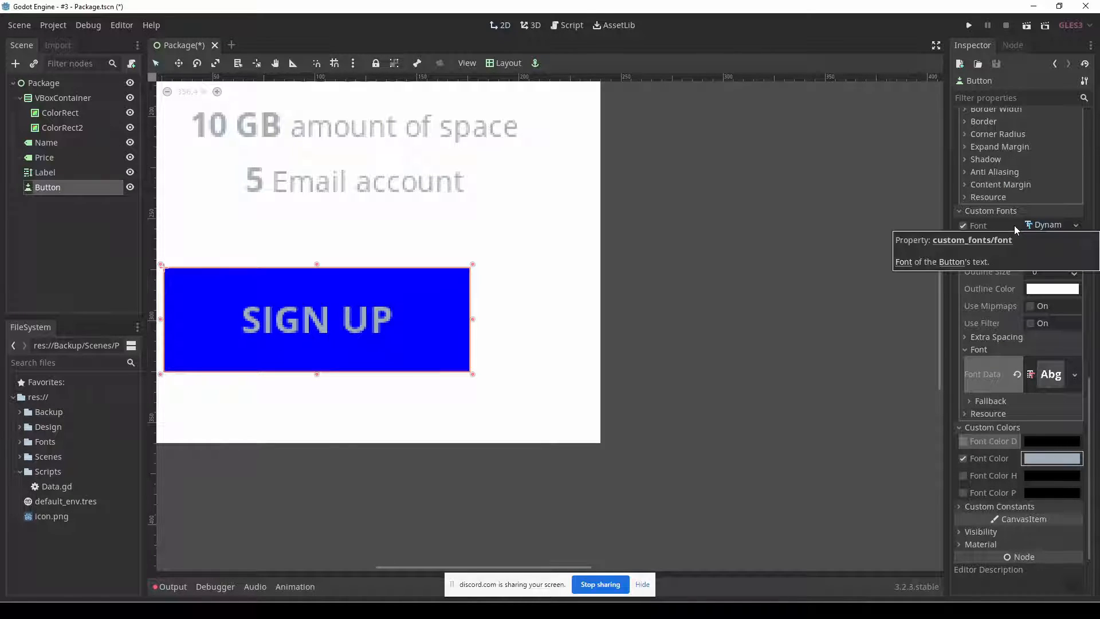
Set the button's font size to 17 and its Normal style background colour to the saved light grey e3e3e7.
left_click(1074, 257)
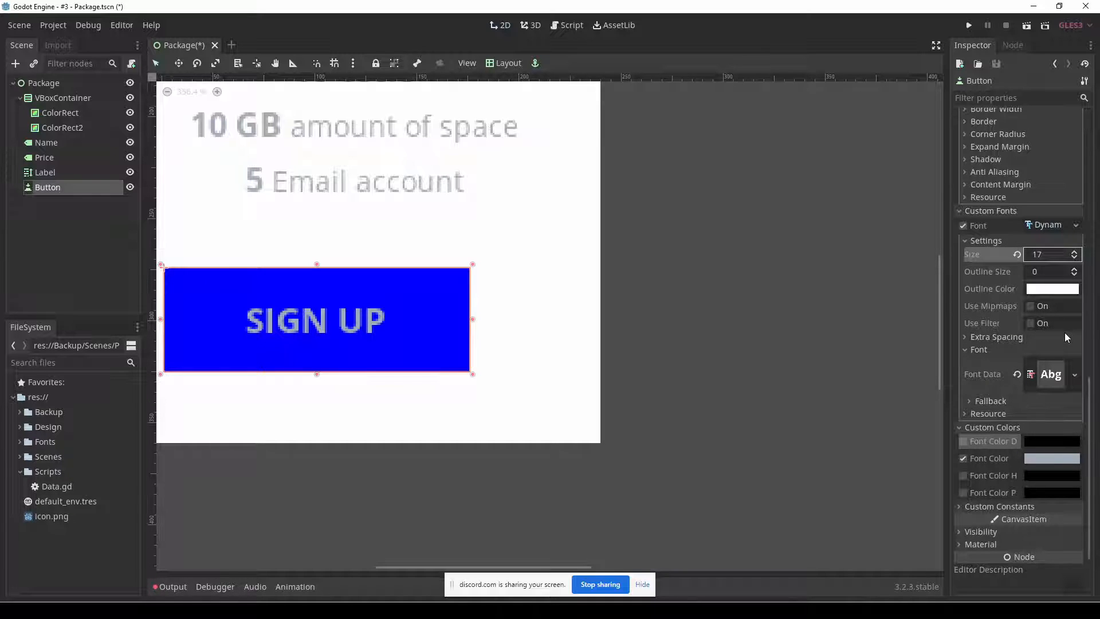
scroll(1064, 337, "up", 5)
left_click(1044, 302)
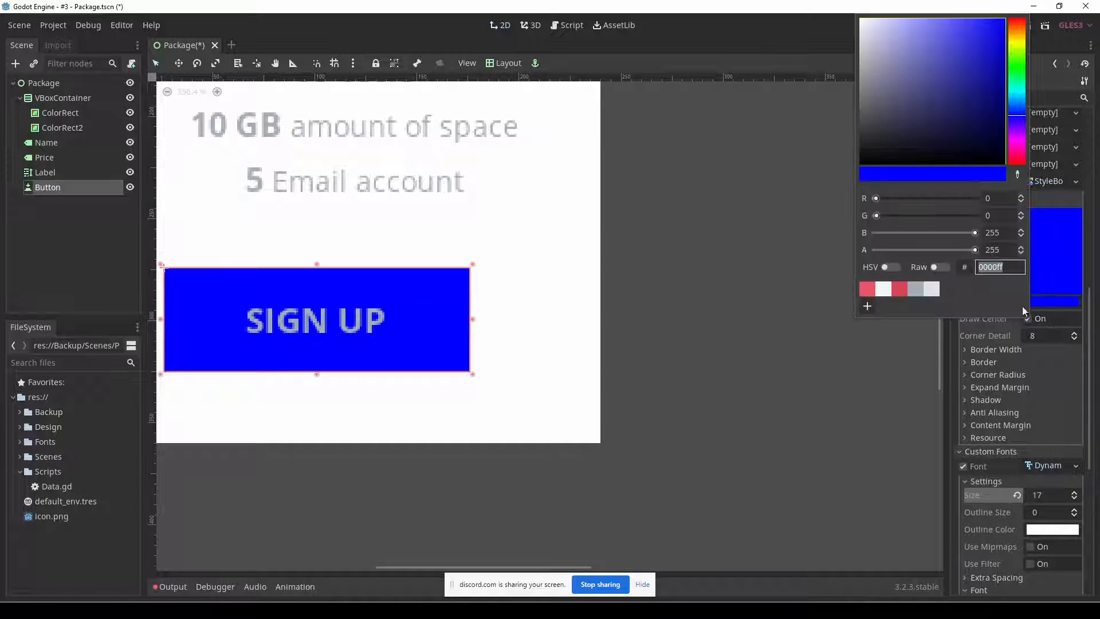
left_click(934, 290)
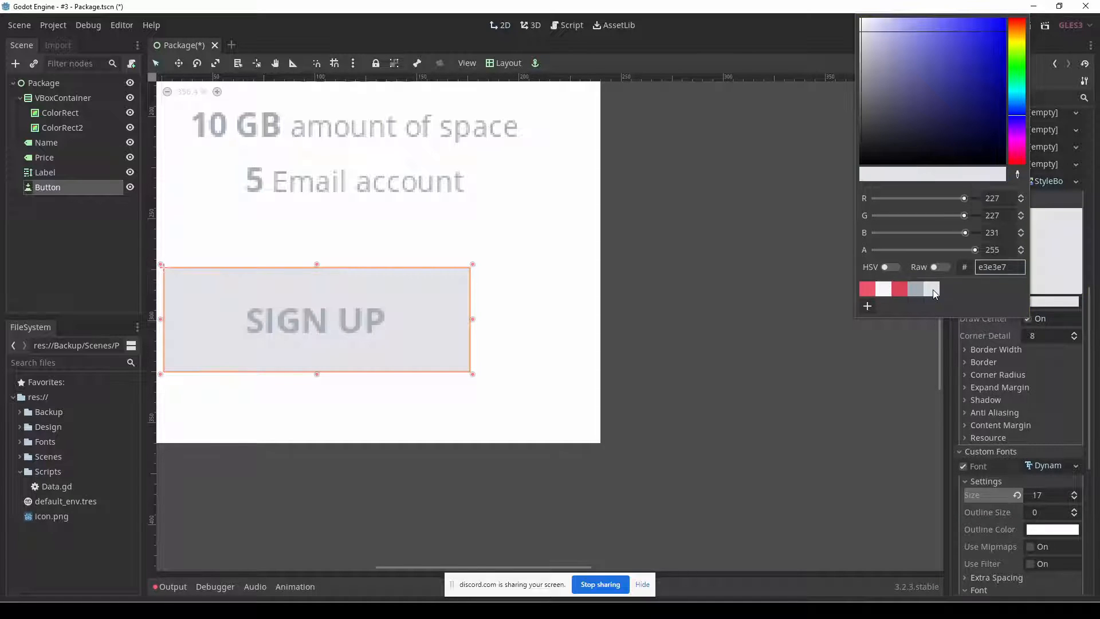
left_click(722, 333)
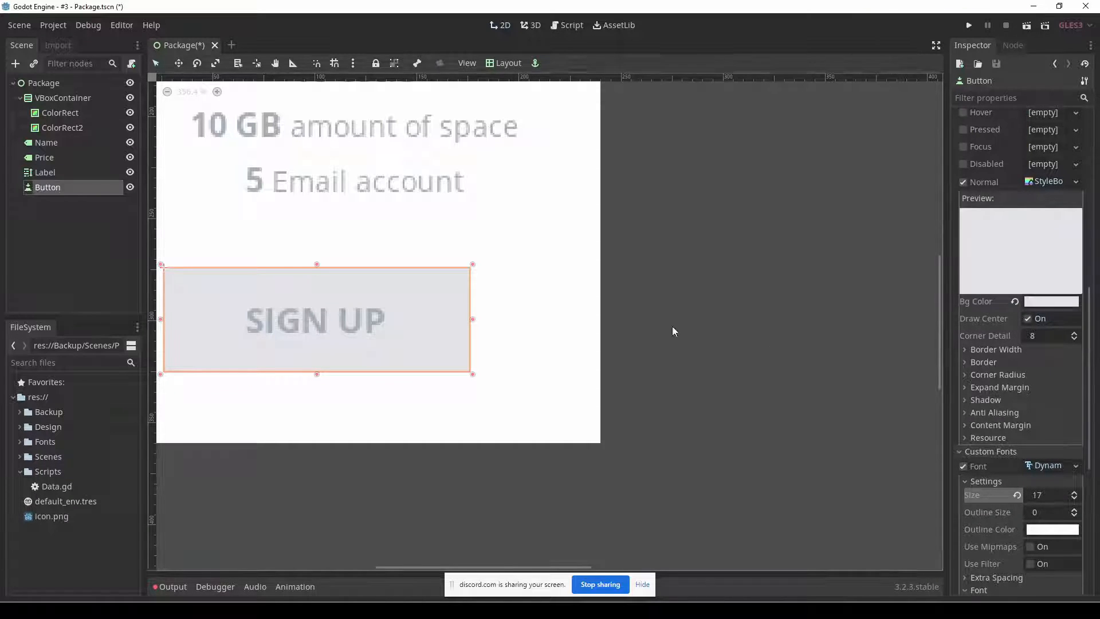
left_click(185, 92)
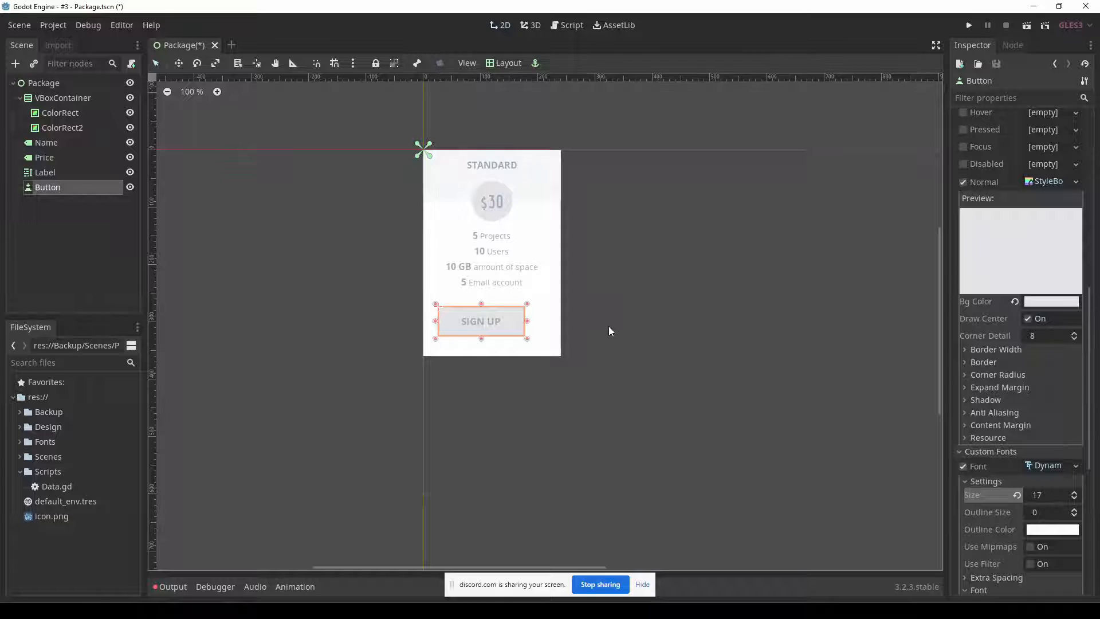
left_click(988, 451)
left_click(1052, 181)
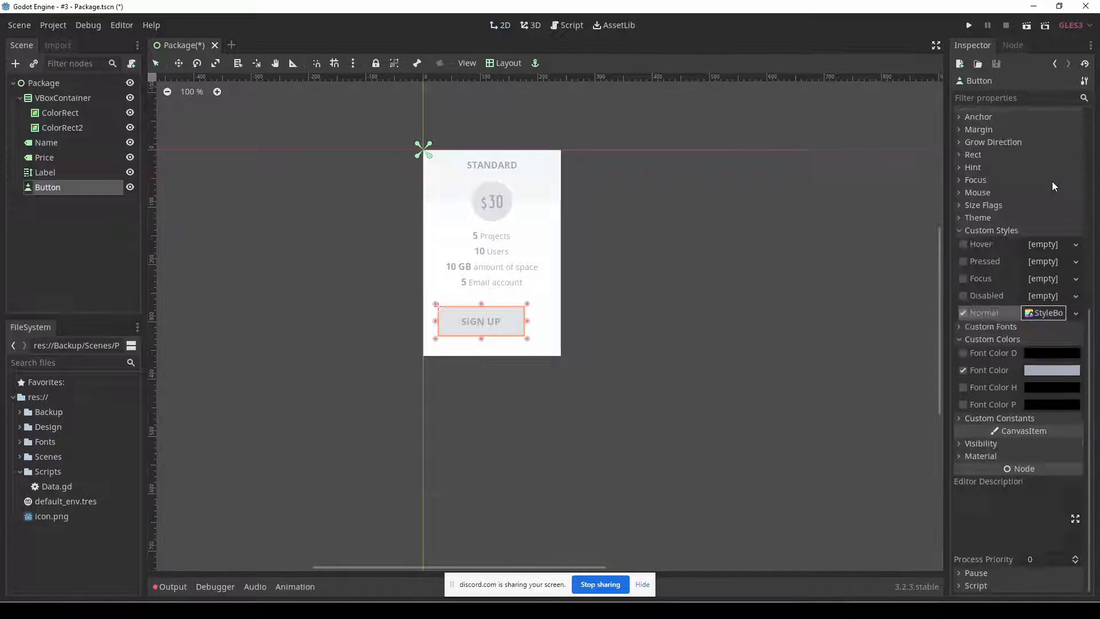
left_click(1010, 339)
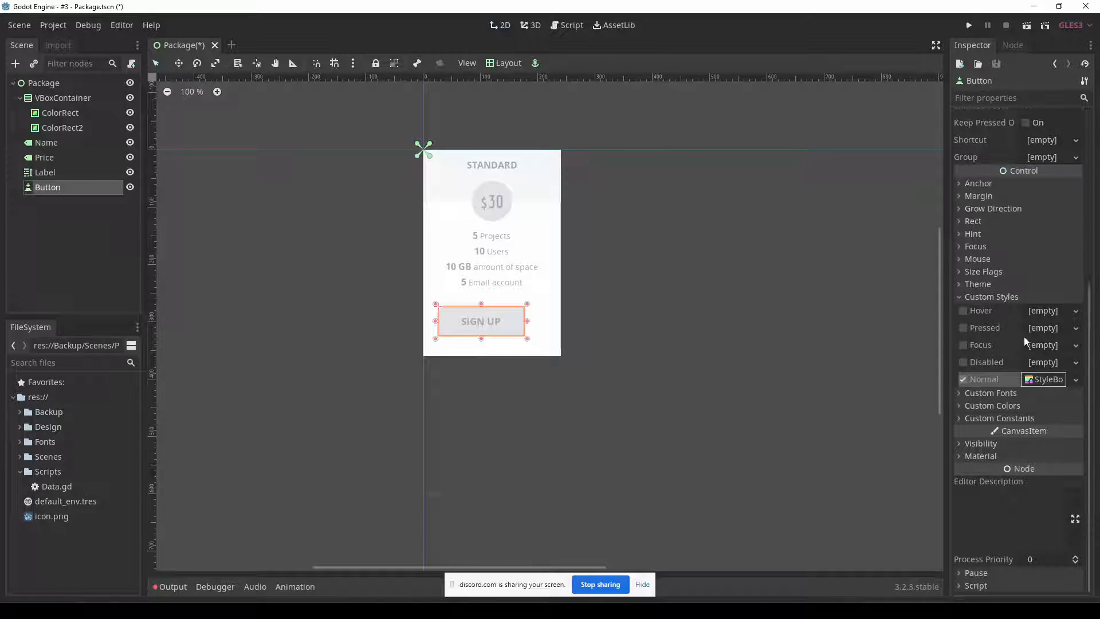
left_click(914, 384)
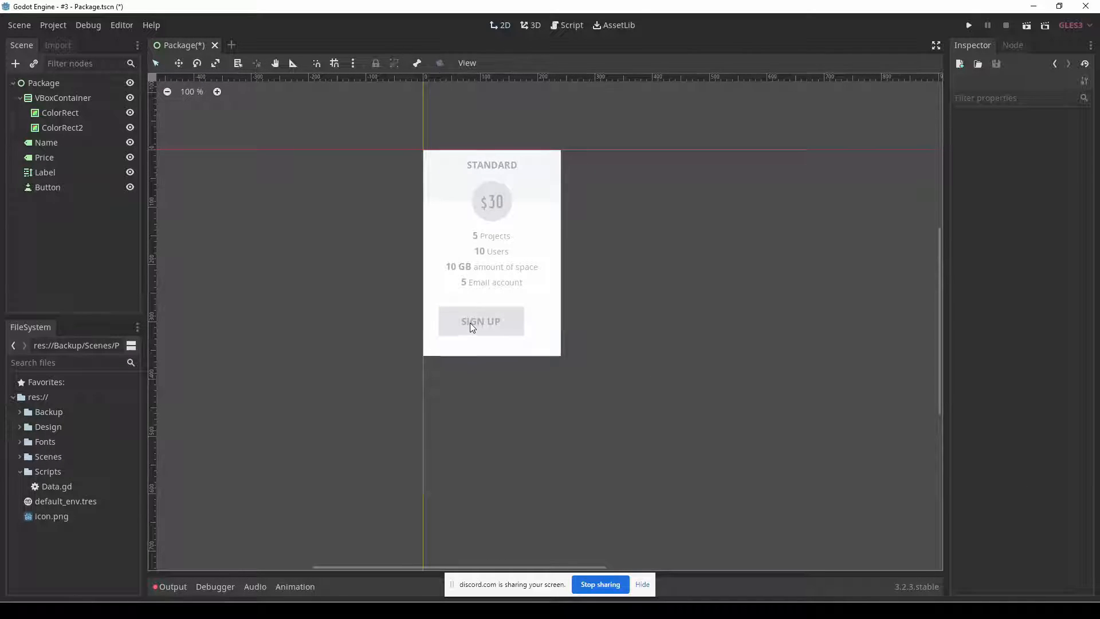
Round the SIGN UP button's Normal style by setting all four corner radii to 3.
left_click(512, 322)
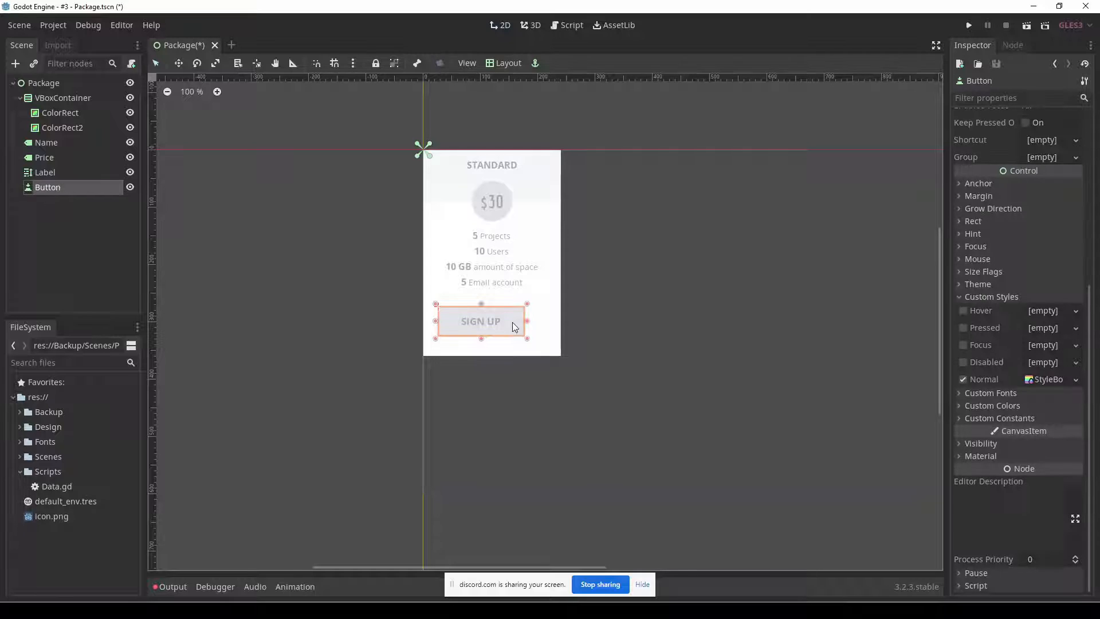
left_click(1039, 379)
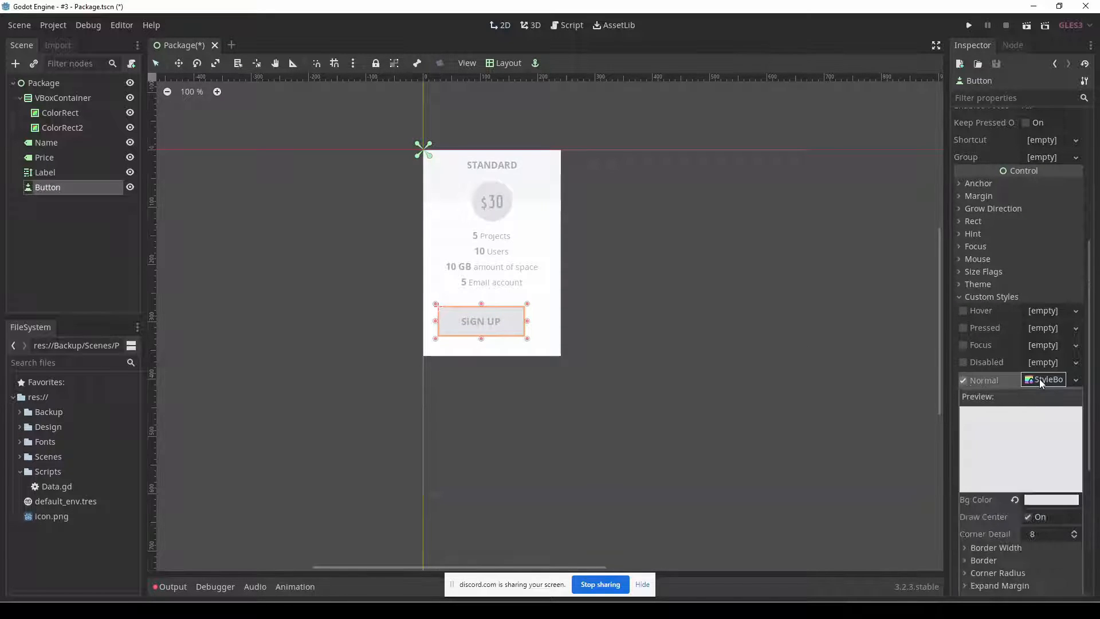
scroll(1037, 410, "down", 3)
left_click(1037, 393)
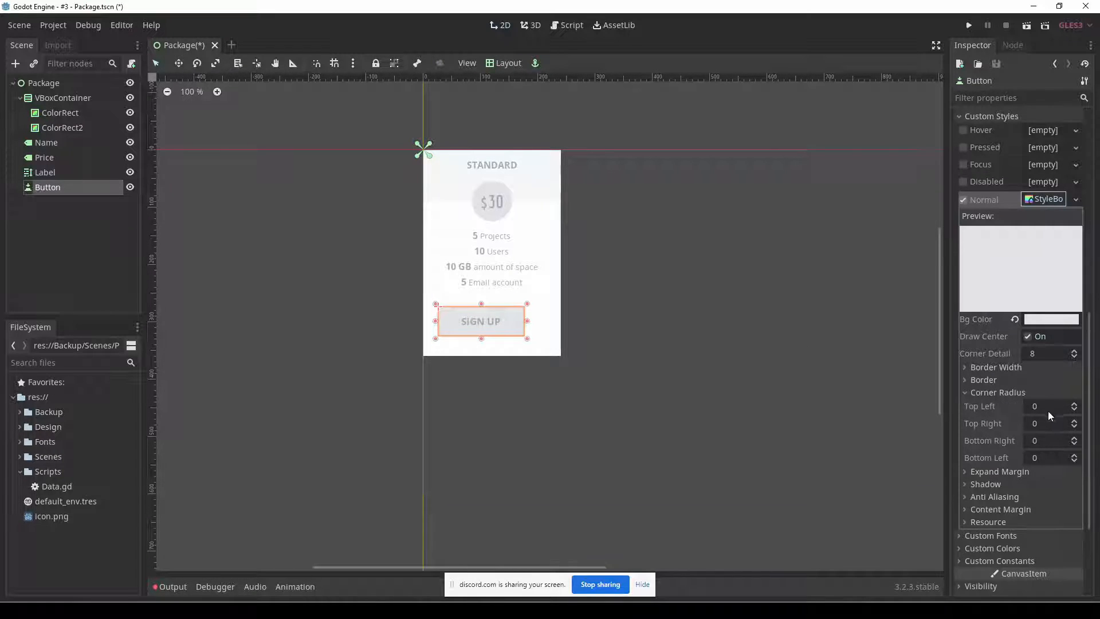
type("3")
key("Tab")
type("3")
key("Tab")
type("3")
key("Tab")
type("3")
key("Return")
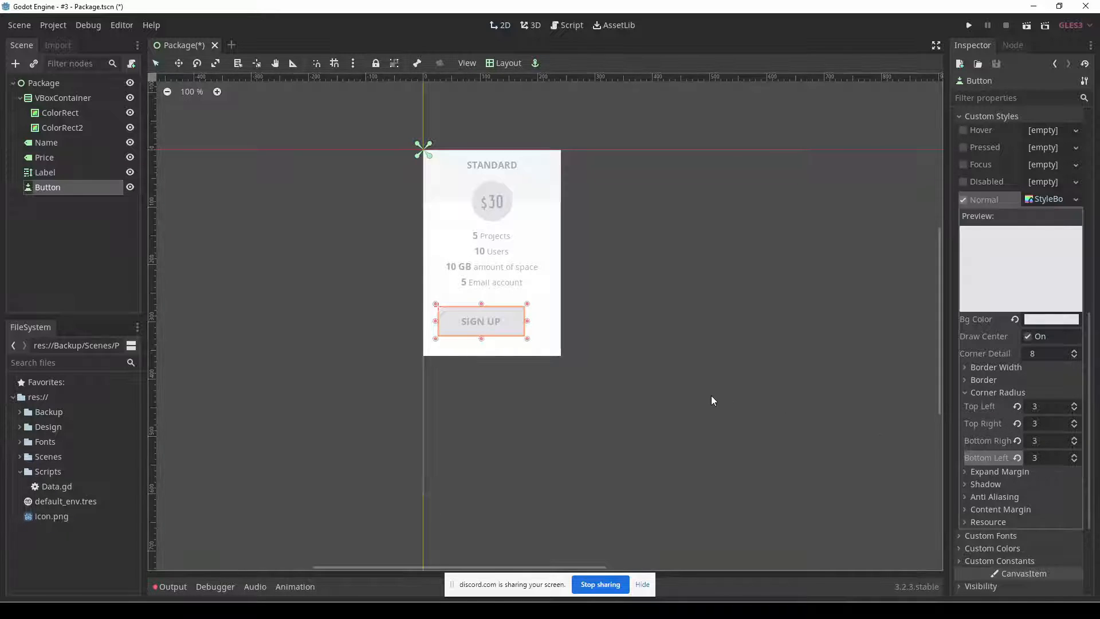
left_click(596, 372)
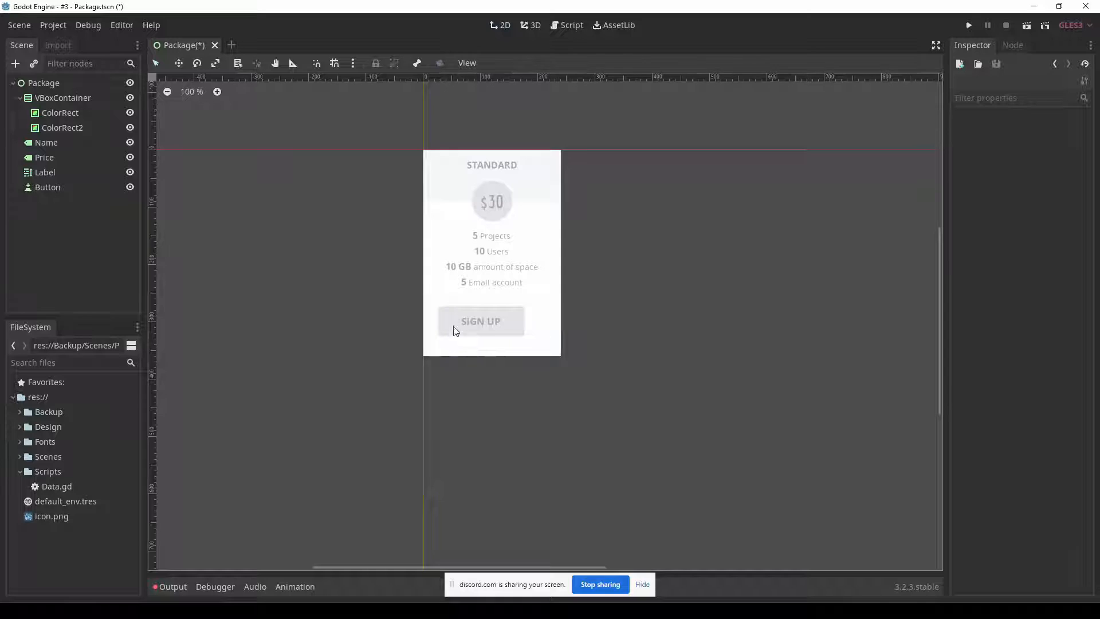
Position the SIGN UP button with the Center Bottom layout, raised slightly above the card's lower edge, and save the scene.
key("alt+Tab")
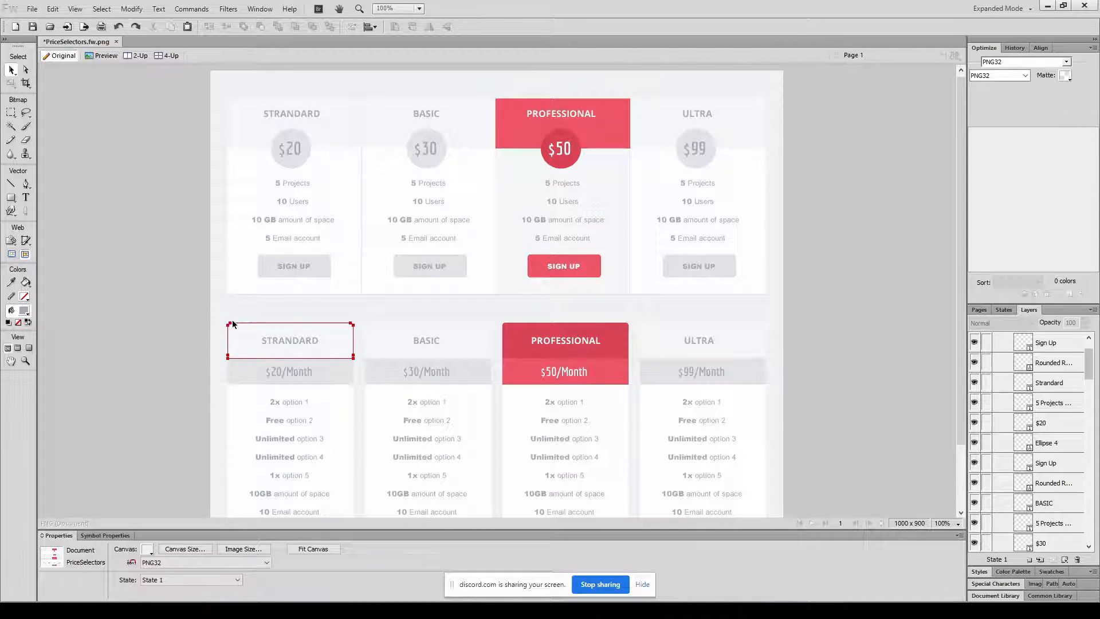
key("alt+Tab")
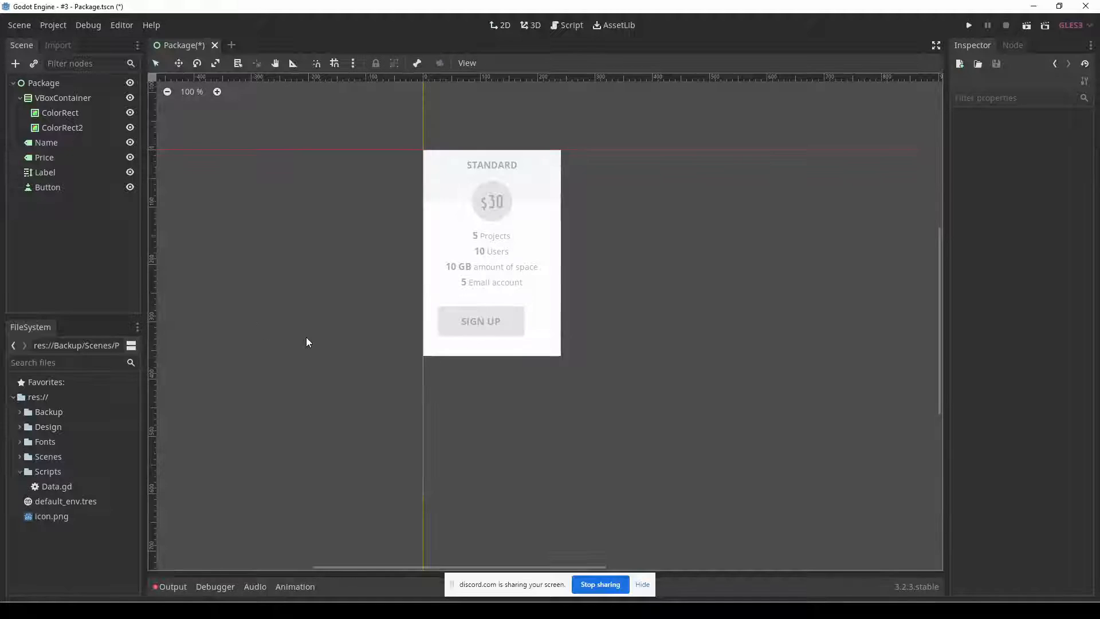
left_click(458, 331)
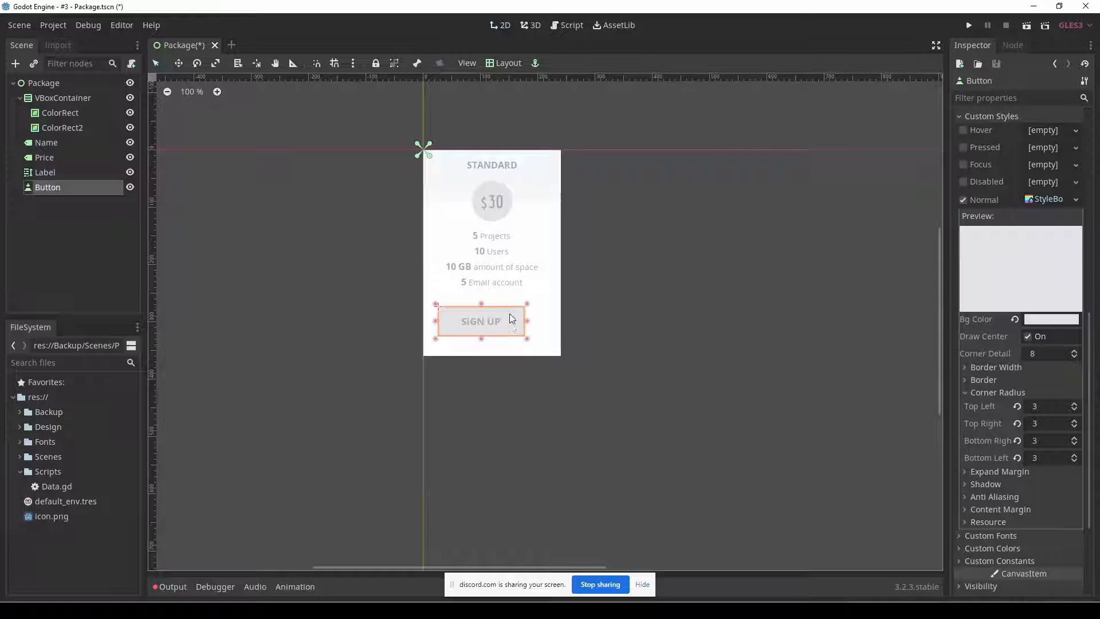
left_click(504, 63)
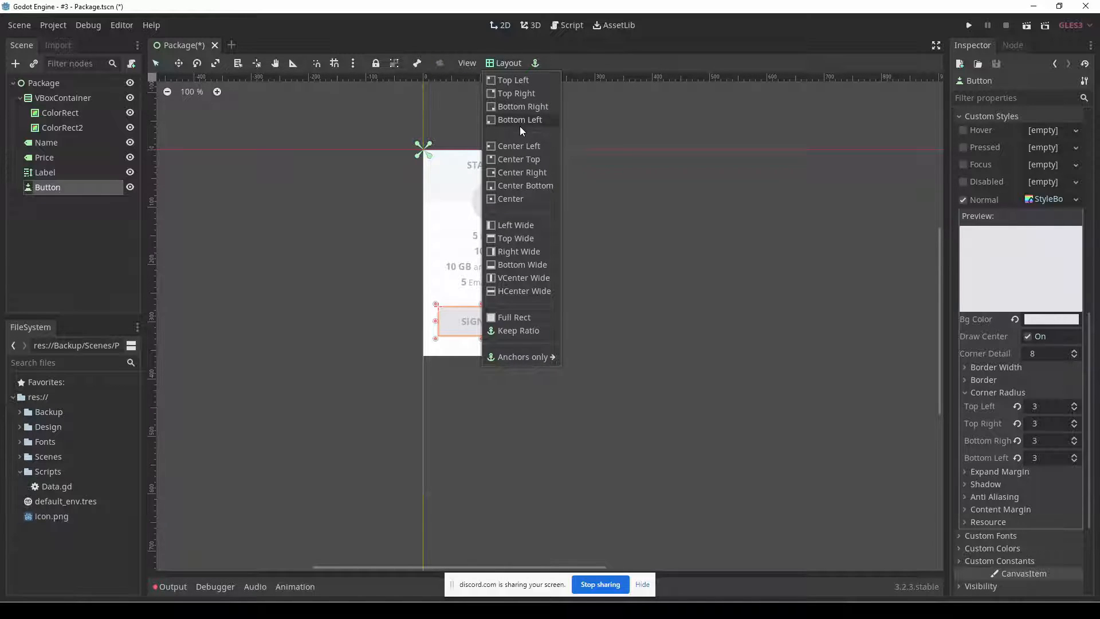
left_click(514, 187)
left_click_drag(521, 332, 521, 318)
left_click(573, 316)
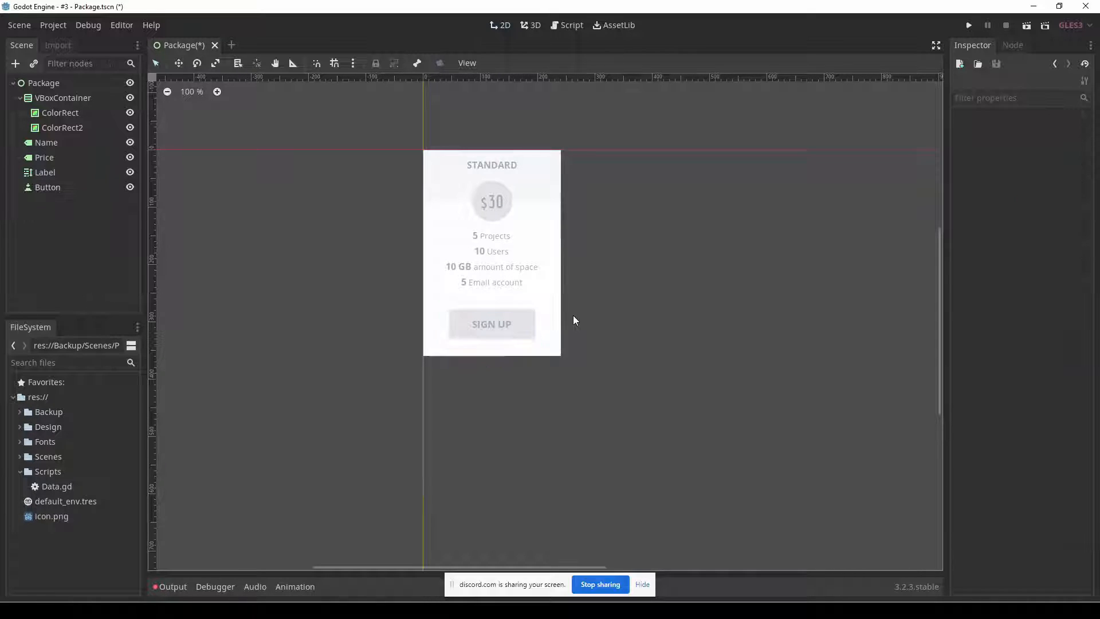
key("ctrl+s")
Compare with the Fireworks mockup, and create a new User Interface scene in Godot with its root node named Packages.
key("alt+Tab")
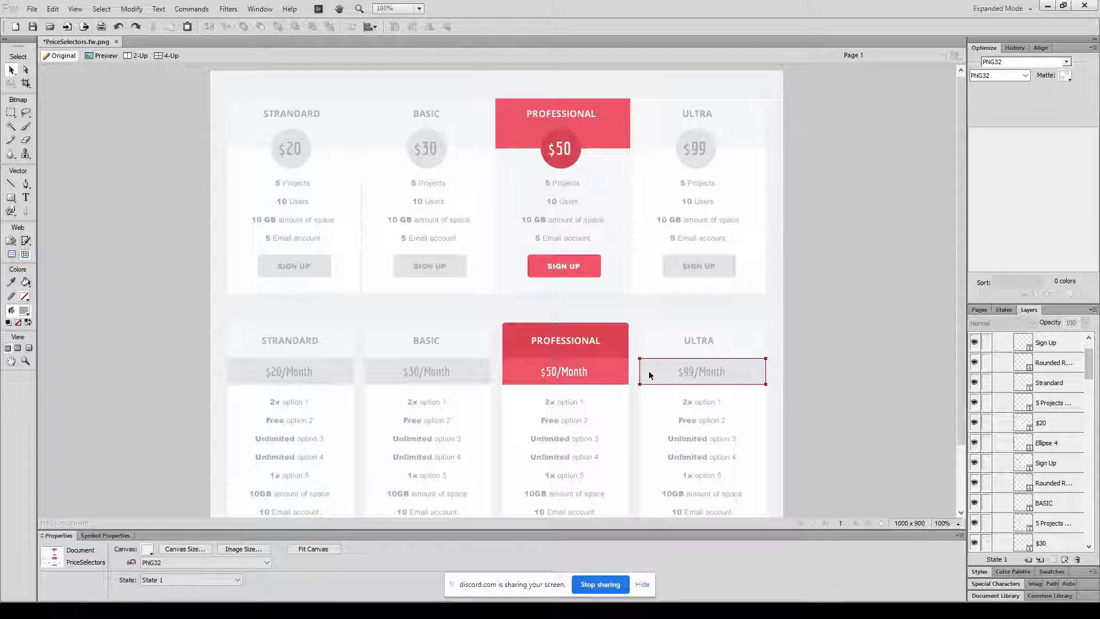
key("alt+Tab")
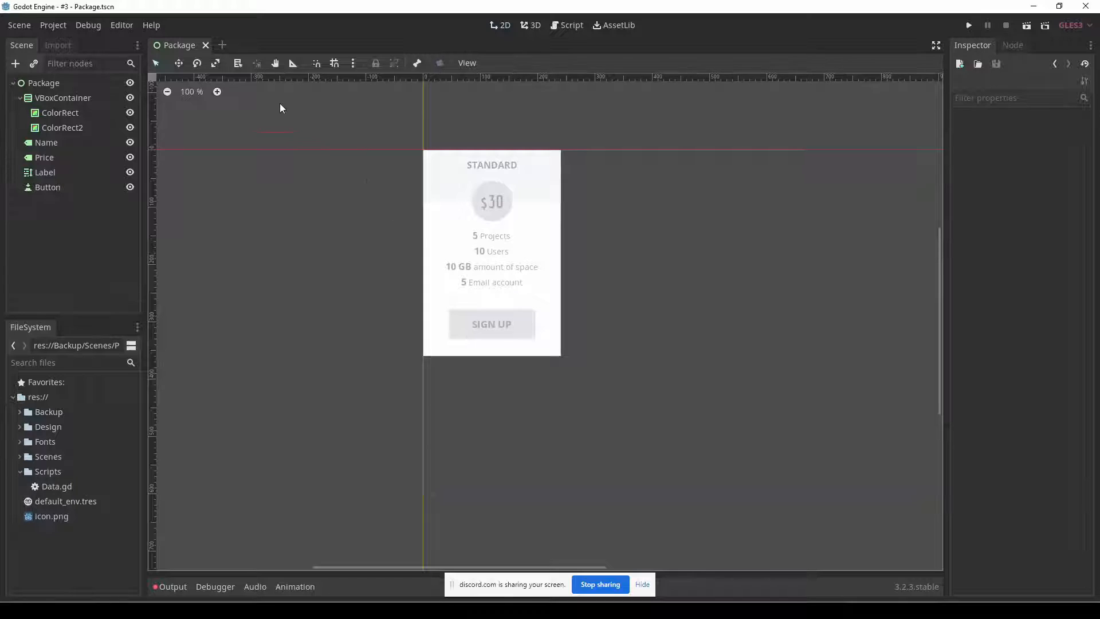
key("alt+Tab")
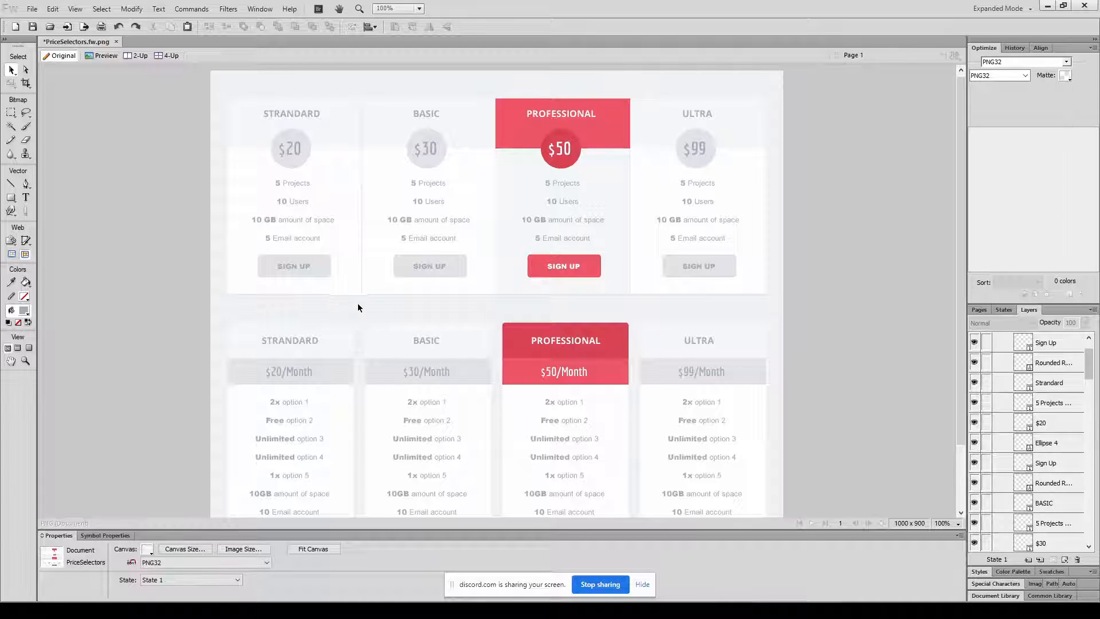
key("alt+Tab")
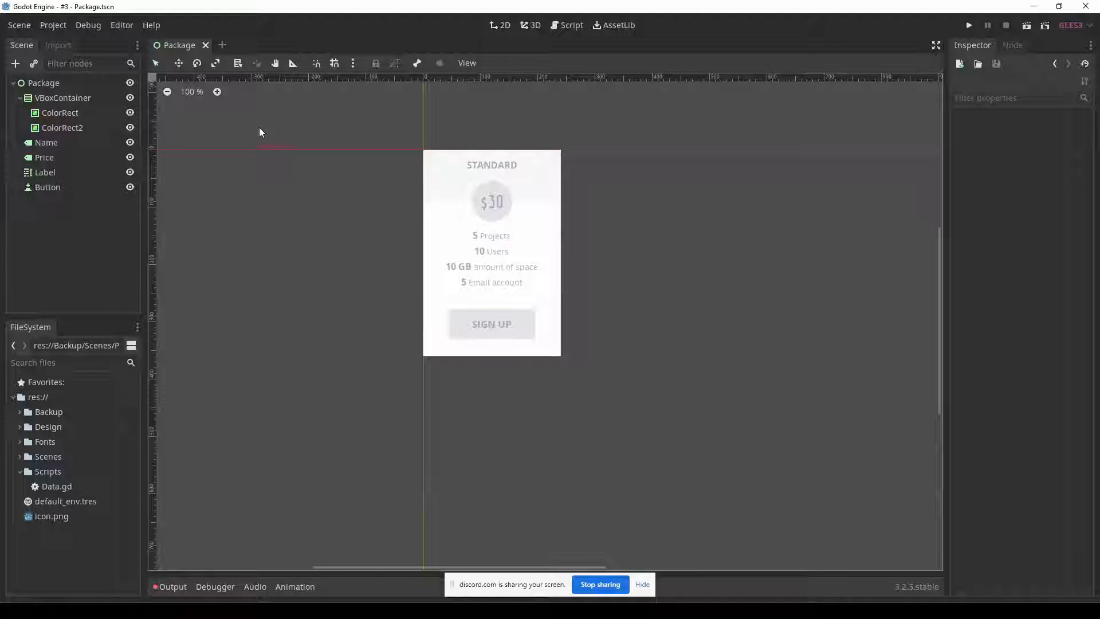
left_click(227, 50)
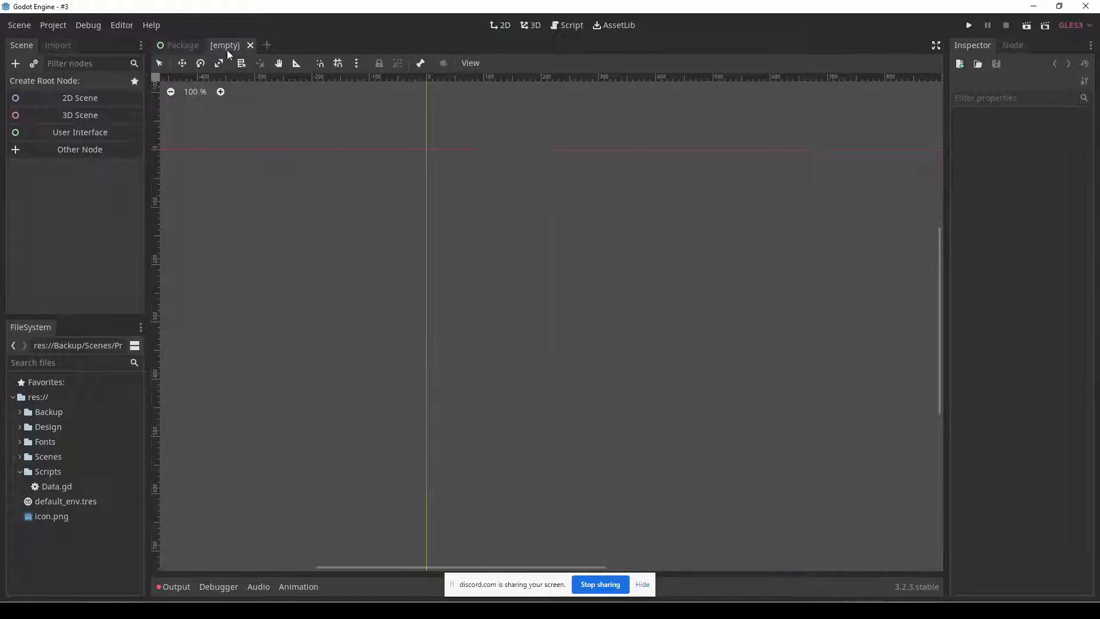
left_click(92, 132)
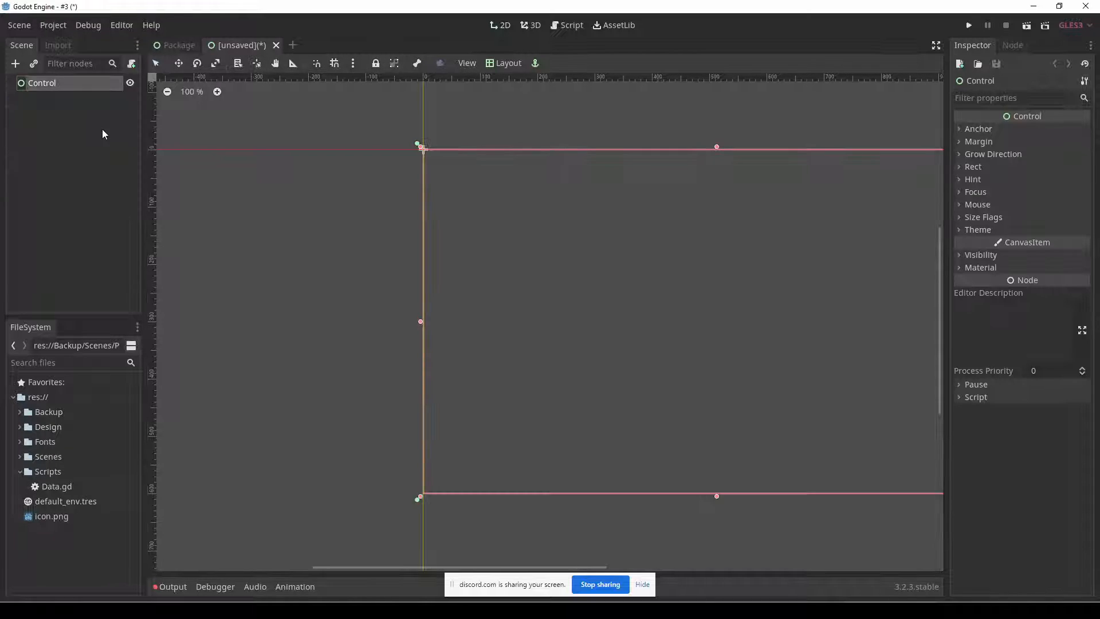
double_click(25, 83)
type("Packages")
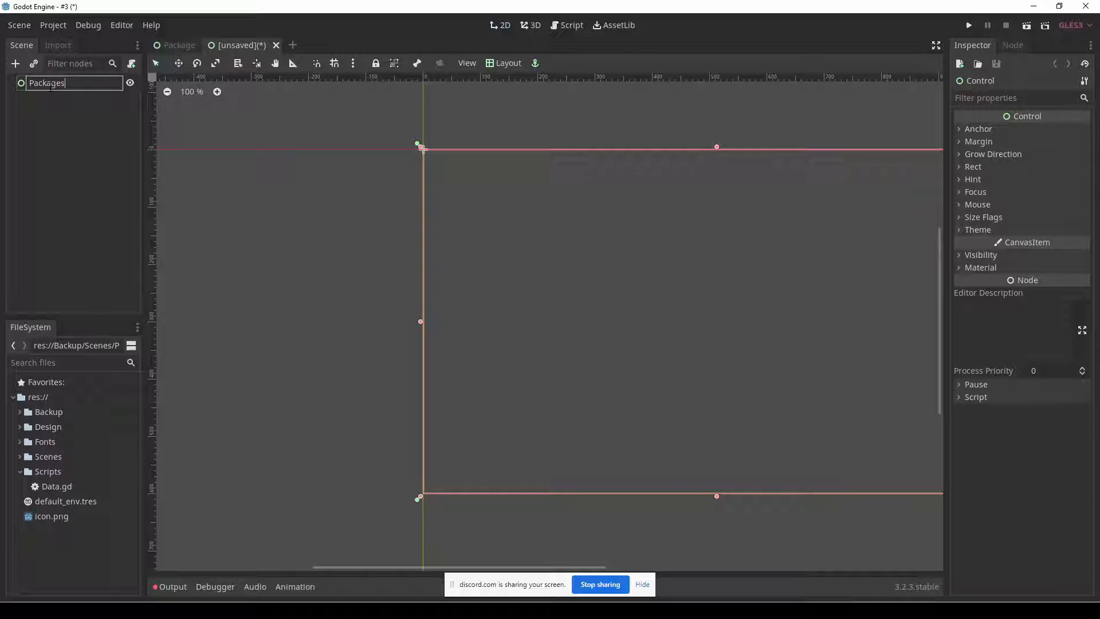
key("Return")
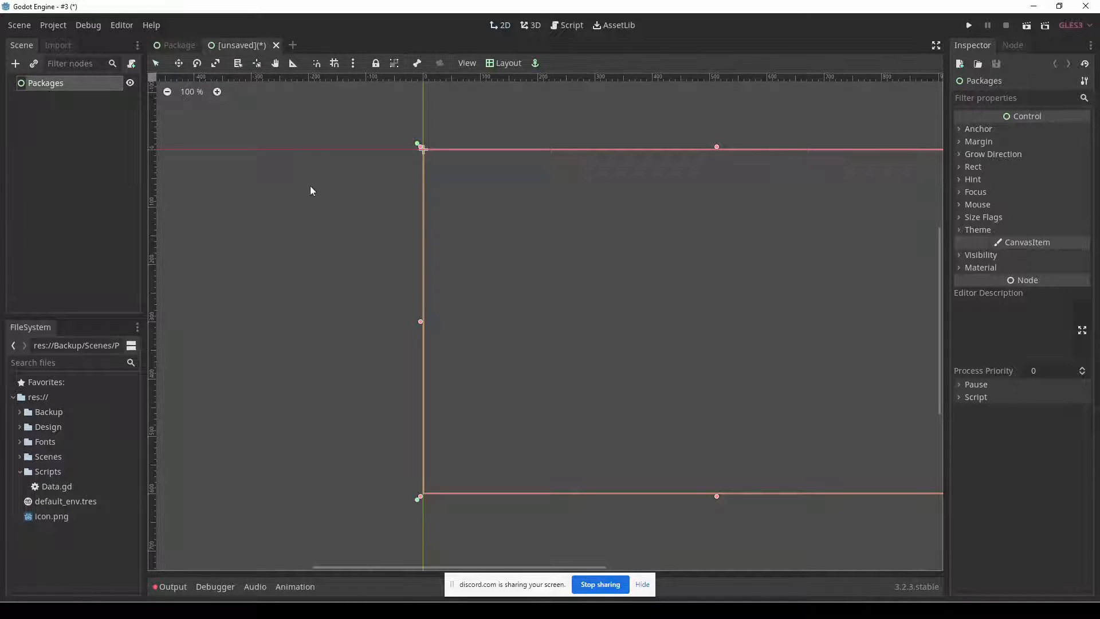
middle_click_drag(630, 260, 481, 245)
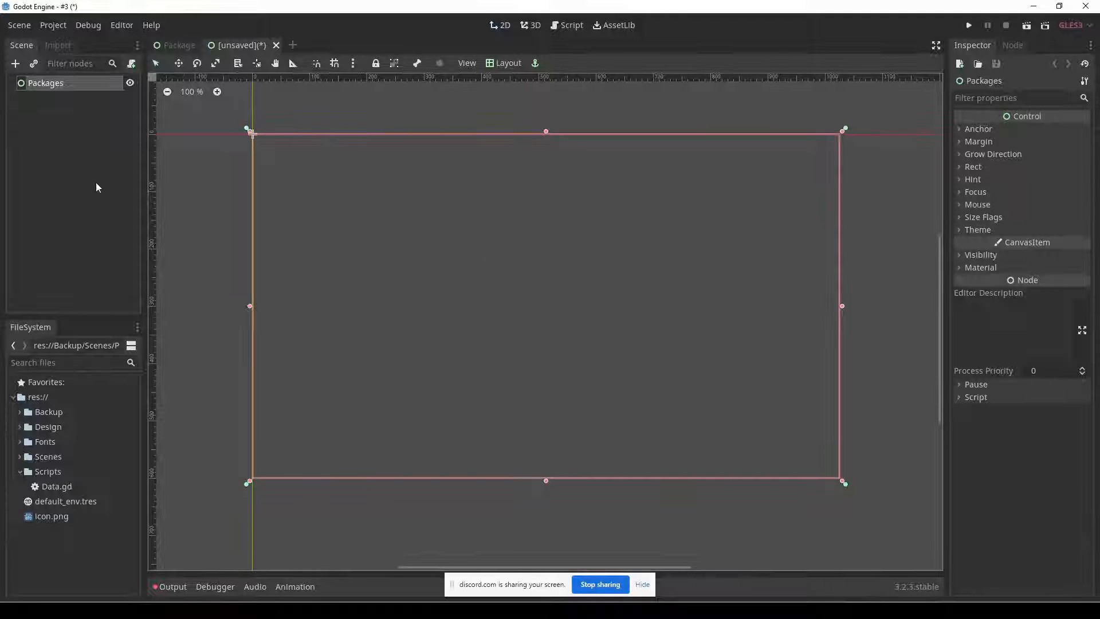
Instance Scenes/Package.tscn twice under the Packages root and place the second card beside the first with a small gap.
left_click(33, 65)
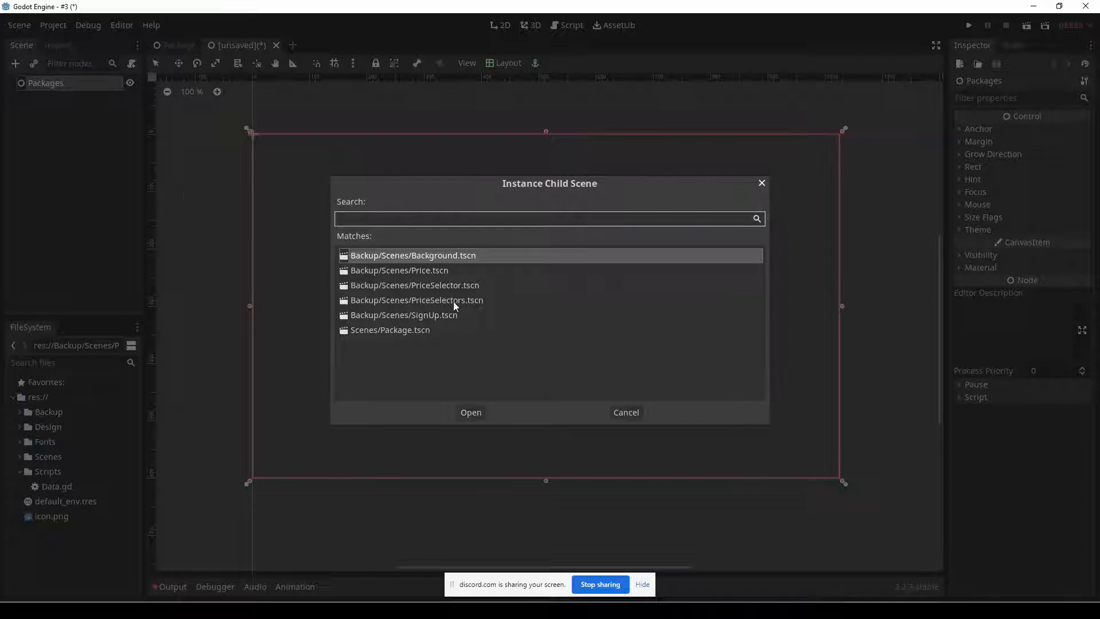
double_click(400, 331)
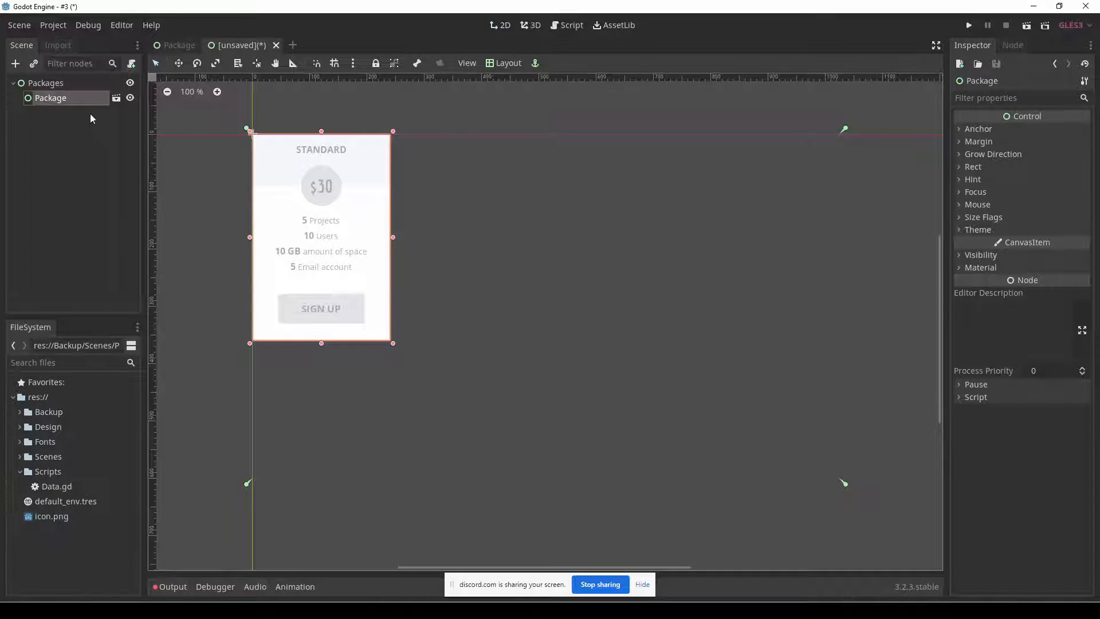
left_click(41, 85)
left_click(33, 63)
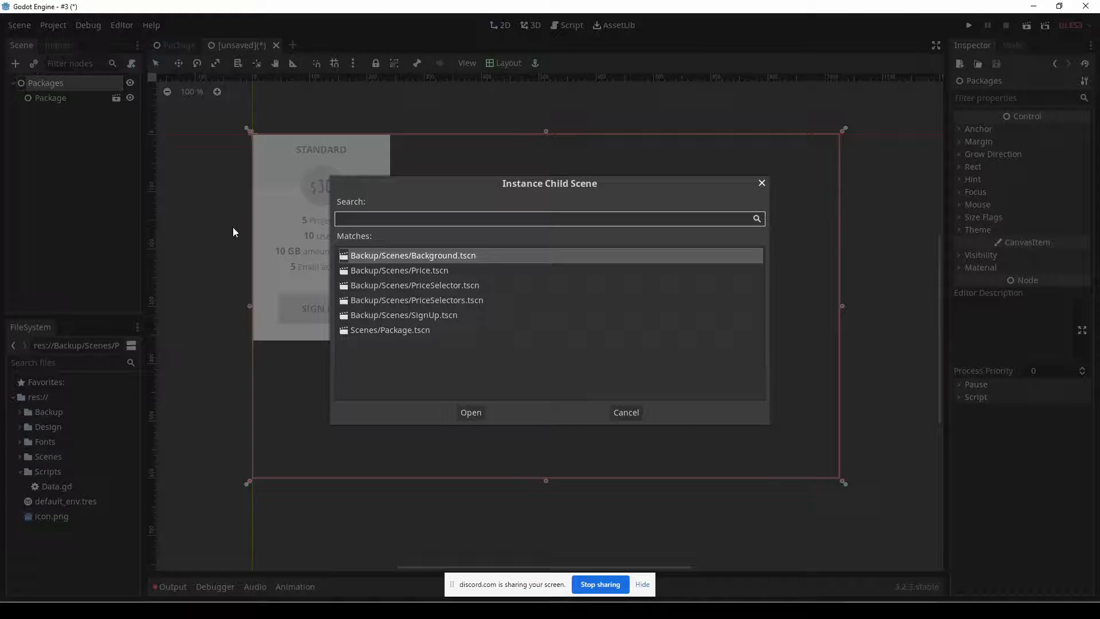
double_click(401, 326)
left_click_drag(373, 229, 522, 229)
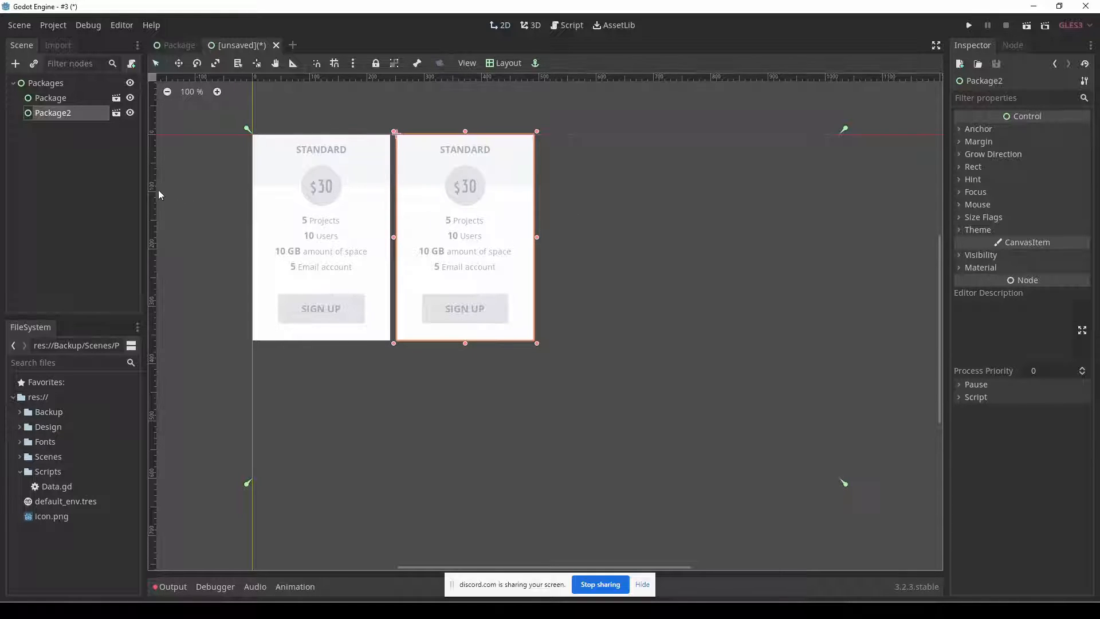
right_click(47, 116)
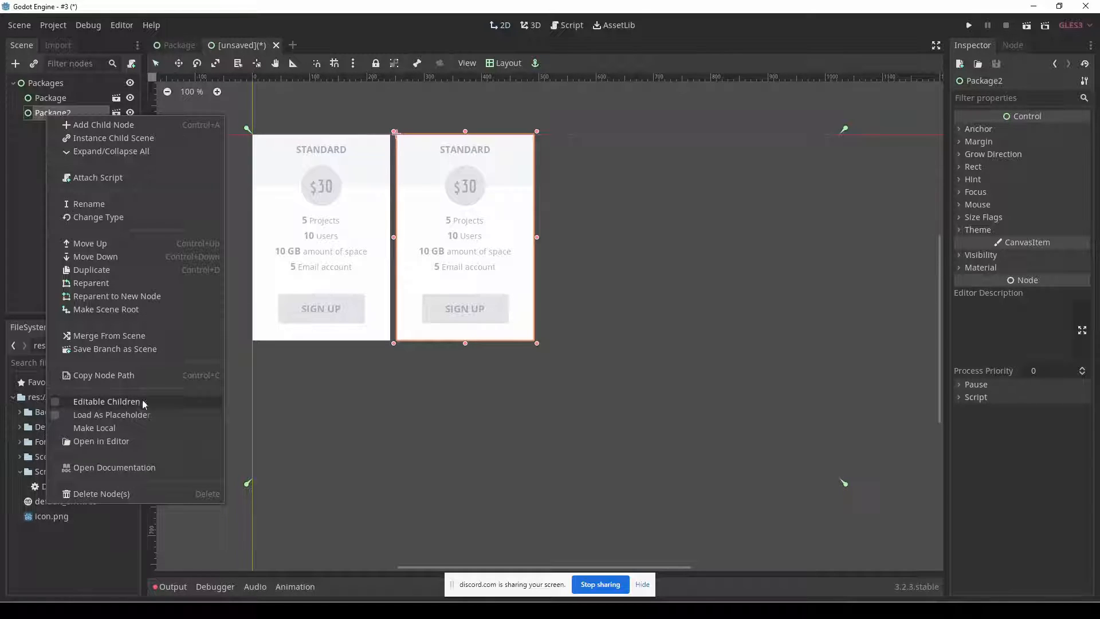
left_click(374, 386)
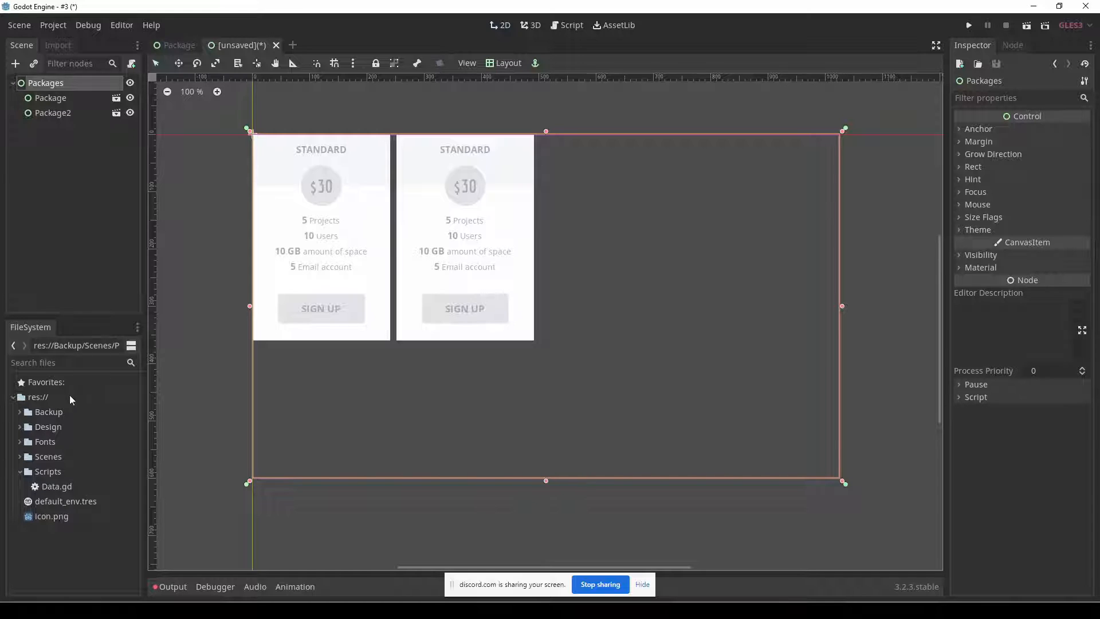
Open Data.gd and review the selectors array, checking the title and features entries and the highlighted flag on PROFESSIONAL.
double_click(56, 486)
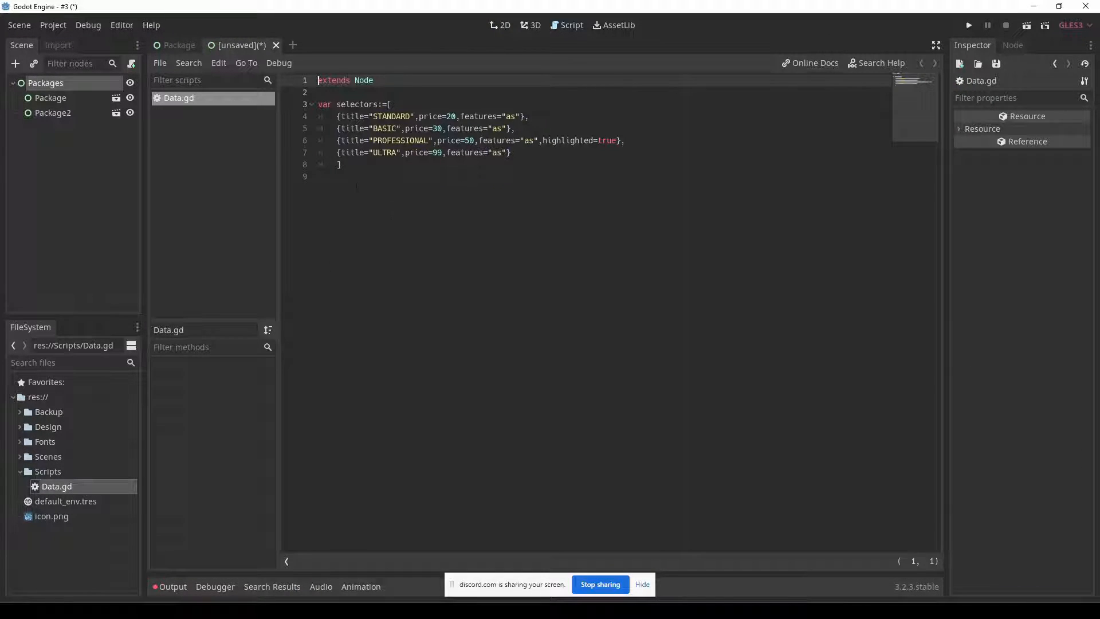
left_click_drag(343, 165, 298, 110)
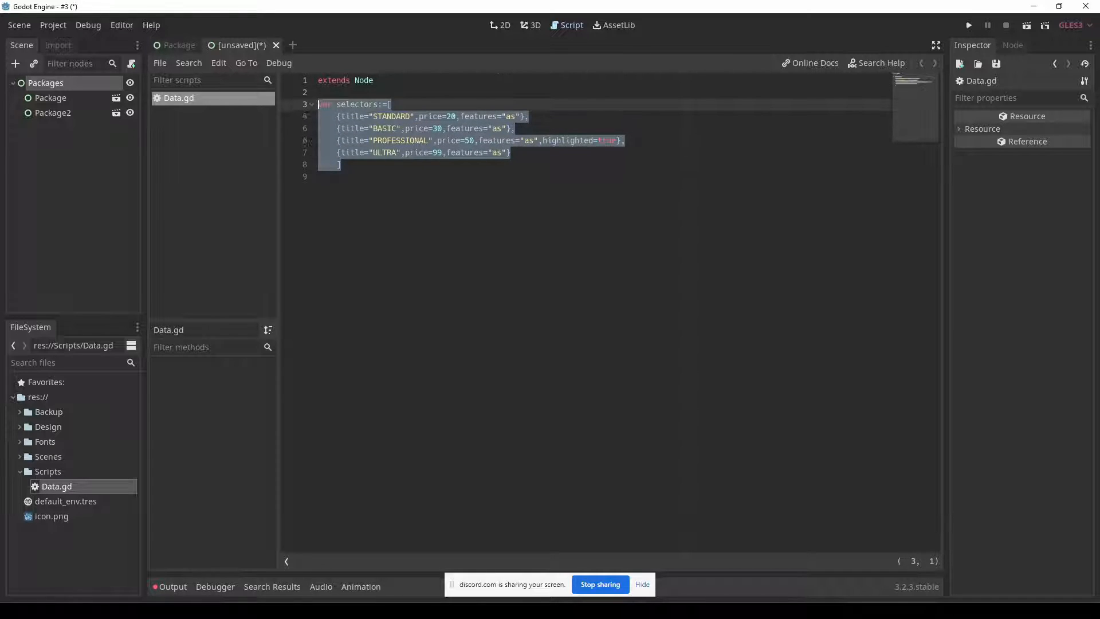
left_click(372, 177)
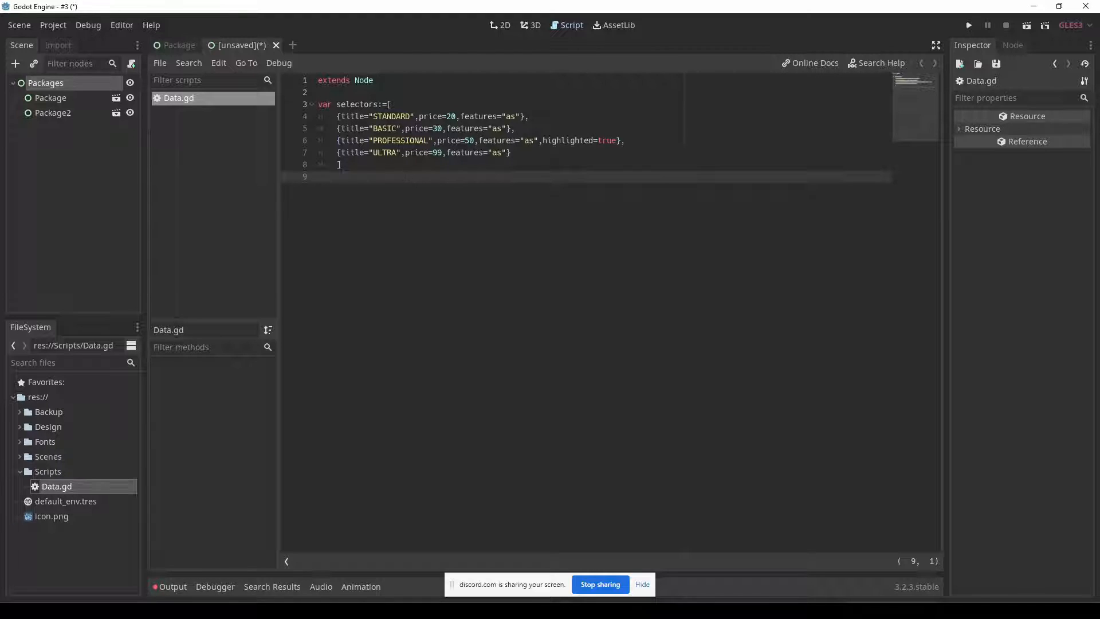
double_click(392, 117)
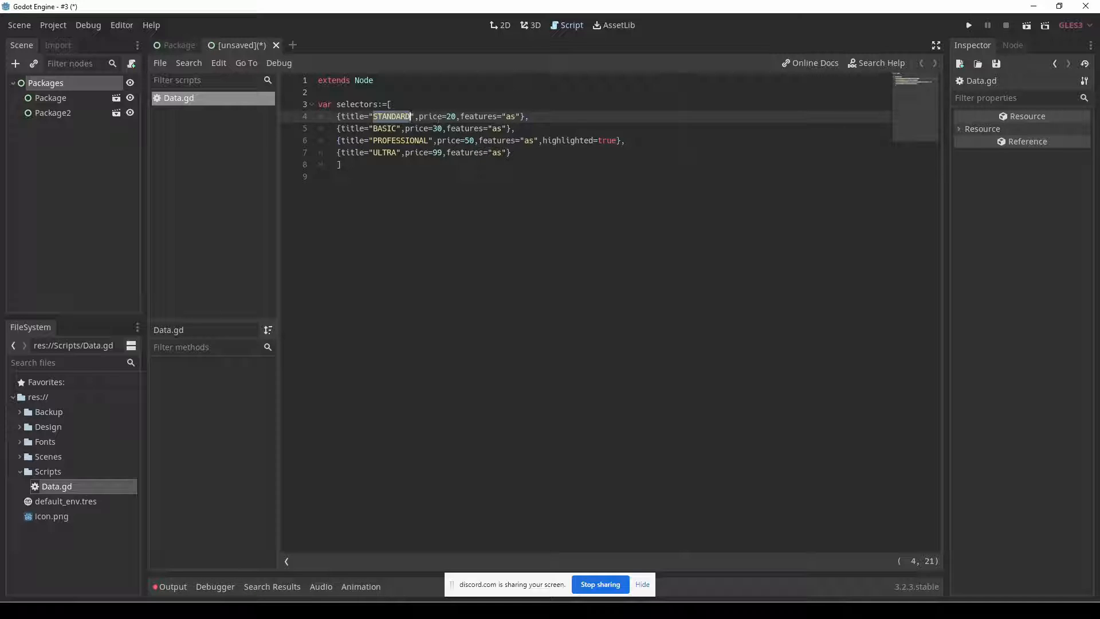
double_click(509, 117)
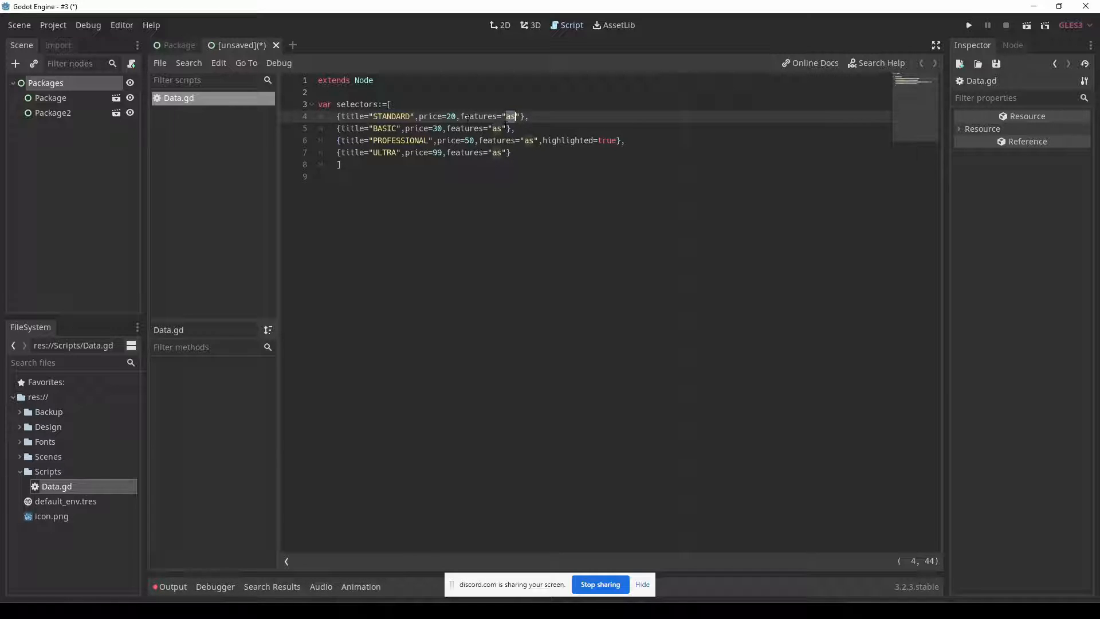
double_click(478, 116)
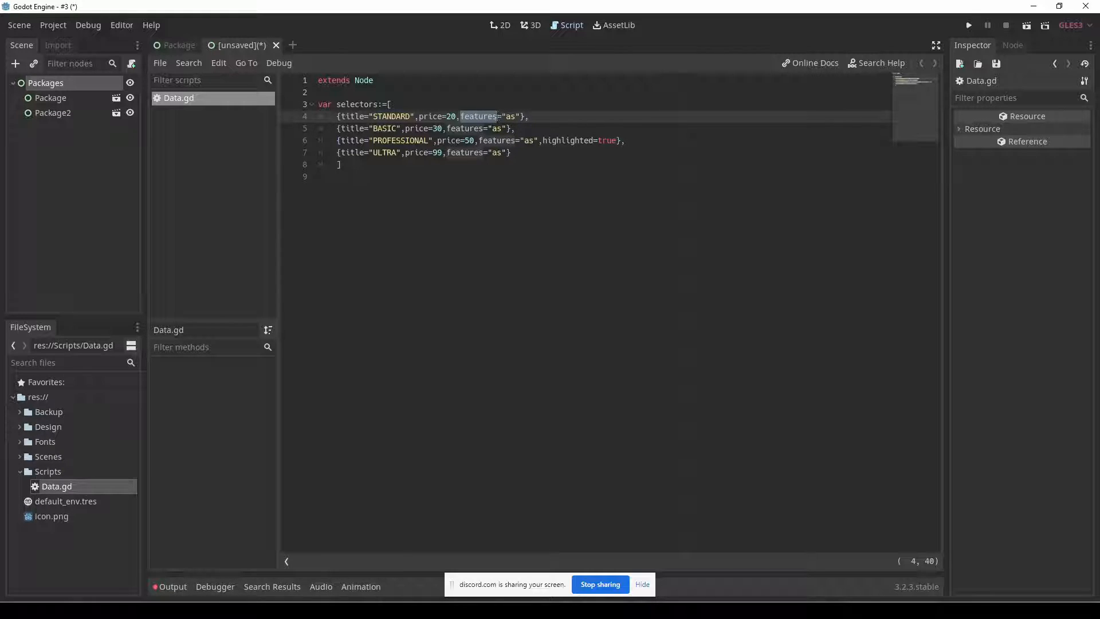
double_click(395, 118)
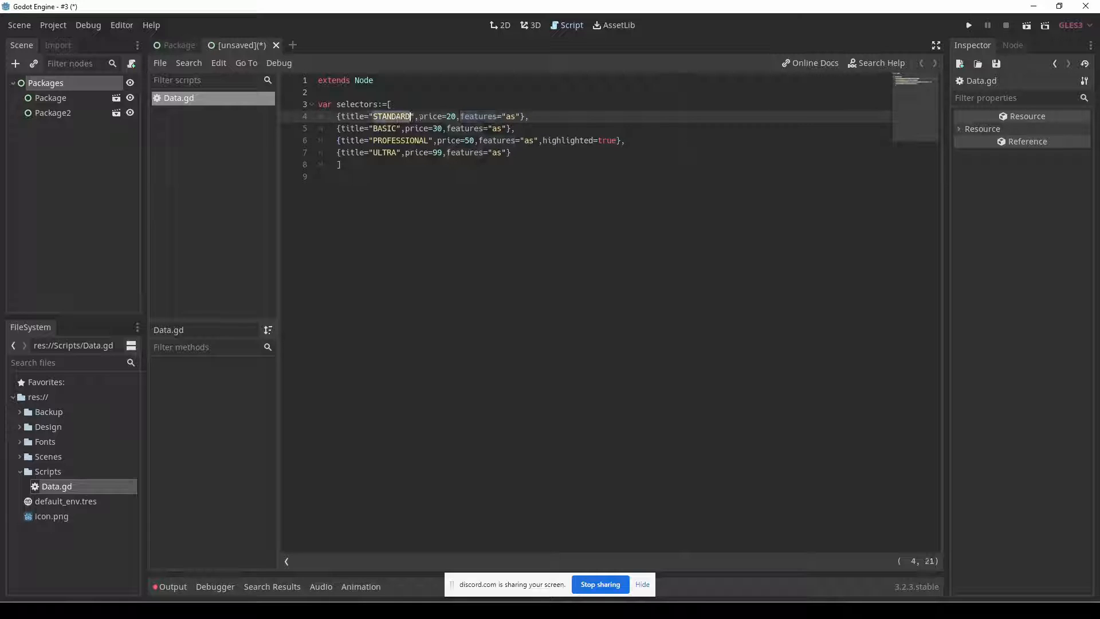
left_click_drag(538, 142, 616, 142)
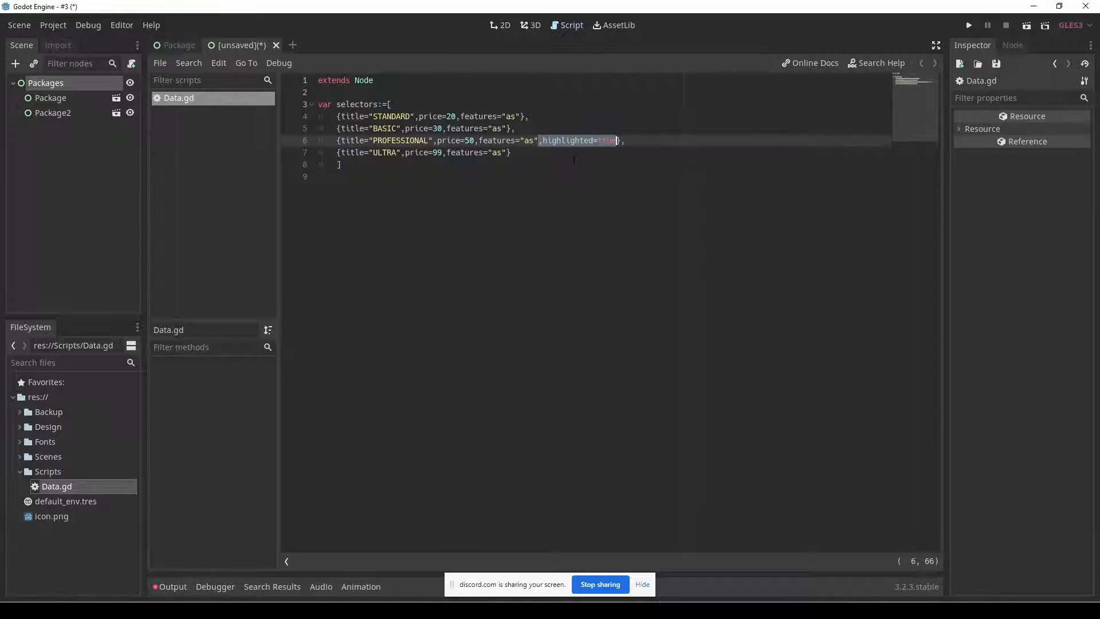
Switch to the Fireworks mockup, examine the PROFESSIONAL column's header and body rectangles, and return to Godot.
key("alt+Tab")
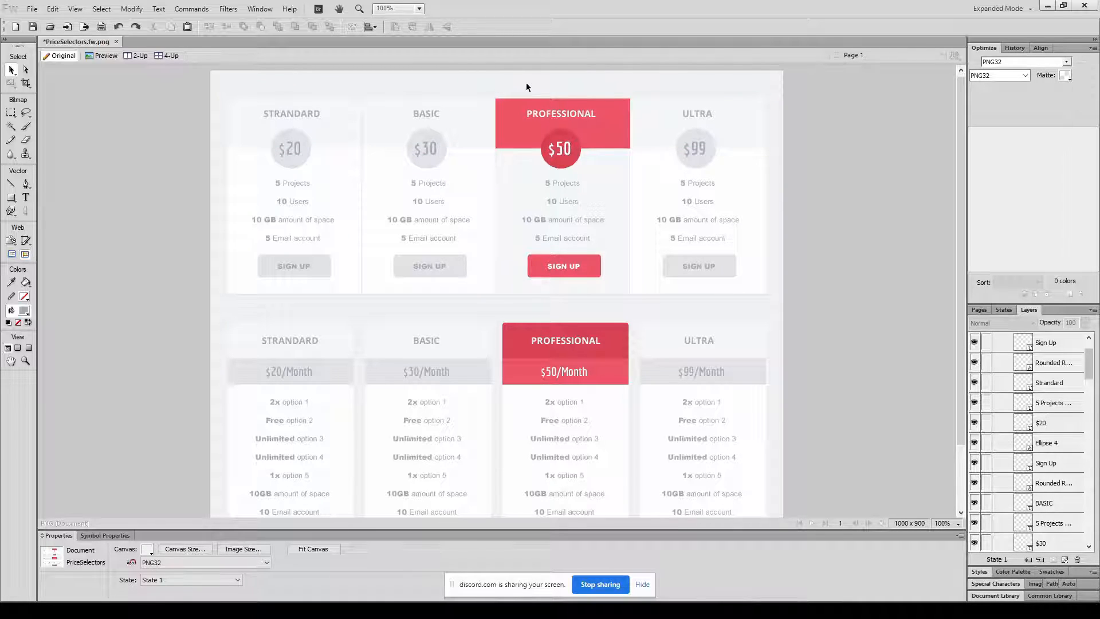
left_click(518, 126)
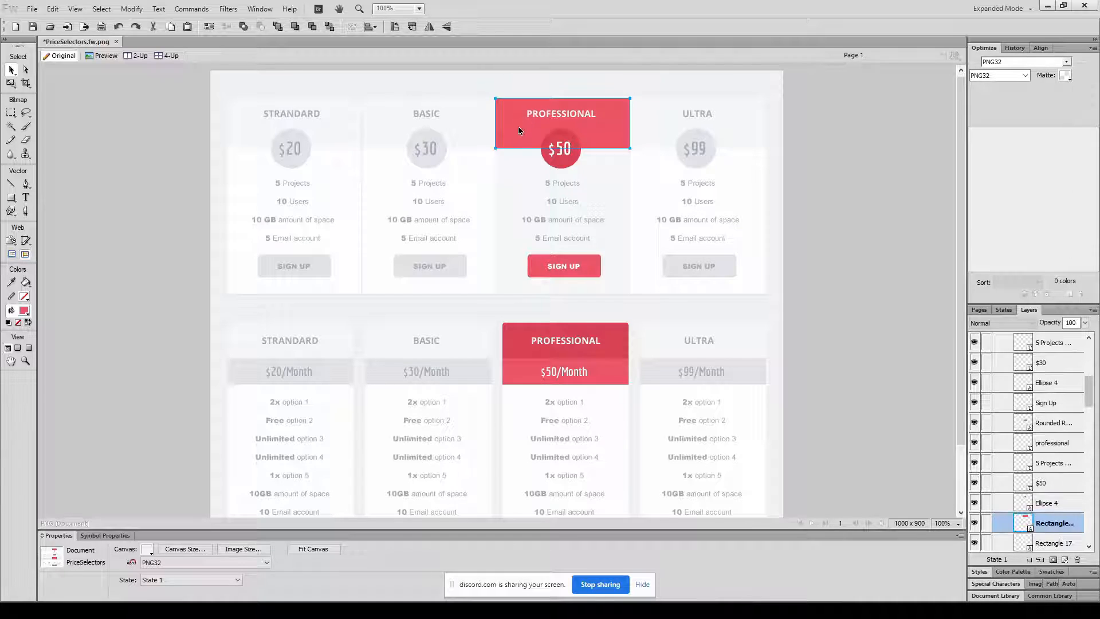
left_click(517, 167, "shift")
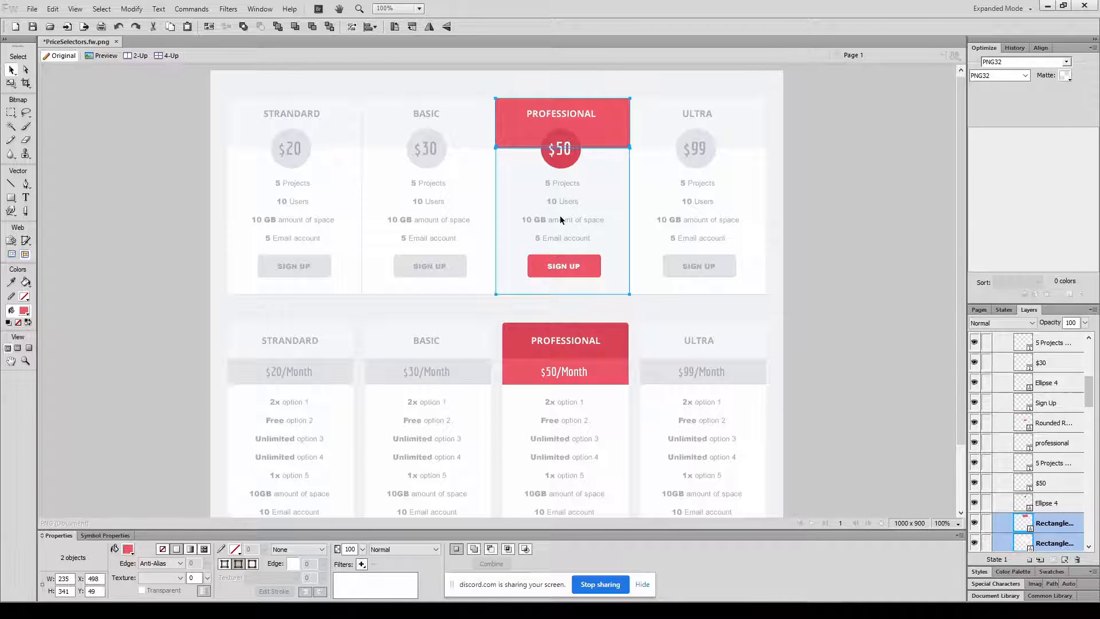
left_click(505, 89)
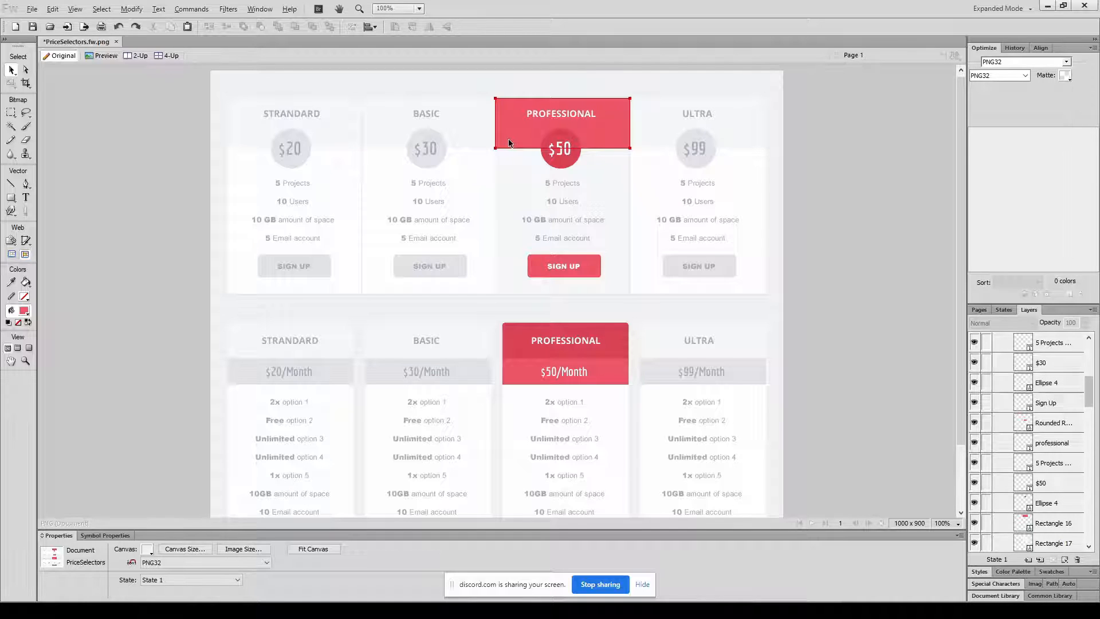
key("alt+Tab")
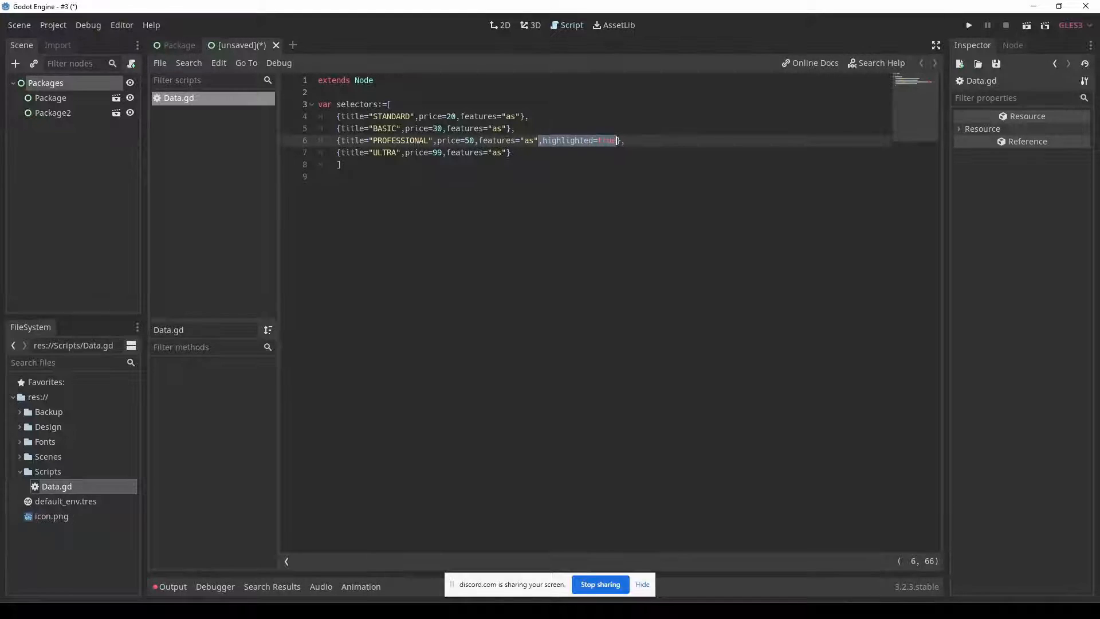
Inspect the SIGN UP button in the Package scene and compare it with the mockup's highlighted PROFESSIONAL button in Fireworks.
left_click(179, 44)
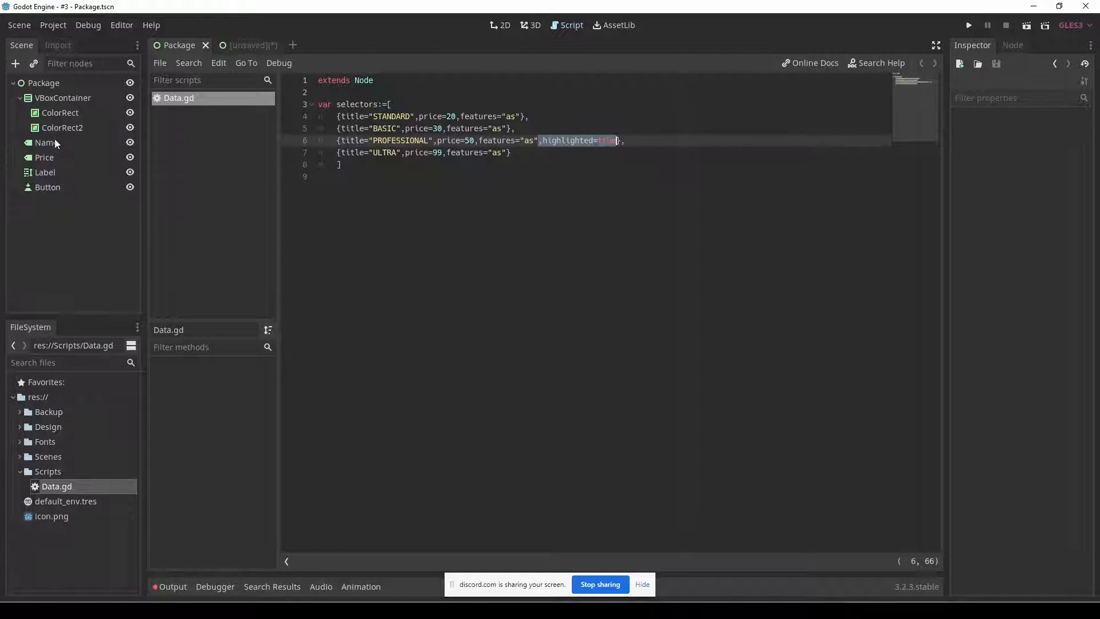
left_click(50, 188)
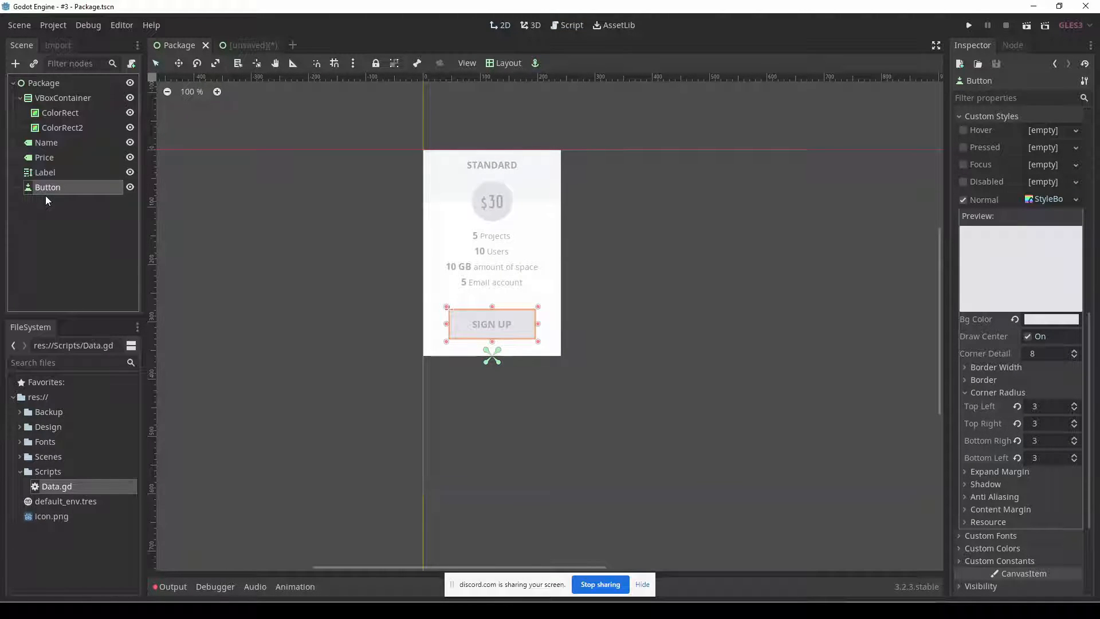
key("alt+Tab")
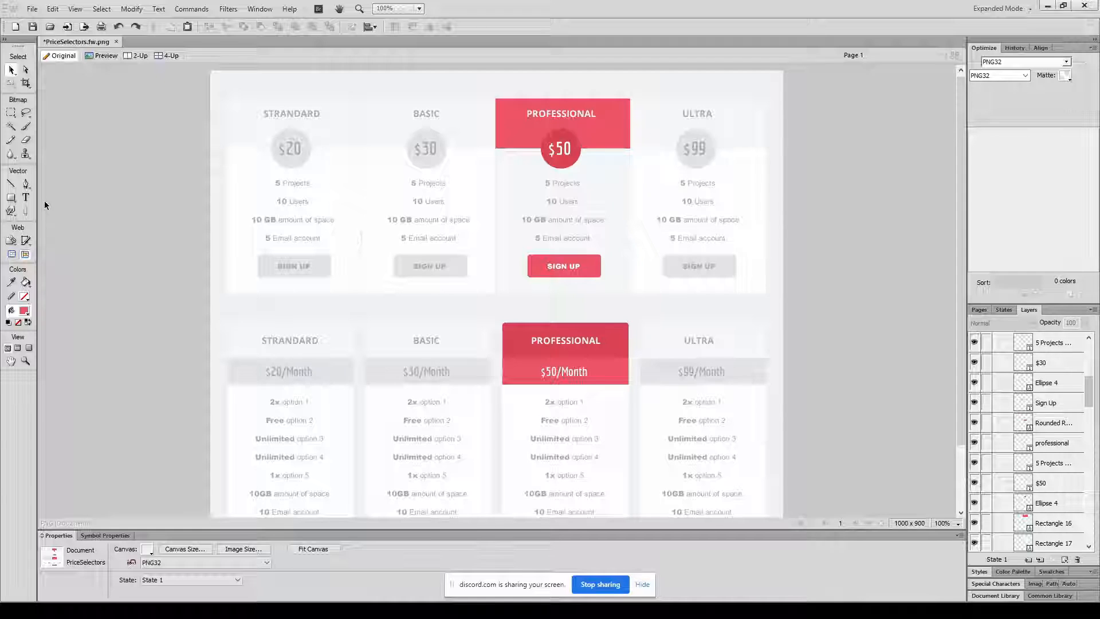
left_click(531, 281)
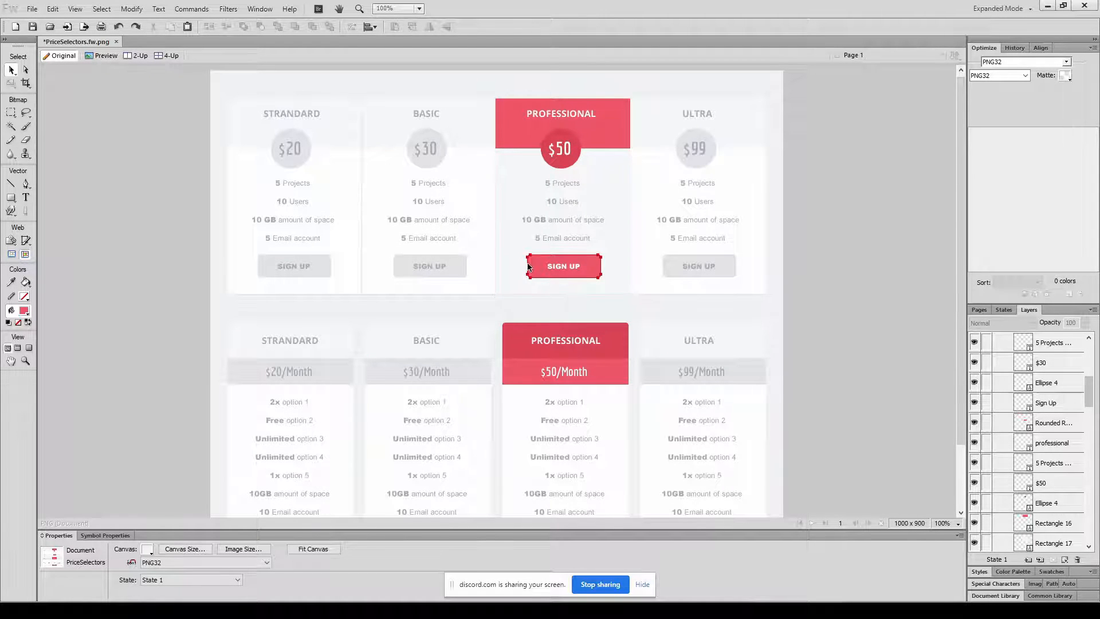
left_click(473, 297)
left_click(442, 308)
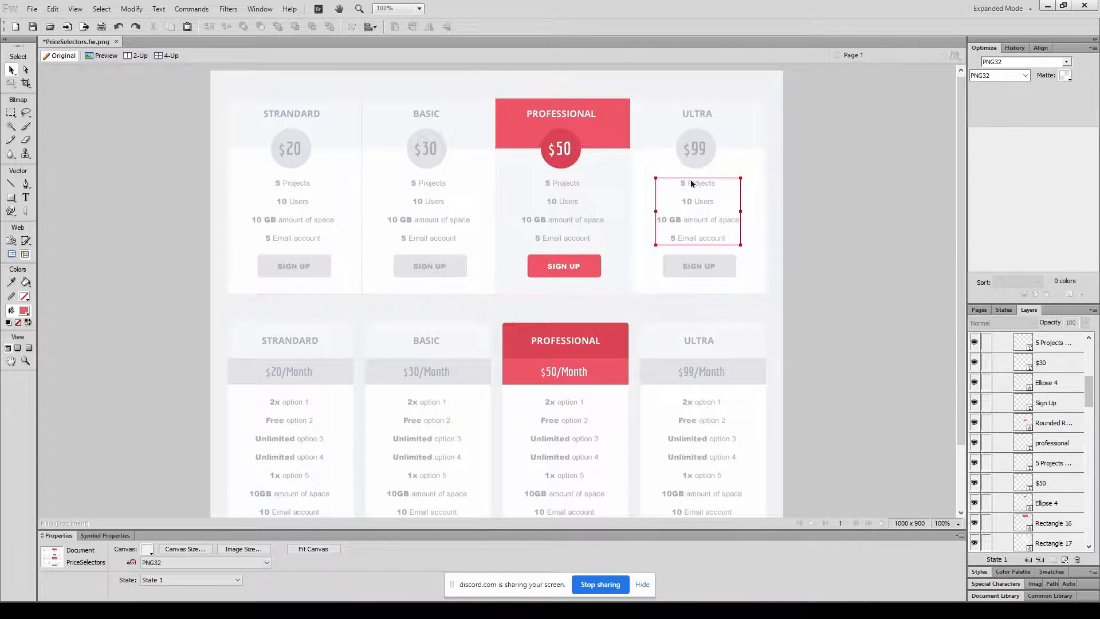
key("alt+Tab")
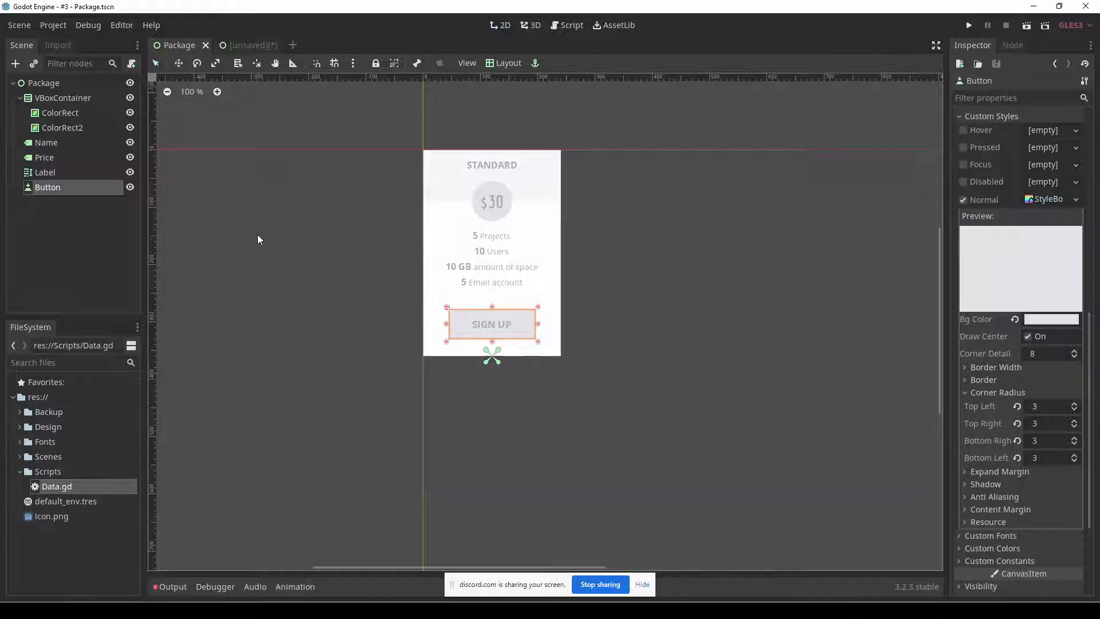
Delete both Package instances from the unsaved Packages scene, leaving only the root node.
left_click(252, 48)
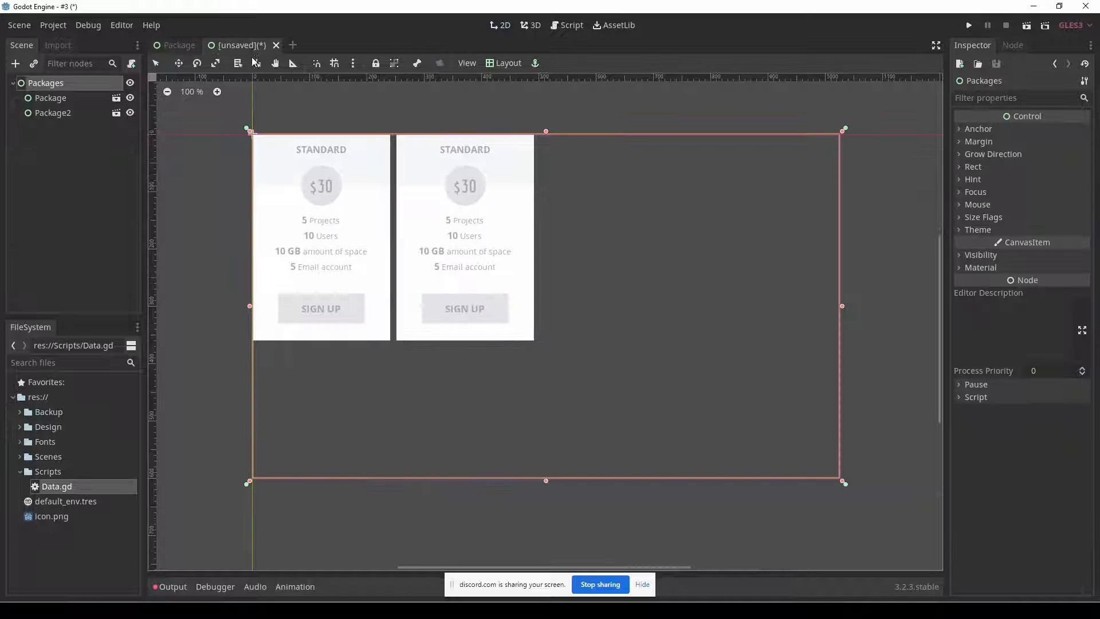
left_click(67, 86)
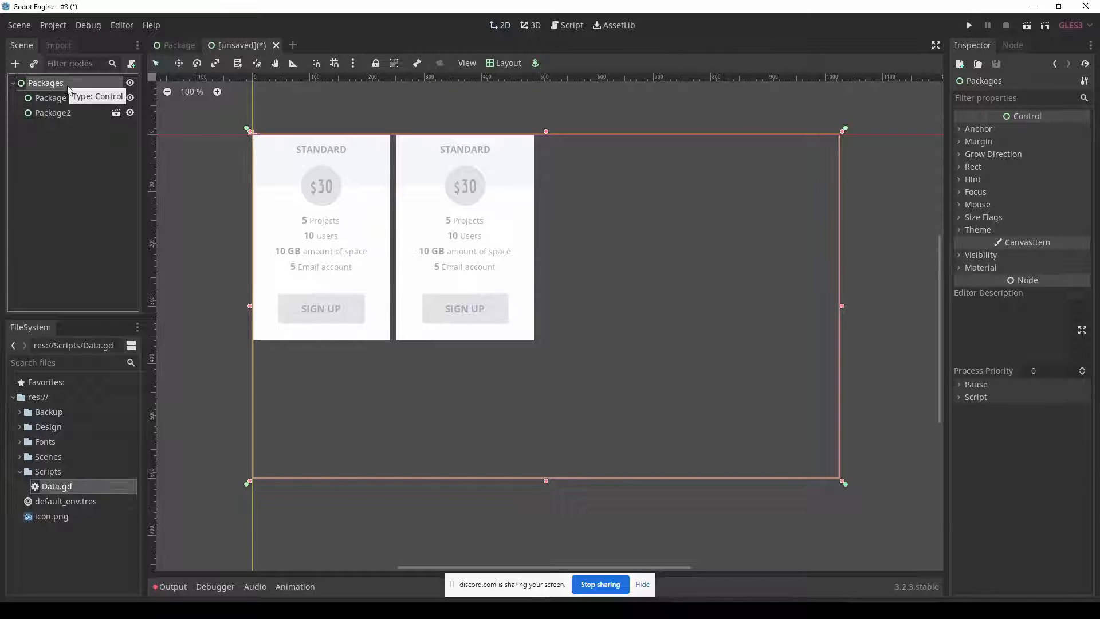
left_click(65, 99)
left_click(57, 113, "shift")
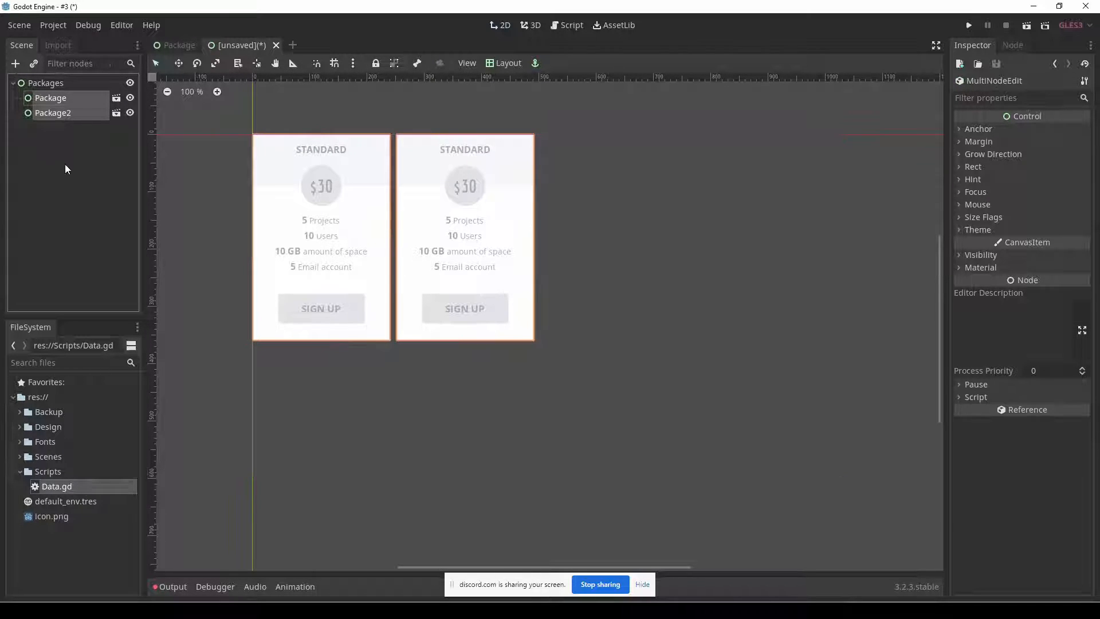
key("Delete")
key("Return")
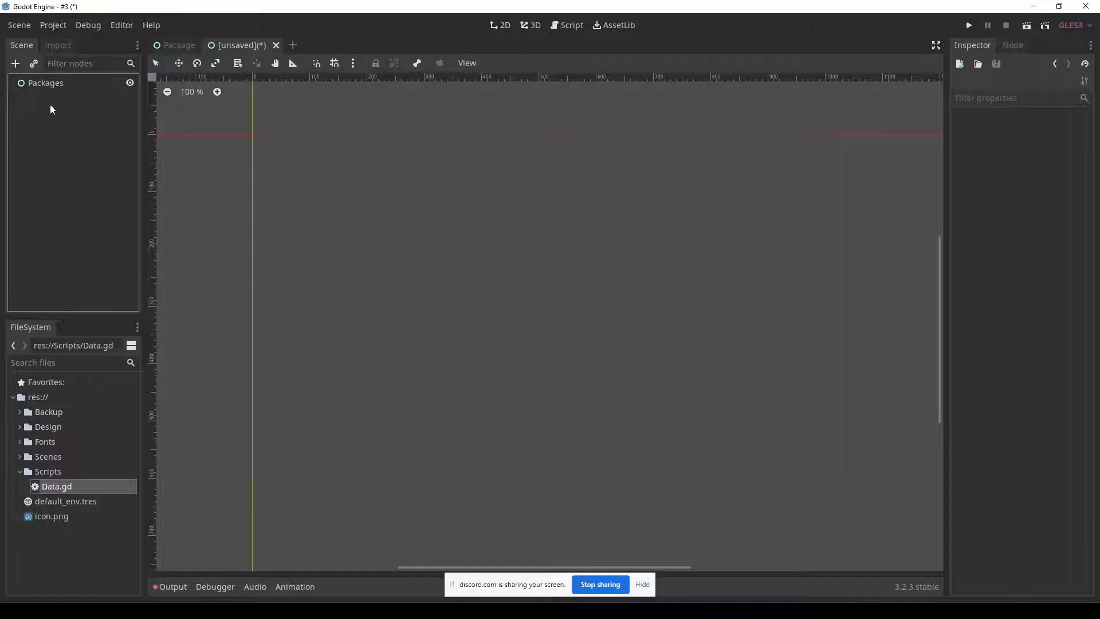
Attach a new GDScript to the Packages root node, saved as Packages.gd in the res://Scripts folder.
left_click(46, 83)
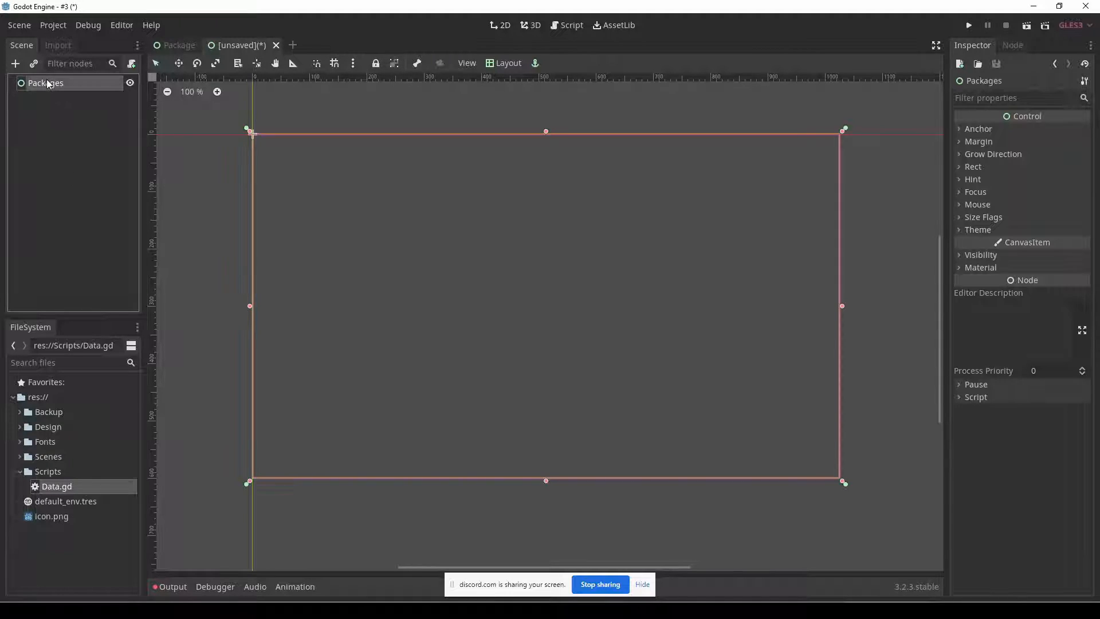
left_click(131, 64)
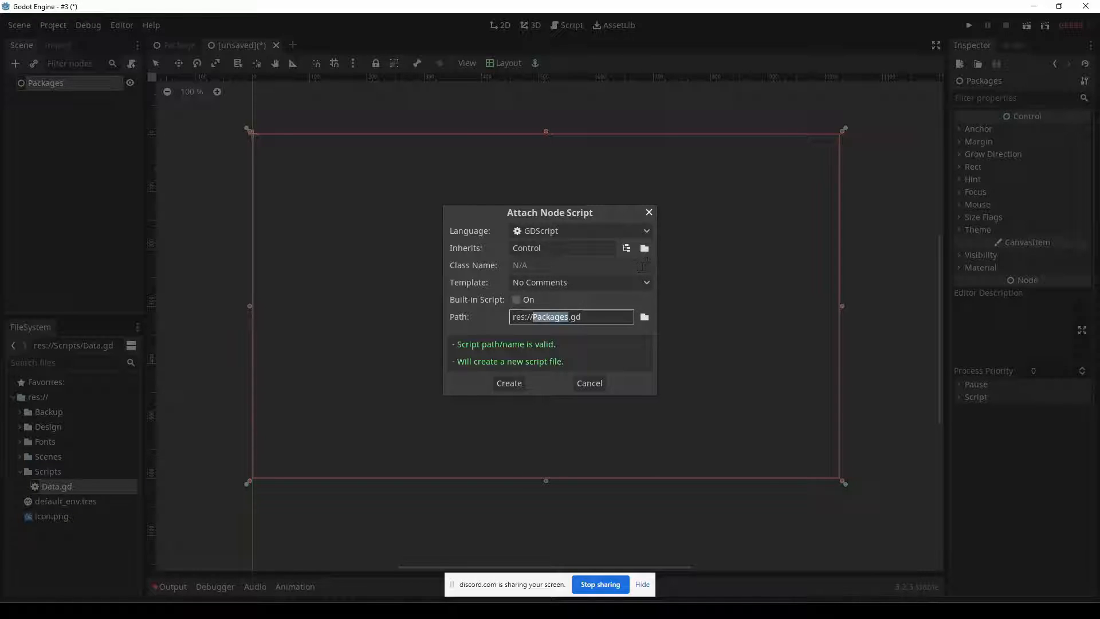
left_click(645, 316)
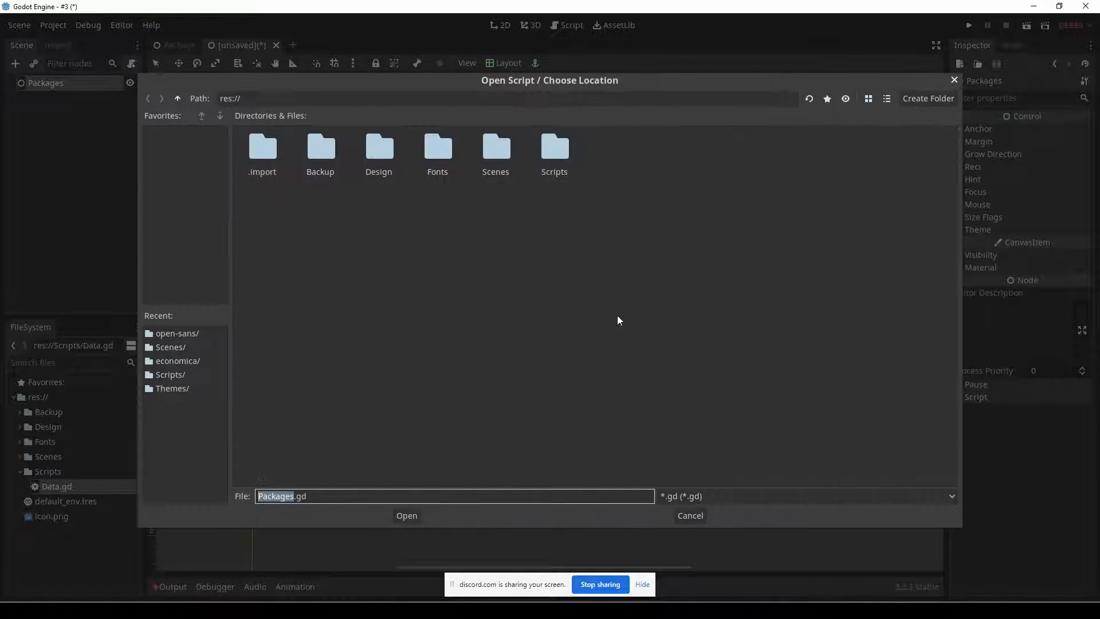
double_click(566, 151)
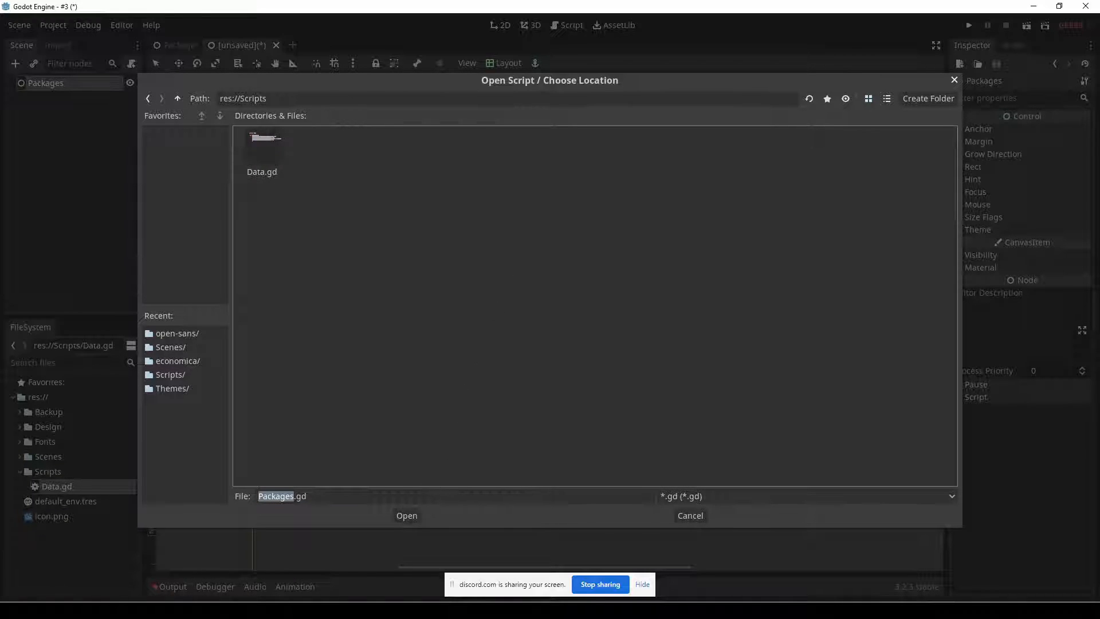
left_click(400, 515)
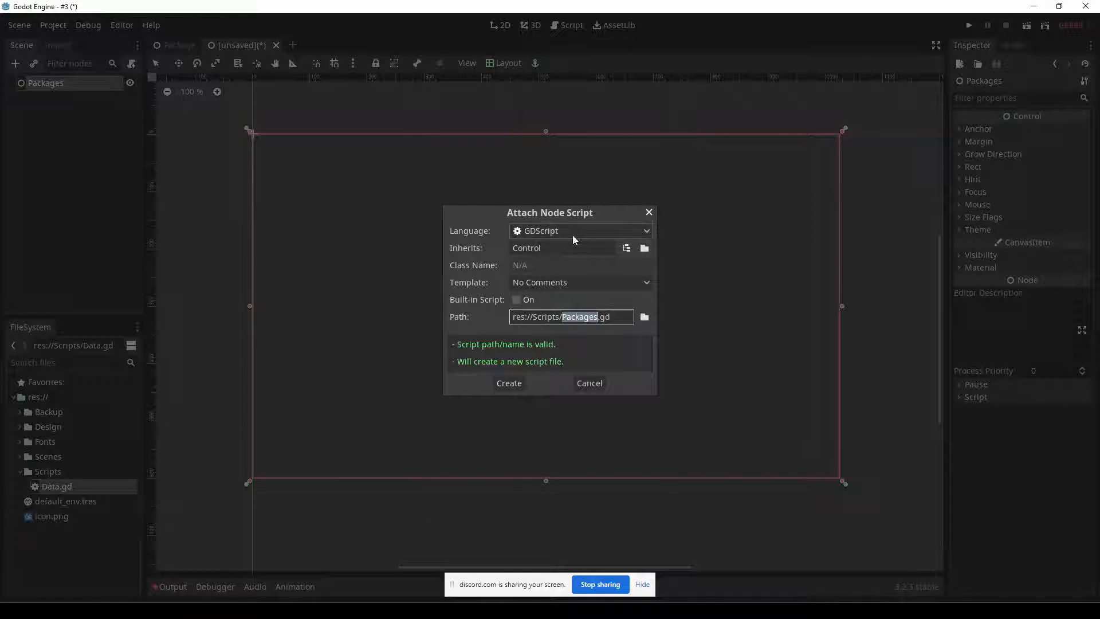
left_click(518, 383)
left_click(406, 176)
left_click(397, 99)
left_click(412, 161)
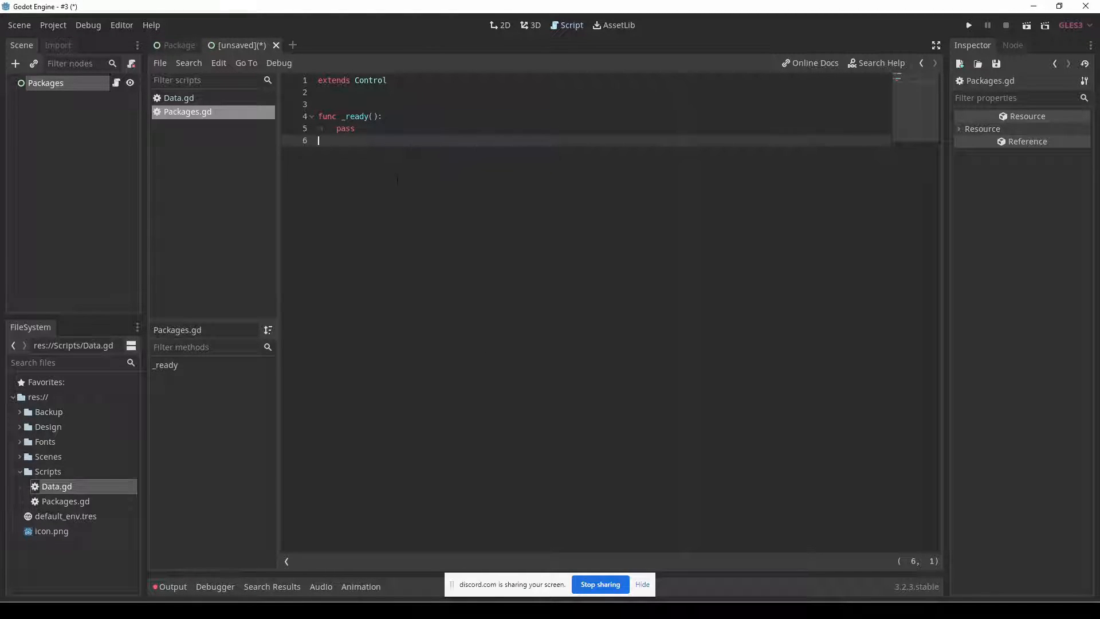
Declare a createPackages() function below _ready() in Packages.gd.
key("Return")
type("func cr")
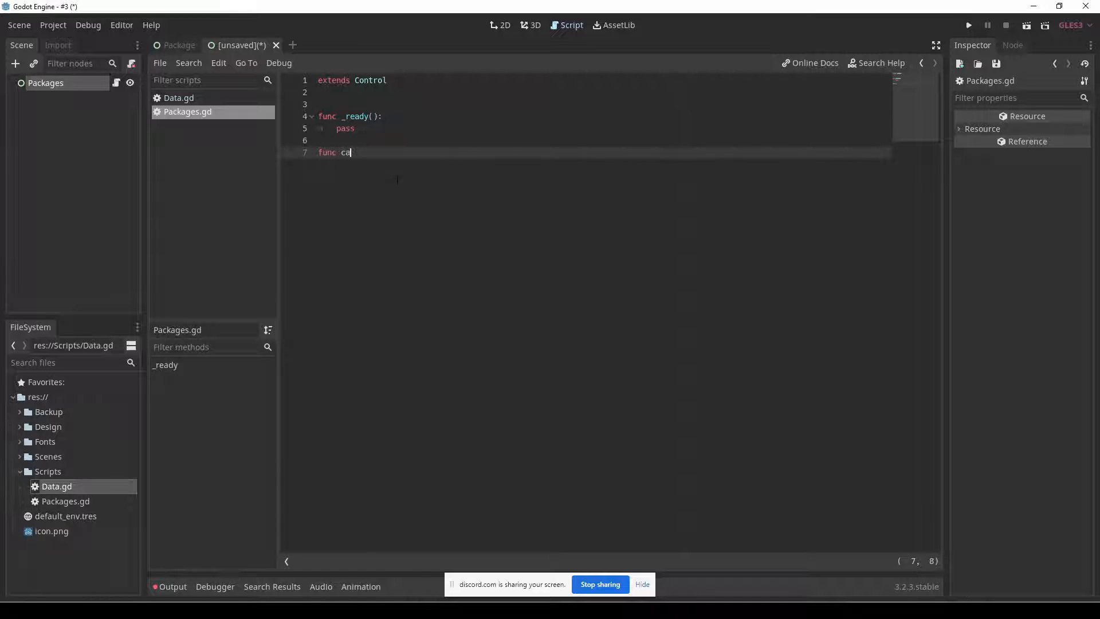
type("eatePackages():")
key("Return")
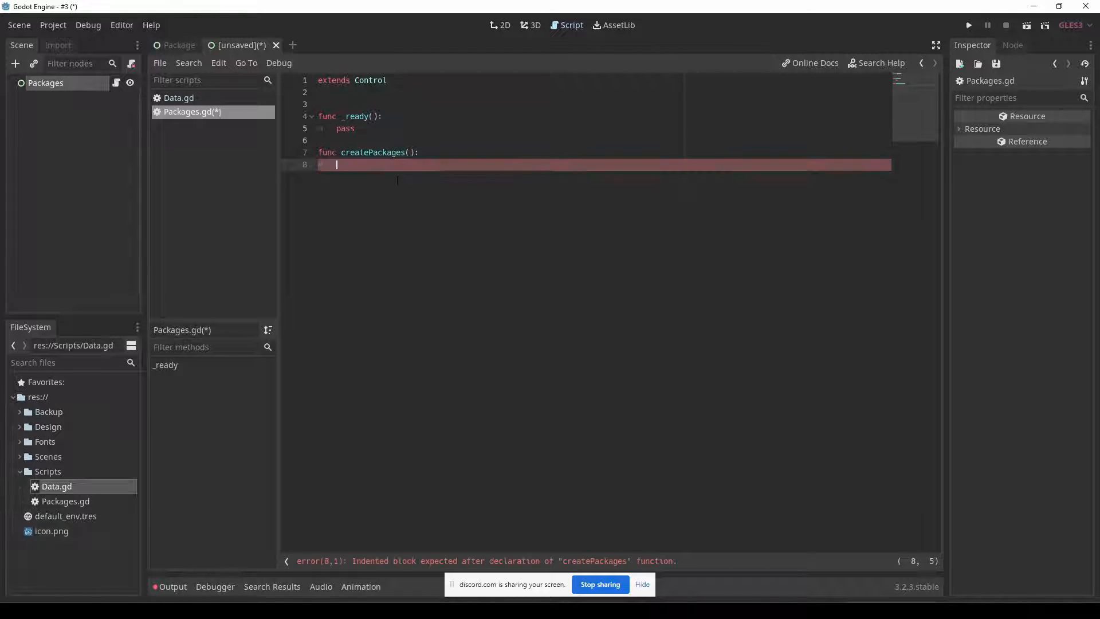
Add a for loop inside createPackages() that iterates each package in Data.selectors.
type("for package in Da")
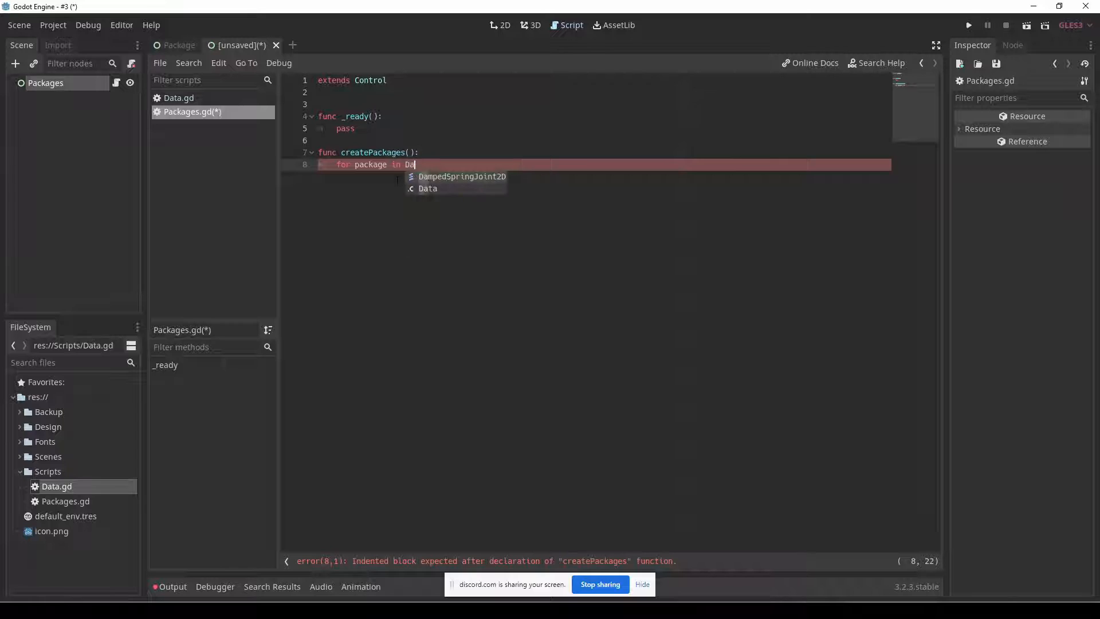
type("ta.")
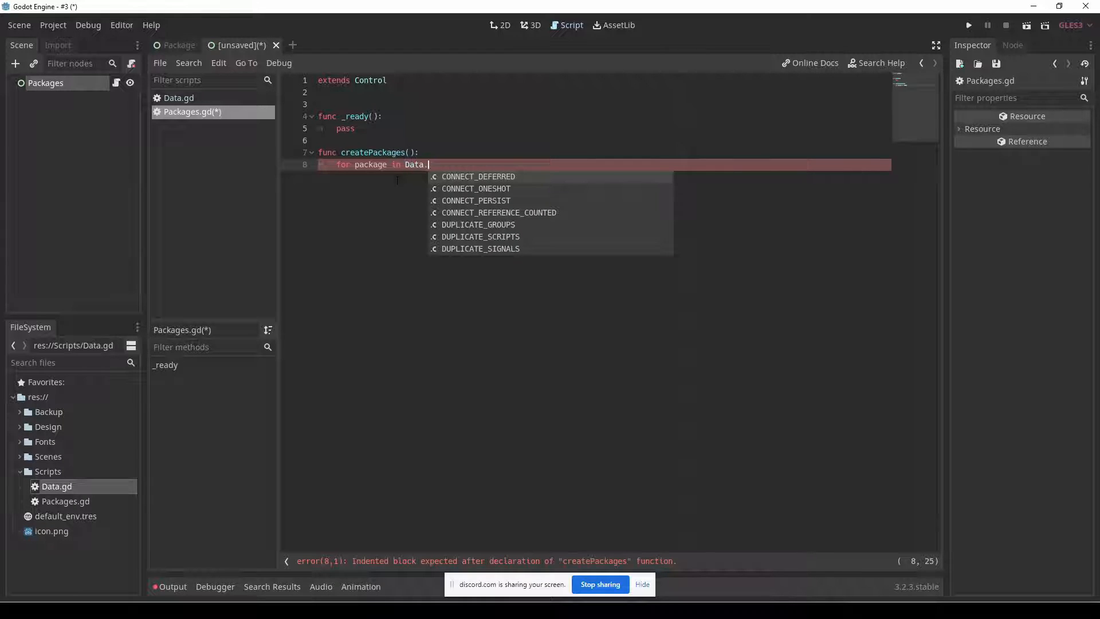
type("s")
key("Return")
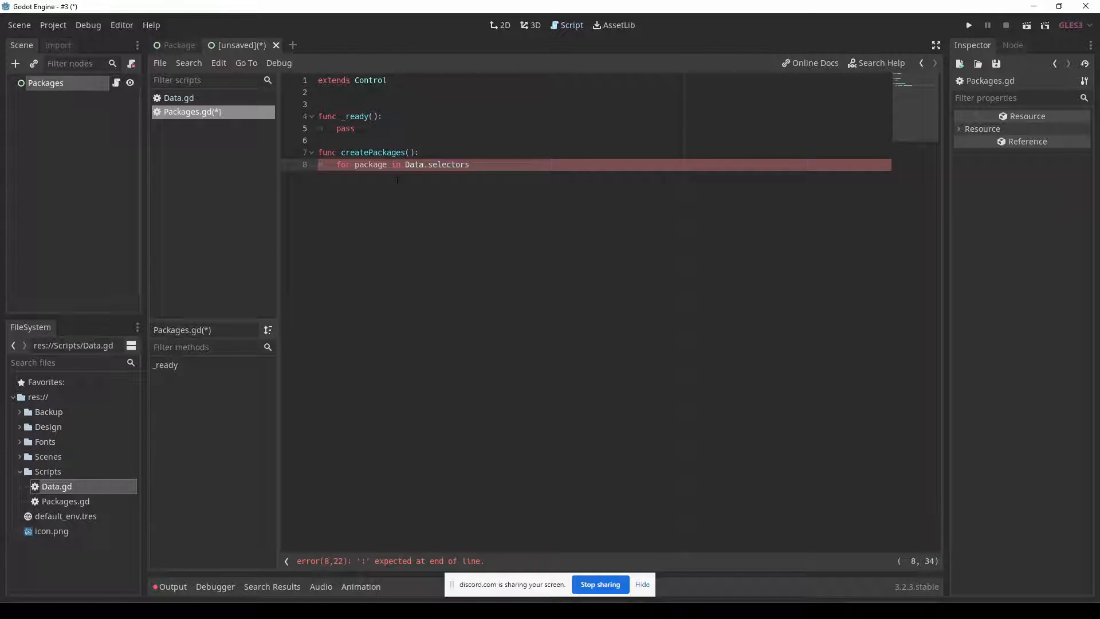
type(":")
Check the AutoLoad entry for Data.gd in the project settings, and rename the script's selectors array to packages.
left_click(215, 100)
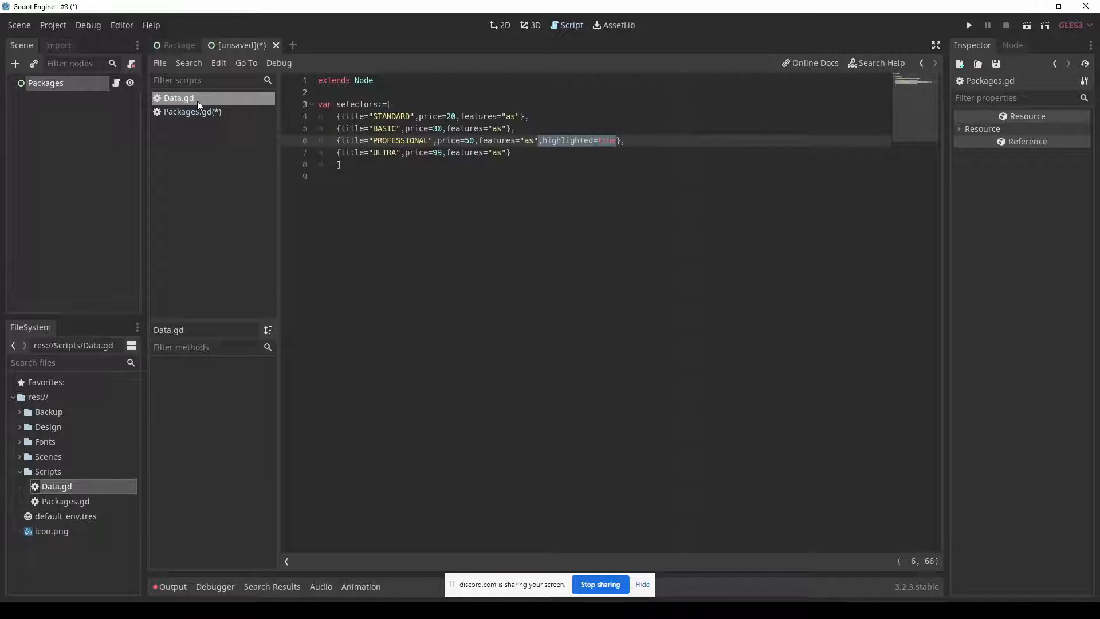
left_click(55, 26)
left_click(57, 43)
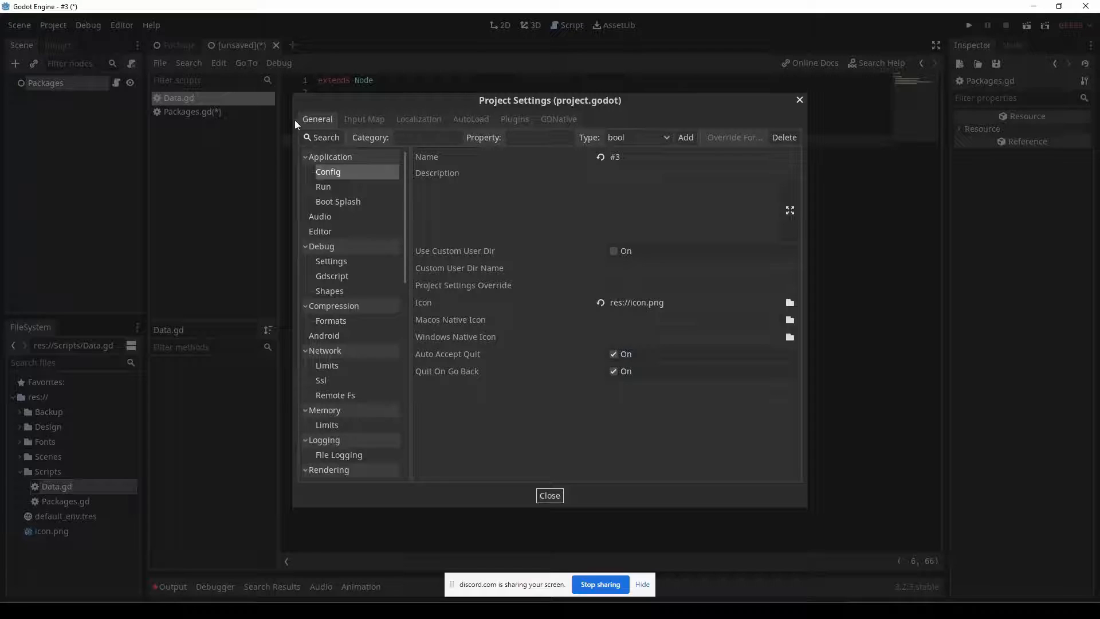
left_click(467, 119)
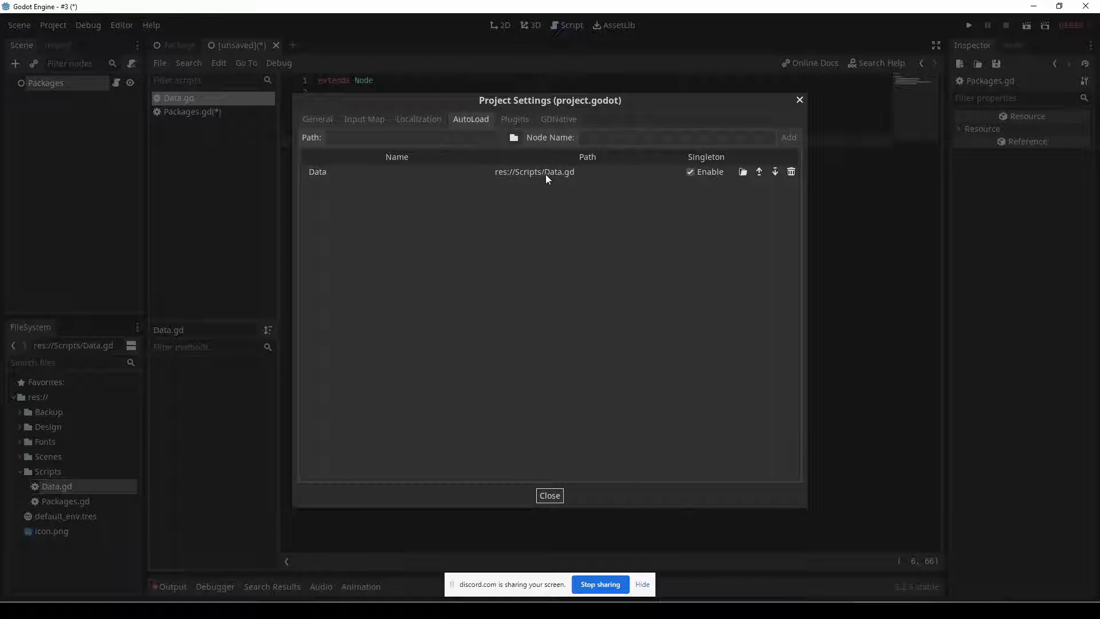
left_click(549, 495)
left_click_drag(349, 165, 311, 118)
left_click(363, 171)
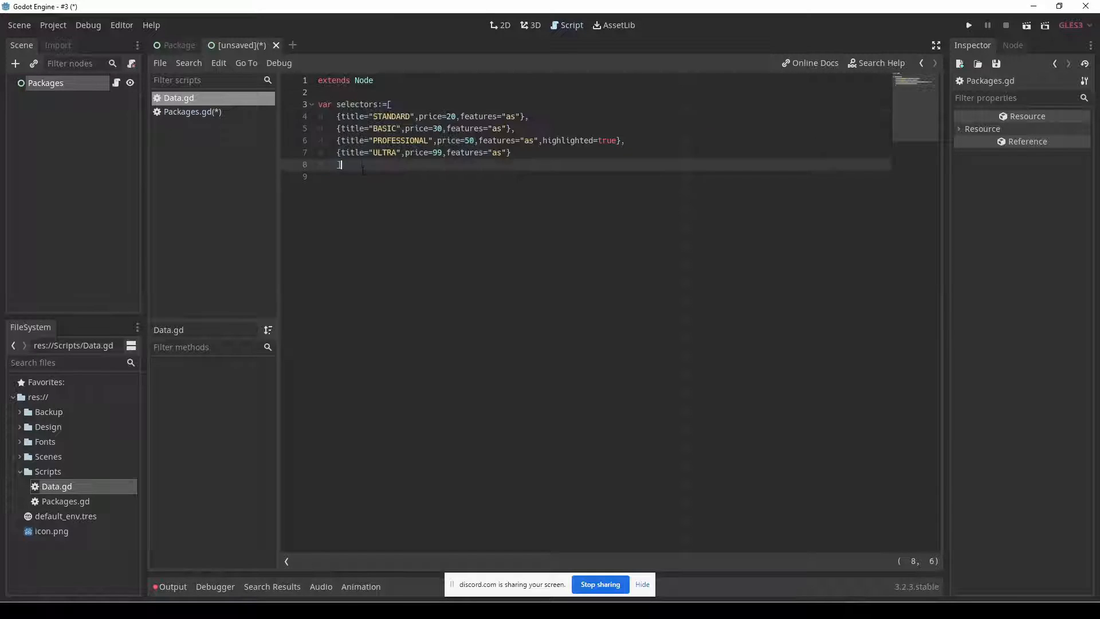
double_click(376, 104)
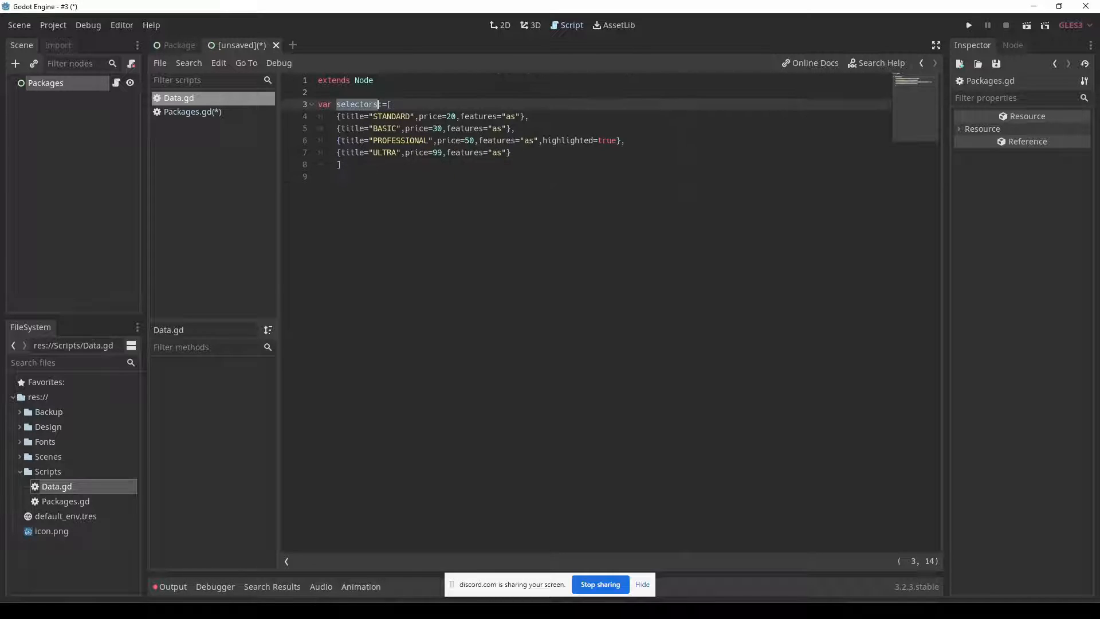
type("packages")
Save the edited scripts and the new scene as Packages.tscn in the res://Scenes folder.
key("ctrl+s")
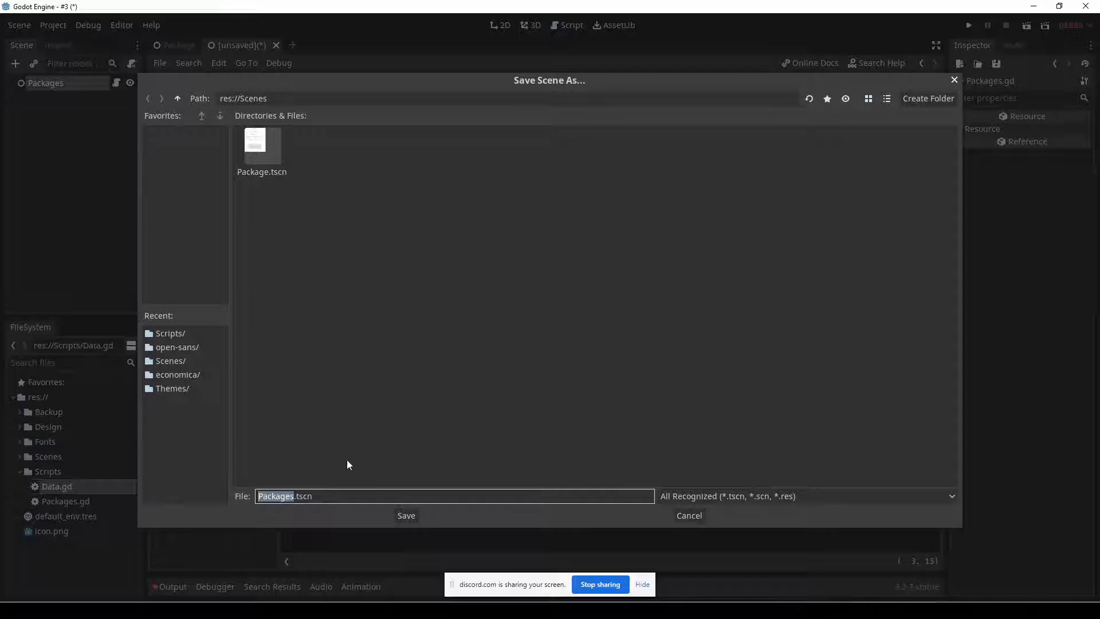
key("Escape")
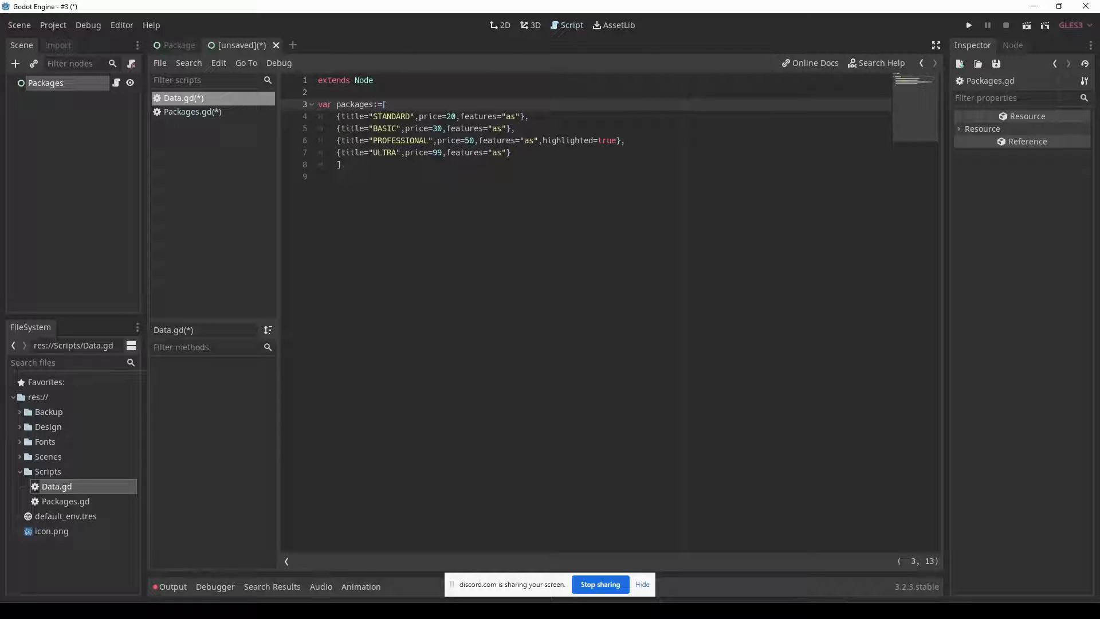
key("ctrl+s")
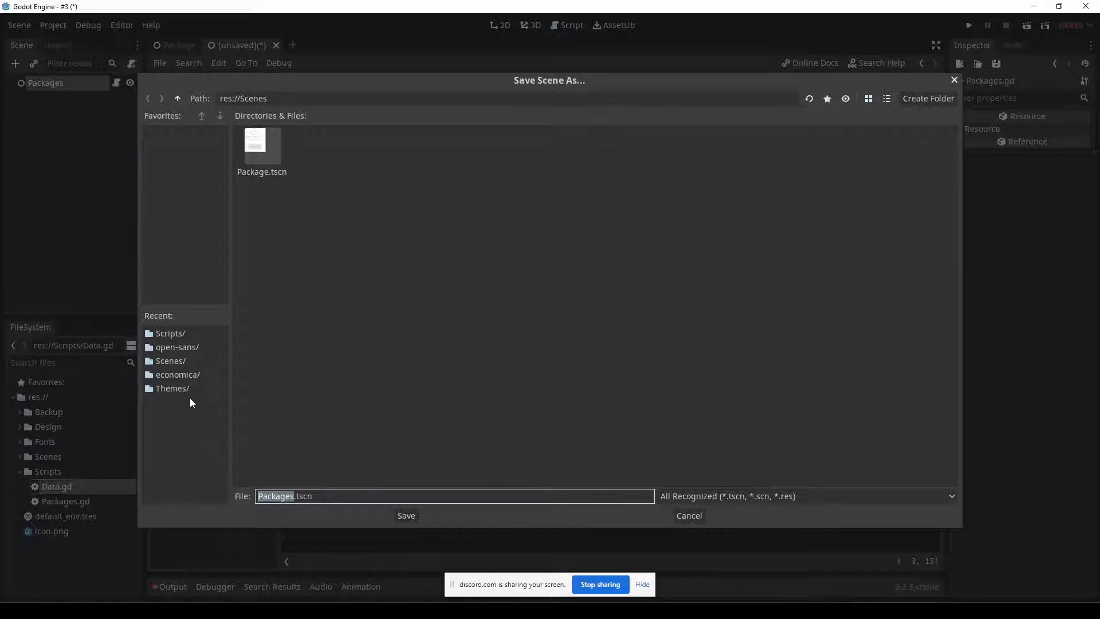
key("Escape")
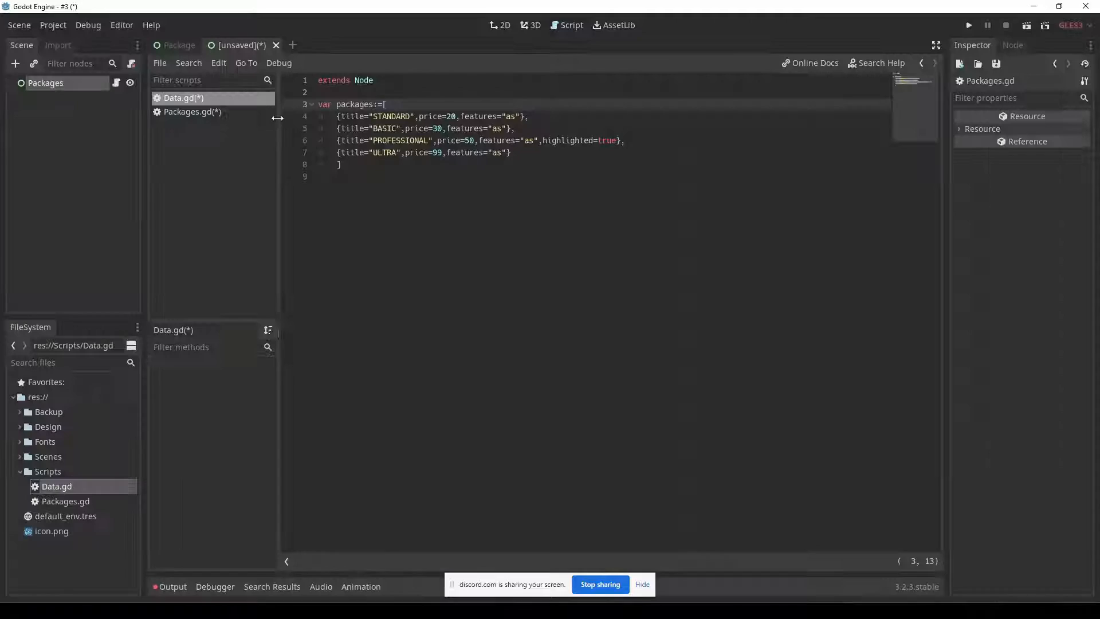
right_click(205, 101)
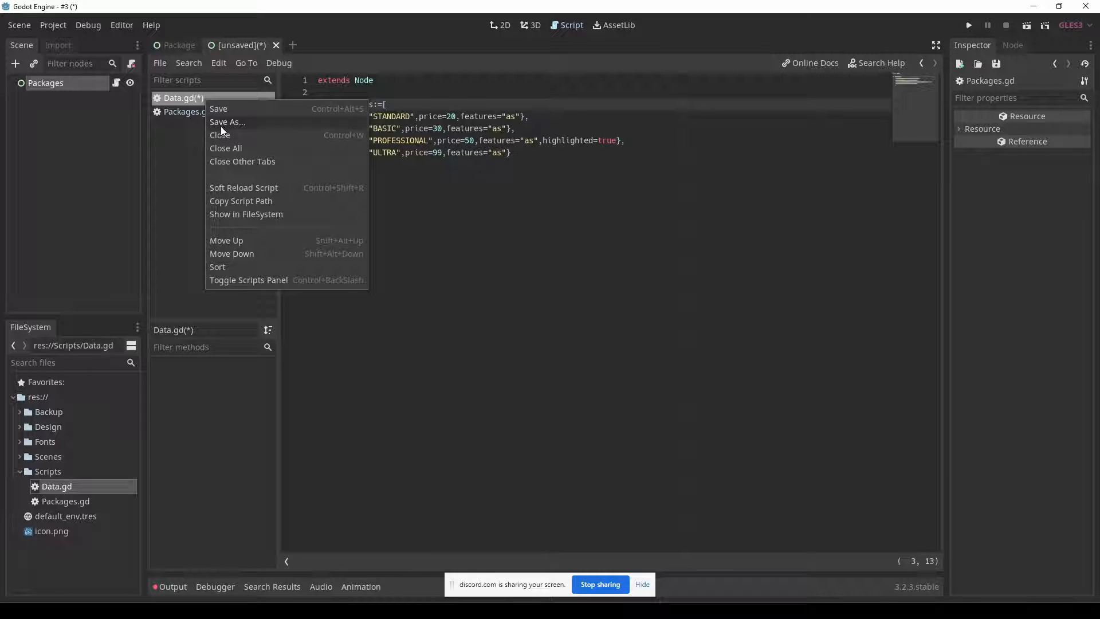
left_click(176, 101)
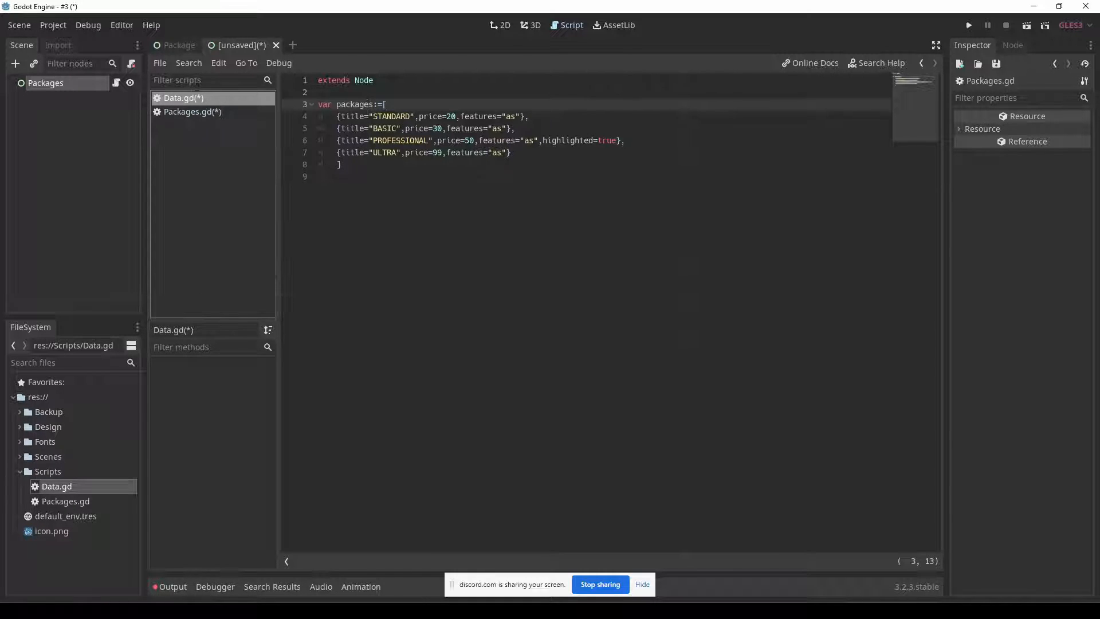
key("ctrl+s")
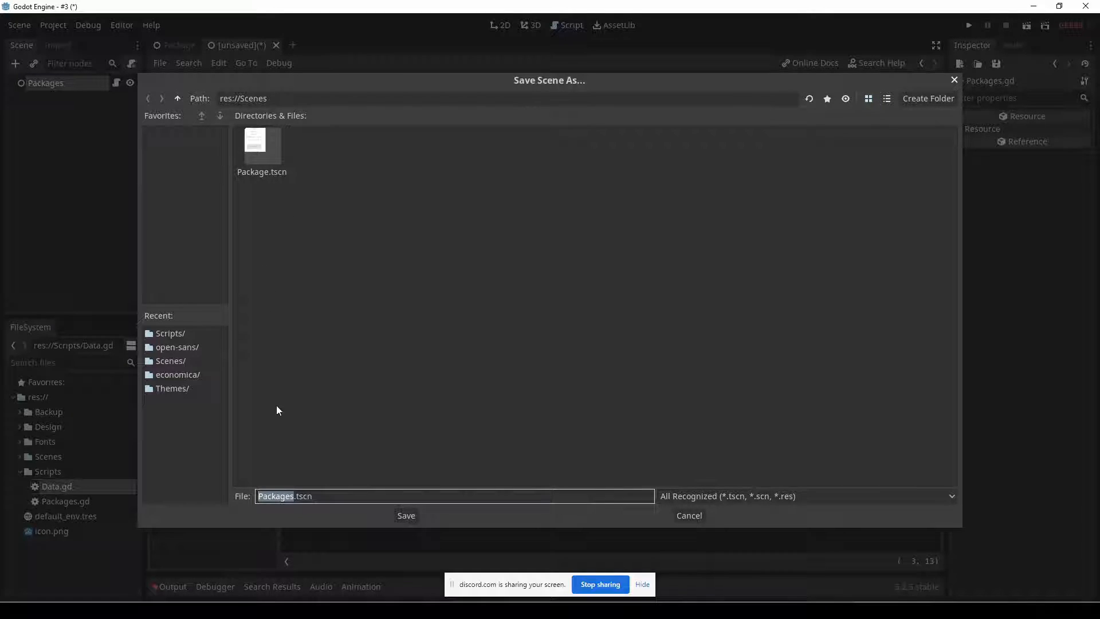
left_click(412, 516)
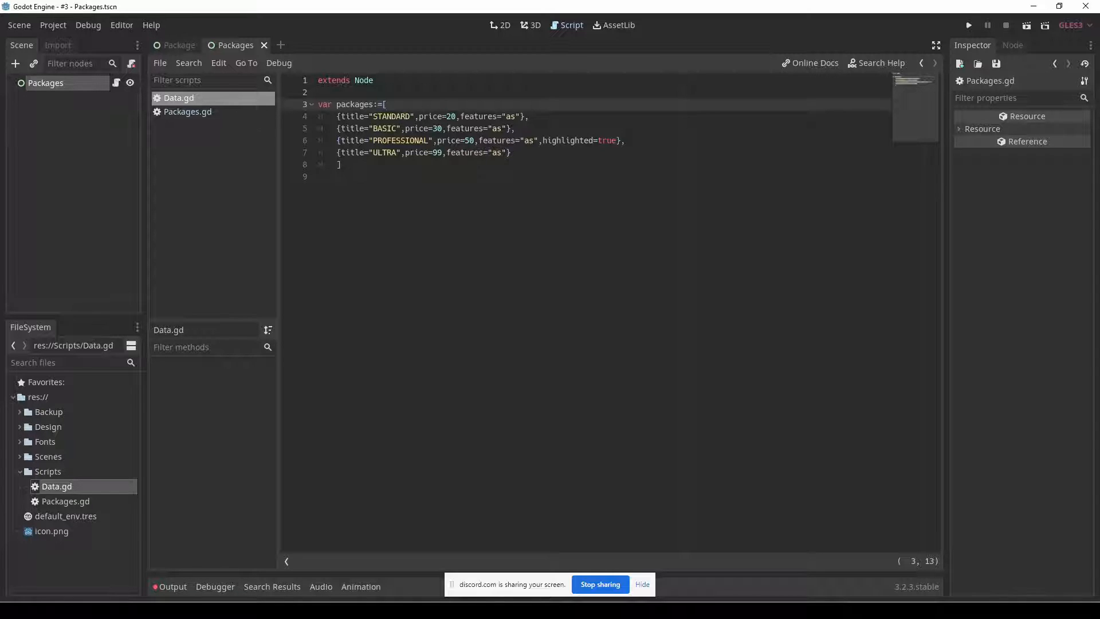
Make the for loop in Packages.gd iterate over Data.packages and start an indented line in its body.
left_click(507, 29)
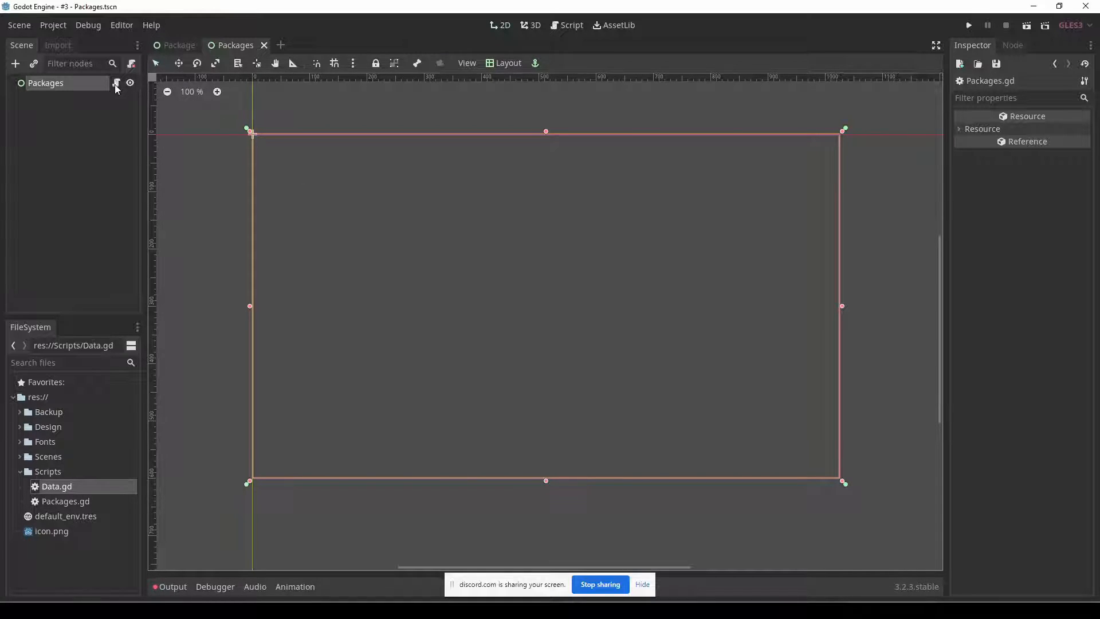
left_click(117, 84)
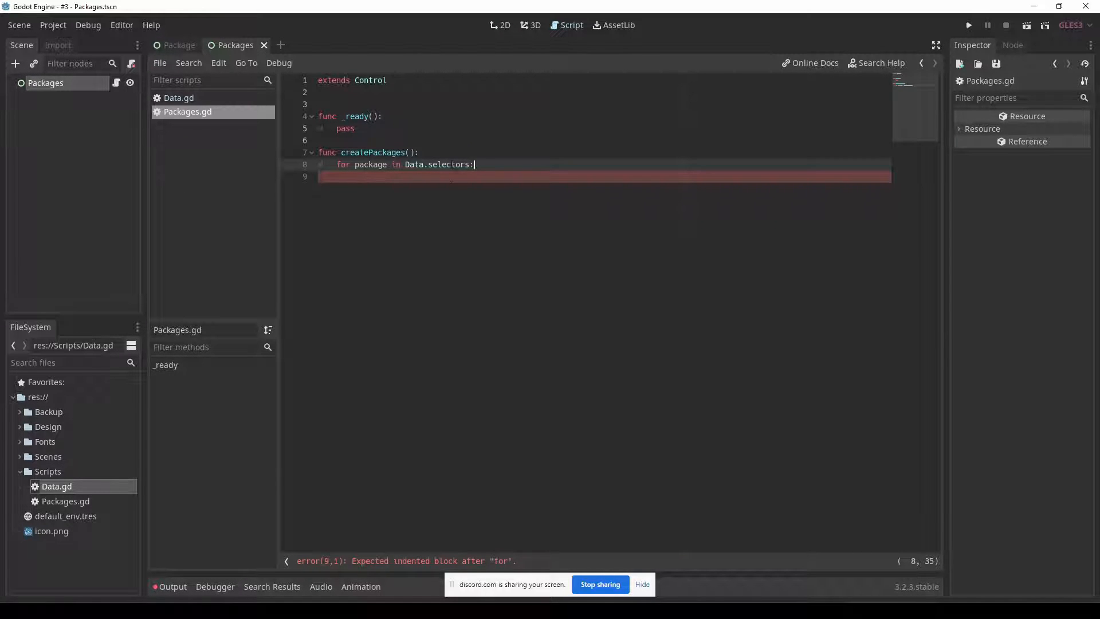
double_click(450, 164)
type("pa")
key("Return")
key("Return")
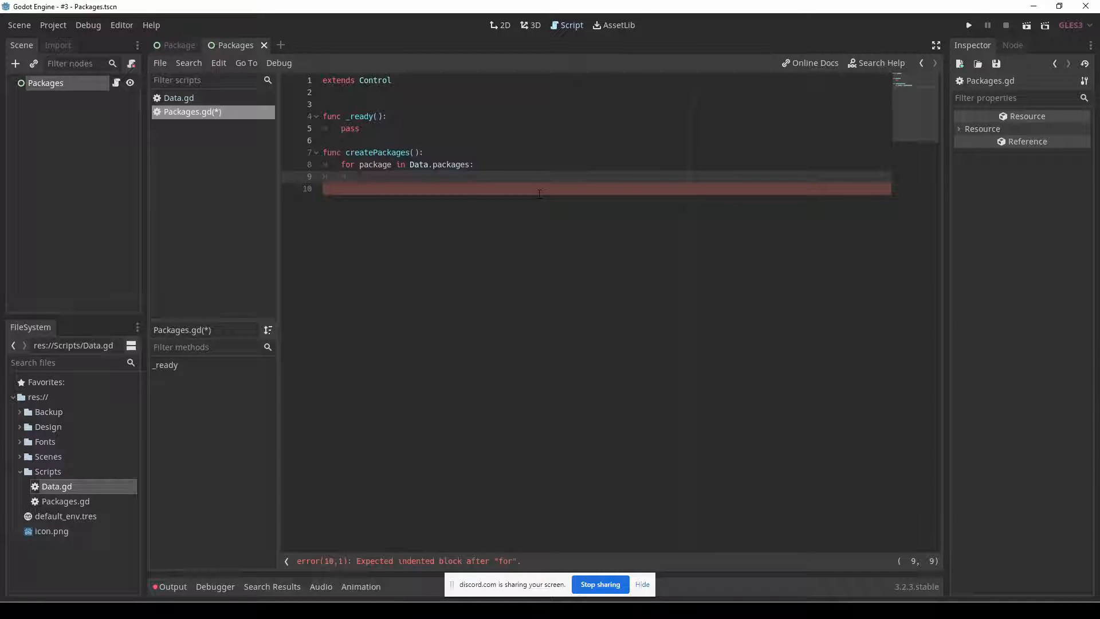
Enter Package in the loop body and compare the package loop variable with the STANDARD entry in Data.gd.
type("Pacla")
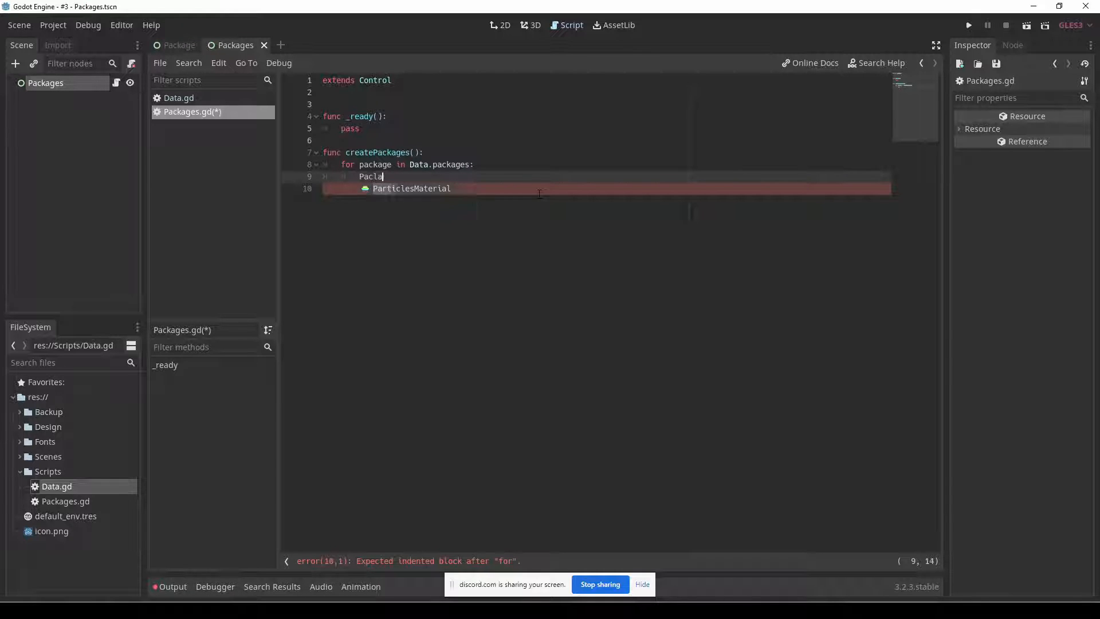
key("BackSpace")
type("kage")
key("Escape")
key("shift+Home")
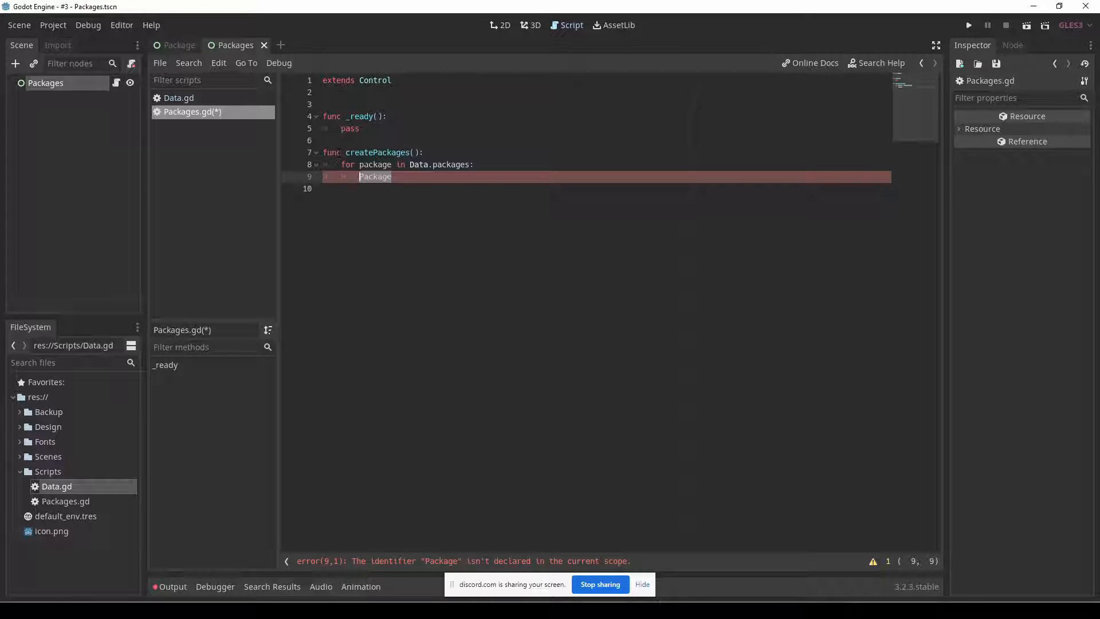
double_click(362, 165)
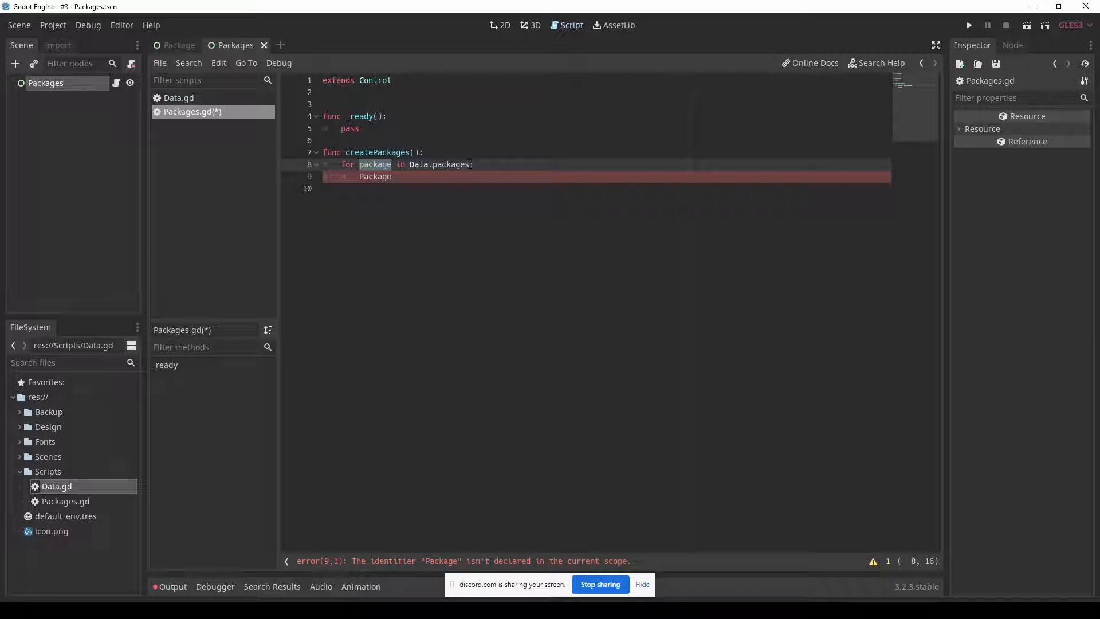
left_click(192, 98)
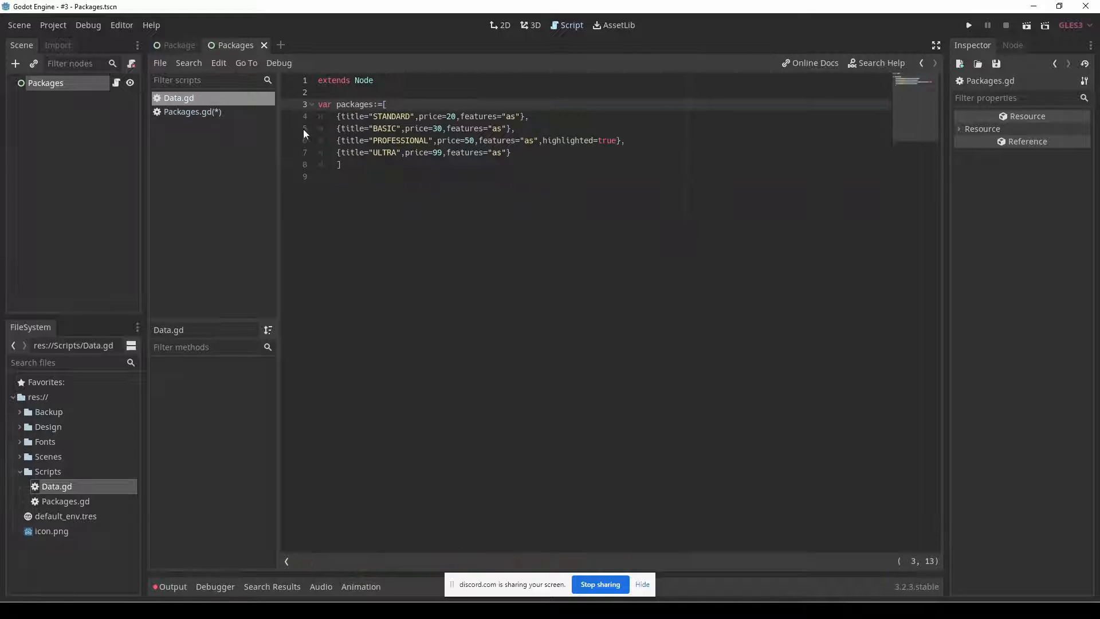
left_click_drag(337, 116, 524, 117)
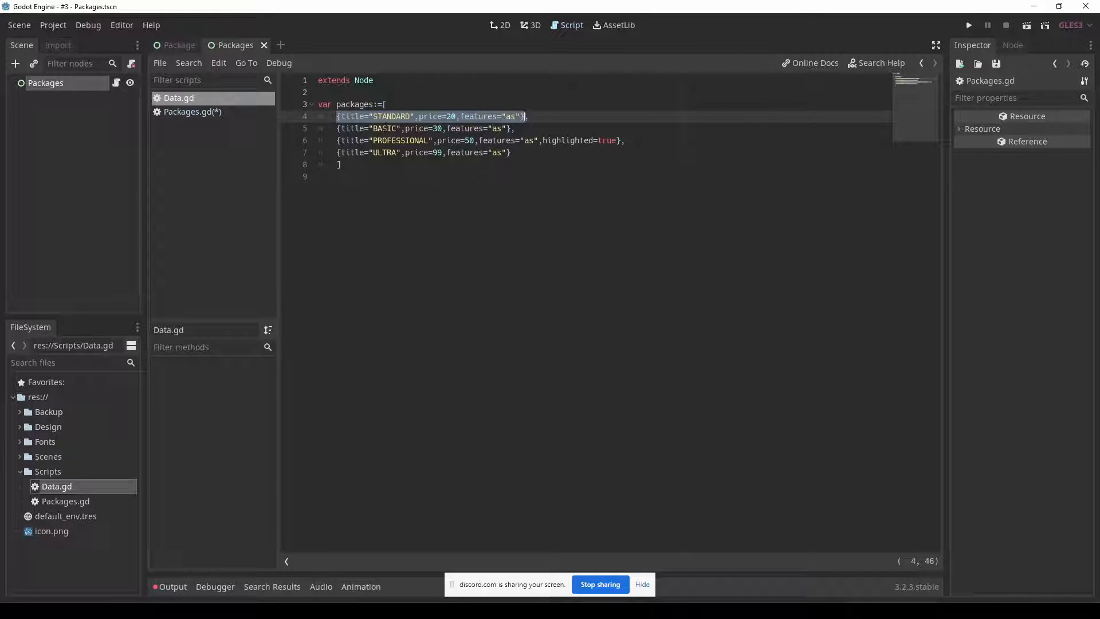
left_click(231, 116)
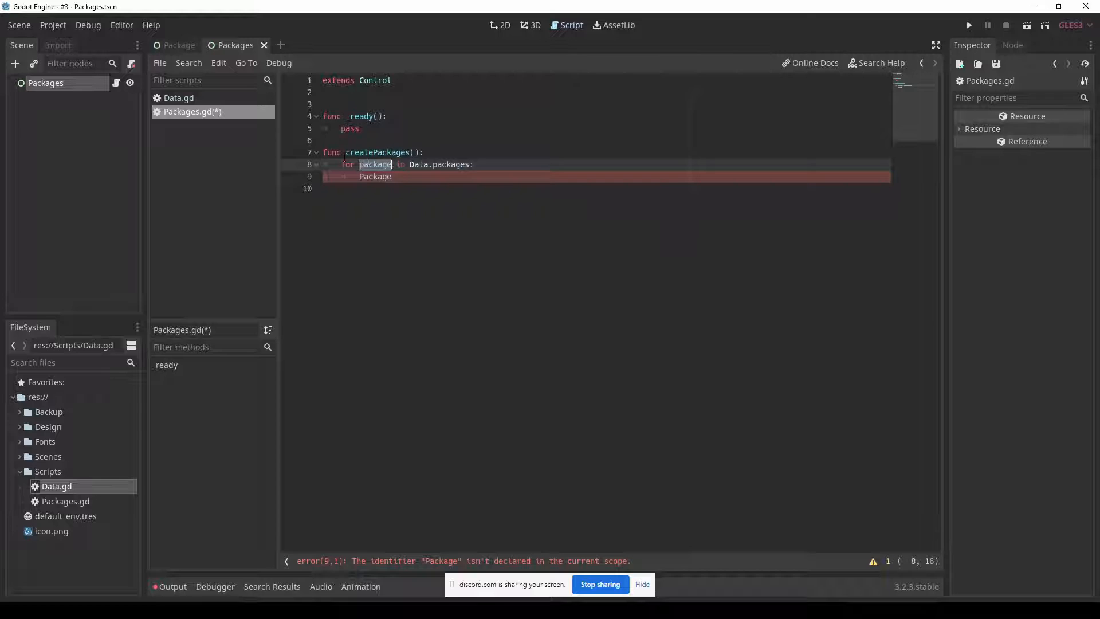
left_click(360, 178)
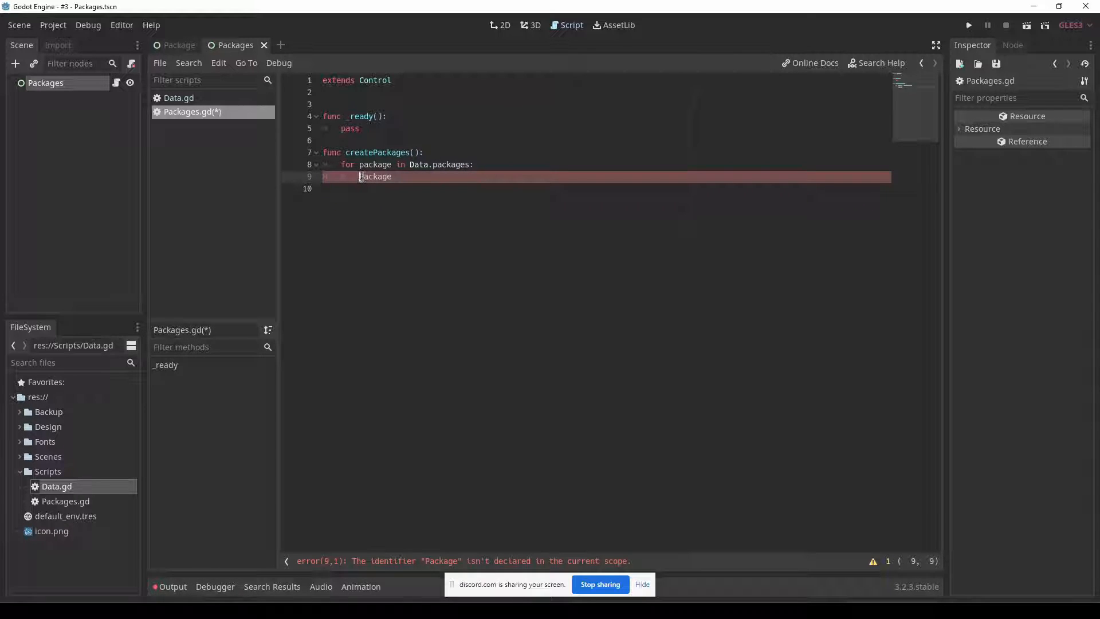
Declare a Package variable above _ready() in Packages.gd and assign it a preload() call.
left_click(352, 93)
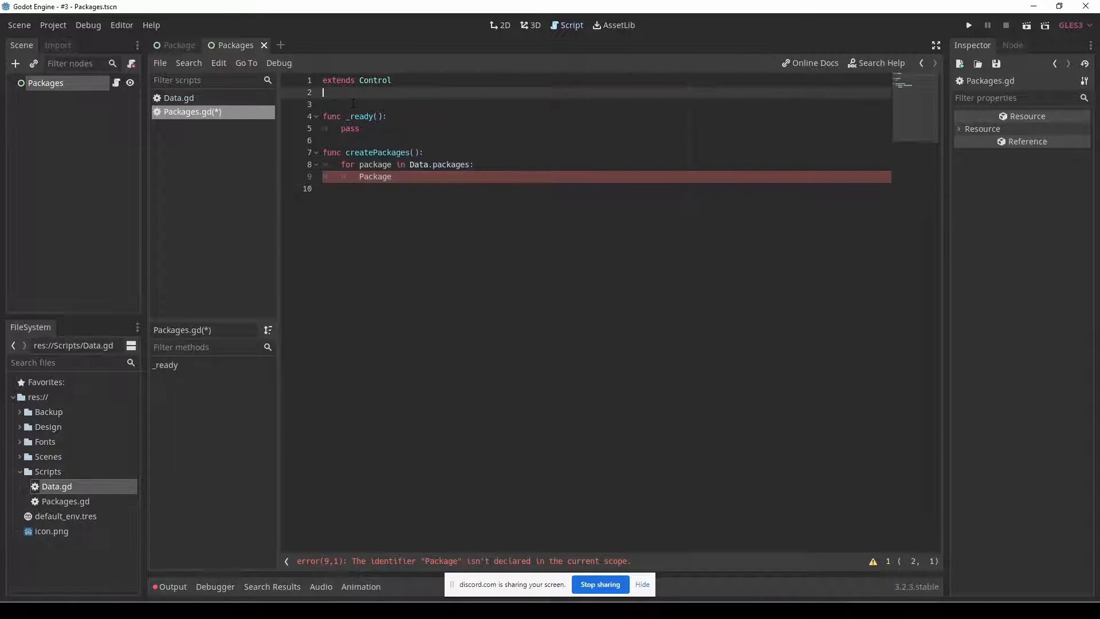
key("Return")
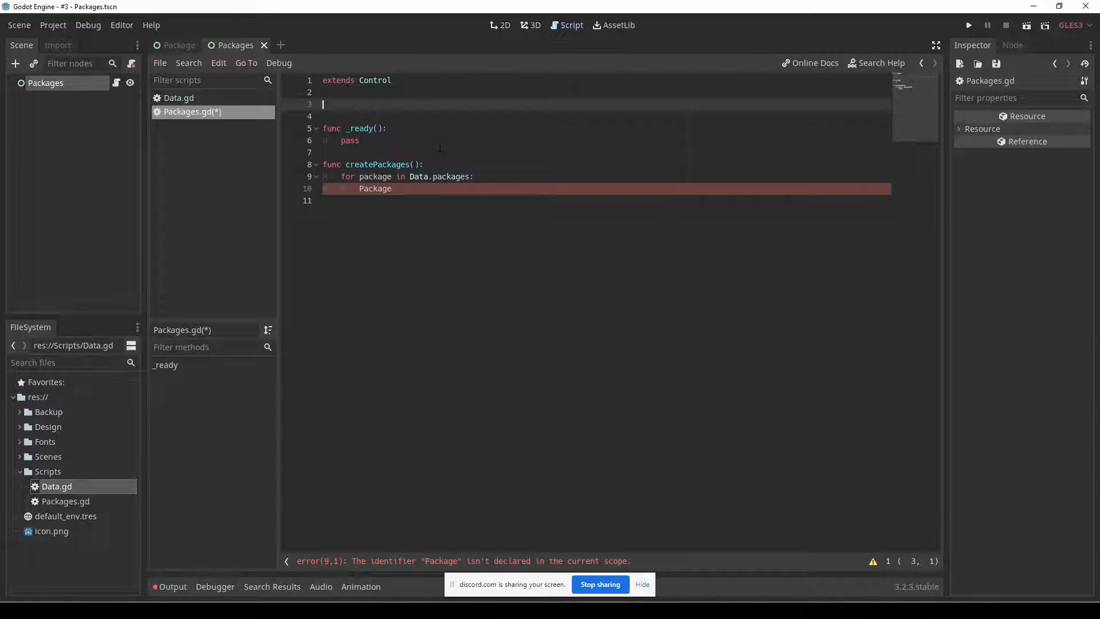
type("var Package = preload(")
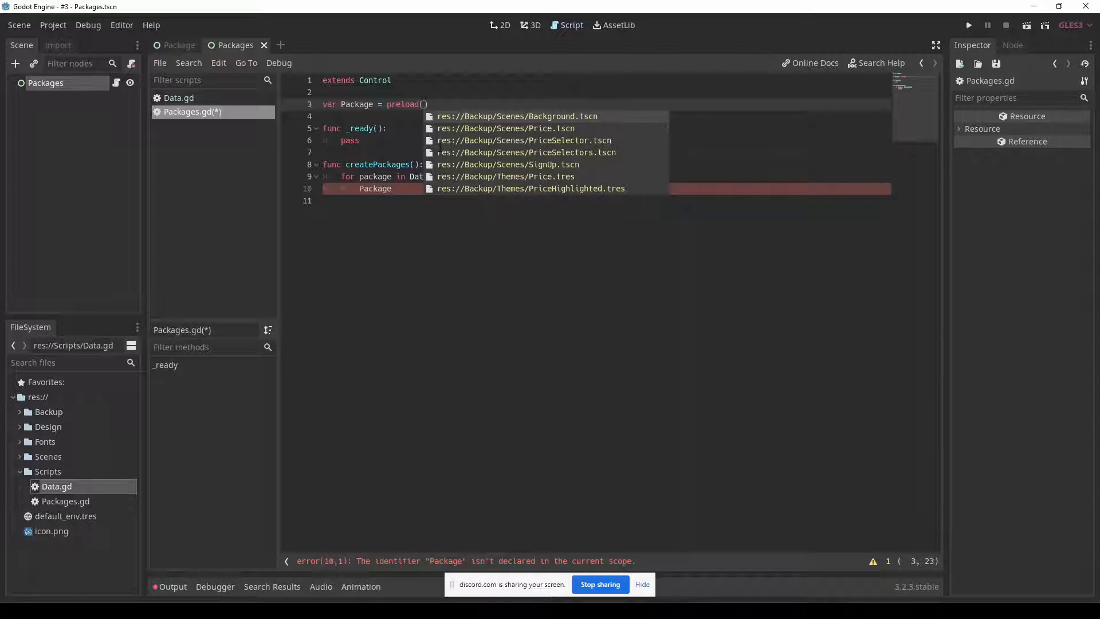
Complete the preload() call with the scene path res://Scenes/Package.tscn.
type("\"")
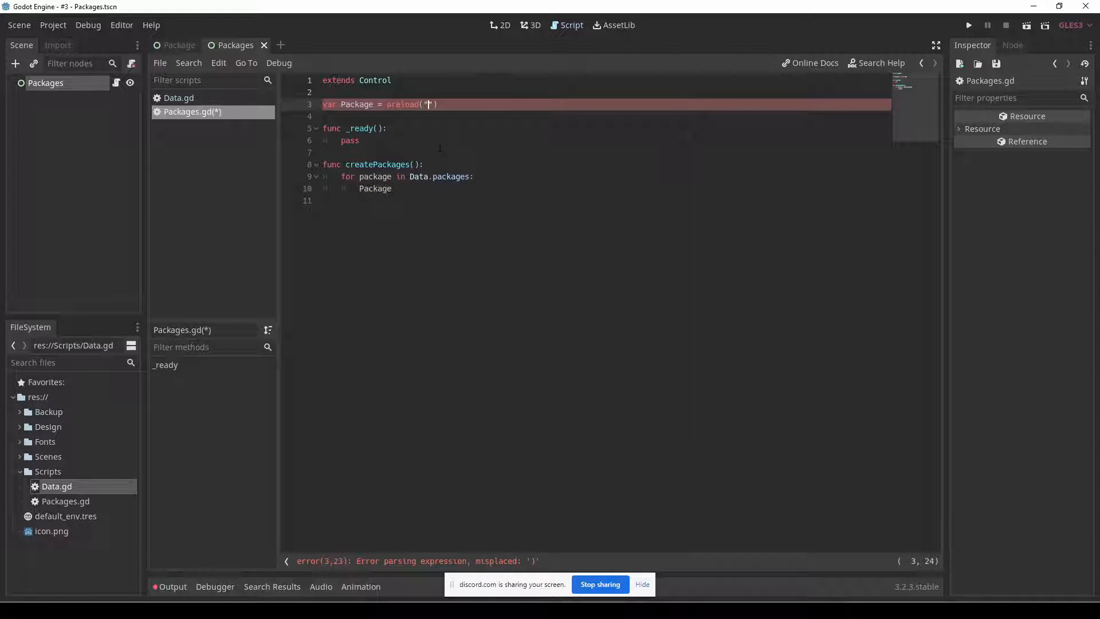
key("BackSpace")
key("Up")
key("Up")
key("Up")
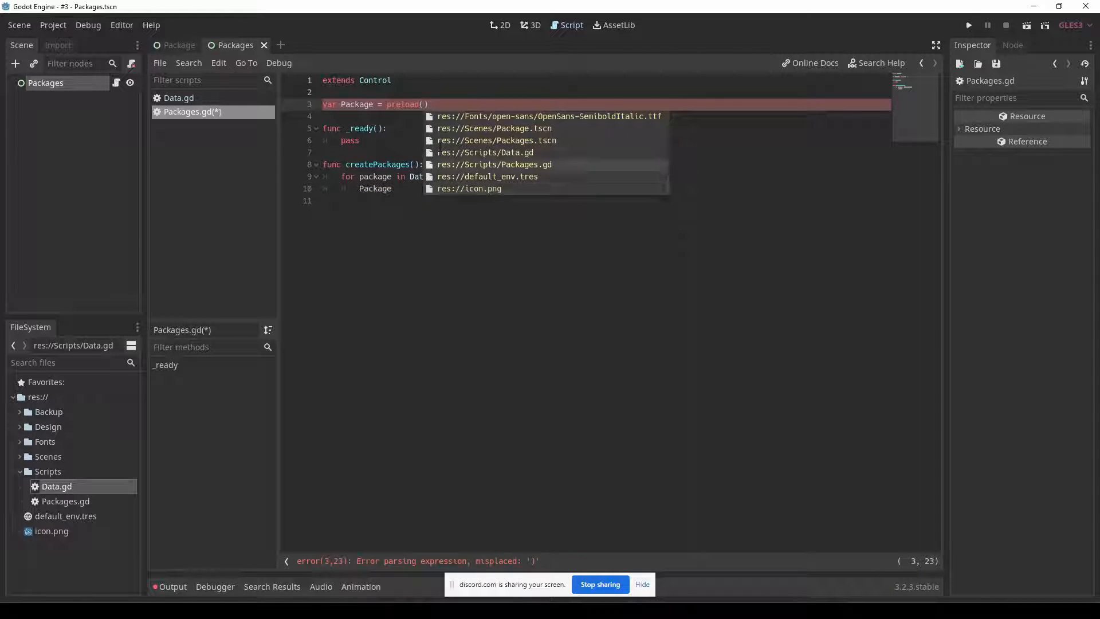
key("Up")
key("Up")
key("Up")
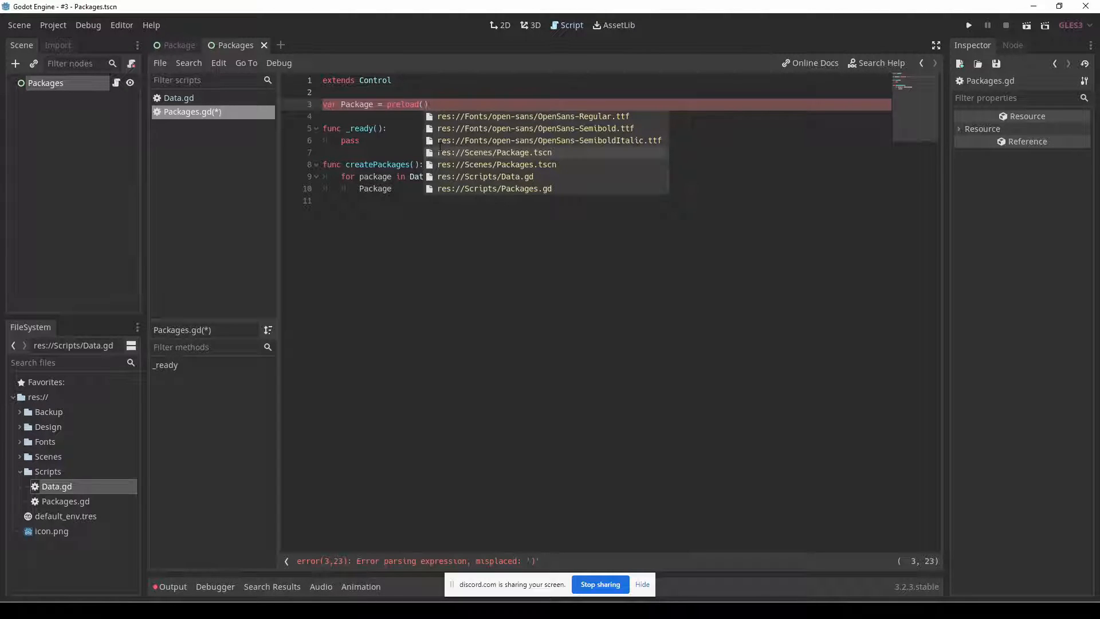
key("Return")
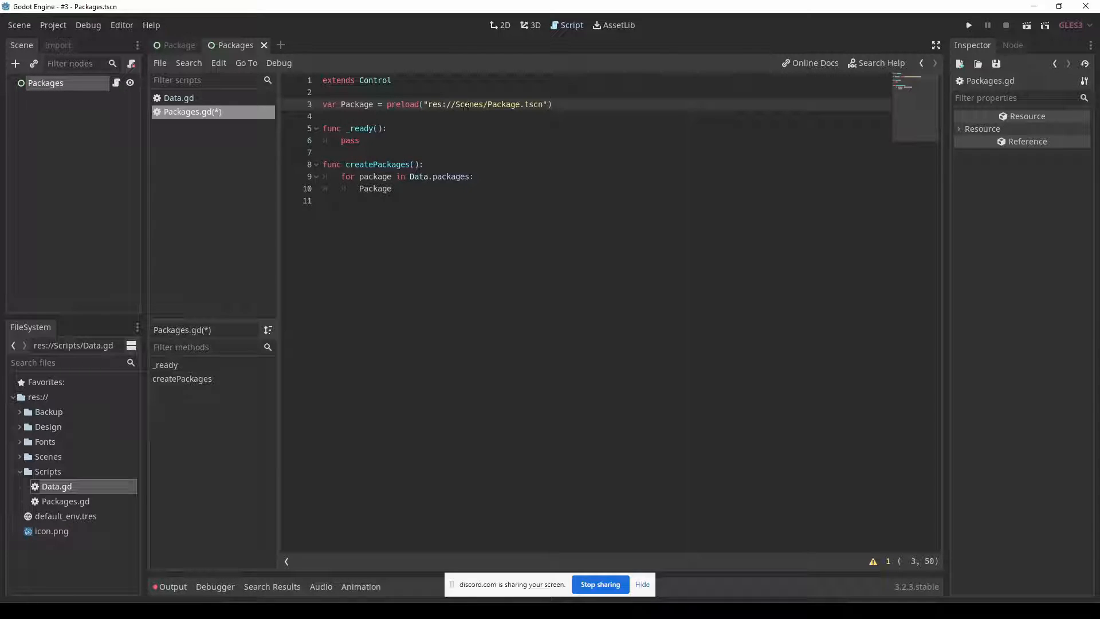
Extend the Package reference in the loop body of createPackages() to the call Package.instance().
double_click(356, 104)
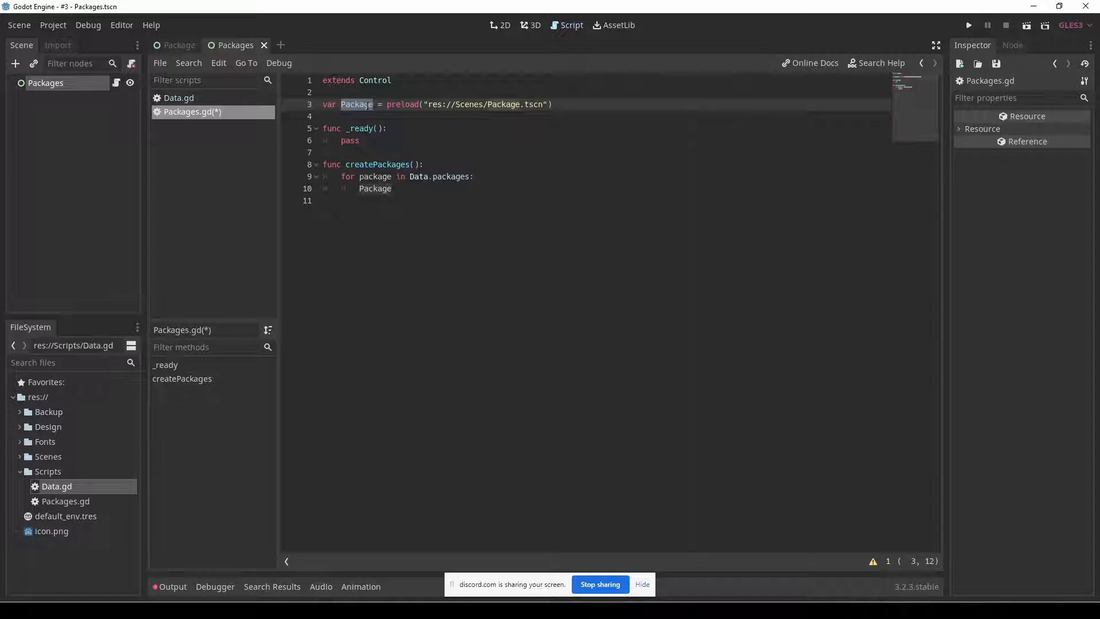
left_click(394, 189)
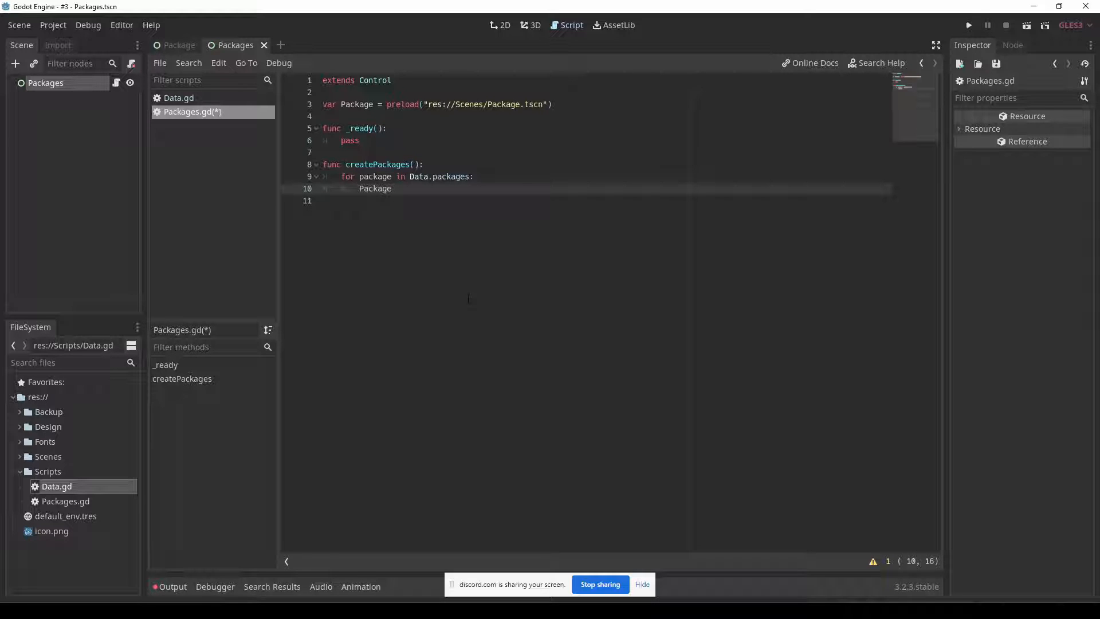
type(".ins")
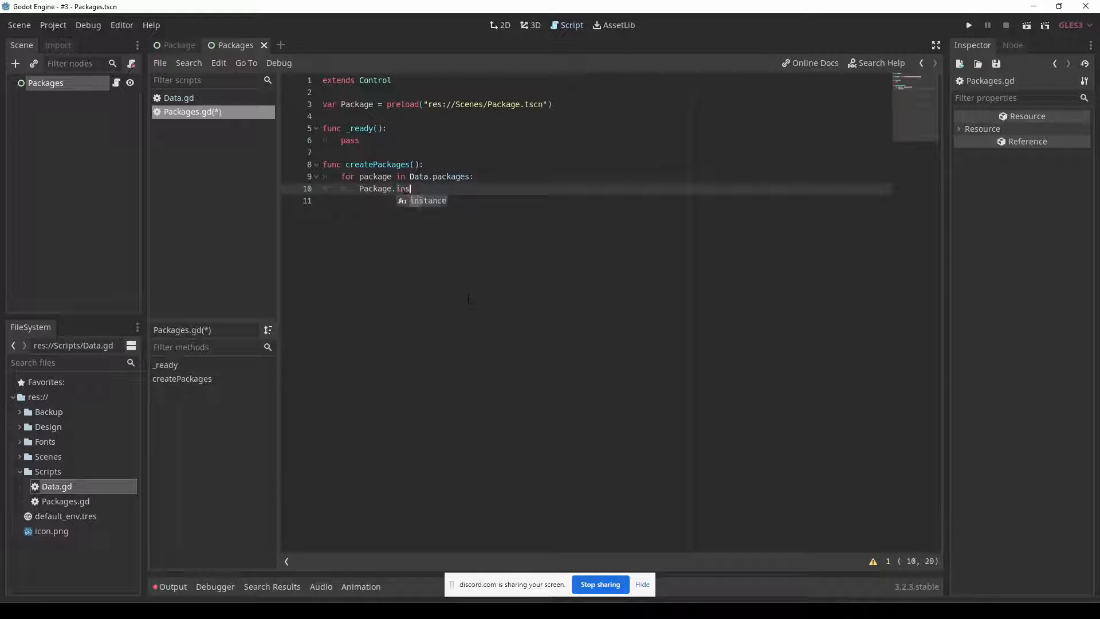
key("Return")
key("Escape")
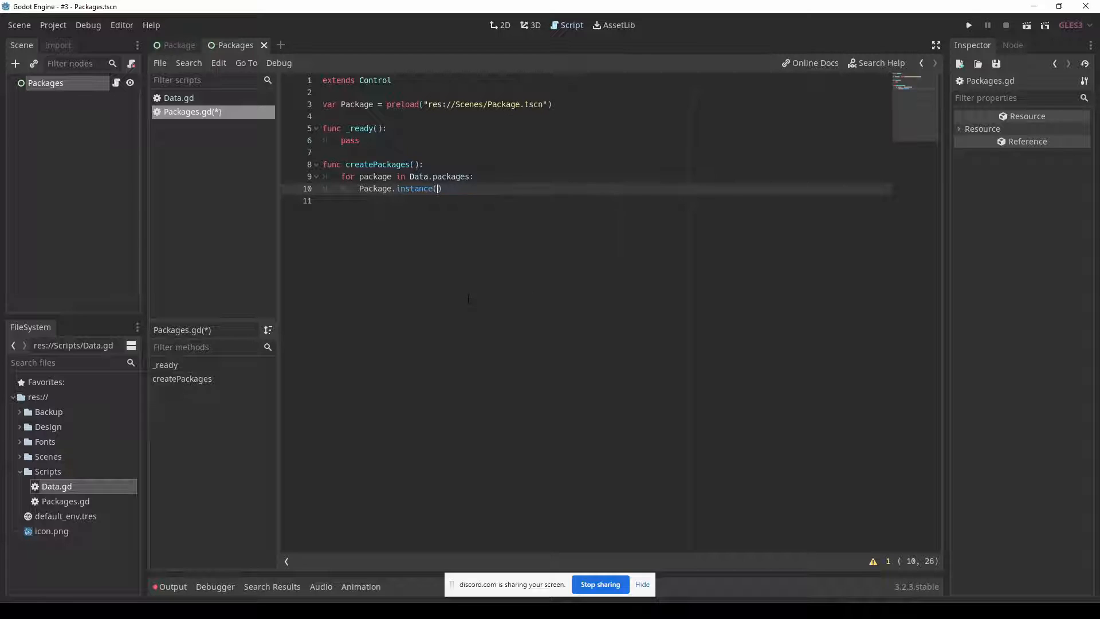
Start a declaration of a local variable newPackage on its own line above the Package.instance() call.
left_click(359, 189)
key("shift+Home")
key("End")
key("Home")
key("Return")
key("Up")
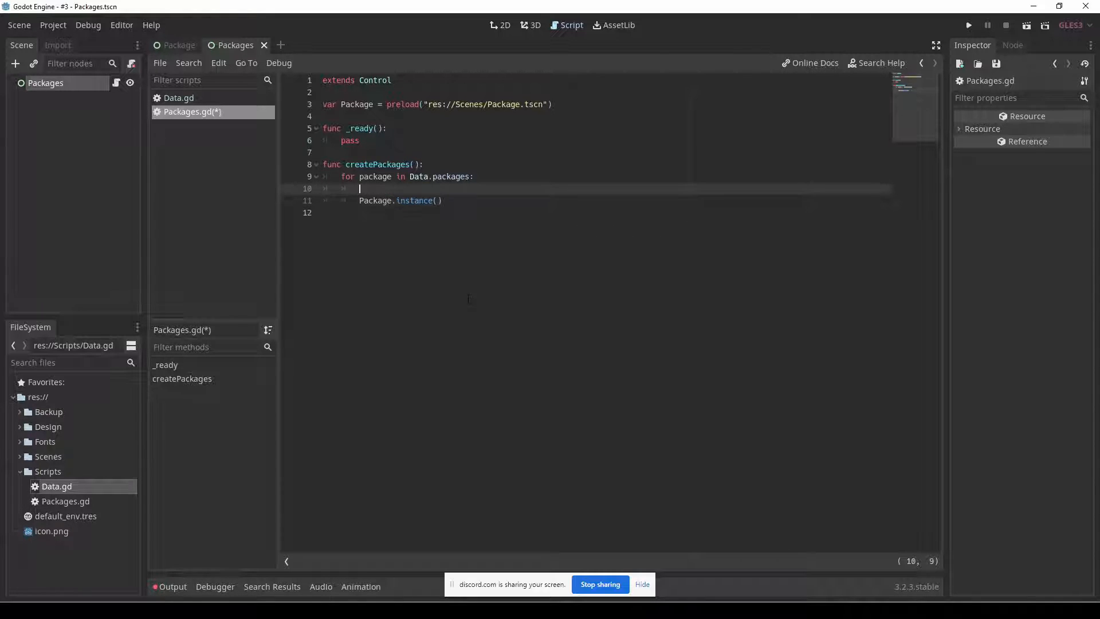
type("var")
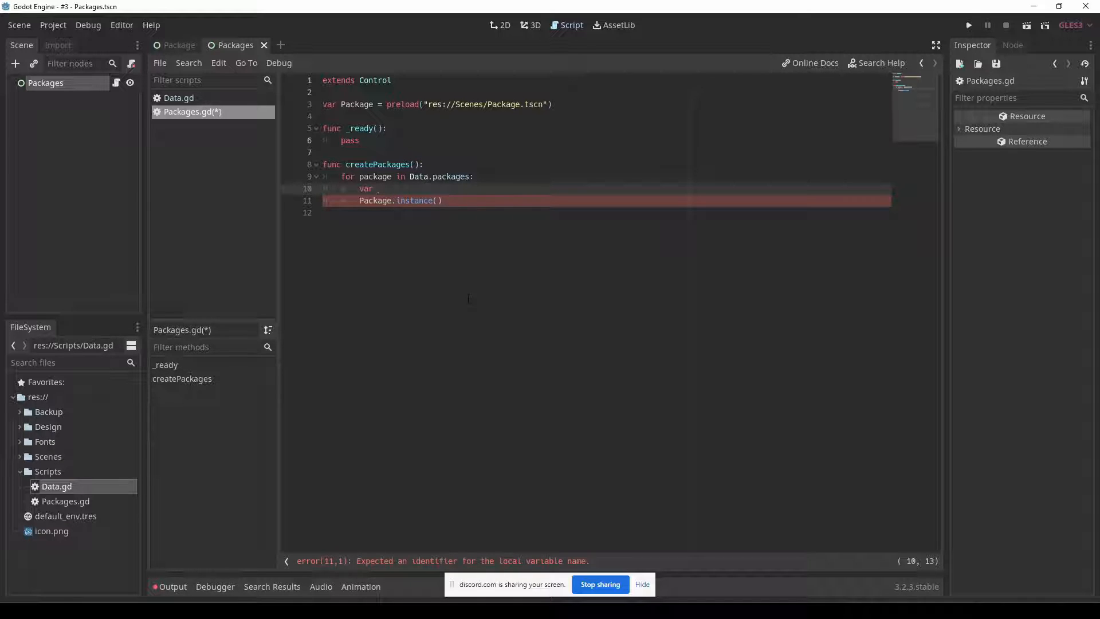
type("Ne")
key("BackSpace")
key("BackSpace")
type("newPackage =")
Join the instance call onto the declaration so the line reads var newPackage = Package.instance().
key("Delete")
key("Delete")
key("Delete")
key("End")
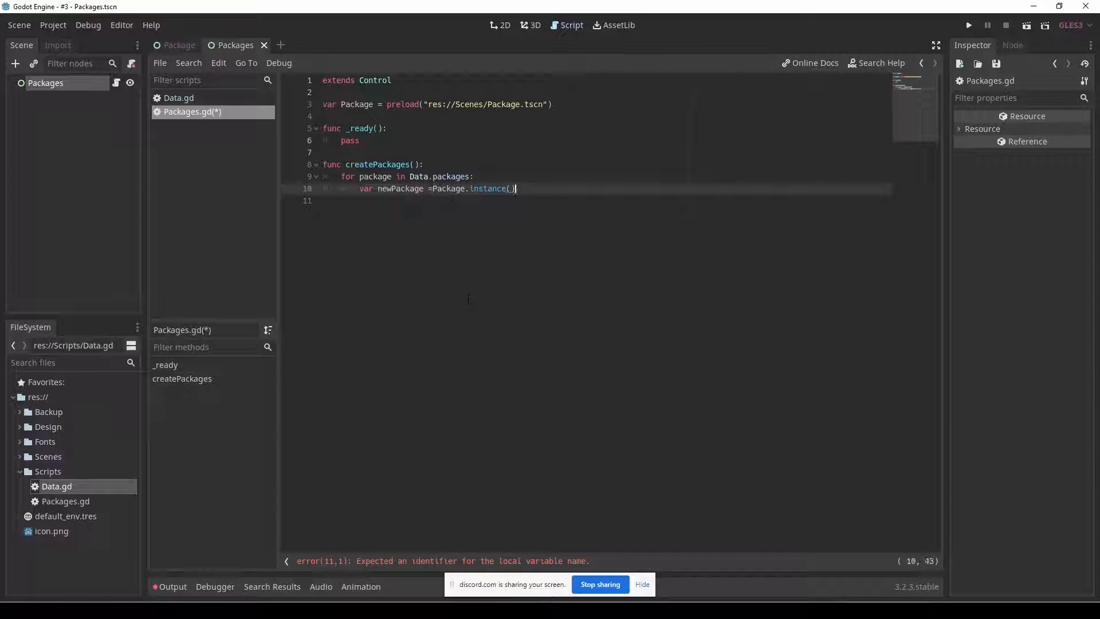
key("Left")
key("Left")
key("Left")
key("Left")
key("Left")
key("Left")
key("Left")
key("Left")
key("Left")
key("Left")
key("Left")
key("Left")
key("Left")
key("Left")
key("Left")
key("Left")
key("Left")
key("Left")
key("End")
Start a newPackage member access in the loop body after a blank line, and switch to the Package scene.
key("Return")
key("Return")
type("newP")
key("Return")
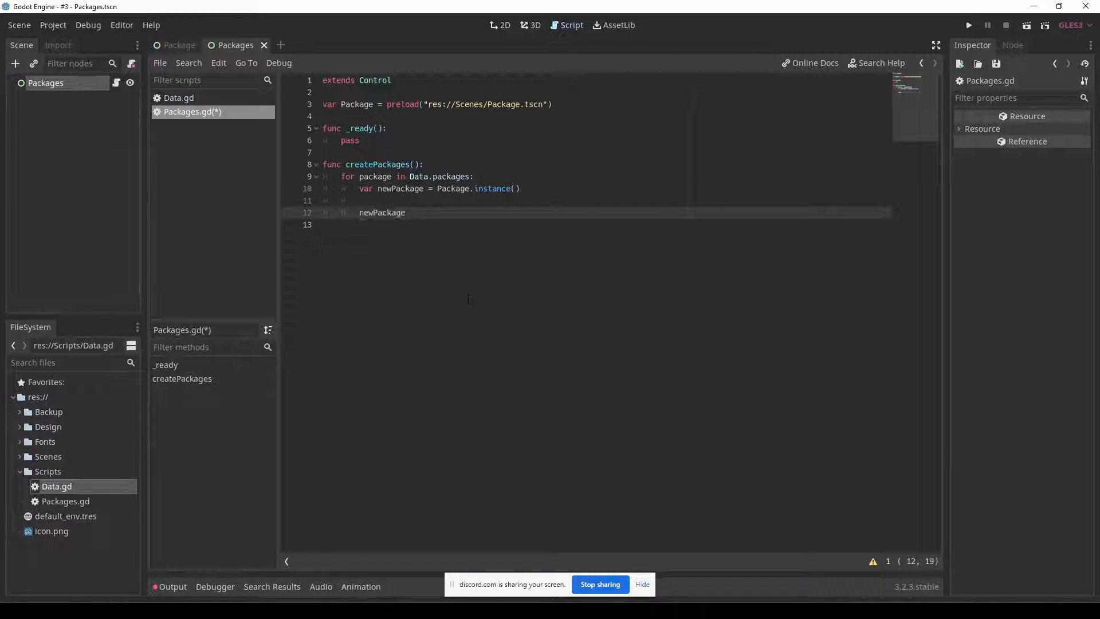
type(".")
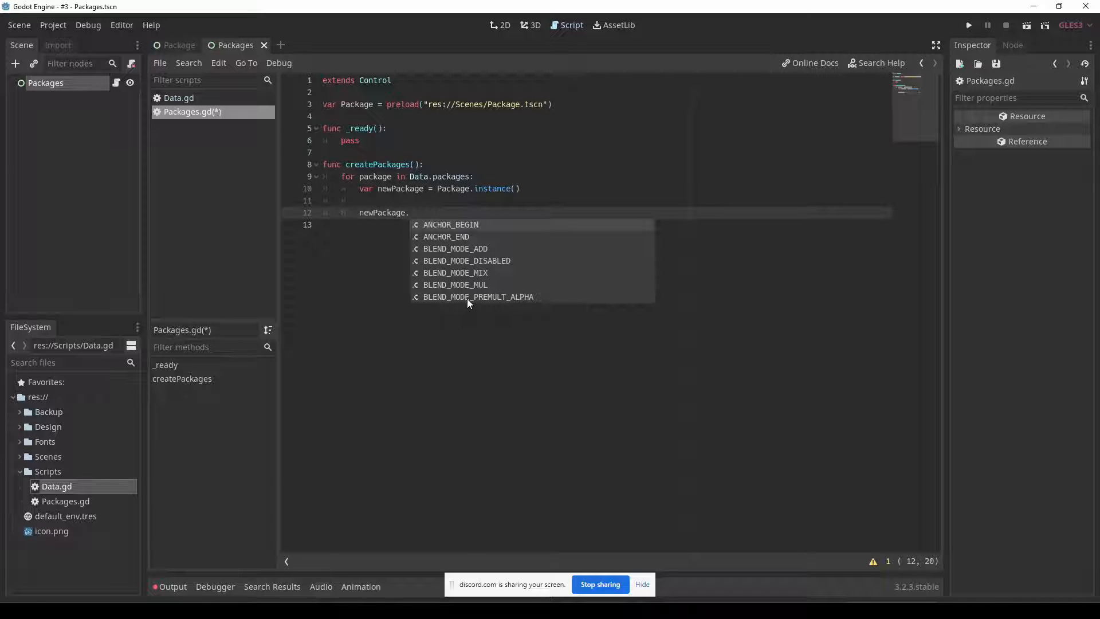
left_click(161, 49)
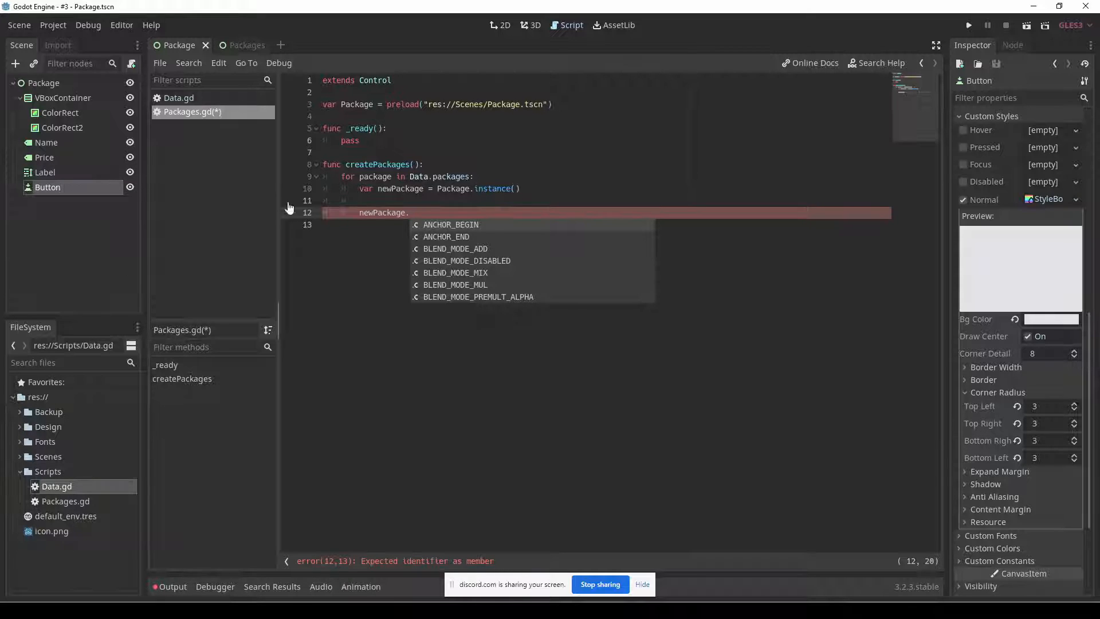
Look over the Package and Packages scenes, and reopen the script attached to the Packages root node.
key("Home")
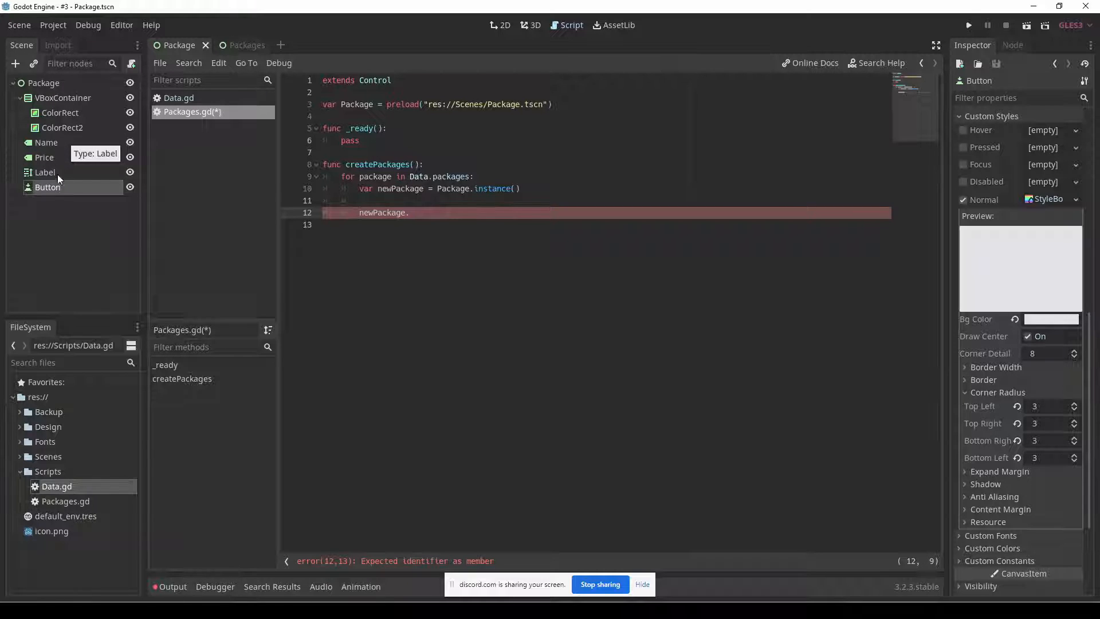
left_click(427, 215)
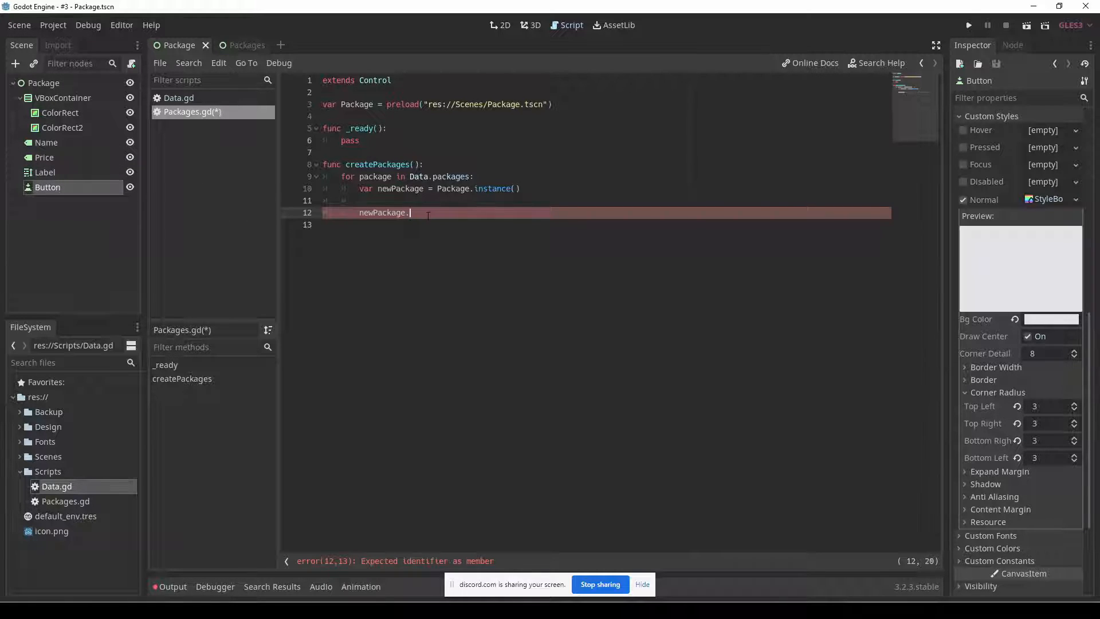
left_click(56, 85)
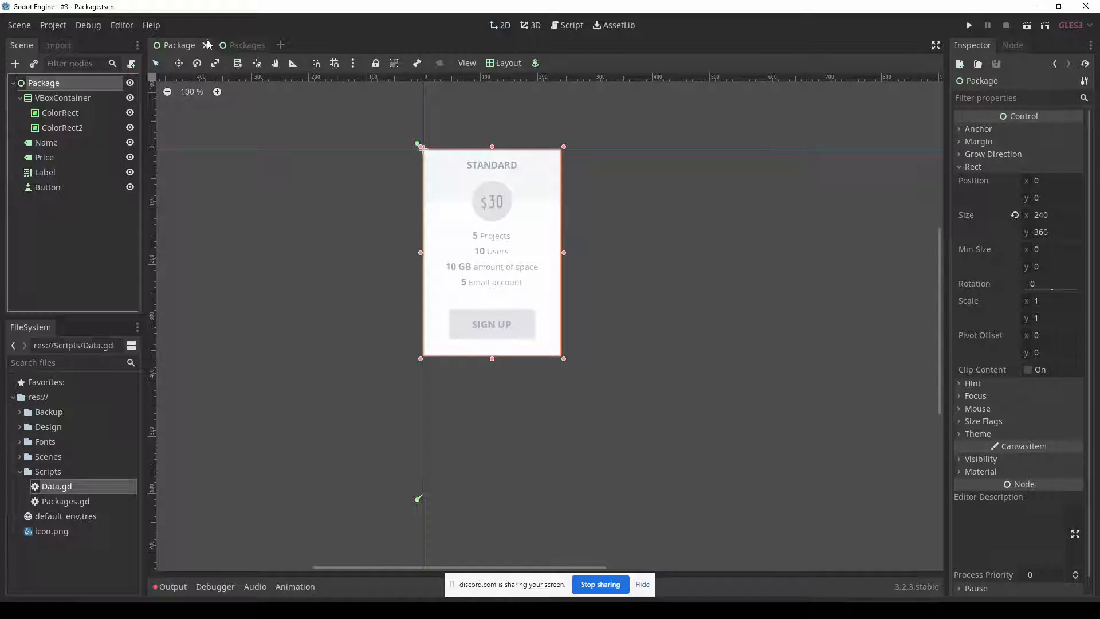
left_click(244, 45)
left_click(175, 45)
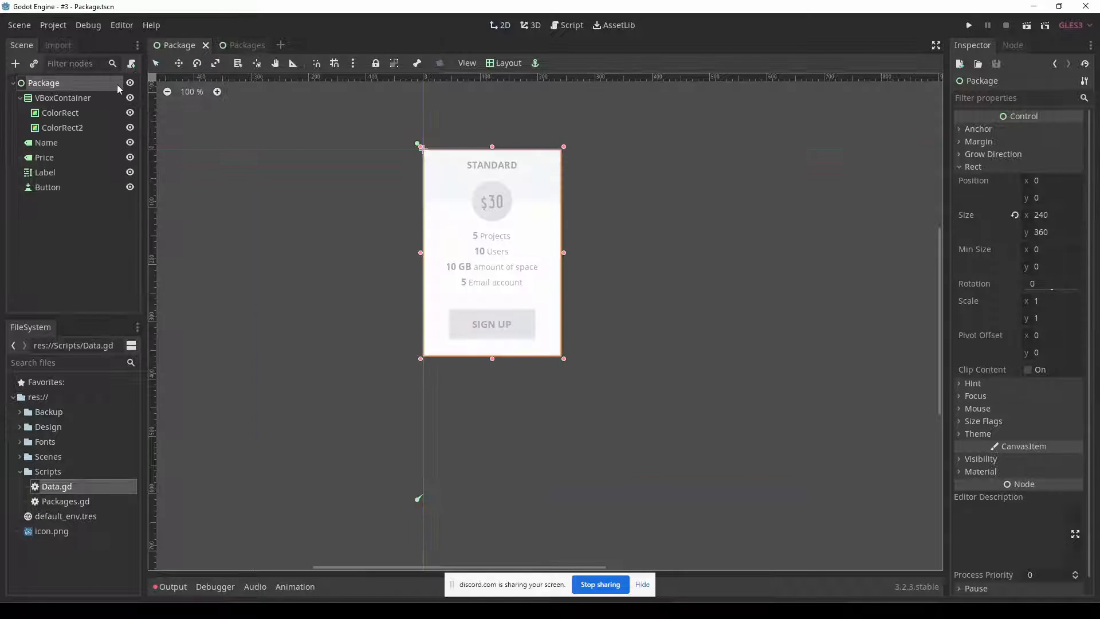
left_click(229, 45)
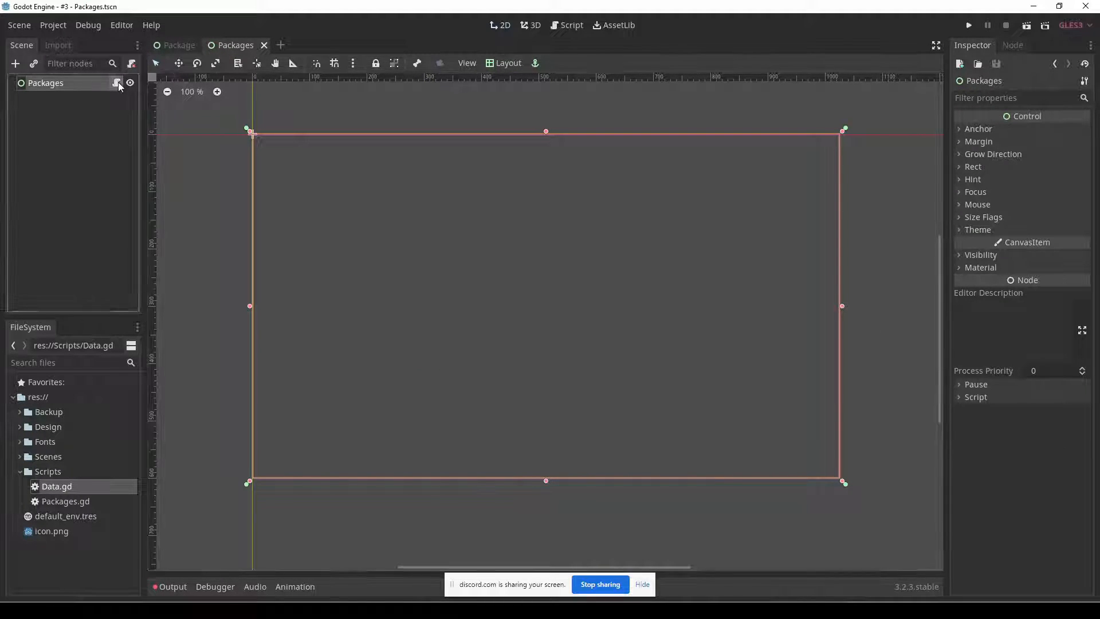
left_click(117, 83)
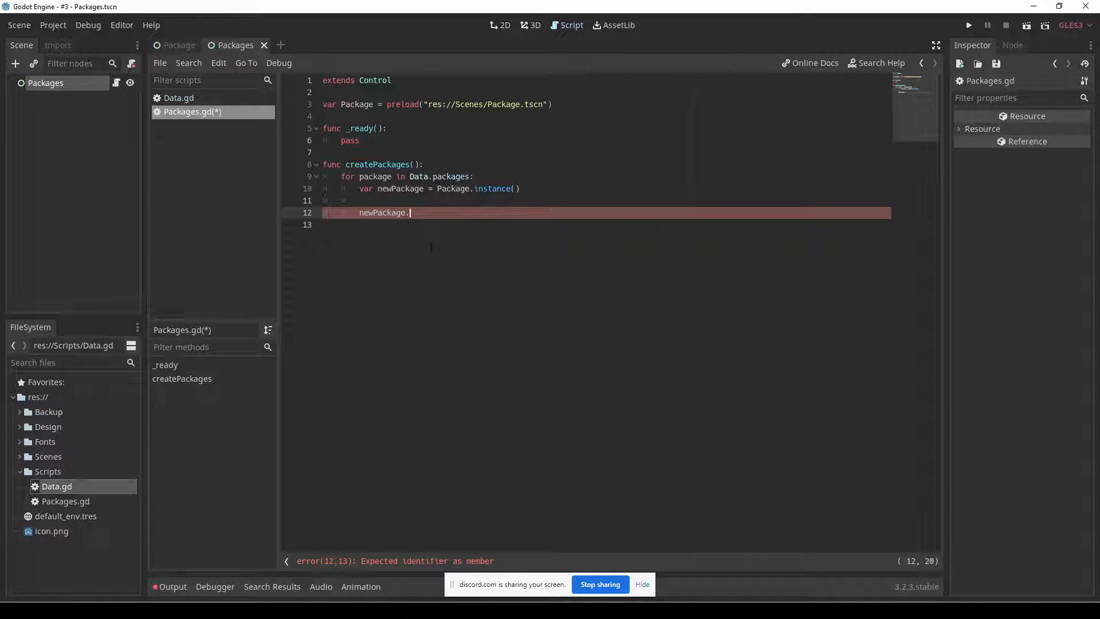
Comment out the unfinished newPackage line in createPackages(), save, and complete its member call as newPackage.setup().
key("ctrl+k")
key("ctrl+s")
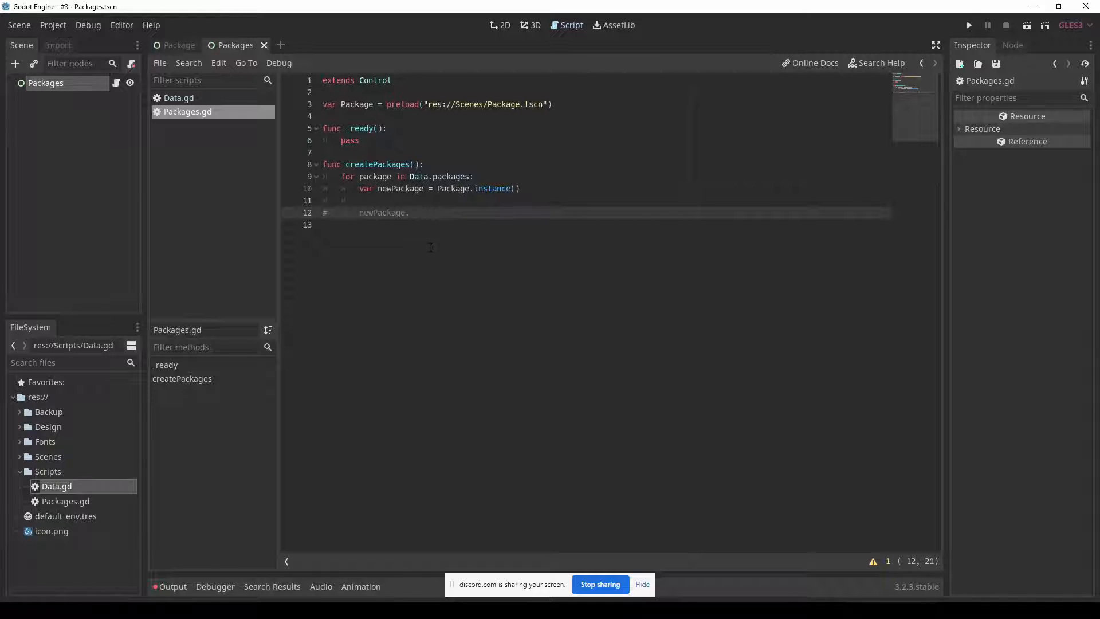
type("setup()")
double_click(416, 213)
left_click_drag(443, 213, 411, 214)
Attach a new GDScript named Package.gd, stored in res://Scripts, to the root node of the Package scene.
left_click(172, 45)
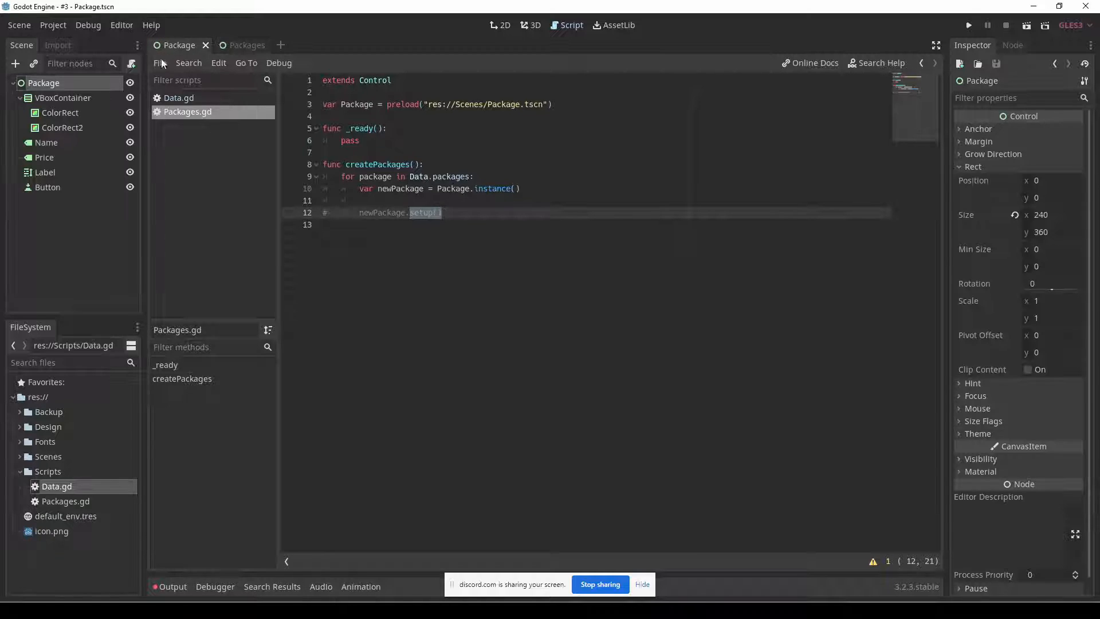
left_click(131, 63)
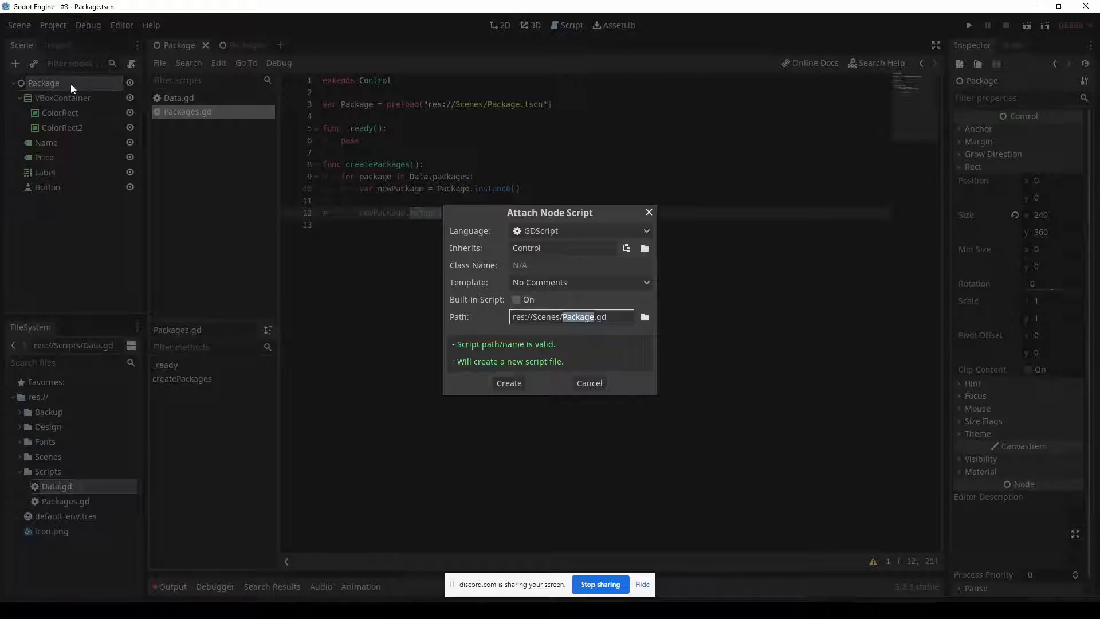
left_click(644, 316)
left_click(171, 347)
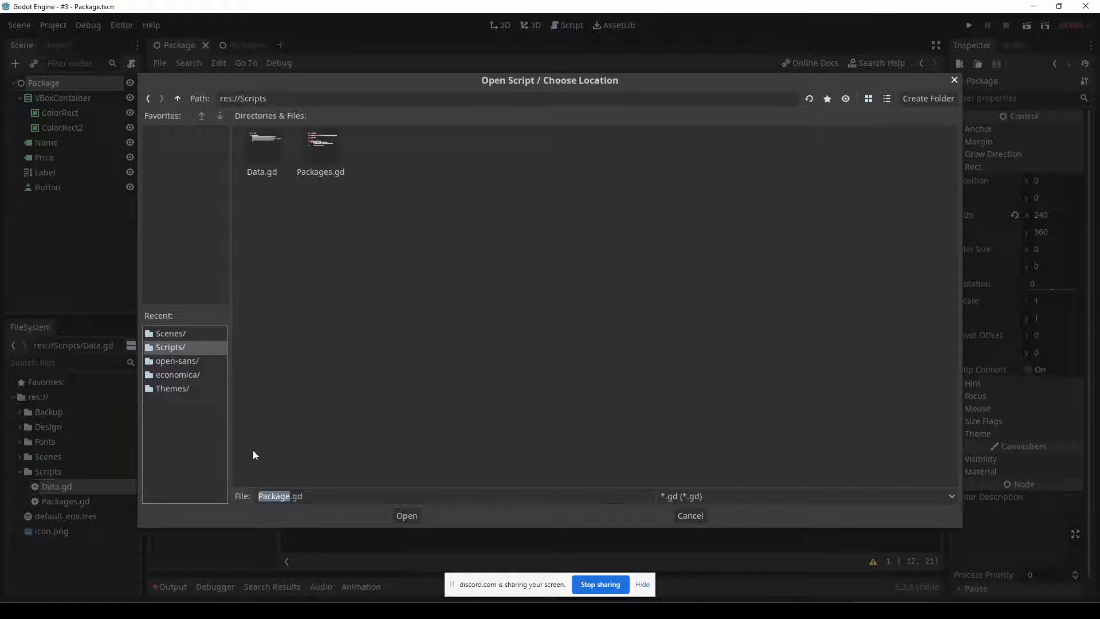
left_click(407, 516)
left_click(509, 382)
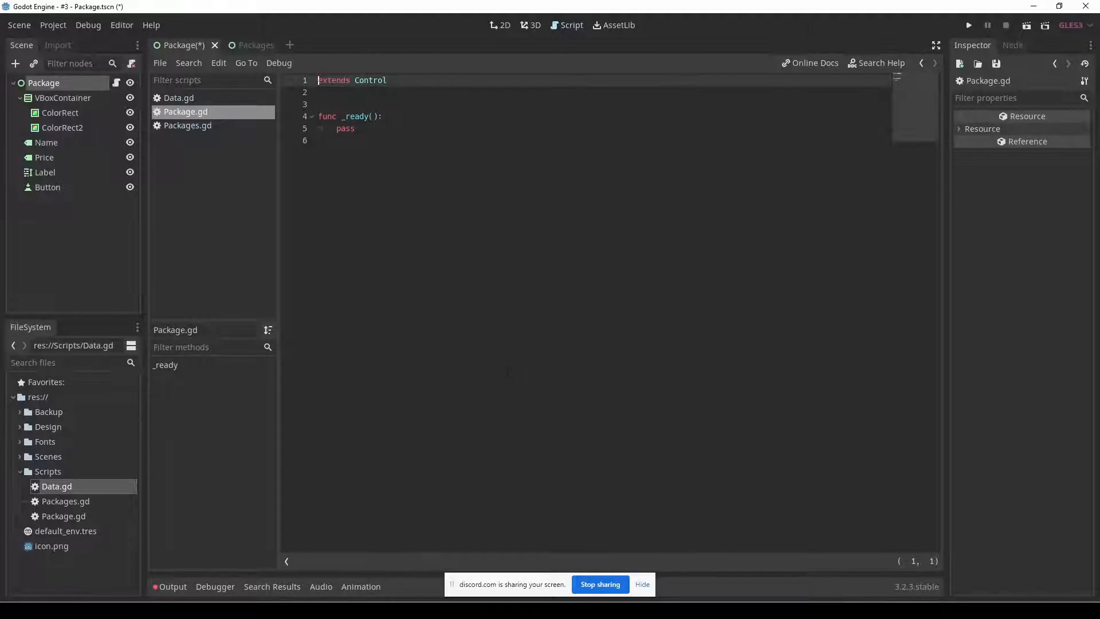
Declare a setup() function without parameters below _ready() in Package.gd.
key("Return")
type("fu")
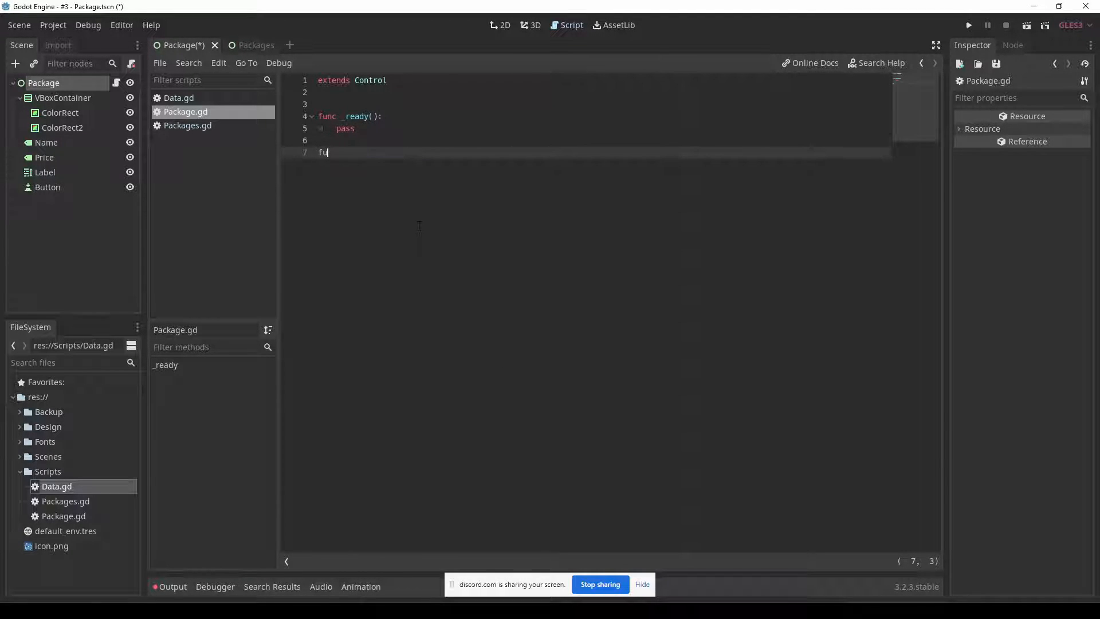
type("nc setup():")
key("Return")
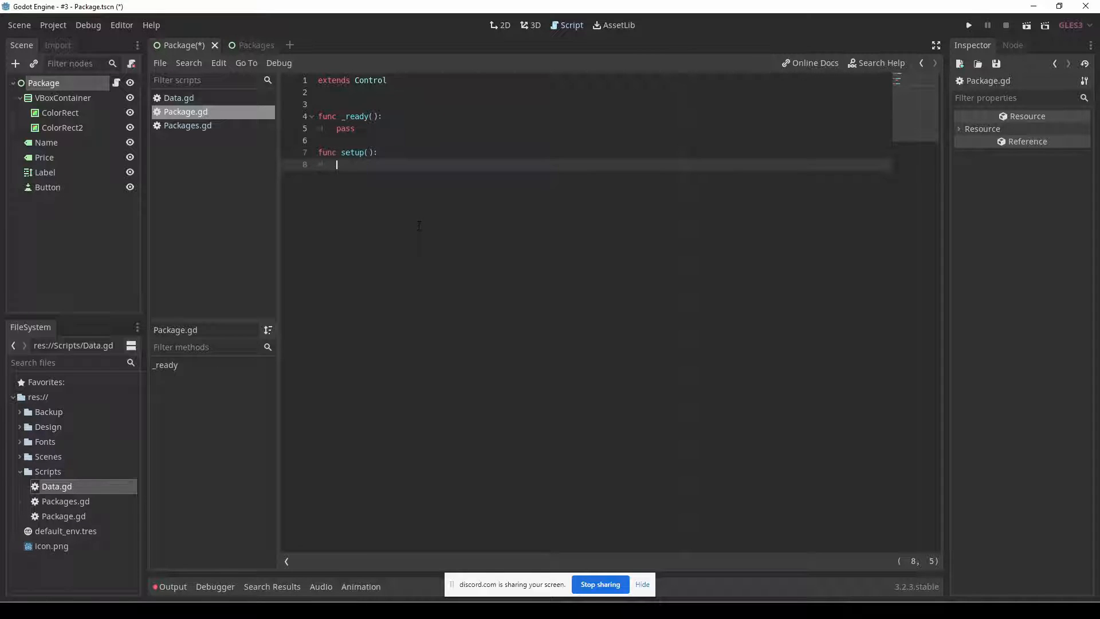
Fill the setup() body with $Name.text = "something" and save the script.
type("$Name")
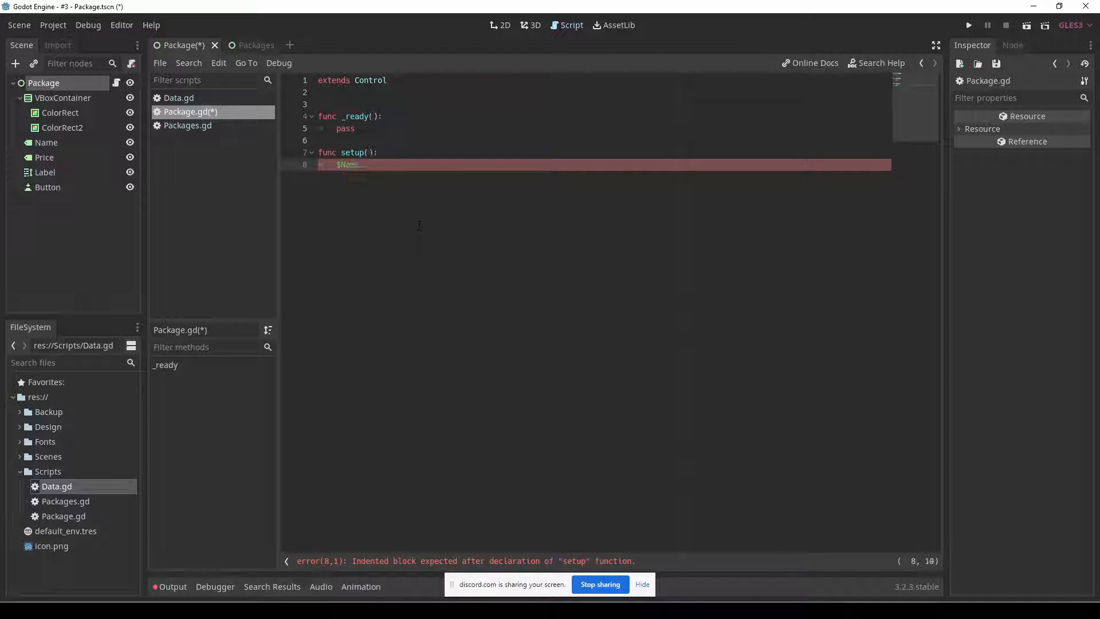
type(".te")
key("Return")
type("= \"somethng")
key("BackSpace")
key("BackSpace")
type("ing\";")
key("BackSpace")
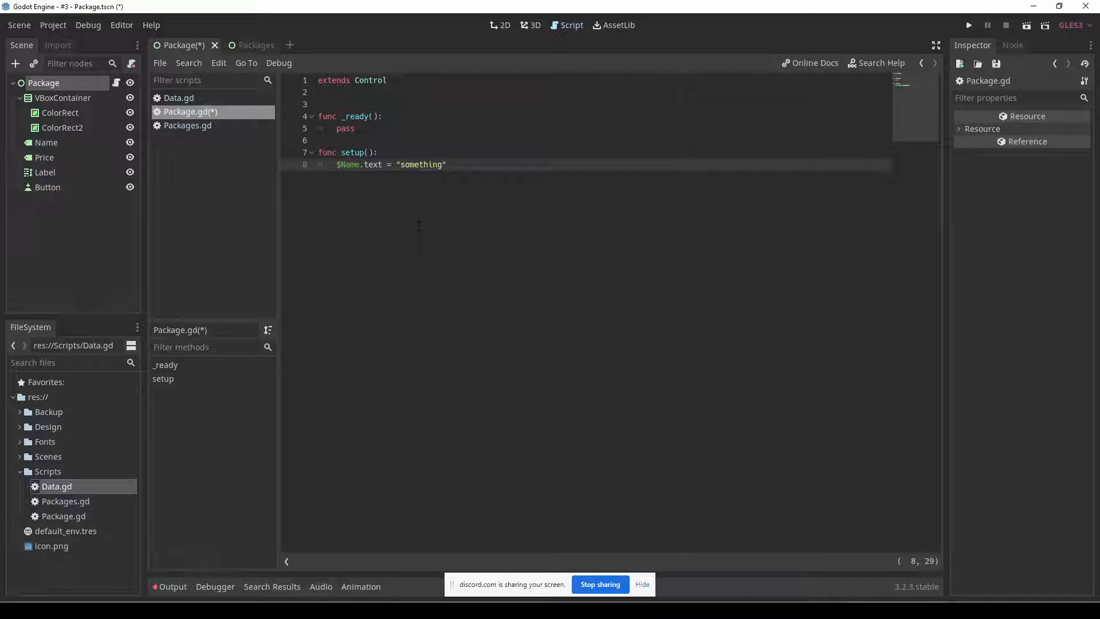
key("ctrl+s")
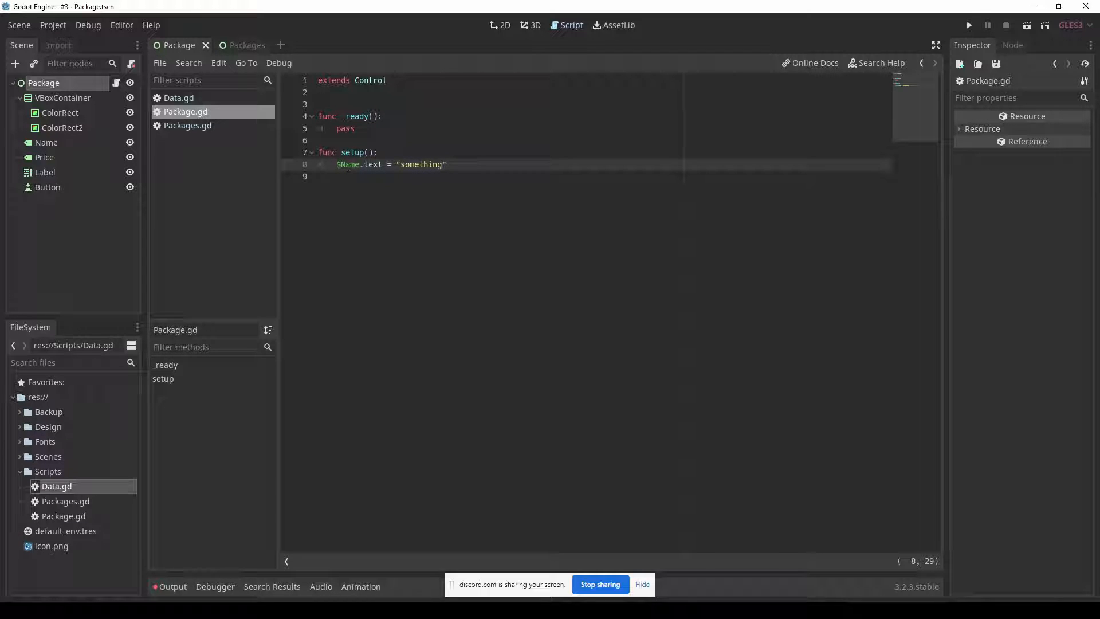
Return to Packages.gd and uncomment the newPackage.setup() line in the loop body.
left_click(171, 125)
left_click(359, 213)
key("ctrl+k")
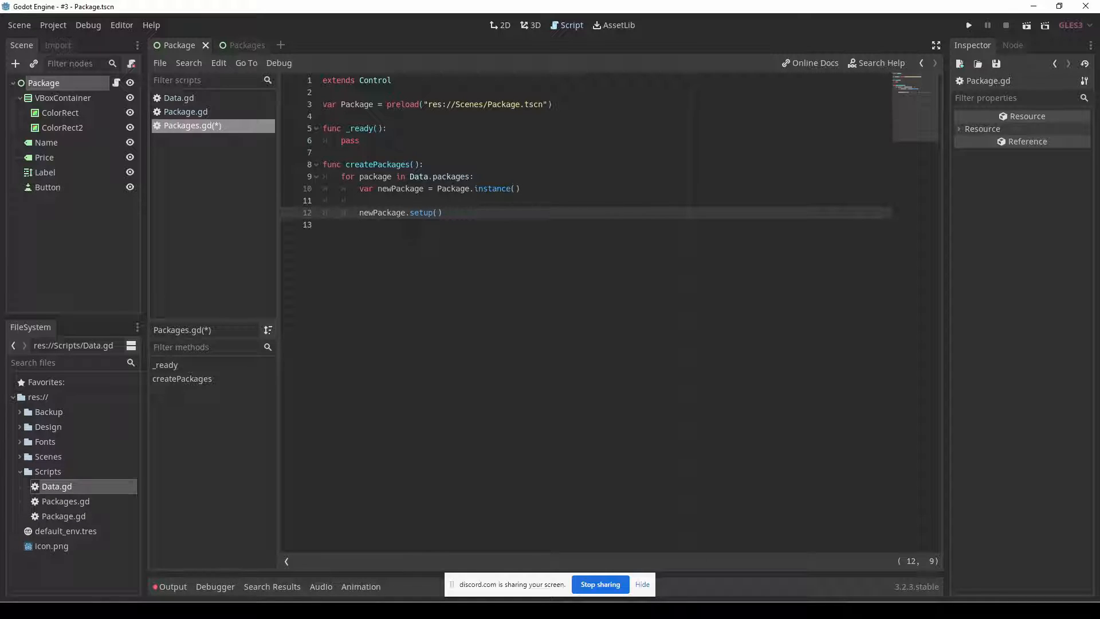
Add the call add_child(newPackage) to the loop body, separated from the setup() call by a blank line.
left_click(462, 228)
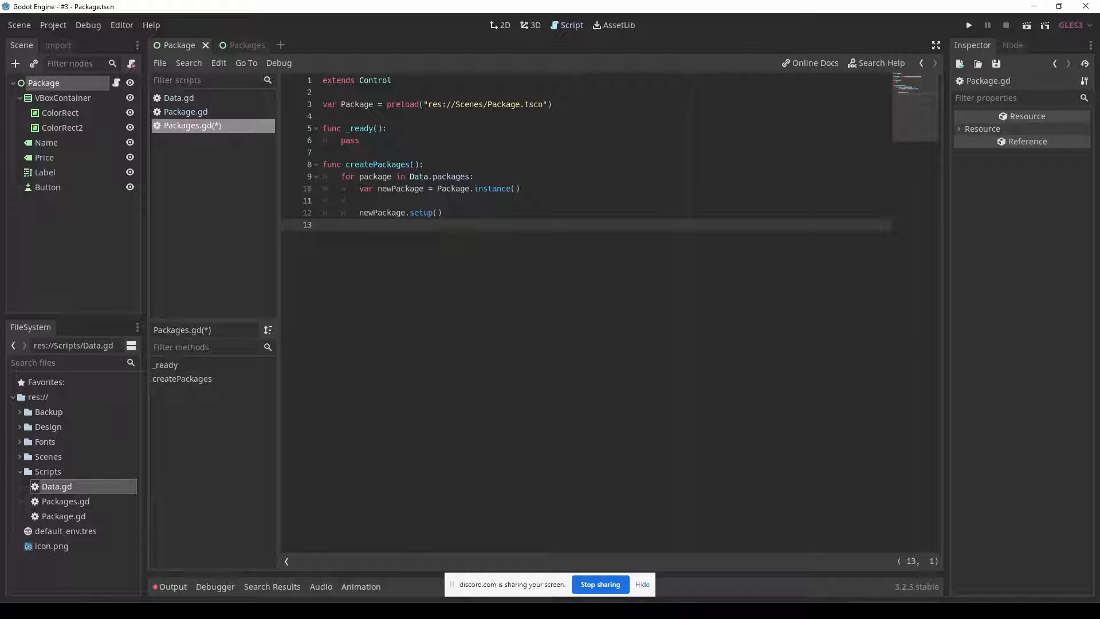
key("Tab")
key("Tab")
key("Return")
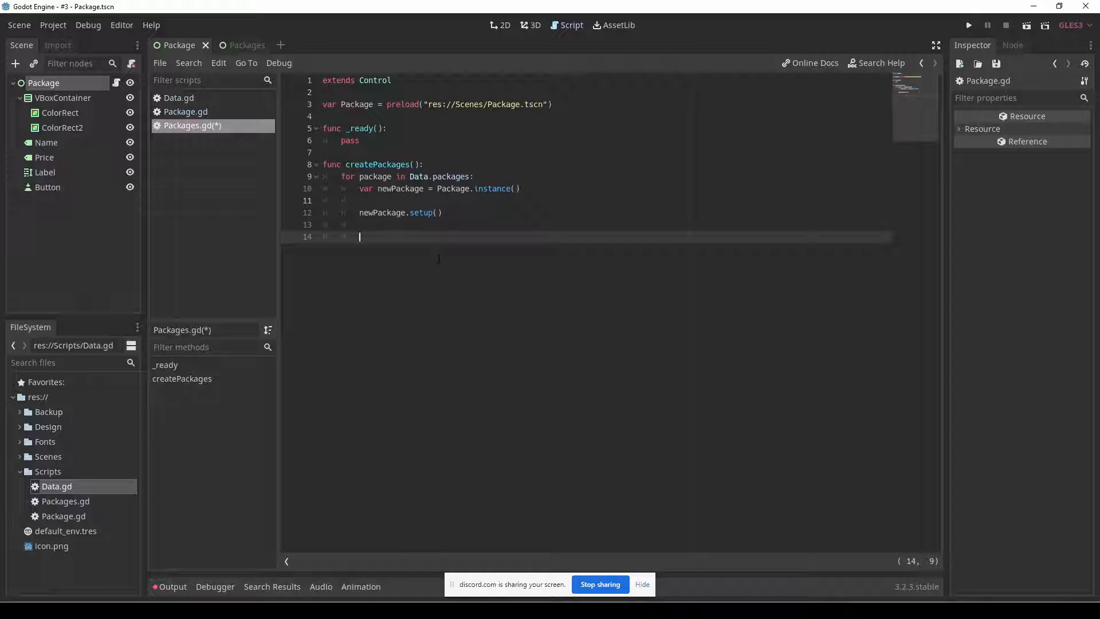
type("add_chi")
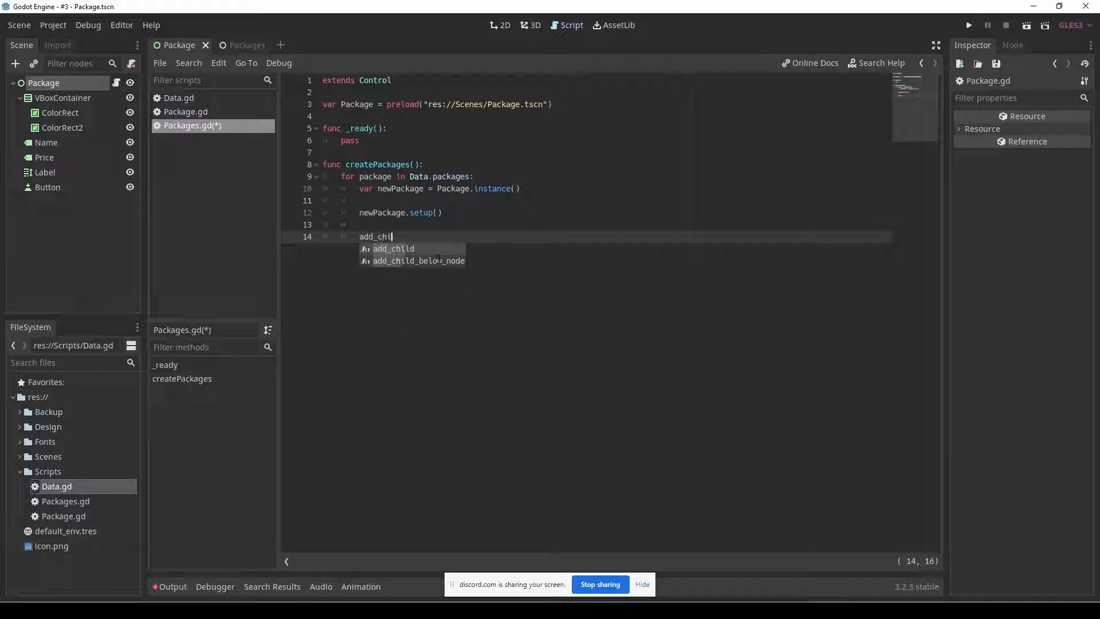
key("Return")
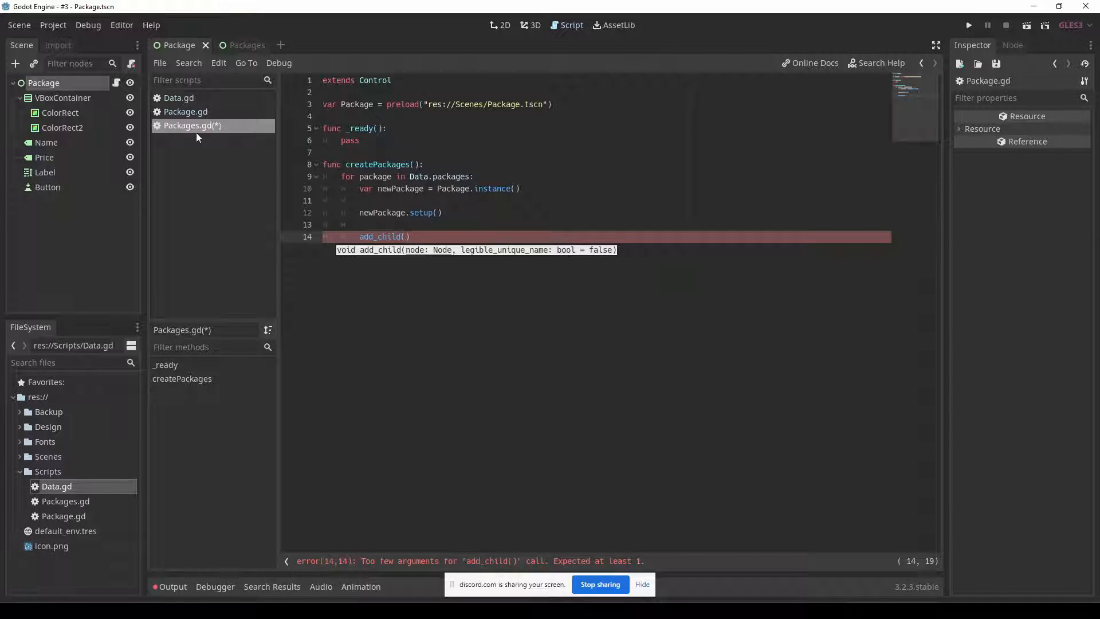
left_click(239, 44)
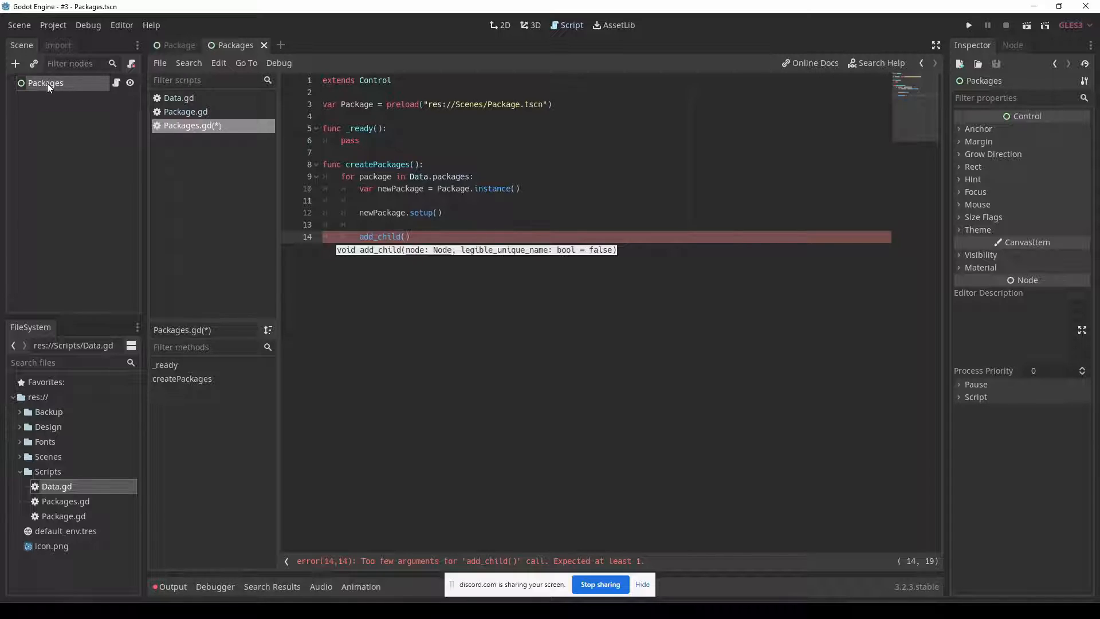
left_click(415, 237)
key("Left")
type("newPackage")
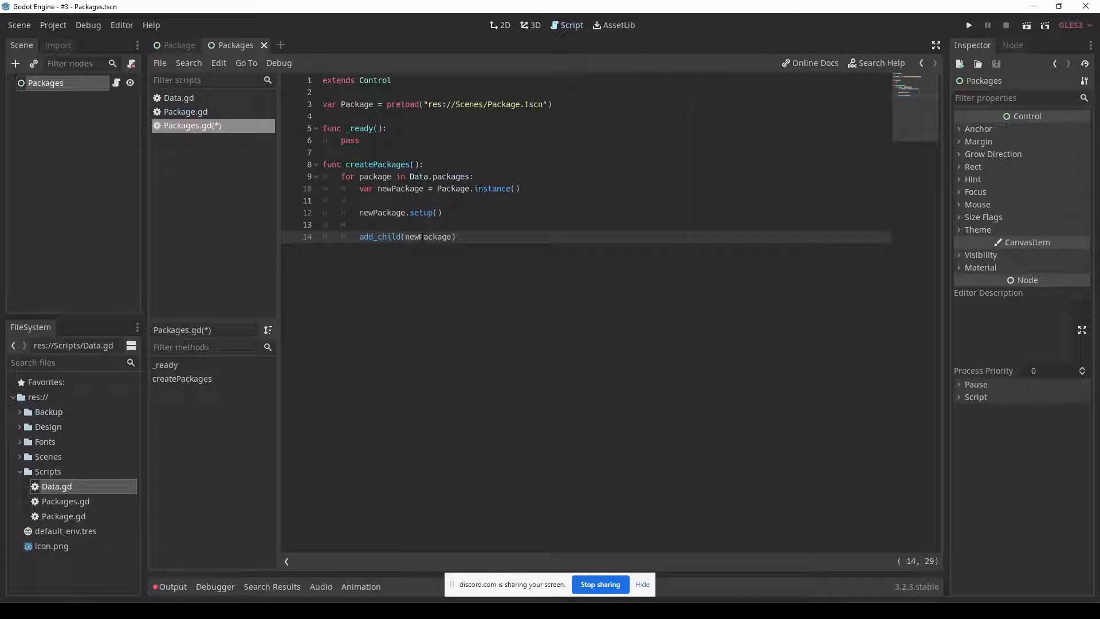
Run the project and inspect the Packages node in the remote scene tree.
key("F5")
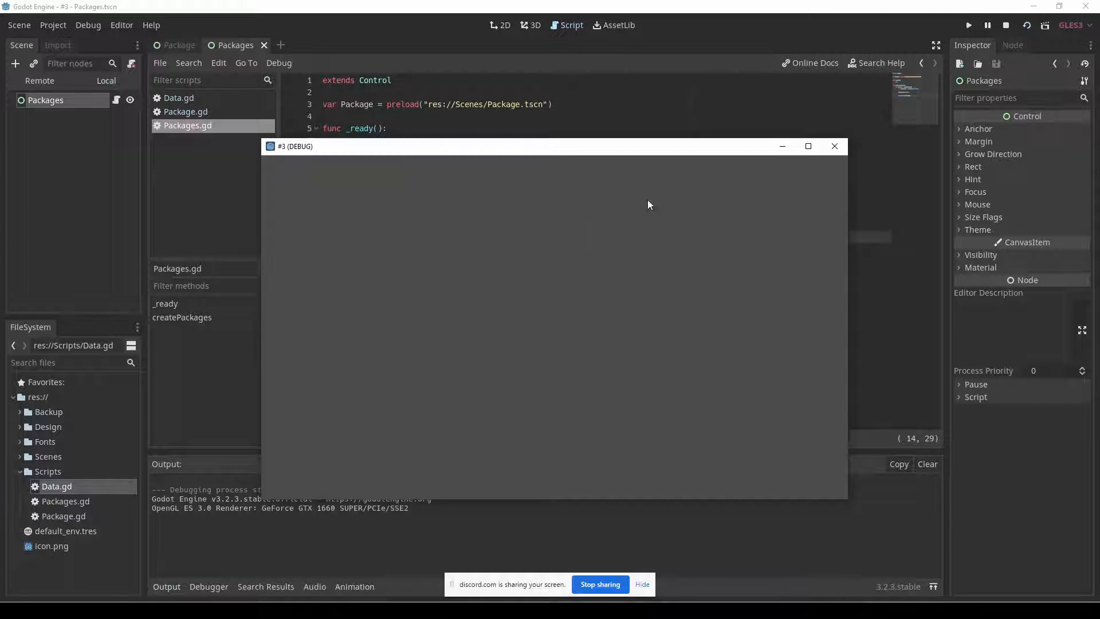
left_click(40, 82)
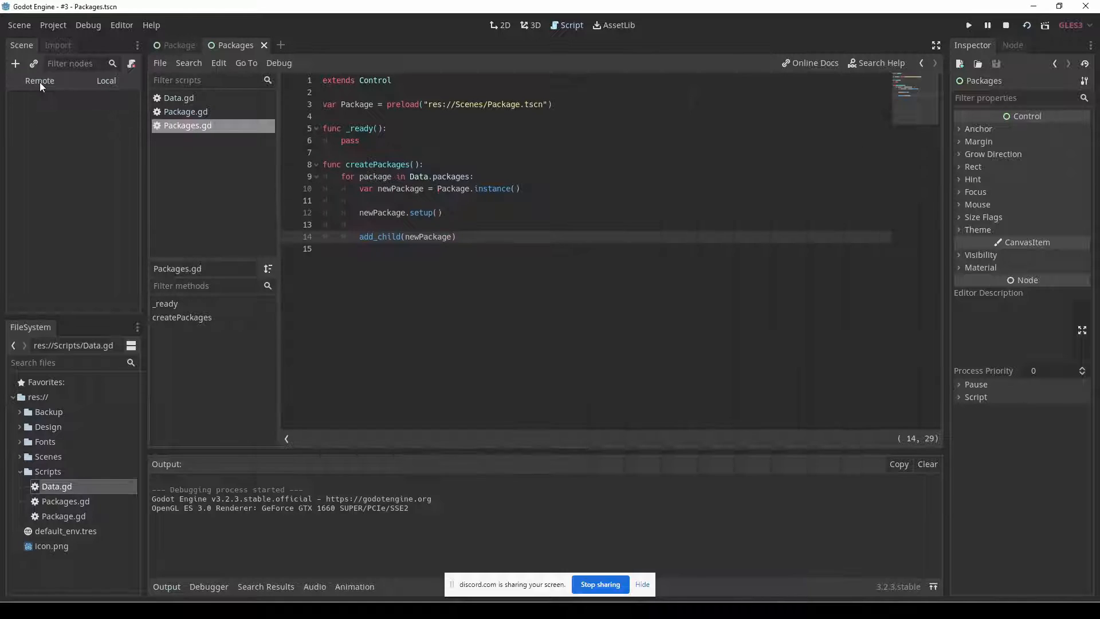
left_click(43, 129)
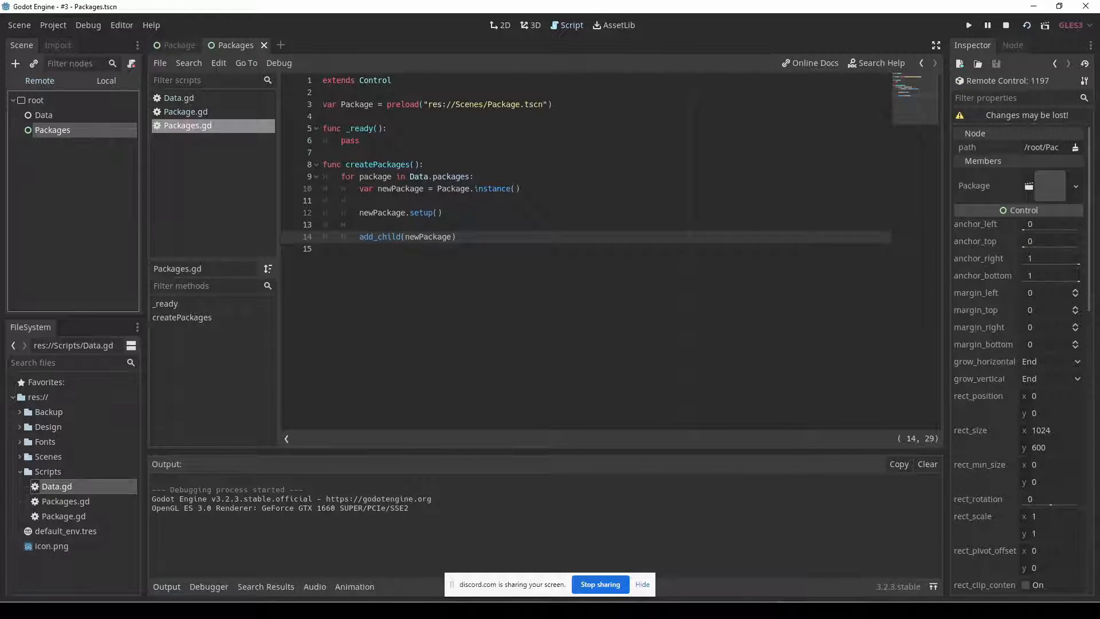
Replace pass in _ready() of Packages.gd with a call to createPackages().
double_click(378, 165)
key("ctrl+c")
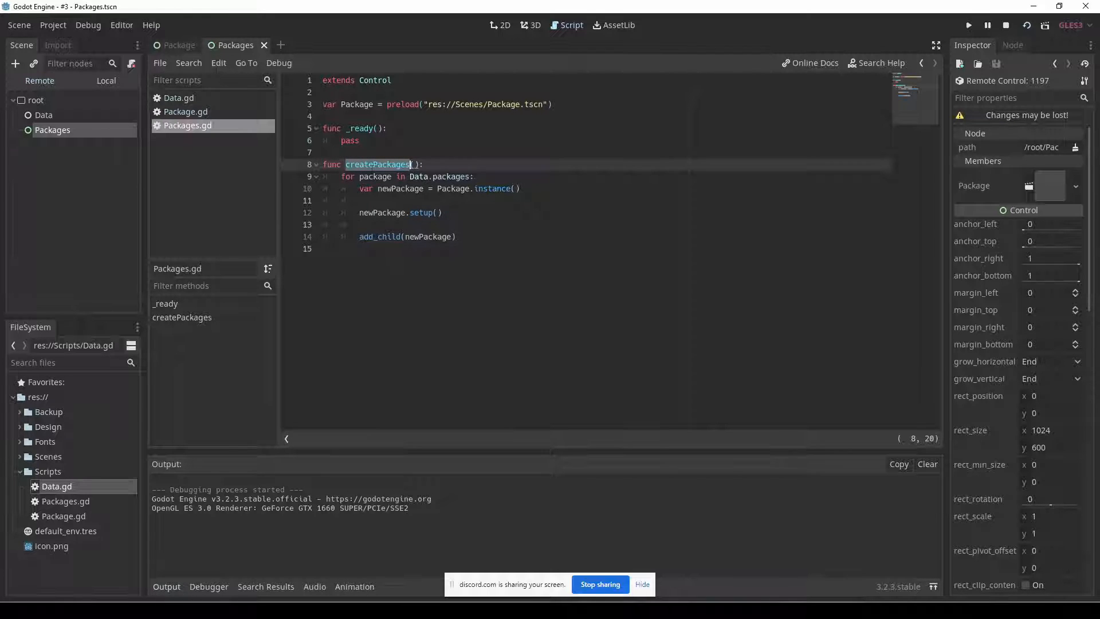
left_click(375, 145)
key("ctrl+shift+Left")
key("ctrl+v")
type("()")
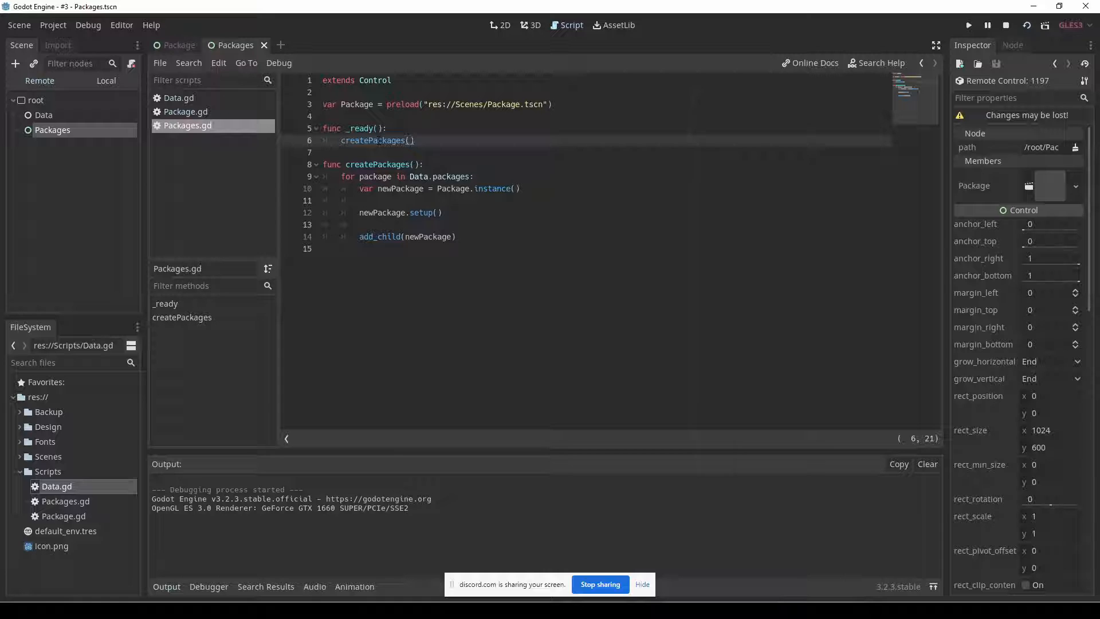
Run the project again to check the instanced packages, and close the game window.
double_click(380, 165)
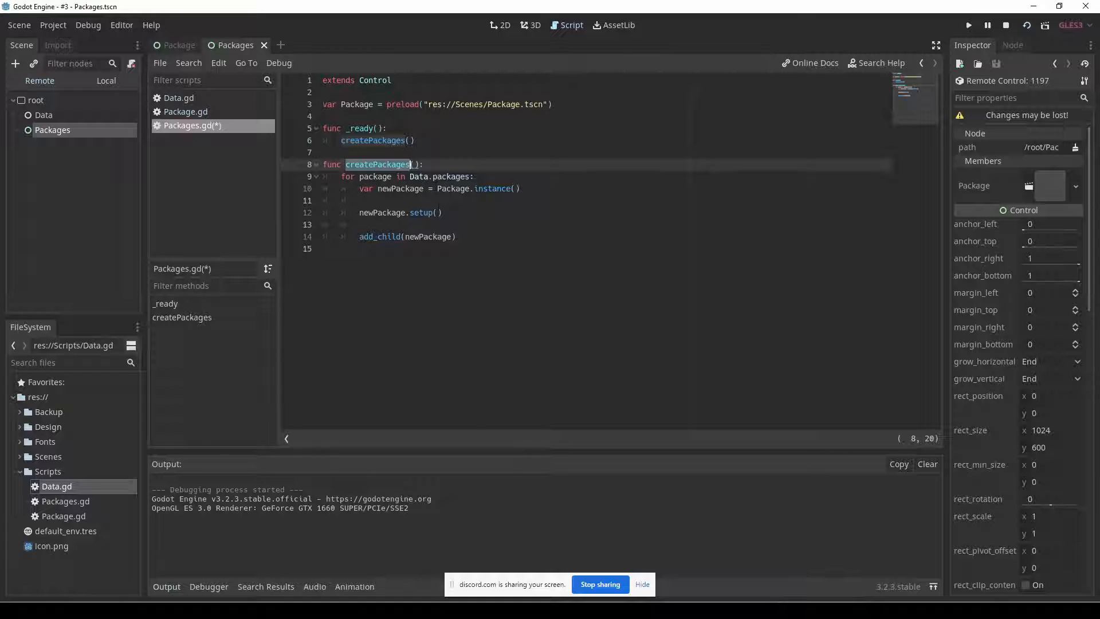
key("F5")
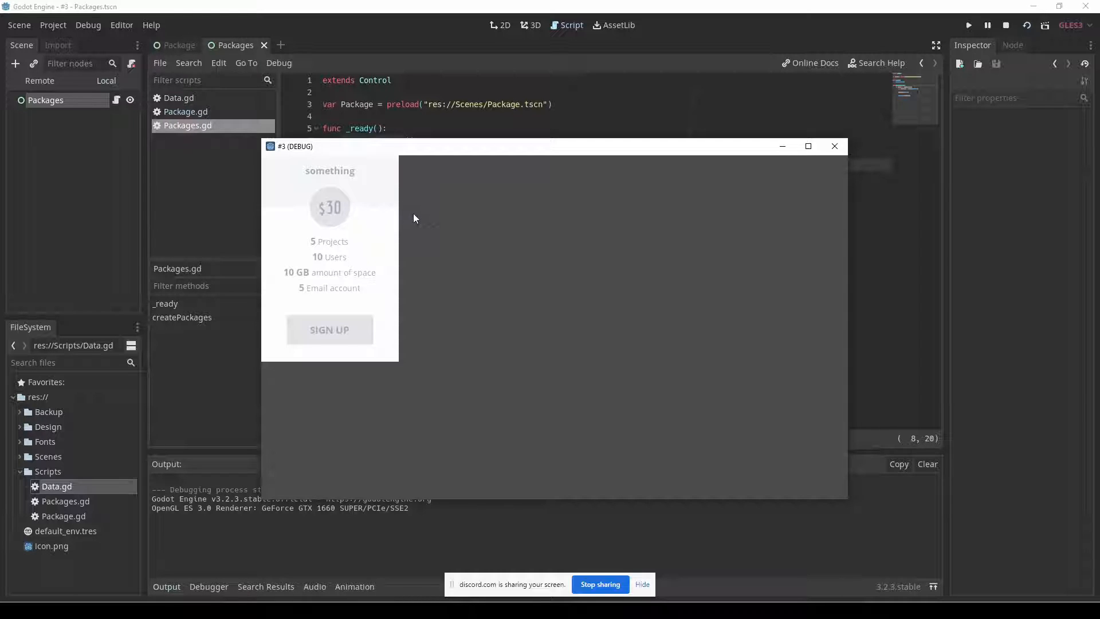
left_click(834, 146)
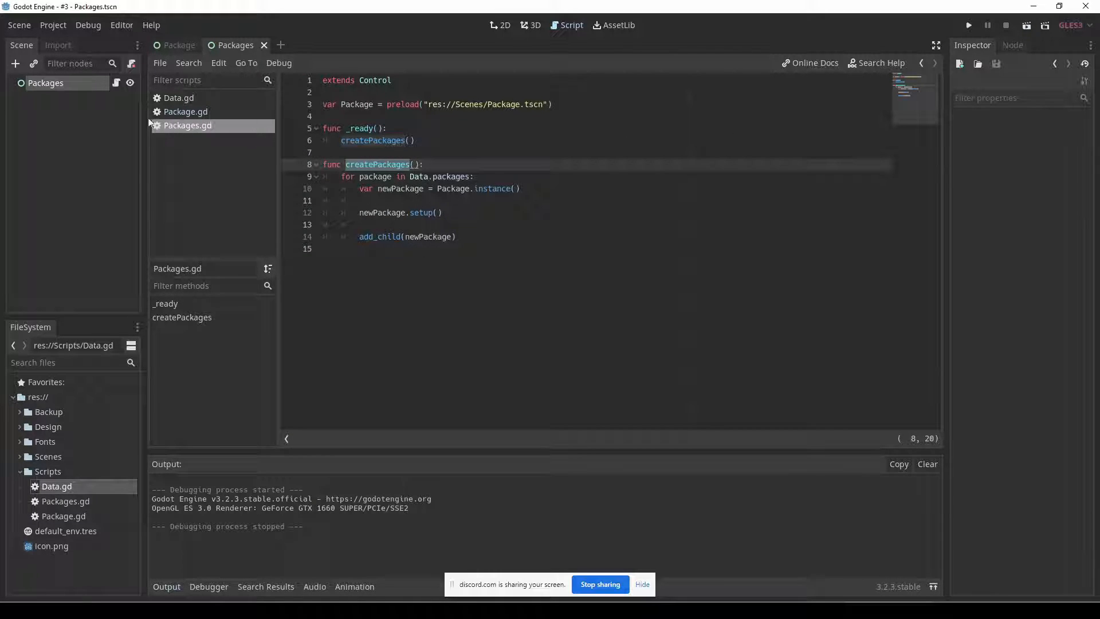
Change the Packages root node's type to HBoxContainer, and select the add_child(newPackage) call in its script.
right_click(46, 85)
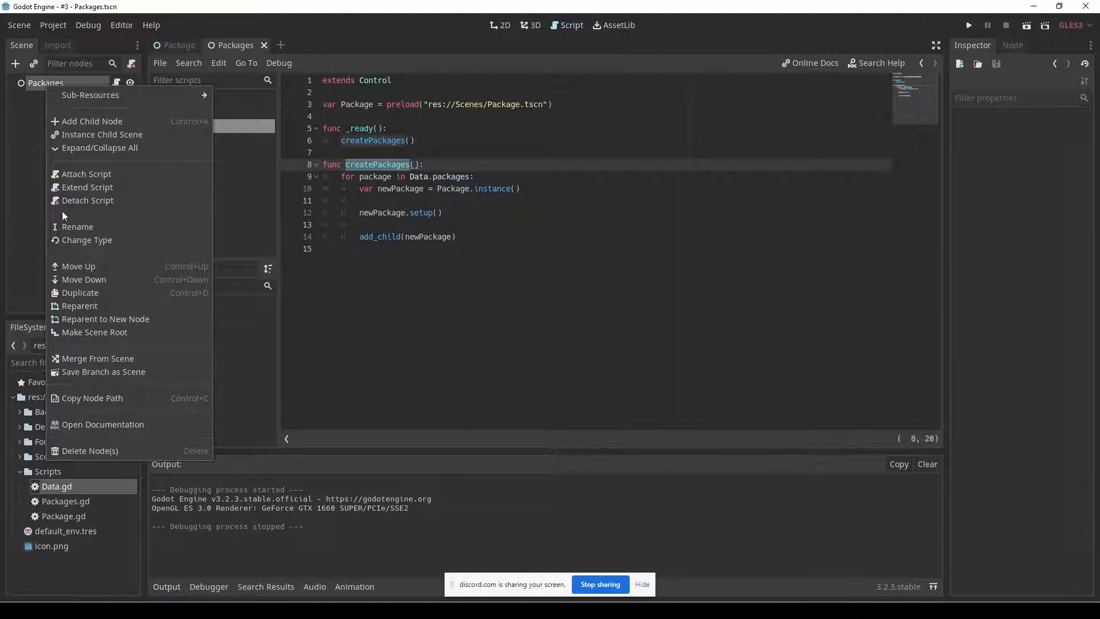
left_click(66, 237)
type("h")
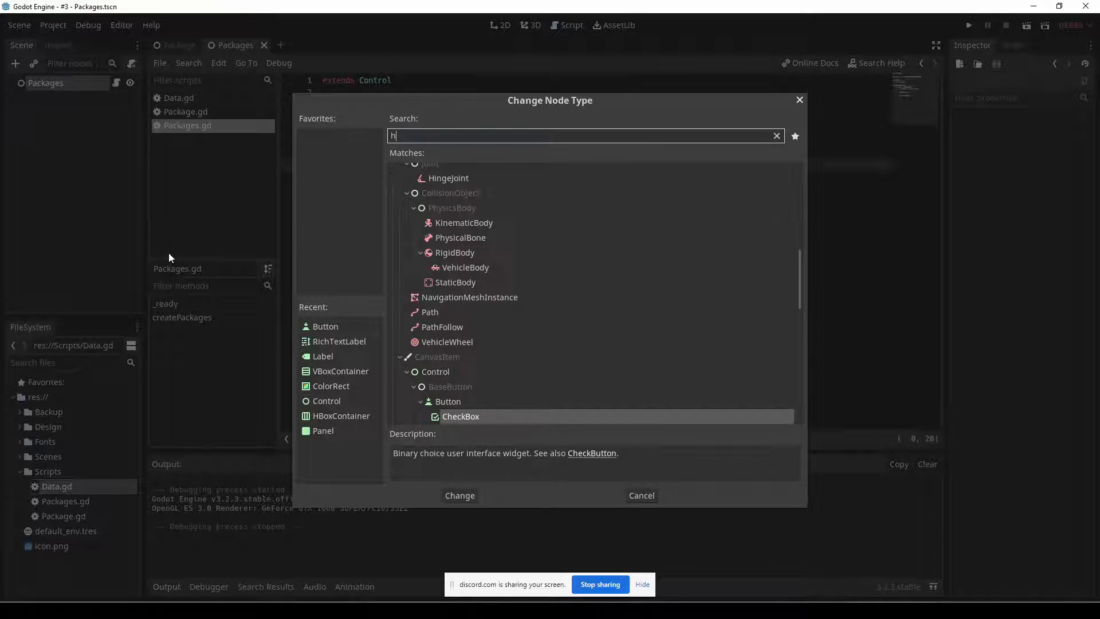
type("b")
left_click(456, 493)
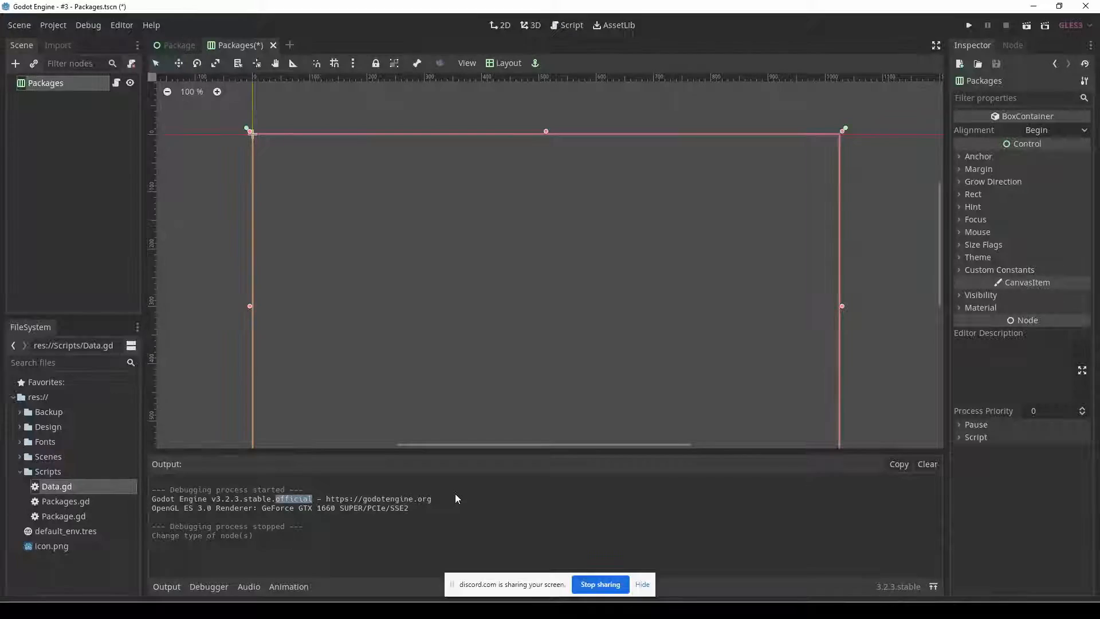
left_click(115, 85)
left_click_drag(359, 237, 467, 238)
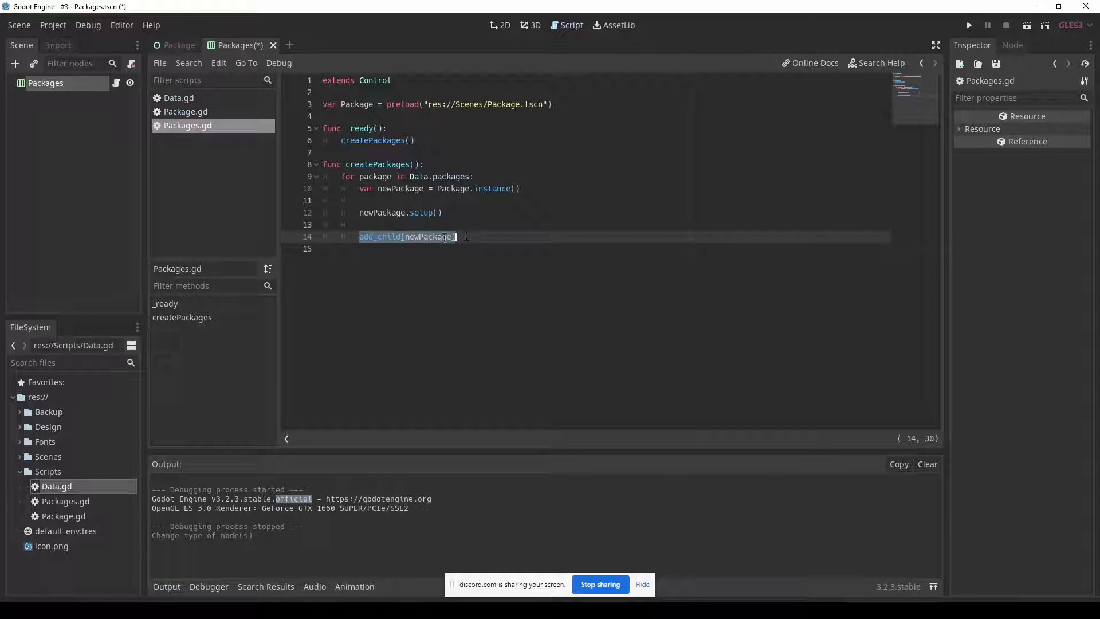
Run the project to check how the HBoxContainer lays out the packages, close the game window, and select the Packages node.
key("F5")
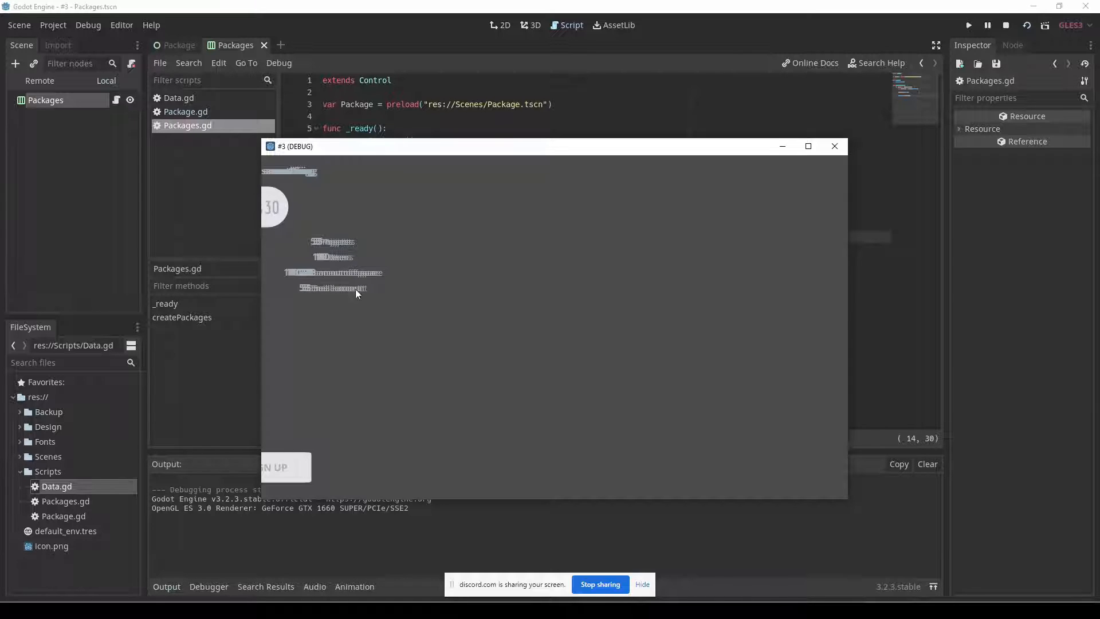
left_click(836, 146)
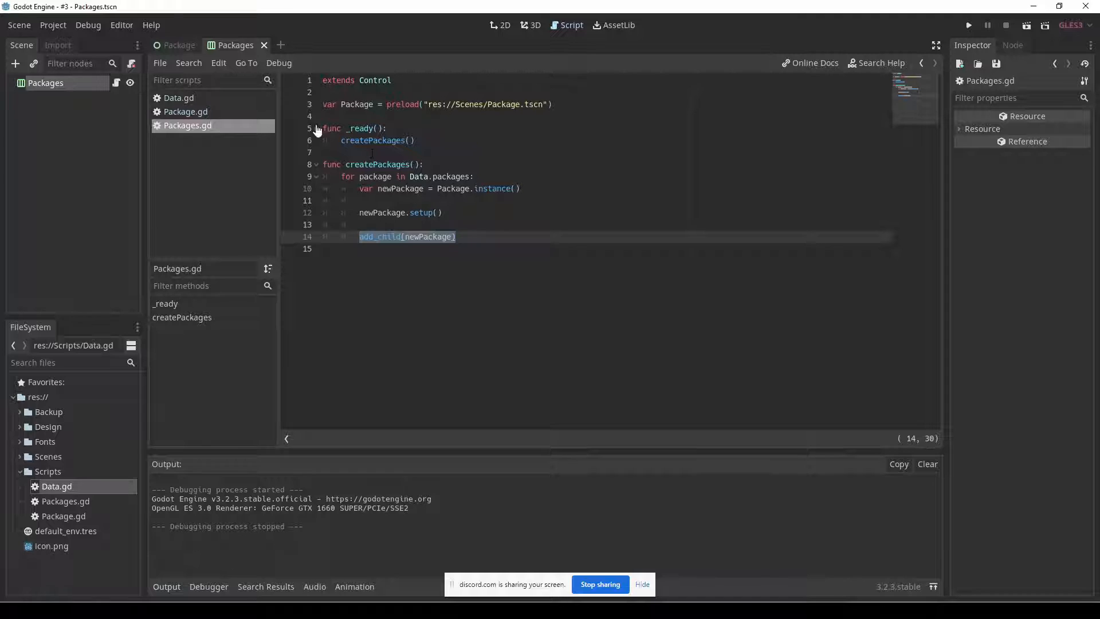
left_click(48, 86)
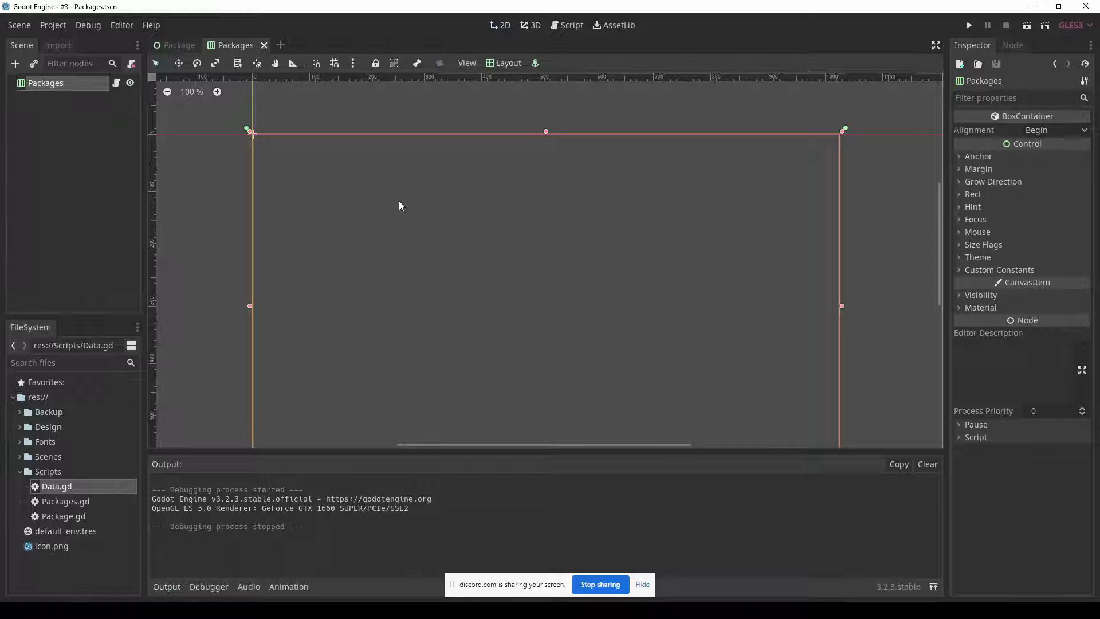
In the Package scene, enable the horizontal Expand size flag on the root node alongside Fill.
left_click(175, 45)
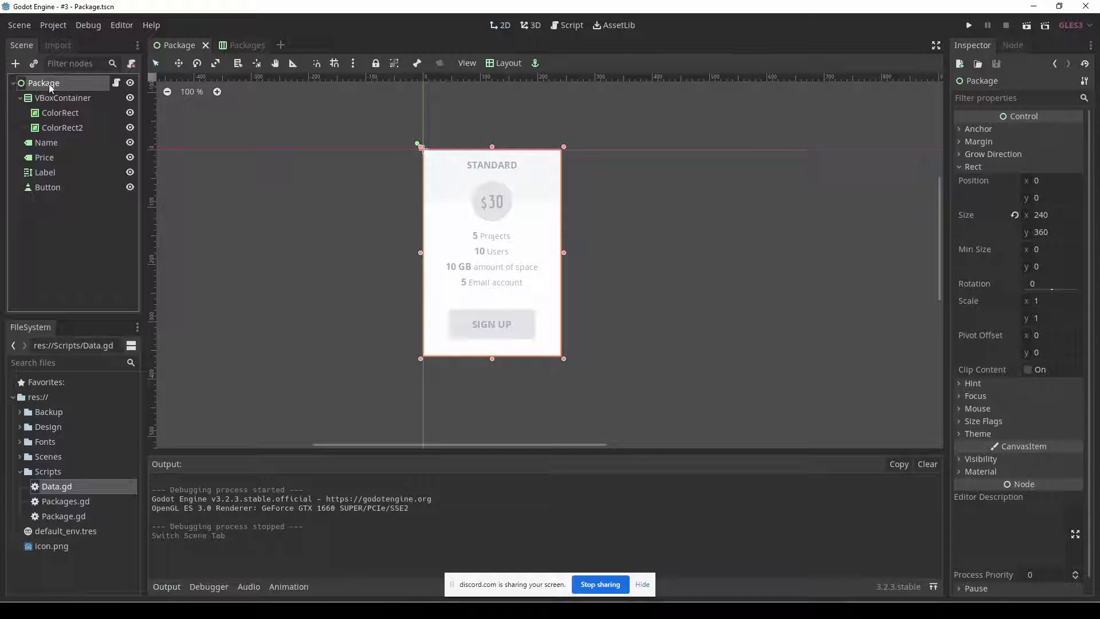
left_click(1010, 419)
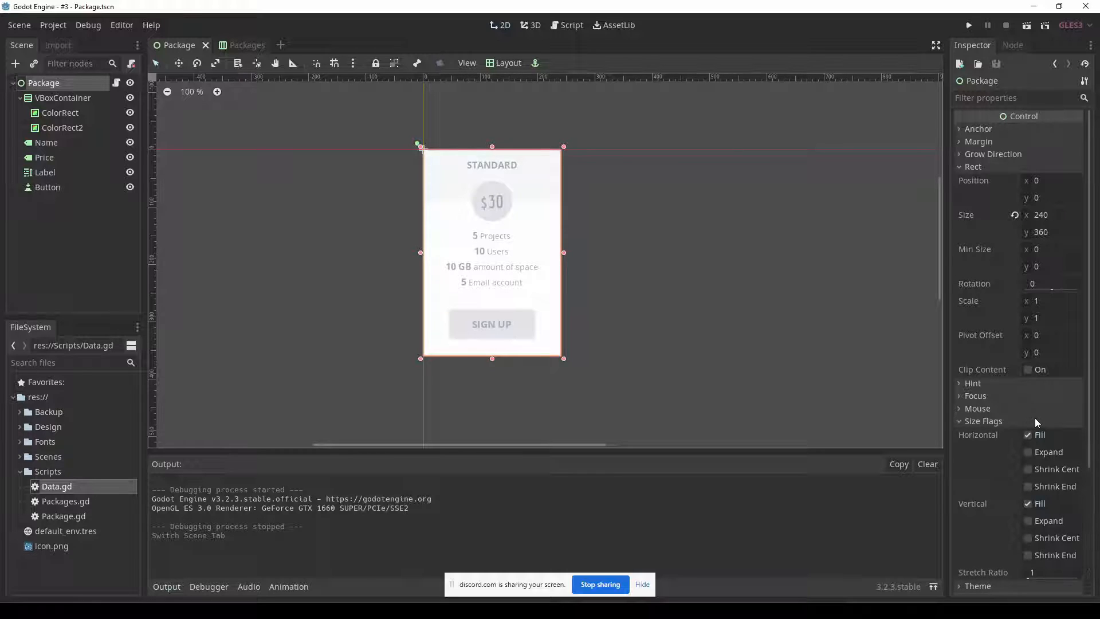
scroll(974, 396, "down", 3)
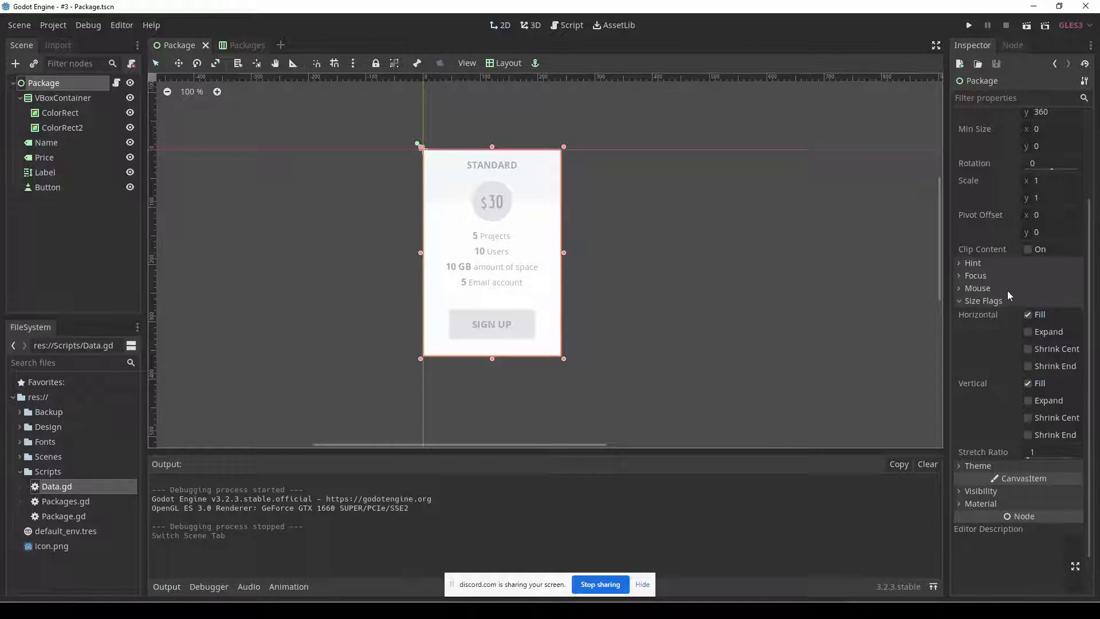
mouse_move(1008, 317)
left_click(1029, 333)
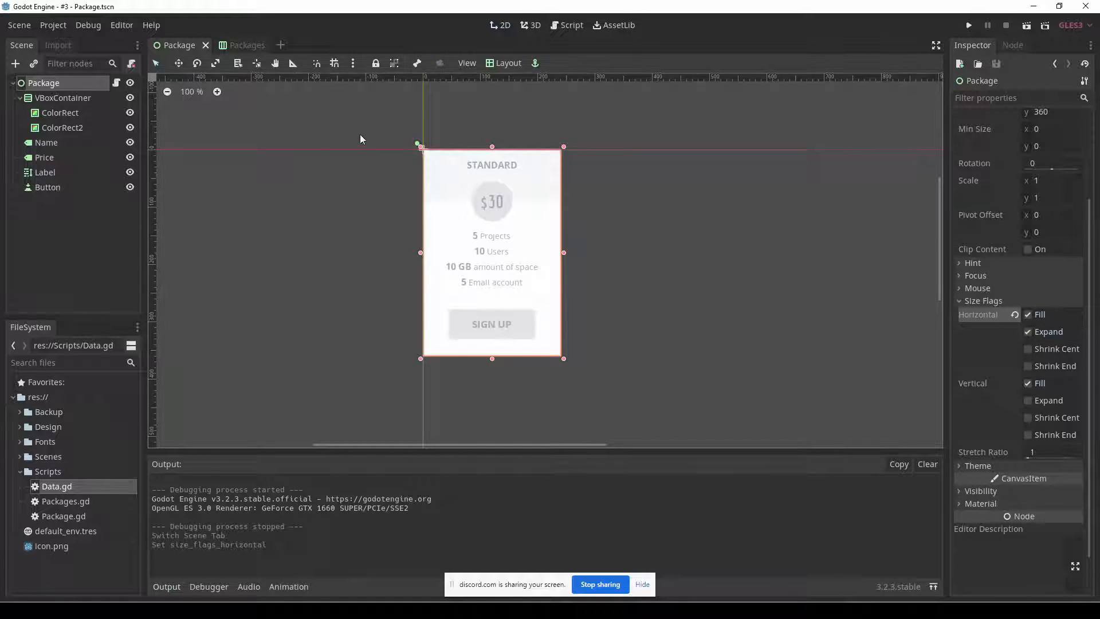
Return to the Packages scene, run it to check the package columns, and move the game window lower.
left_click(252, 47)
key("F6")
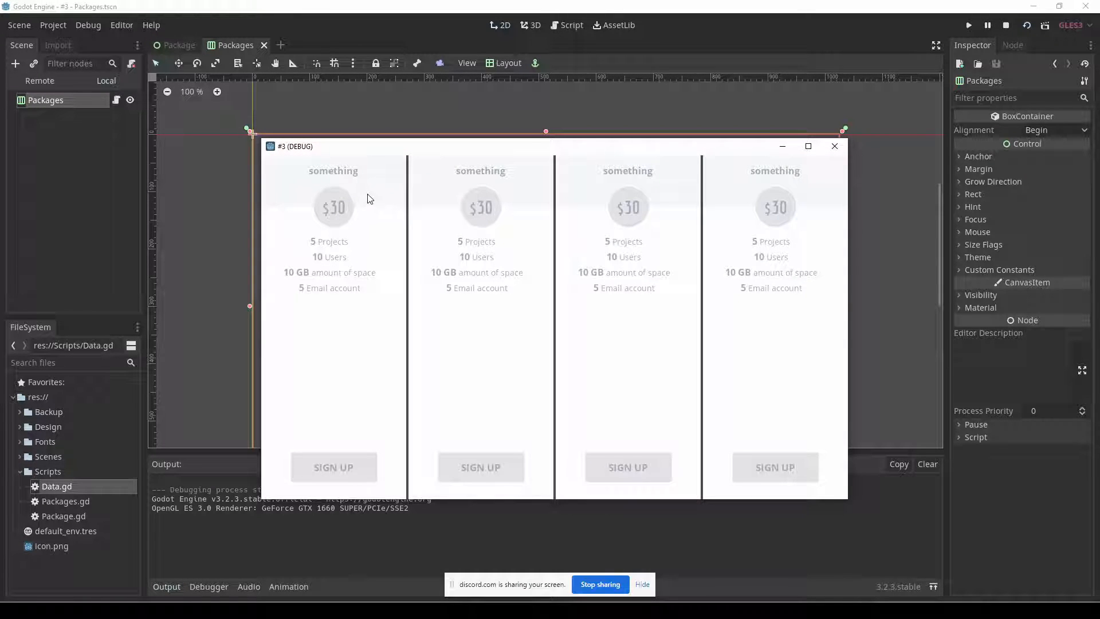
left_click_drag(540, 152, 530, 201)
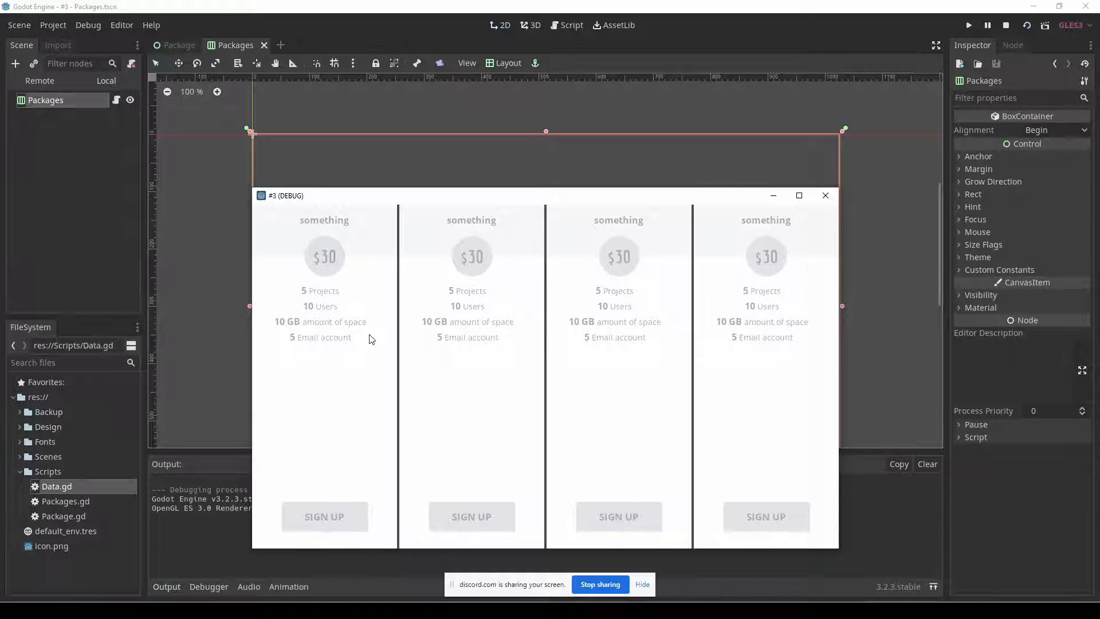
Try the Package root without its vertical Fill size flag while the game is running, and restore the flag.
left_click(180, 48)
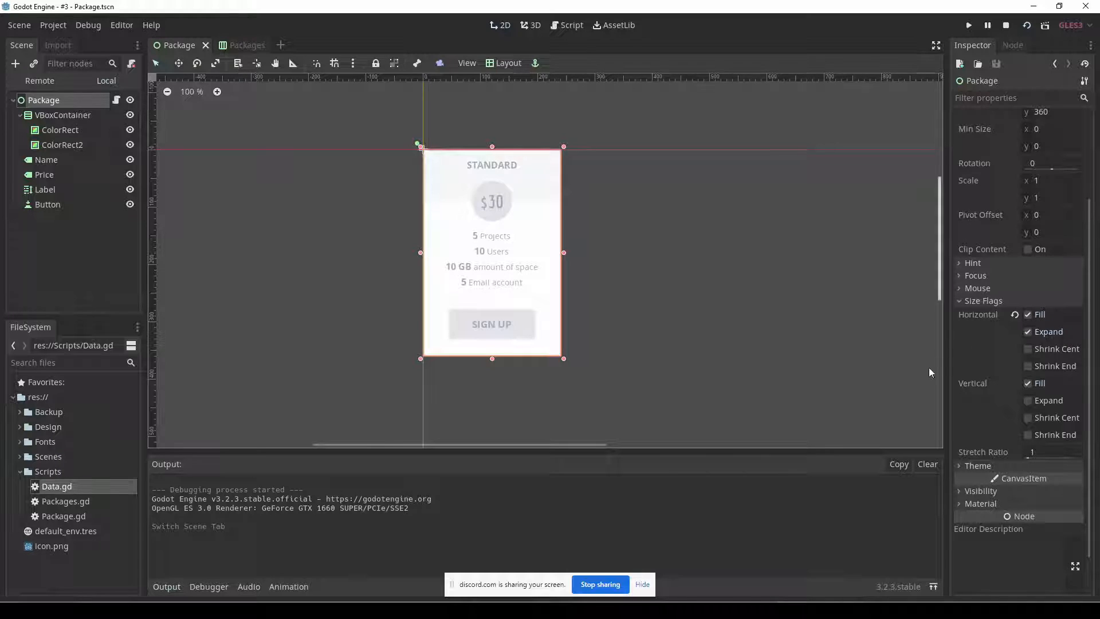
key("F5")
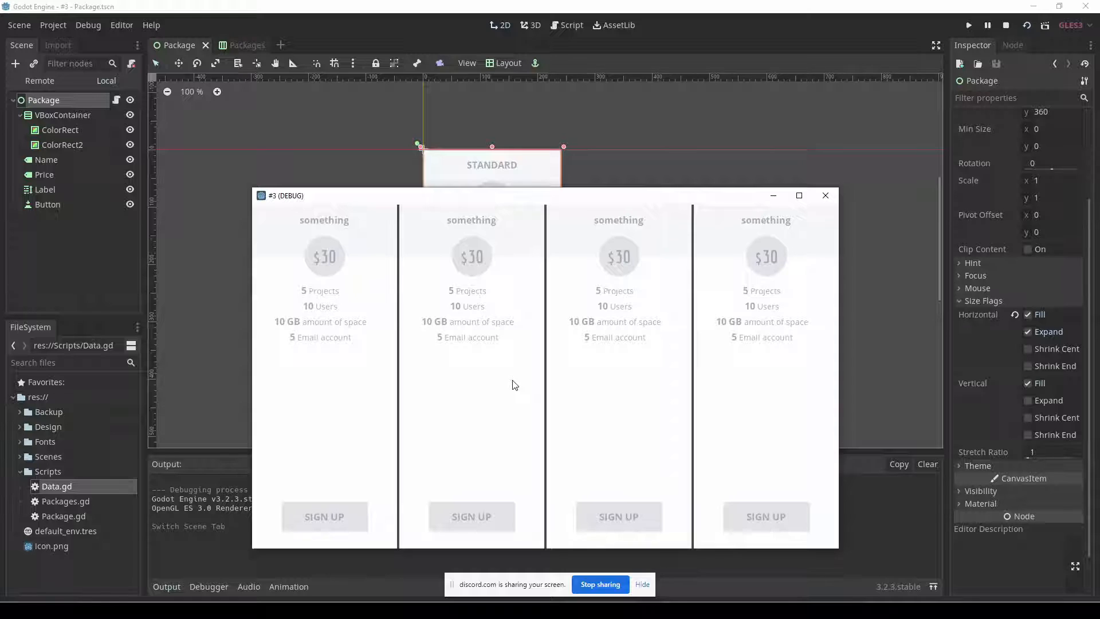
left_click(1026, 382)
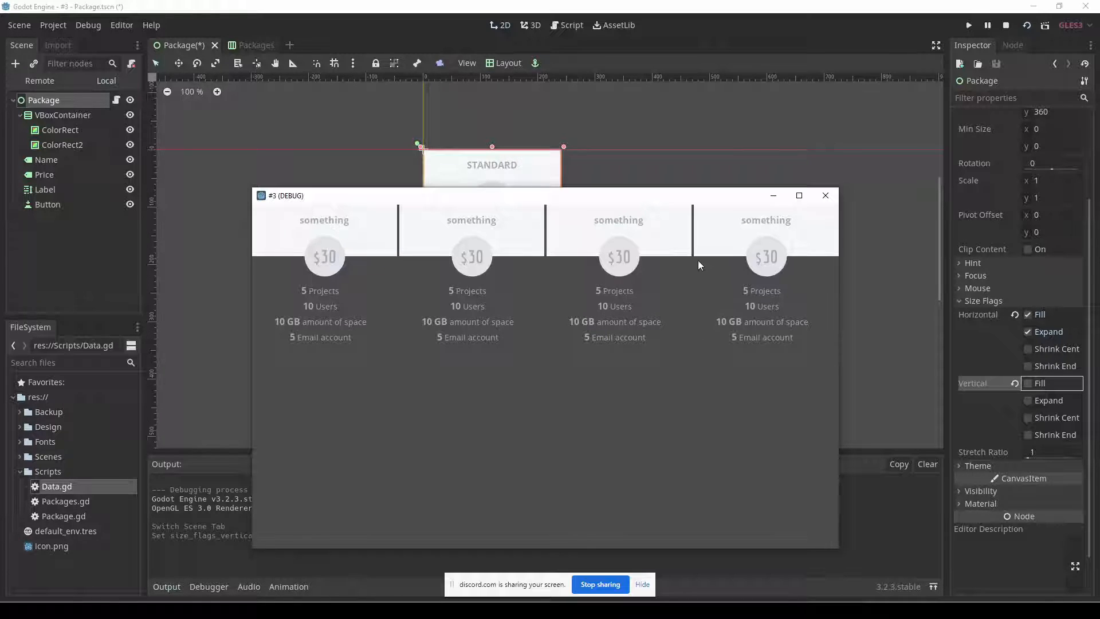
left_click(1029, 383)
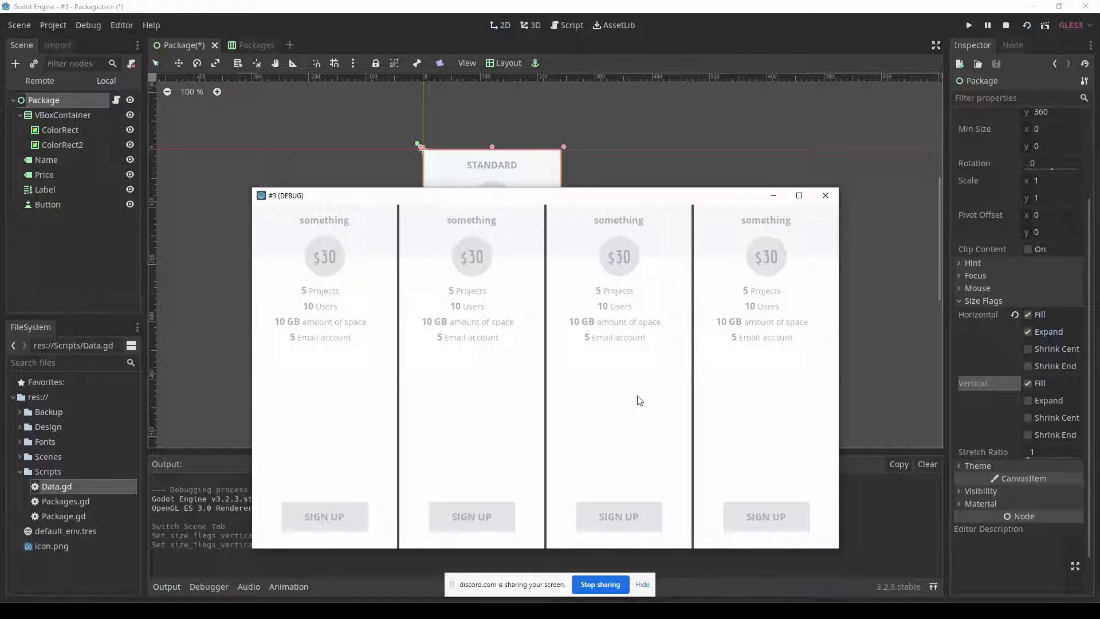
Shorten the Packages container by raising its lower edge in the Packages scene, and run the project.
left_click(246, 46)
left_click(245, 45)
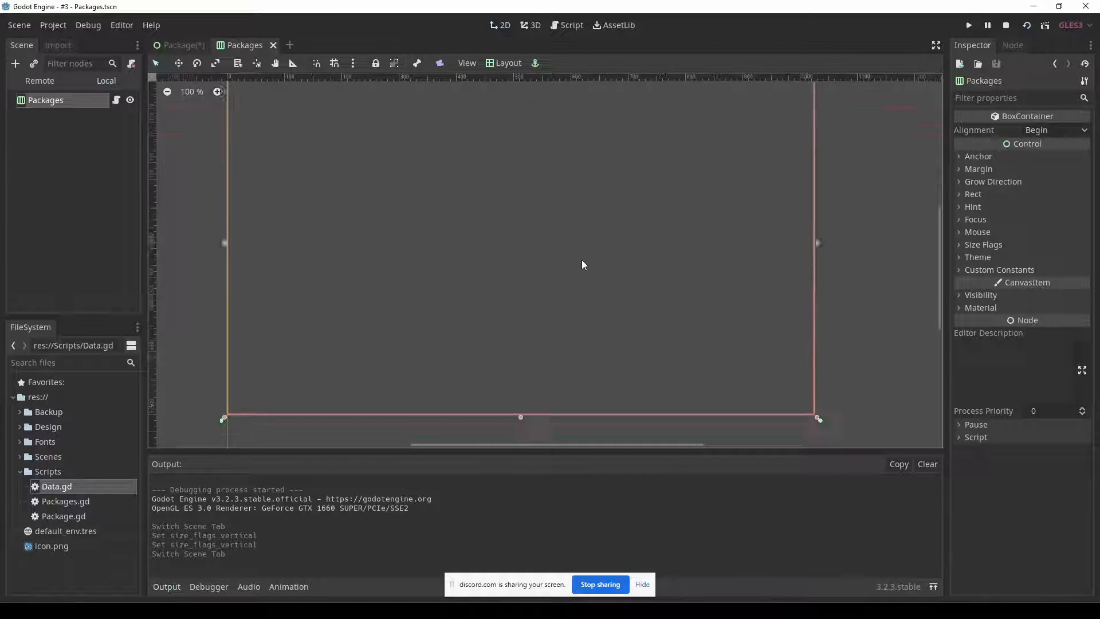
left_click_drag(525, 405, 526, 175)
key("F5")
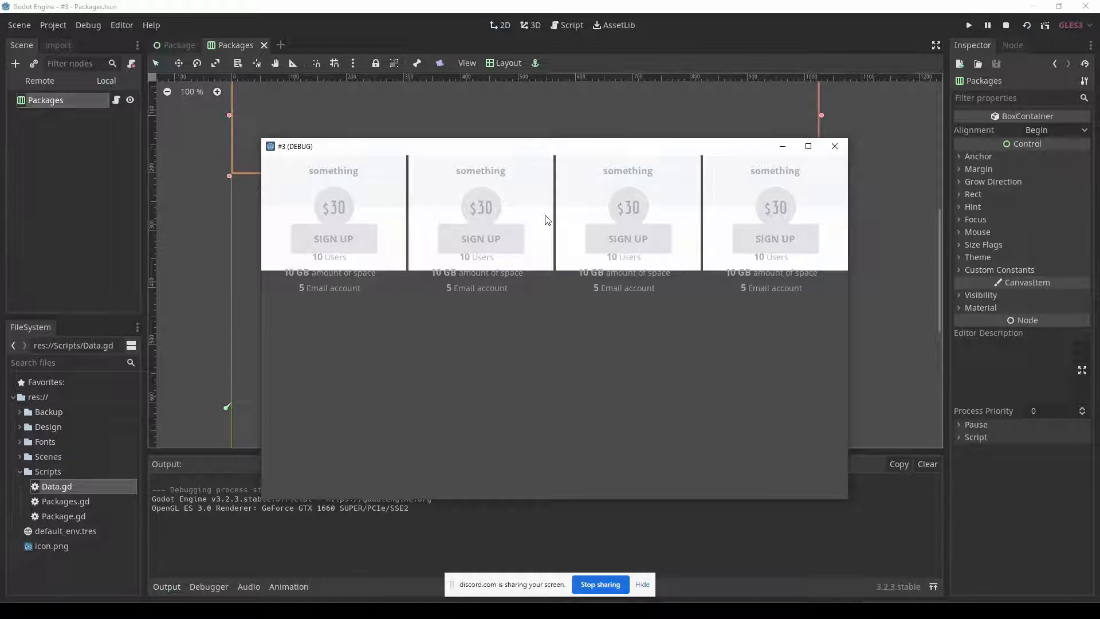
Extend the Packages container's lower edge to a height of about 380 px and run the project again.
middle_click_drag(228, 286, 207, 395)
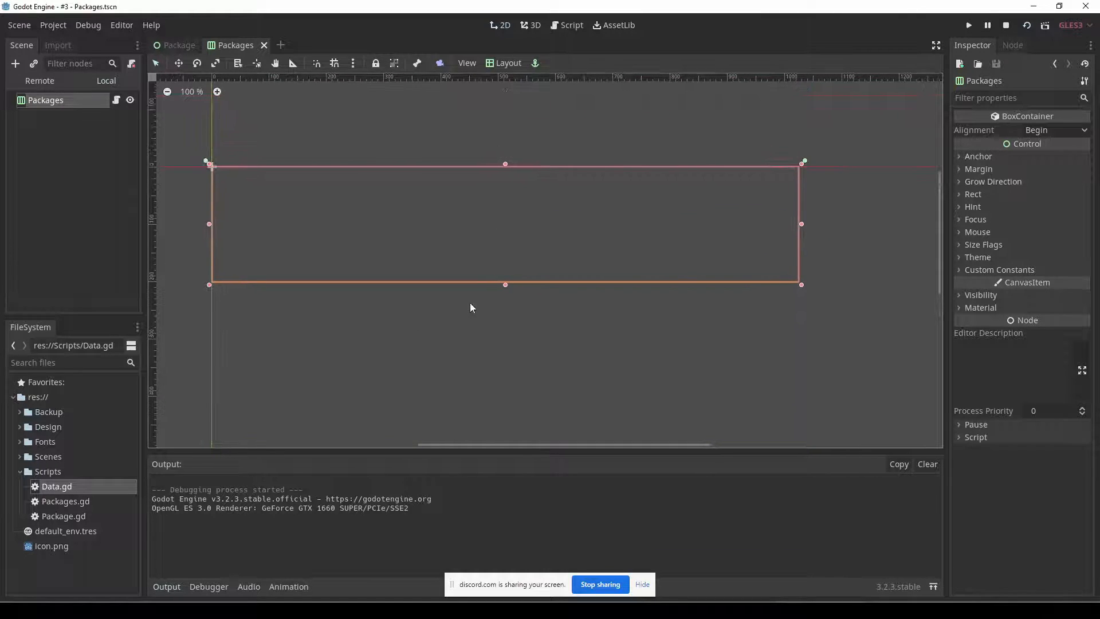
left_click_drag(503, 284, 502, 386)
key("F5")
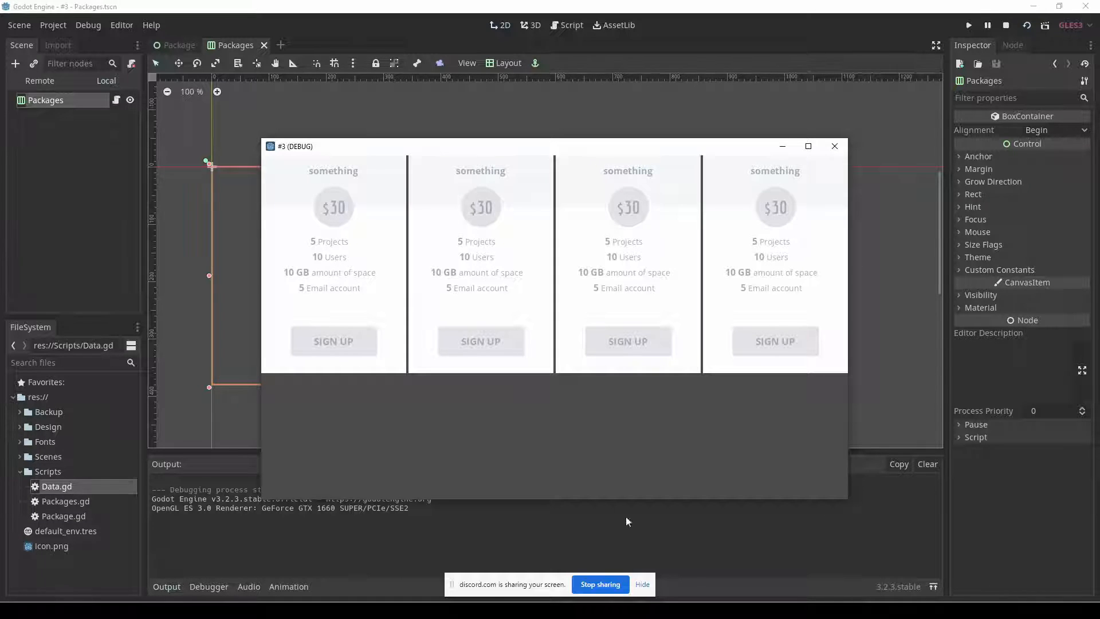
Switch to Fireworks, select the PROFESSIONAL column's header and body rectangles to check their size, and return to Godot.
left_click(710, 608)
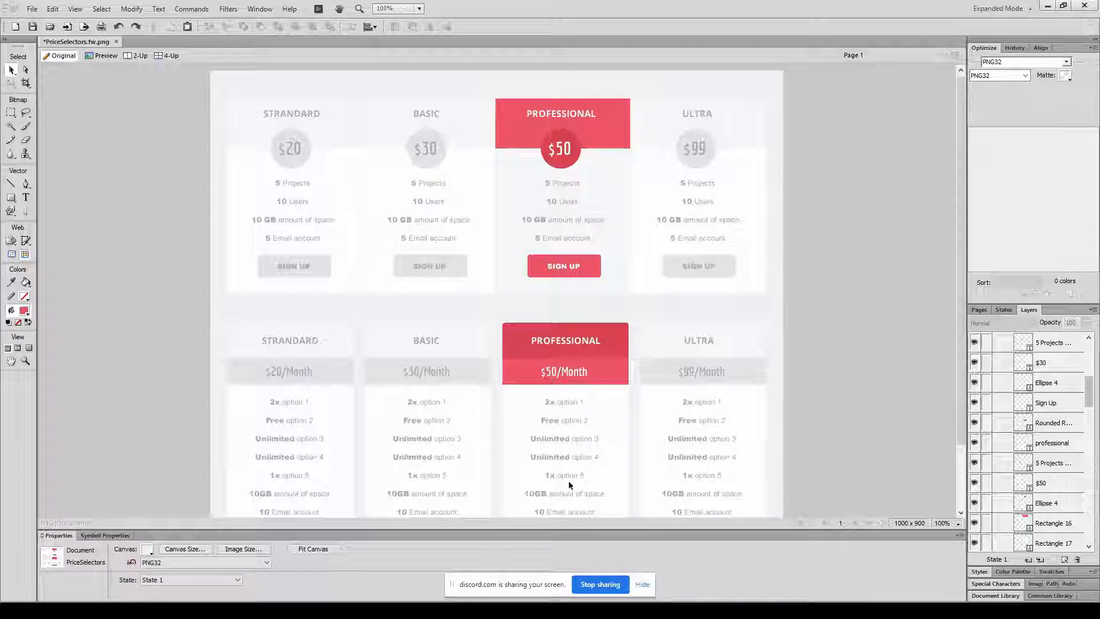
left_click(497, 169)
left_click(508, 139, "shift")
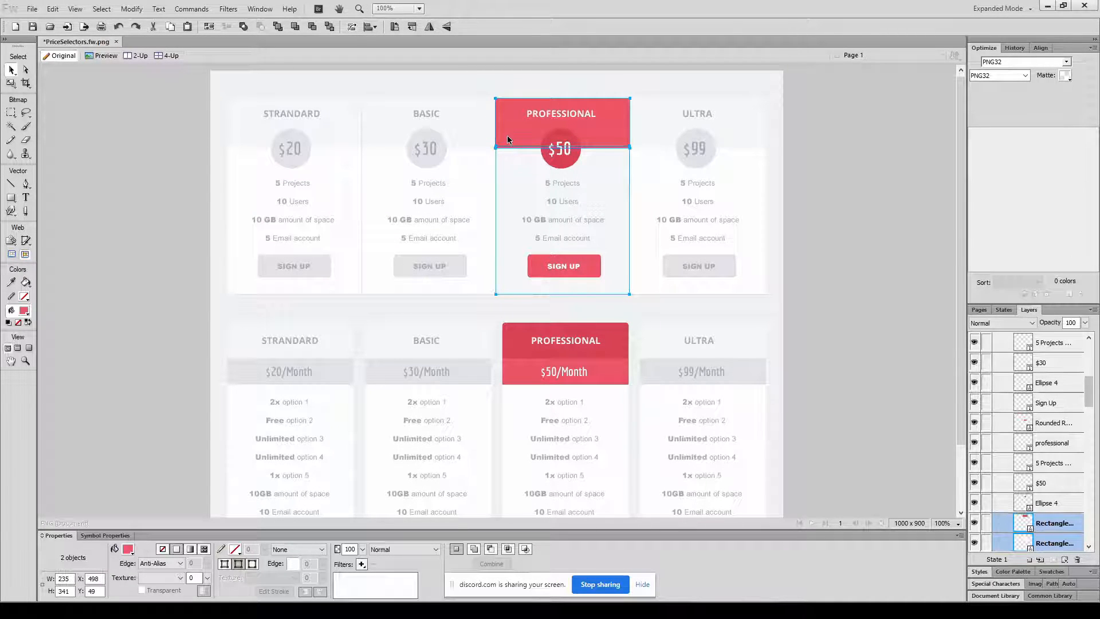
left_click(710, 609)
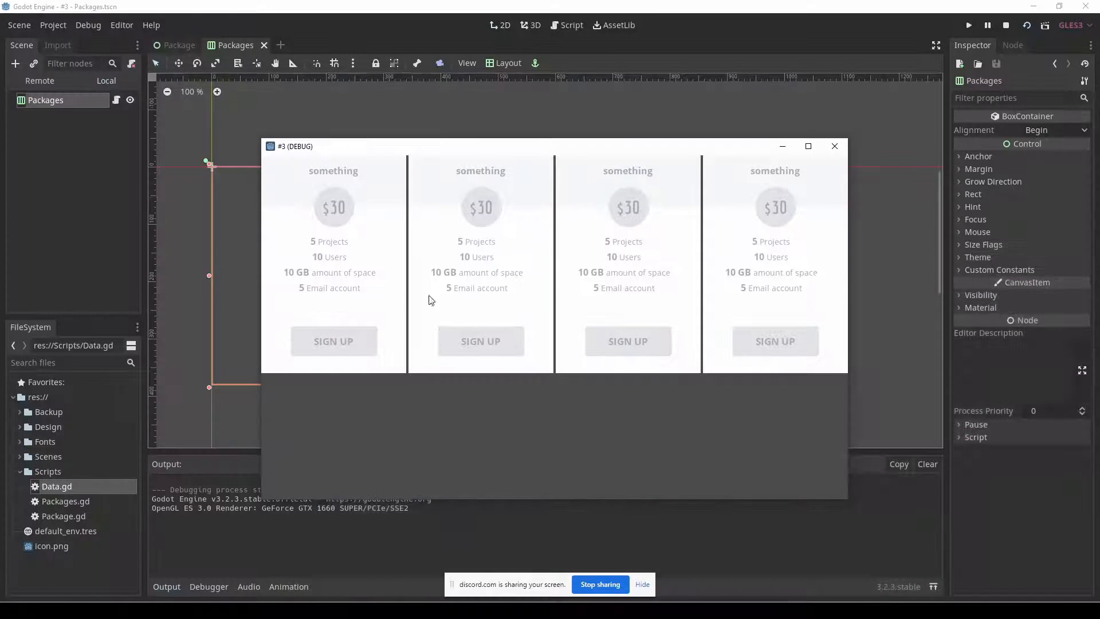
Set the Packages container's minimum height and height both to 360, and run the project.
left_click(219, 216)
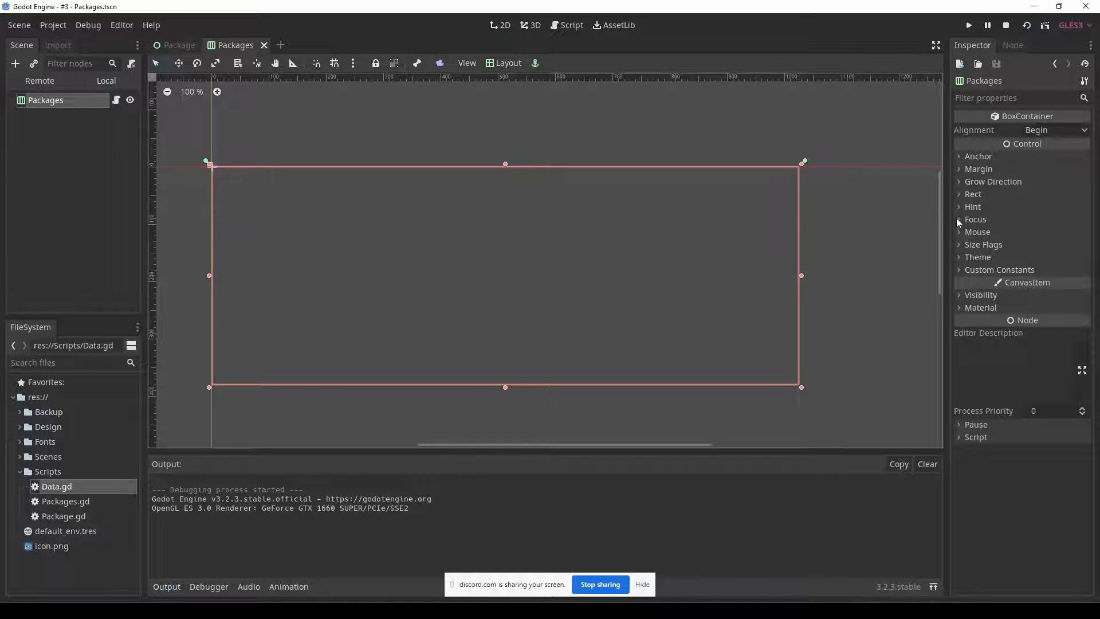
left_click(1004, 197)
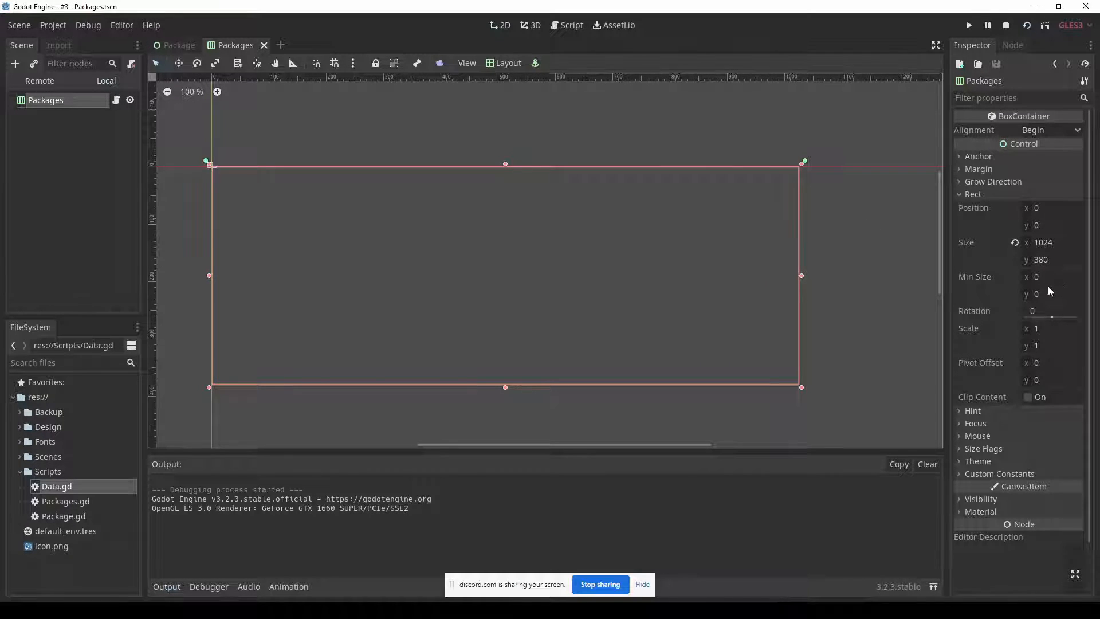
left_click(1050, 293)
type("360")
key("Return")
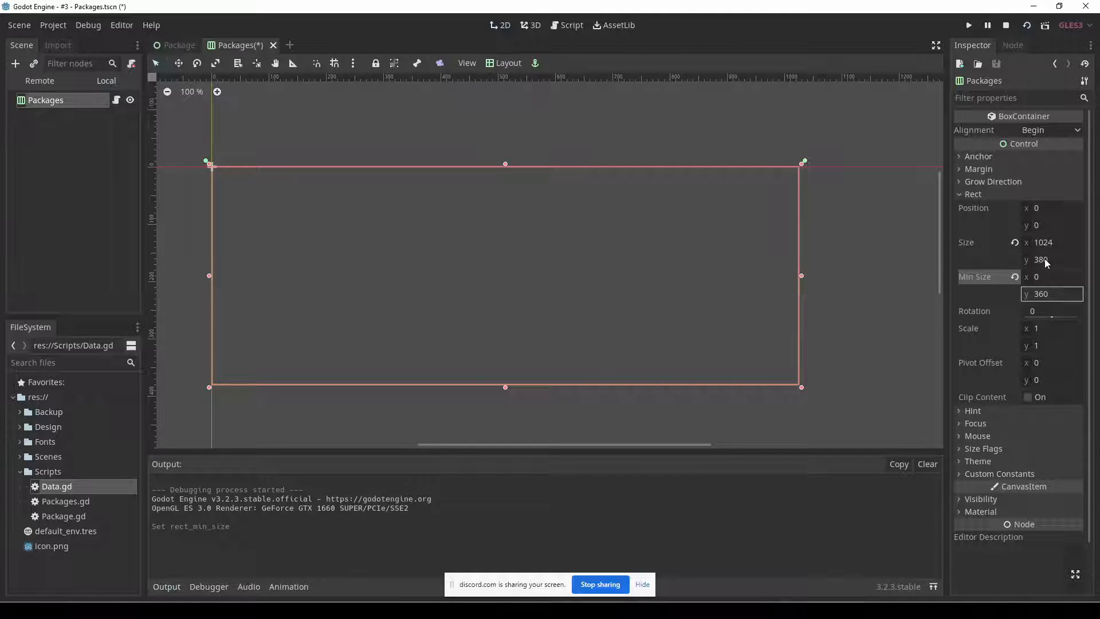
left_click(1045, 261)
type("360")
key("Return")
key("F5")
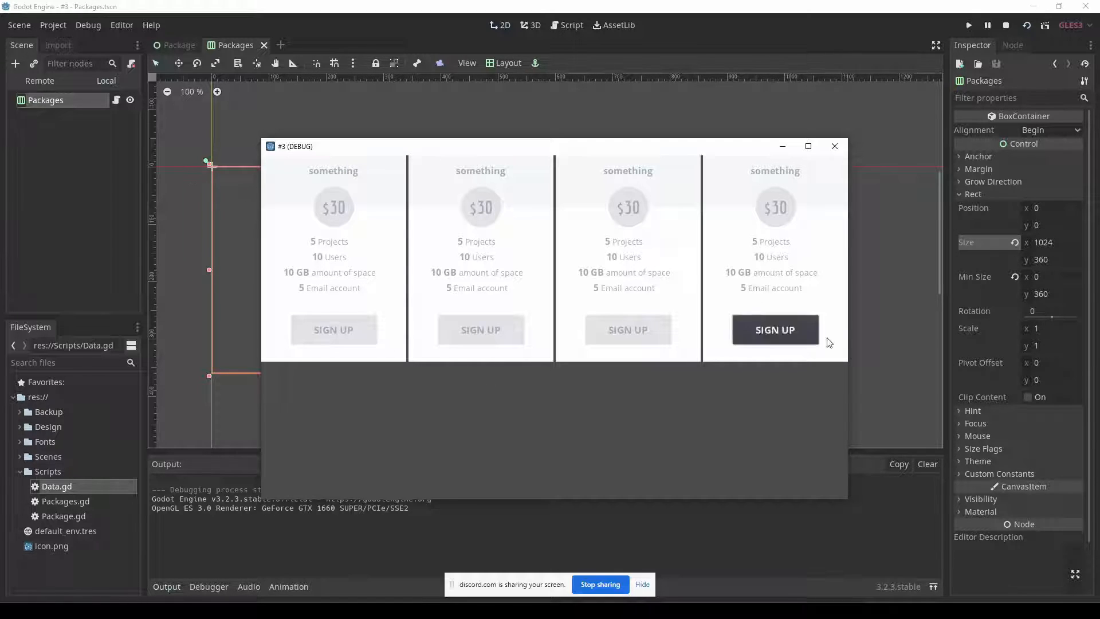
Set the Packages container's custom Separation constant to 1, and run the project to compare it with the Fireworks design.
left_click(1025, 475)
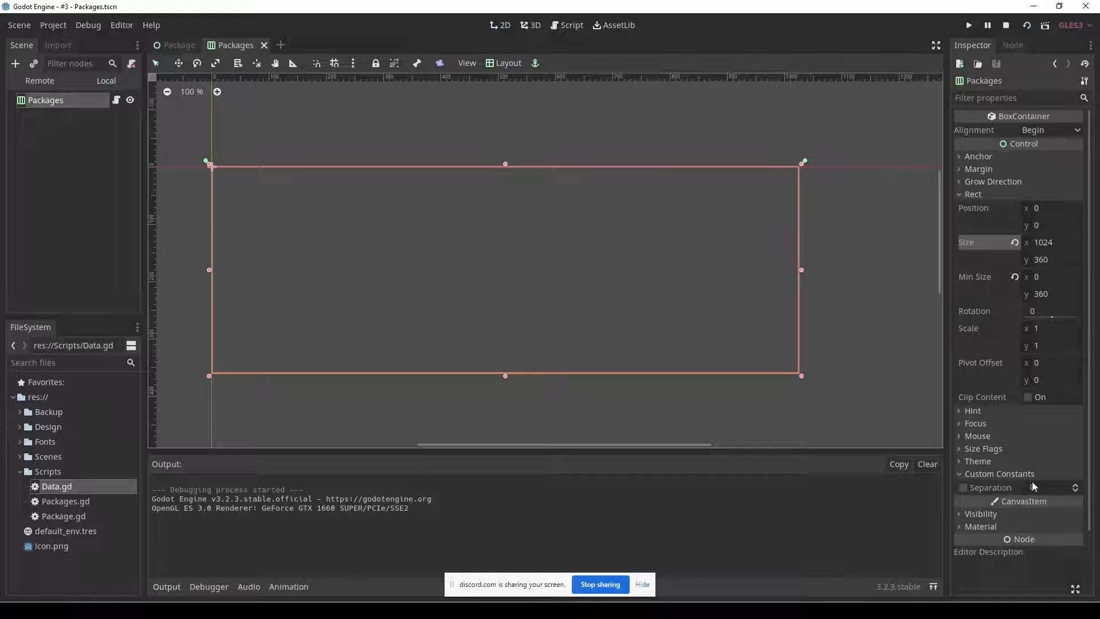
left_click(1076, 486)
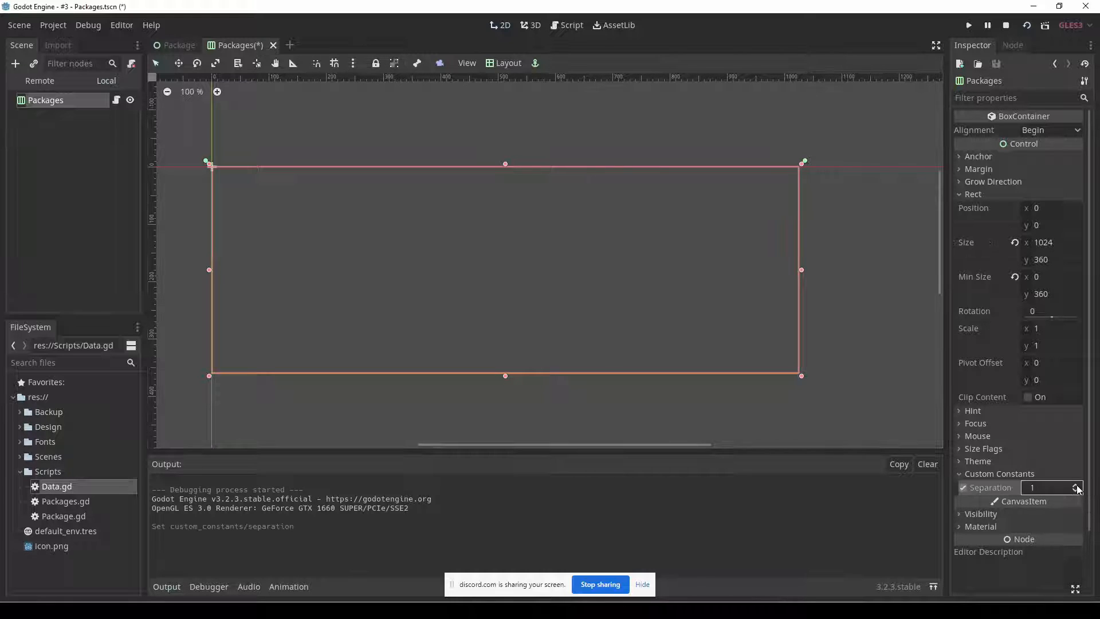
key("F5")
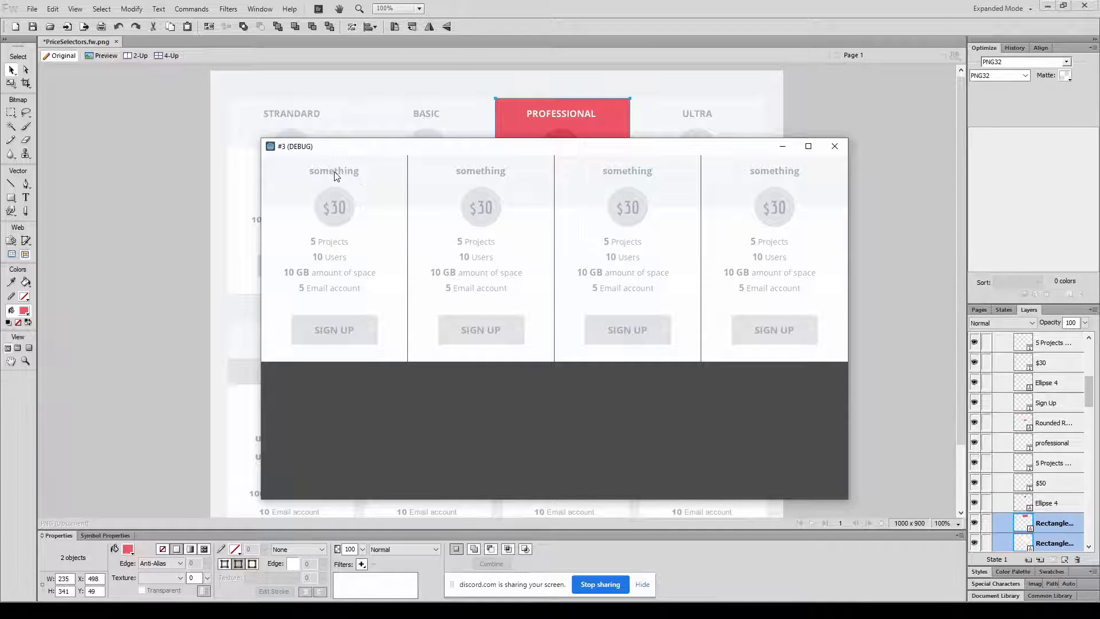
key("alt+Tab")
key("alt+Tab")
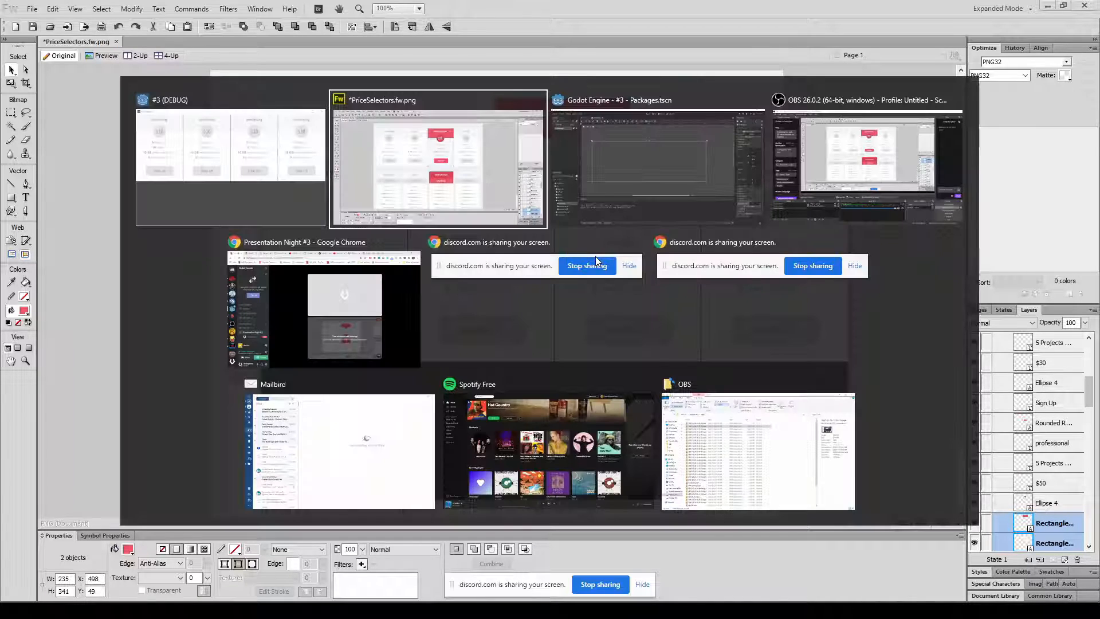
Review the Packages.gd script, and add a data parameter to the setup() function in Package.gd.
mouse_move(186, 51)
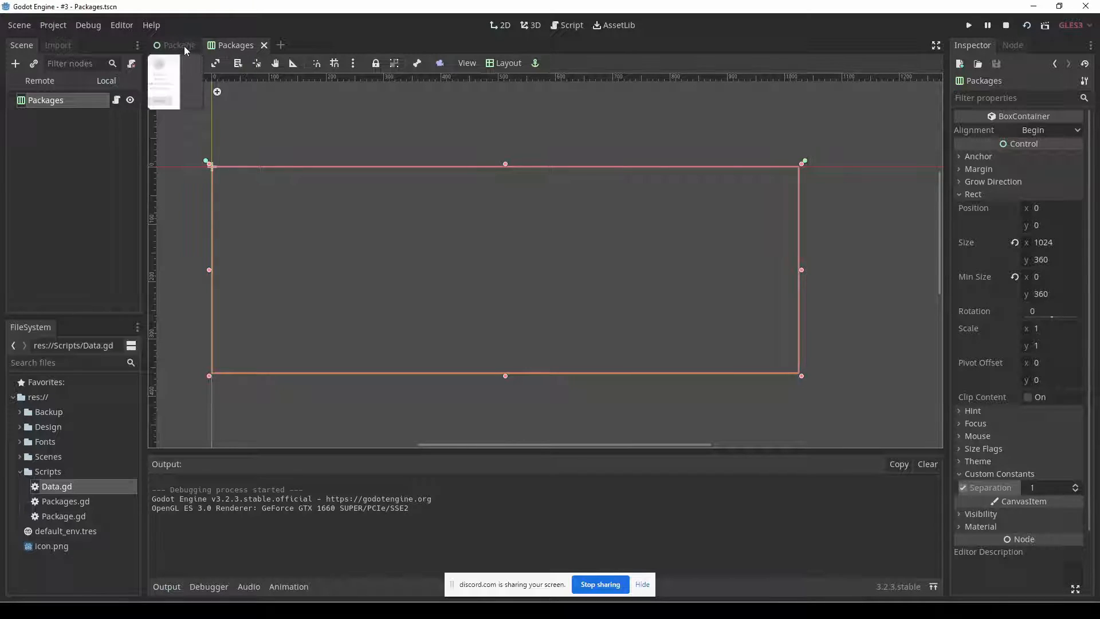
left_click(116, 102)
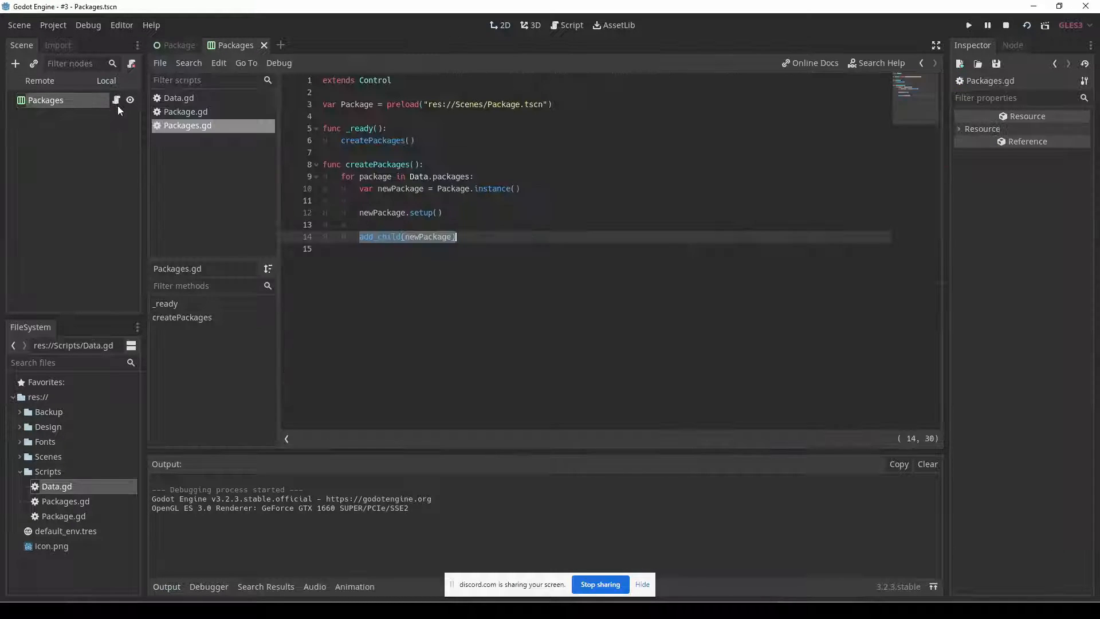
left_click(414, 252)
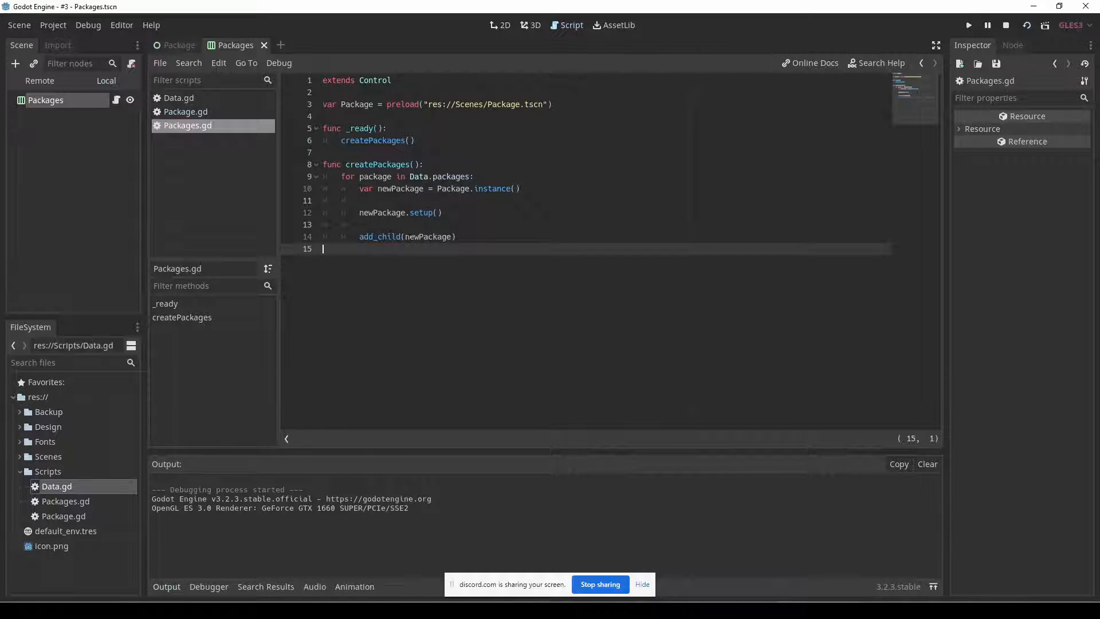
left_click(203, 111)
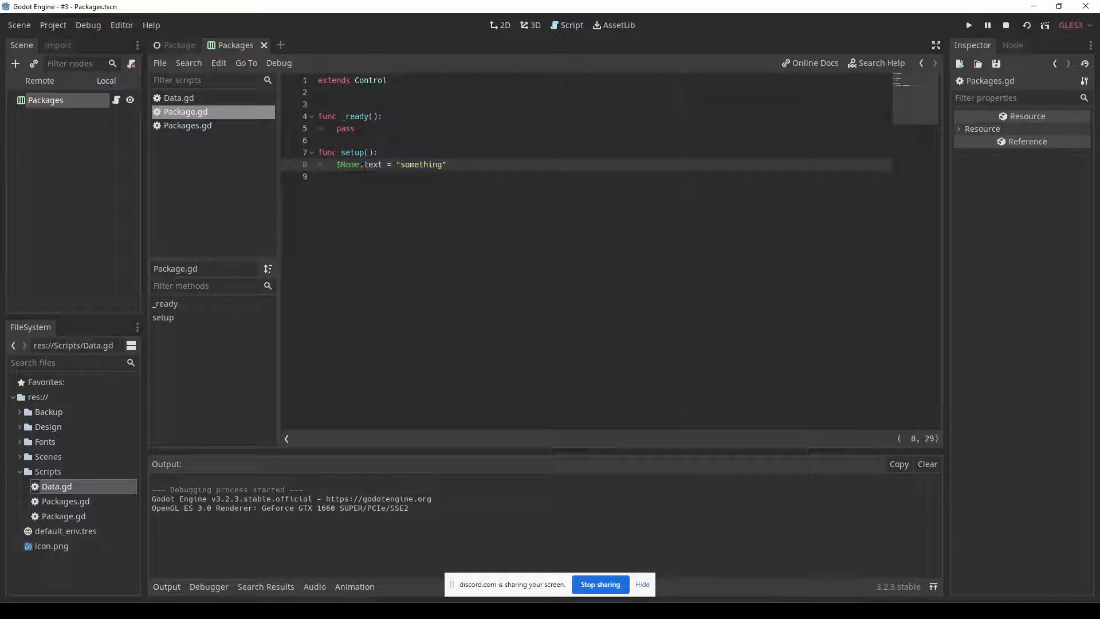
left_click(371, 153)
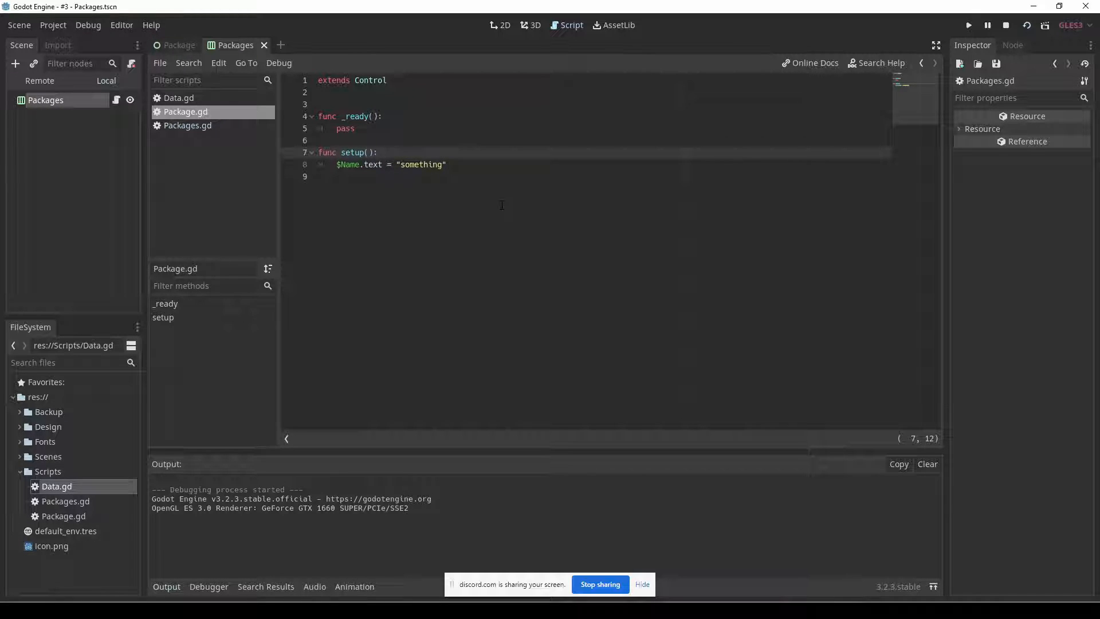
type("data")
Replace the placeholder text assigned to $Name.text in setup() with data.title, checking the title key in Data.gd.
key("Down")
key("End")
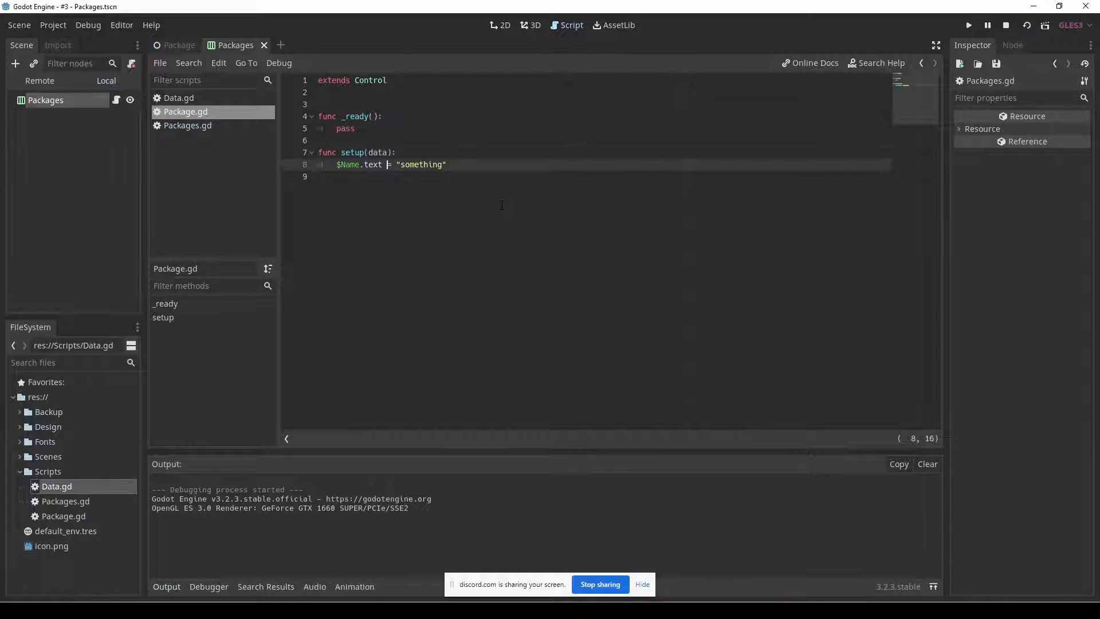
key("ctrl+BackSpace")
key("BackSpace")
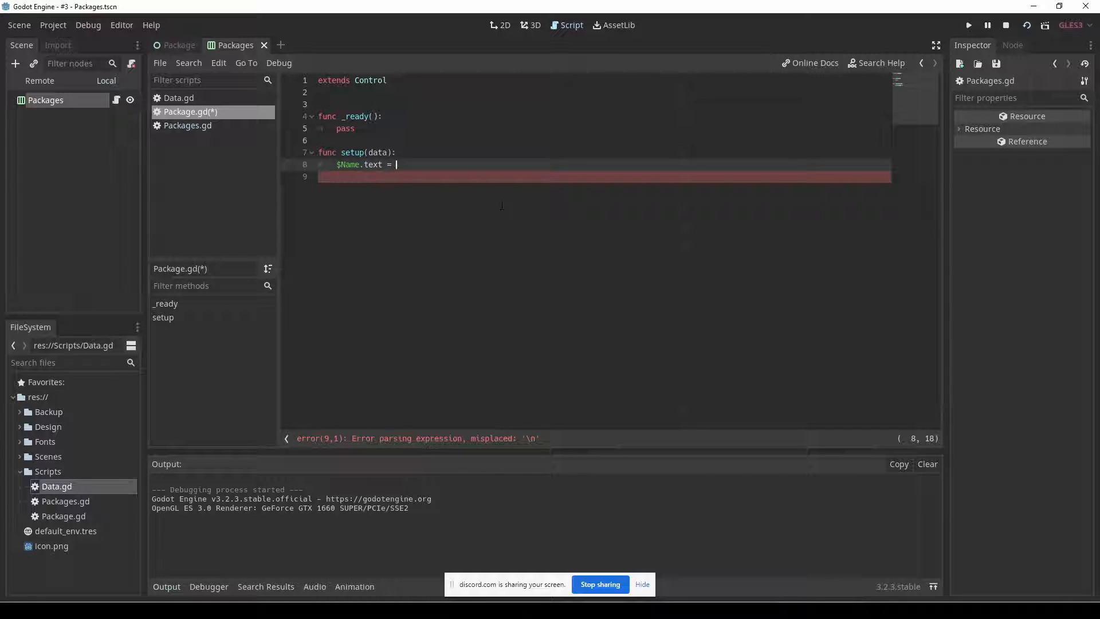
type("data.name")
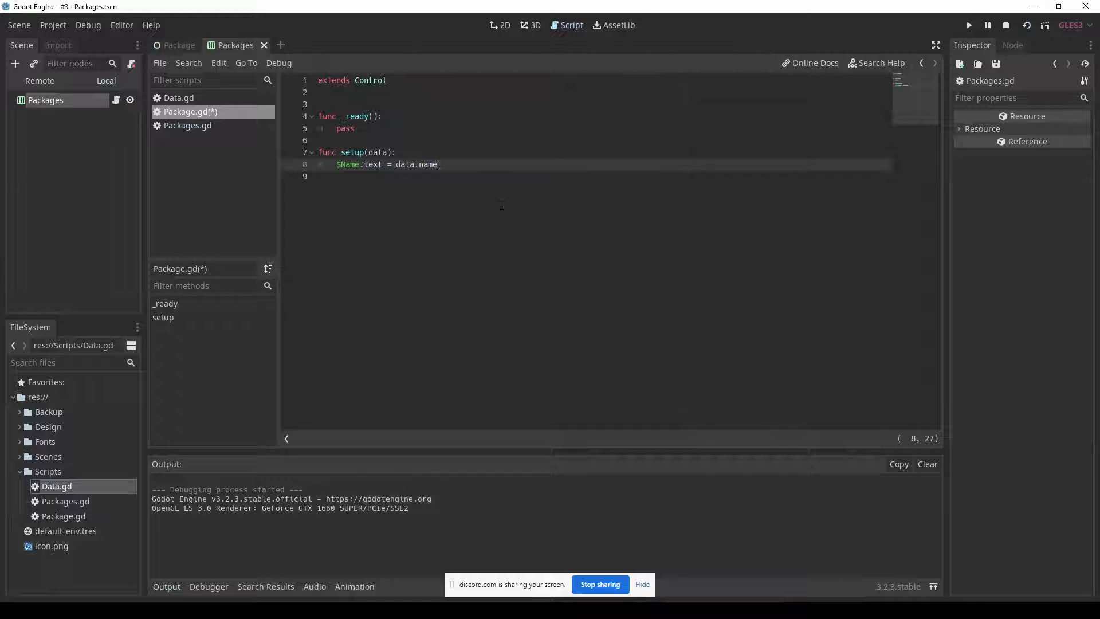
key("BackSpace")
key("BackSpace")
key("BackSpace")
key("BackSpace")
type("title")
left_click(214, 99)
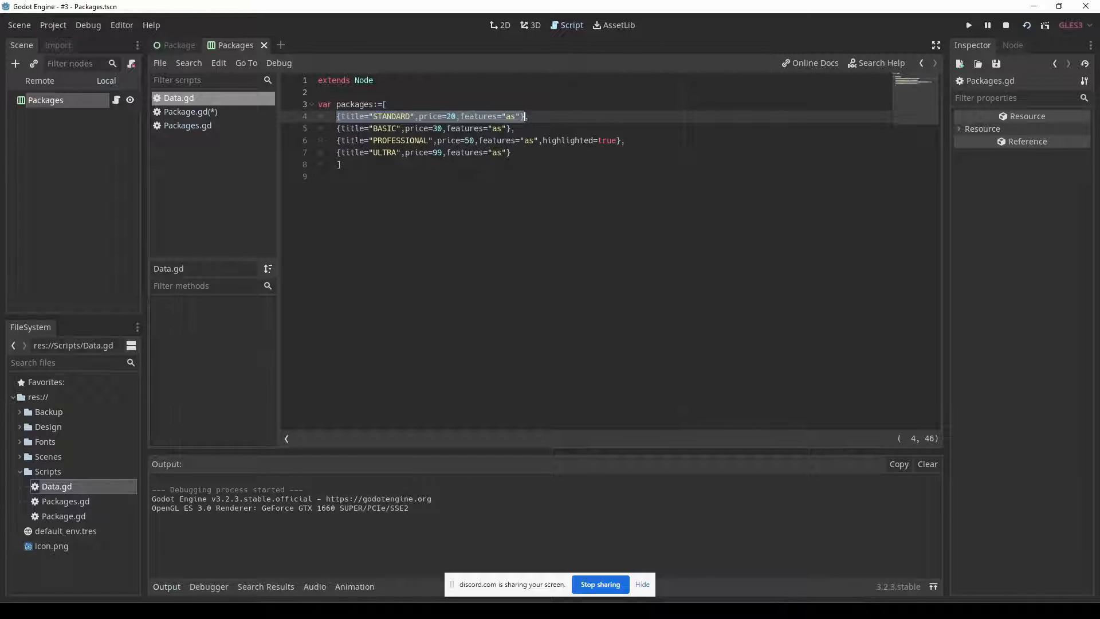
double_click(357, 117)
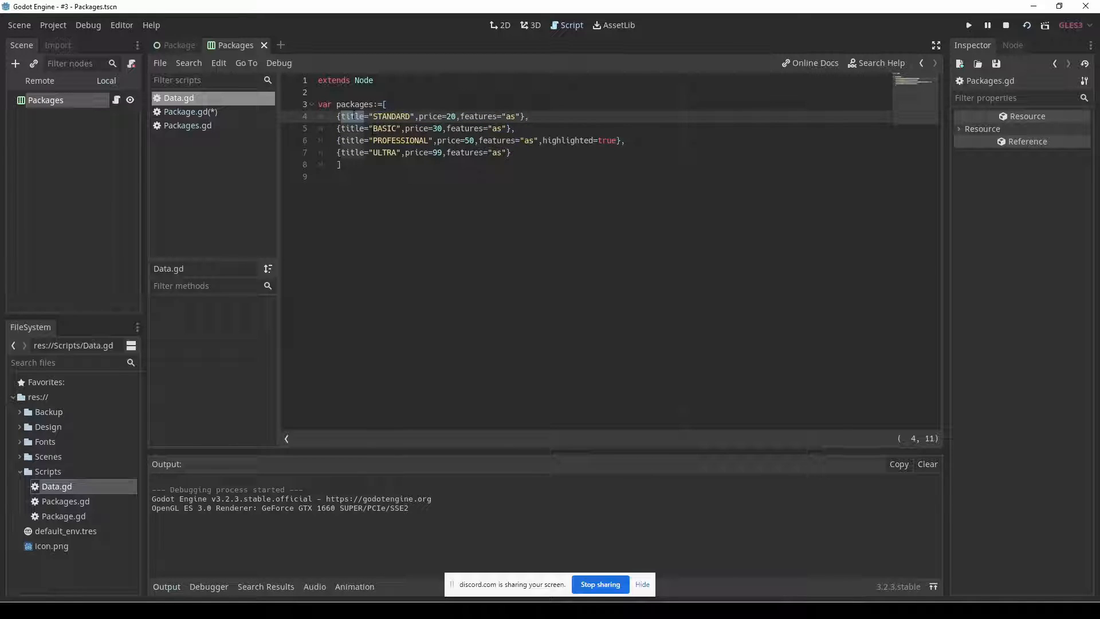
left_click(226, 112)
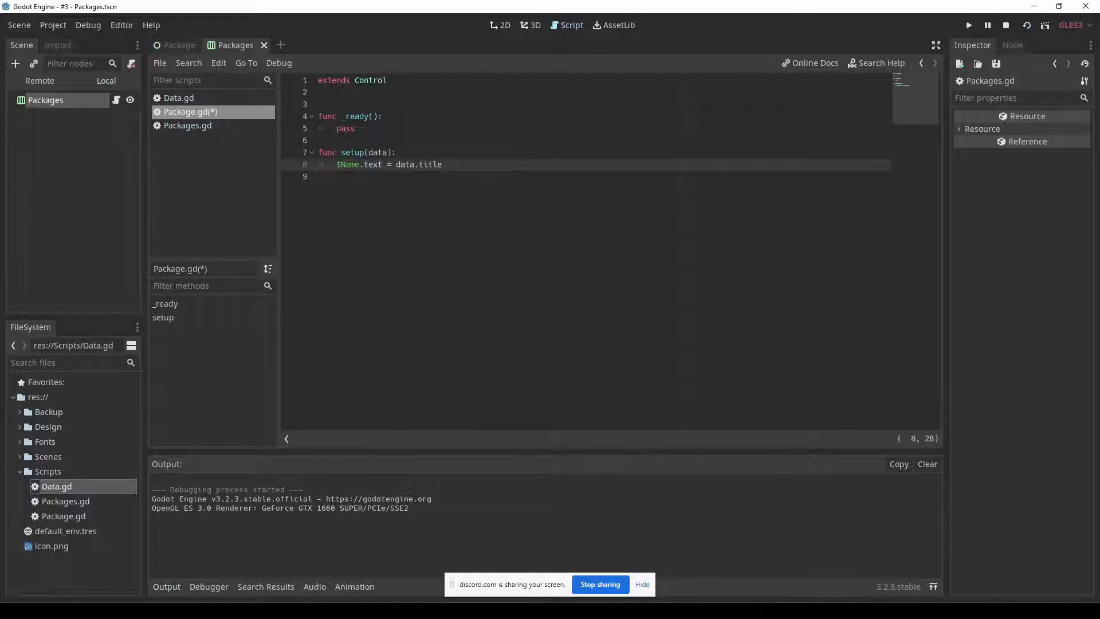
Open the Package scene to check its node names, and add the line $Price.text = data.price to setup().
double_click(424, 165)
double_click(352, 165)
left_click(177, 50)
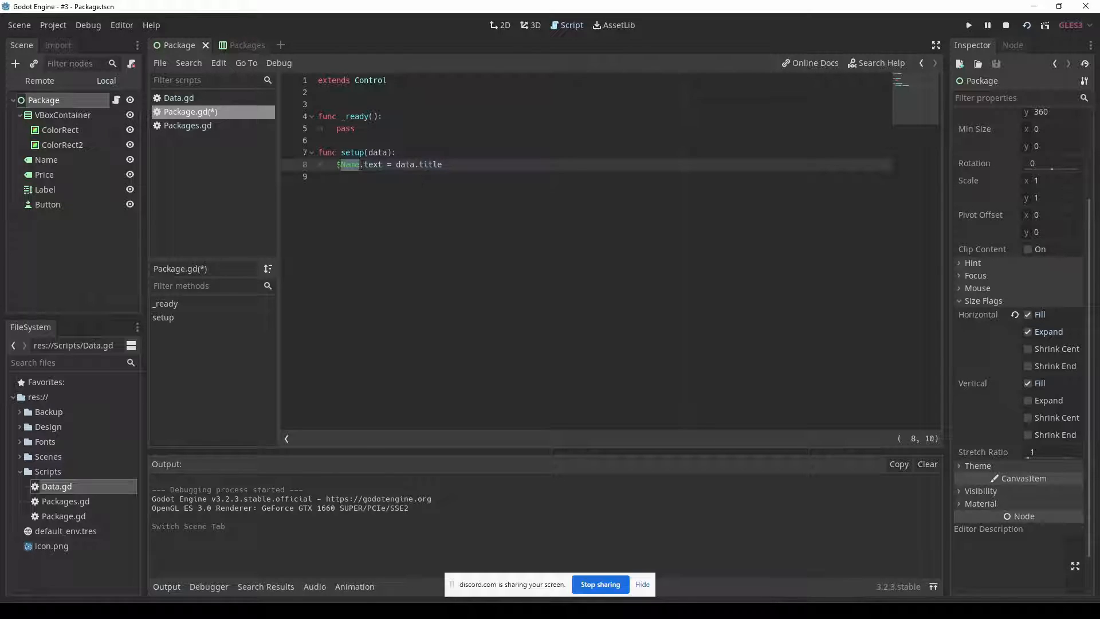
double_click(427, 166)
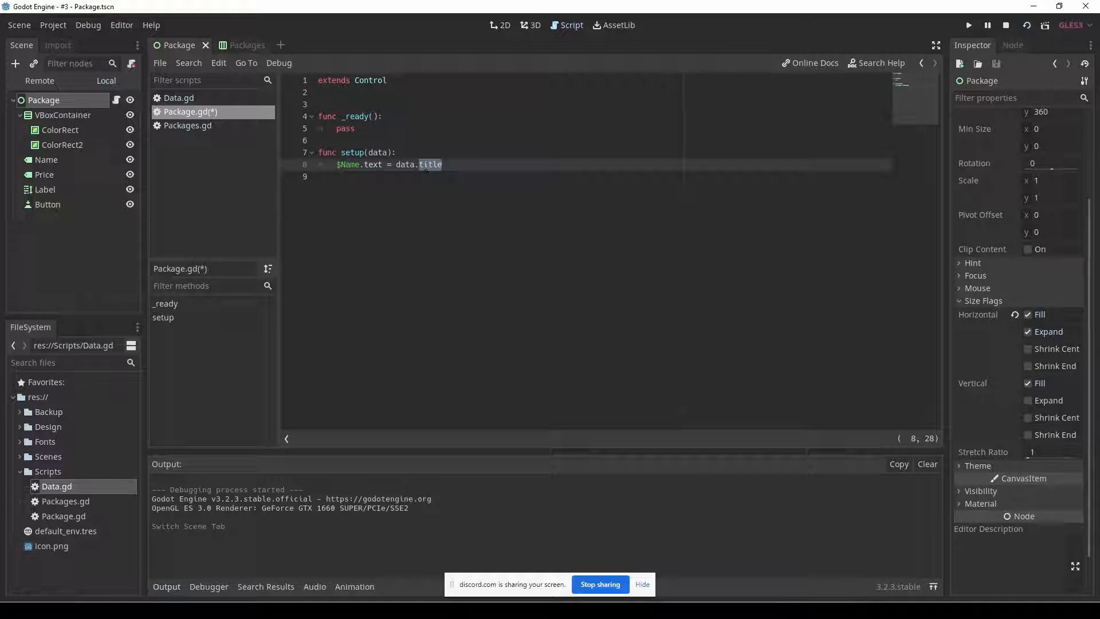
left_click(460, 166)
key("Return")
type("$Price.text = data.price")
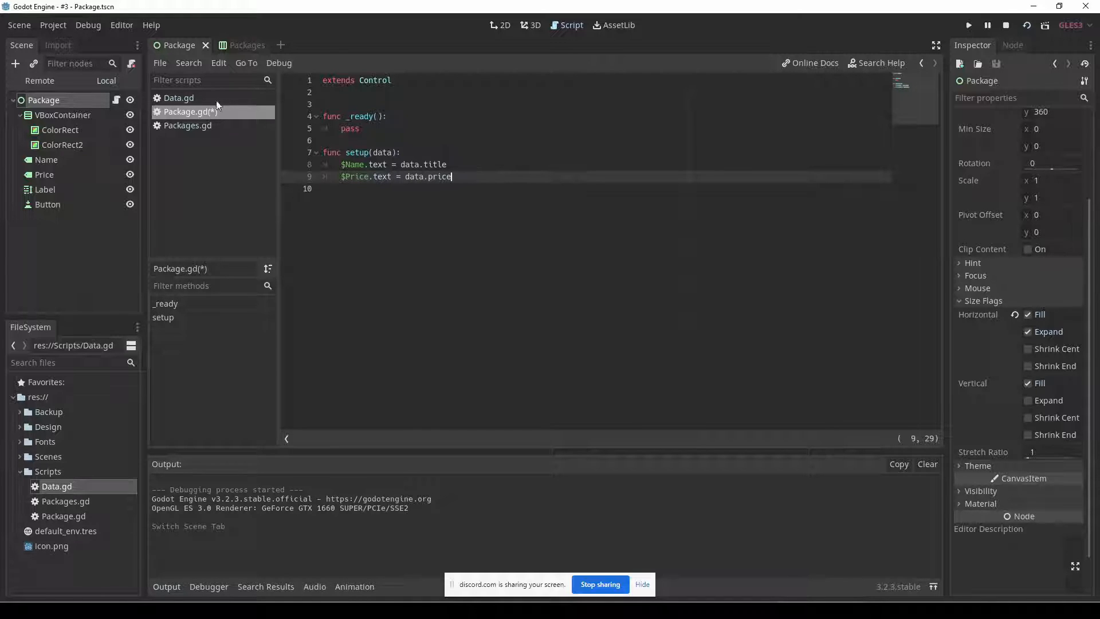
Check the keys in Data.gd, and rename the Package scene's Label node as Features.
left_click(203, 98)
left_click(218, 115)
left_click(55, 188)
left_click(56, 189)
type("Fetures")
key("Return")
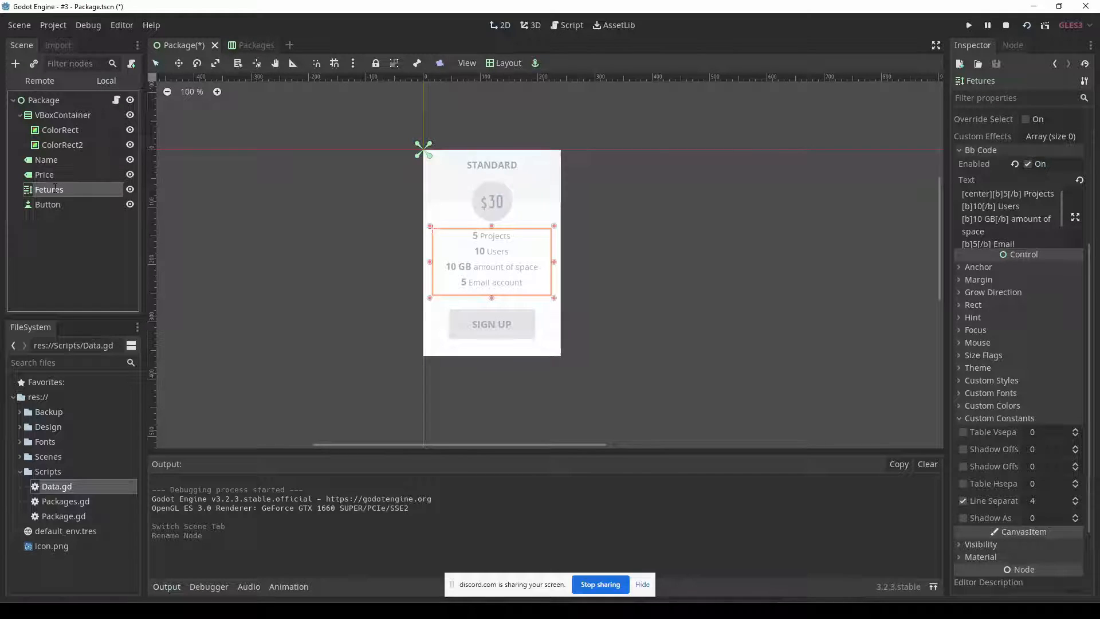
left_click(55, 189)
left_click(39, 189)
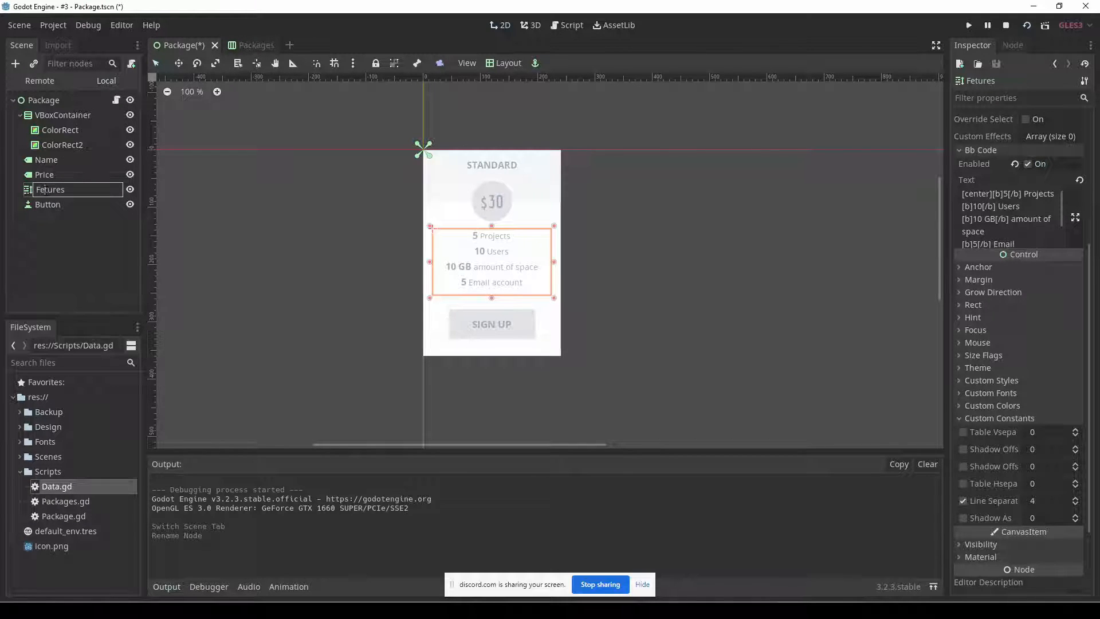
left_click(68, 205)
left_click(58, 193)
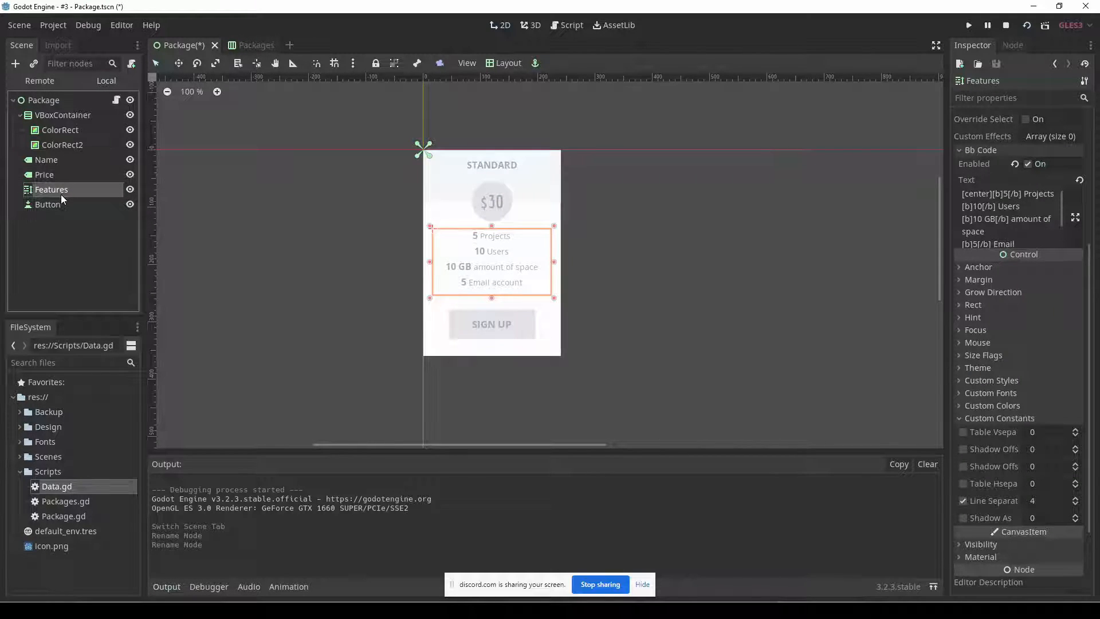
Rename the Package scene's Button node as SignUp.
double_click(47, 205)
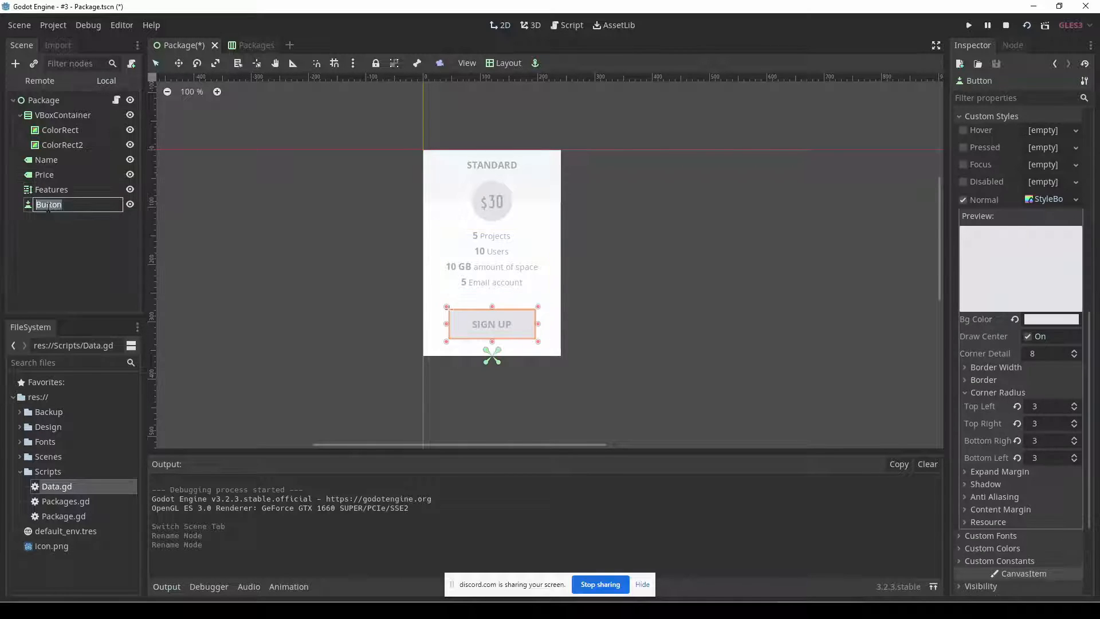
type("SignUp")
key("Return")
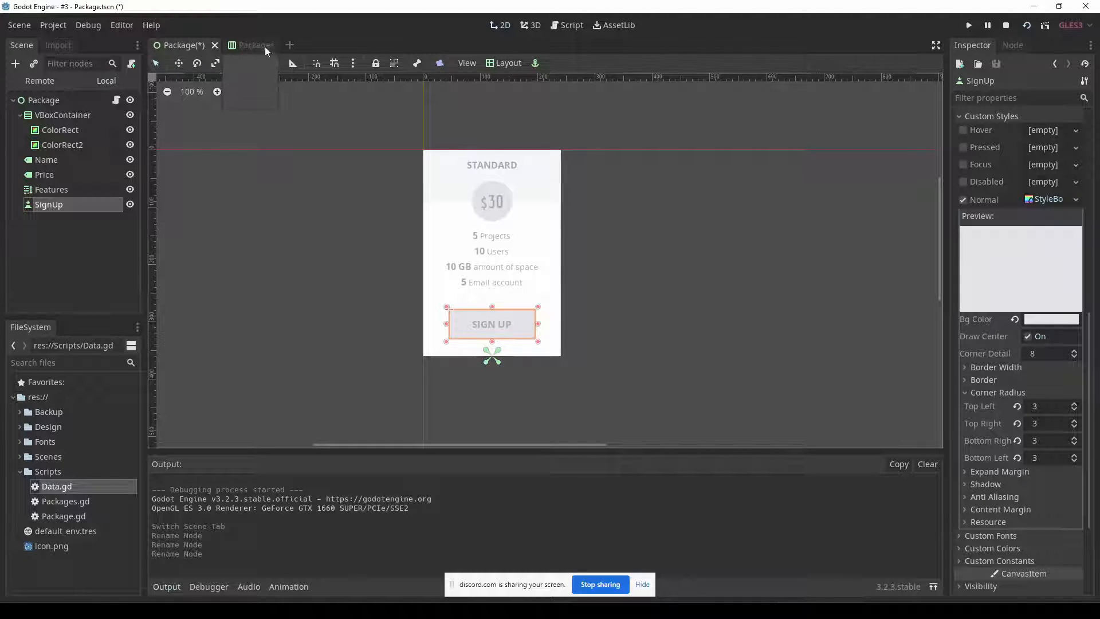
In Packages.gd, pass the loop variable package as the argument of newPackage.setup().
left_click(565, 25)
left_click_drag(341, 166, 460, 176)
left_click(461, 176)
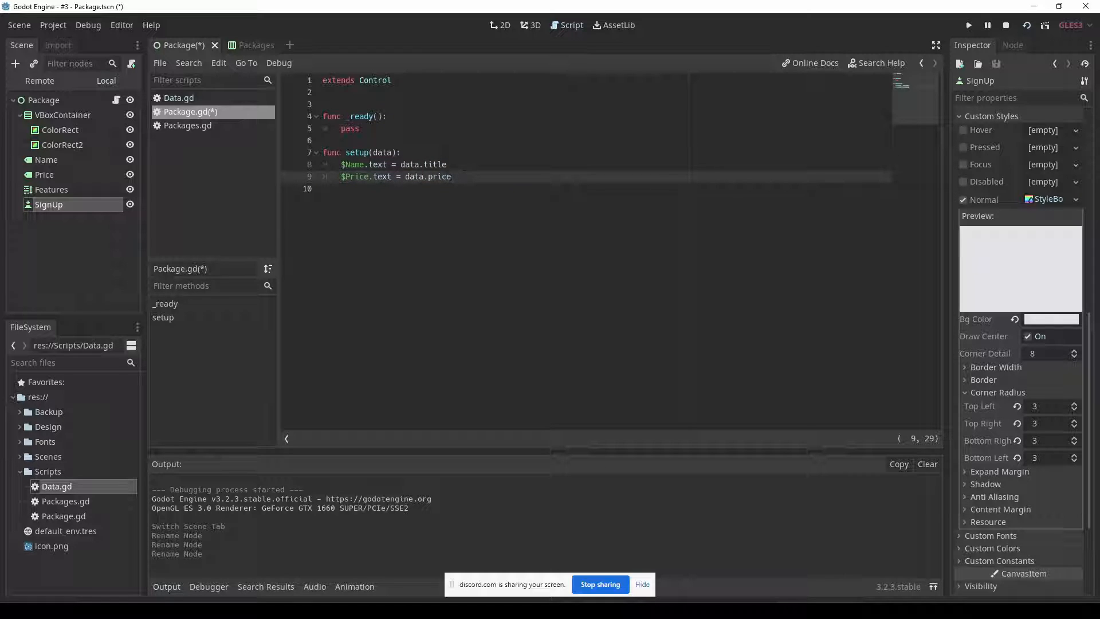
left_click(189, 98)
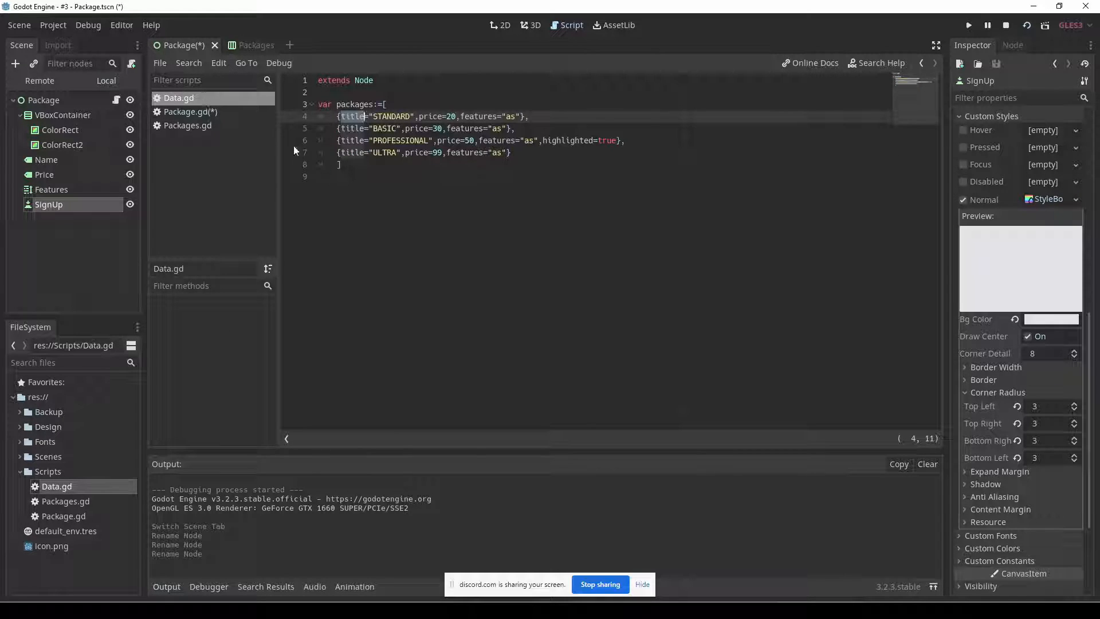
left_click(205, 126)
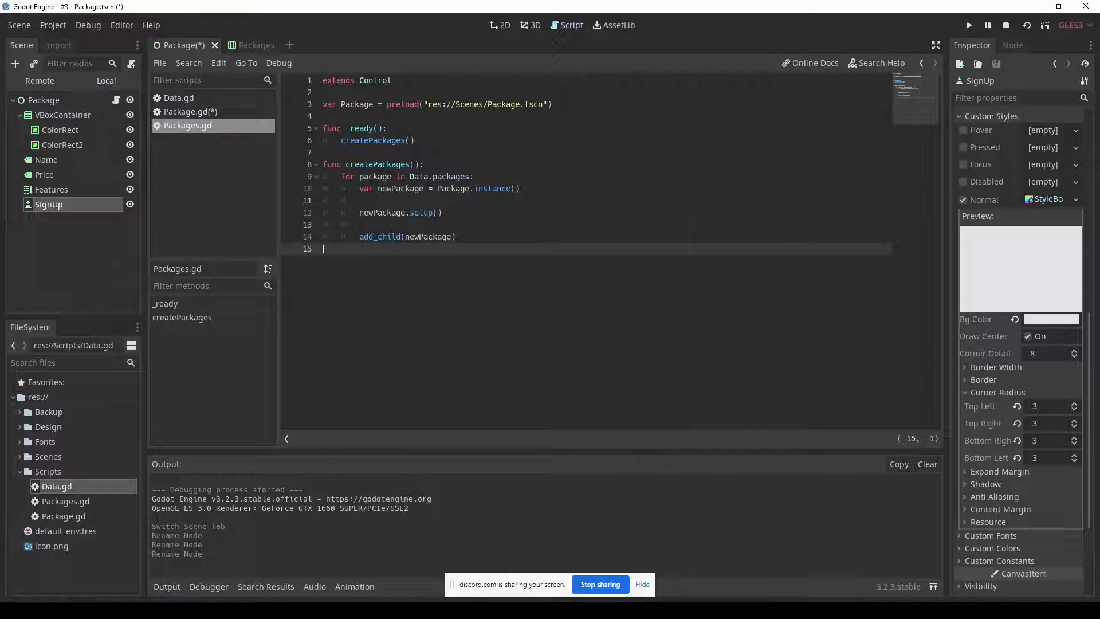
left_click(436, 214)
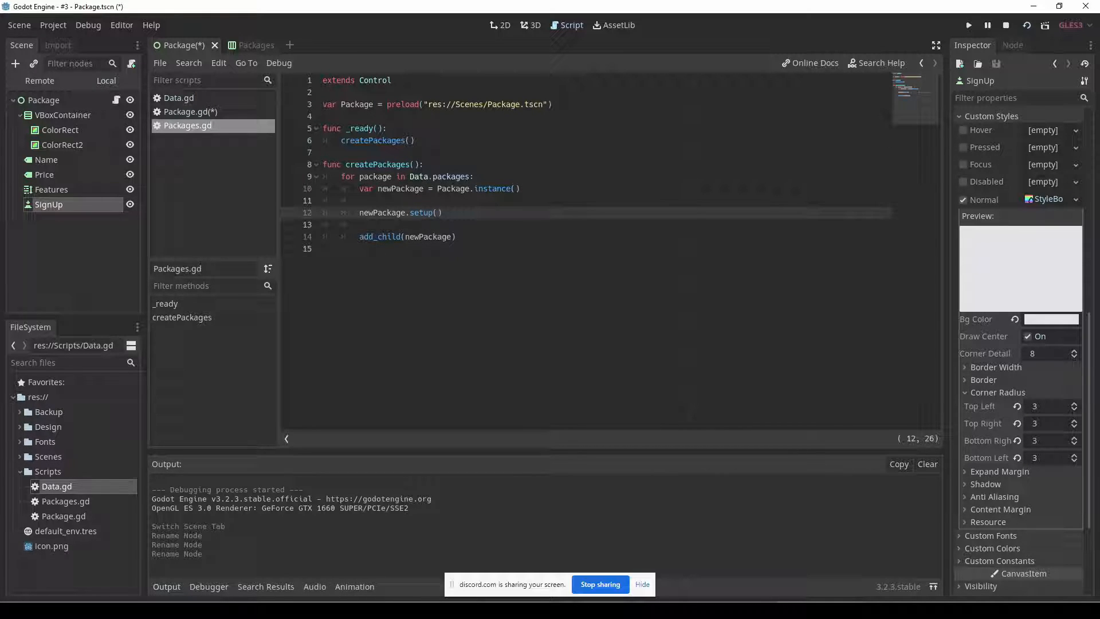
type("package")
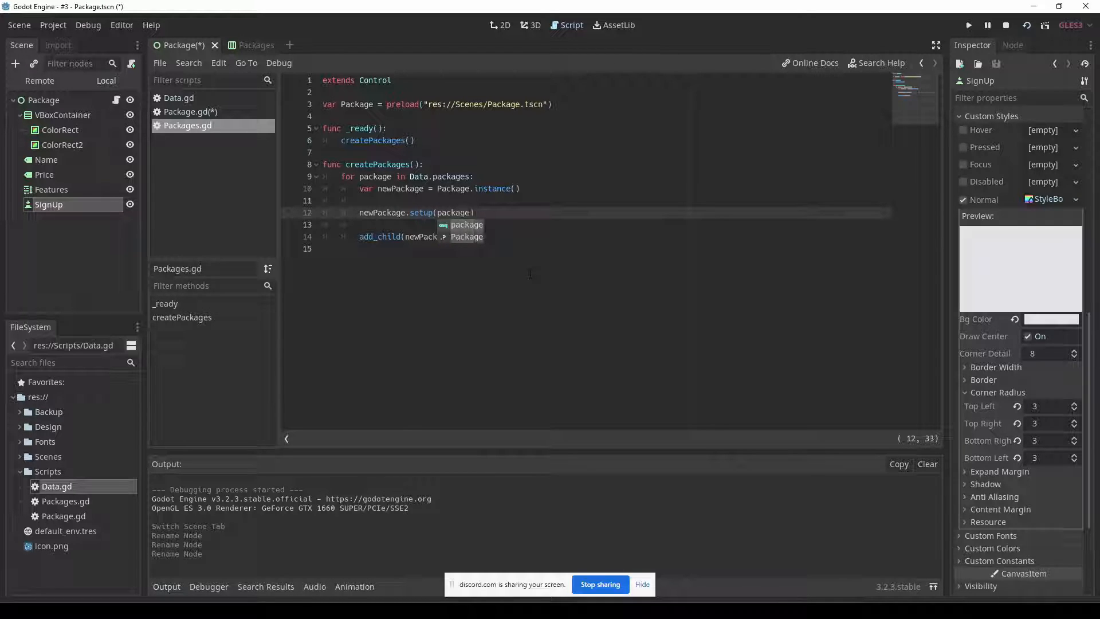
left_click_drag(409, 177, 471, 177)
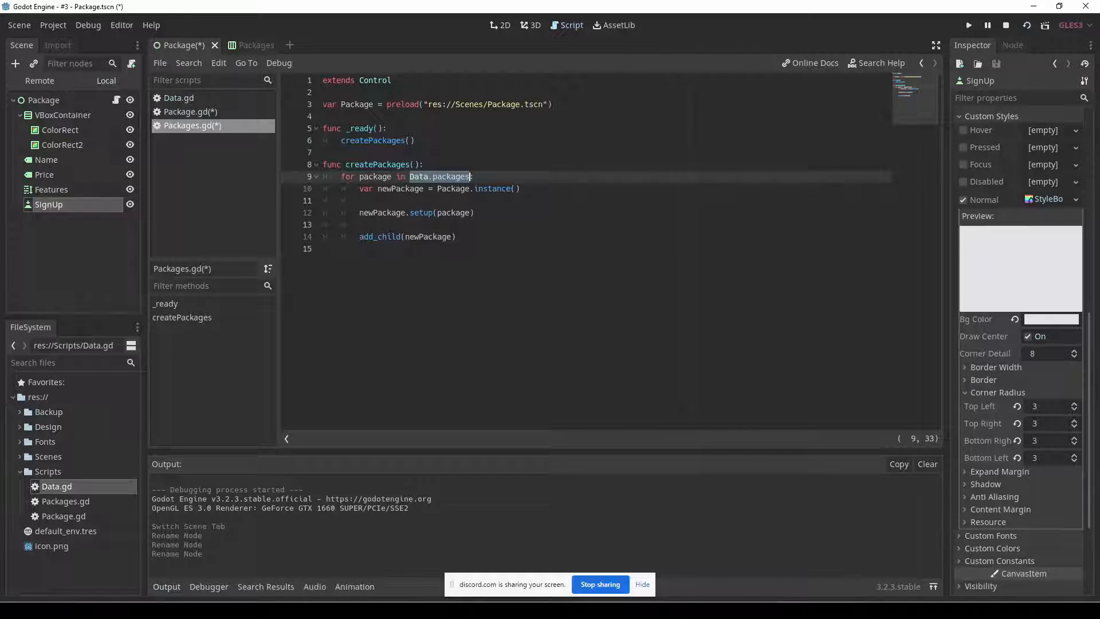
double_click(378, 177)
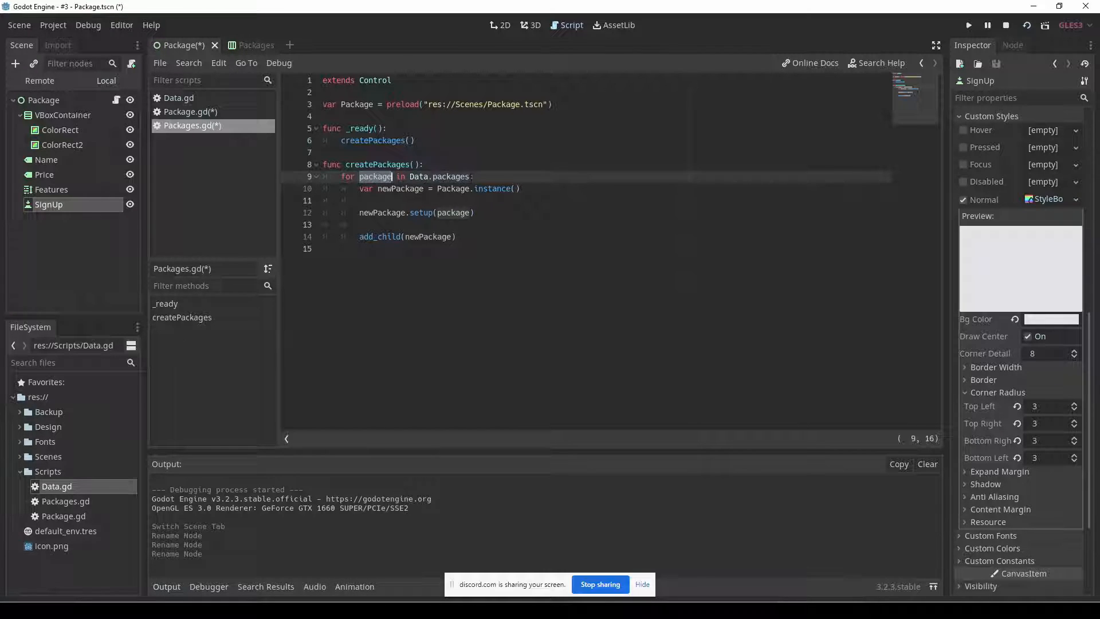
left_click(487, 214)
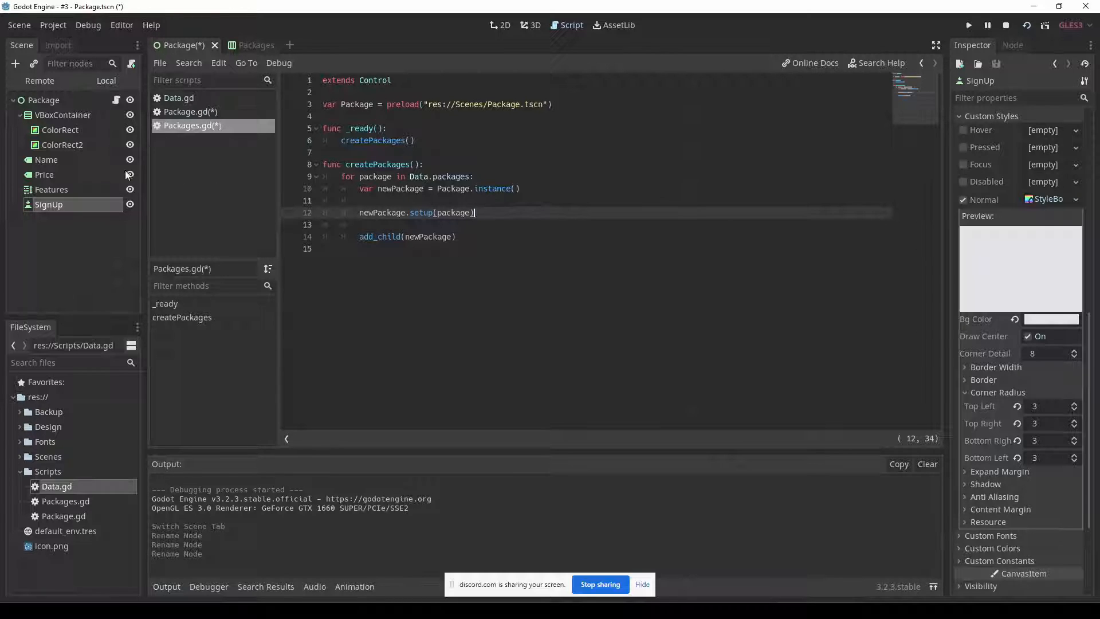
Check the Price label's text property, and wrap data.price in str() in Package.gd's setup() function.
left_click(44, 174)
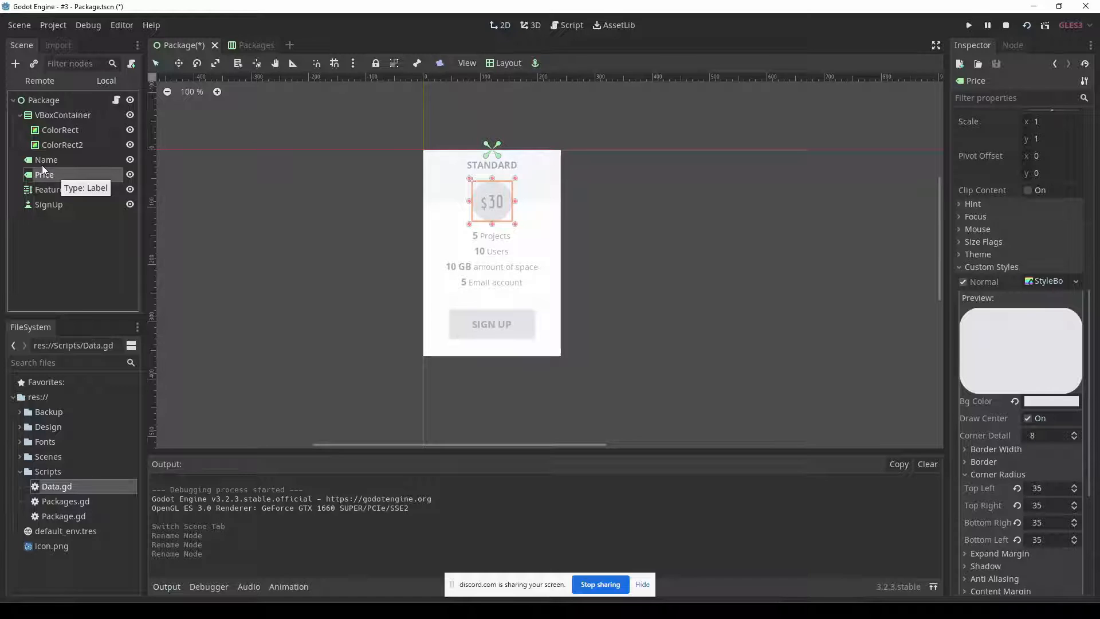
scroll(994, 154, "up", 8)
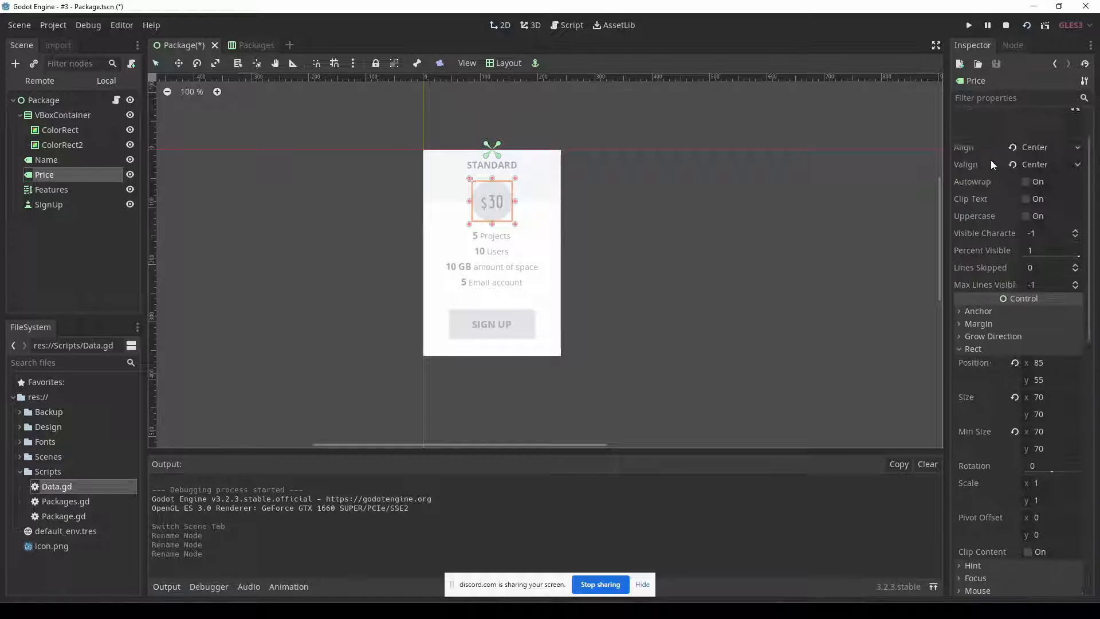
scroll(991, 159, "up", 2)
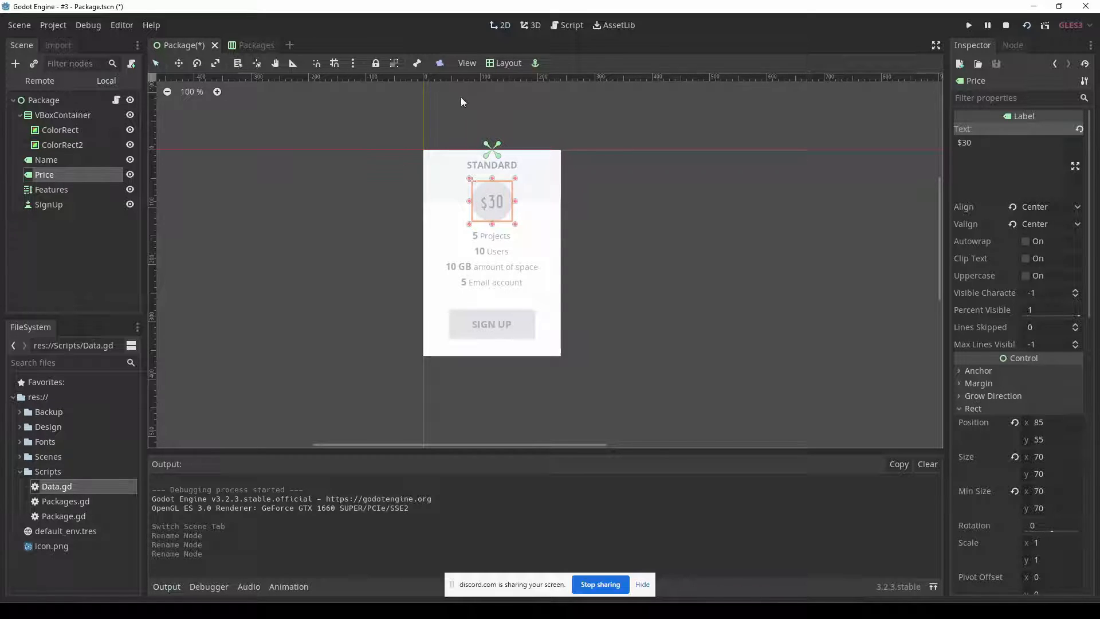
left_click(570, 26)
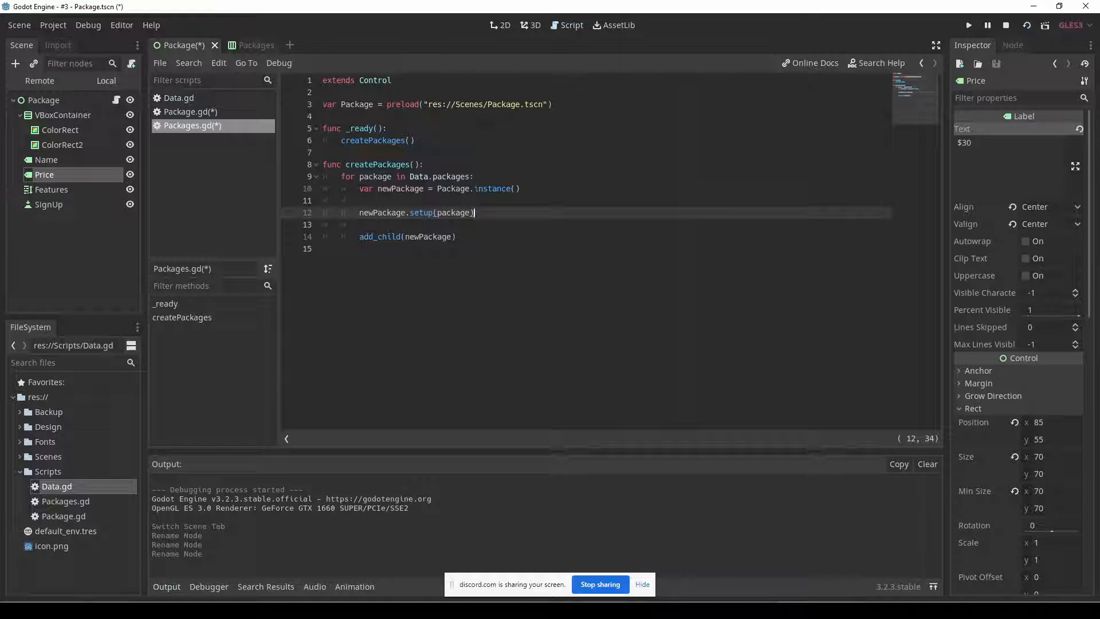
left_click(192, 111)
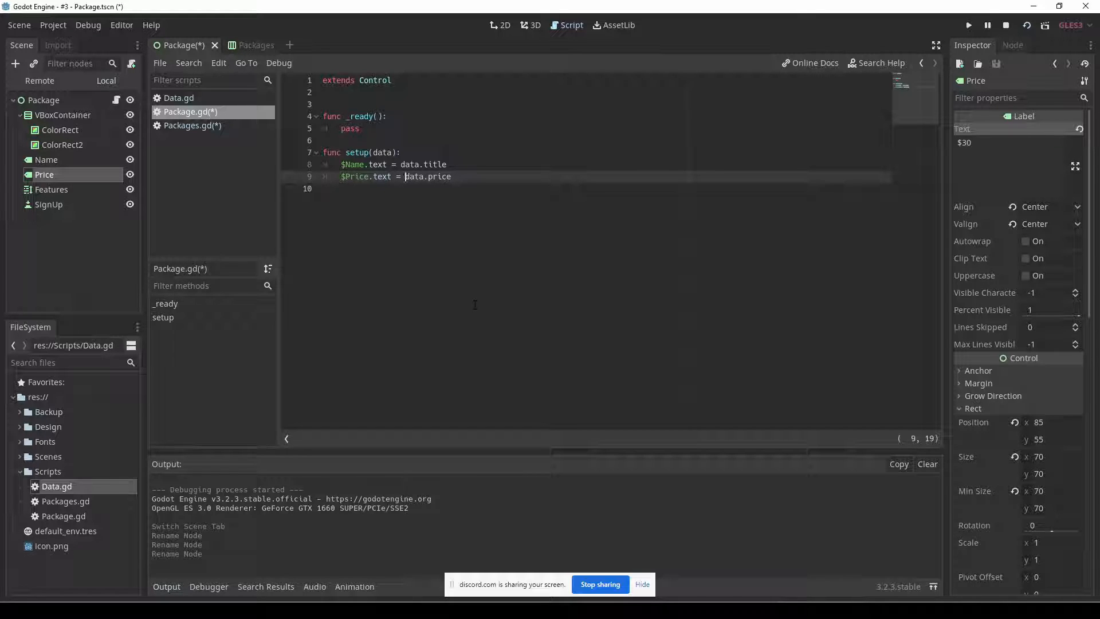
type("str")
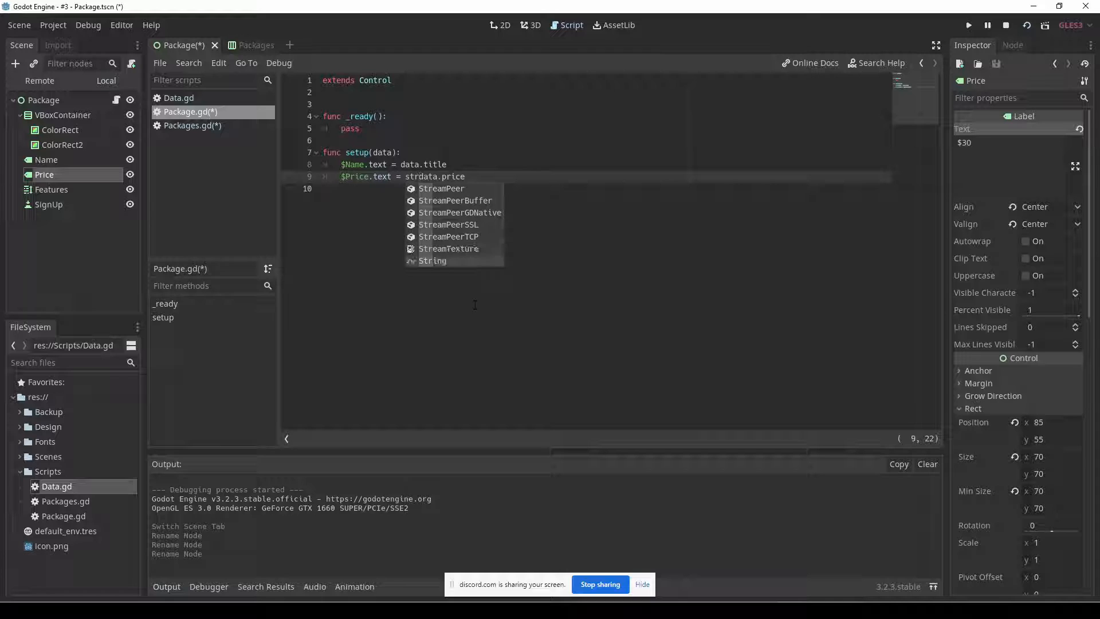
key("Escape")
type("(")
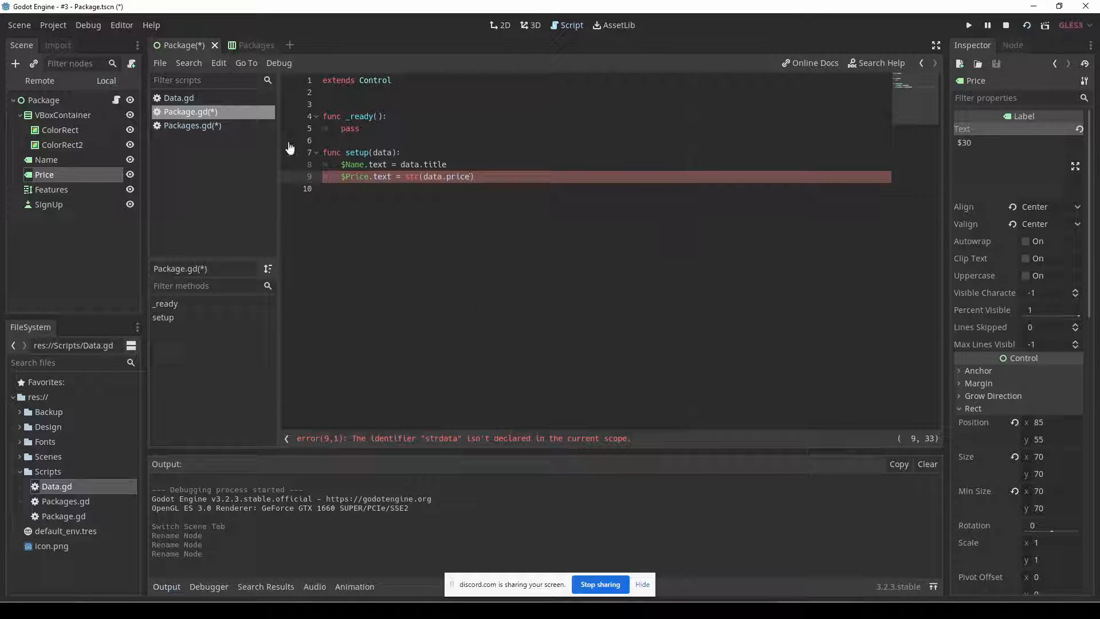
Set the project's main scene to Packages.tscn from the Scenes folder, and run the project.
left_click(57, 25)
left_click(62, 36)
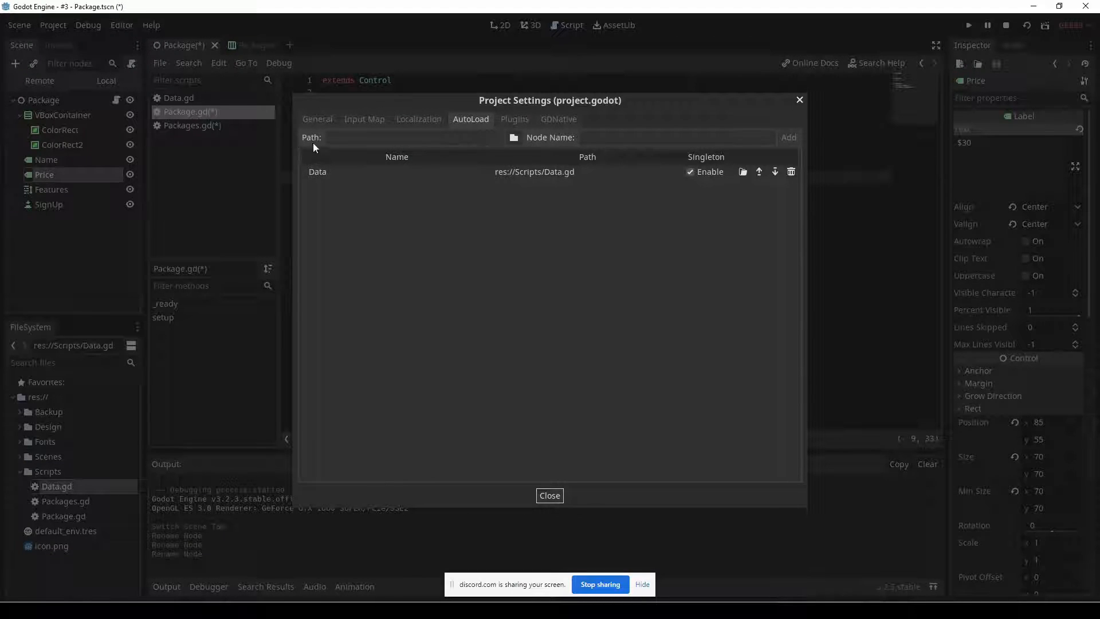
left_click(311, 121)
left_click(364, 188)
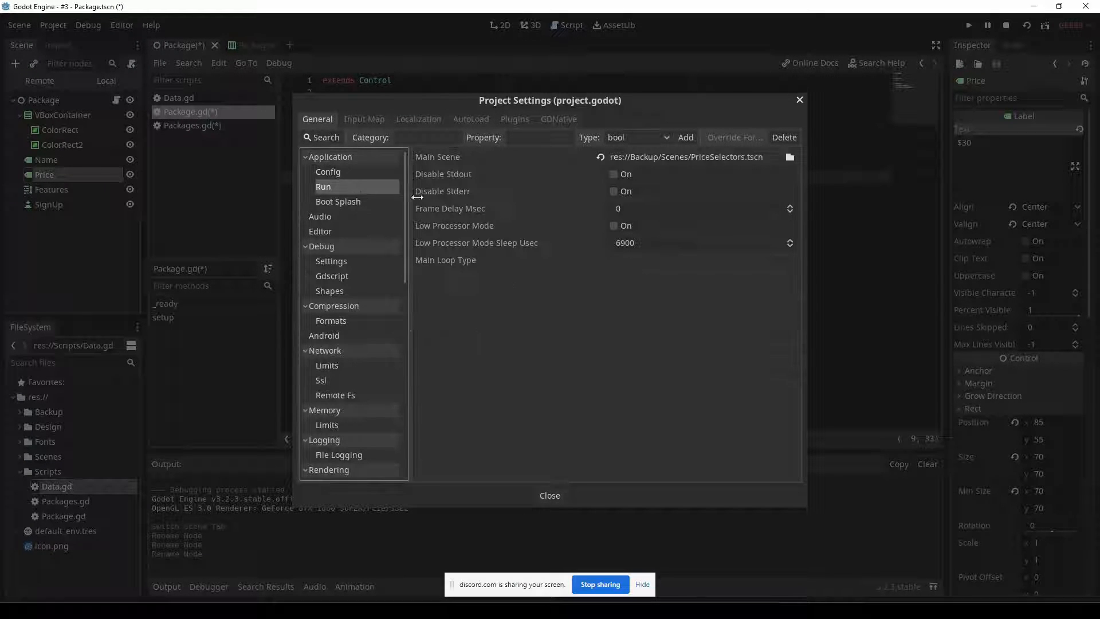
left_click(789, 158)
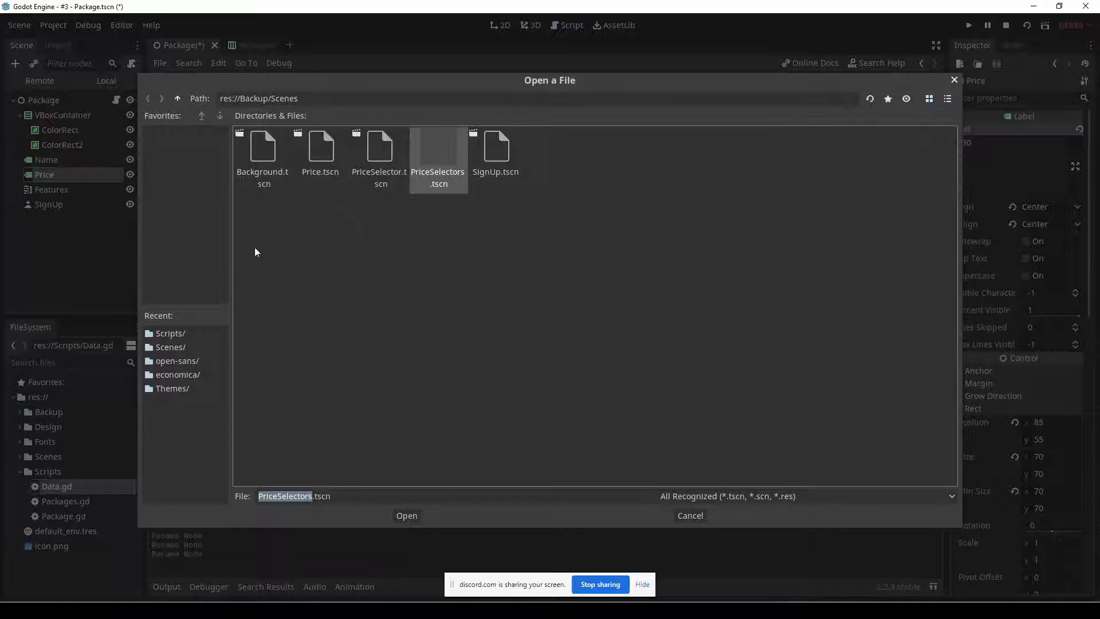
left_click(171, 348)
double_click(321, 151)
left_click(550, 562)
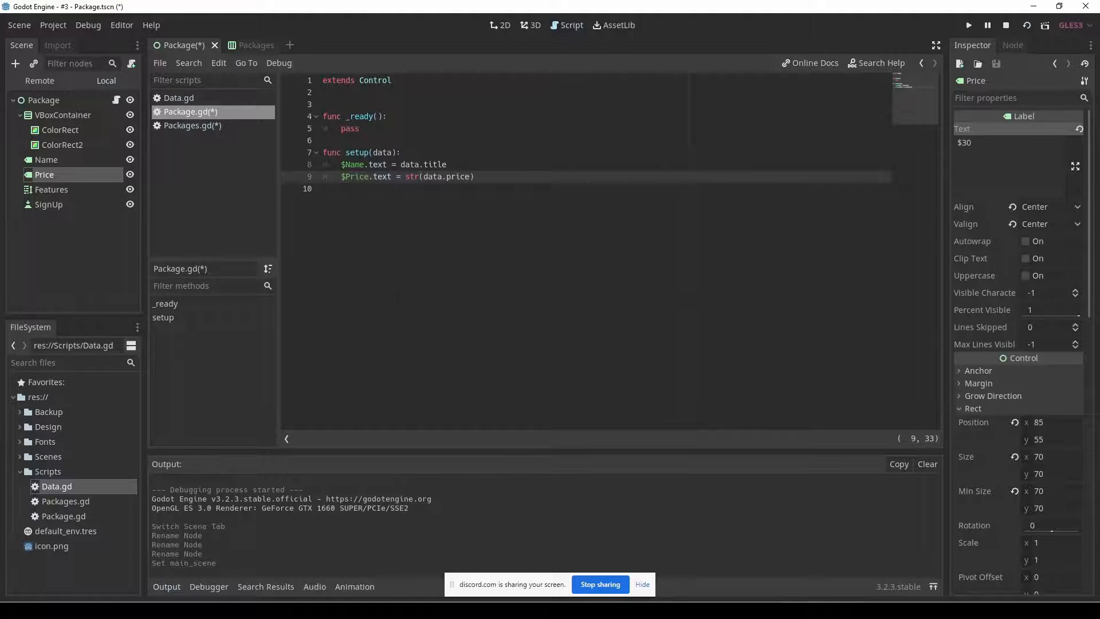
key("F5")
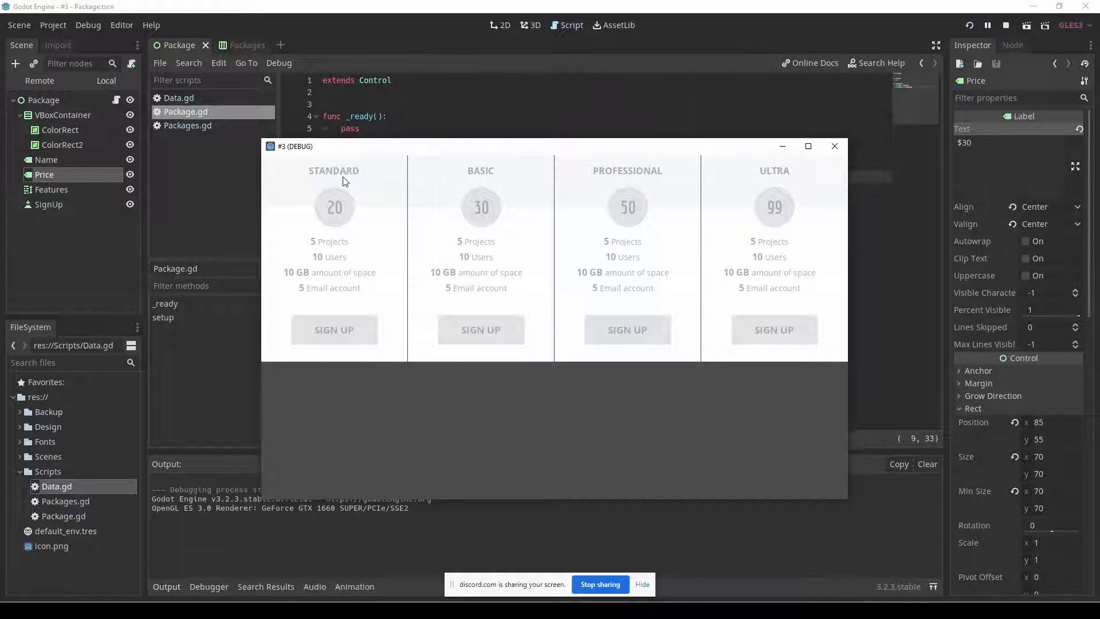
left_click(412, 131)
Prefix the price text with "$"+ before str(data.price), save the script and run the project again.
left_click(420, 176)
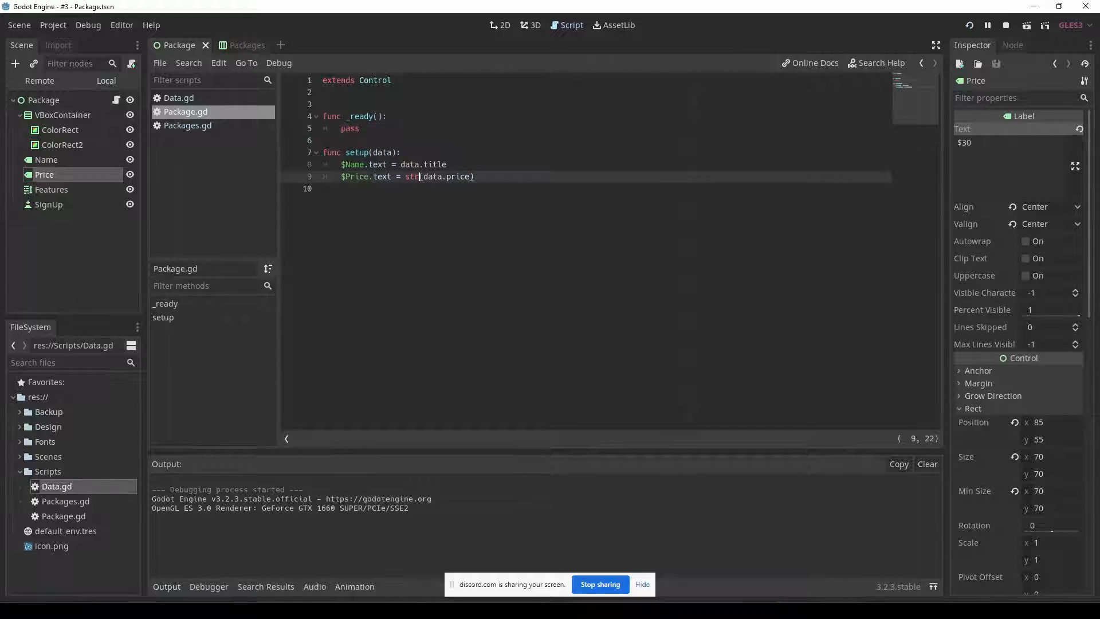
key("Left")
key("Left")
key("Left")
type("\"$\"+")
key("Left")
key("ctrl+s")
key("F5")
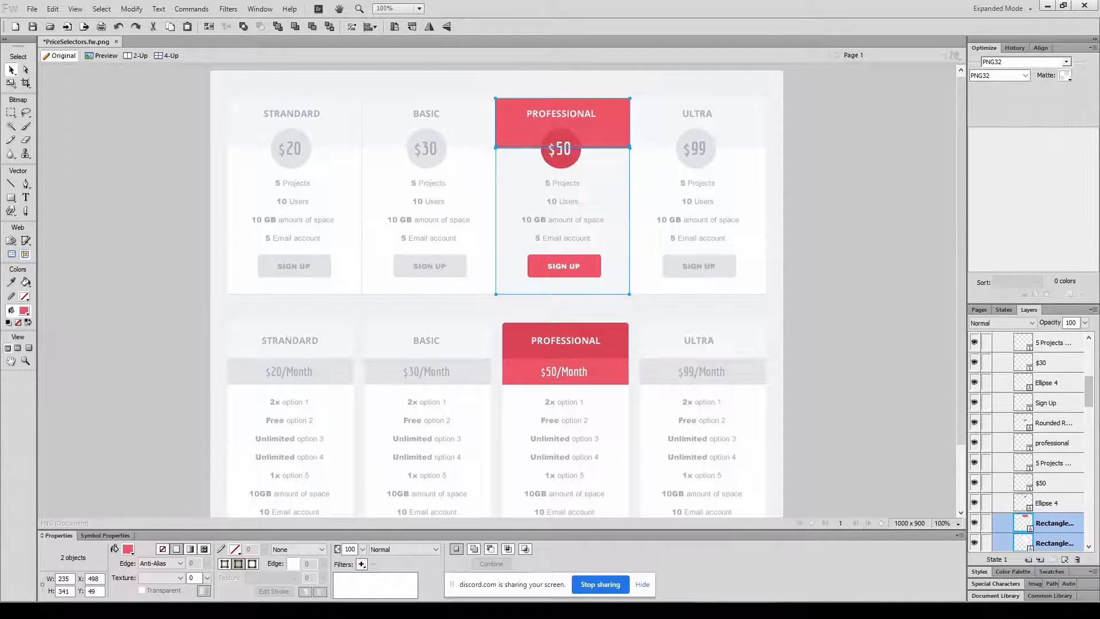
Compare the running pricing table with the Fireworks design, close the debug window and return to the Godot script editor.
left_click(828, 360)
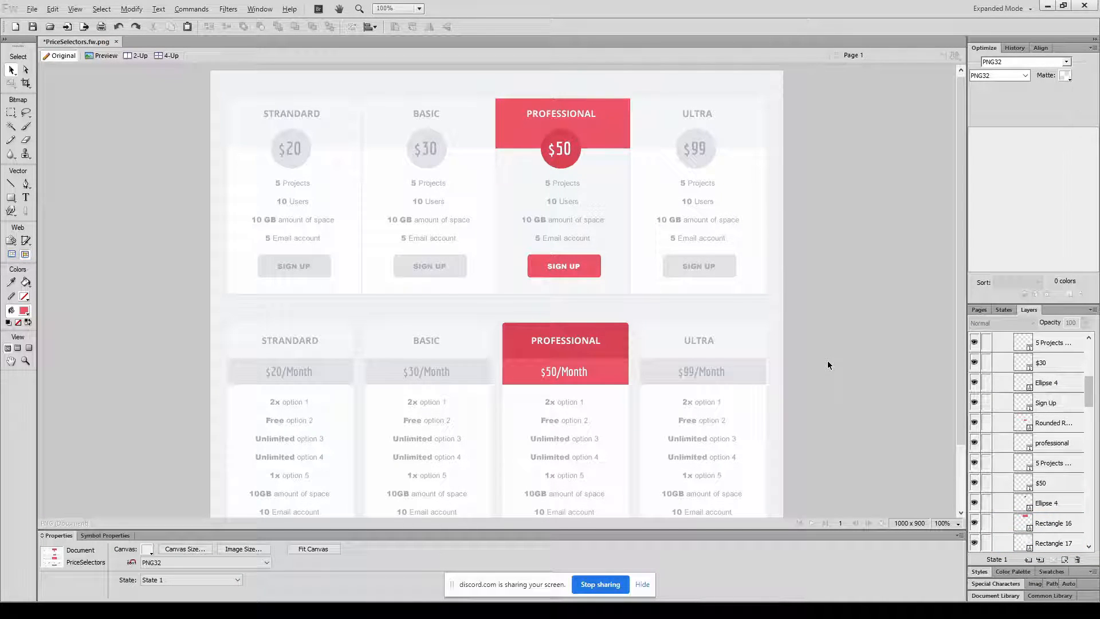
key("alt+Tab")
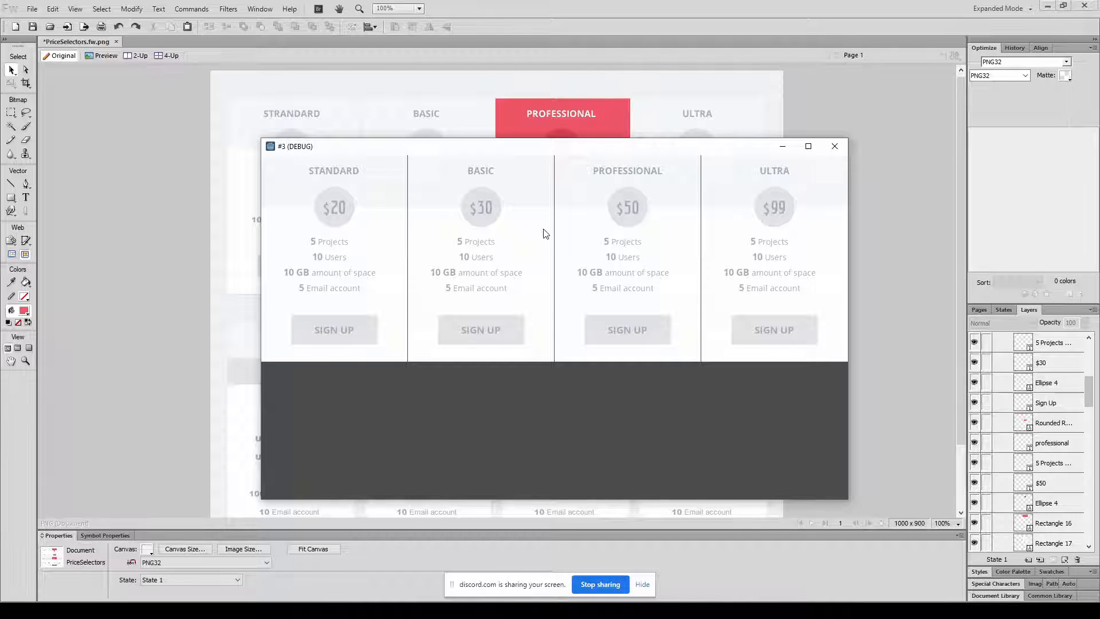
left_click_drag(566, 156, 945, 106)
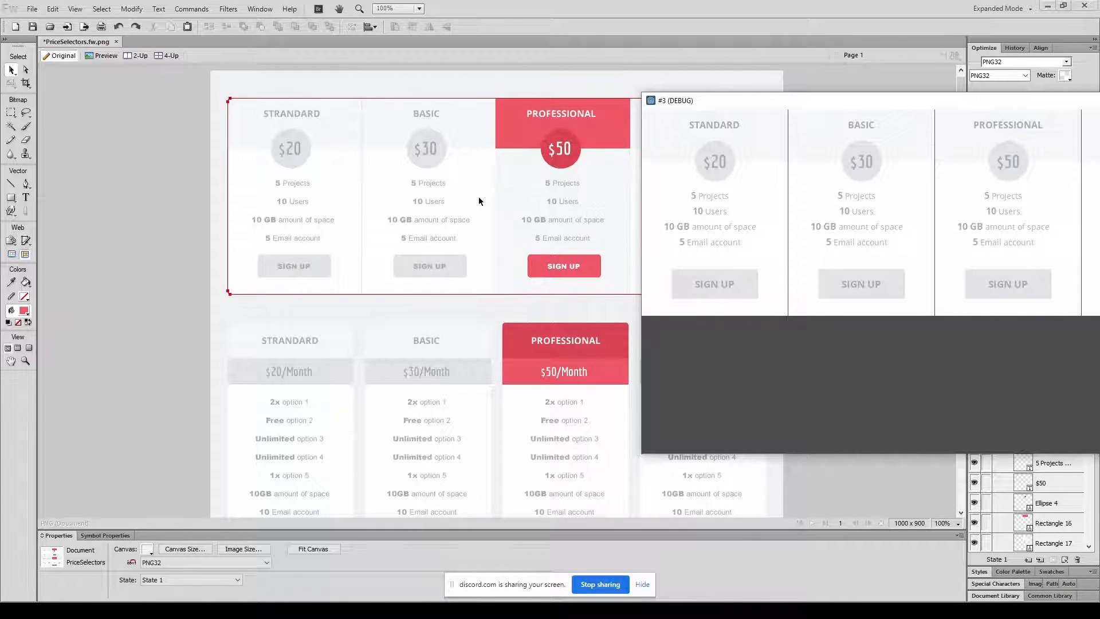
double_click(651, 100)
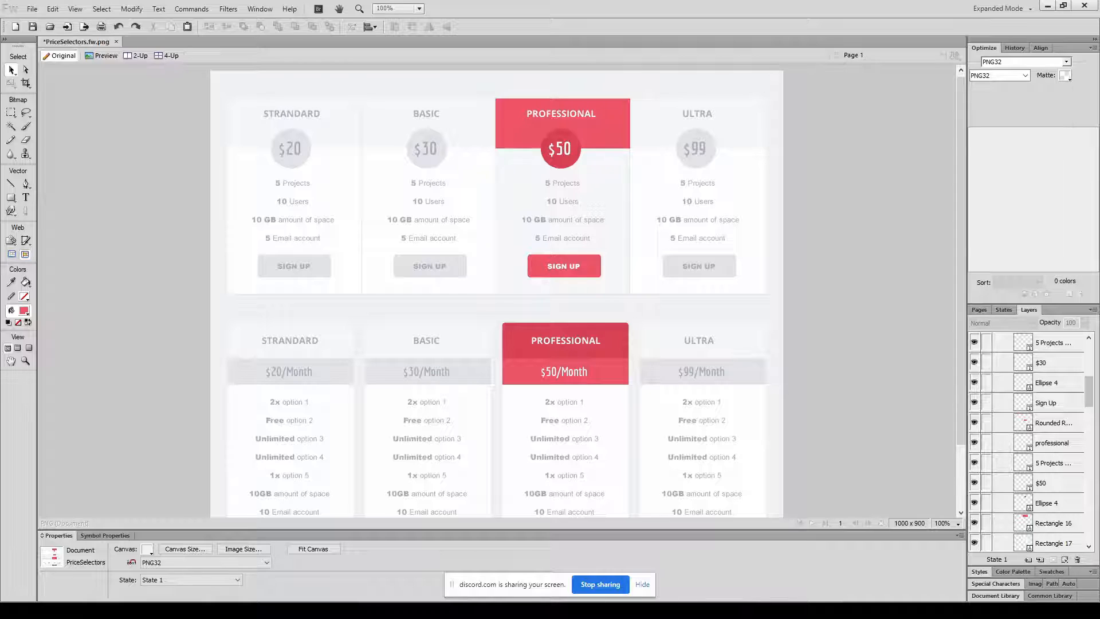
left_click(848, 609)
left_click(445, 260)
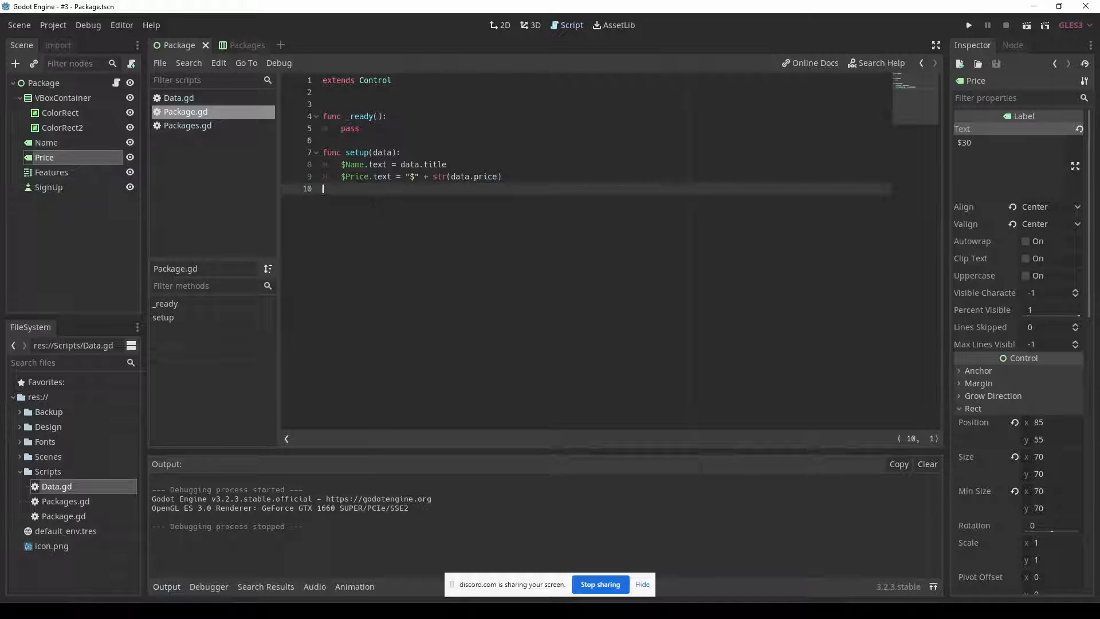
Inspect the SignUp button's Normal custom style and Font Color, comparing them with the highlighted button in the Fireworks design.
left_click(53, 189)
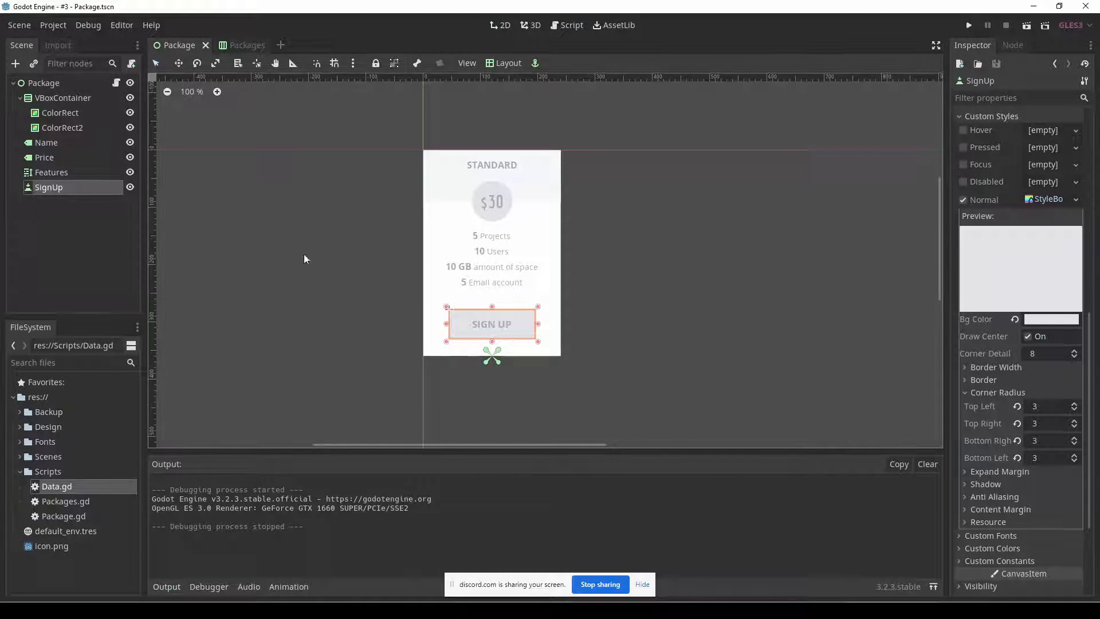
left_click(1010, 392)
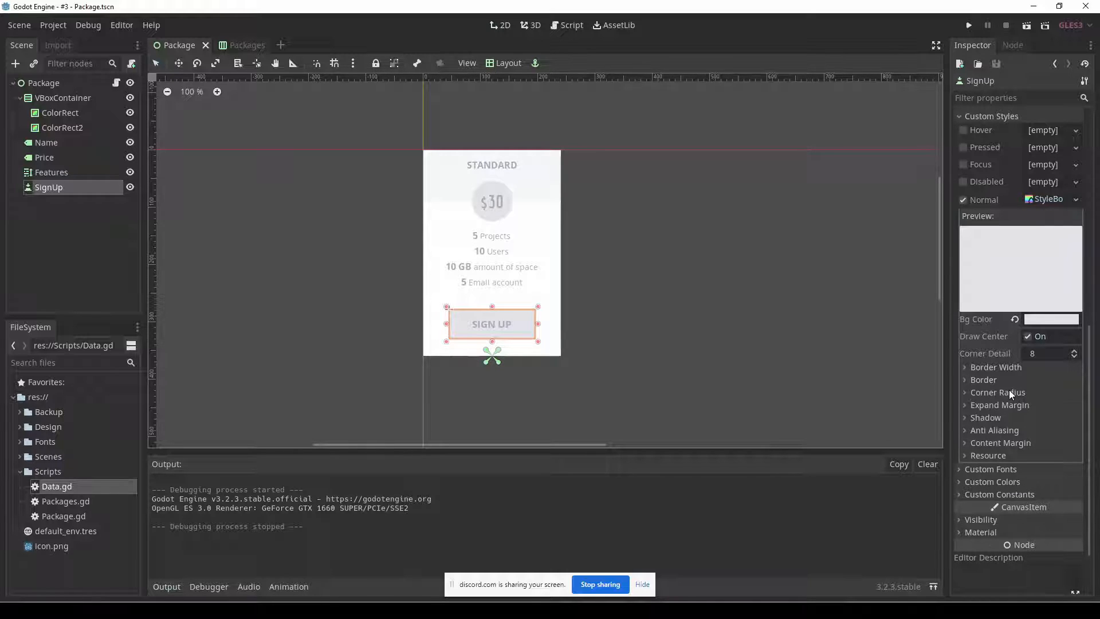
left_click(1050, 200)
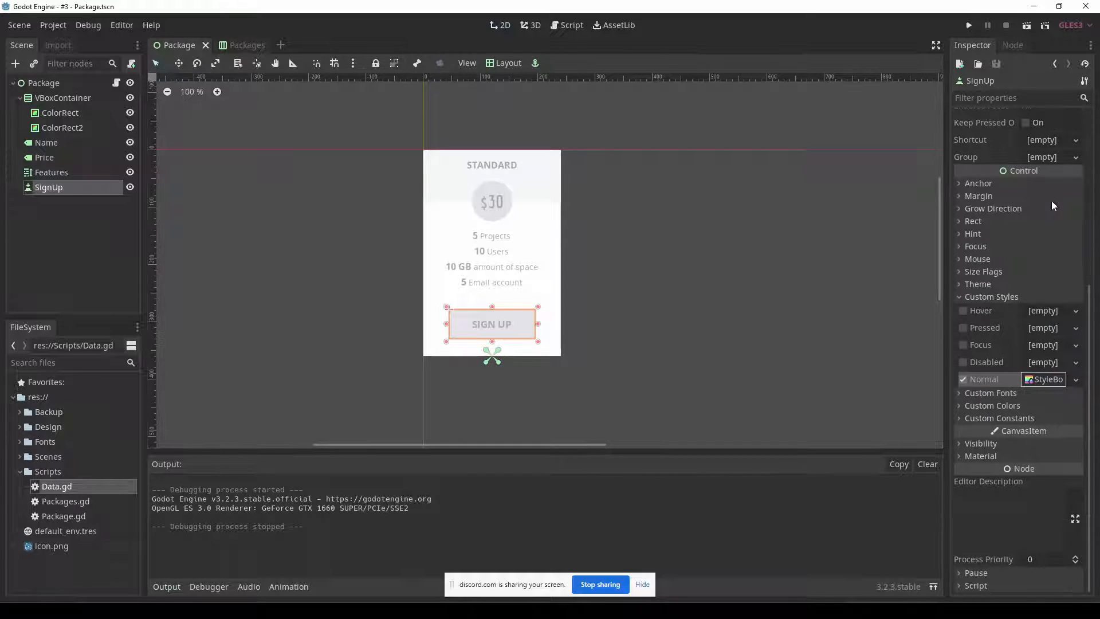
left_click(1026, 295)
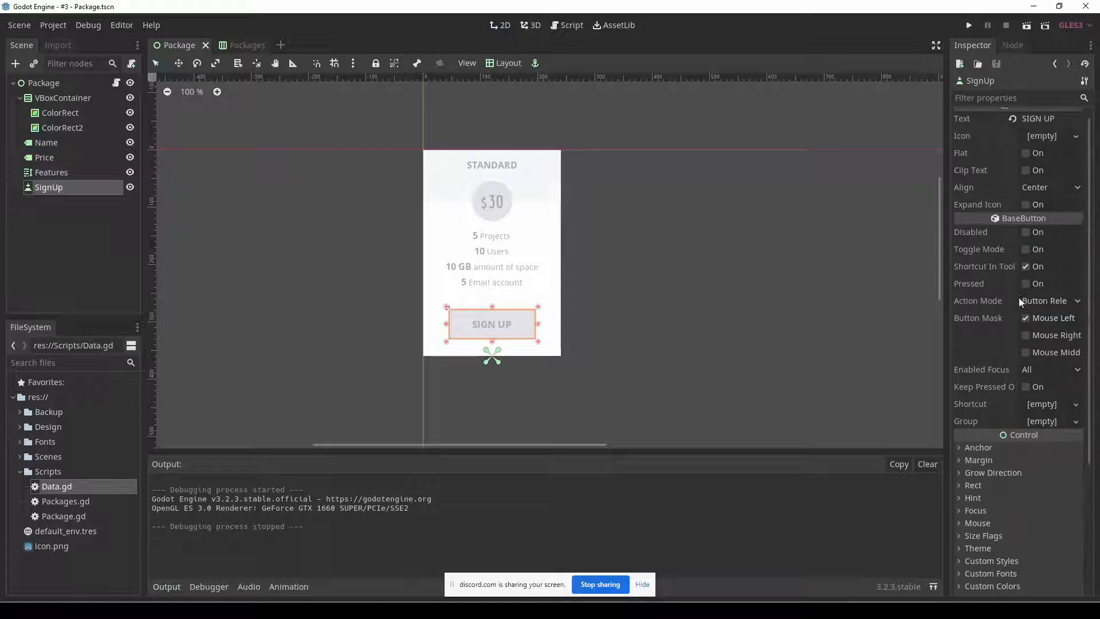
left_click(1030, 405)
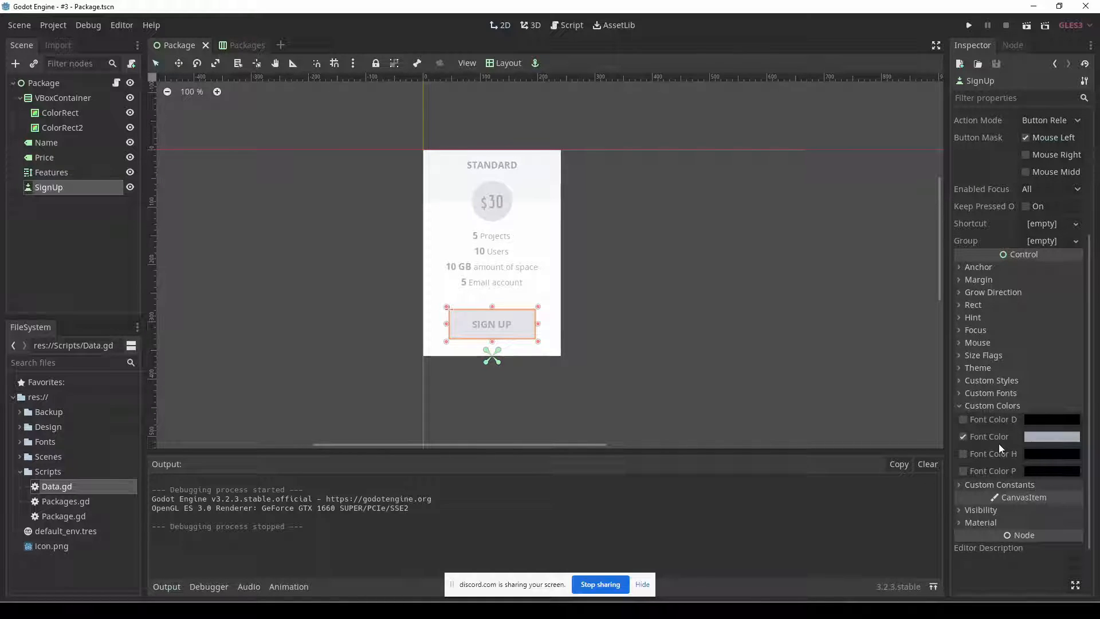
mouse_move(1044, 438)
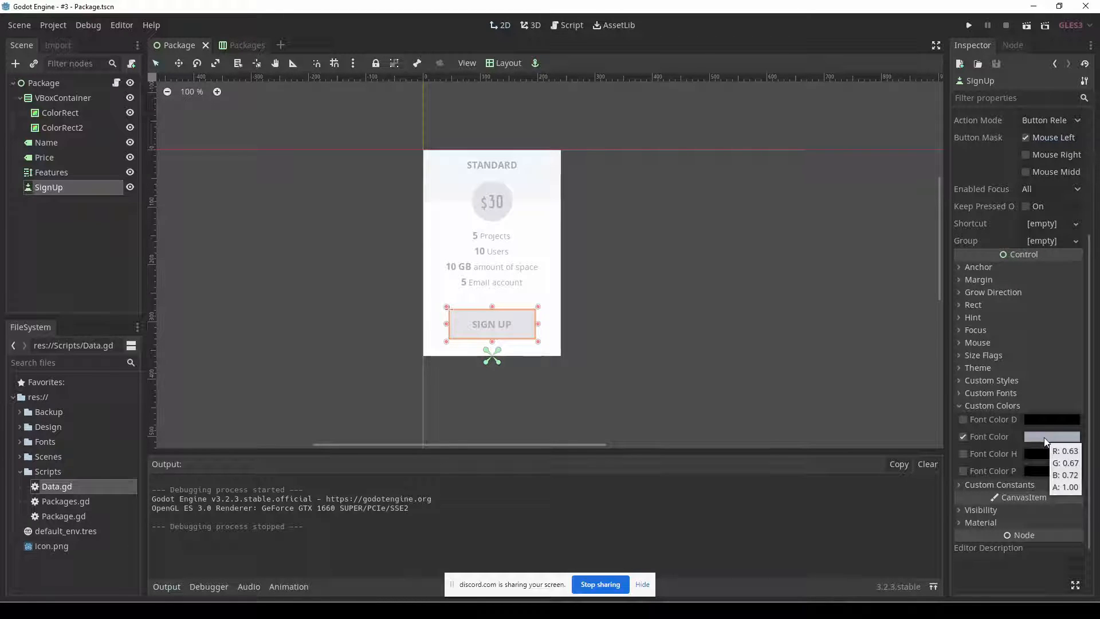
left_click(773, 609)
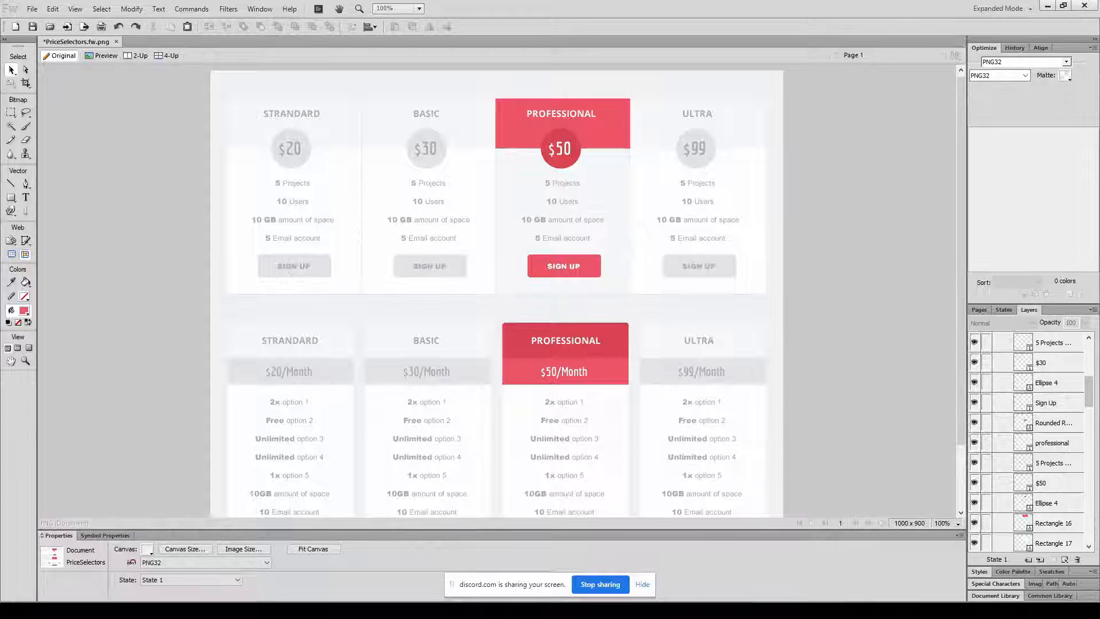
left_click(773, 609)
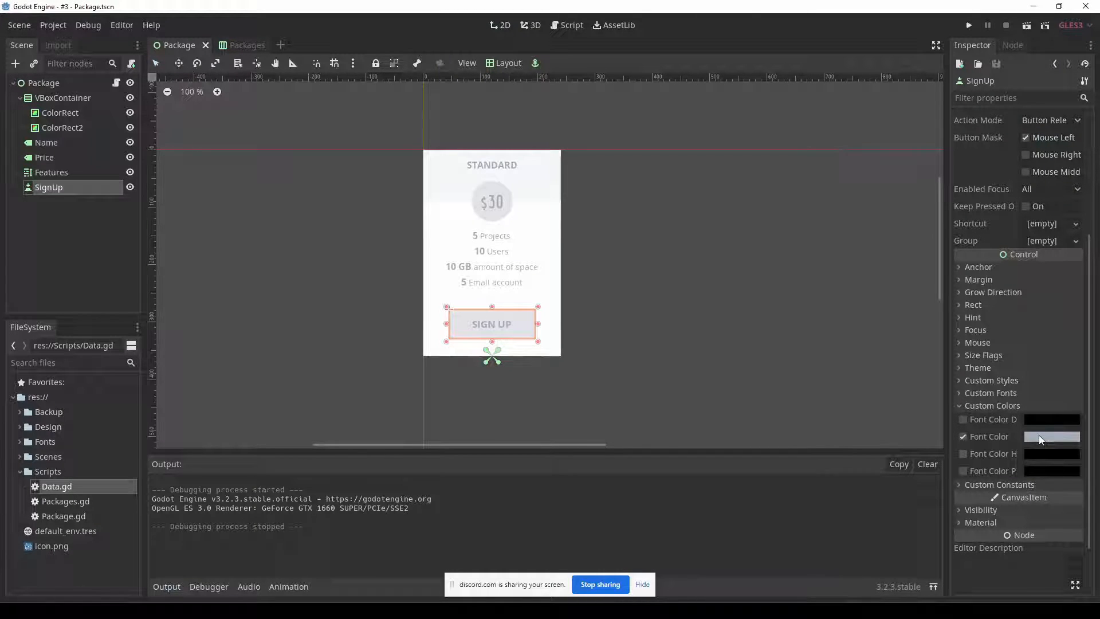
mouse_move(1041, 438)
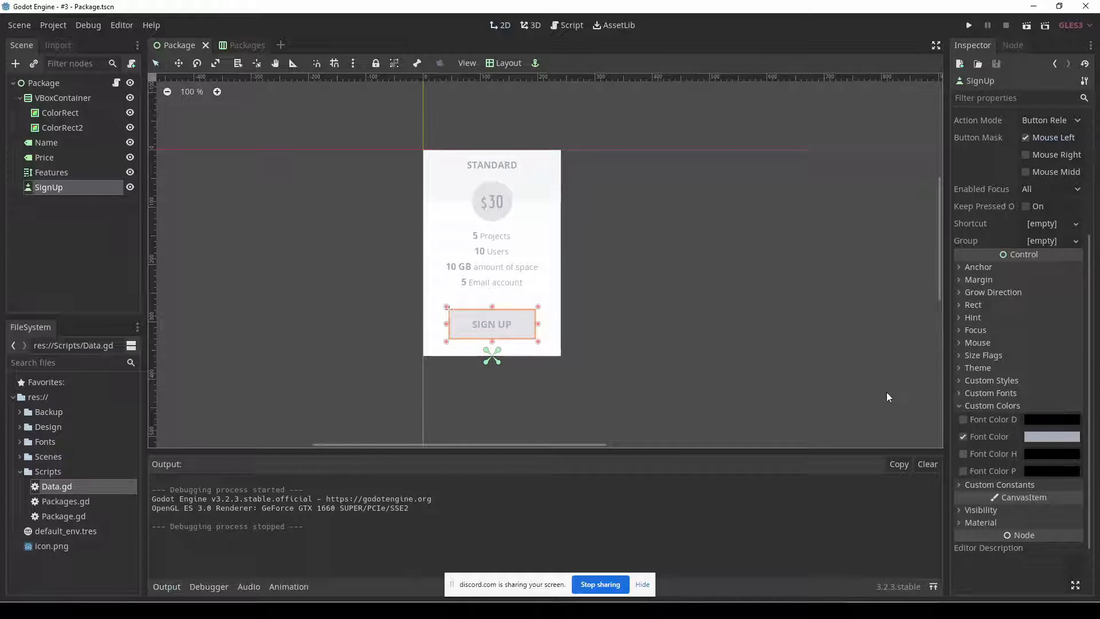
Save the SignUp button's Normal style box as the resource SignUp.tres.
left_click(1024, 382)
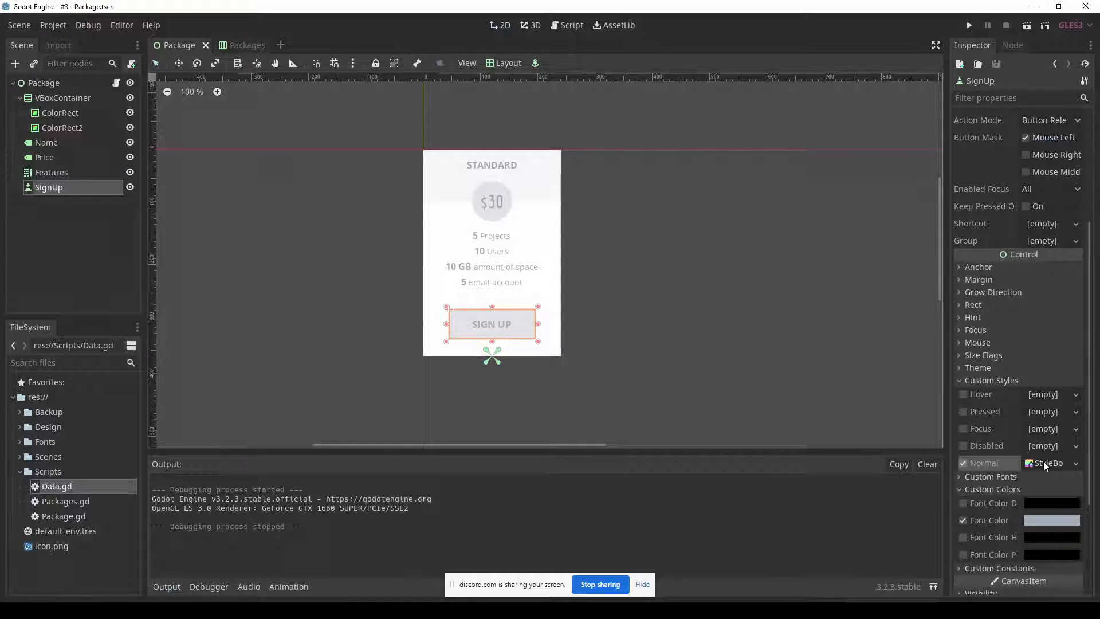
left_click(1075, 464)
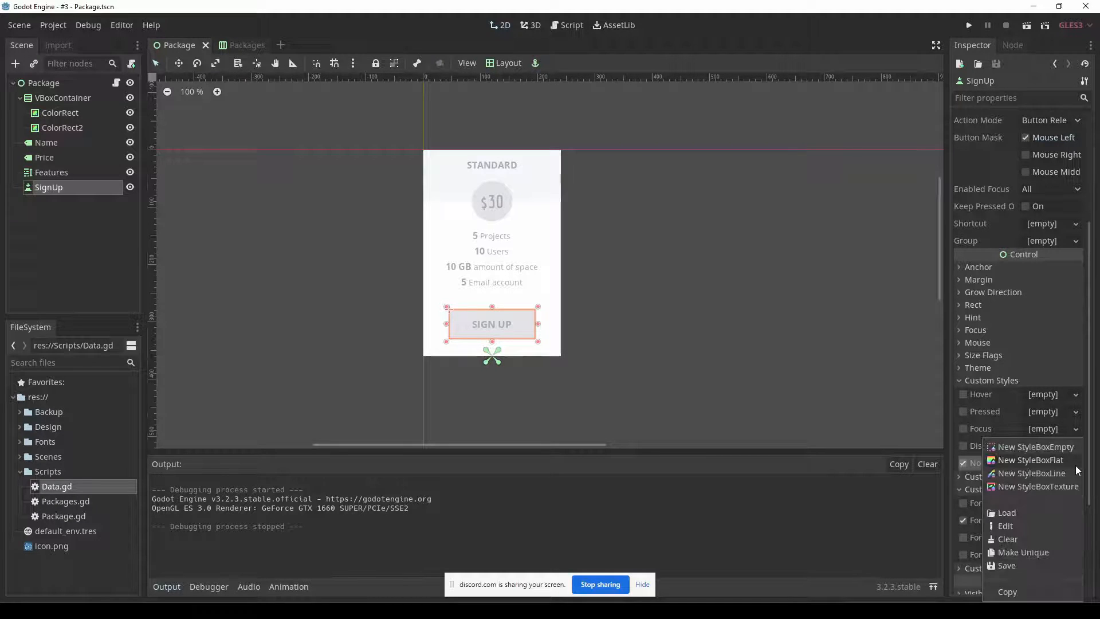
left_click(1007, 565)
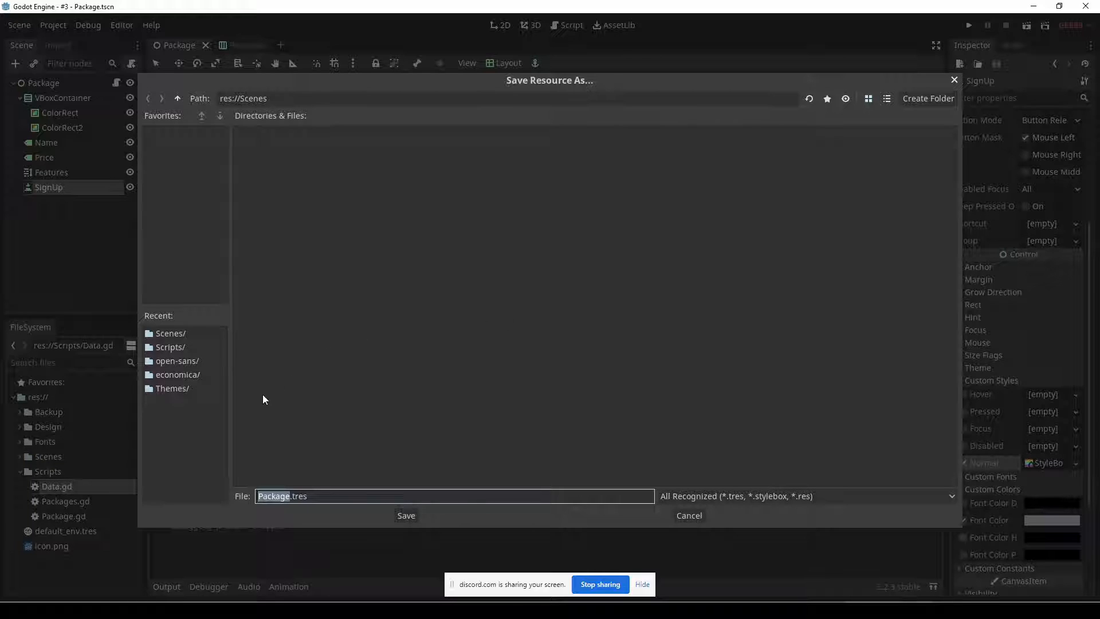
left_click(179, 390)
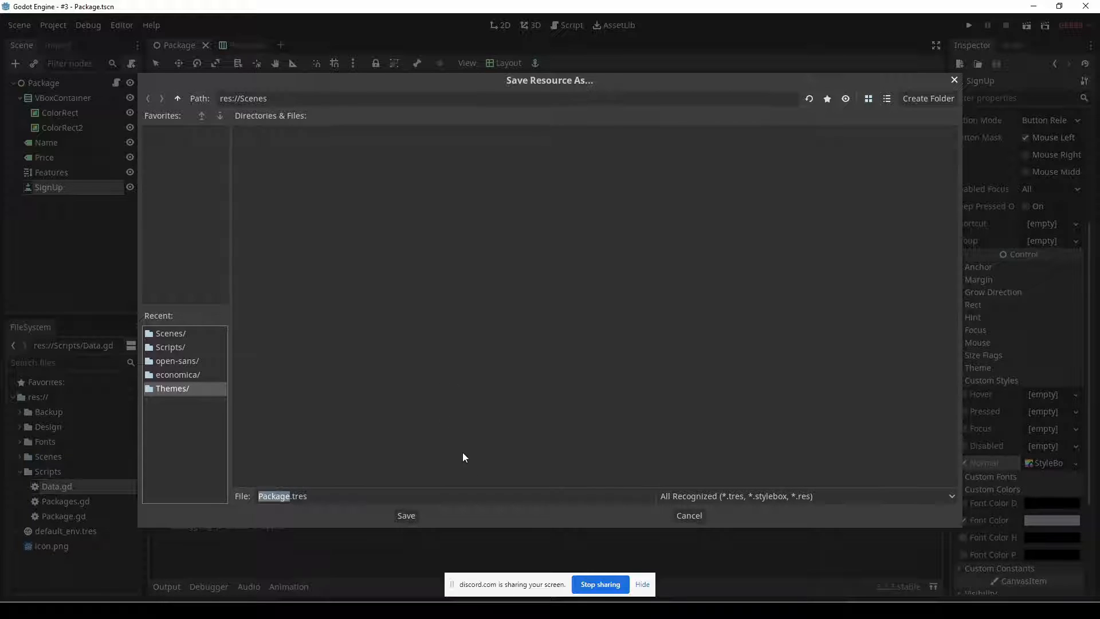
key("Tab")
key("Tab")
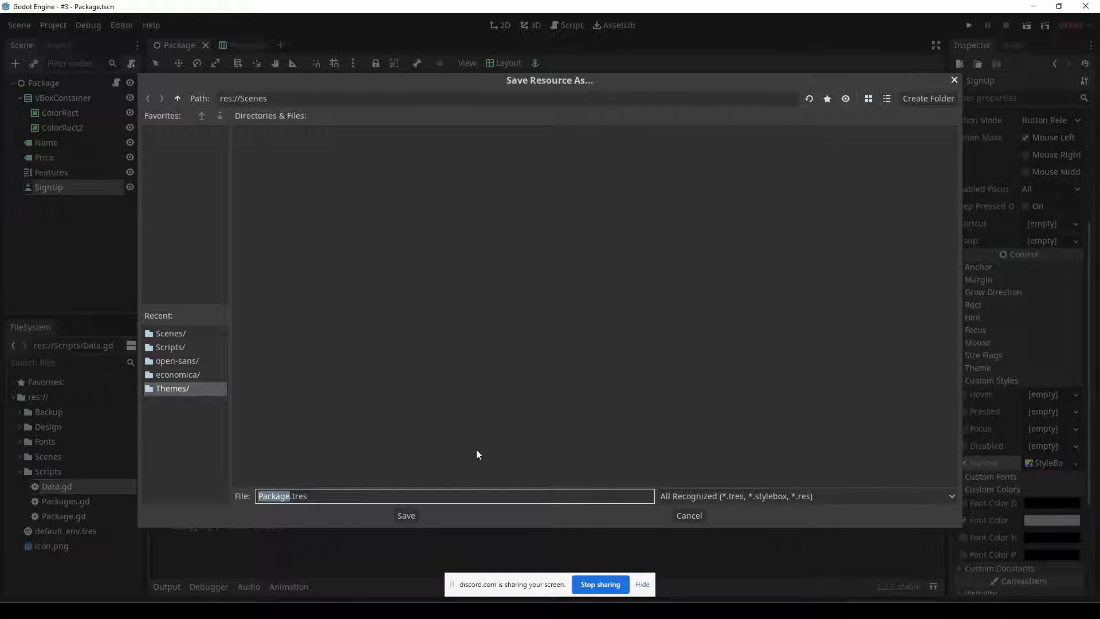
type("SignUp")
left_click(408, 516)
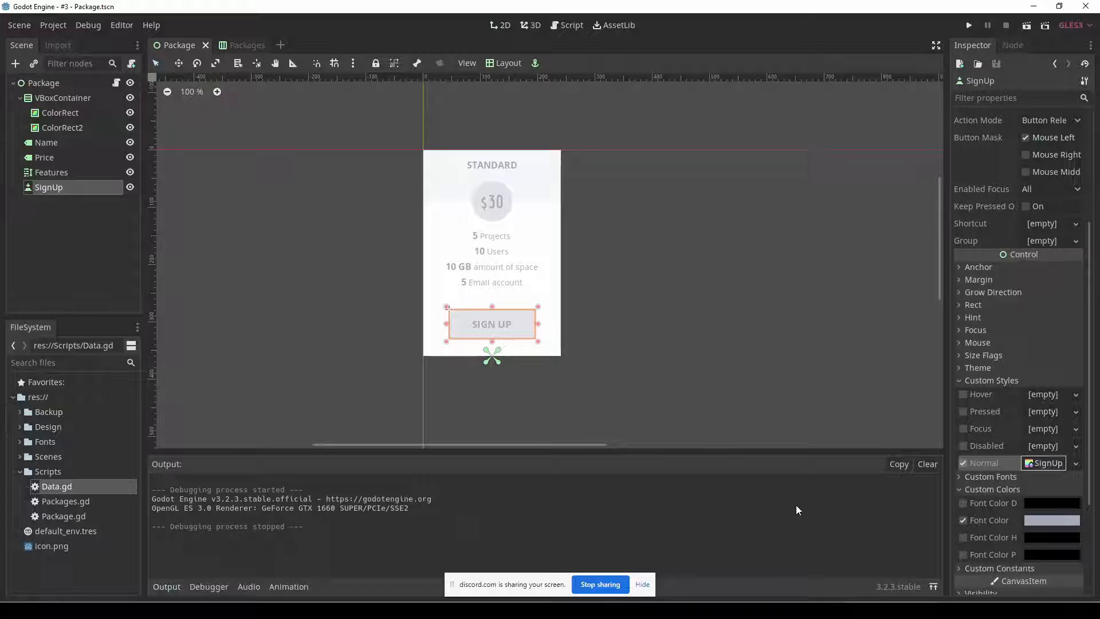
scroll(1053, 508, "down", 3)
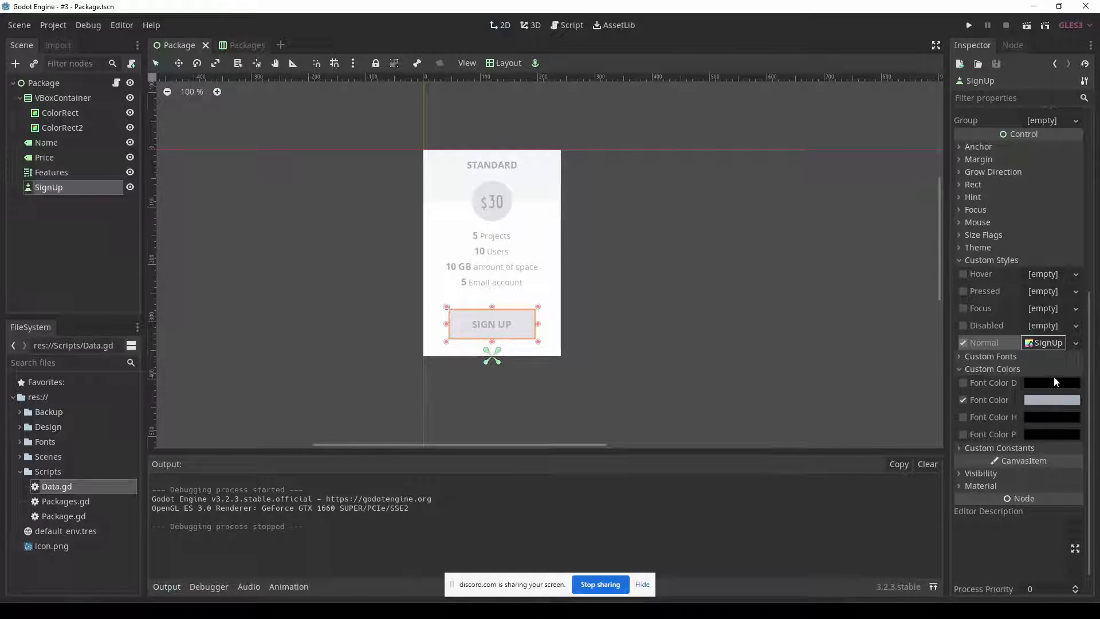
left_click(1076, 343)
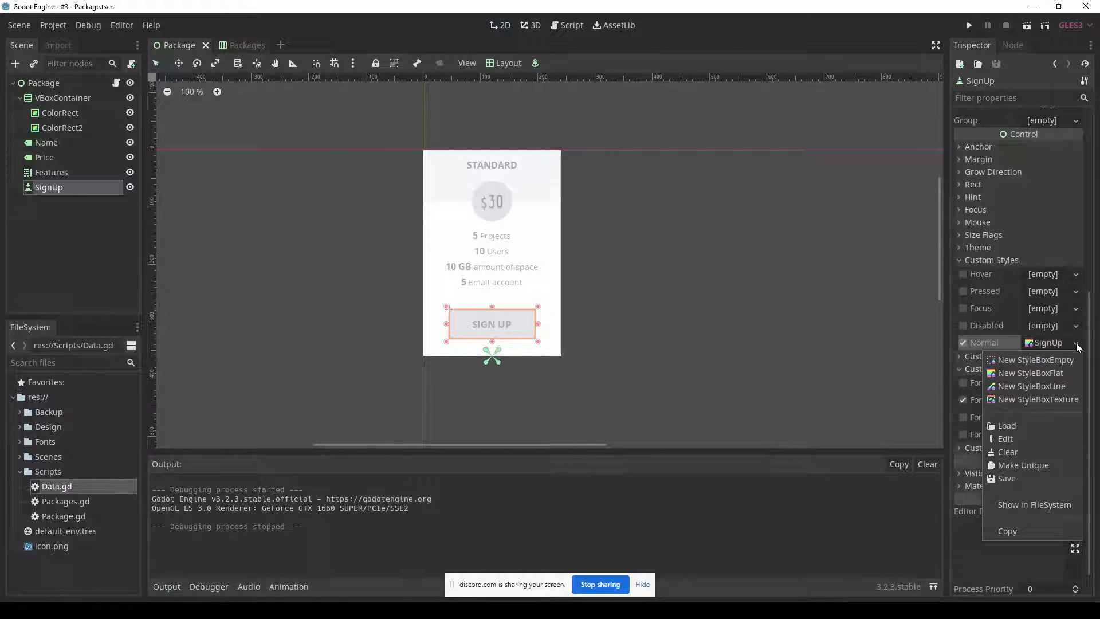
left_click(1062, 343)
left_click(1053, 345)
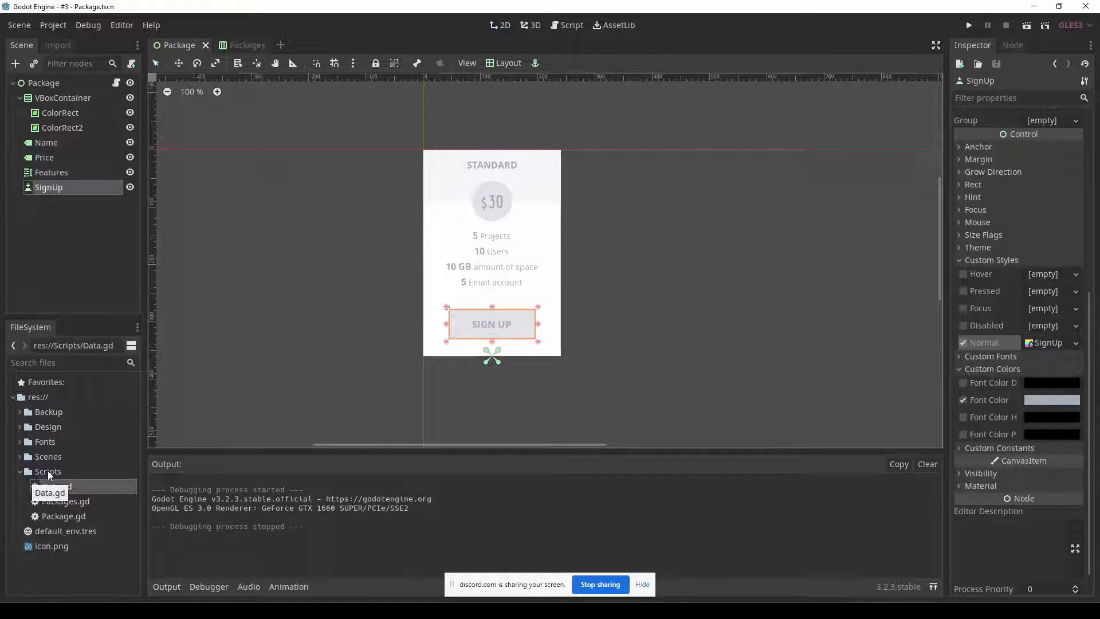
Create a folder named Themes in the project root res://.
left_click(19, 456)
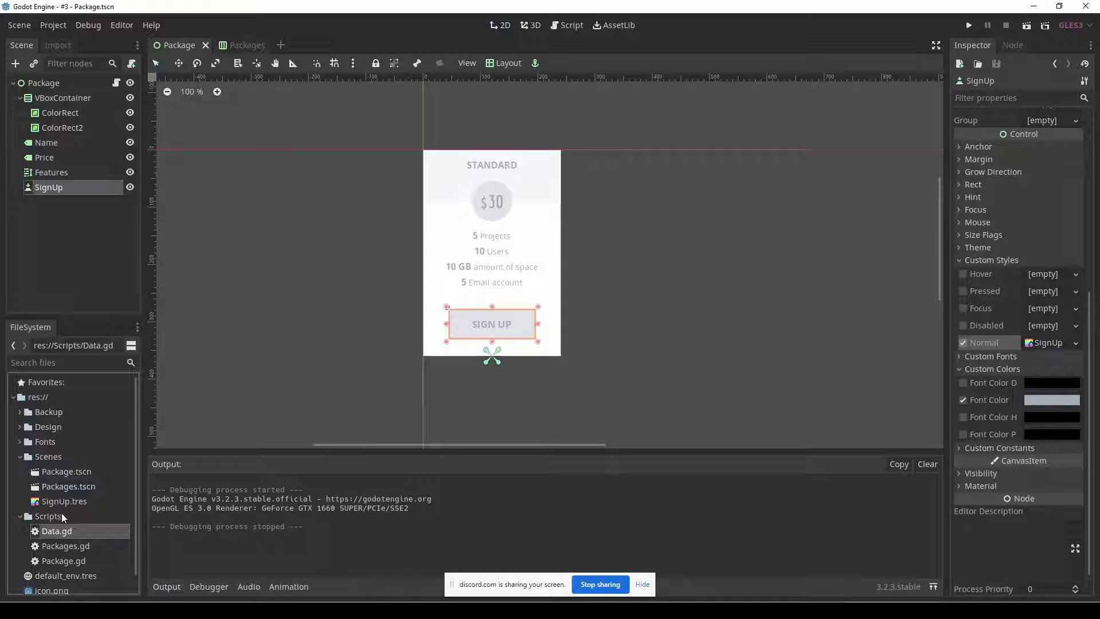
scroll(67, 508, "down", 1)
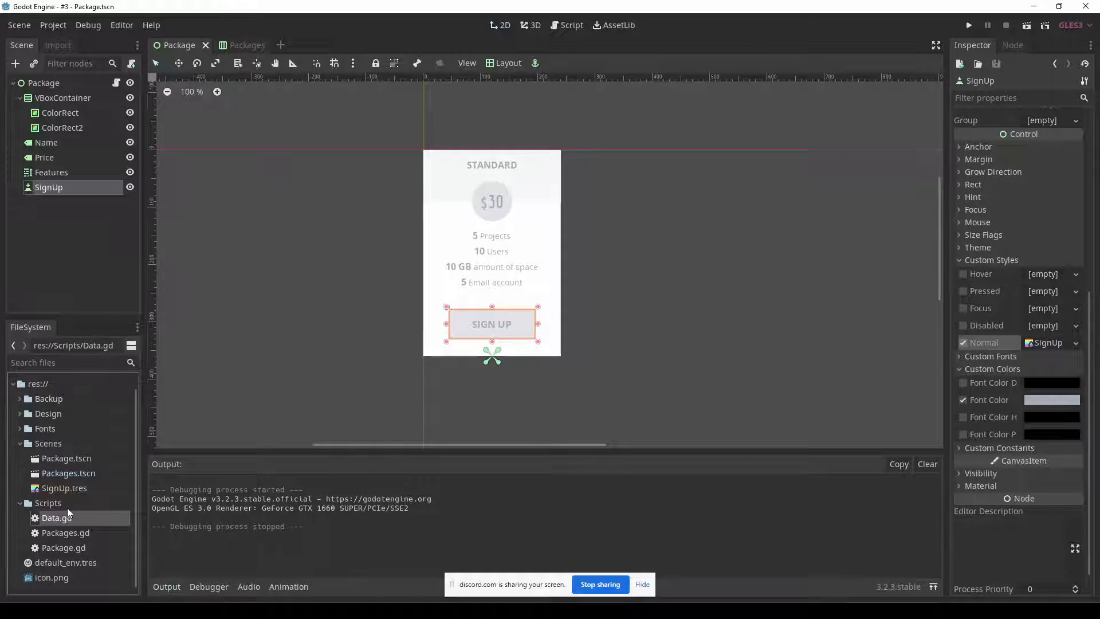
right_click(41, 387)
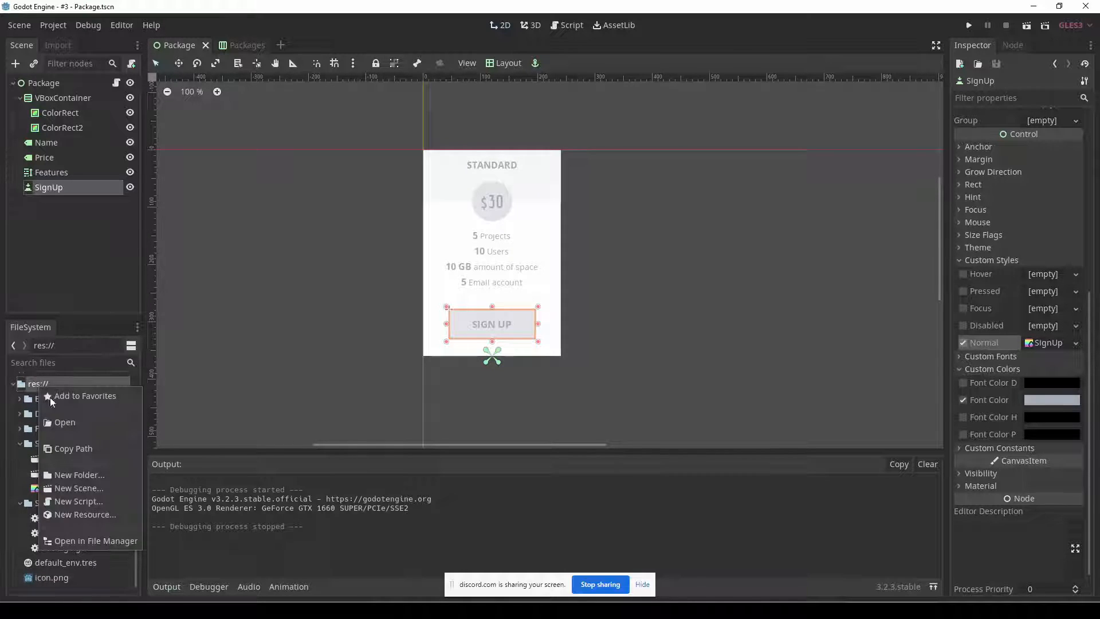
left_click(86, 475)
type("Themes")
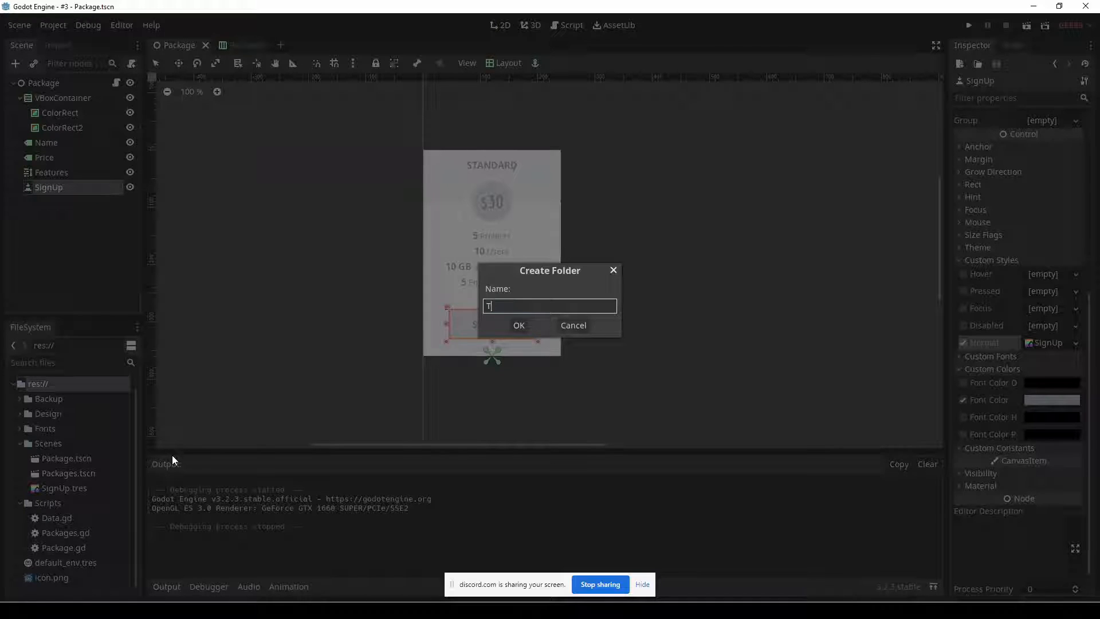
key("Return")
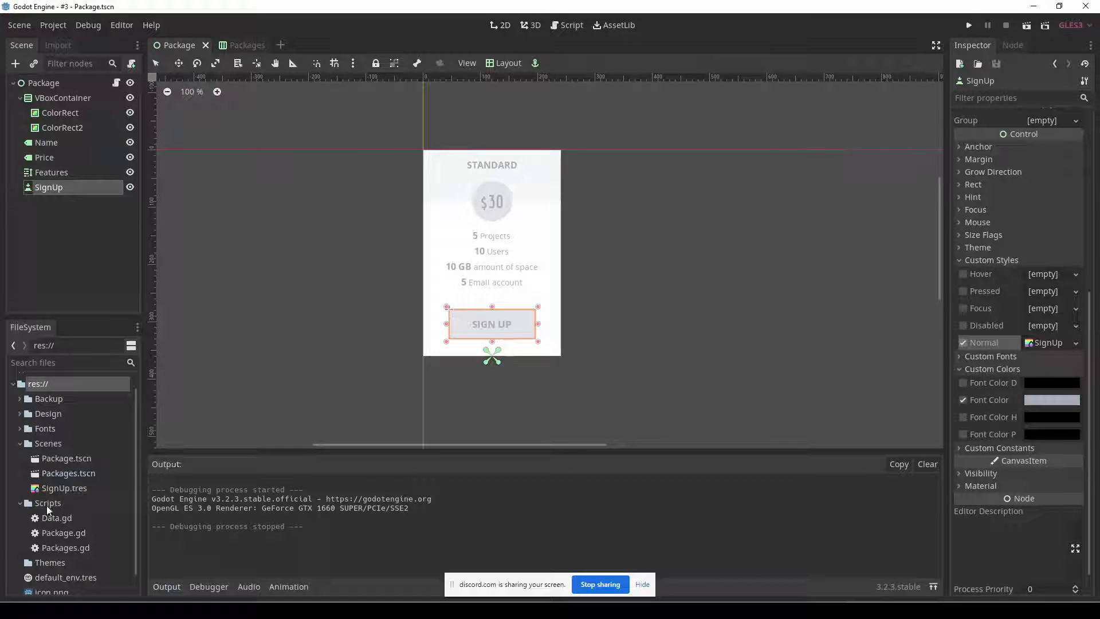
Move SignUp.tres from the Scenes folder into the Themes folder, and reselect the SignUp button to check its Normal style.
left_click(60, 492)
left_click_drag(60, 493, 54, 562)
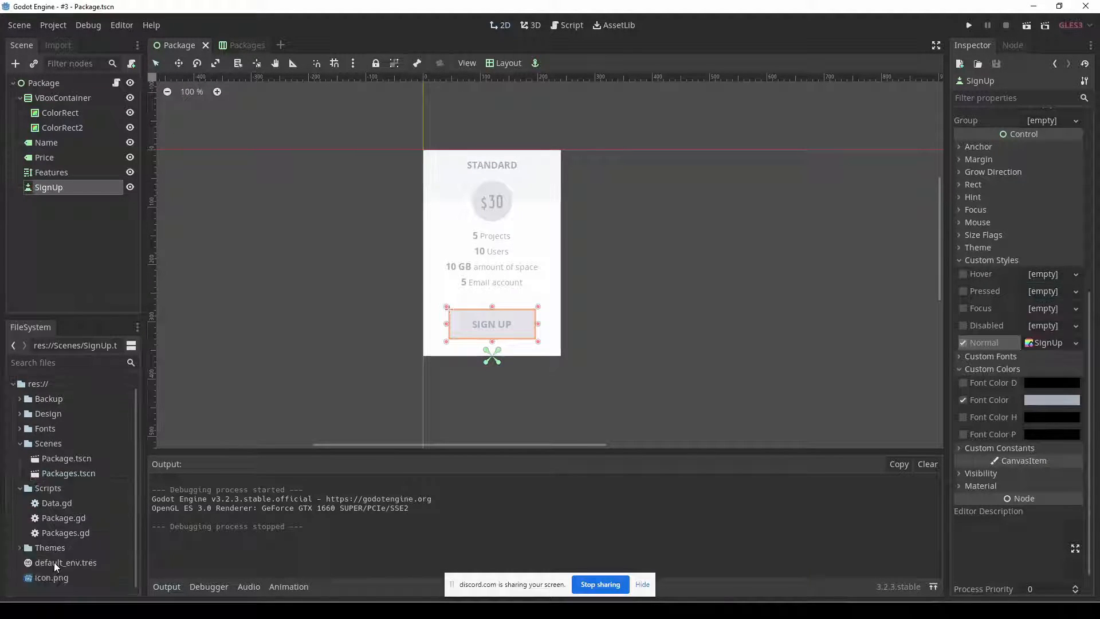
left_click(22, 548)
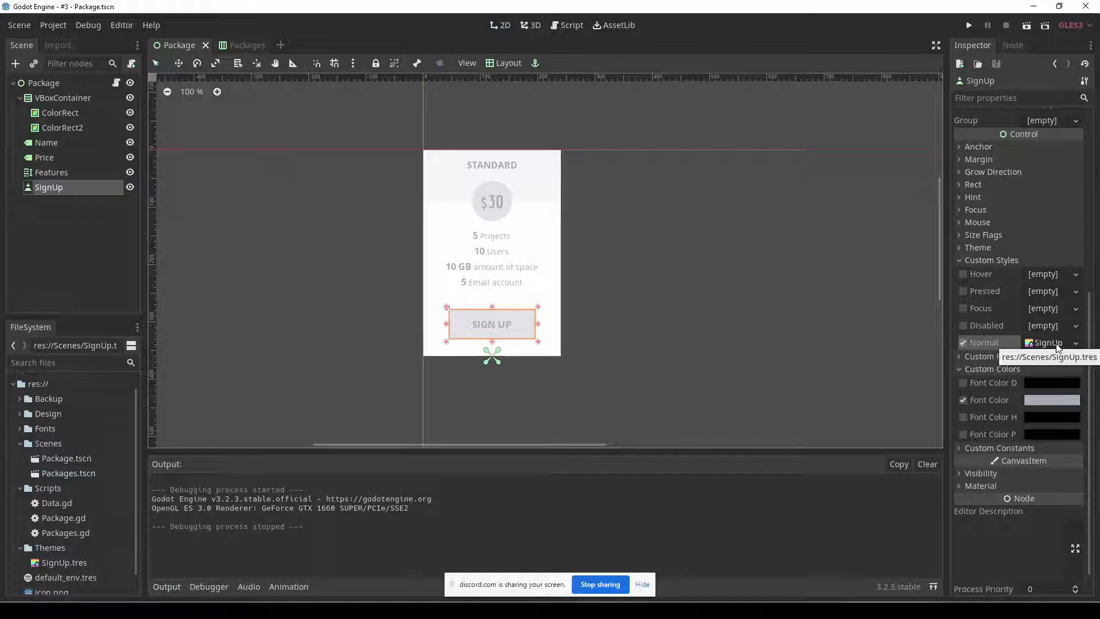
left_click(822, 362)
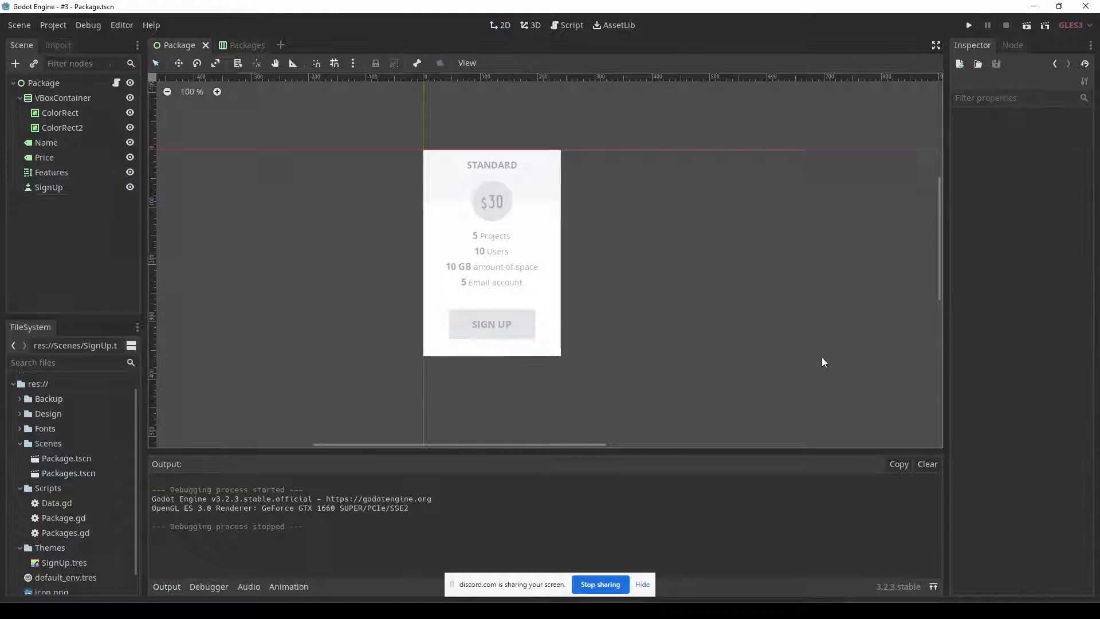
left_click(524, 323)
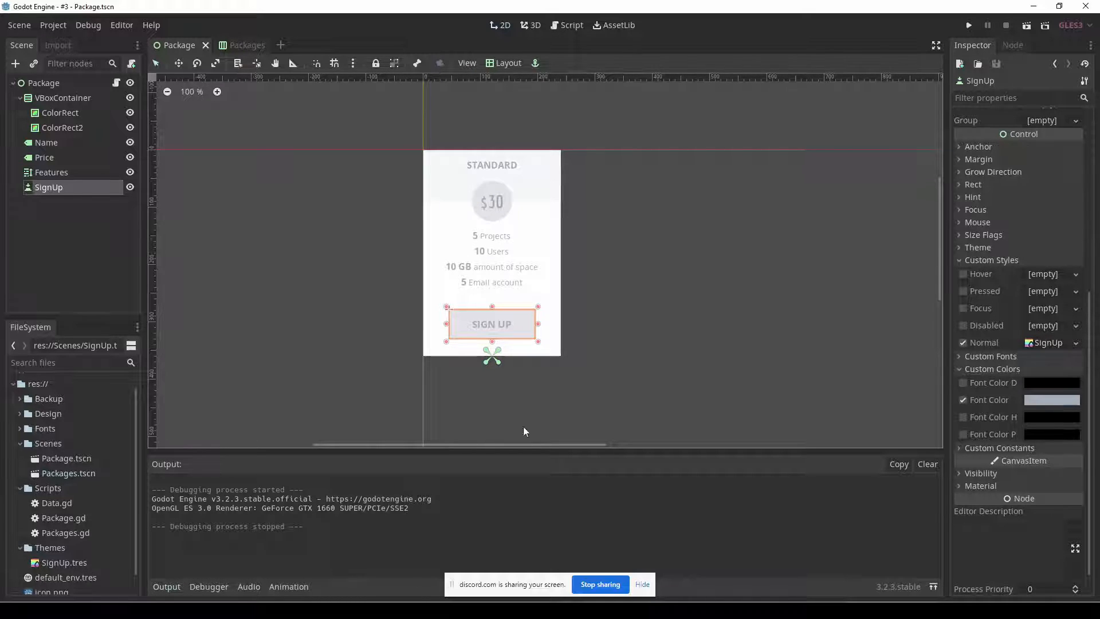
Save a copy of the SignUp.tres style box as SignUpHighlighted.tres in the Themes folder.
left_click(56, 563)
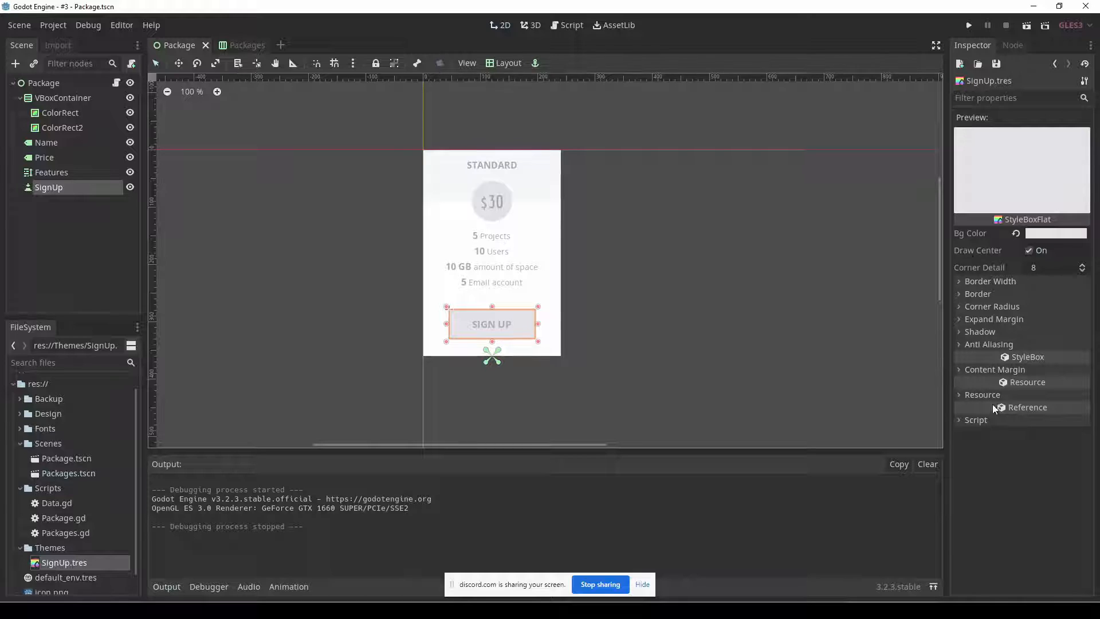
left_click(996, 63)
left_click(1009, 95)
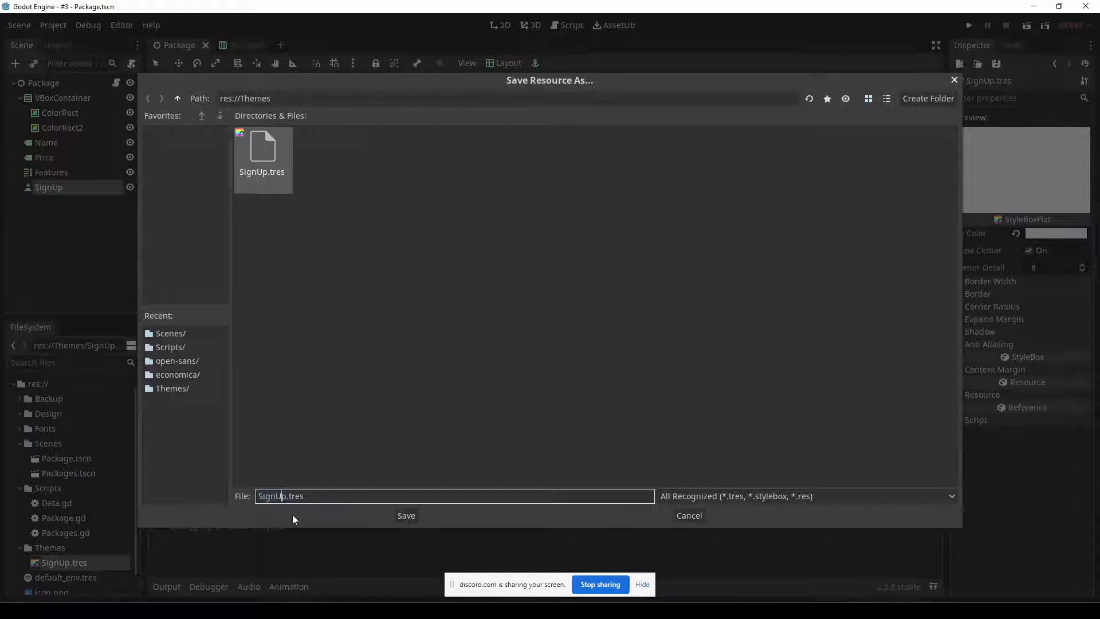
type("Highlighted")
key("Return")
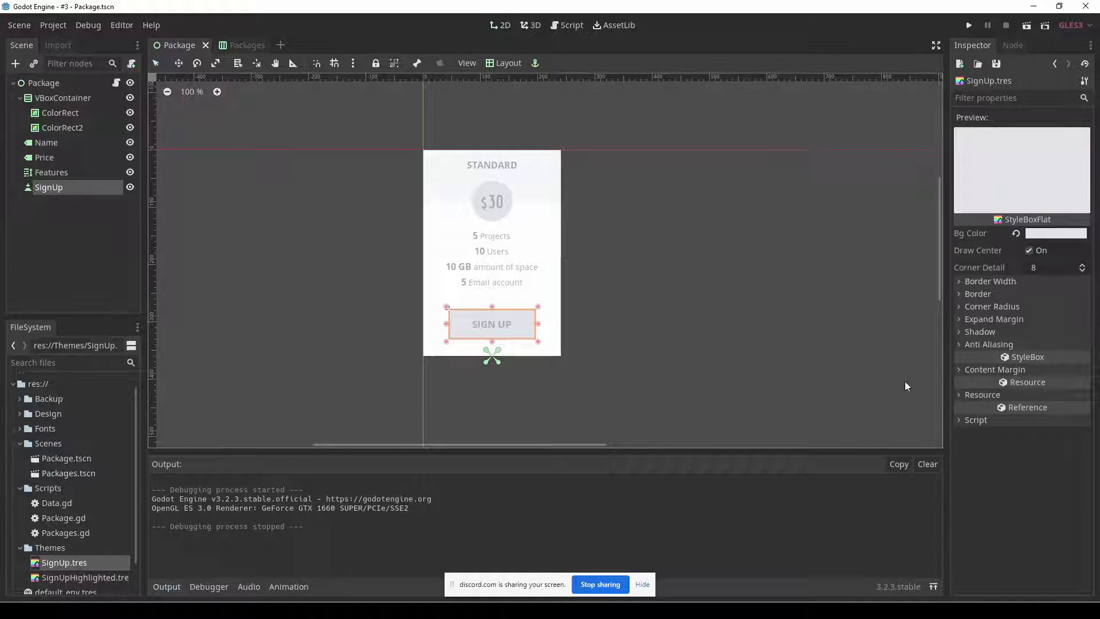
left_click(1056, 233)
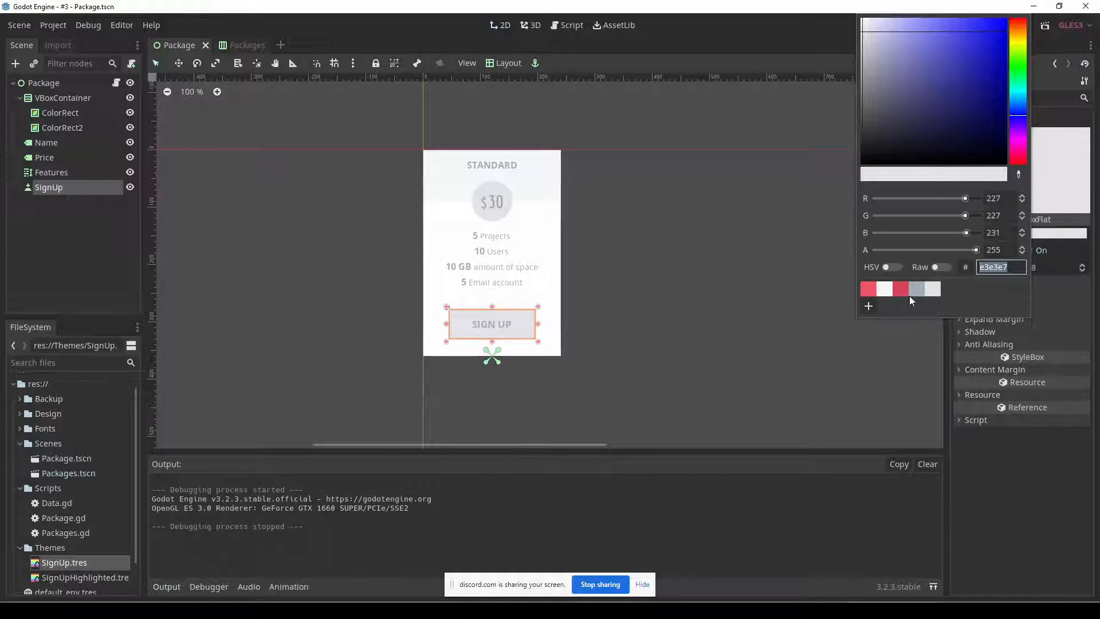
left_click(870, 290)
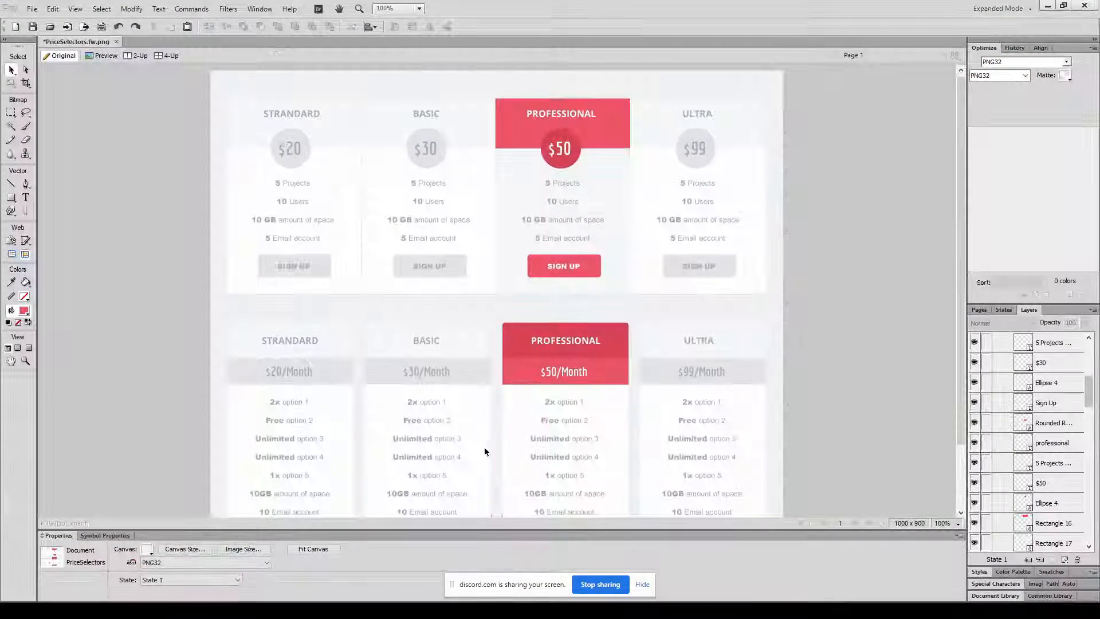
left_click(538, 273)
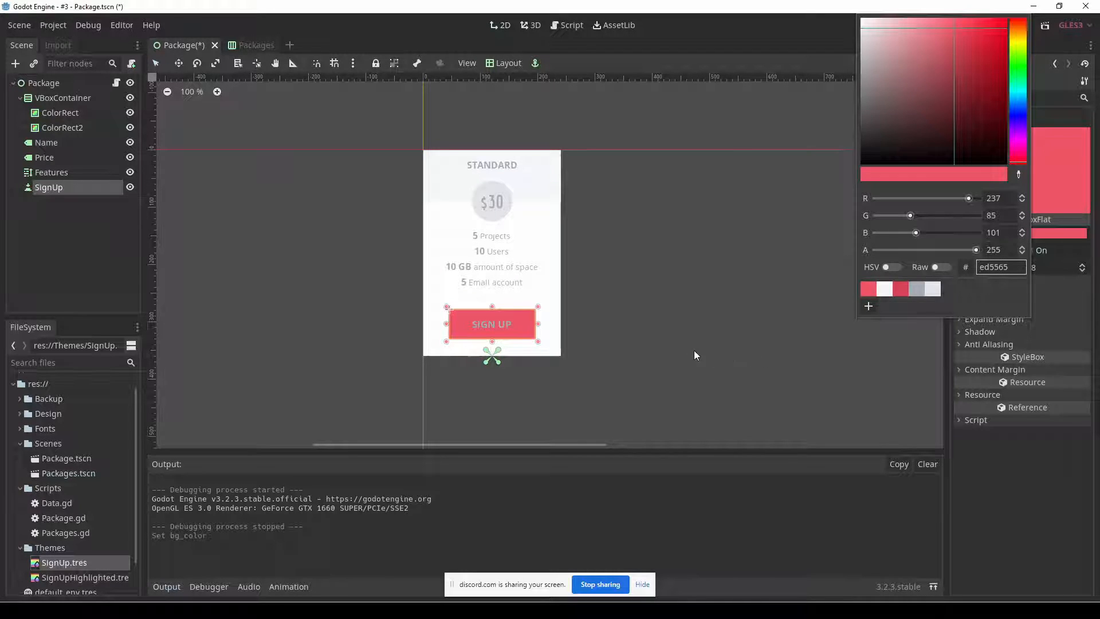
left_click(995, 449)
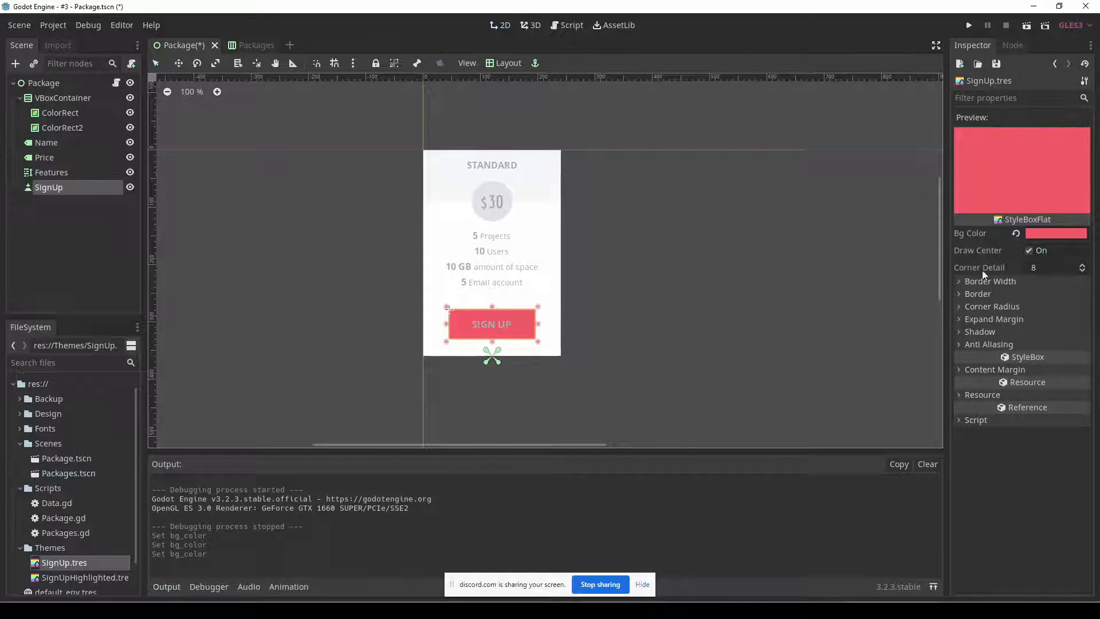
left_click(1037, 233)
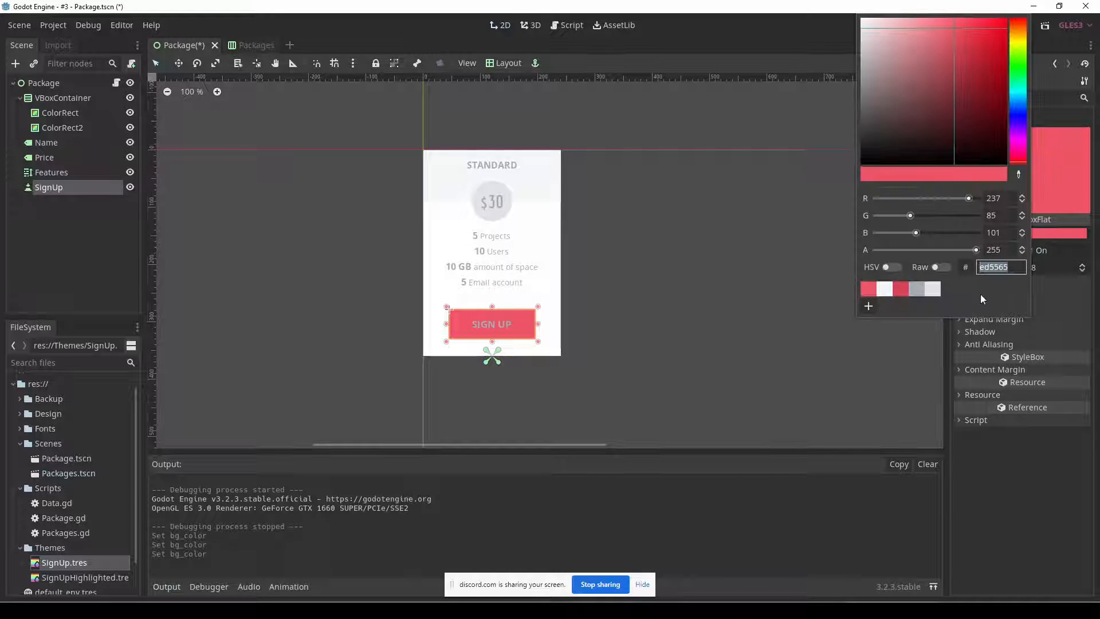
left_click(932, 292)
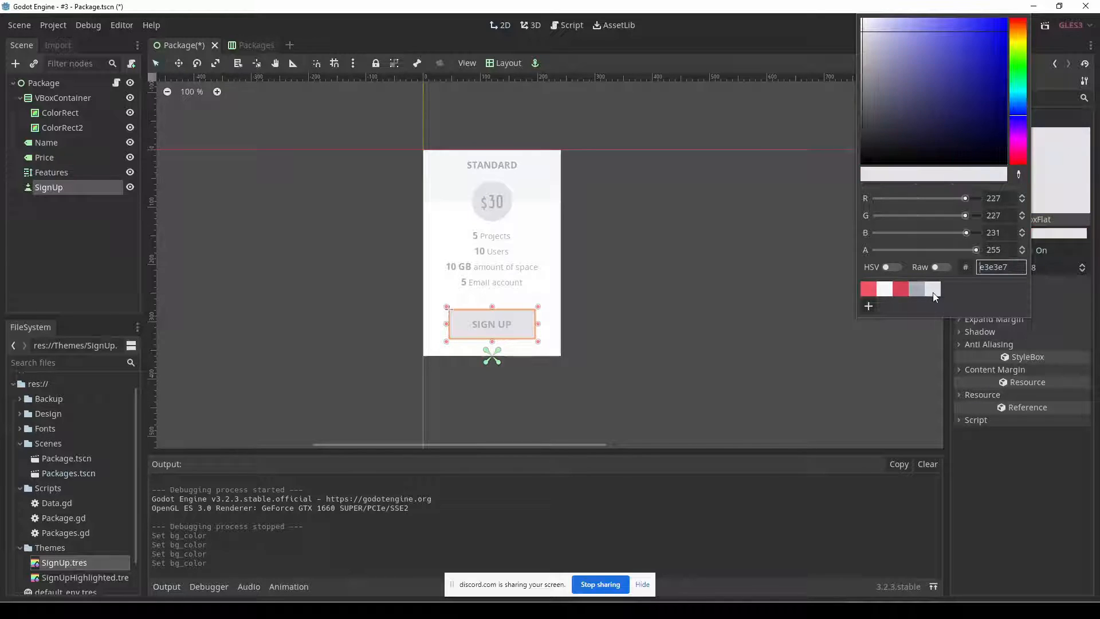
left_click(980, 466)
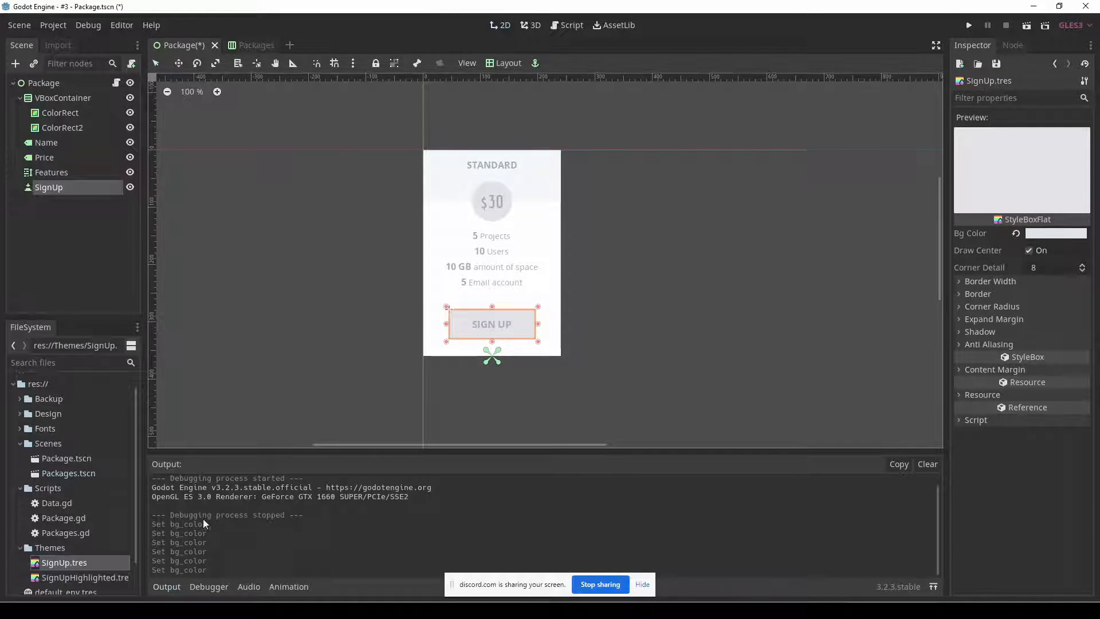
Set the background color of the SignUpHighlighted.tres style box to the saved red preset ed5565.
double_click(78, 578)
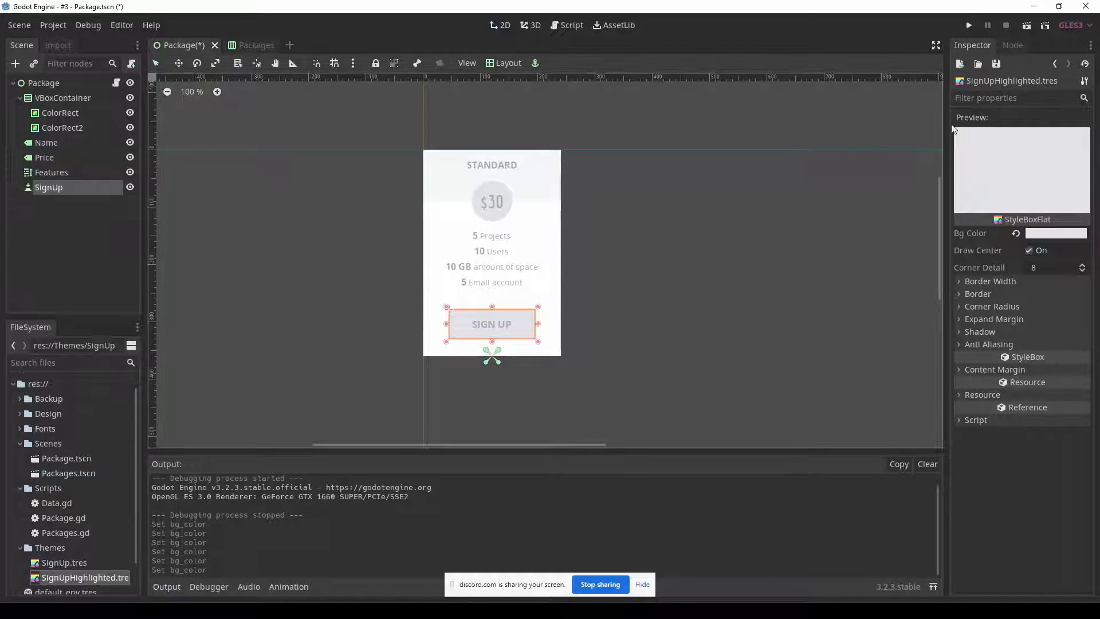
left_click(1031, 235)
left_click(871, 296)
left_click(1004, 465)
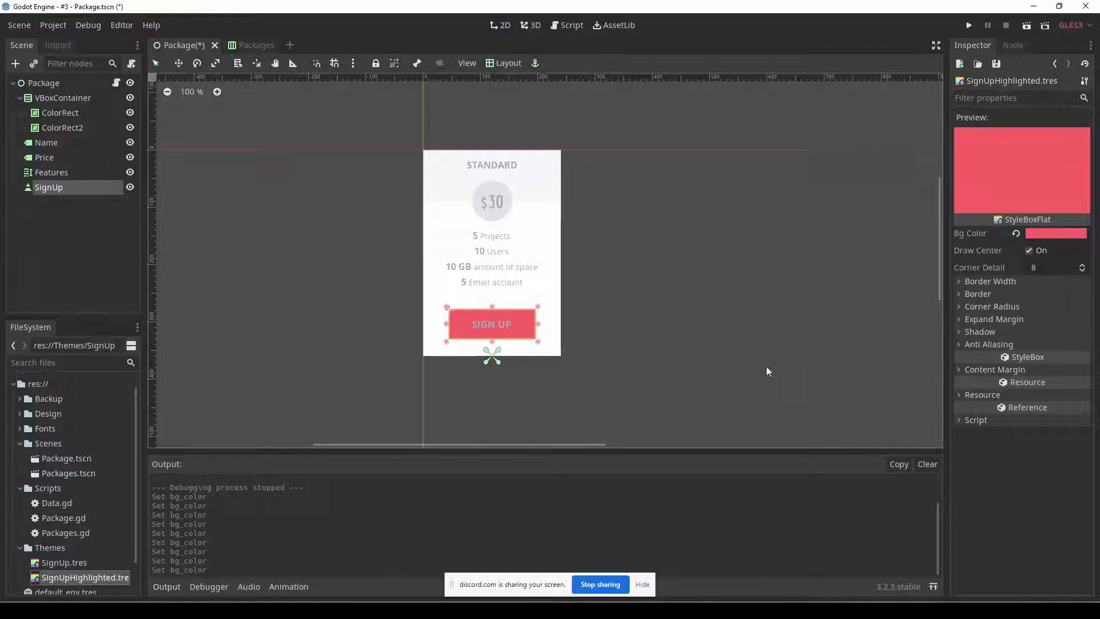
Compare the background colors of the SignUp.tres and SignUpHighlighted.tres style boxes.
left_click(72, 562)
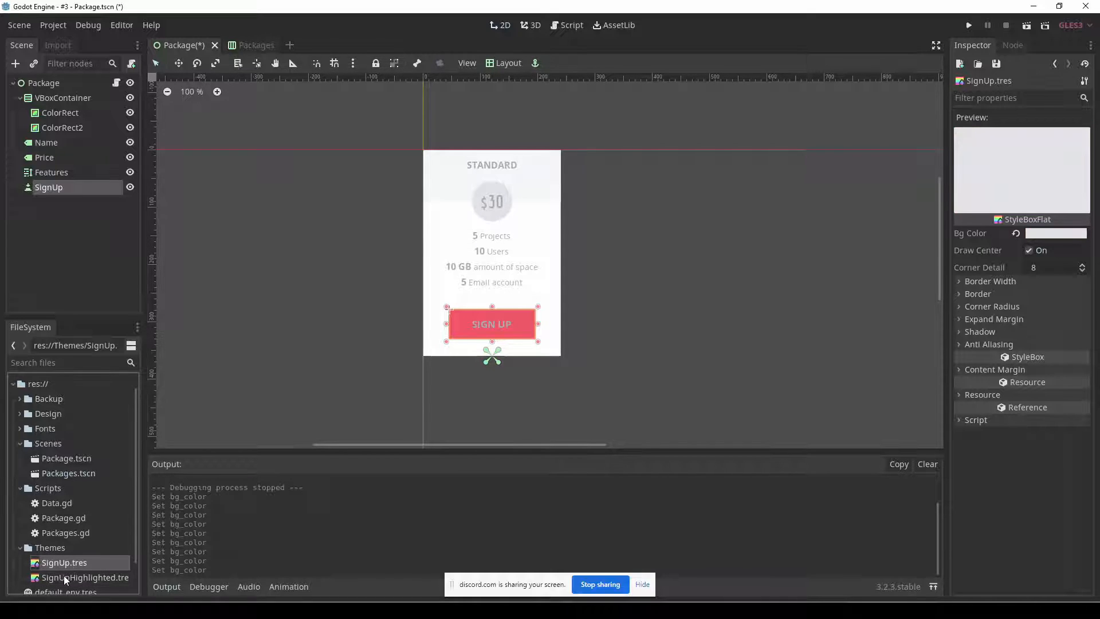
left_click(64, 578)
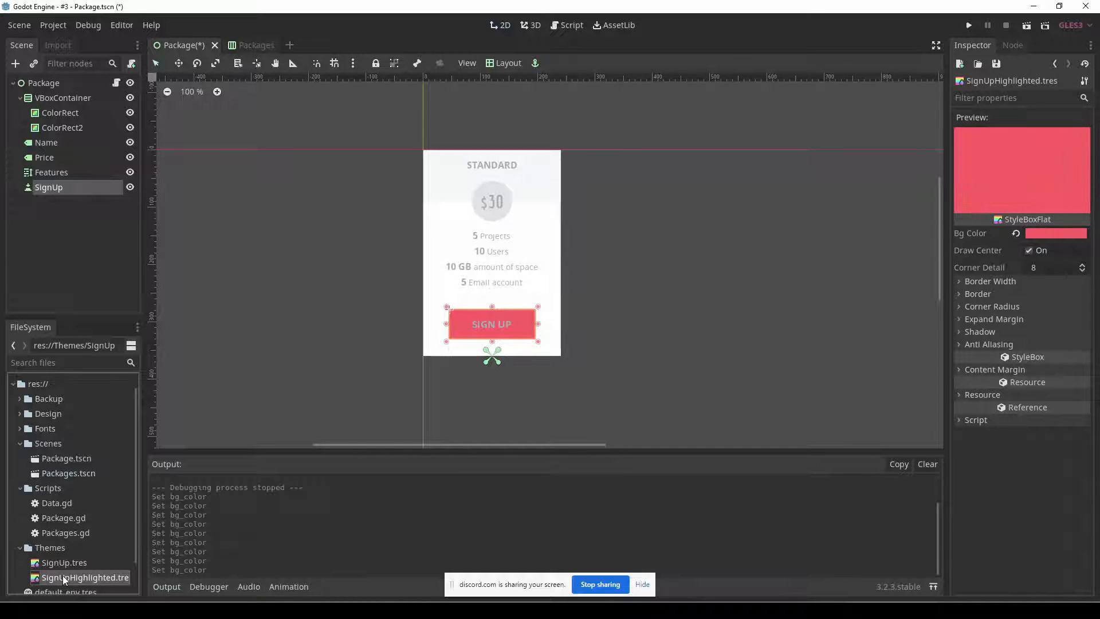
left_click(54, 566)
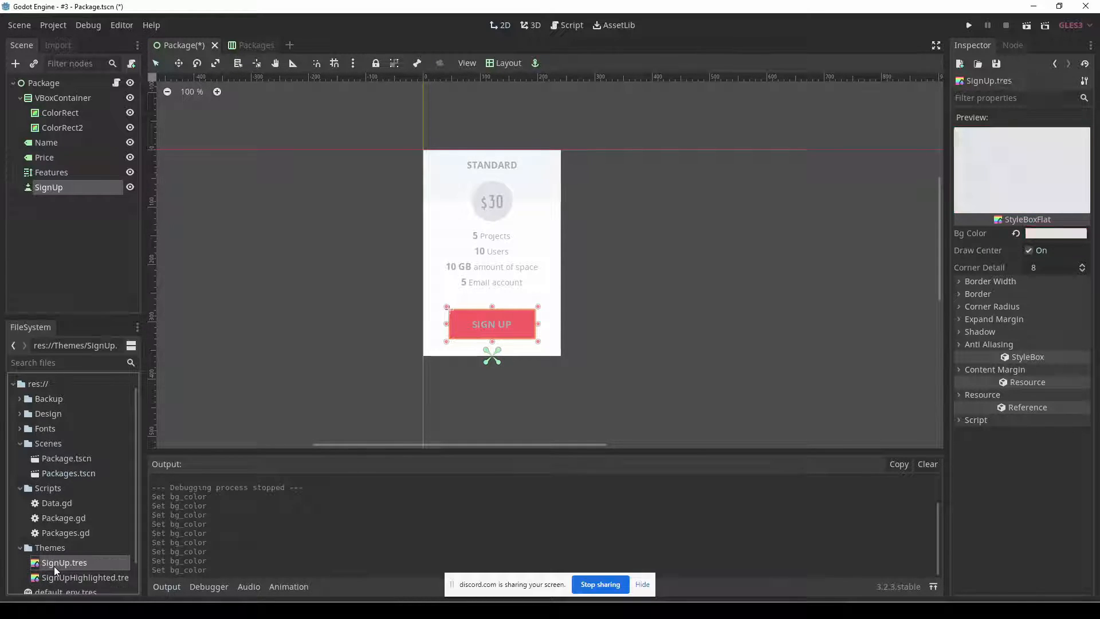
left_click(55, 577)
left_click(56, 563)
left_click(57, 577)
left_click(55, 564)
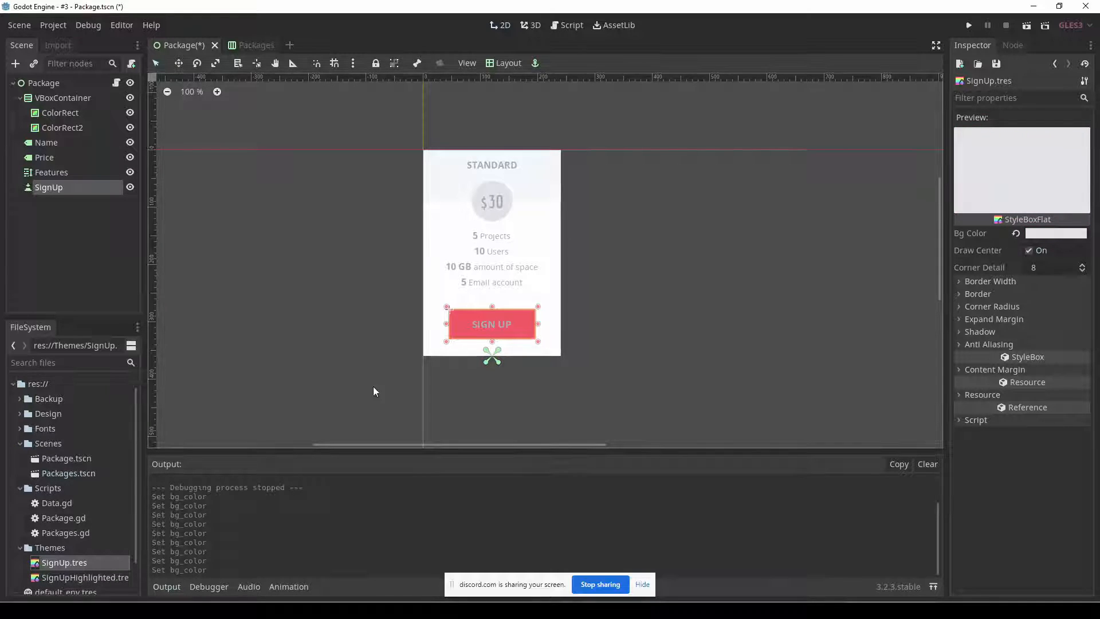
Load SignUp.tres from the Themes folder as the SignUp button's Normal style, and save the Package scene.
left_click(391, 320)
left_click(463, 326)
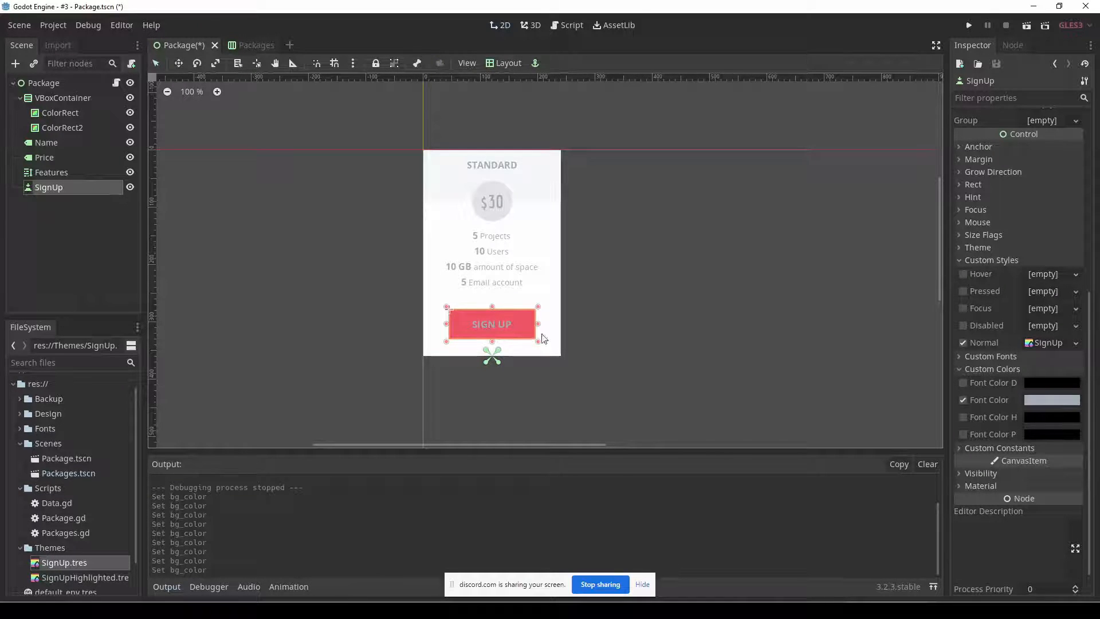
left_click(1076, 345)
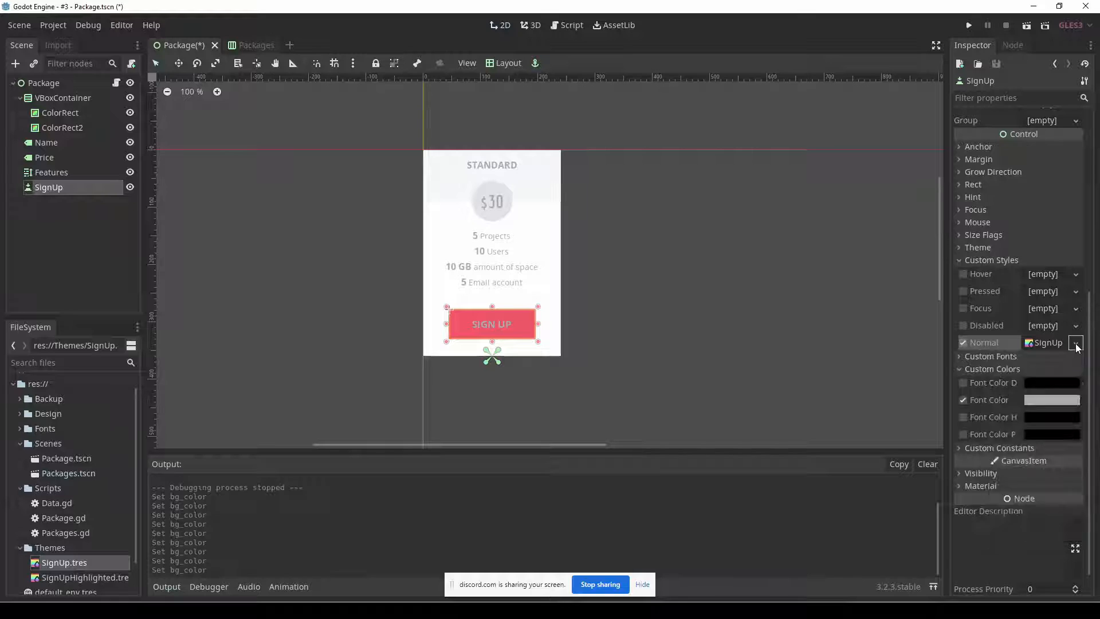
left_click(1057, 343)
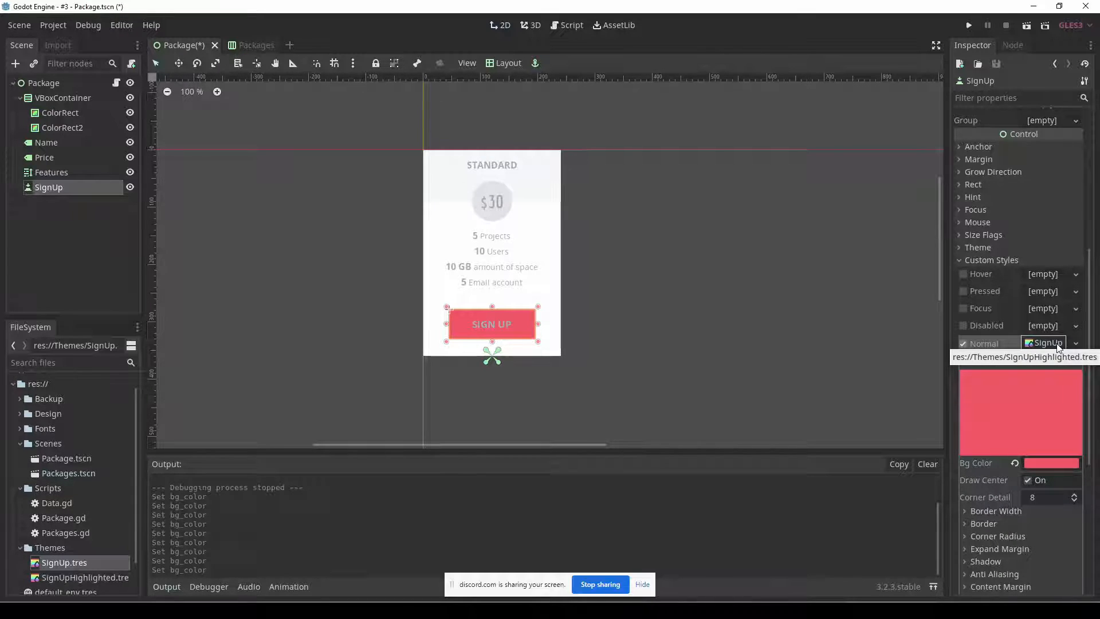
left_click(1057, 344)
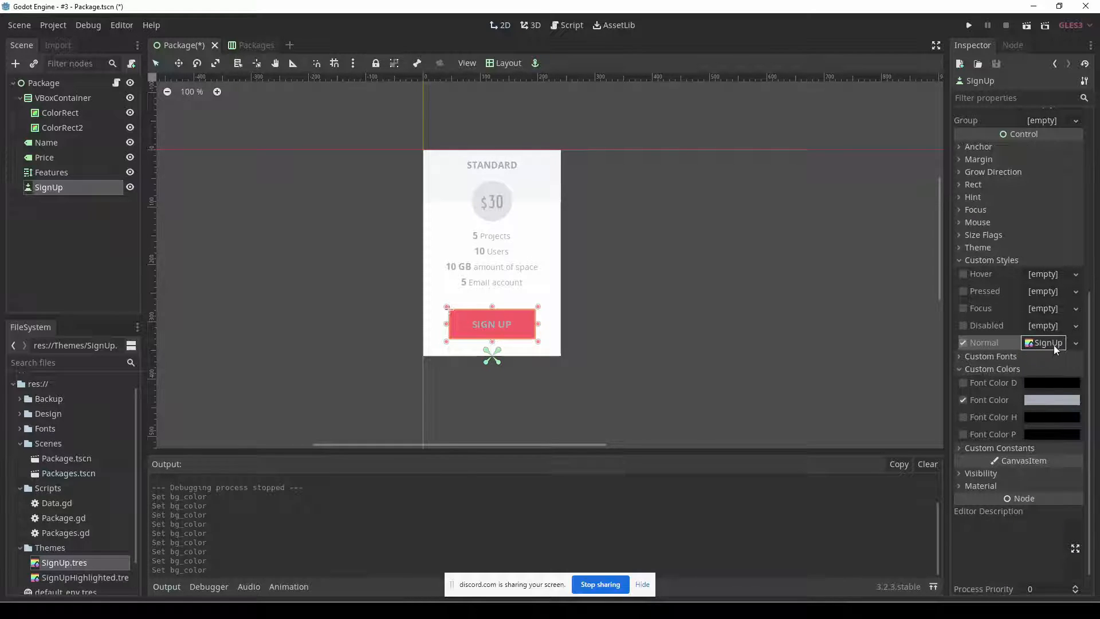
left_click(1076, 343)
left_click(1014, 431)
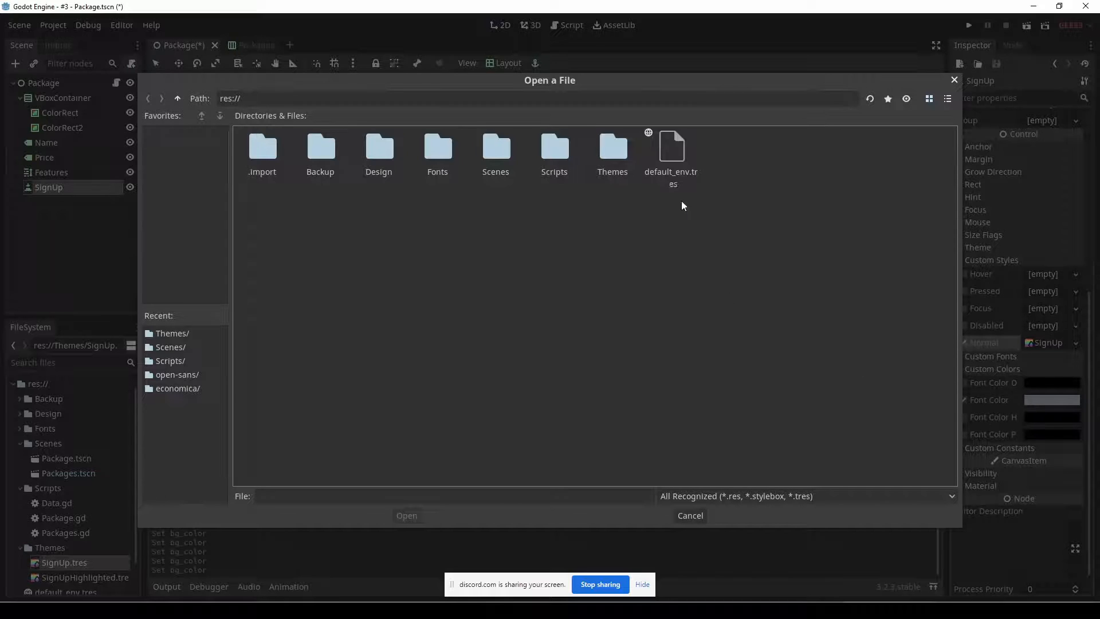
double_click(616, 150)
double_click(273, 166)
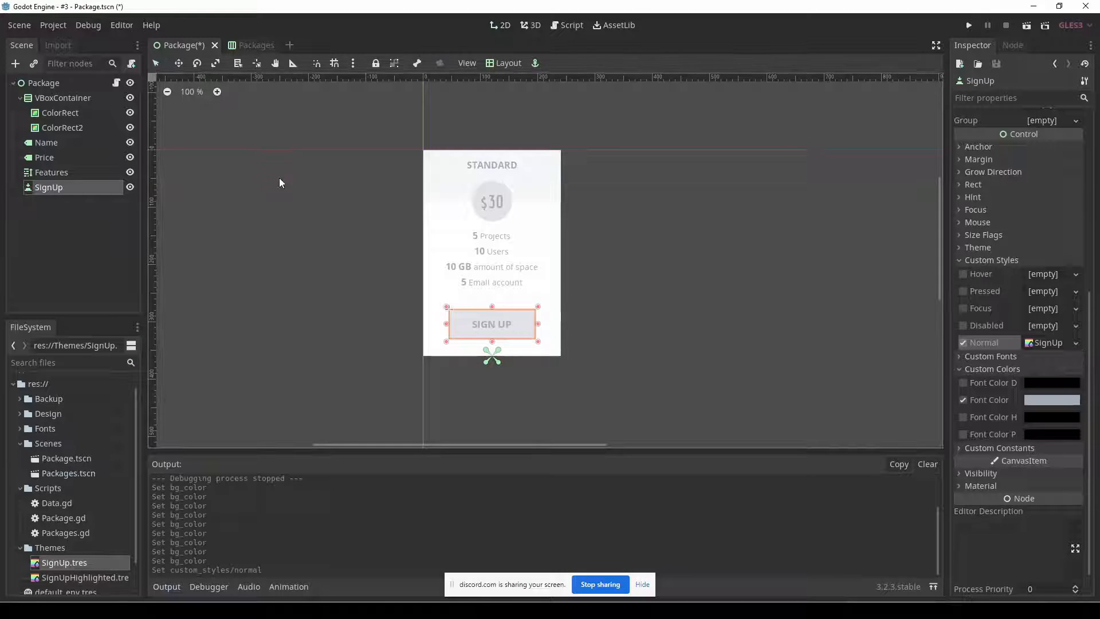
left_click(623, 345)
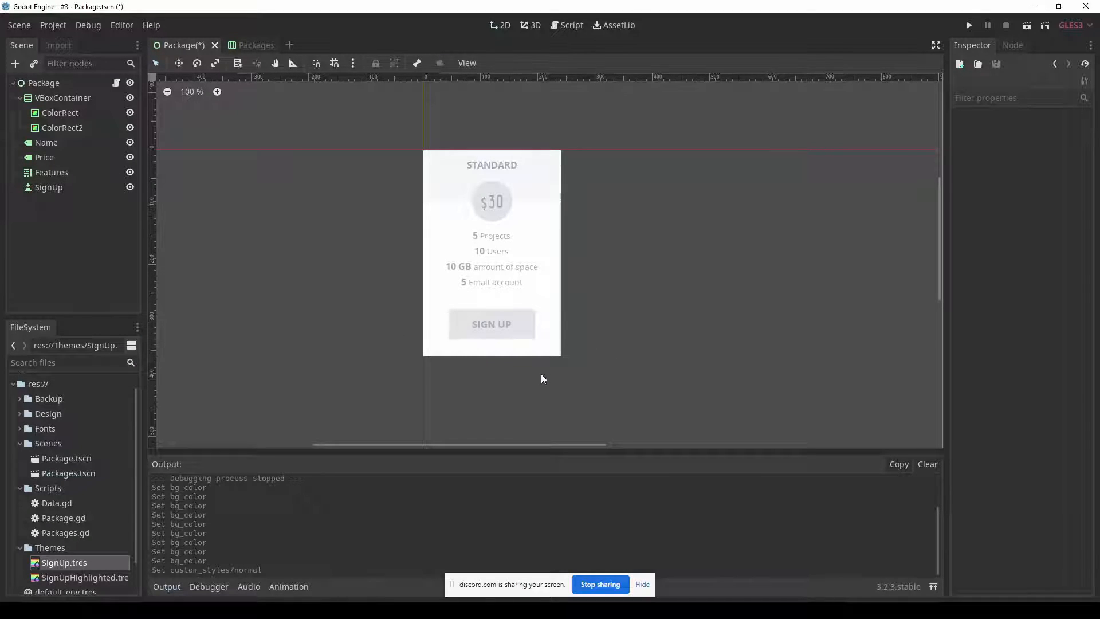
left_click(529, 319)
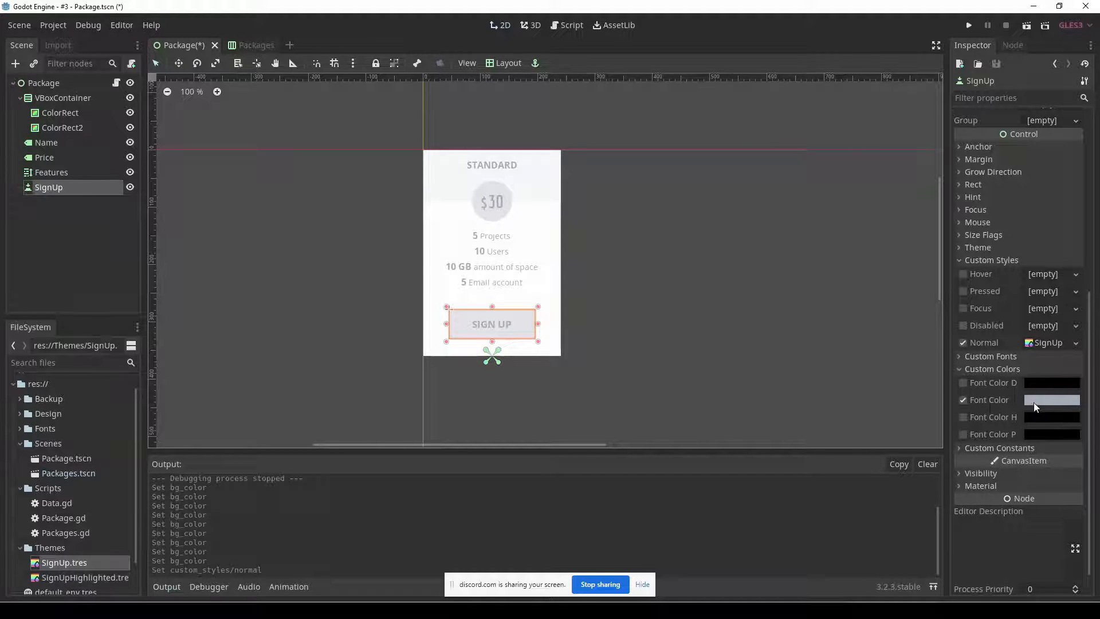
mouse_move(1035, 403)
key("ctrl+s")
Add a highlight() function containing only pass below setup() in Package.gd, and save the script.
left_click(116, 84)
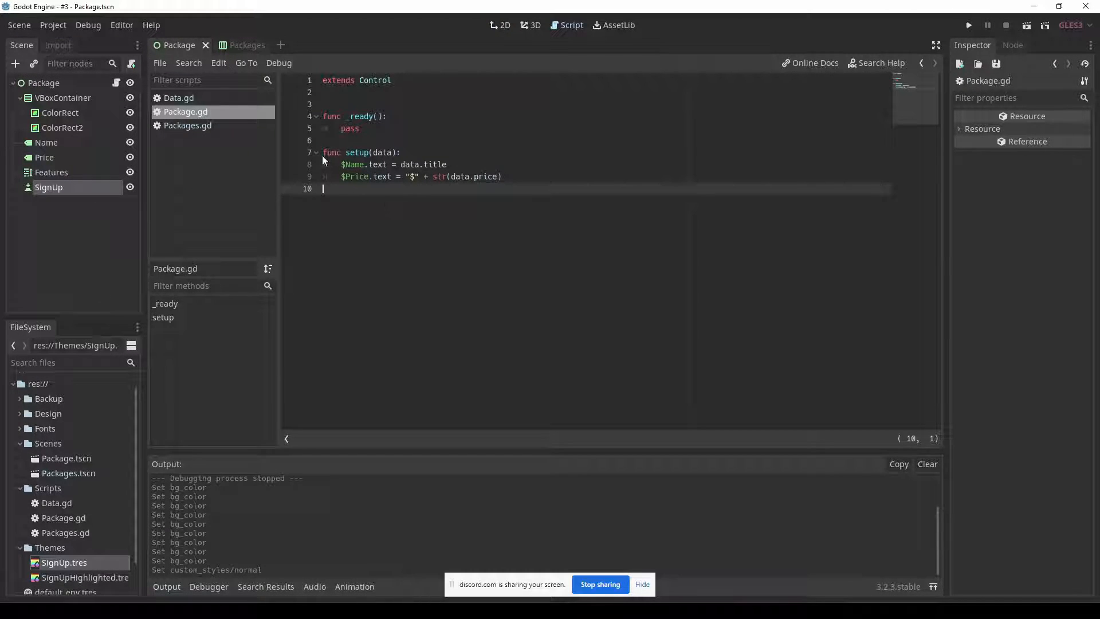
left_click_drag(321, 153, 528, 178)
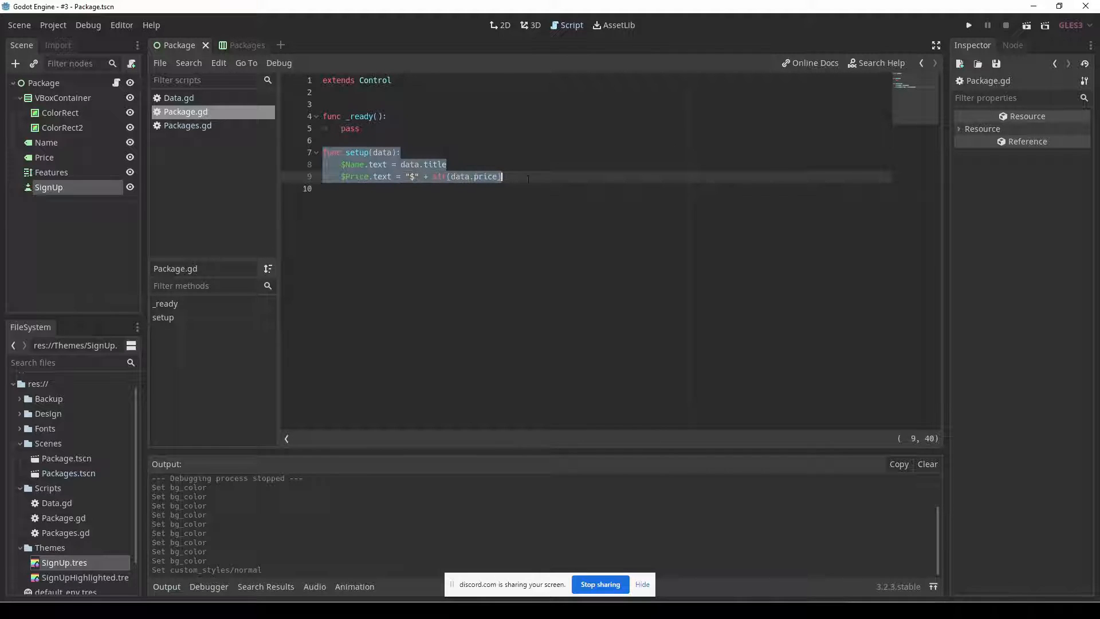
left_click(461, 207)
key("Return")
type("func highlight():")
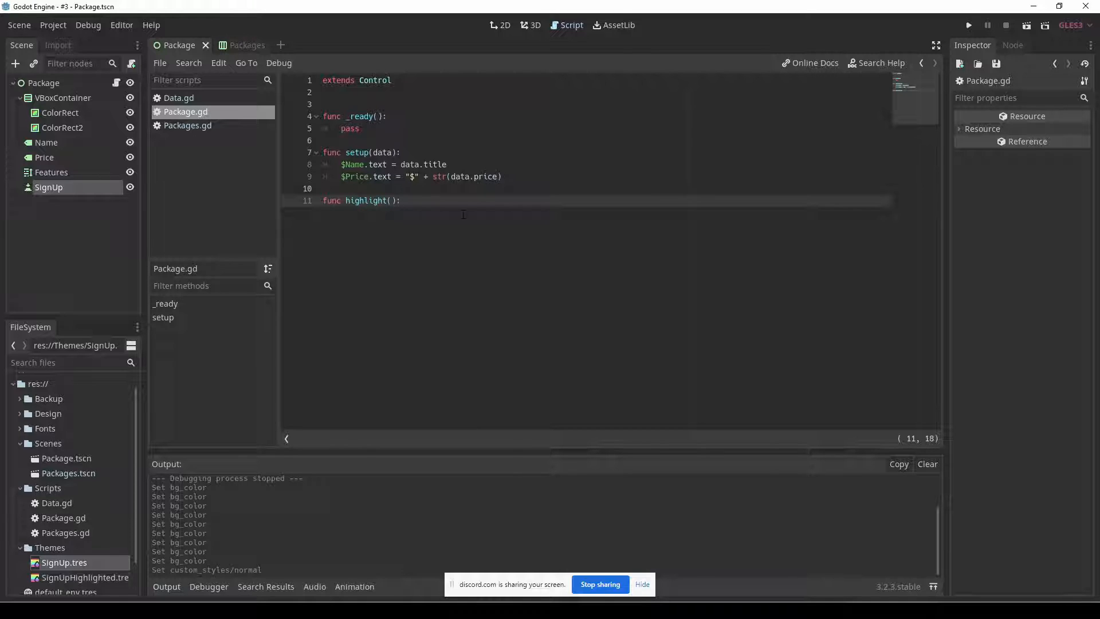
key("Return")
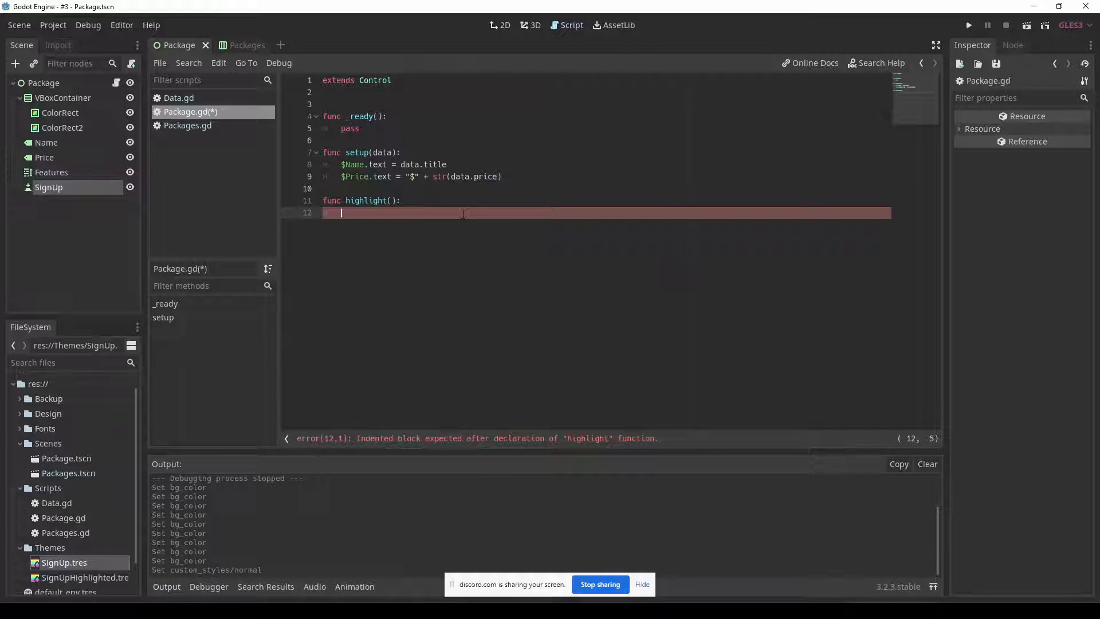
type("pass")
key("ctrl+s")
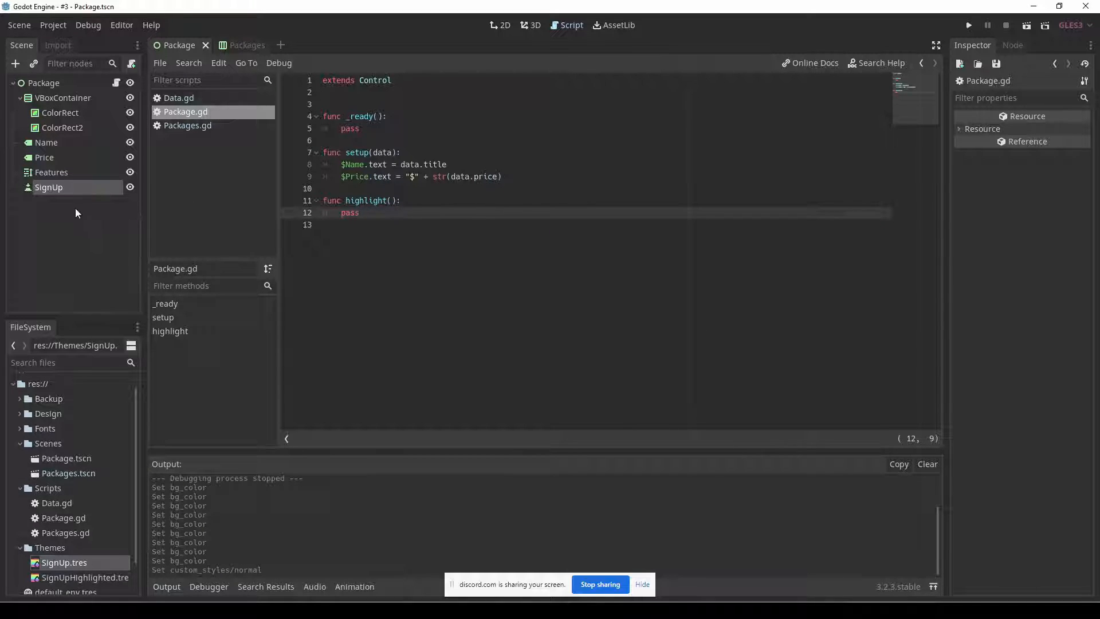
Save the SignUp node branch as its own scene, SignUp.tscn, in the Scenes folder.
left_click(51, 190)
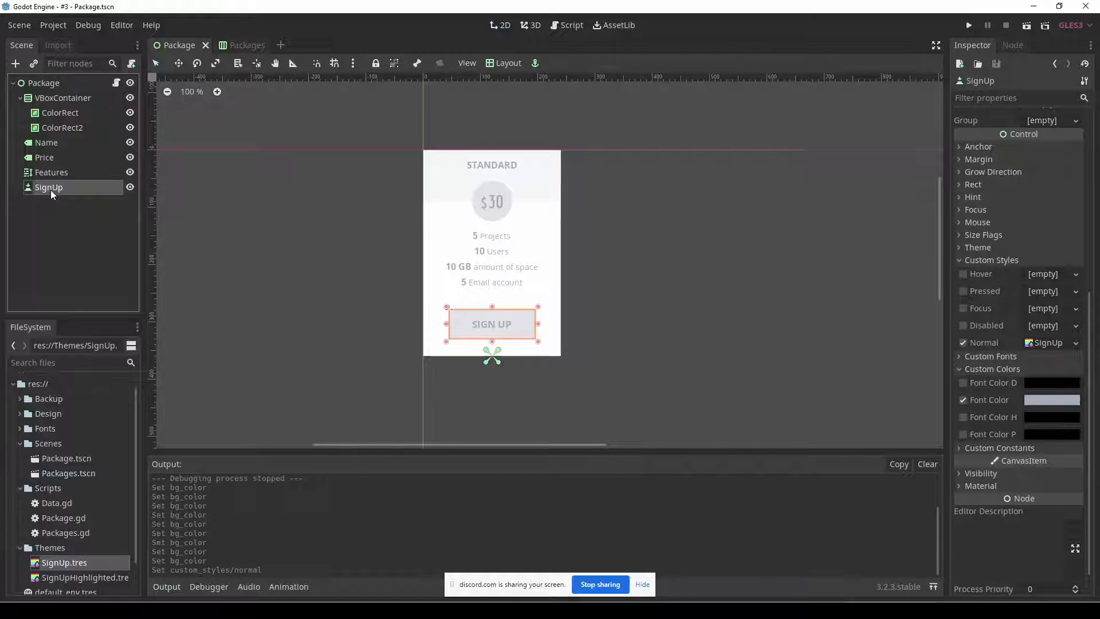
right_click(51, 191)
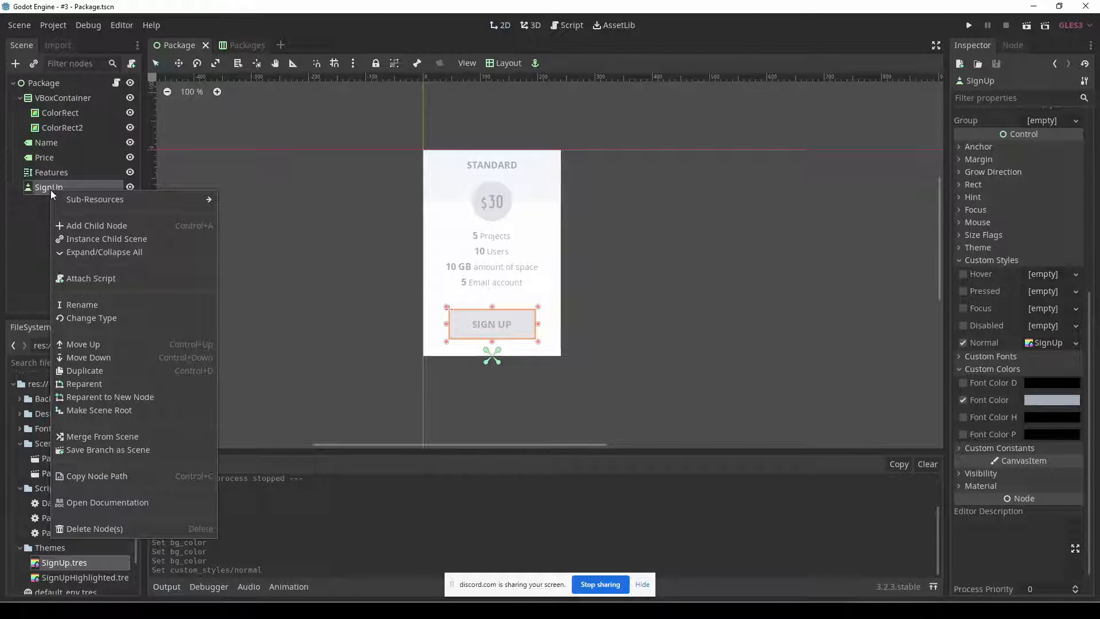
left_click(128, 451)
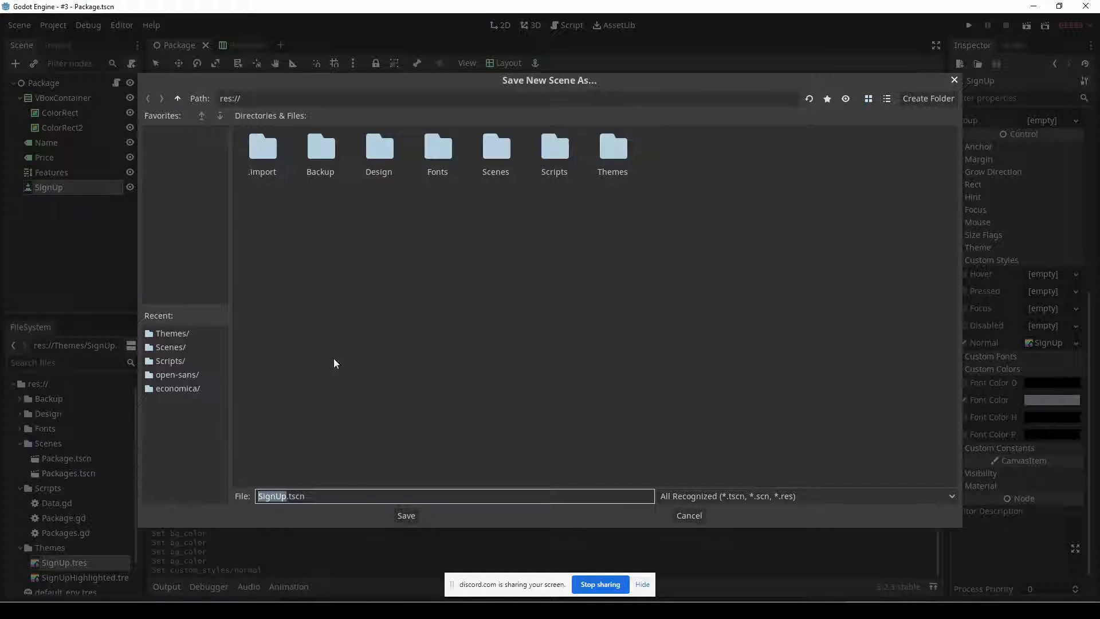
double_click(486, 156)
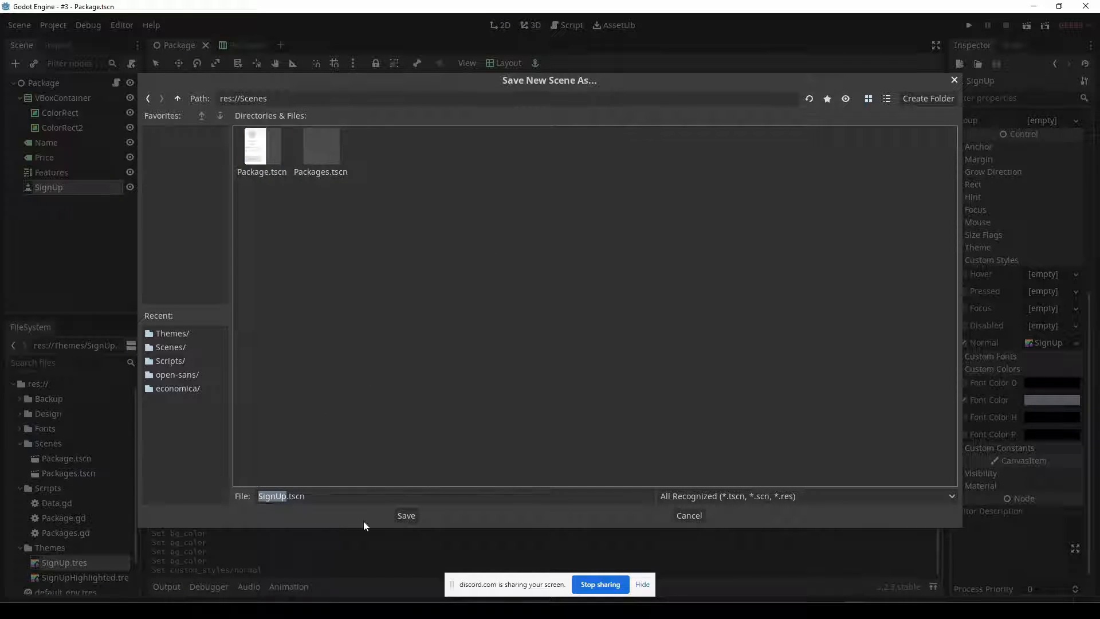
left_click(400, 518)
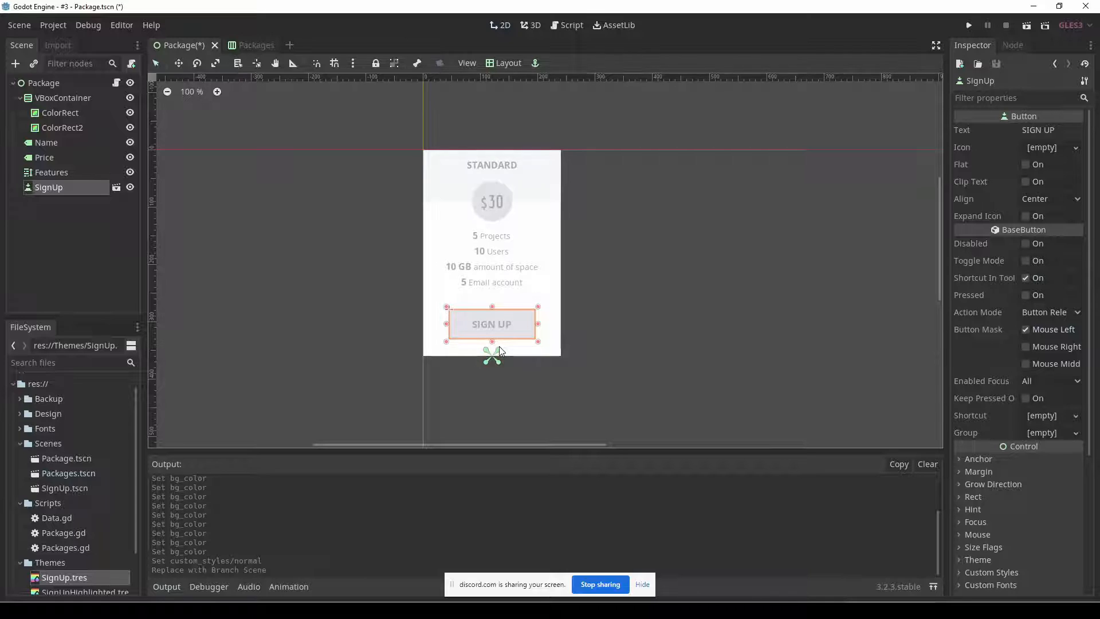
Open the SignUp scene and attach a new script, SignUp.gd, stored in the Scripts folder, to its root button.
left_click(117, 189)
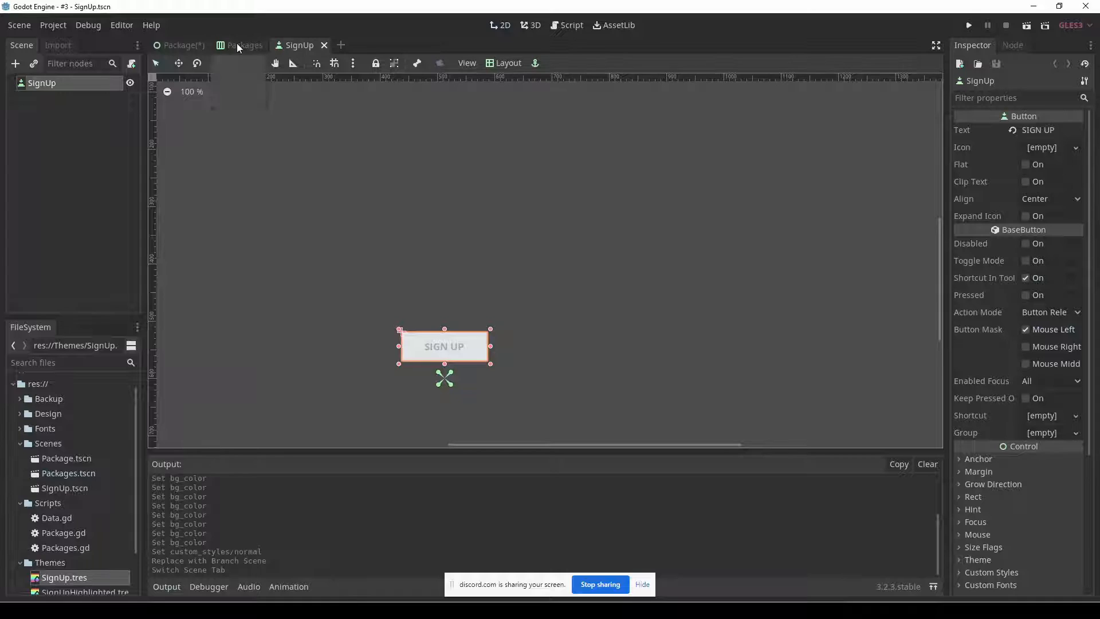
left_click(182, 45)
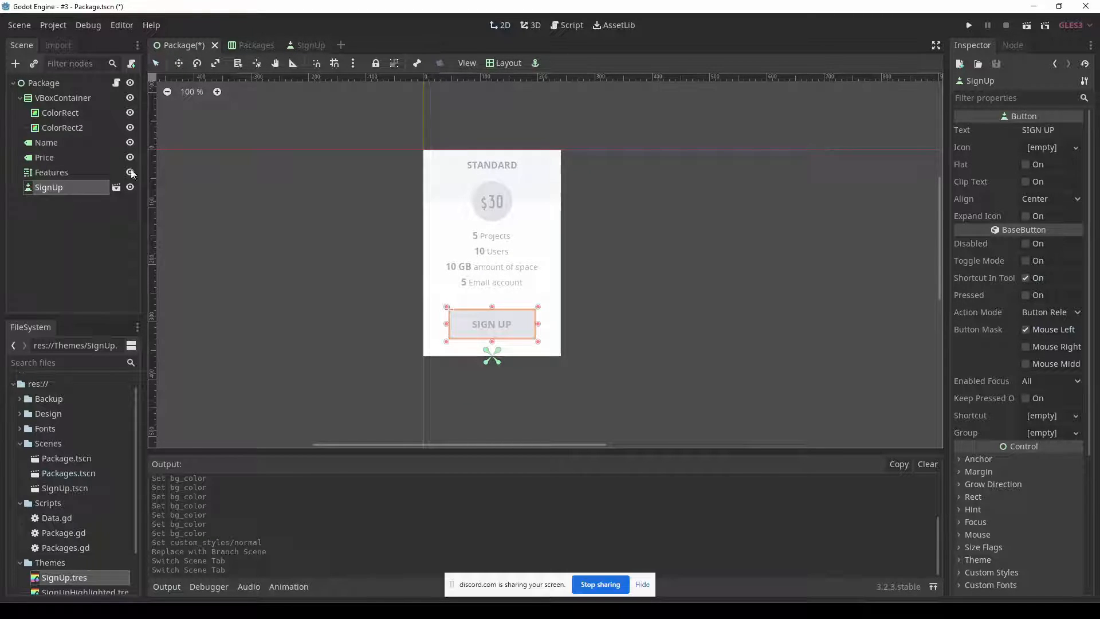
left_click(301, 45)
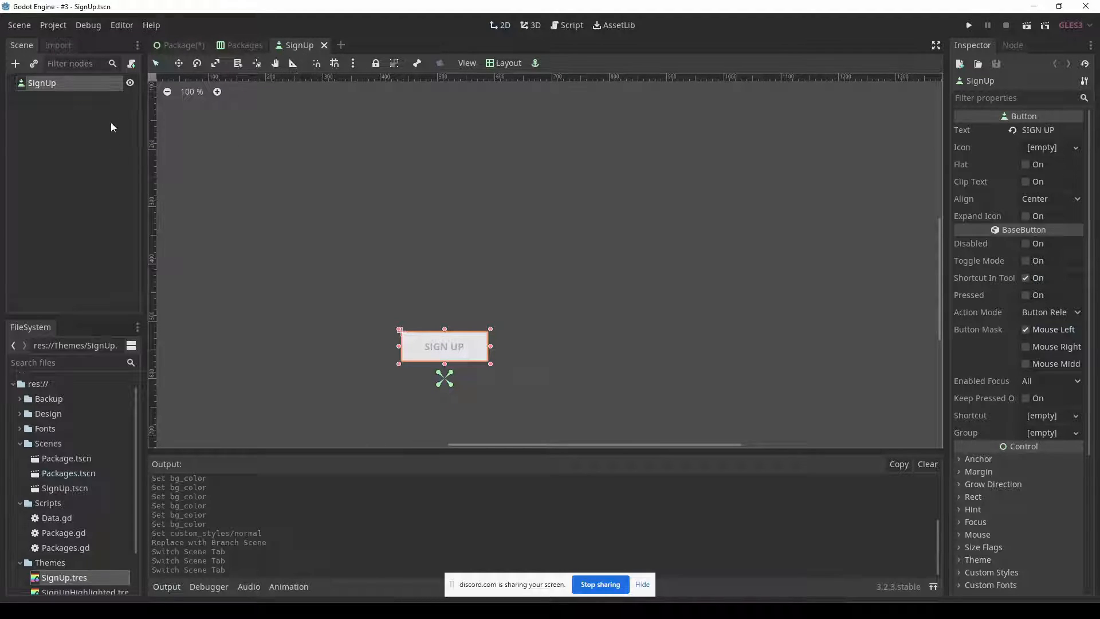
left_click(131, 63)
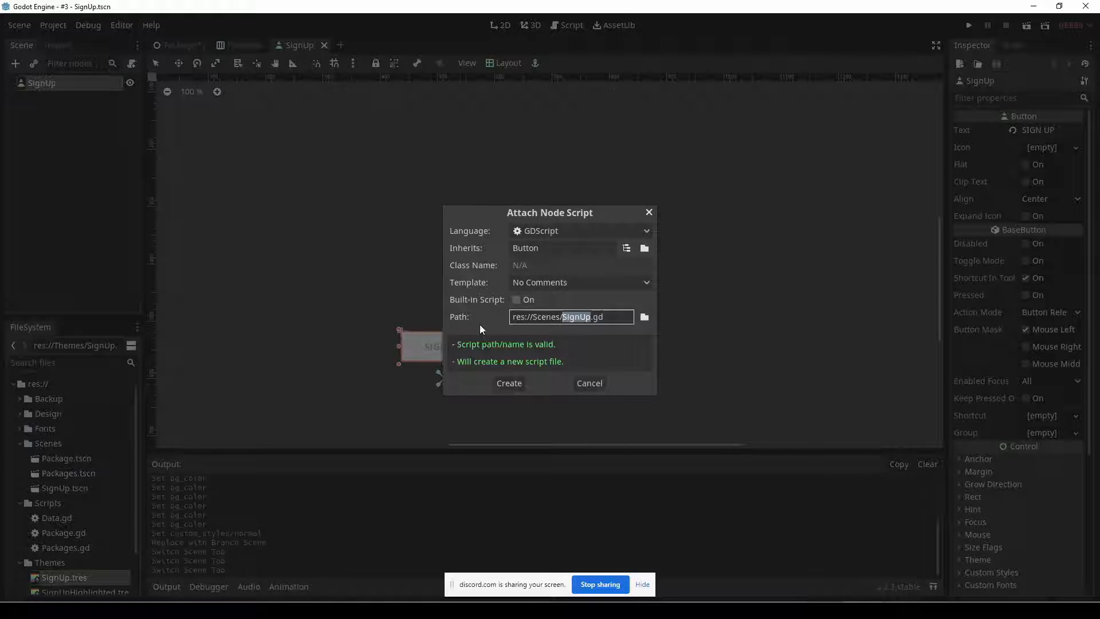
left_click(644, 317)
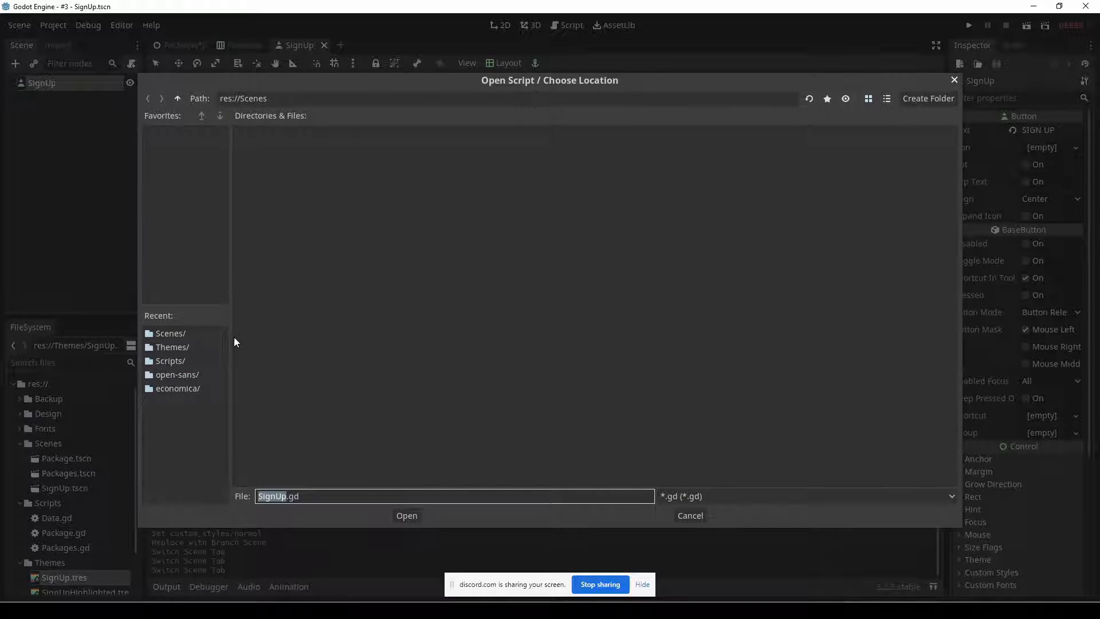
left_click(189, 361)
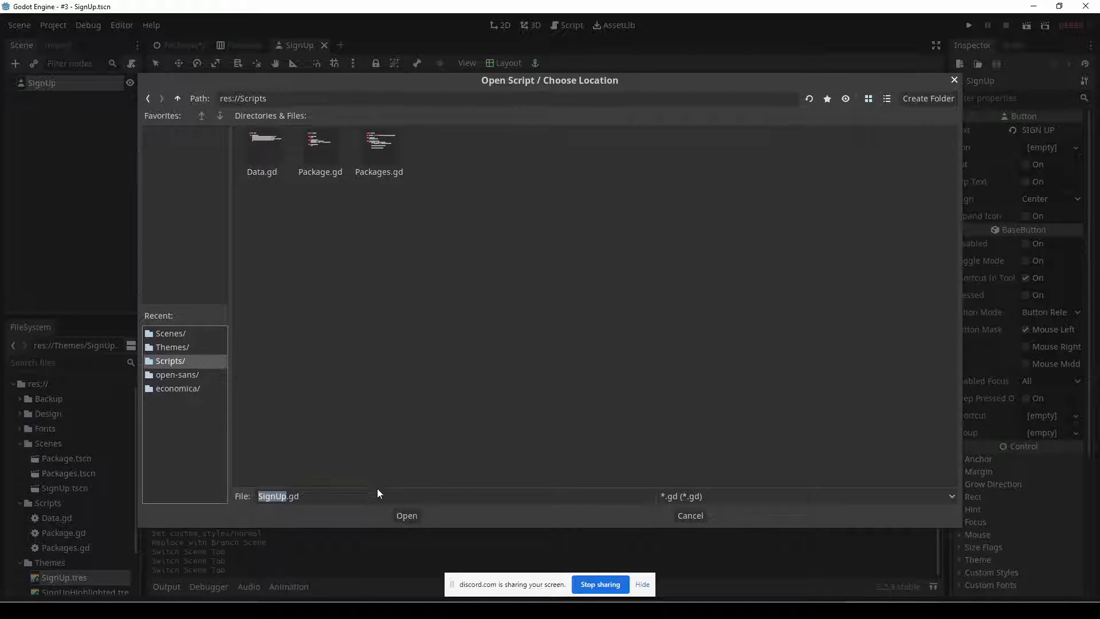
left_click(407, 517)
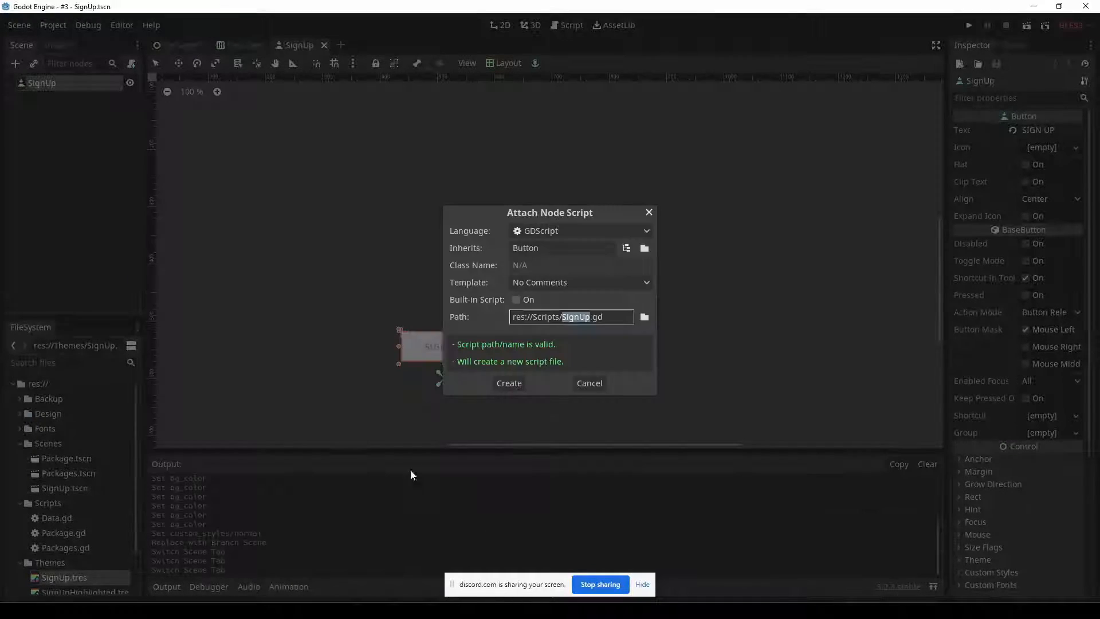
left_click(507, 383)
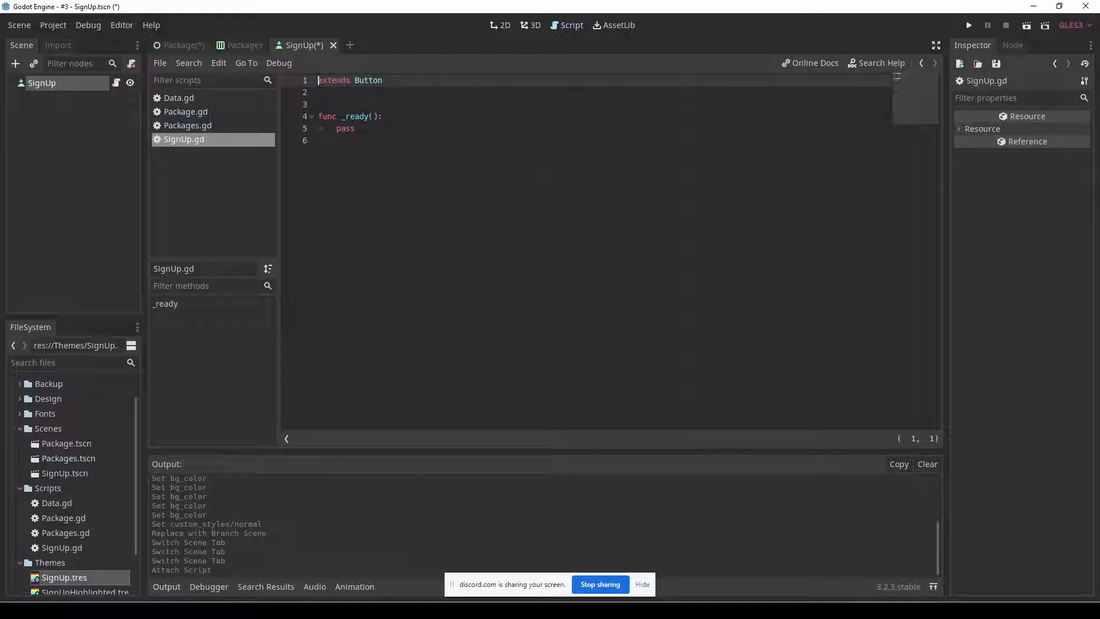
Add a highlight() function declaration below _ready() in SignUp.gd.
left_click(179, 45)
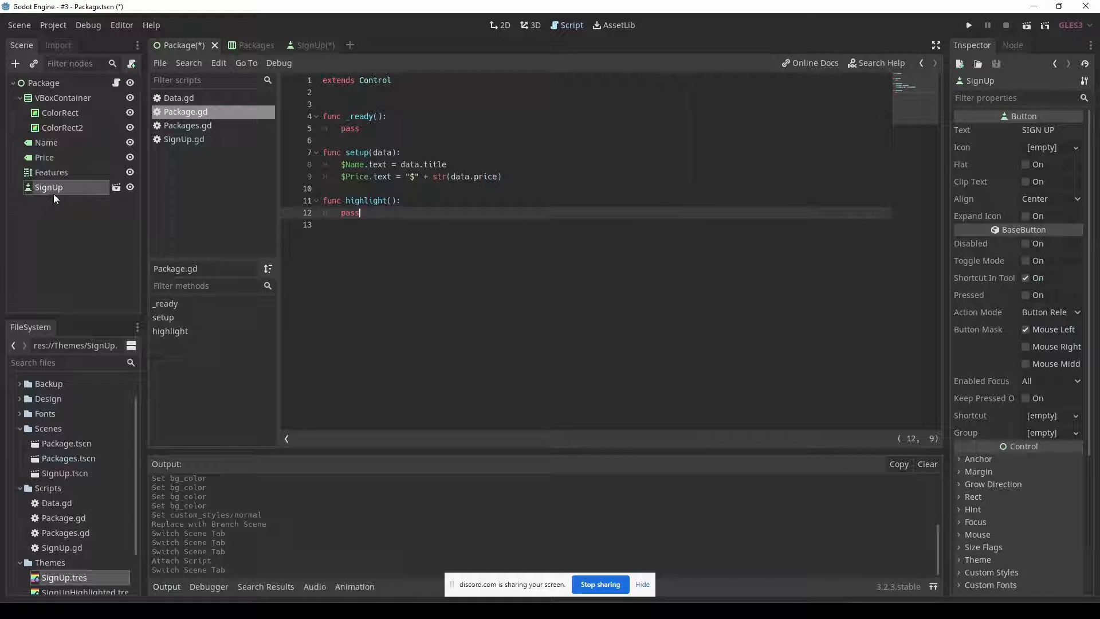
left_click(299, 44)
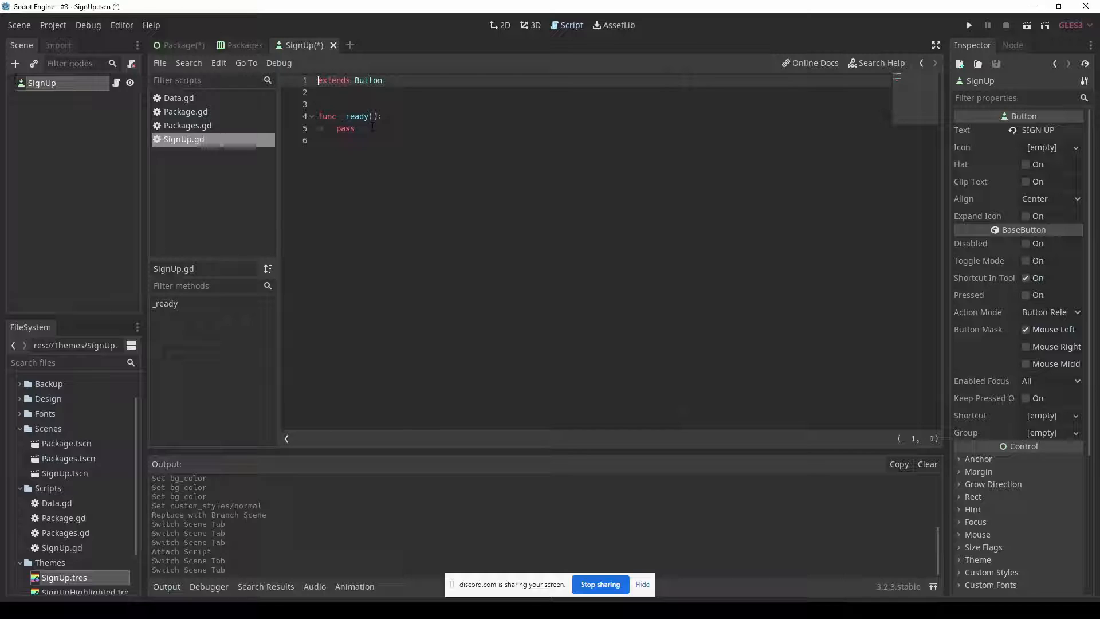
left_click(377, 160)
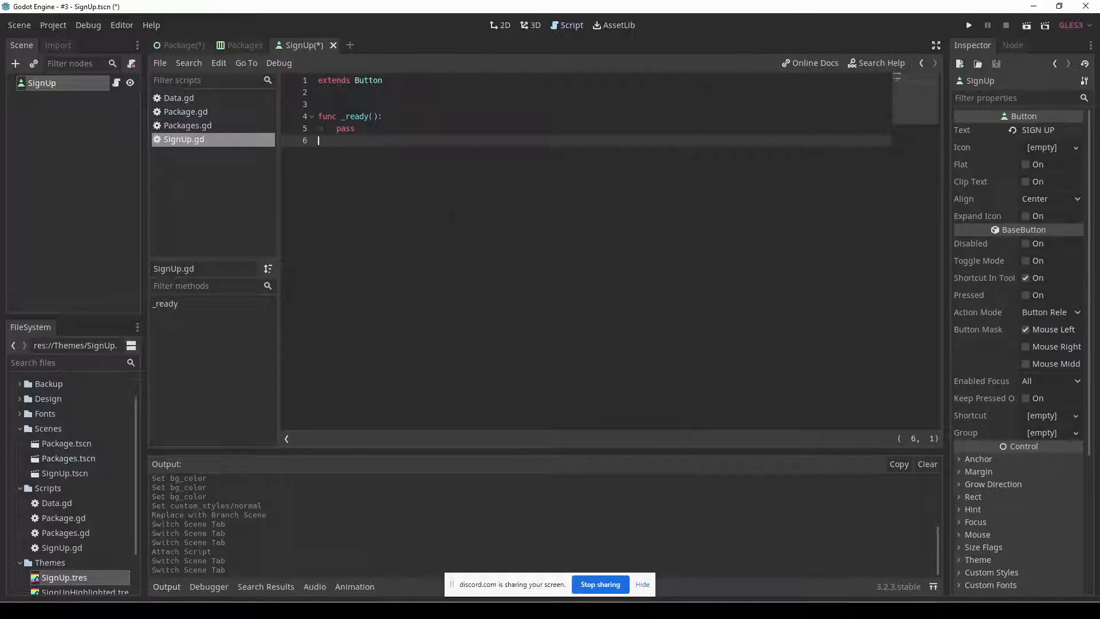
key("Return")
type("func")
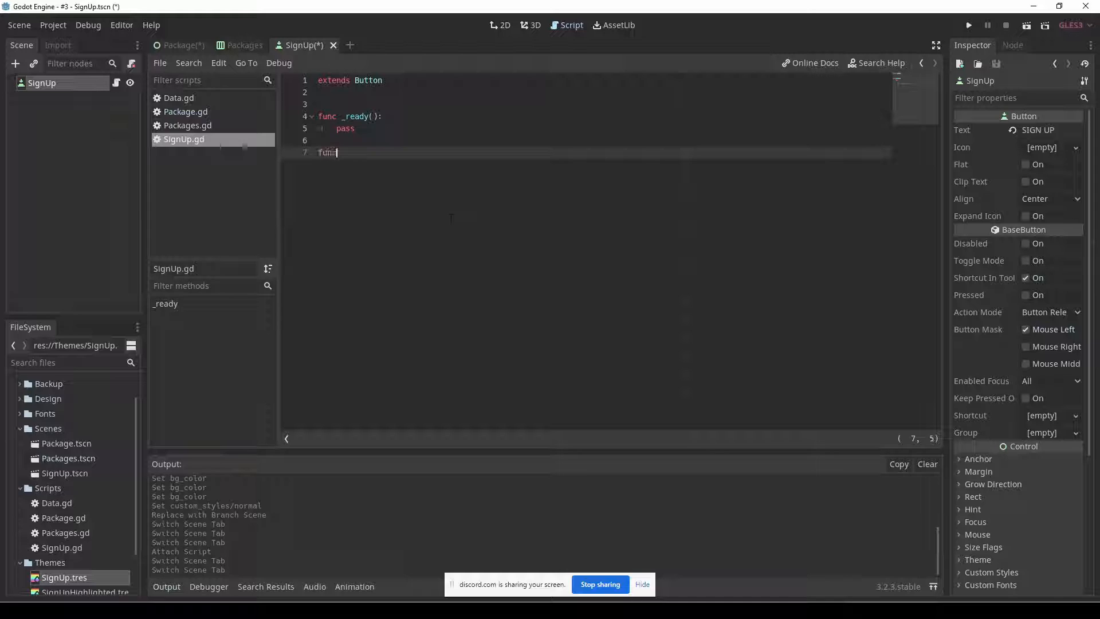
type(" highlight():")
key("Return")
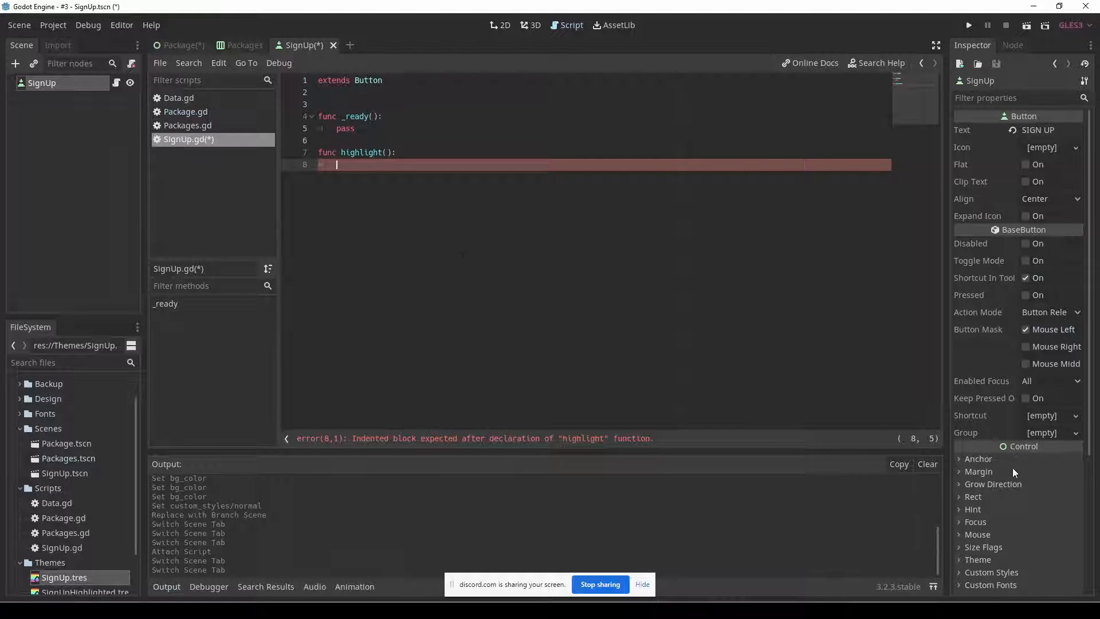
Expand the button's Custom Colors properties and start a set() call with the path "custom_colors/" inside highlight().
scroll(1014, 475, "down", 5)
left_click(1030, 393)
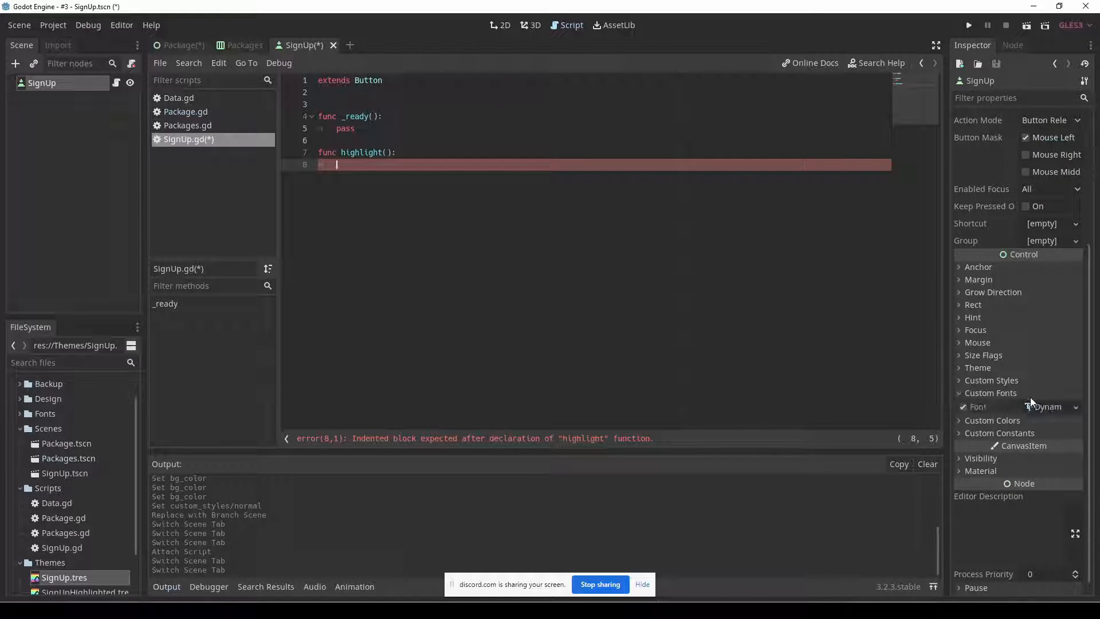
left_click(1018, 395)
left_click(1019, 407)
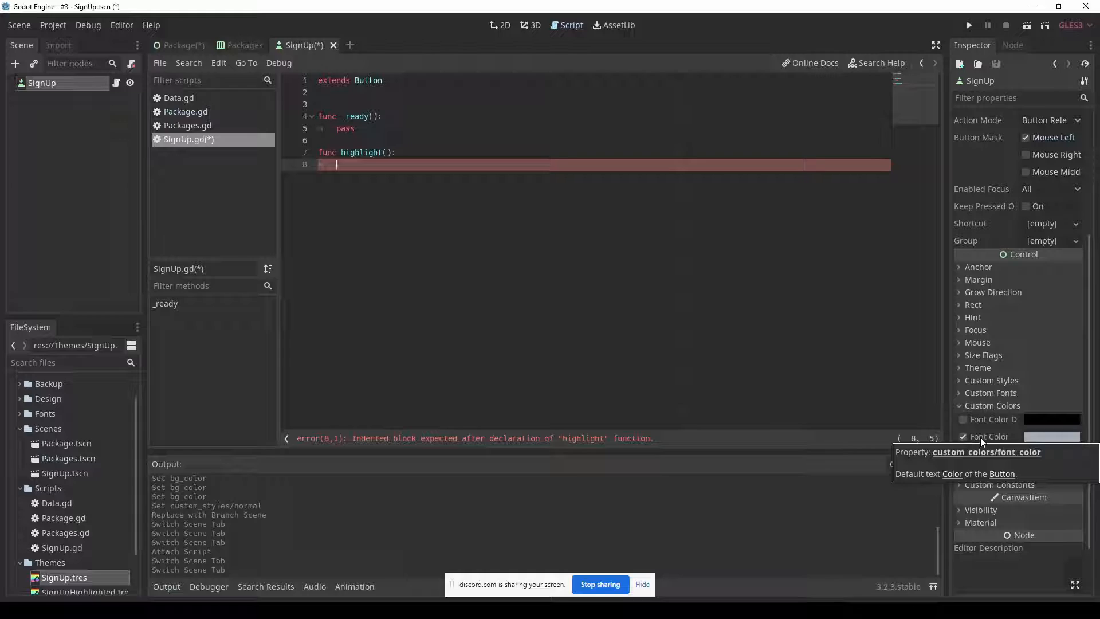
type("set(\"")
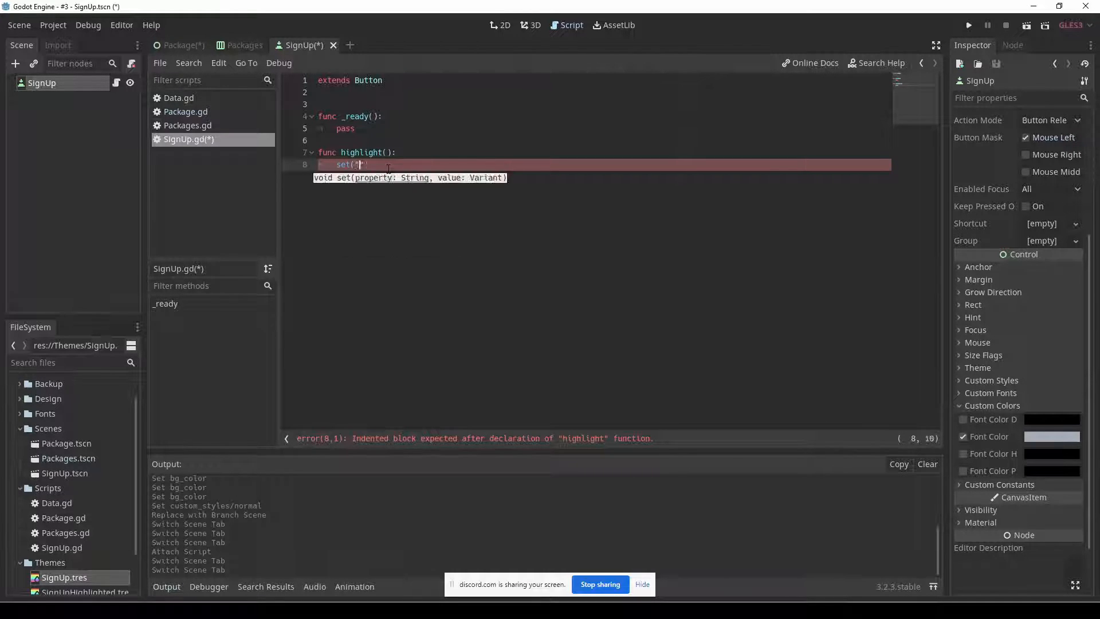
type("custom_colors/")
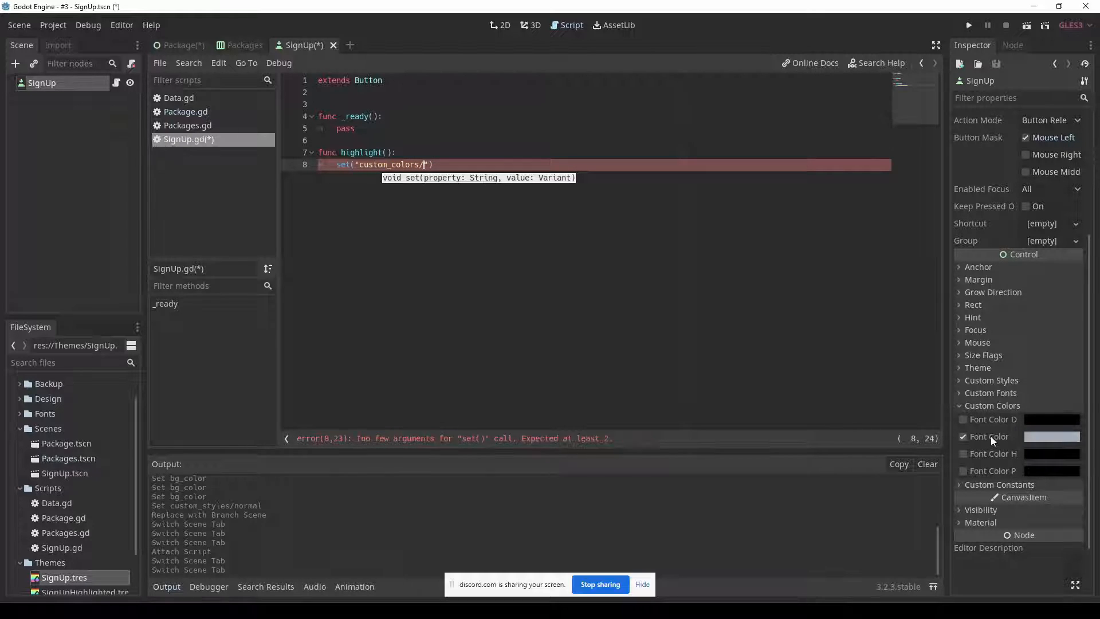
Look up font_color in the Button class reference's theme properties and add it to the property path in the set() call.
mouse_move(991, 435)
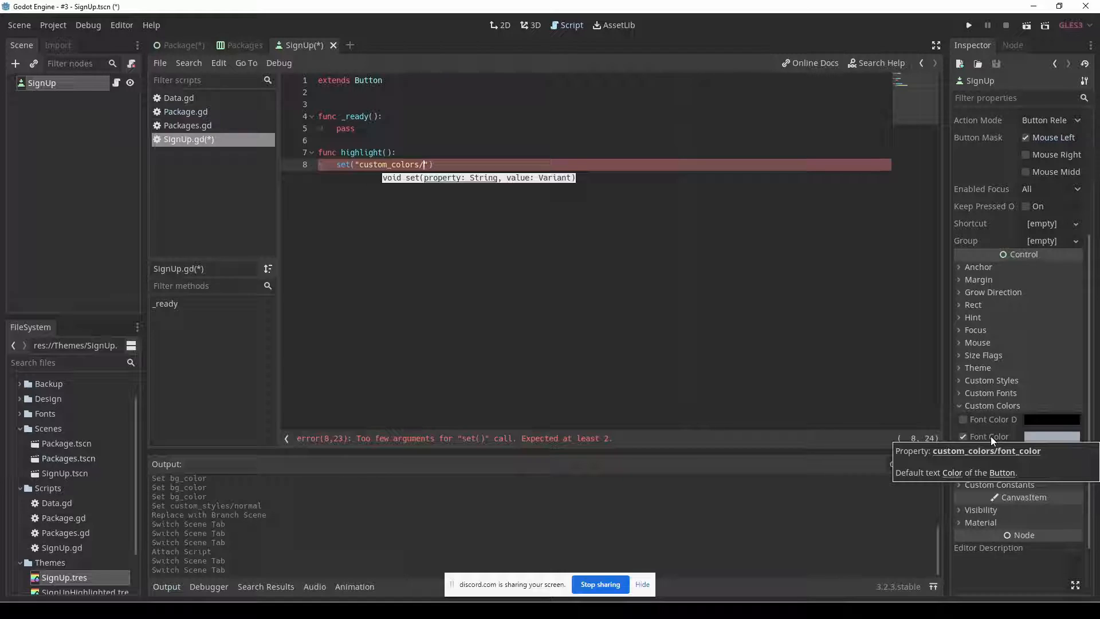
left_click(1085, 81)
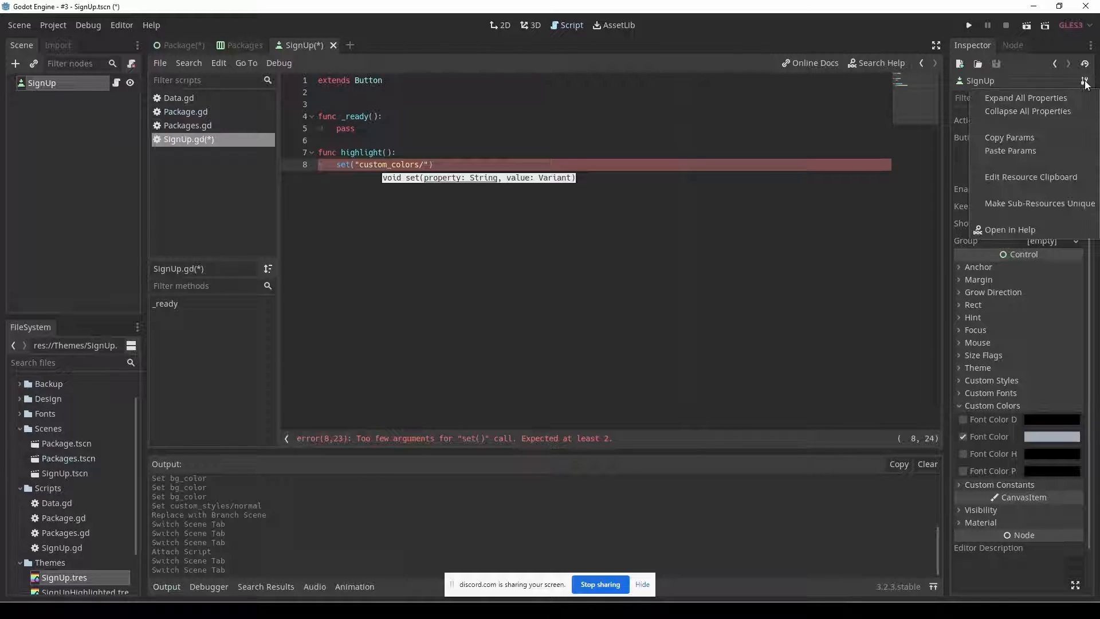
left_click(1019, 229)
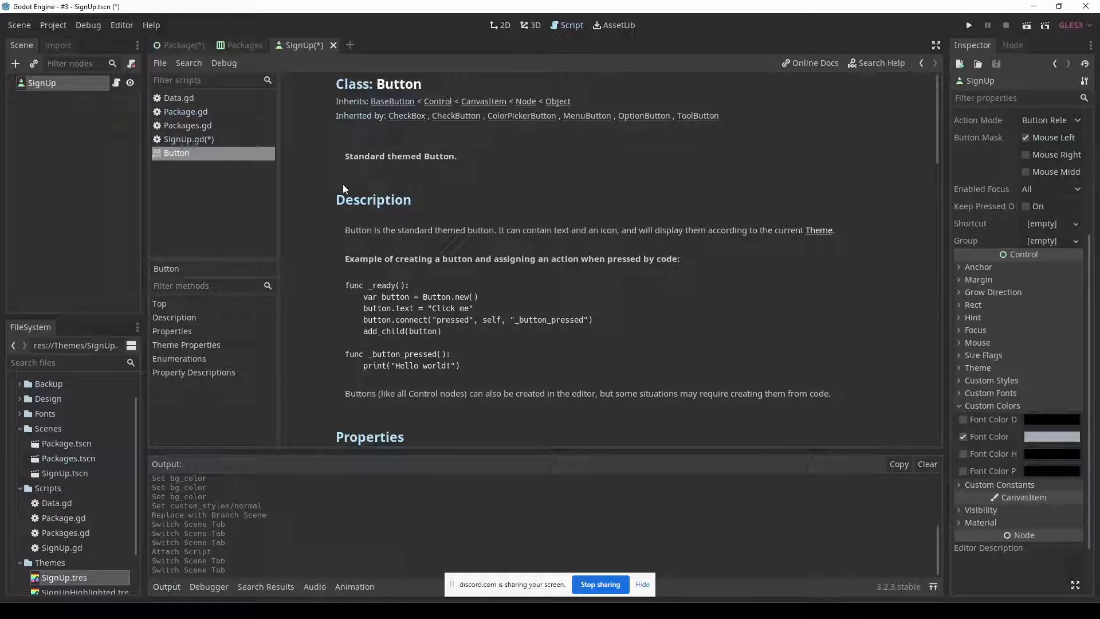
left_click(191, 346)
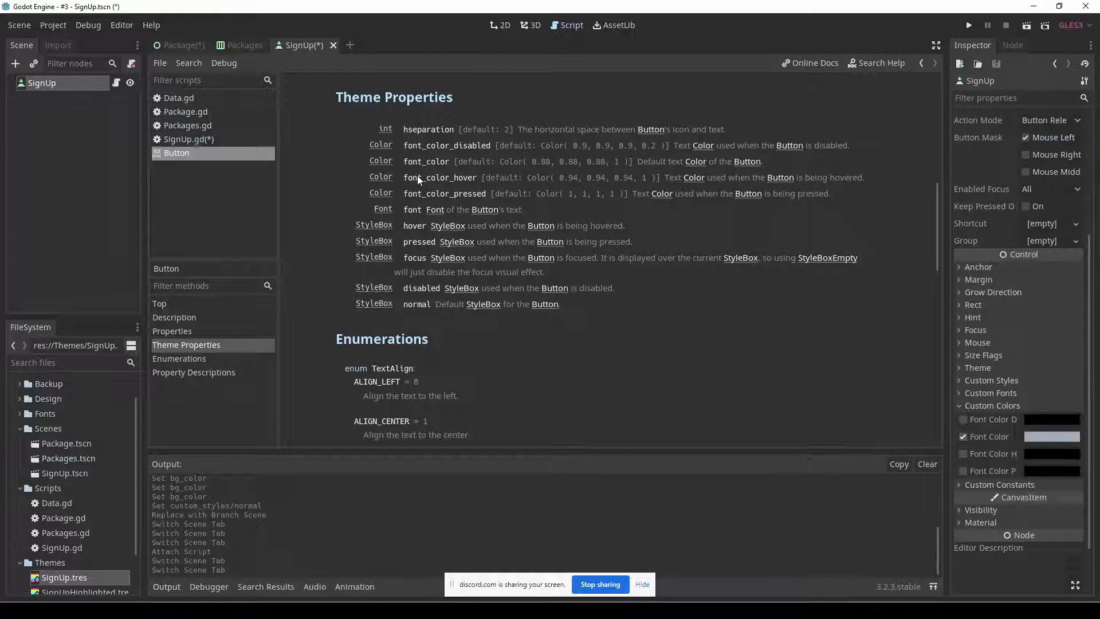
double_click(423, 161)
left_click(218, 140)
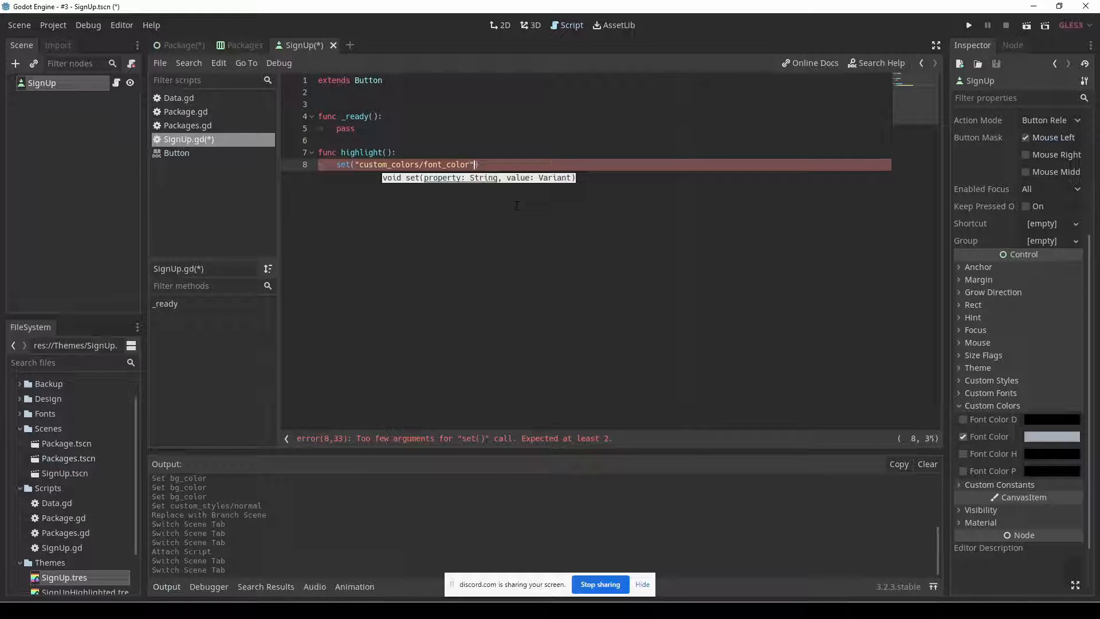
Complete the font_color set() call with "#FFFFFF" as its second argument.
type("\",")
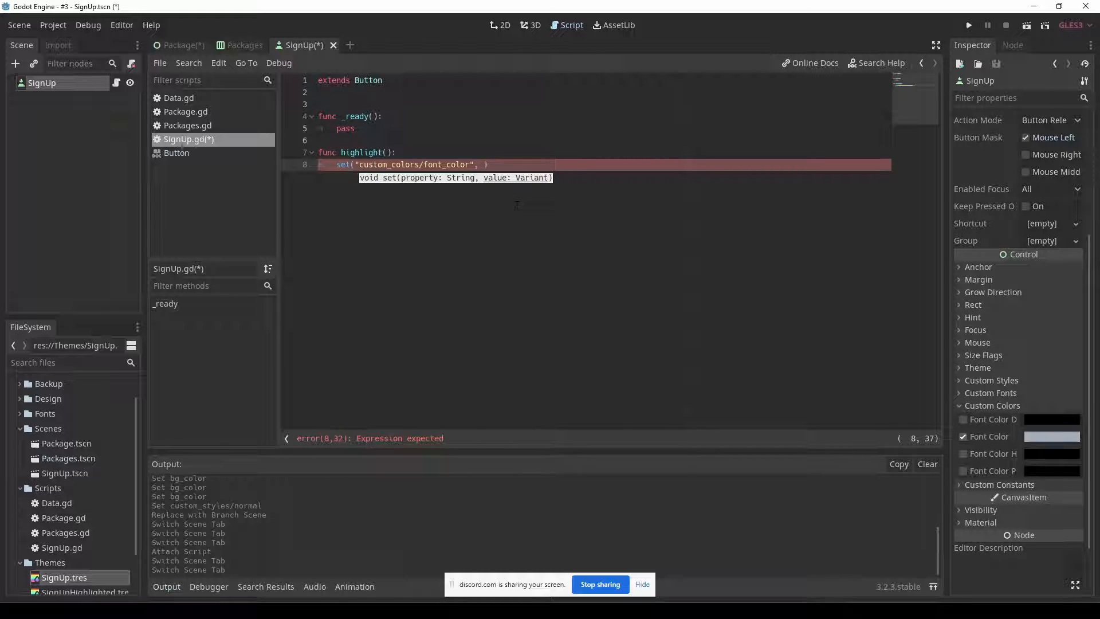
type(" \"#FFFFFF")
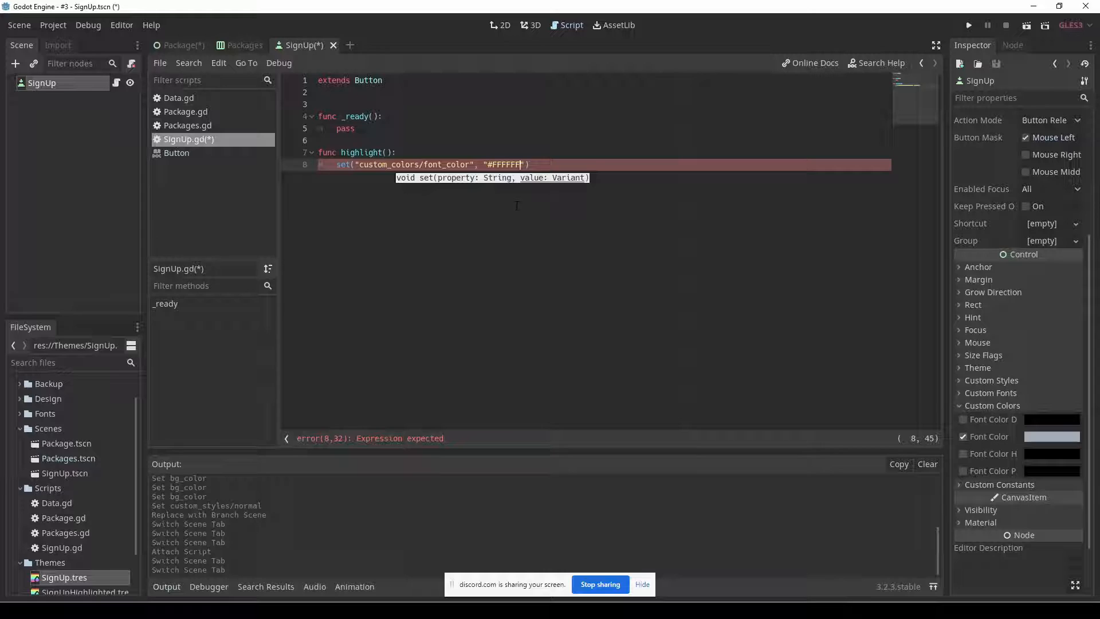
key("End")
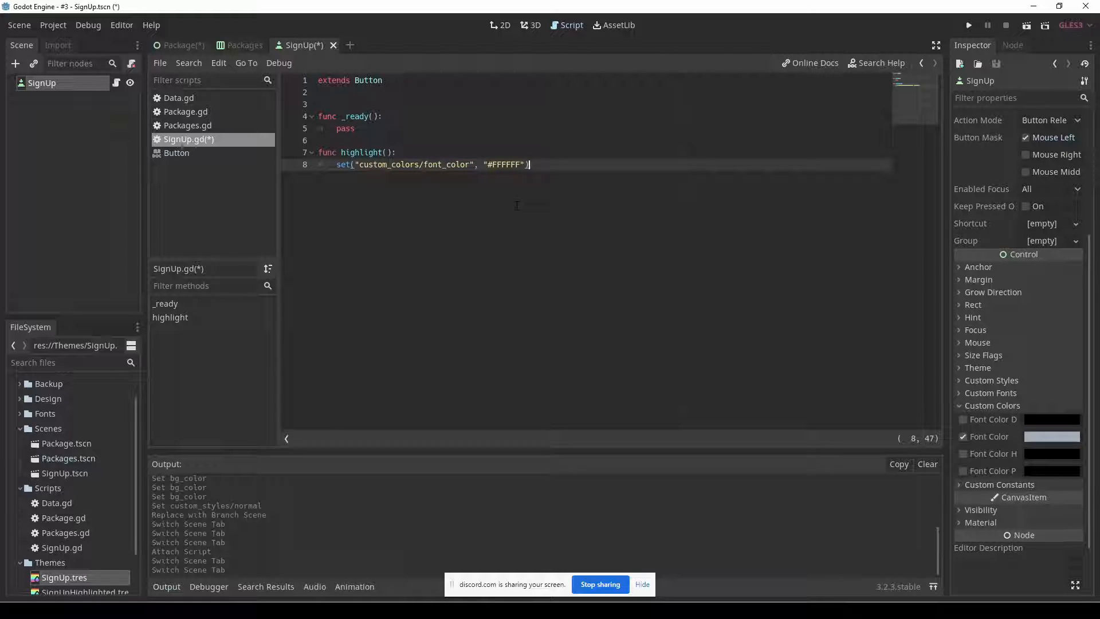
Duplicate the font_color line and replace the copy's color with the button's current Font Color hex, a3adb8.
key("ctrl+b")
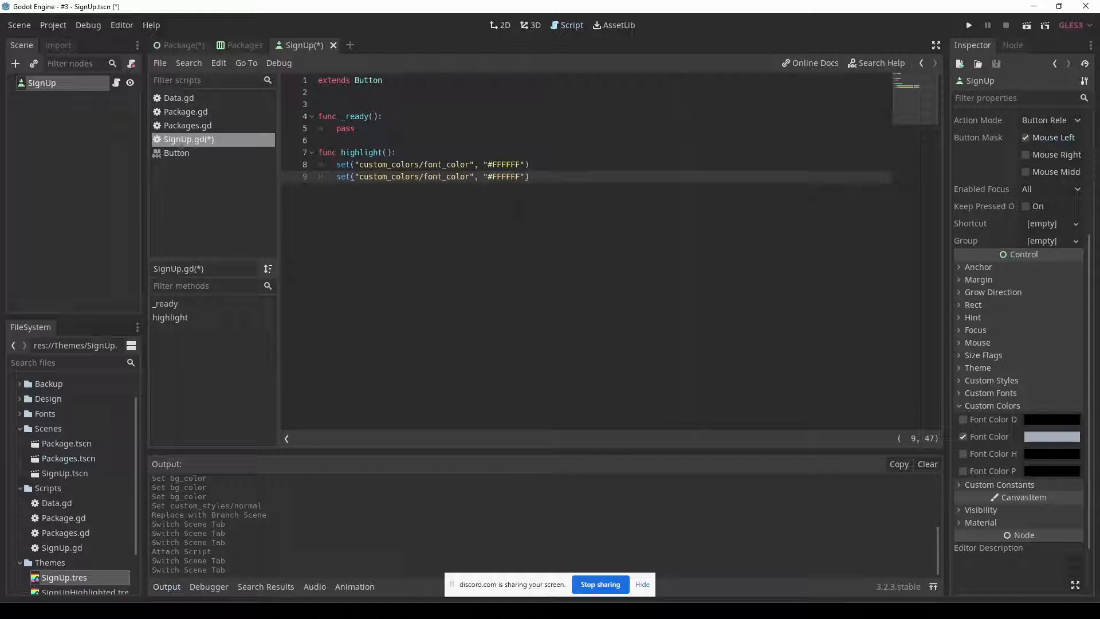
left_click(1057, 439)
key("ctrl+c")
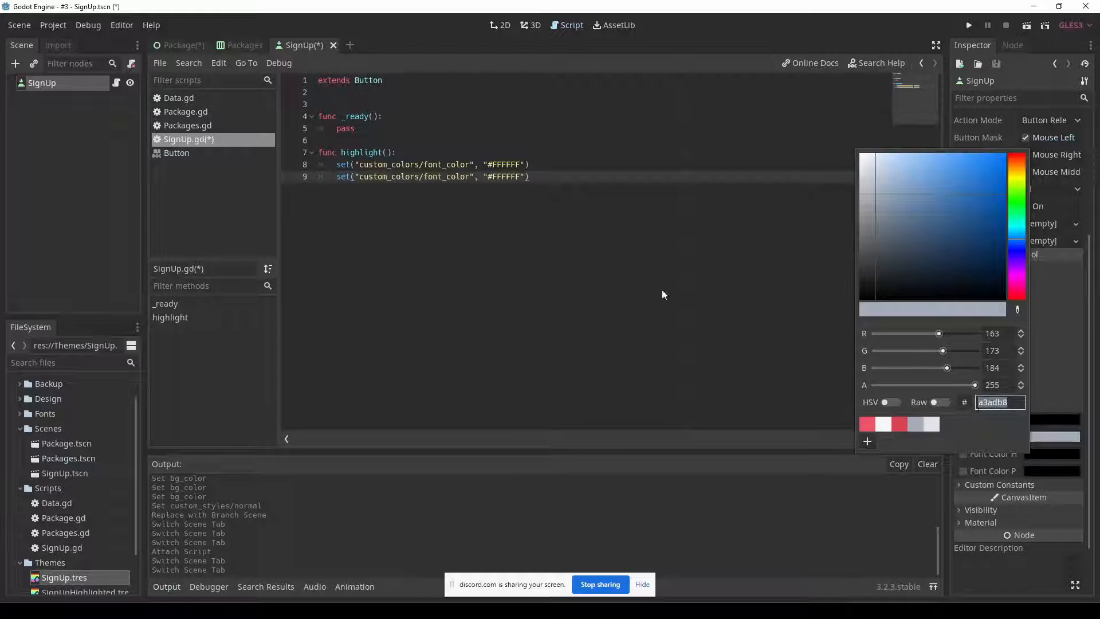
left_click(520, 177)
key("ctrl+v")
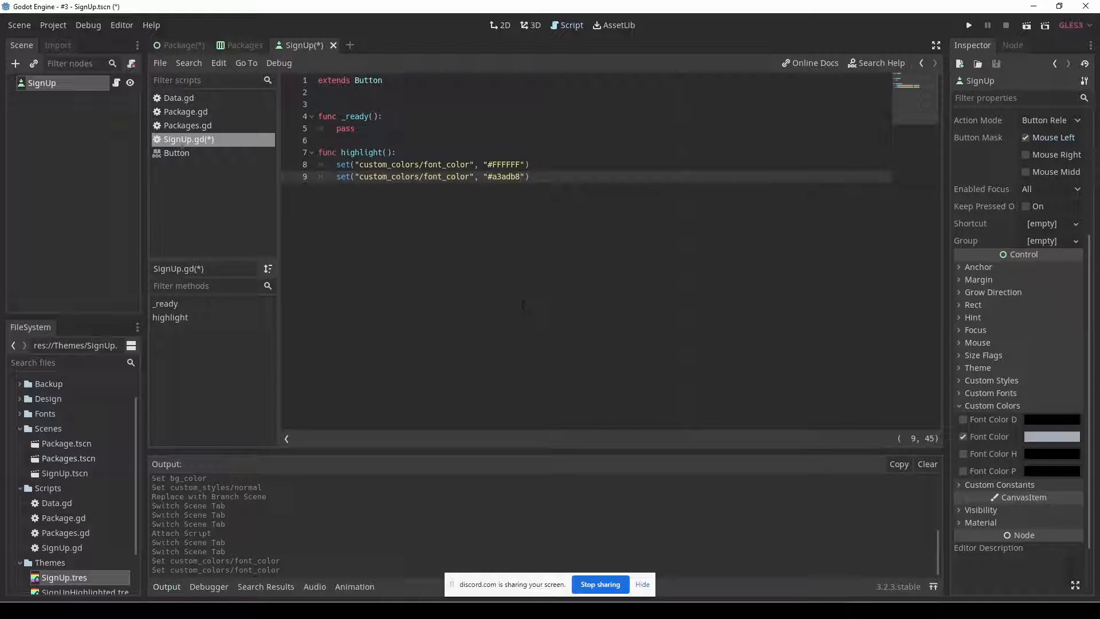
Add the comments #highlighted above the #FFFFFF line and #normal above the #a3adb8 line.
key("Up")
key("Up")
key("Return")
type("#highlih")
key("BackSpace")
type("ghted")
key("Down")
type("#")
type("nomral")
key("BackSpace")
key("BackSpace")
key("BackSpace")
key("BackSpace")
type("rmal")
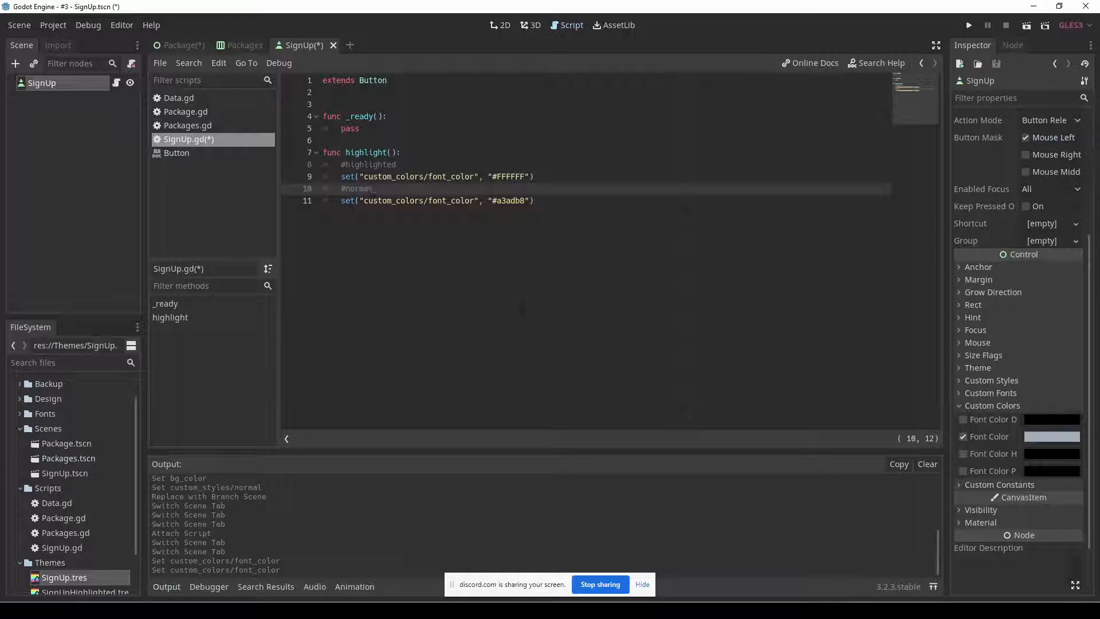
Insert an extra blank line above _ready() and give the highlight() function a parameter named state.
key("Up")
key("Up")
key("Up")
key("Up")
key("Up")
key("Up")
key("Up")
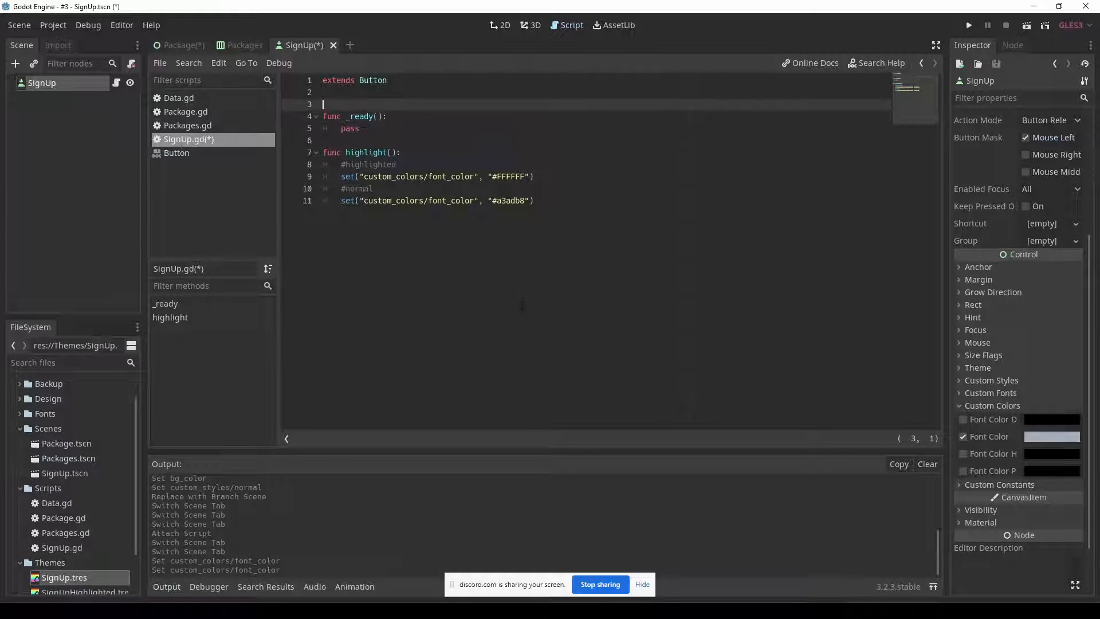
key("Return")
key("Up")
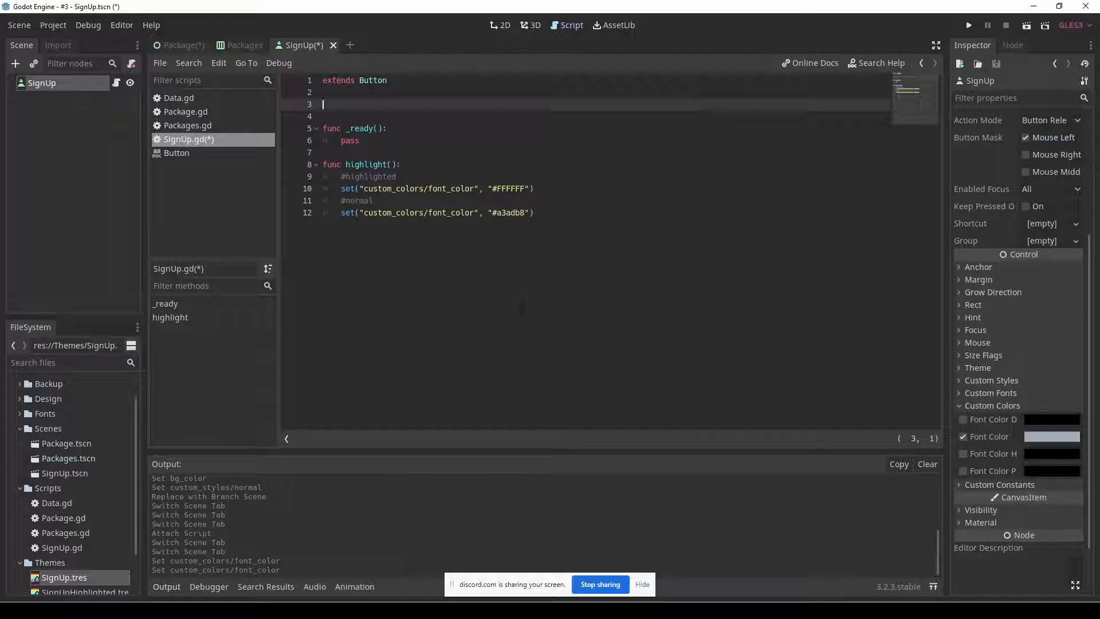
key("Down")
key("Down")
key("Down")
key("Down")
key("Down")
key("End")
key("Left")
key("Left")
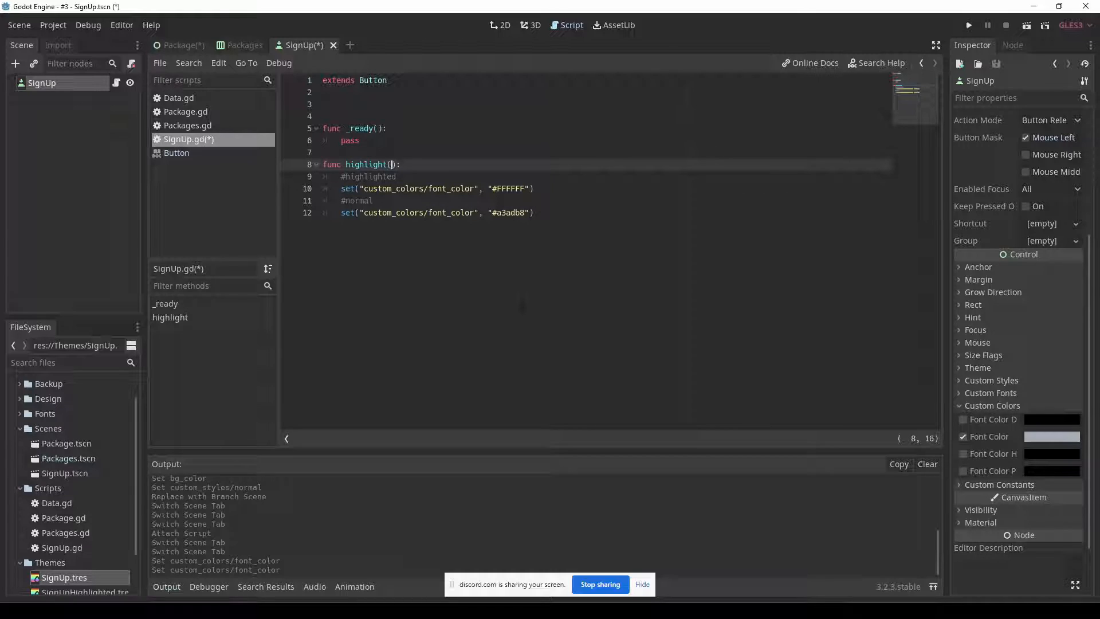
type("toggle")
key("ctrl+BackSpace")
type("state")
key("ctrl+shift+Left")
key("Down")
key("Home")
key("shift+Down")
key("shift+End")
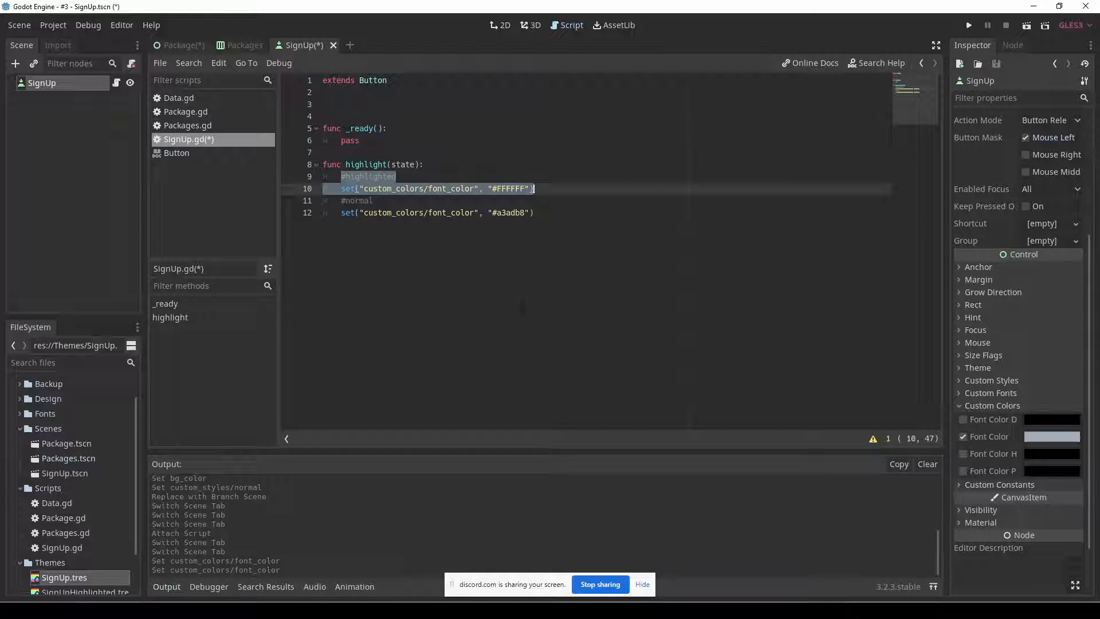
key("Down")
key("shift+Down")
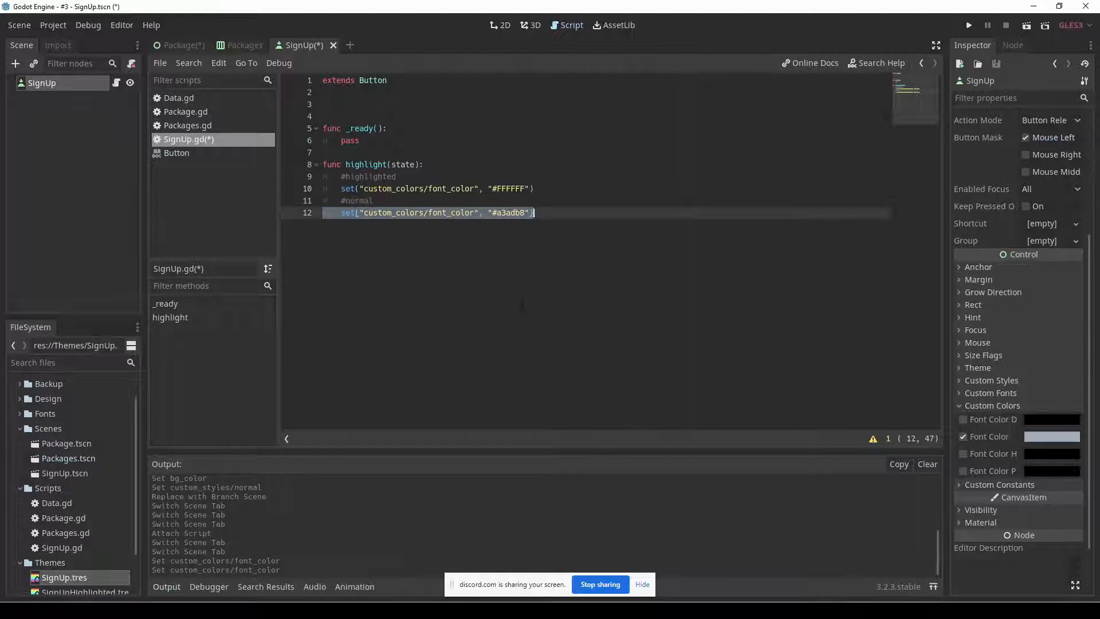
key("Up")
key("Up")
key("Up")
key("Up")
key("Up")
key("Up")
key("Up")
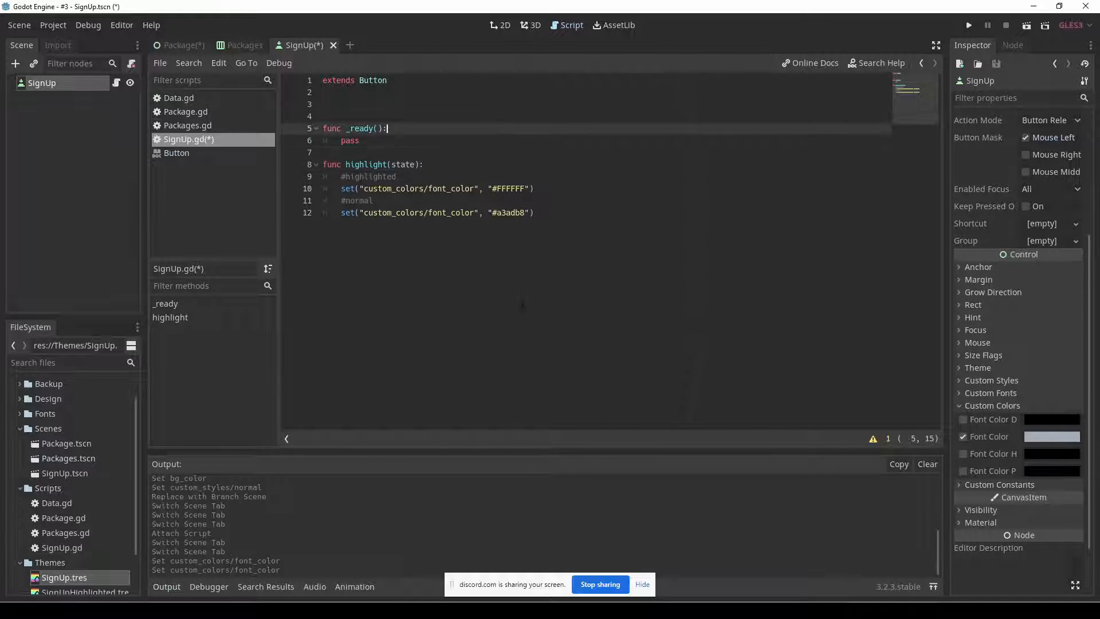
Declare a variable highligted := false above _ready(), with setget pointing to the highlight function.
key("Up")
key("Up")
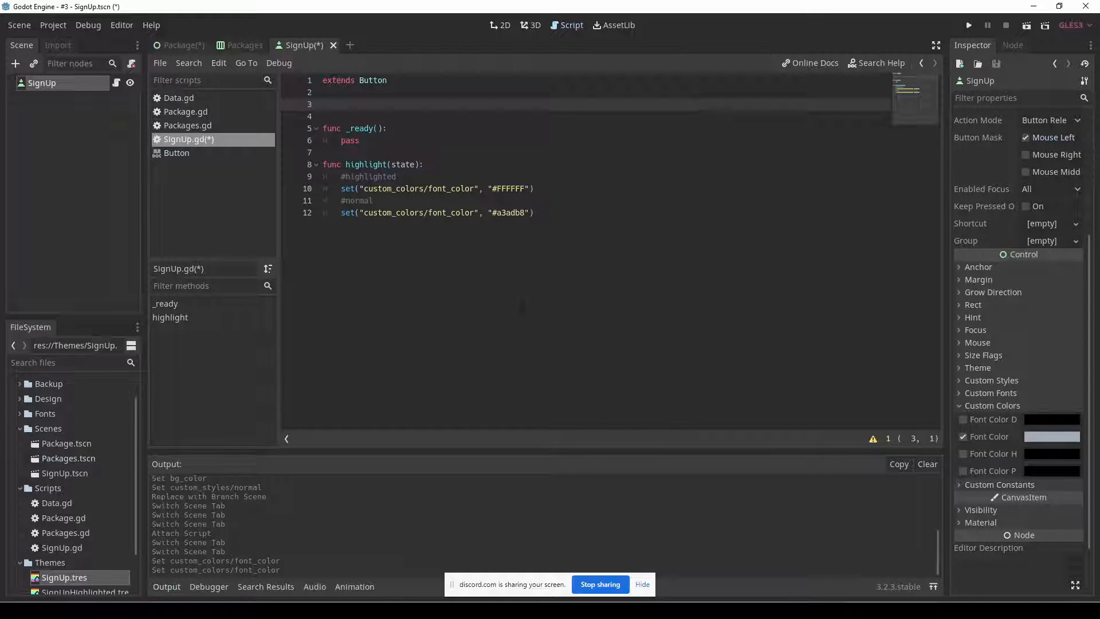
type("var highligted \"")
key("BackSpace")
type(":= false setget")
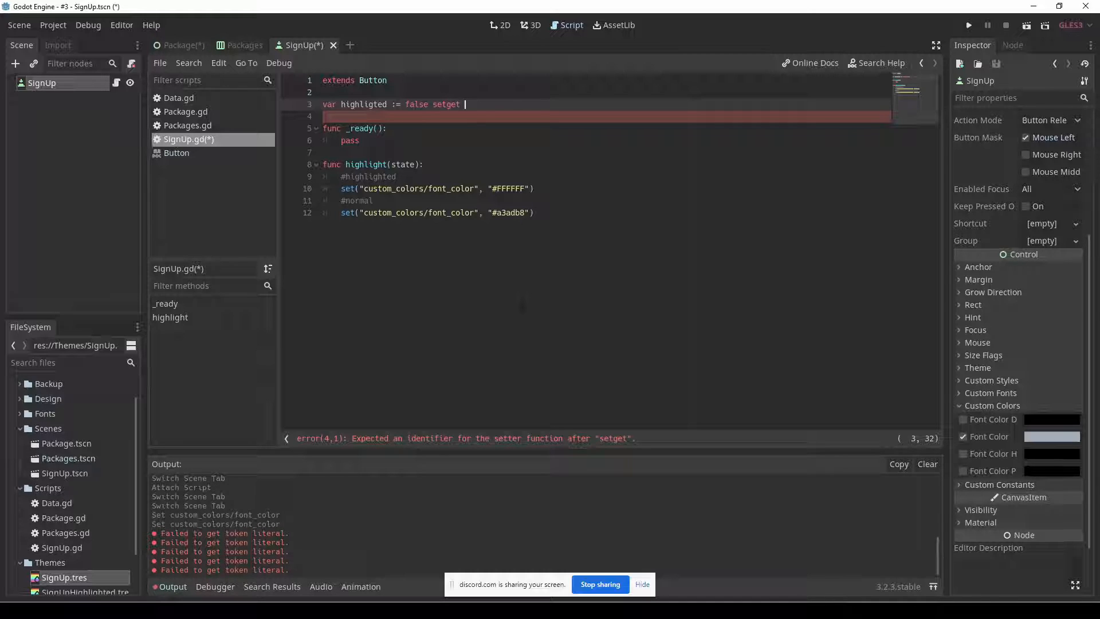
type(" highlight")
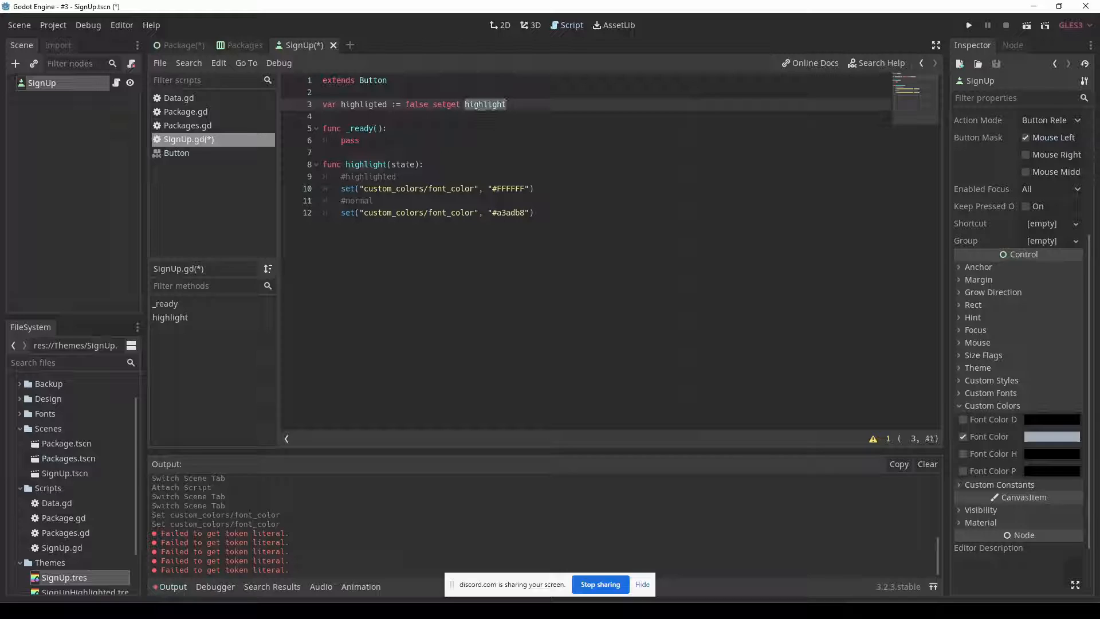
double_click(366, 165)
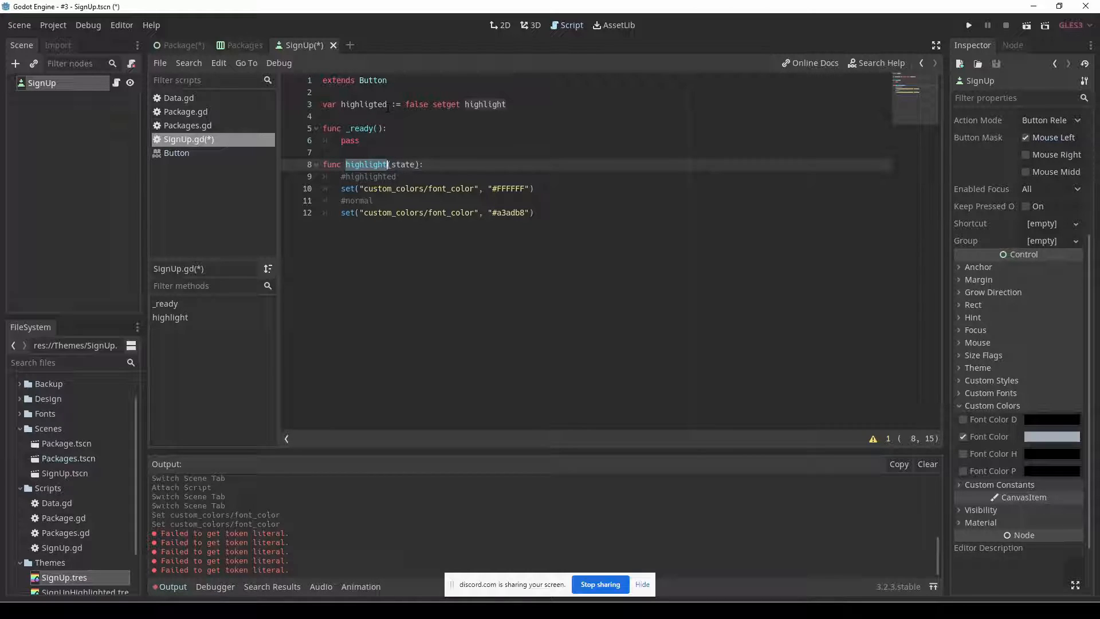
left_click(476, 105)
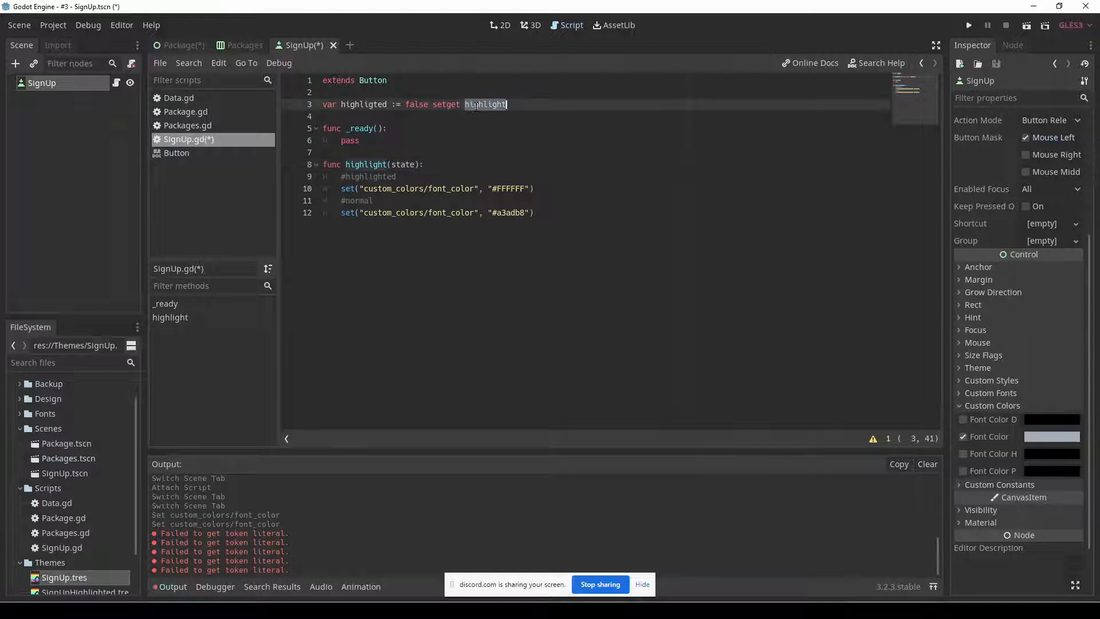
left_click(414, 165)
double_click(405, 164)
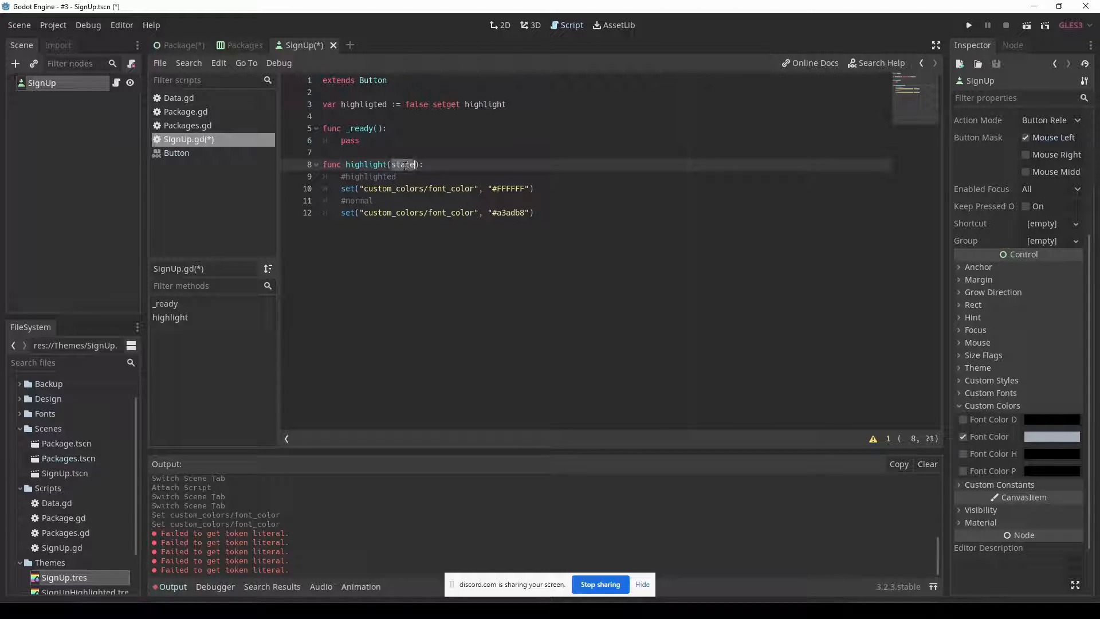
Replace the #highlighted comment in highlight() with an if statement on state.
left_click(401, 177)
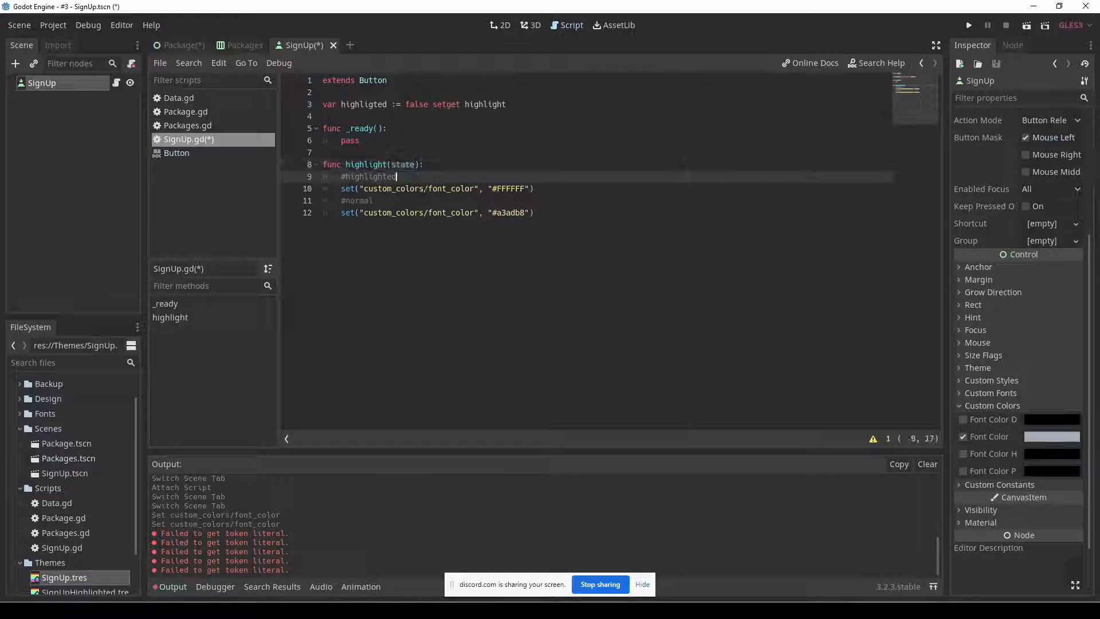
left_click_drag(401, 177, 342, 177)
type("if state")
Rename state to toggle in both the highlight() parameter and the if condition, ending the condition with a colon.
key("Up")
key("ctrl+Right")
key("Right")
key("ctrl+Delete")
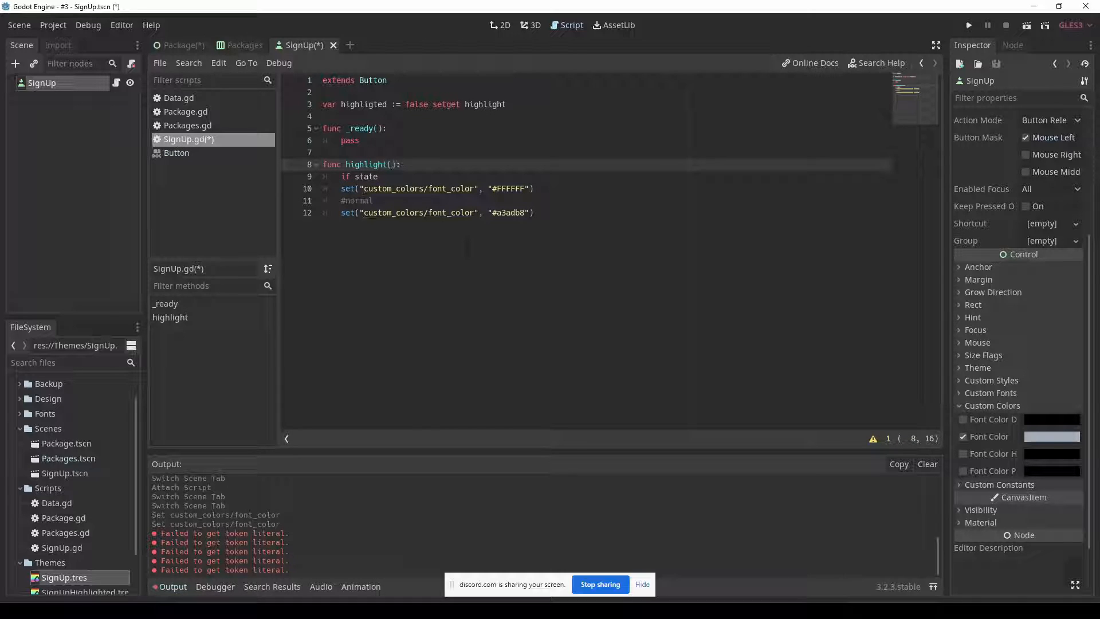
key("Down")
key("ctrl+BackSpace")
key("Up")
key("End")
key("Left")
key("Left")
type("toggle")
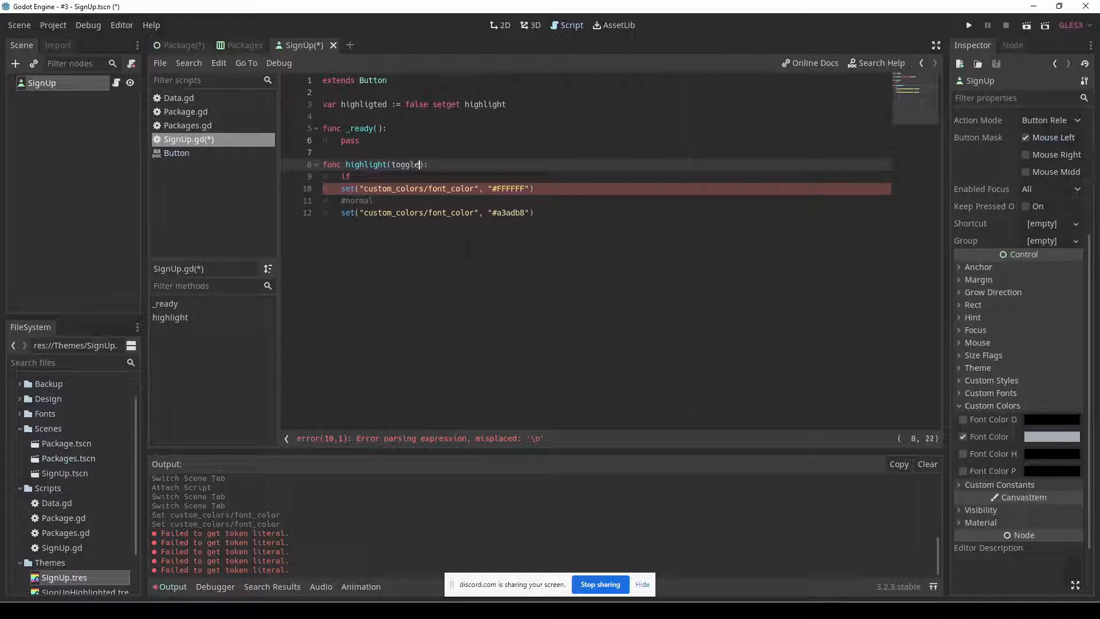
key("Down")
type("toggle:")
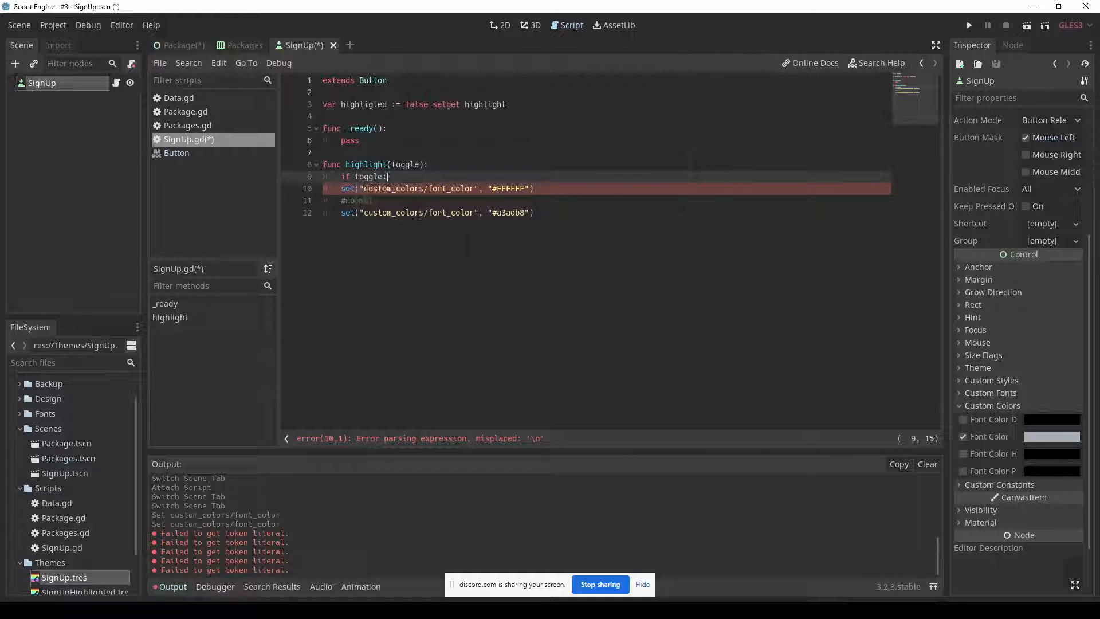
Indent the #FFFFFF font_color line so it sits inside the if toggle block.
key("Down")
key("Home")
key("Tab")
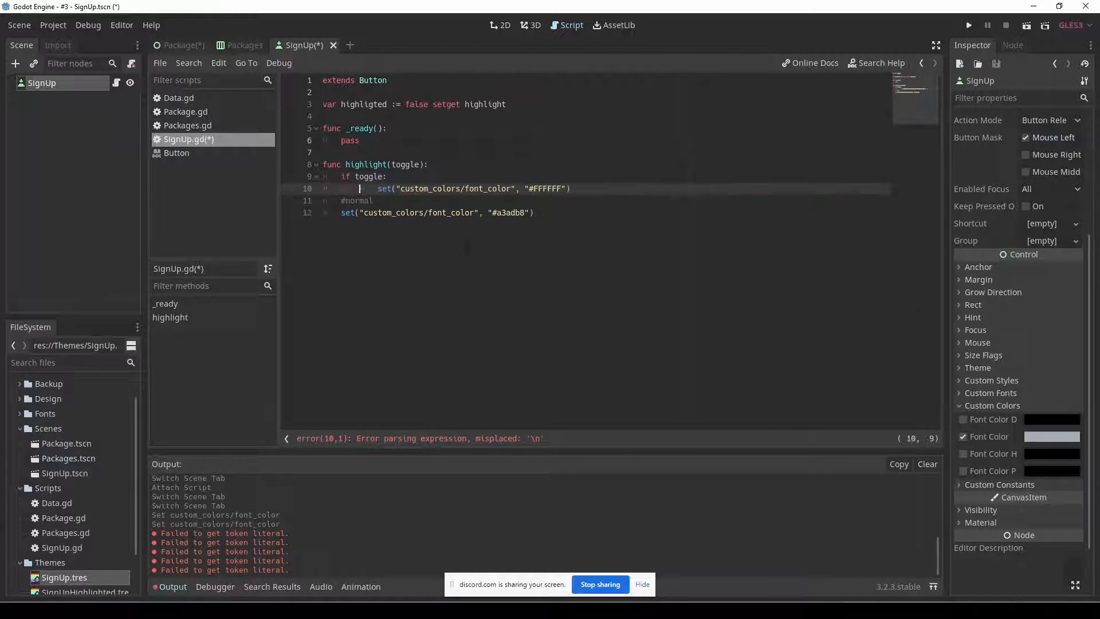
key("Up")
key("Left")
key("shift+End")
key("shift+Left")
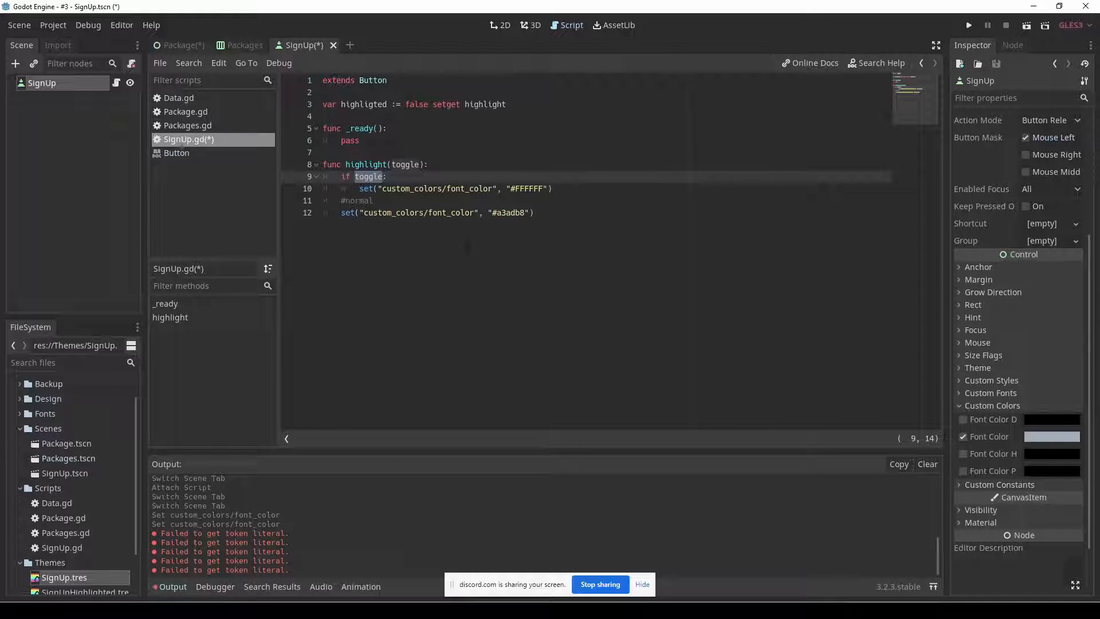
Replace the #normal comment with else: and indent the #a3adb8 font_color line beneath it.
key("Down")
key("End")
key("Down")
key("Home")
type("ele")
key("Escape")
type("se:")
key("shift+End")
key("Delete")
key("Down")
key("Home")
key("Tab")
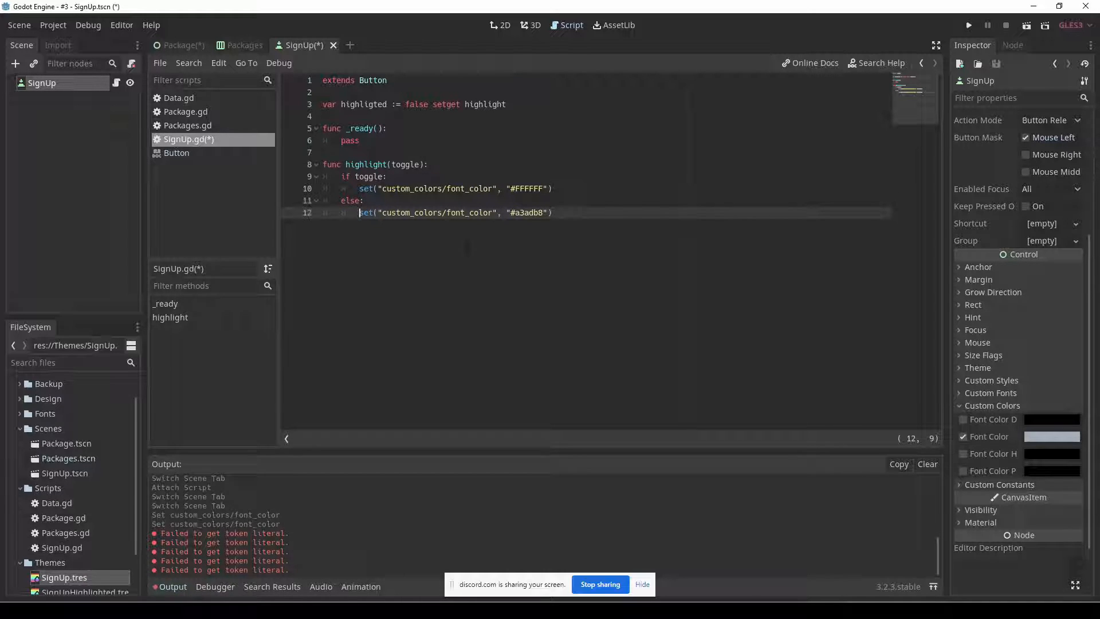
Save the SignUp scene and script, then open Package.gd and save the Package scene.
key("ctrl+s")
left_click(209, 115)
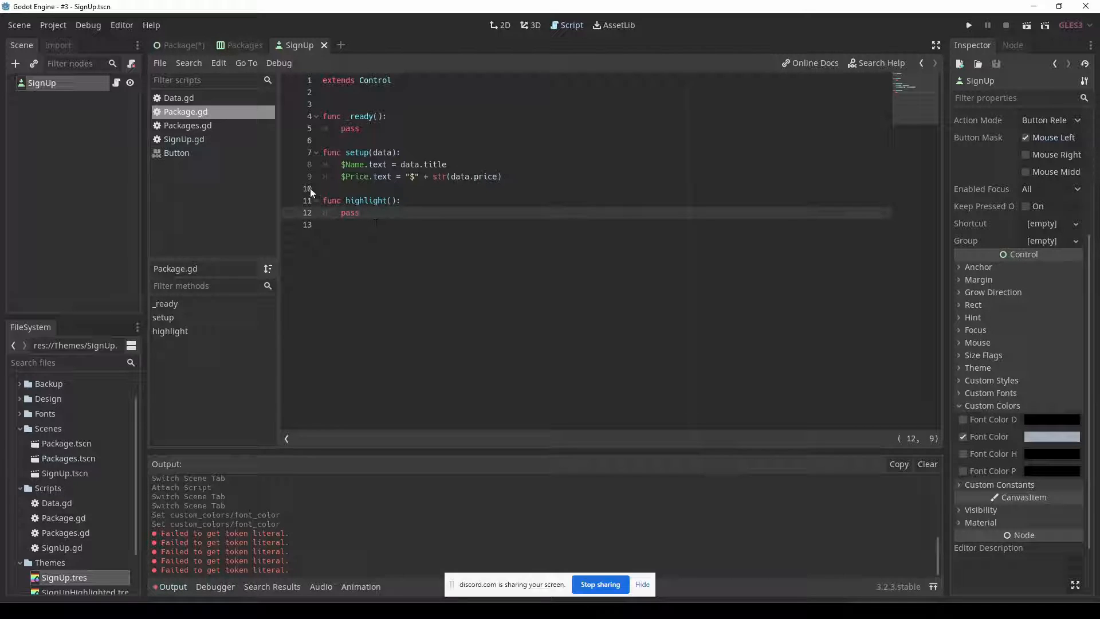
left_click(174, 45)
key("ctrl+s")
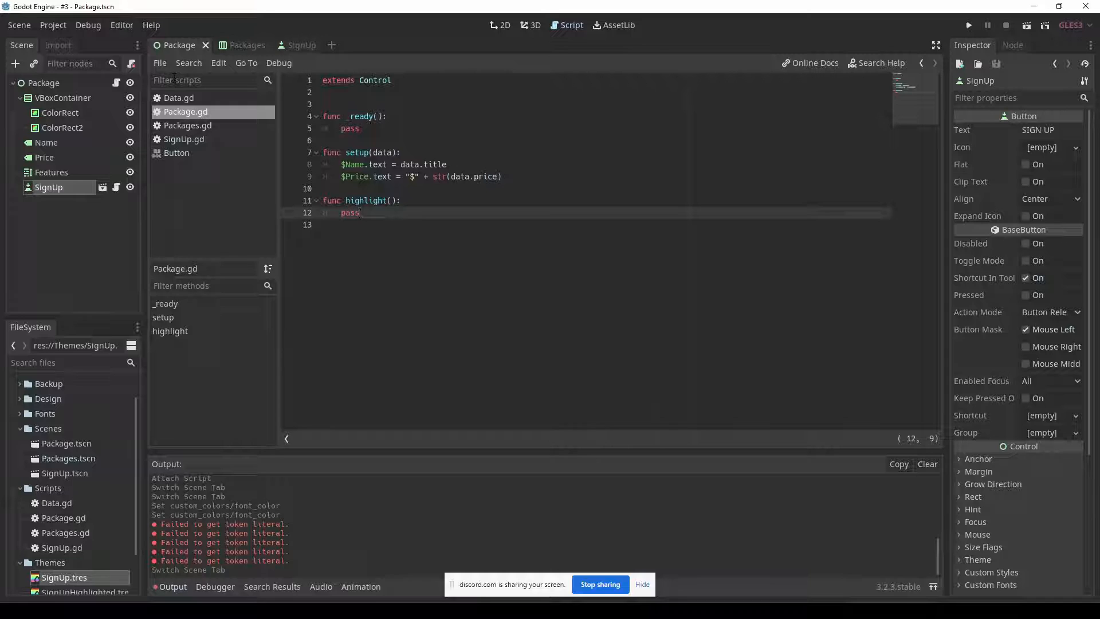
Connect the Package root node's mouse_entered signal to its own script with the receiver method _on_Package_mouse_entered.
left_click(57, 83)
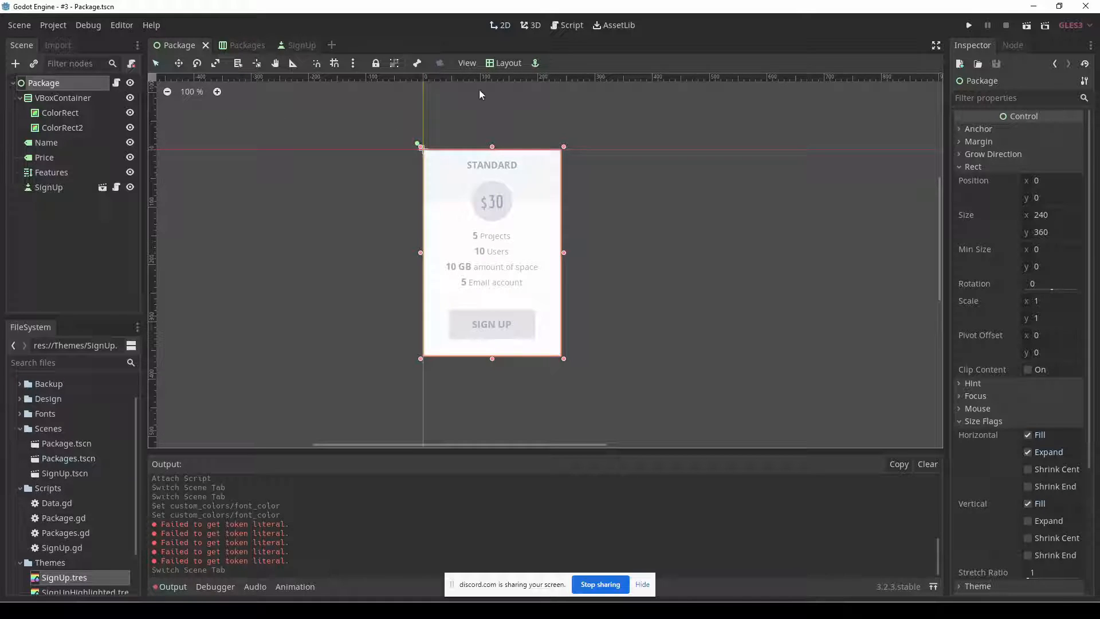
left_click(1012, 48)
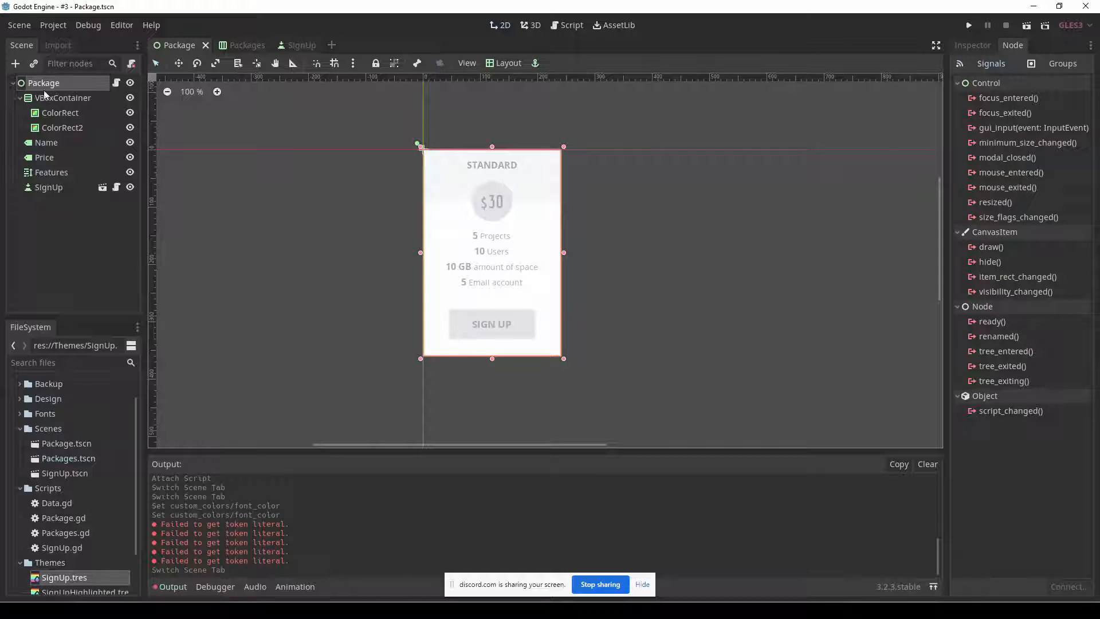
double_click(1000, 172)
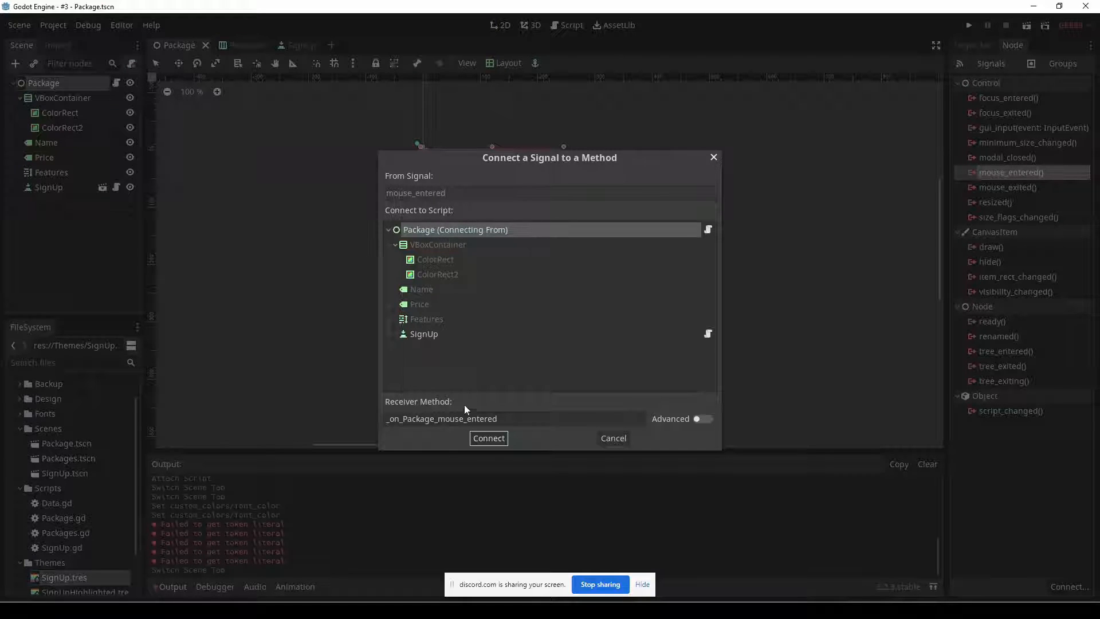
left_click_drag(518, 417, 391, 423)
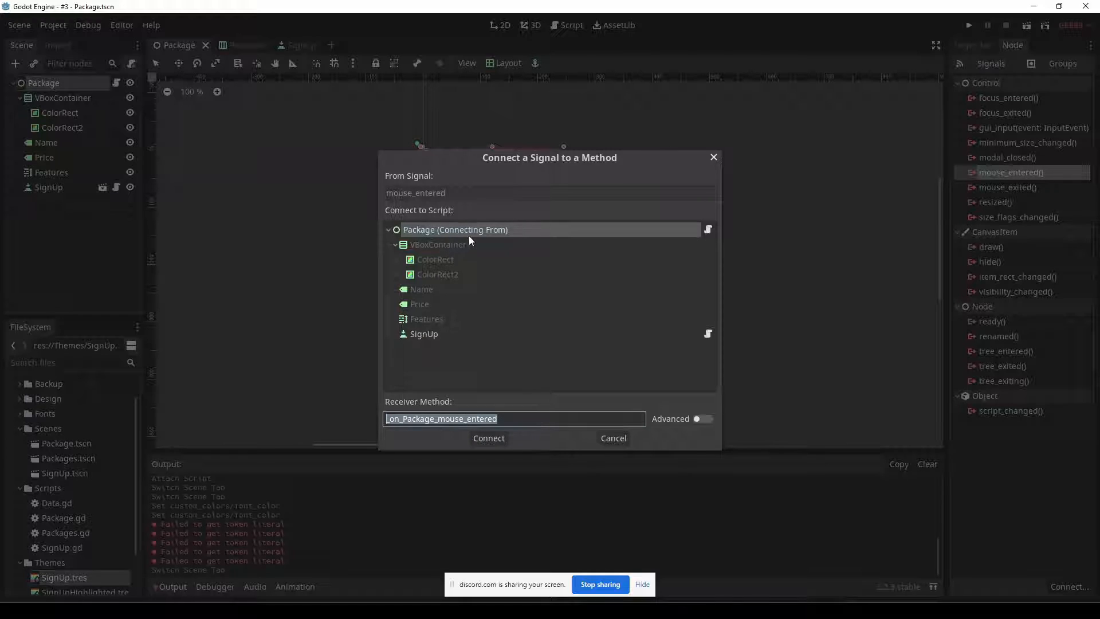
left_click(486, 439)
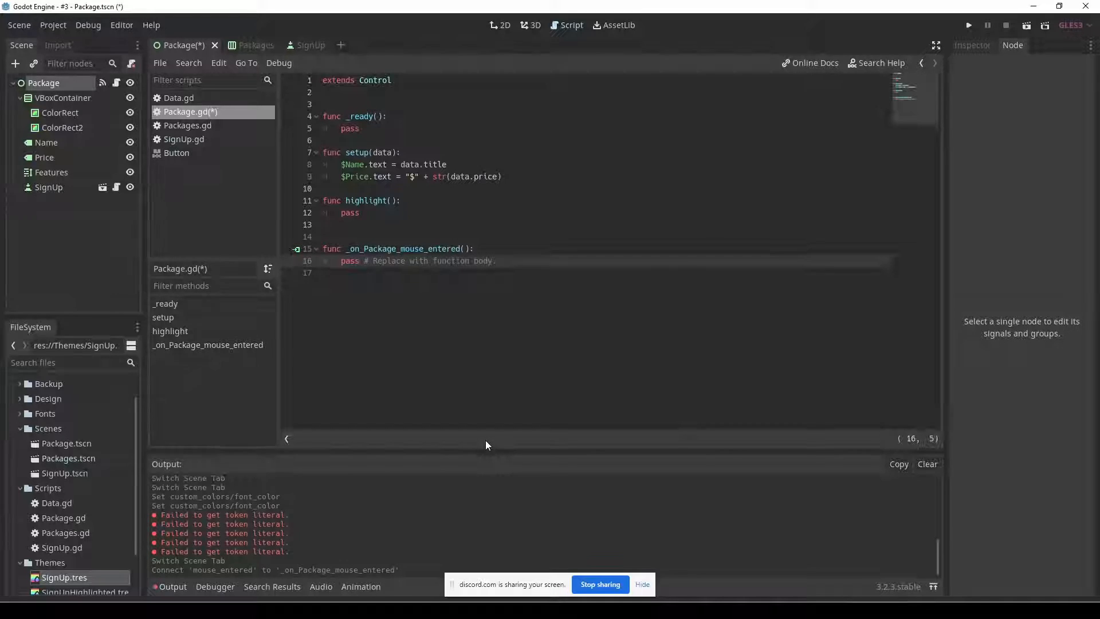
Replace the placeholder body of _on_Package_mouse_entered() with $SignUp.highligted = true.
left_click(501, 261, "shift")
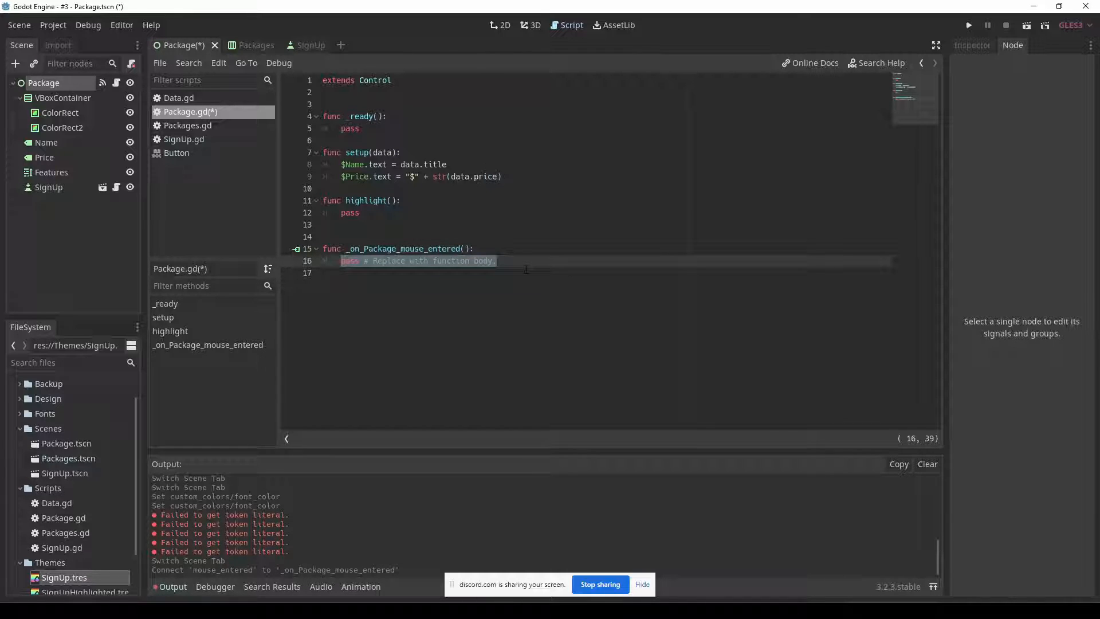
type("$")
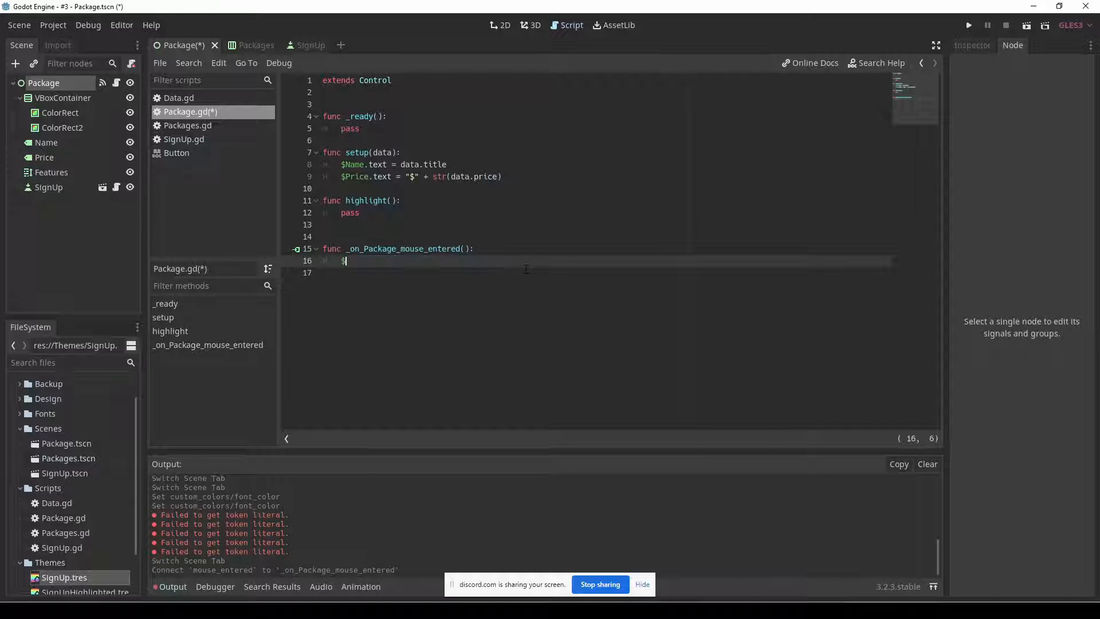
type("SignUp.hig")
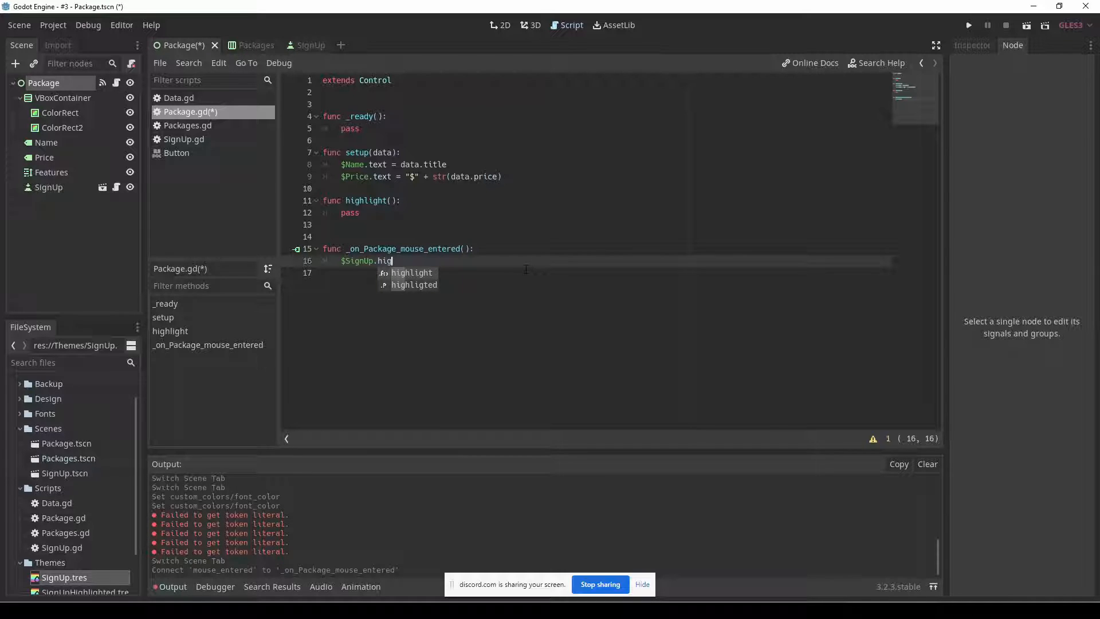
key("Down")
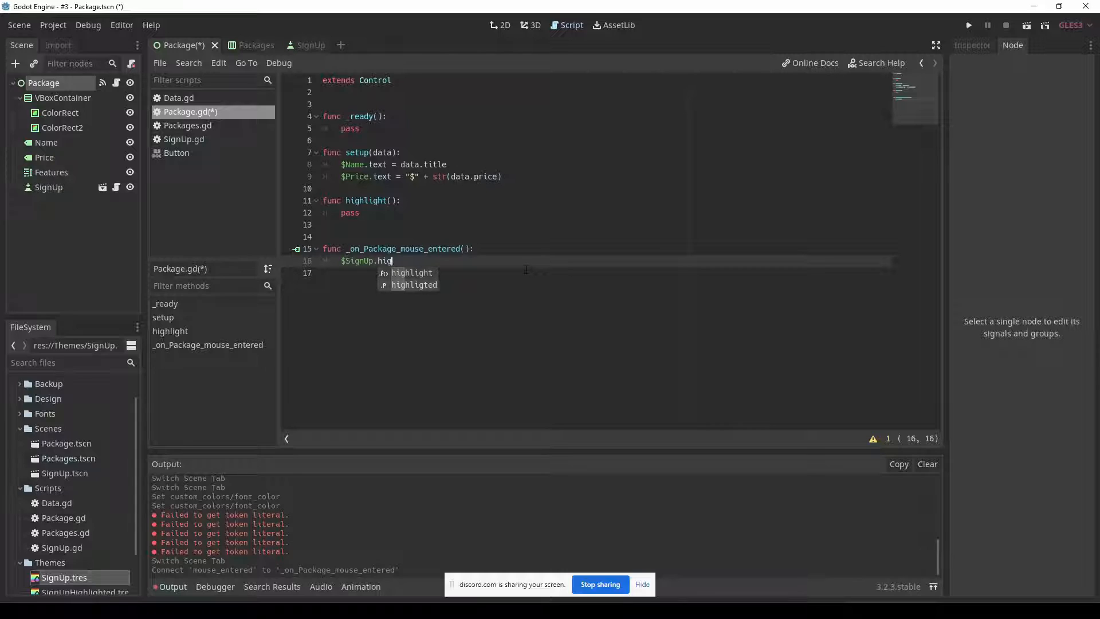
key("Return")
type("= true")
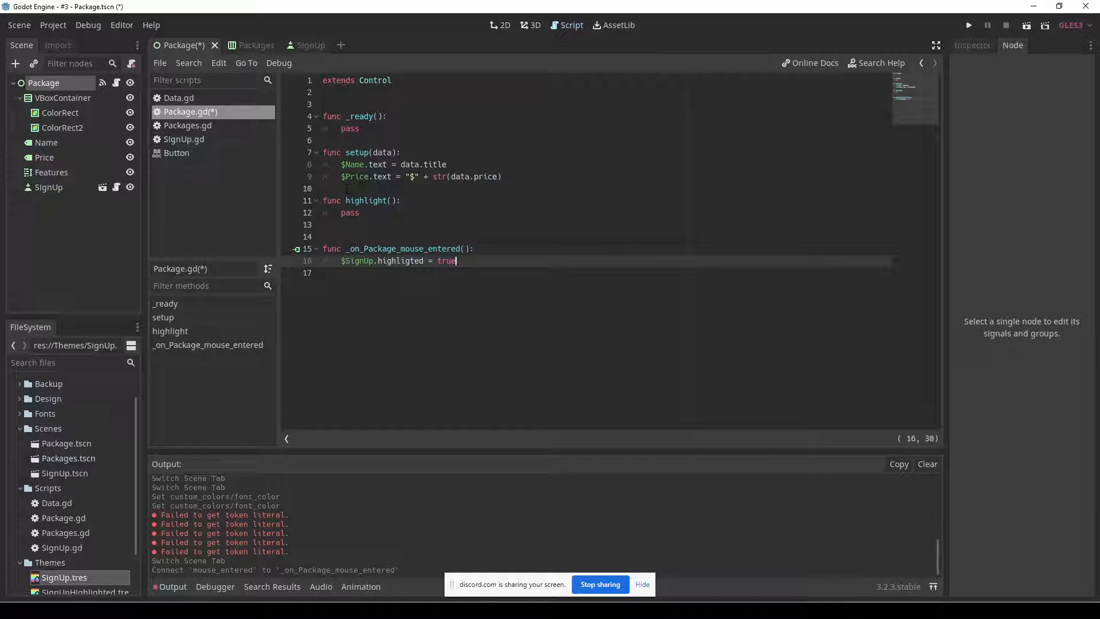
Comment out the empty highlight() function in Package.gd and run the project.
left_click_drag(347, 189, 366, 201)
key("ctrl+k")
left_click(437, 224)
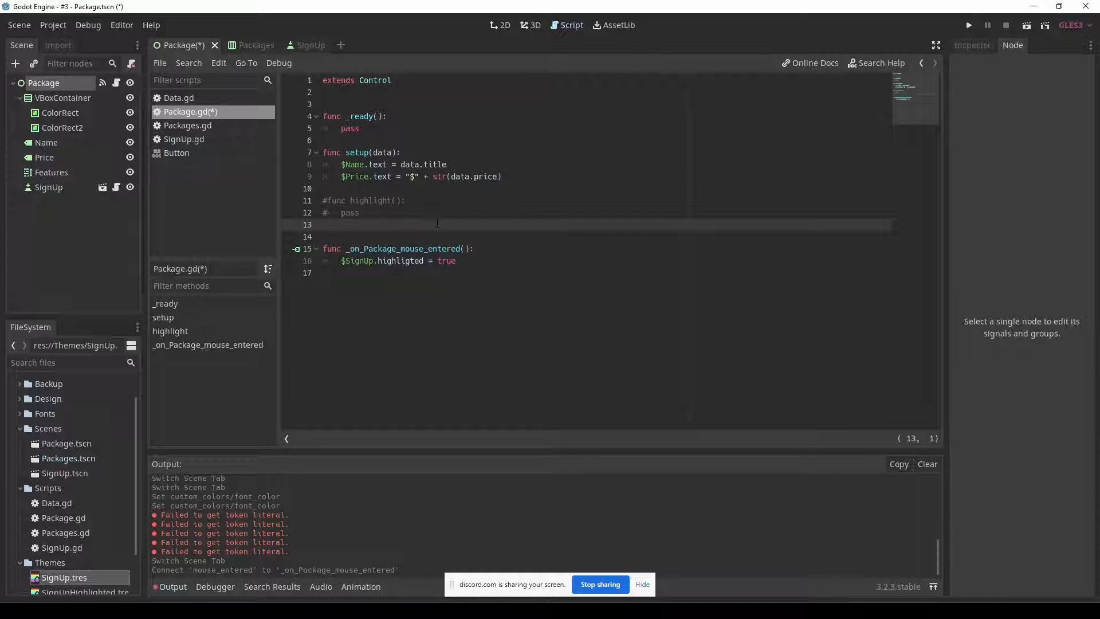
key("F5")
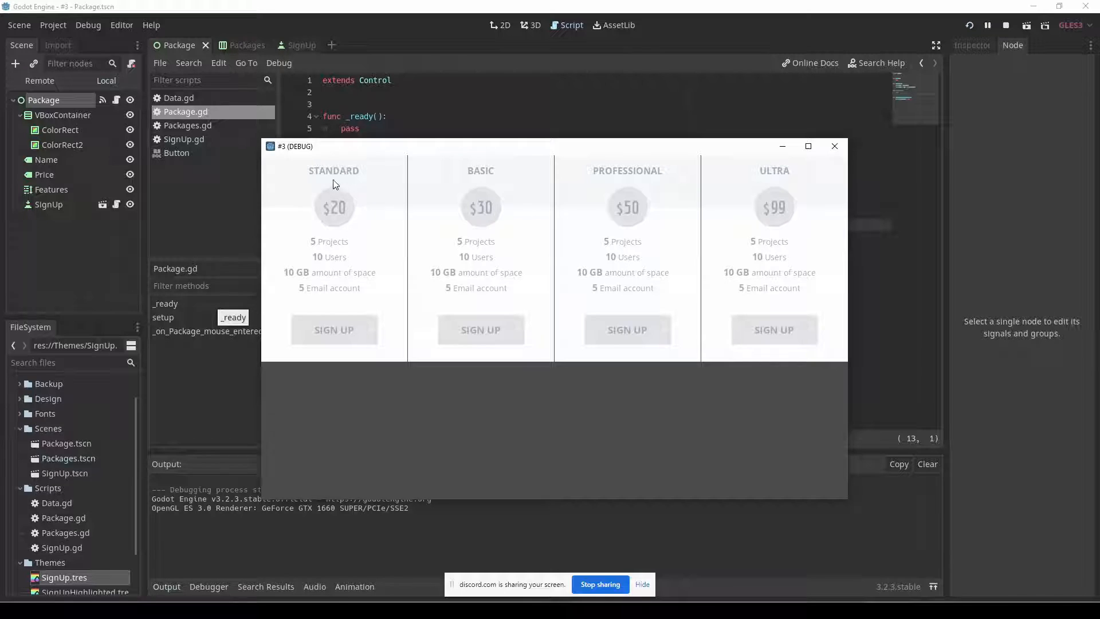
Set the Mouse Filter of the Package scene's ColorRect node to Pass.
left_click(54, 99)
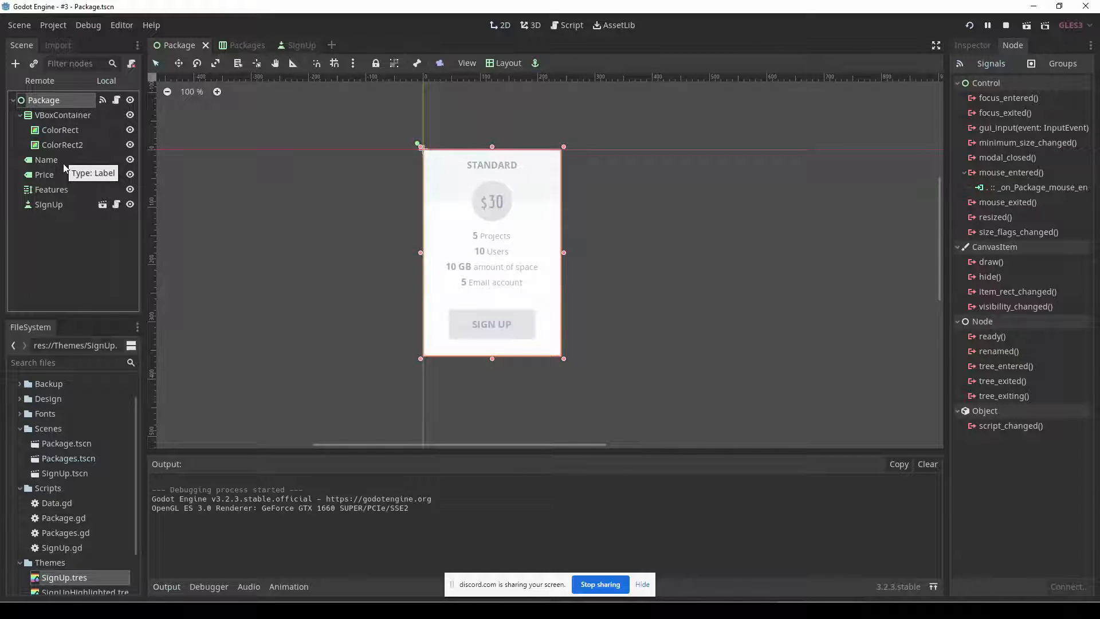
left_click(69, 131)
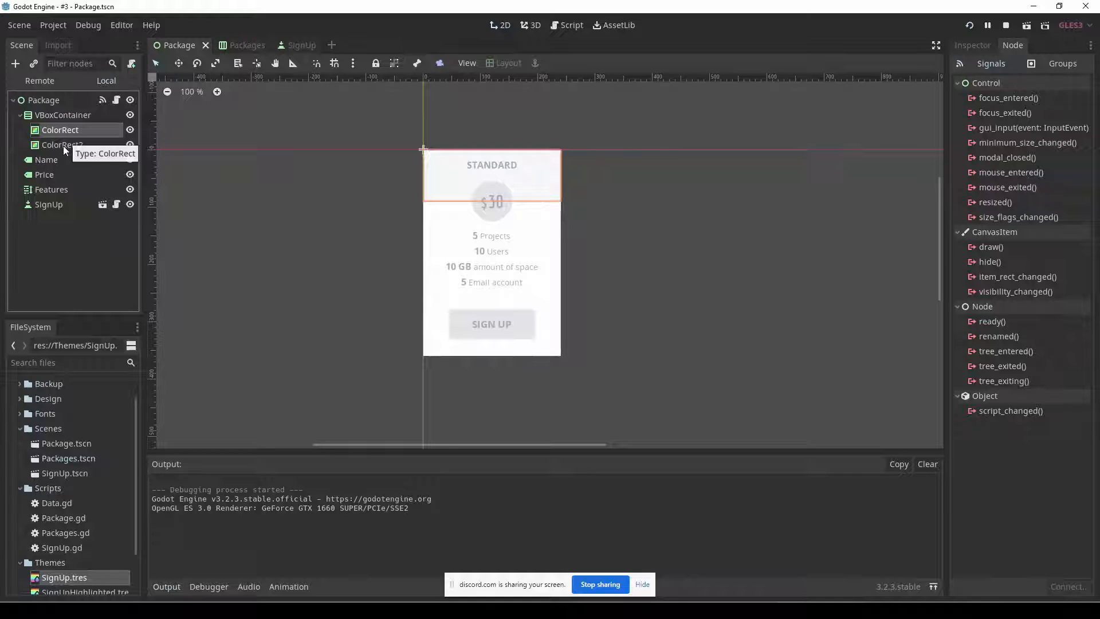
left_click(966, 45)
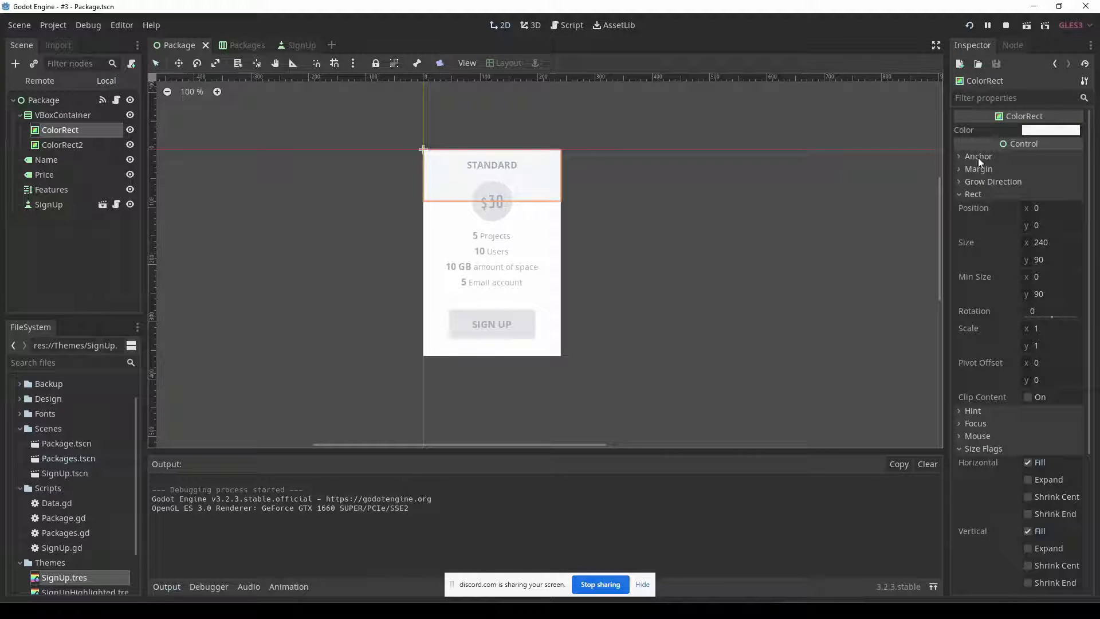
left_click(1012, 448)
left_click(1016, 437)
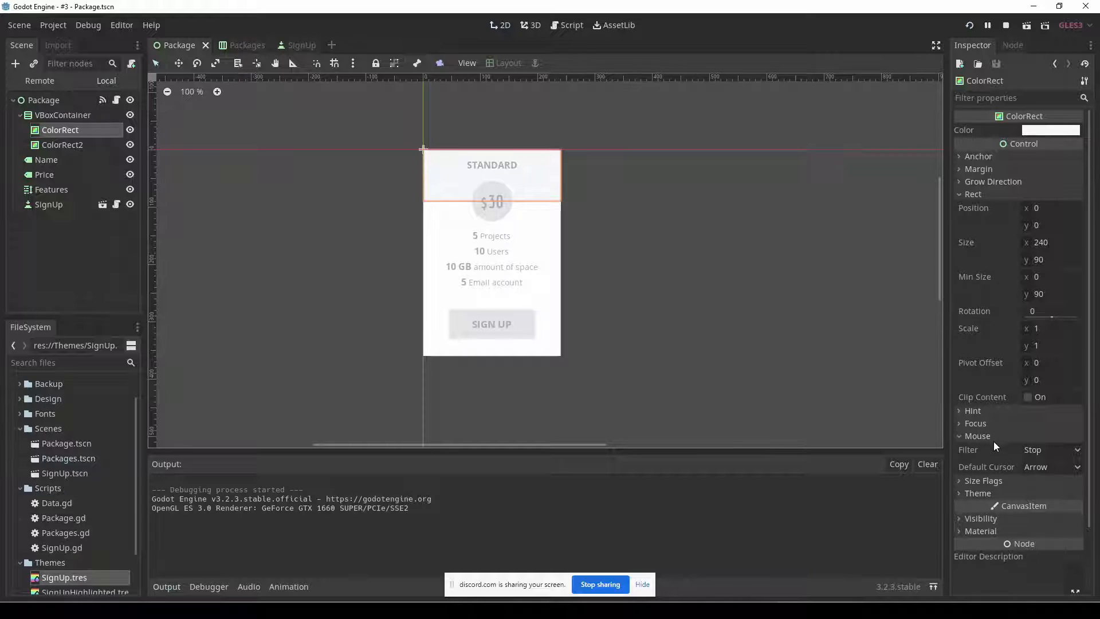
left_click(1049, 449)
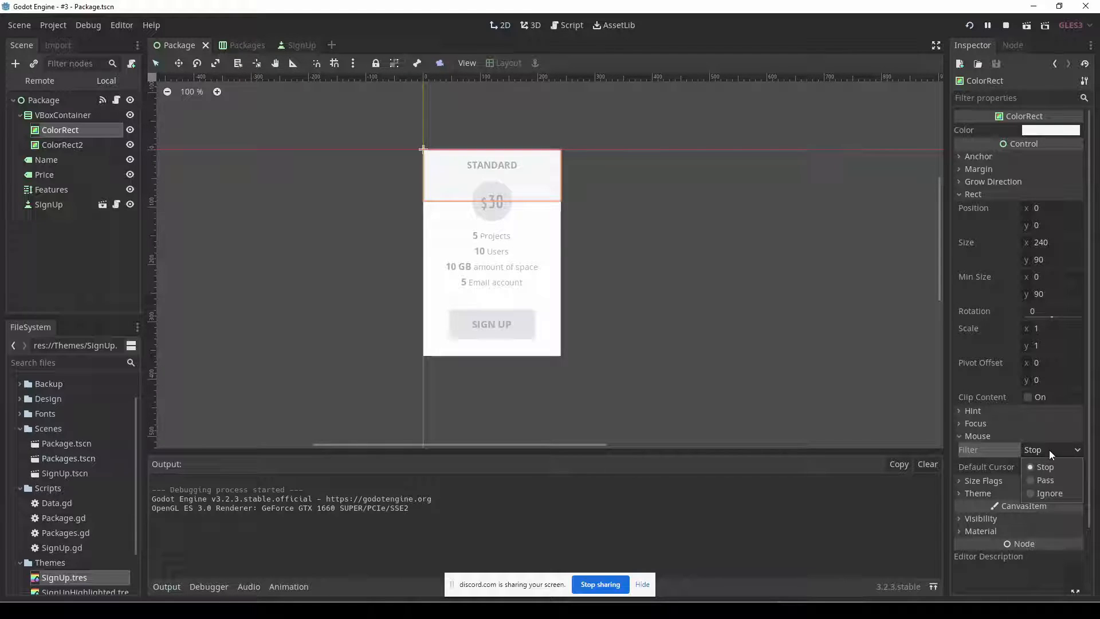
left_click(1048, 480)
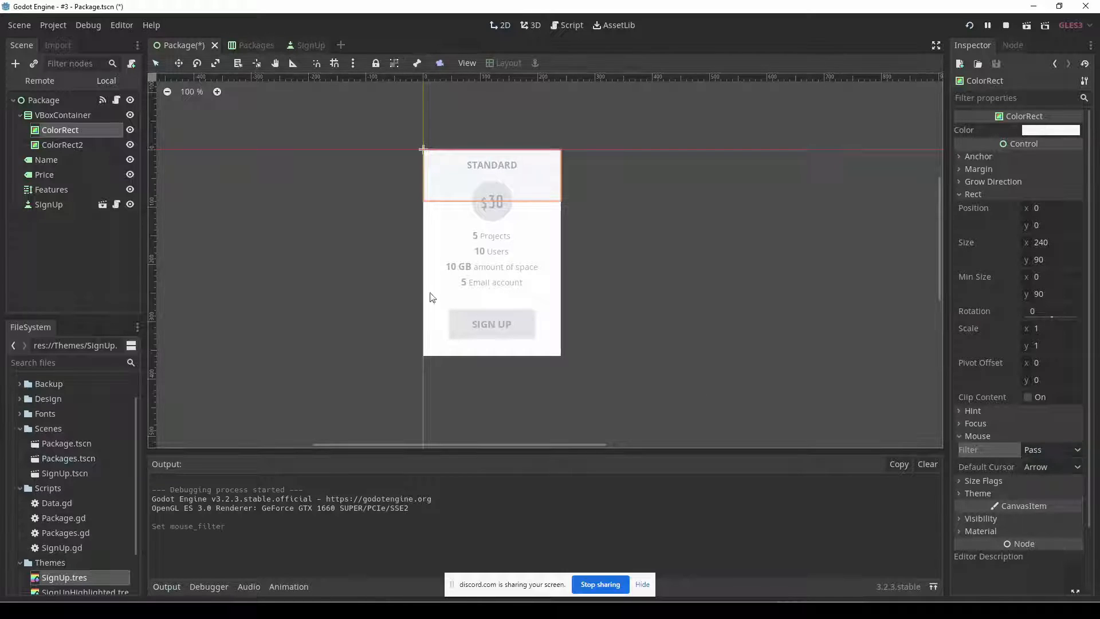
Set the Mouse Filter of ColorRect2 to Pass and run the project again.
left_click(78, 147)
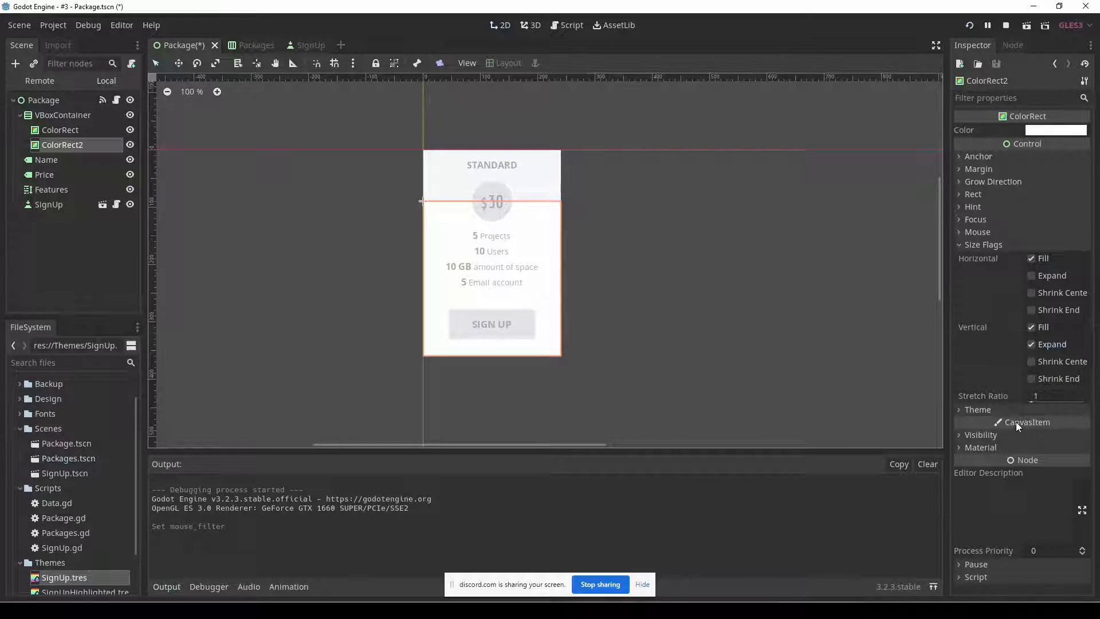
left_click(1061, 246)
left_click(1044, 273)
key("F5")
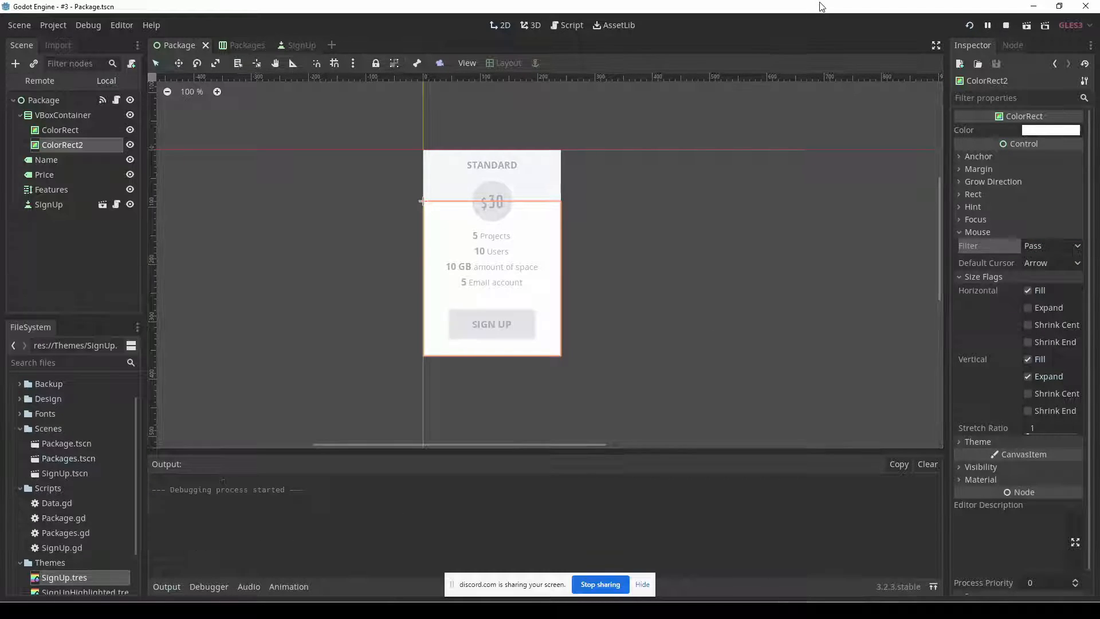
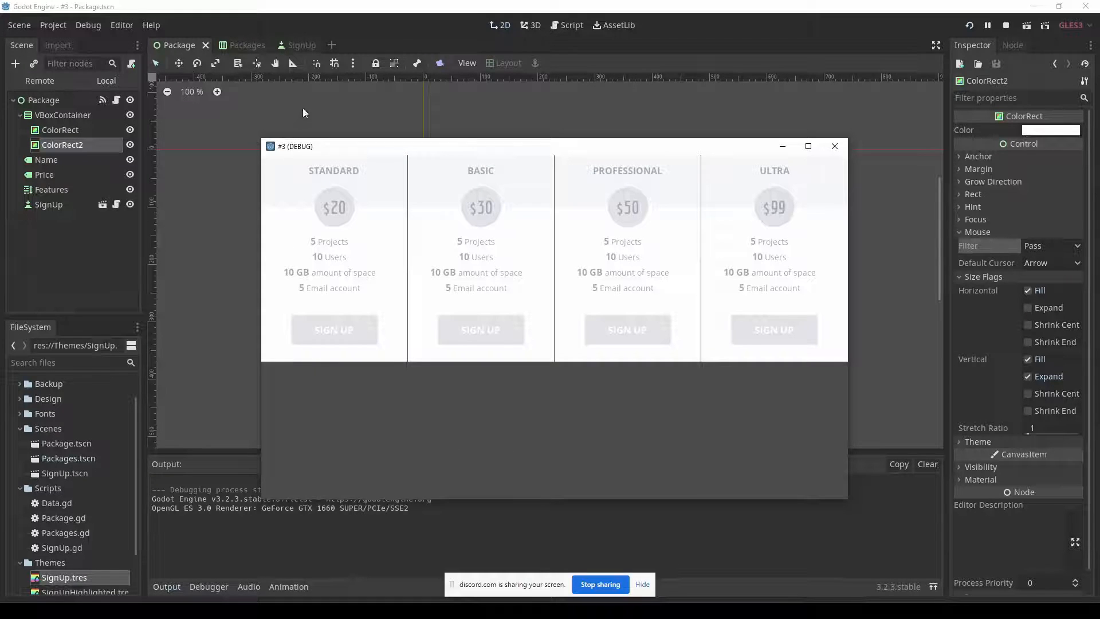
In SignUp.gd, start a set() call on a new first line of the if toggle branch in highlight().
left_click(559, 28)
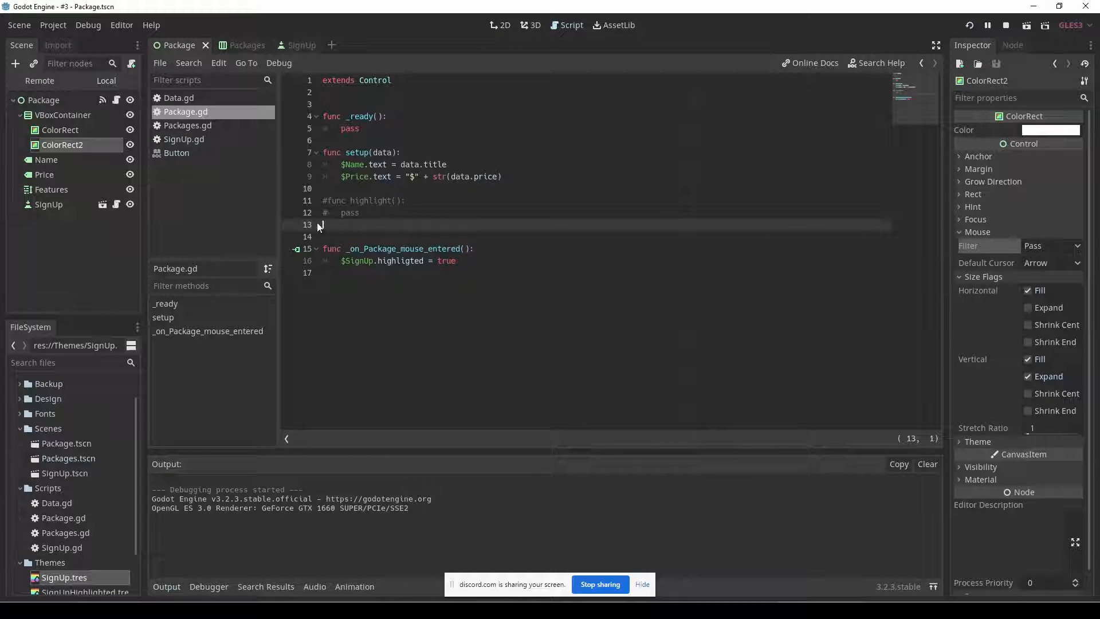
left_click(206, 139)
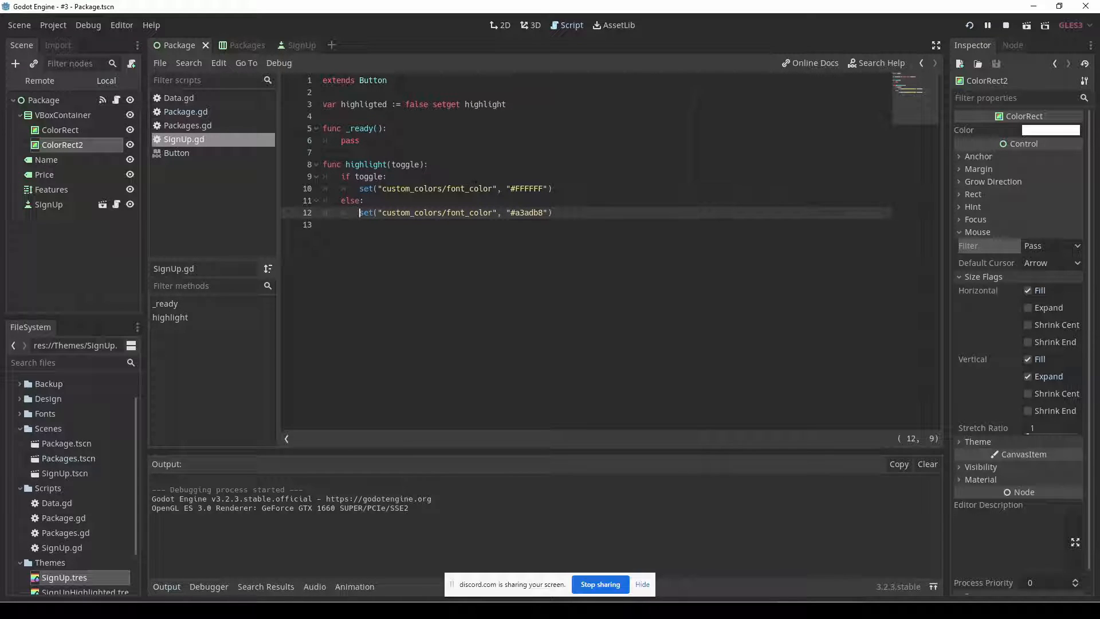
left_click(566, 185)
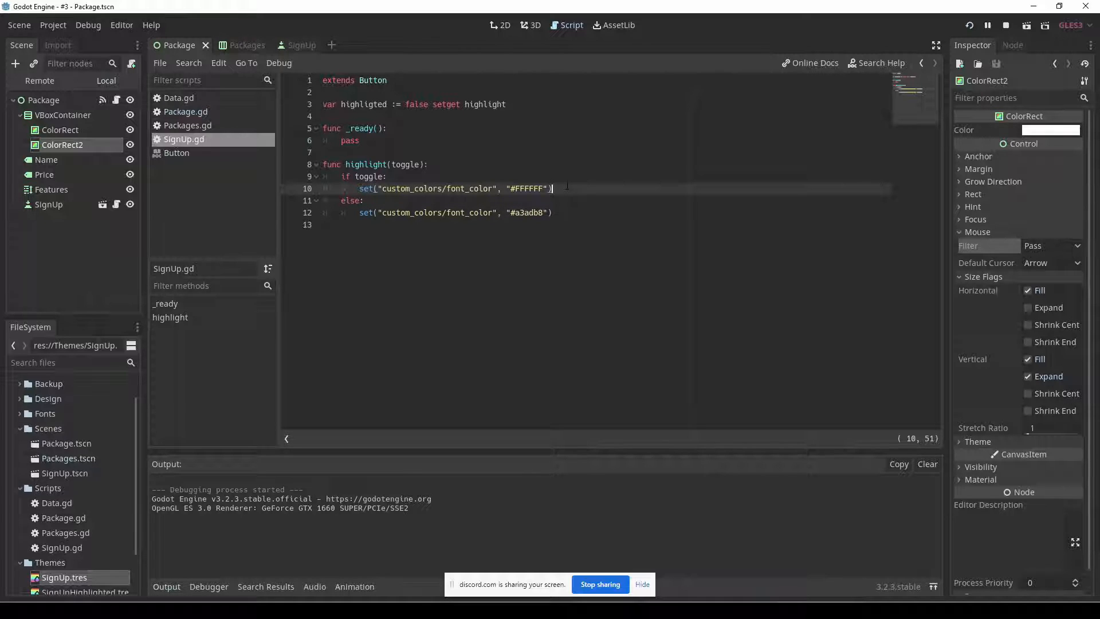
key("Up")
key("Return")
type("set(")
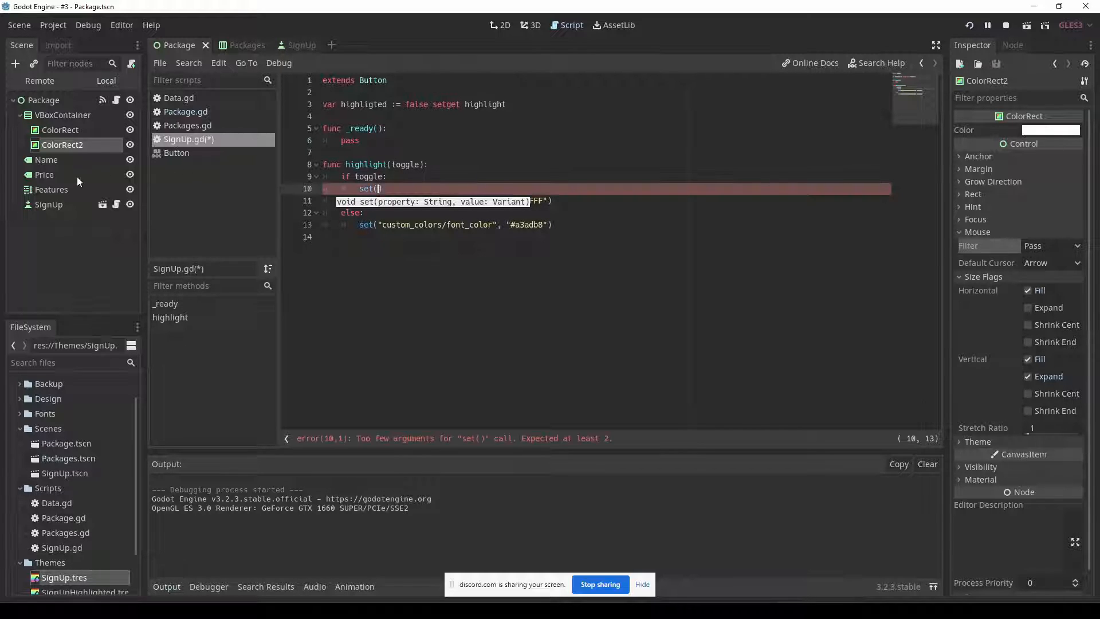
Look up the property path of the Normal custom style on the SignUp scene's button.
left_click(296, 49)
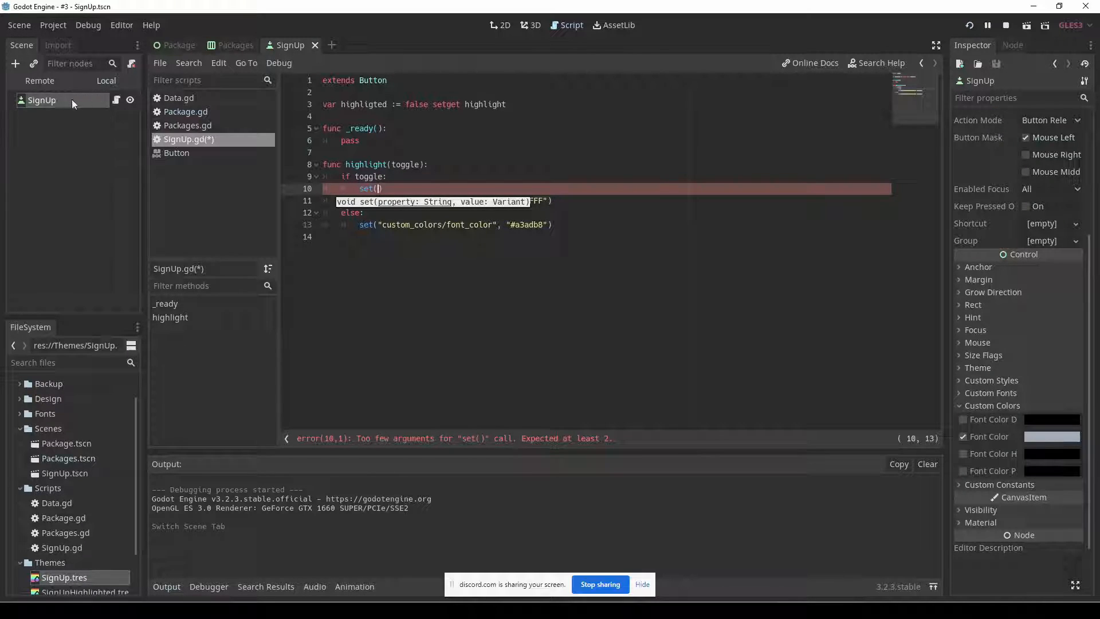
left_click(1033, 380)
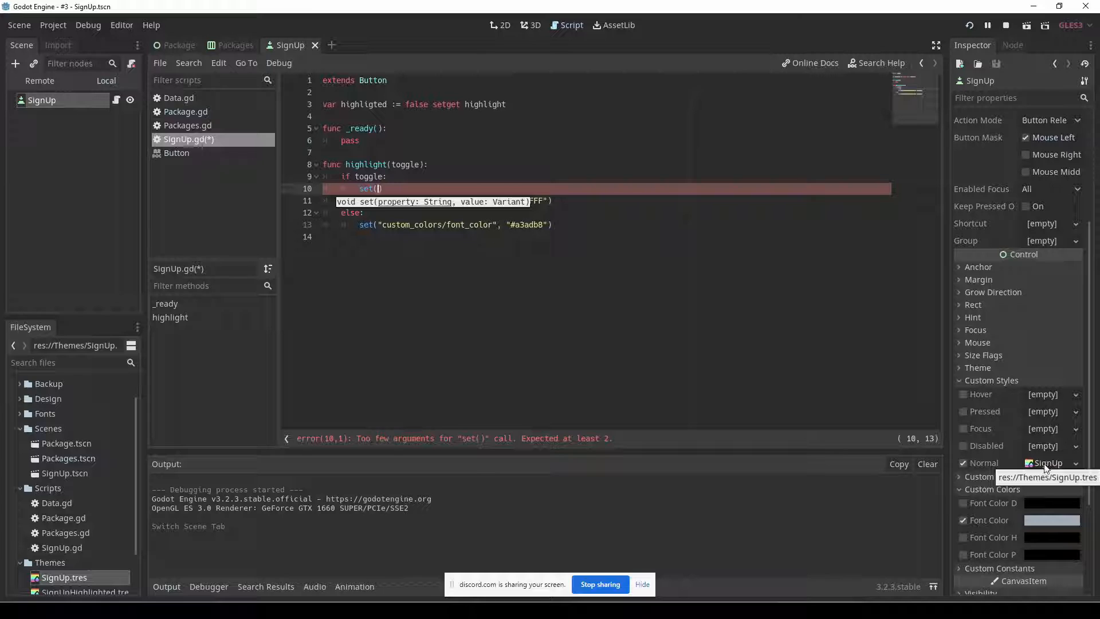
left_click(1076, 464)
left_click(1090, 448)
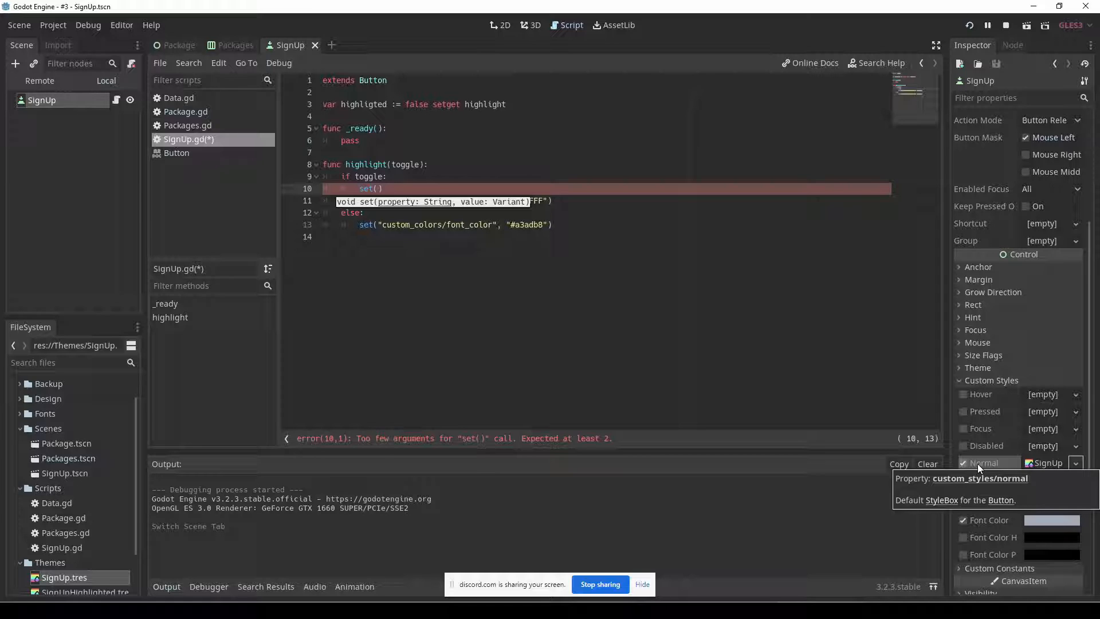
left_click(424, 193)
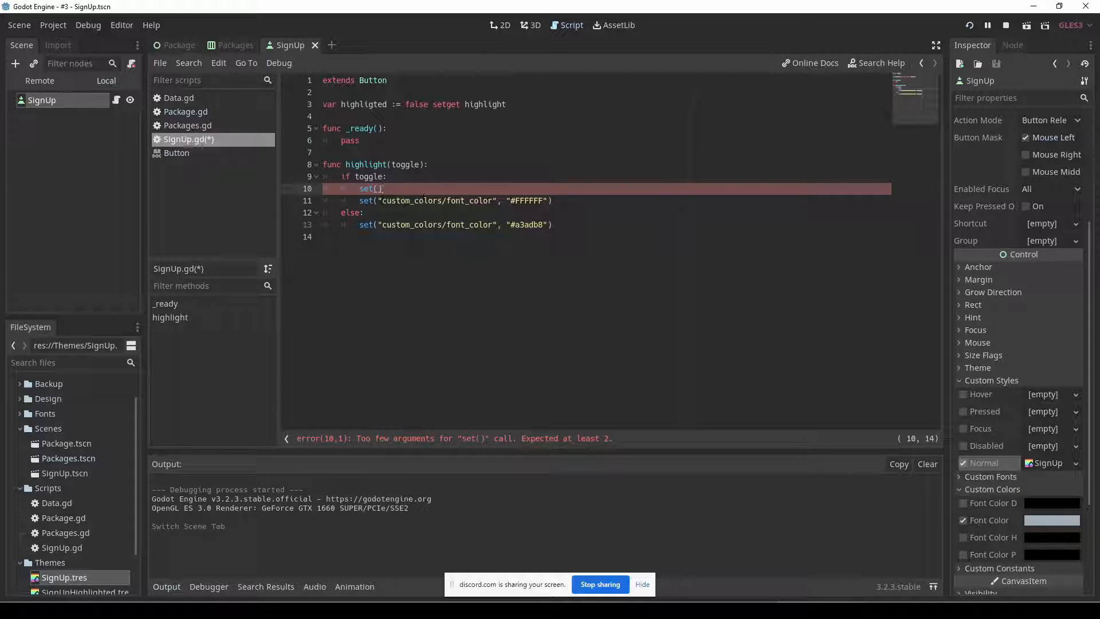
Enter "custom_styles/normal" as the property argument of the new set() call, adapting the custom_colors/font_color path.
left_click_drag(378, 200, 498, 200)
key("ctrl+c")
left_click(379, 189)
key("ctrl+v")
key("BackSpace")
key("BackSpace")
key("BackSpace")
key("BackSpace")
key("BackSpace")
key("BackSpace")
key("BackSpace")
key("BackSpace")
key("BackSpace")
key("BackSpace")
key("BackSpace")
type("normal")
key("Left")
key("Left")
key("Left")
key("Left")
key("Left")
key("Left")
key("Left")
key("BackSpace")
key("BackSpace")
key("BackSpace")
key("BackSpace")
key("BackSpace")
key("BackSpace")
type("style")
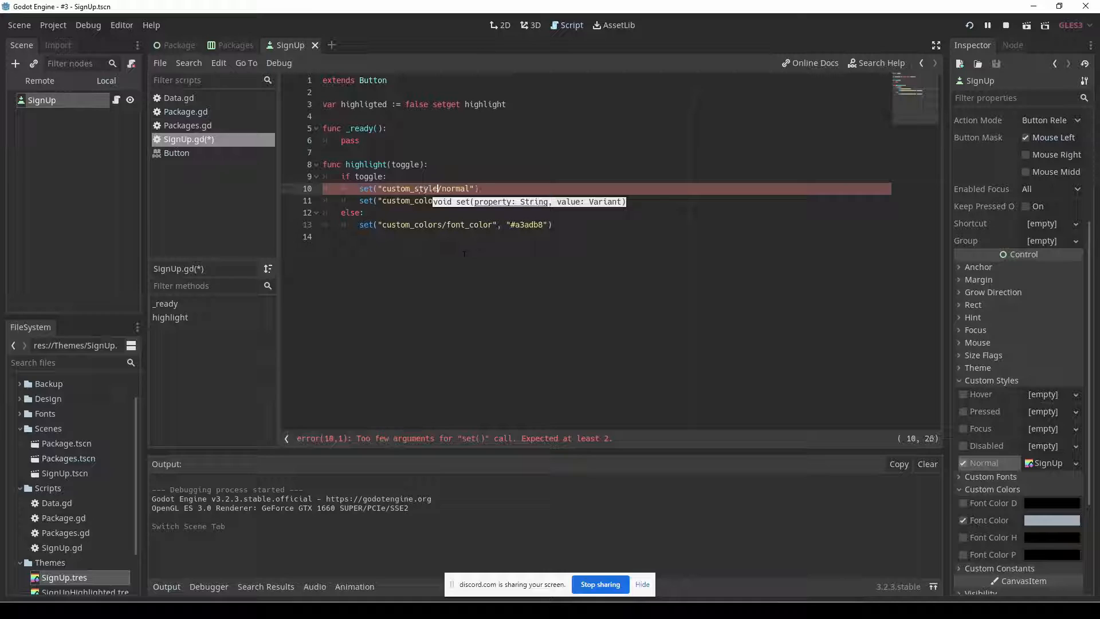
type("s")
Add "signuphighlighted" as the value argument of the custom_styles/normal set() call.
key("Right")
key("Right")
key("Right")
key("Right")
key("Right")
key("Right")
key("Right")
key("Right")
type(", \"")
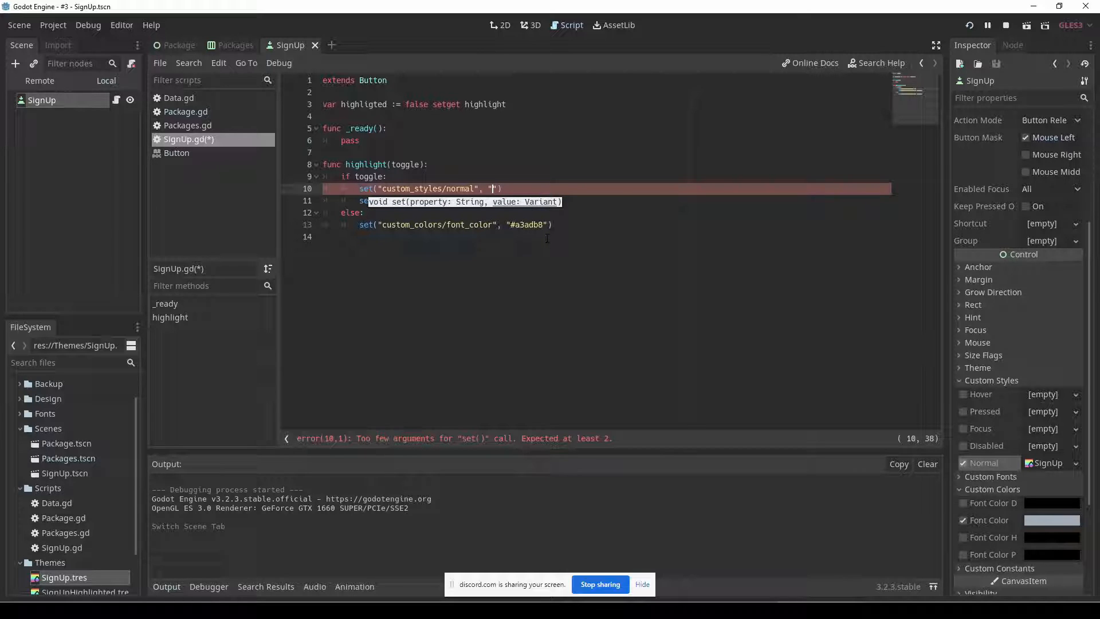
type("signup")
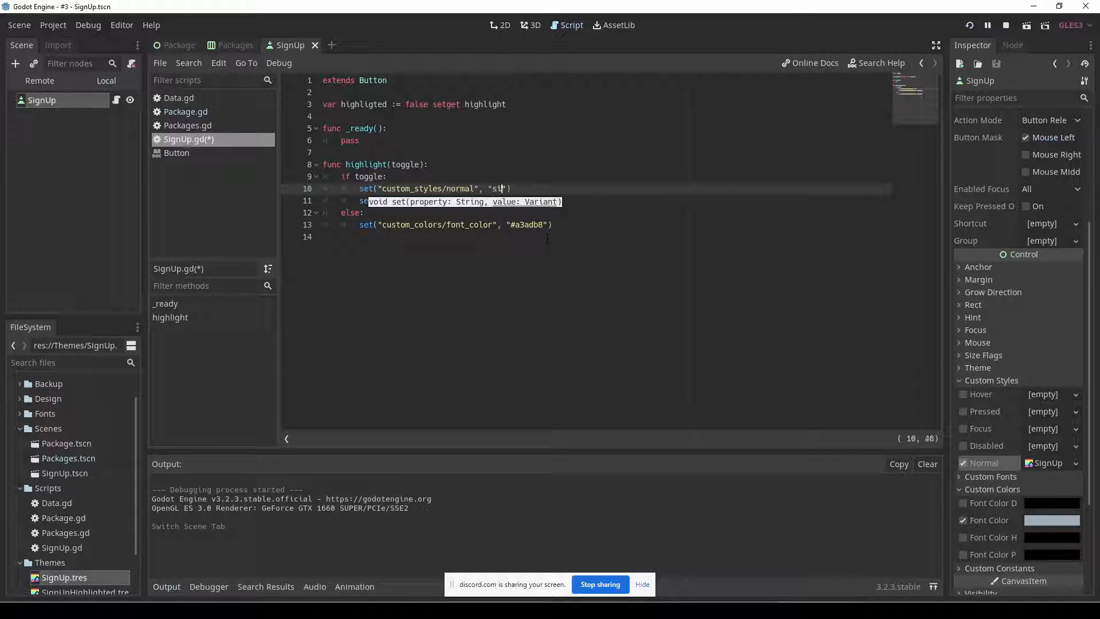
type("highli")
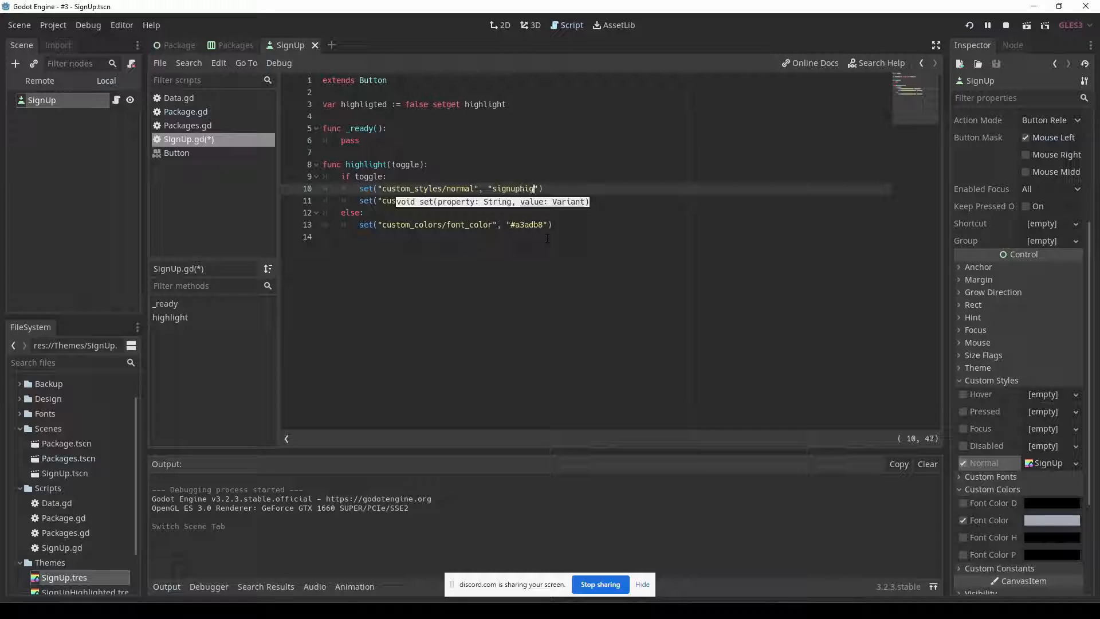
type("ghted")
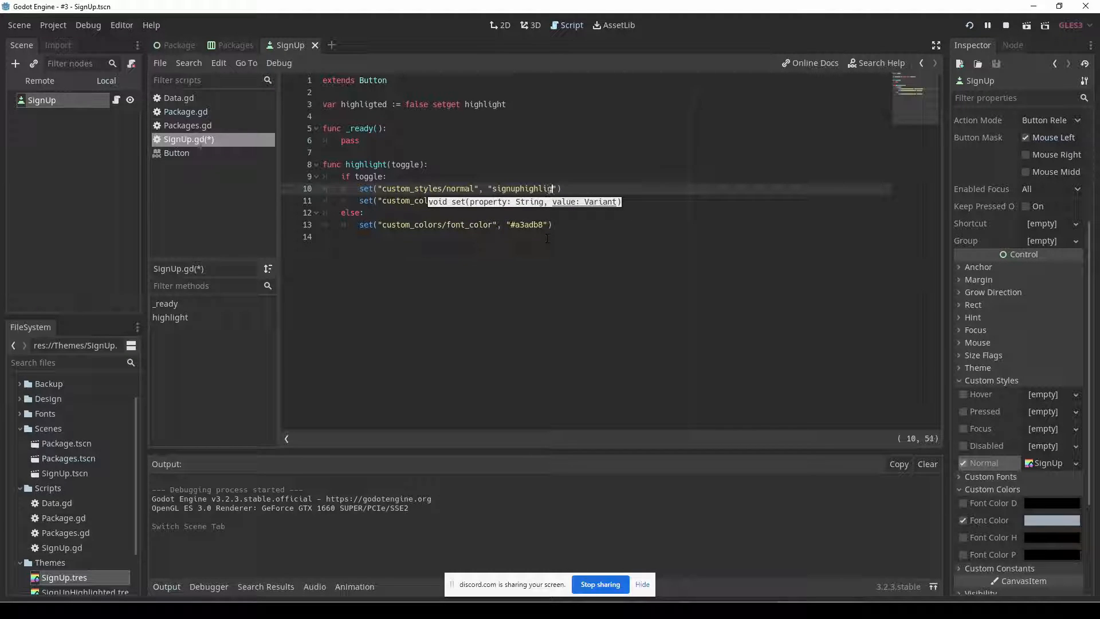
Copy the custom_styles/normal line into the else branch with "signup" as its value.
key("ctrl+c")
key("Down")
key("Down")
key("Down")
key("ctrl+v")
key("Up")
key("End")
key("Left")
key("Left")
key("BackSpace")
key("BackSpace")
key("BackSpace")
key("BackSpace")
key("BackSpace")
key("BackSpace")
key("BackSpace")
key("BackSpace")
key("BackSpace")
key("BackSpace")
key("BackSpace")
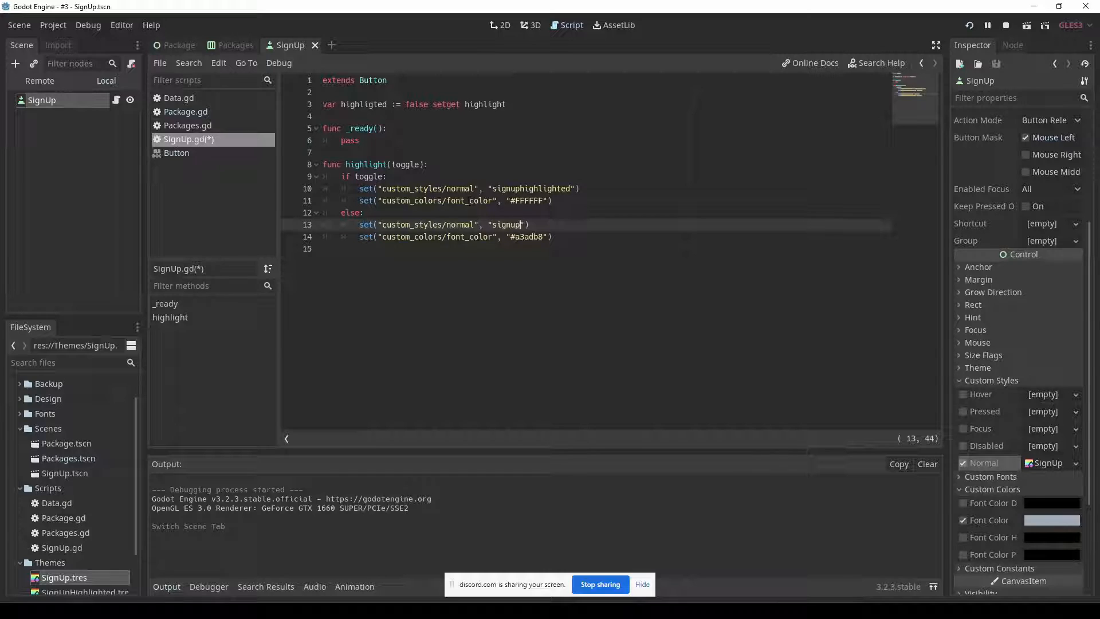
Declare var signUpHighlighted = preload("res://Themes/SignUpHighlighted.tres") above the highligted variable in SignUp.gd.
double_click(528, 201)
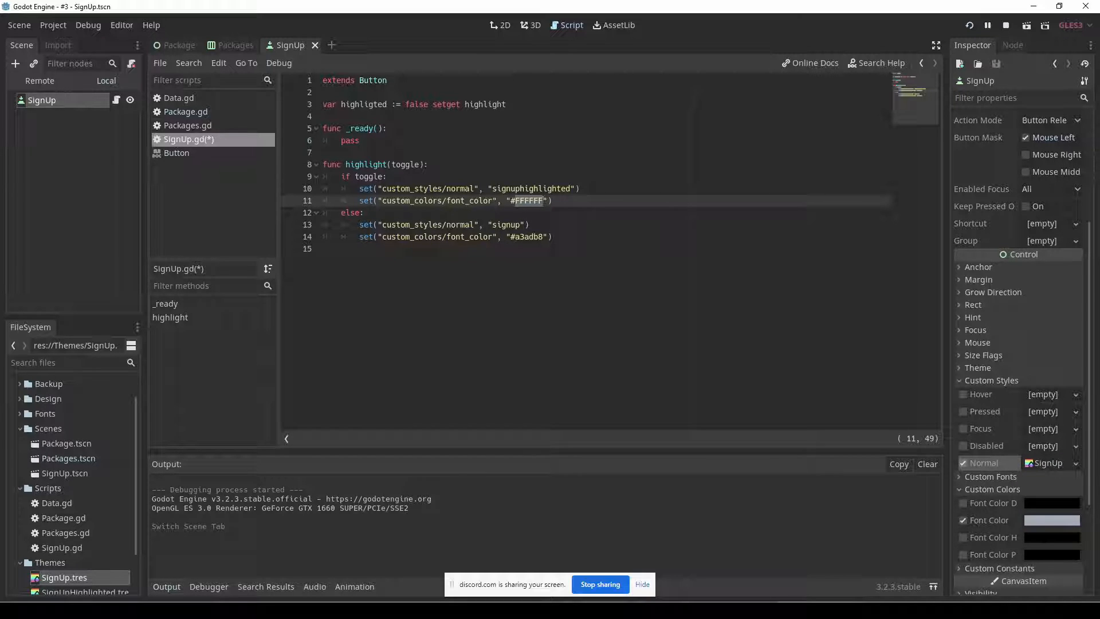
left_click(691, 117)
key("Return")
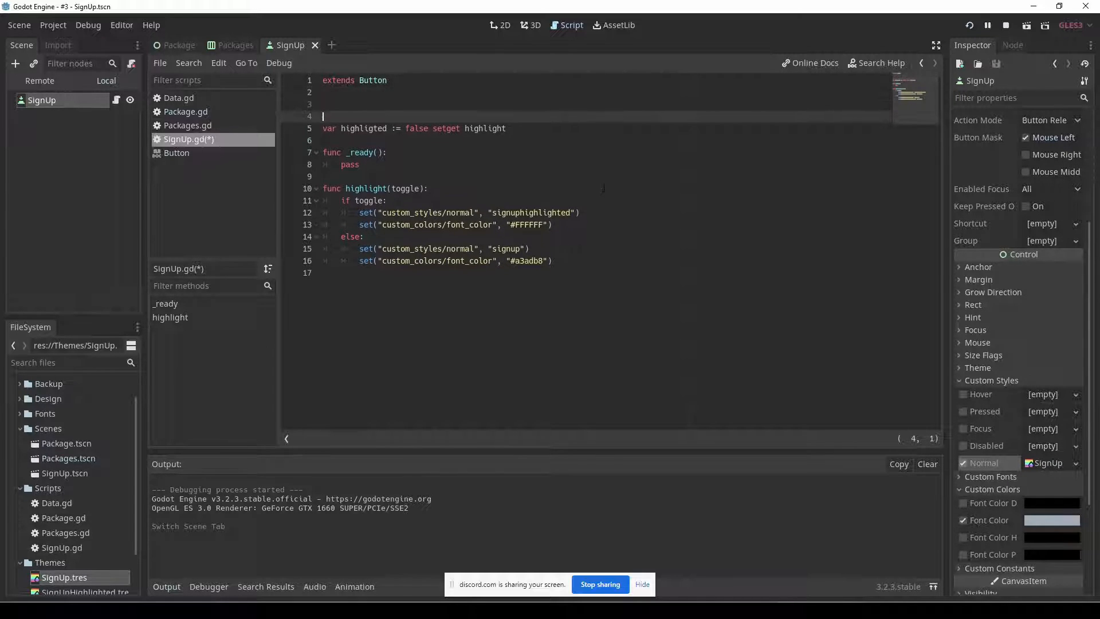
key("Return")
key("Up")
type("var signUpHighlighted = preload")
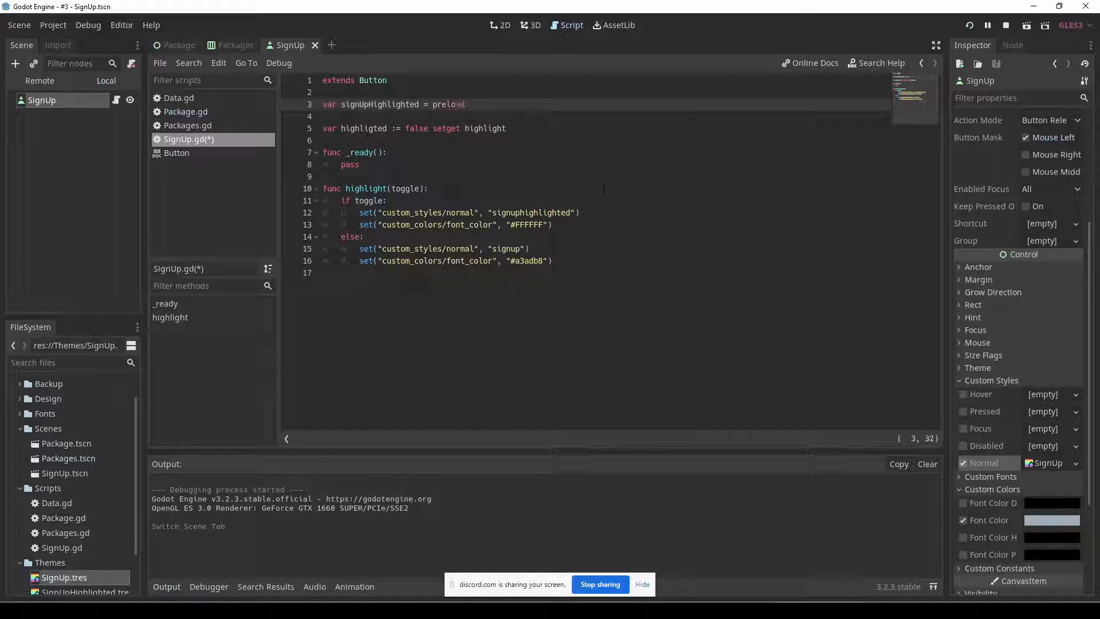
type("(")
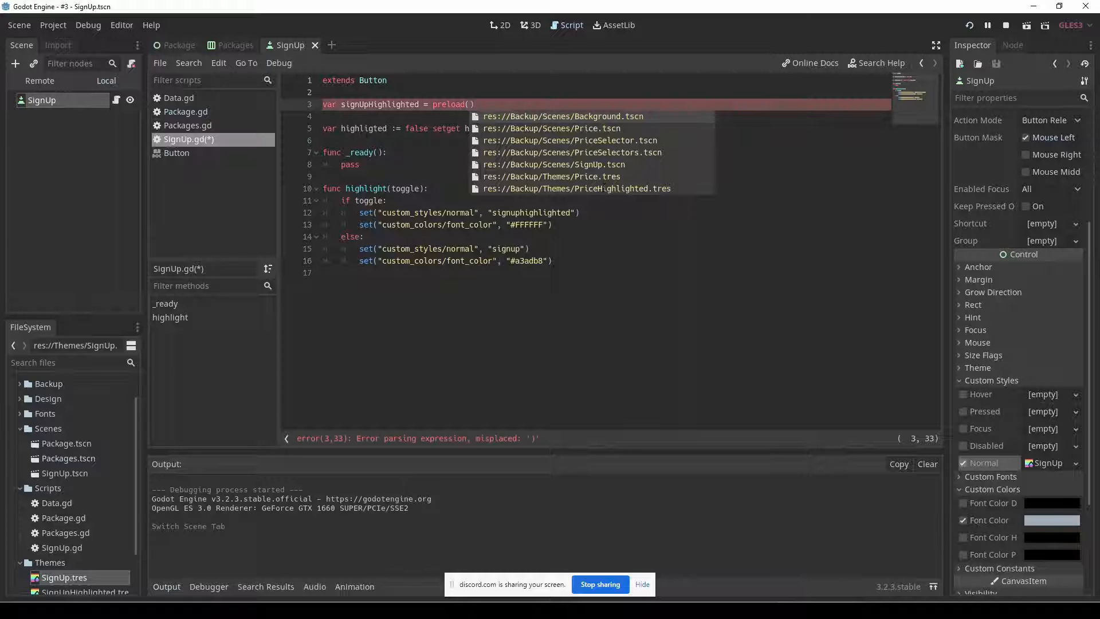
scroll(604, 187, "down", 10)
key("Up")
key("Down")
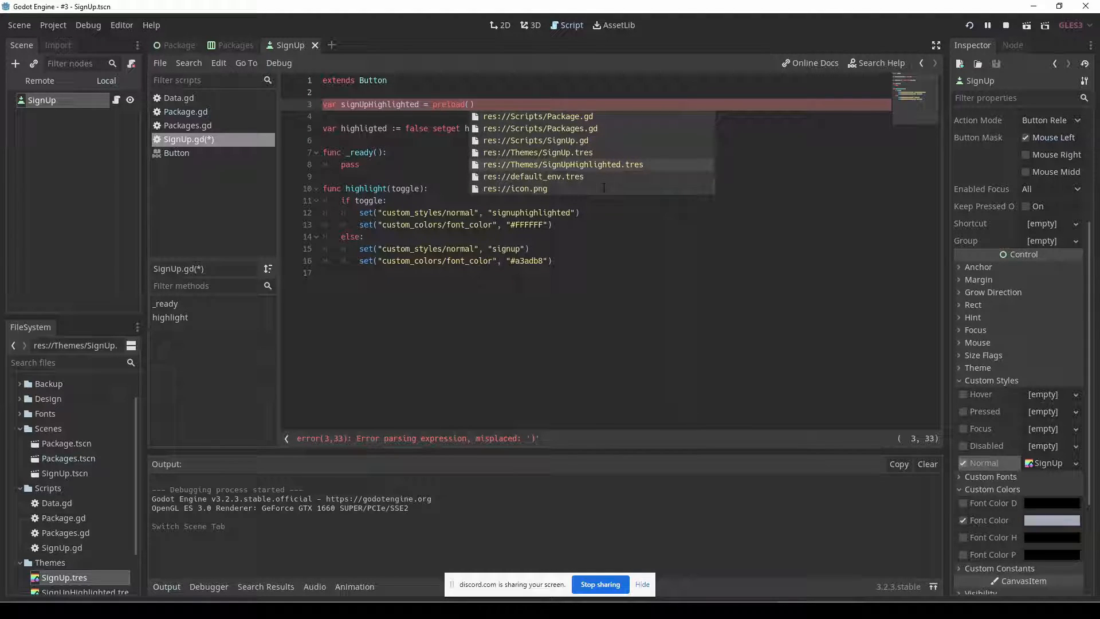
key("Return")
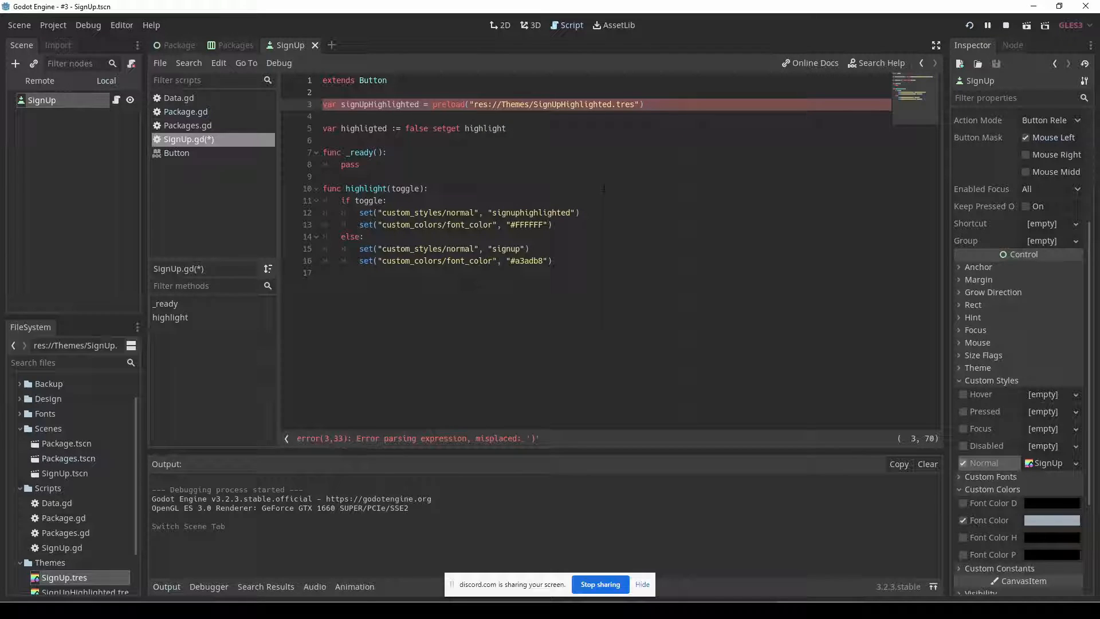
Duplicate the preload line and change the copy to var signUp = preload("res://Themes/SignUp.tres").
key("ctrl+v")
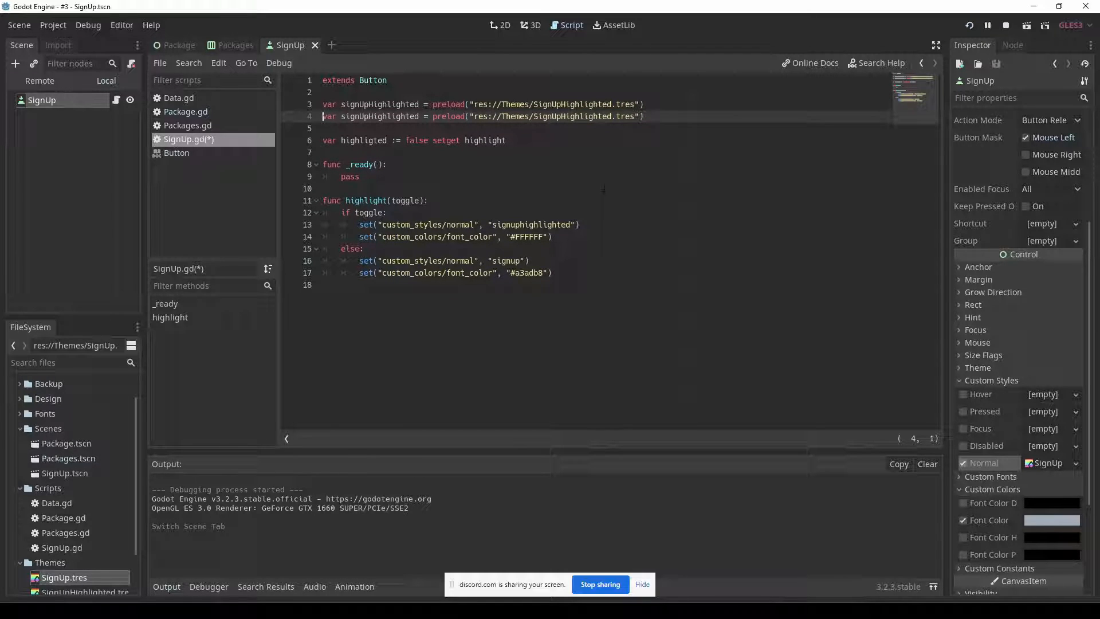
left_click(369, 116)
key("ctrl+Delete")
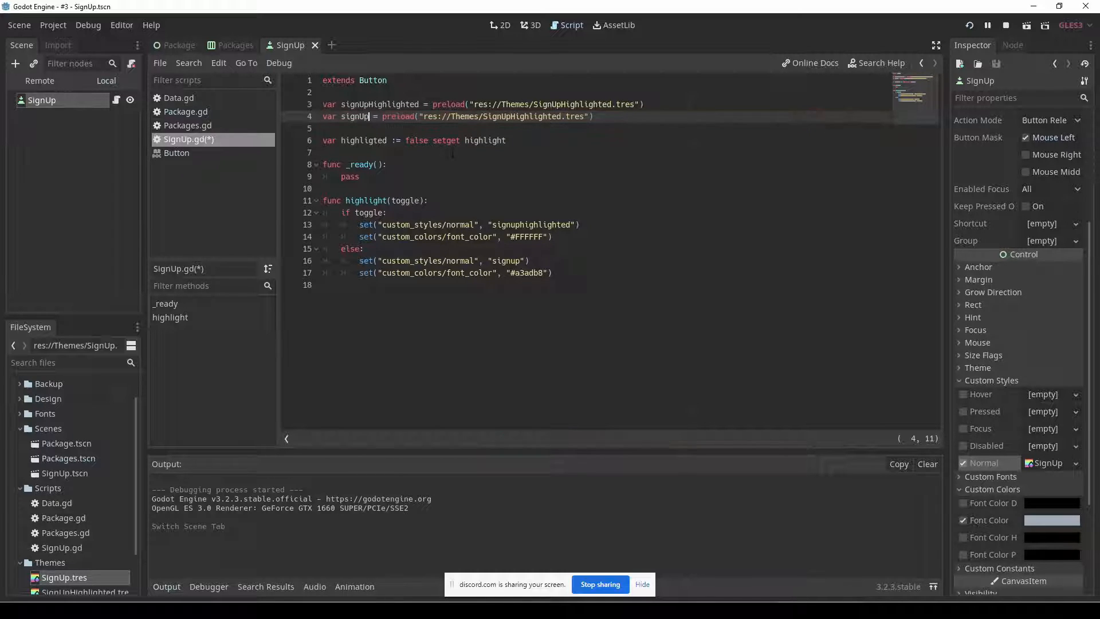
left_click(511, 117)
key("ctrl+Delete")
Replace the quoted style names in both custom_styles/normal calls with the signUpHighlighted and signUp variables.
left_click(491, 225)
left_click_drag(488, 224, 575, 225)
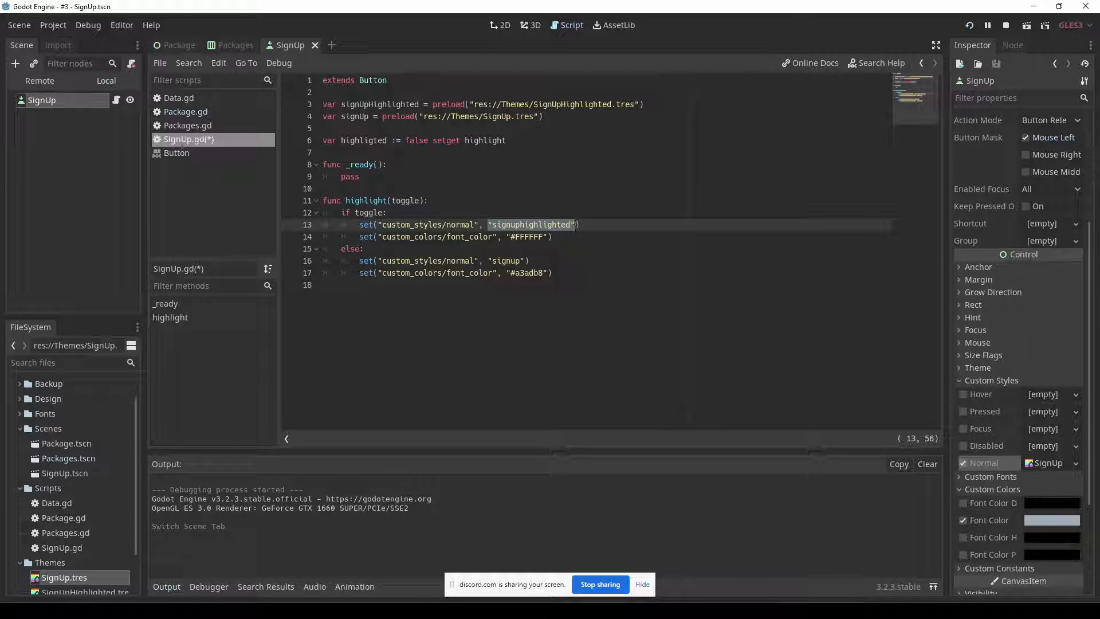
type("sign")
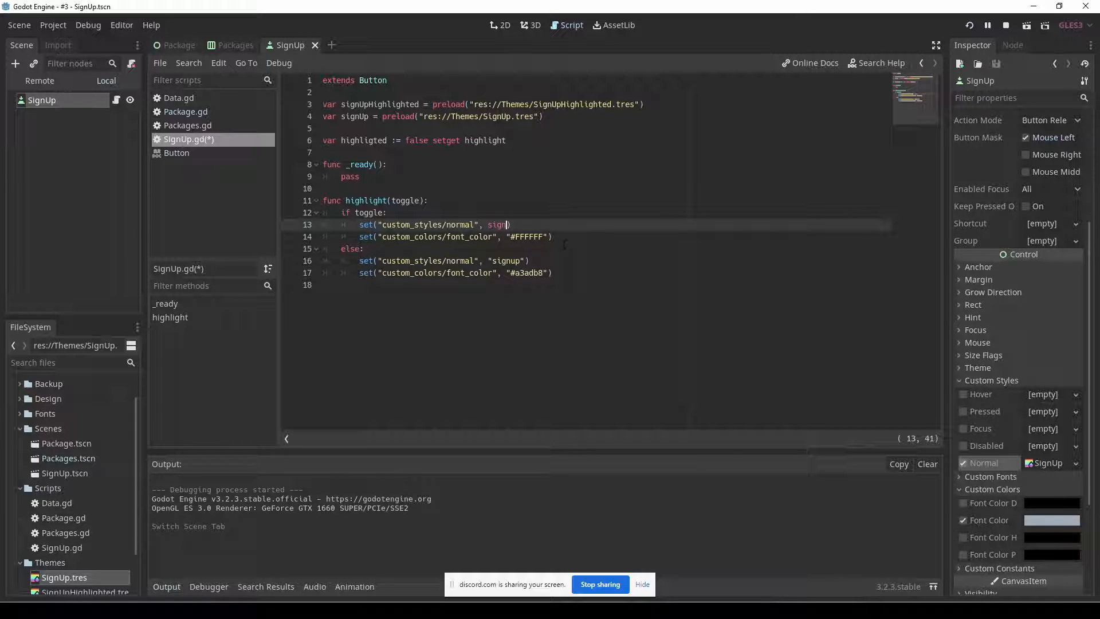
type("UpHighlighted")
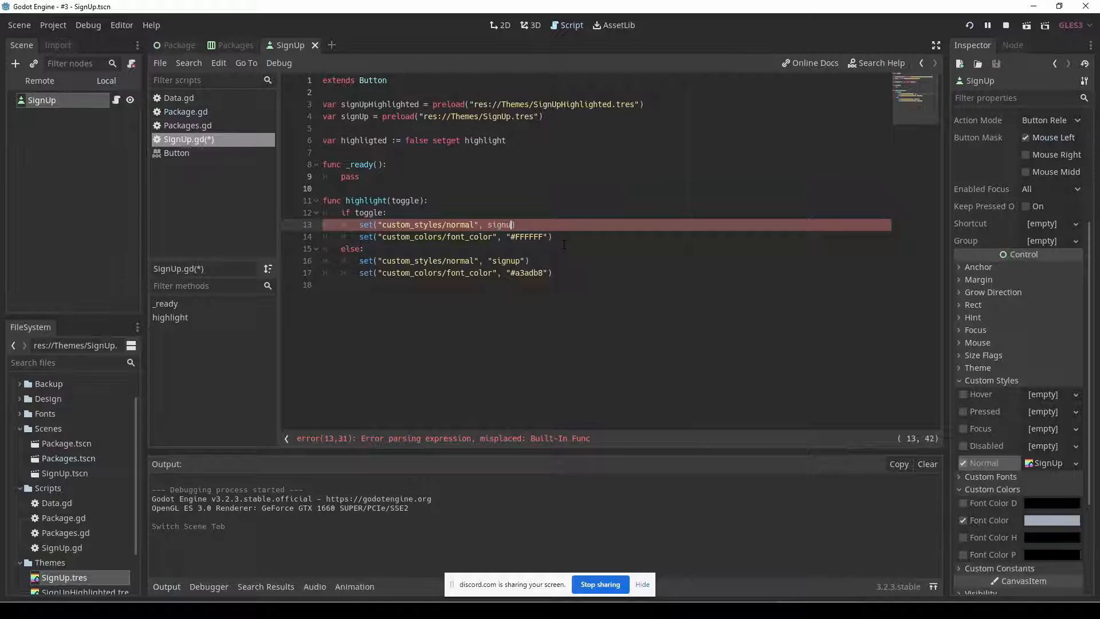
key("Return")
left_click(526, 260)
key("BackSpace")
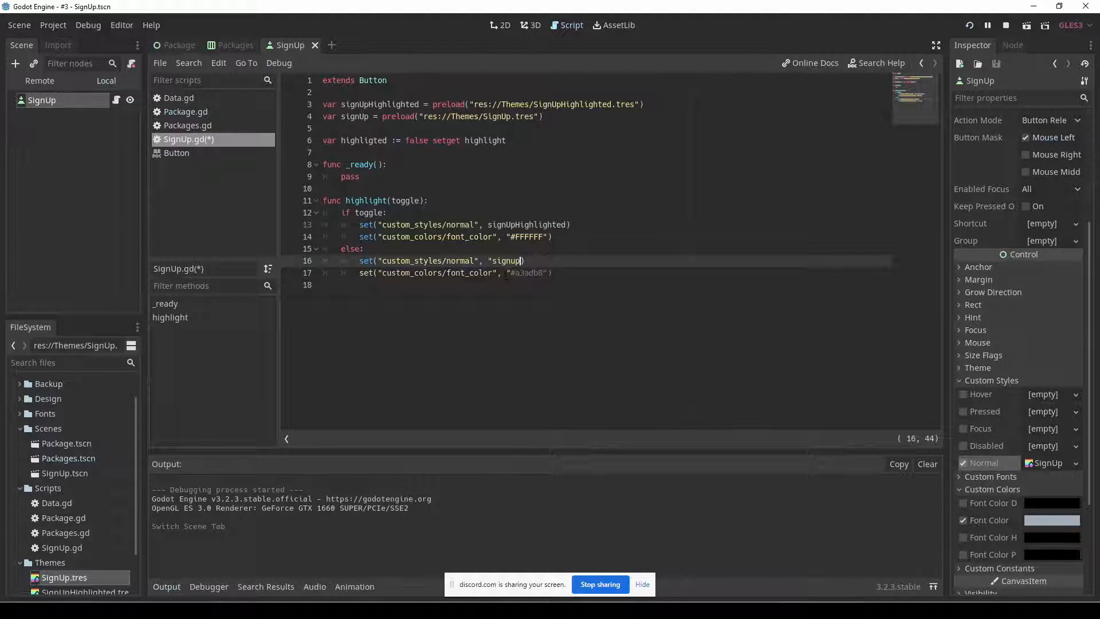
key("BackSpace")
key("BackSpace")
key("Return")
Run the project to test the packages' SignUp highlighting on mouse hover, and close the game window.
key("F5")
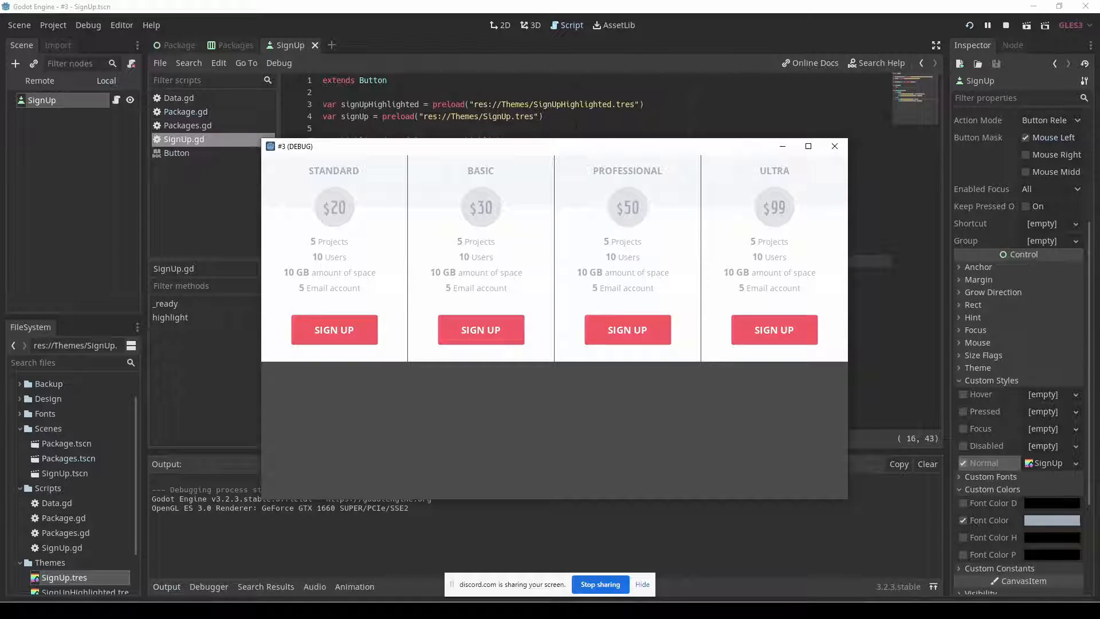
left_click(574, 121)
key("F5")
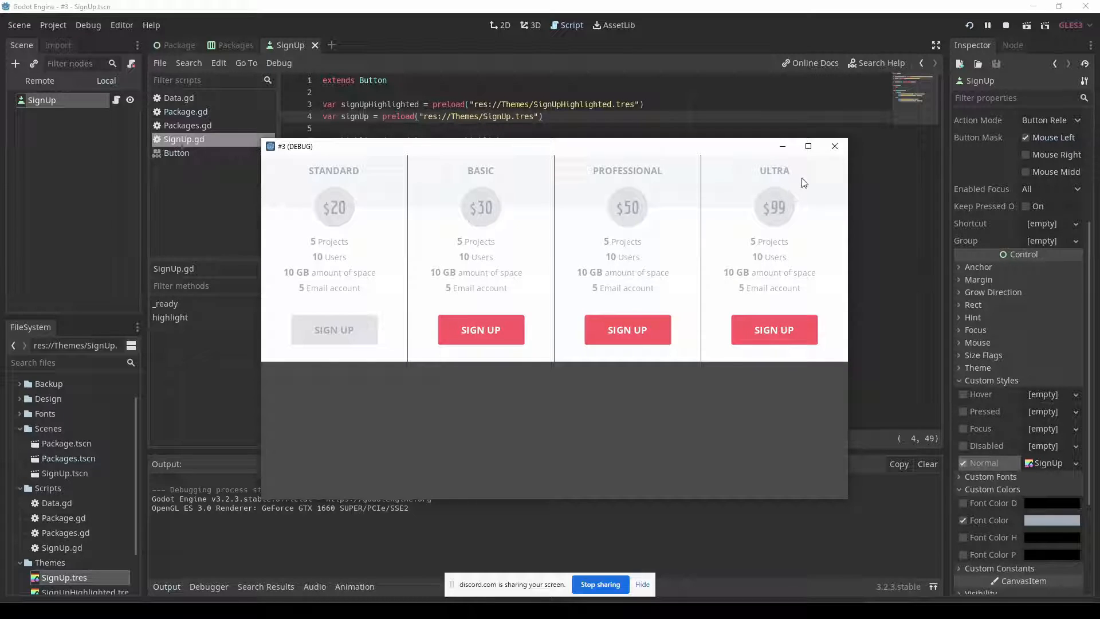
left_click(834, 146)
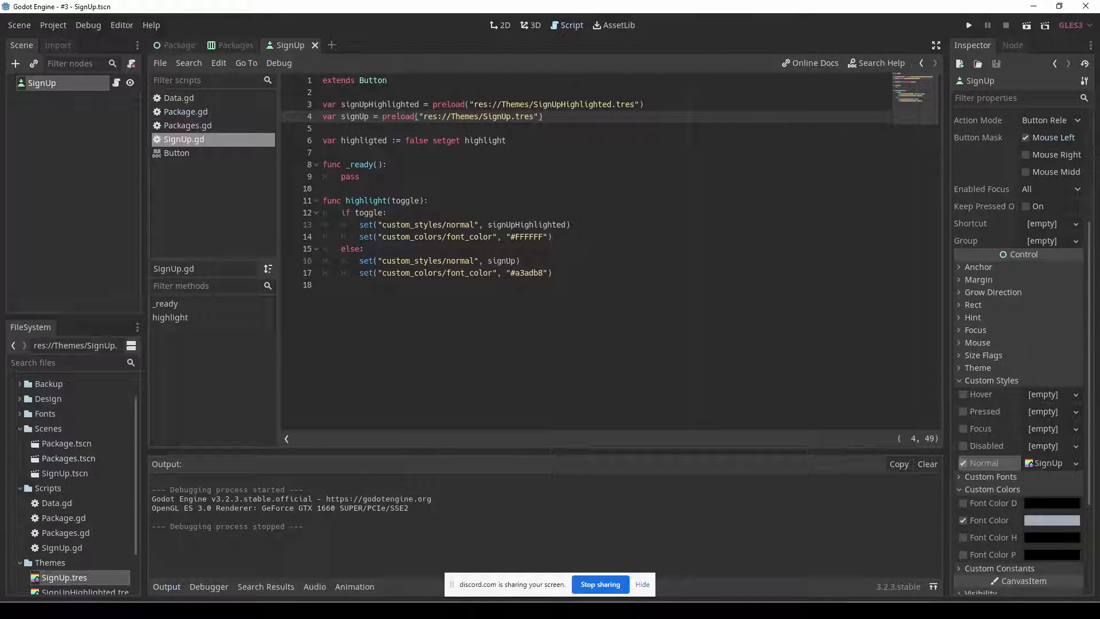
Connect the Package node's mouse_exited signal to the _on_Package_mouse_exited method in its own script.
left_click(210, 113)
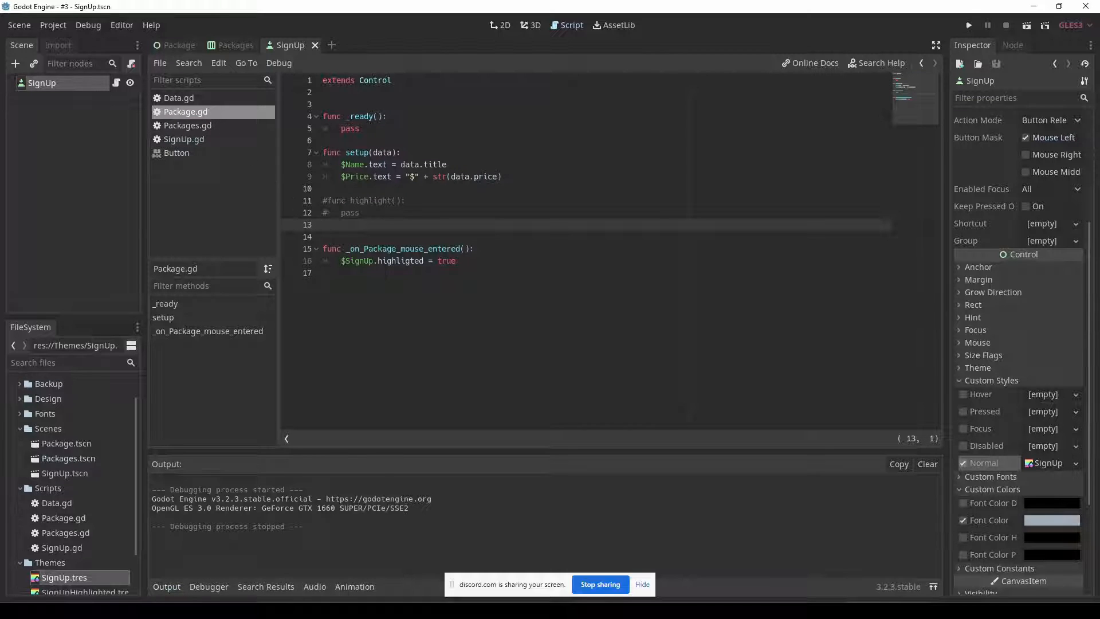
left_click(173, 45)
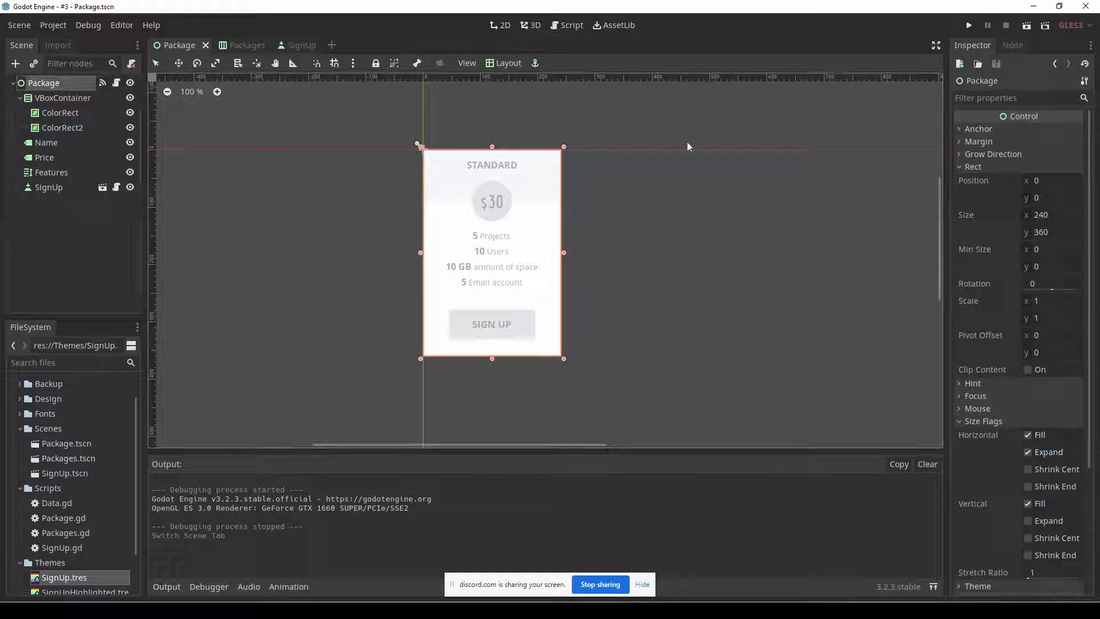
left_click(1012, 45)
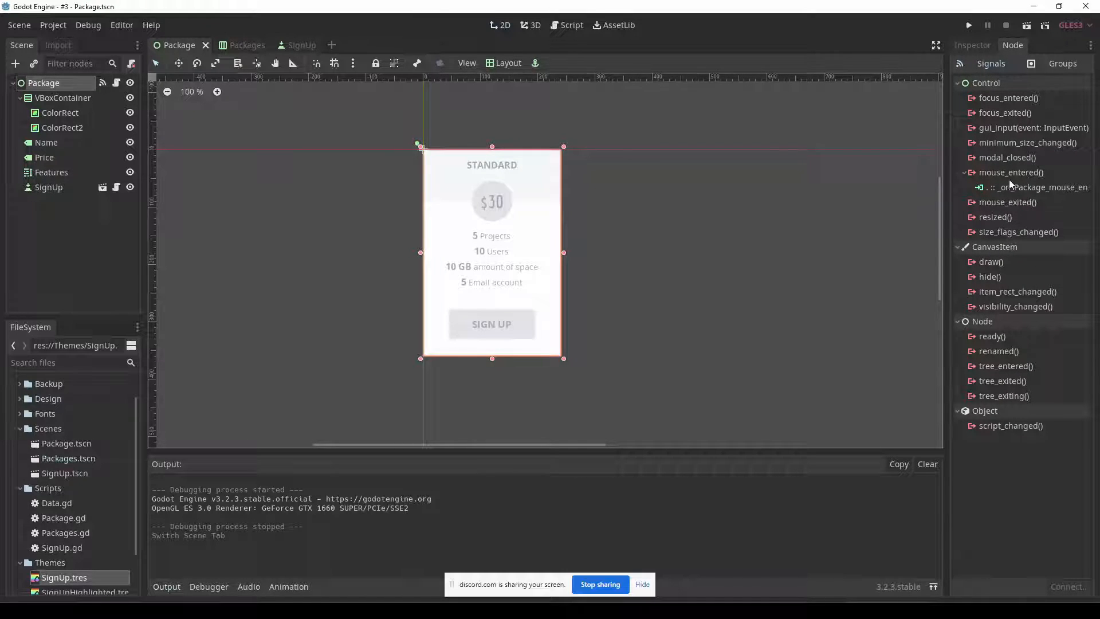
left_click(1008, 203)
double_click(1007, 206)
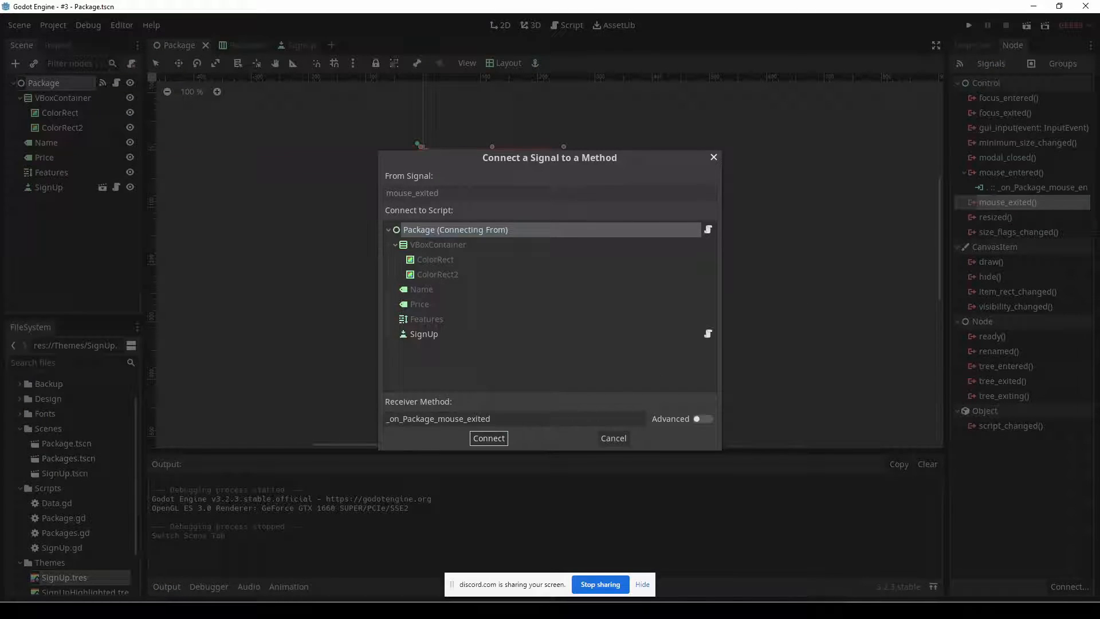
left_click(503, 436)
Replace the placeholder body of _on_Package_mouse_exited() with $SignUp.highligted = false.
left_click(378, 261)
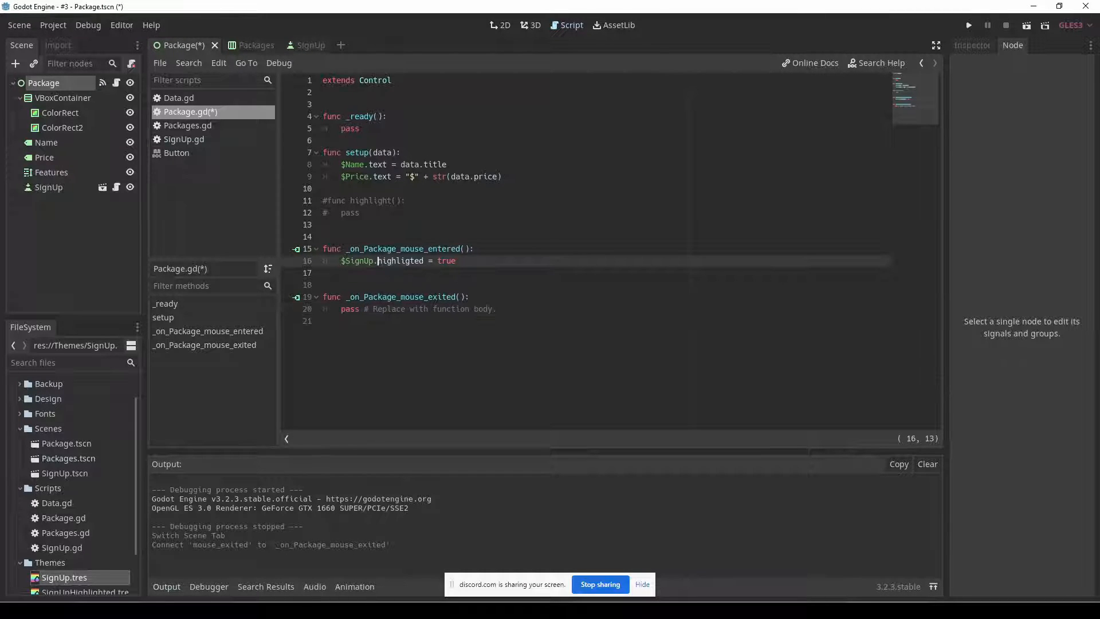
left_click_drag(340, 312, 497, 310)
type("$SignUp.highligted = true")
left_click(470, 310)
double_click(470, 310)
type("false")
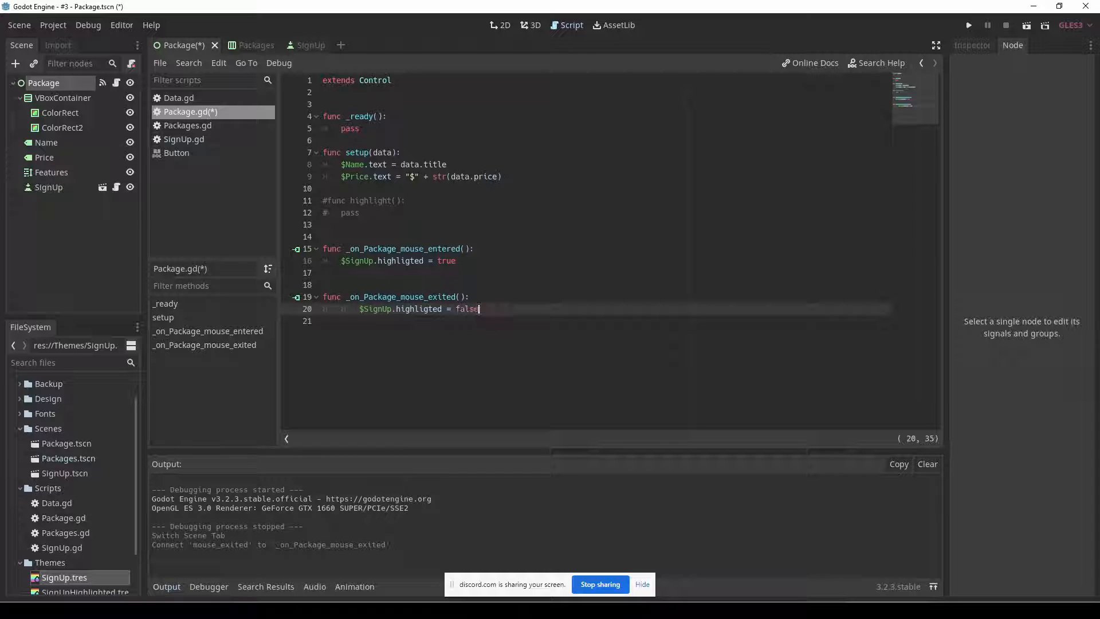
Remove the extra indentation before $SignUp.highligted = false in _on_Package_mouse_exited() and save the scene.
key("Home")
key("BackSpace")
key("ctrl+s")
Run the project to test SignUp highlighting across the packages, review SignUp.gd's highlight function, and close the game window.
key("F5")
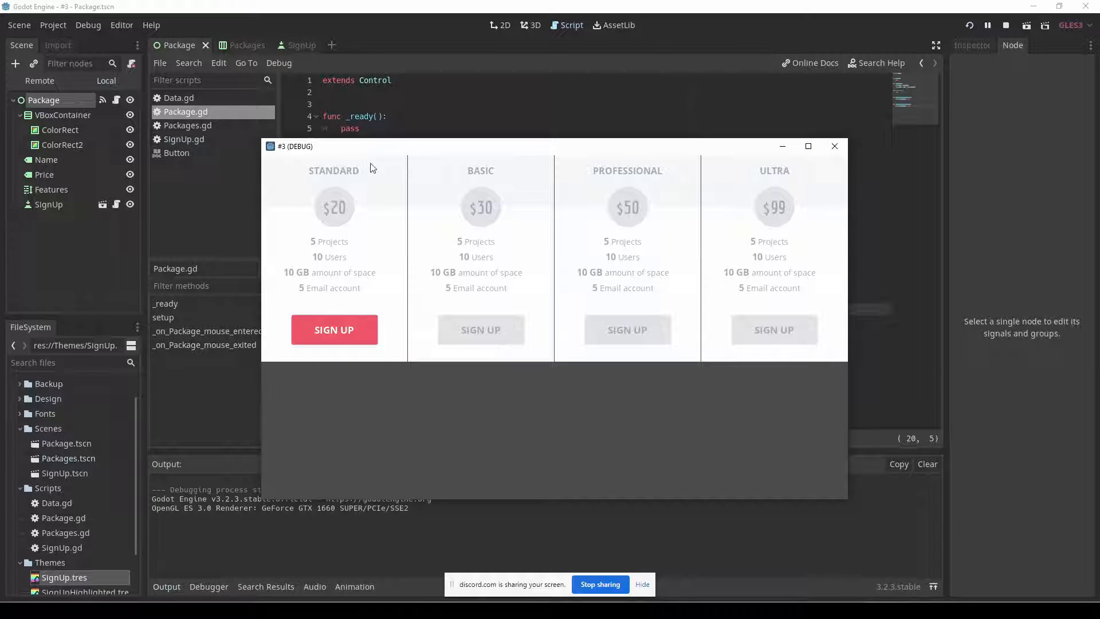
left_click_drag(400, 147, 668, 197)
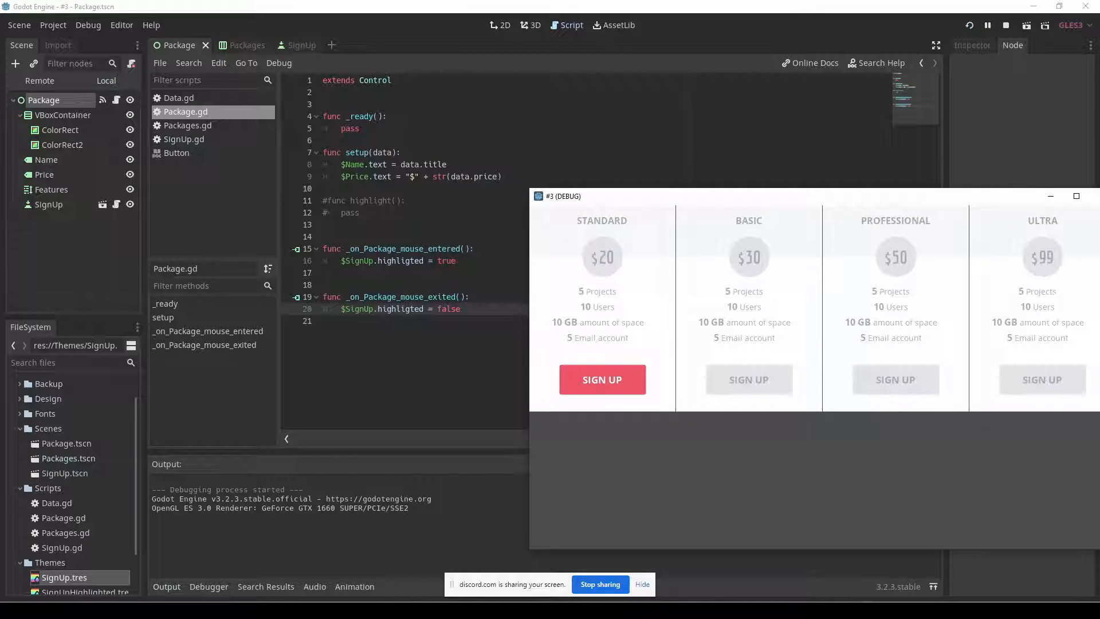
left_click(265, 142)
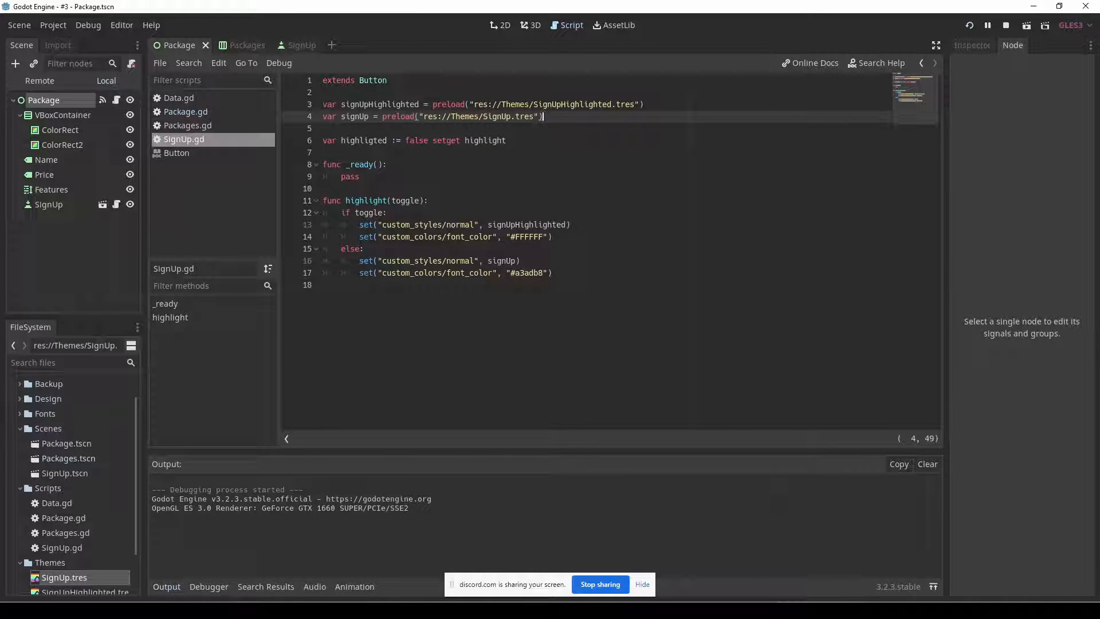
key("alt+Tab")
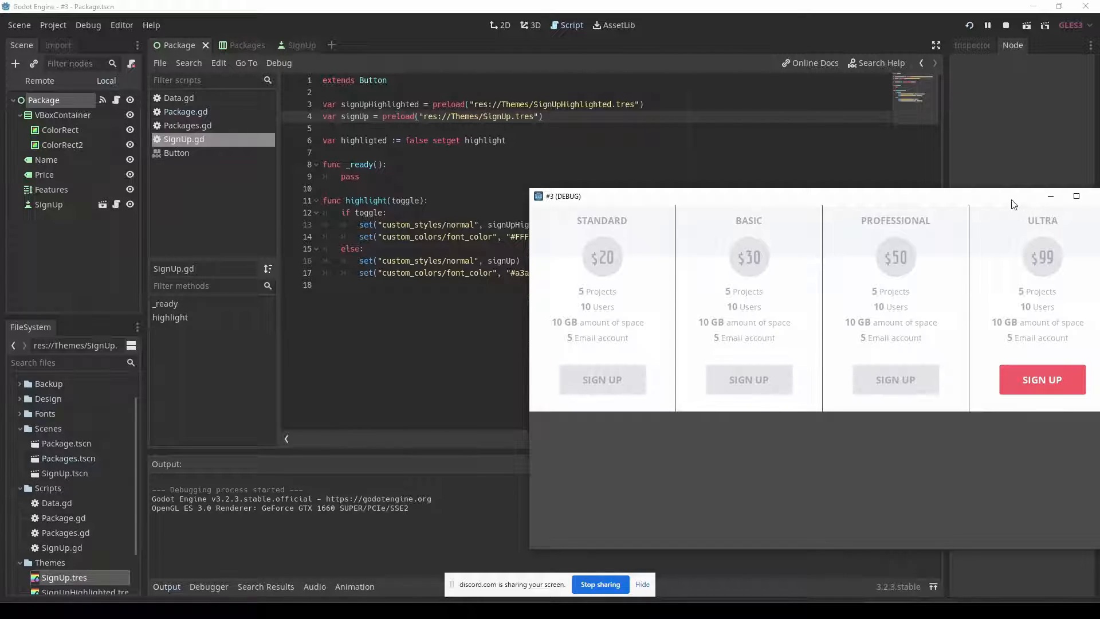
left_click_drag(1014, 200, 968, 199)
left_click(1054, 196)
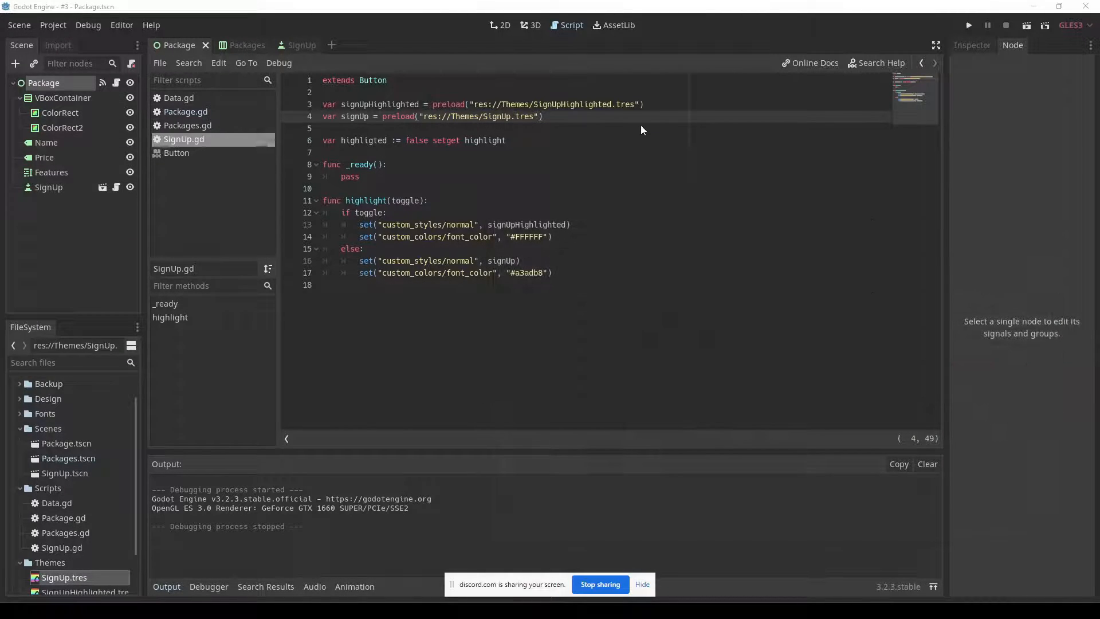
Set the project's main scene to res://Backup/Scenes/PriceSelectors.tscn in the project settings.
left_click(56, 25)
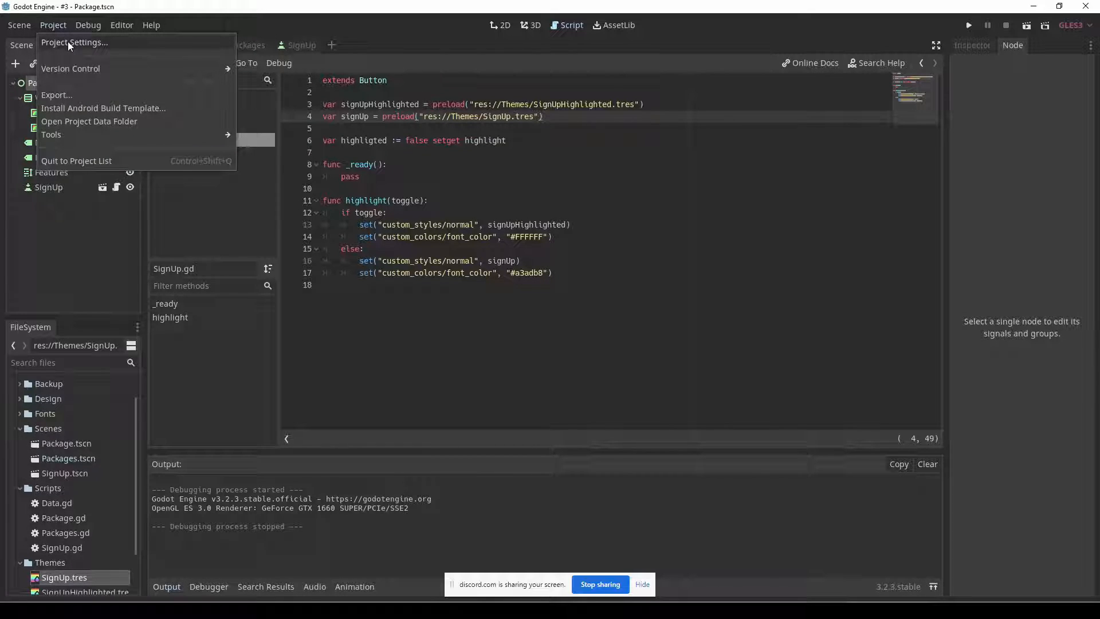
left_click(67, 41)
left_click(791, 158)
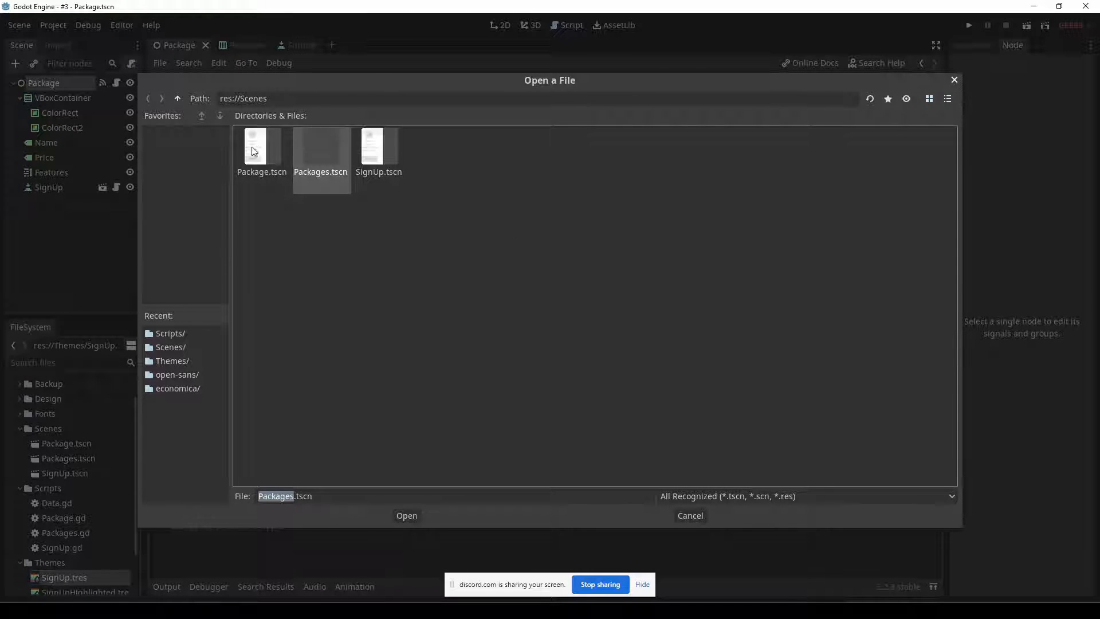
left_click(177, 99)
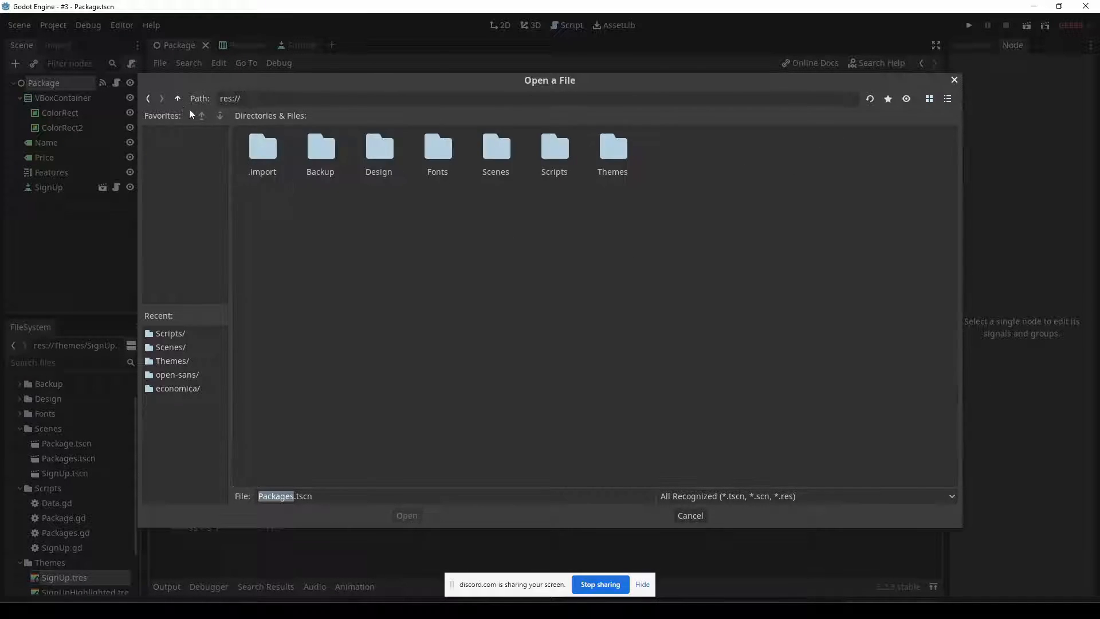
double_click(312, 161)
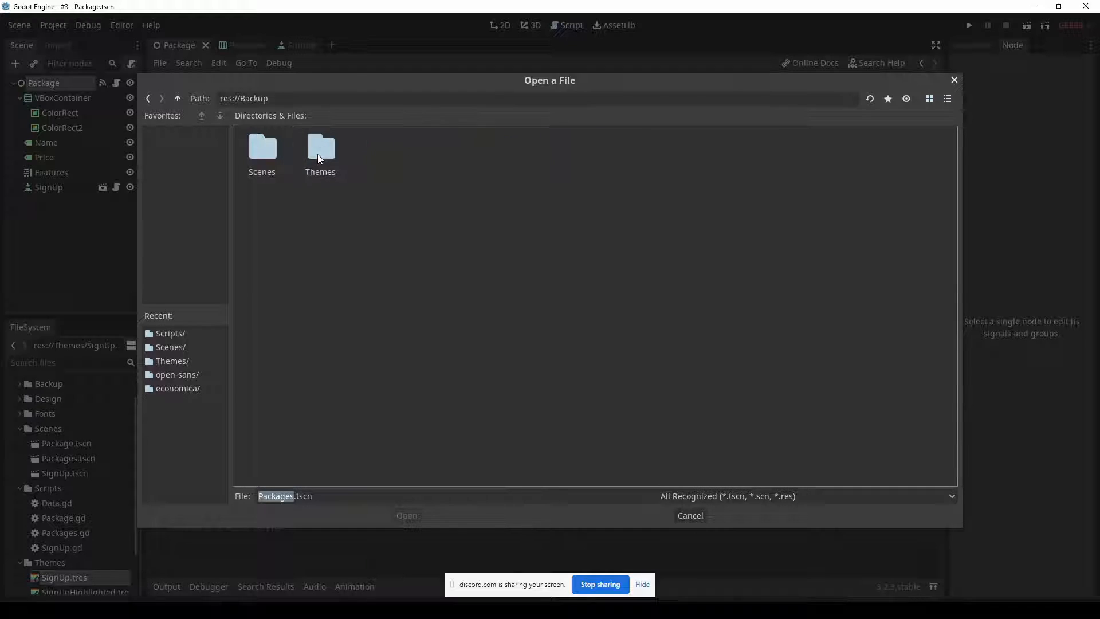
double_click(263, 150)
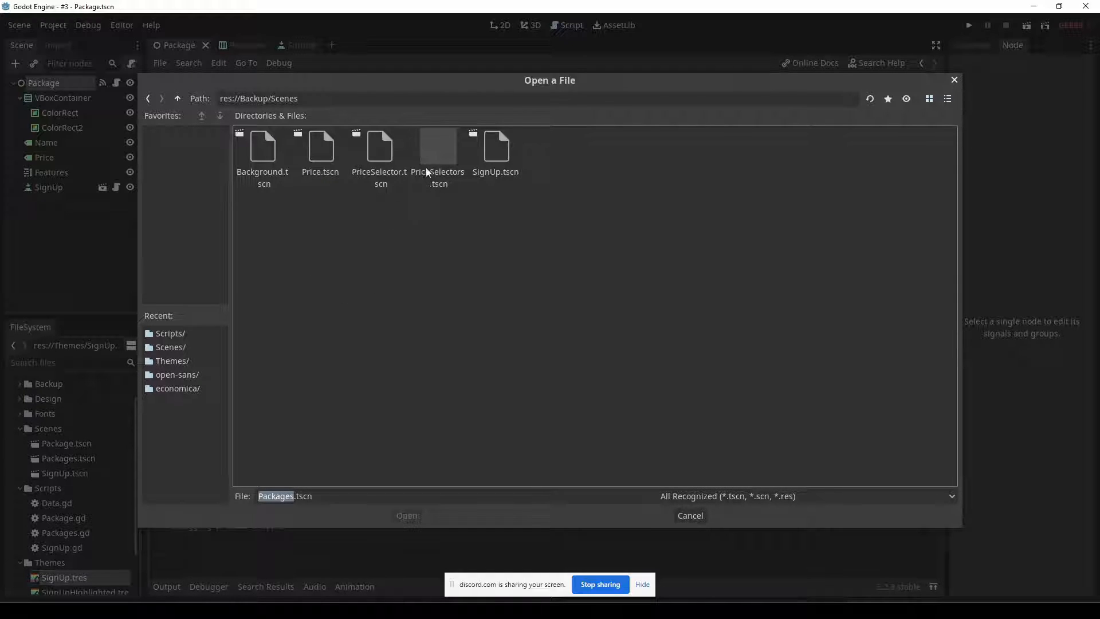
double_click(431, 153)
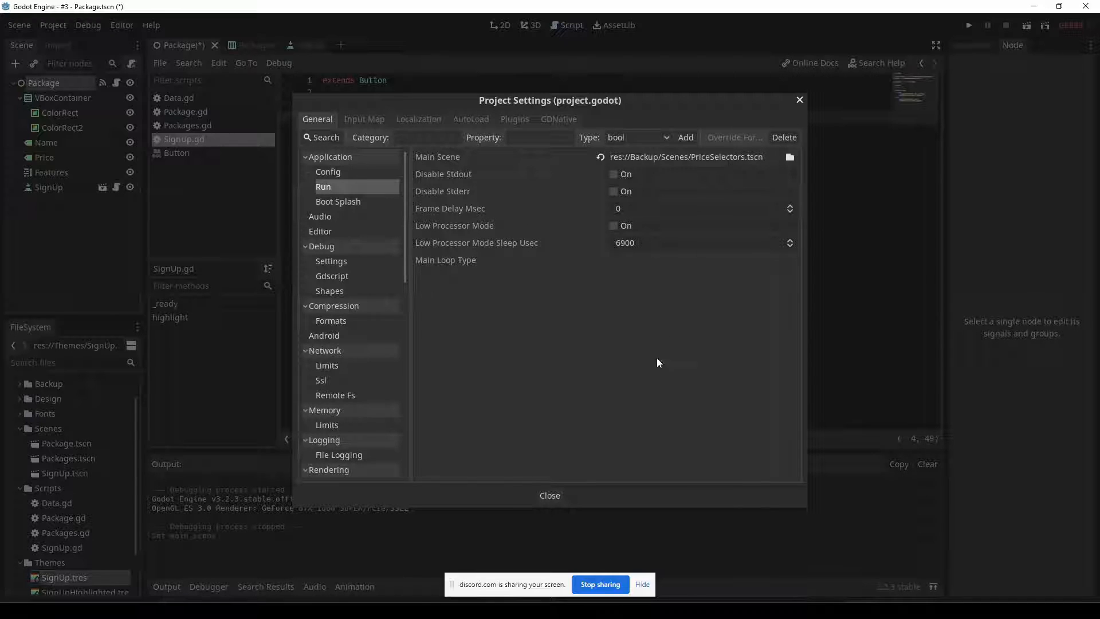
left_click(550, 495)
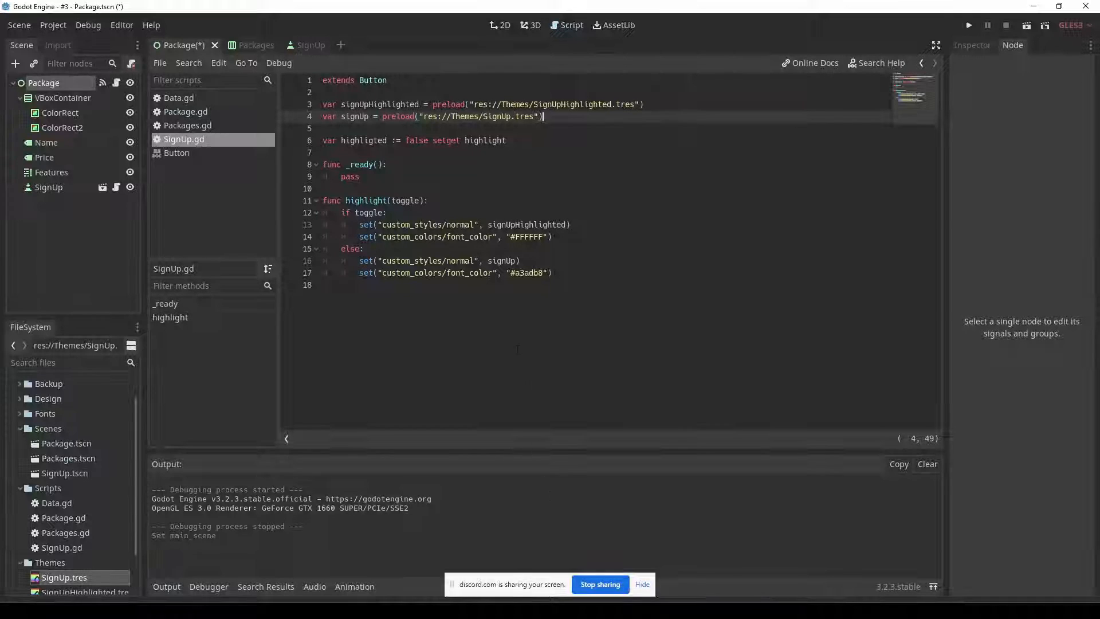
Change the createPriceSelectors() loop to iterate over Data.packages, then test-run the backup pricing table and close its window.
key("F5")
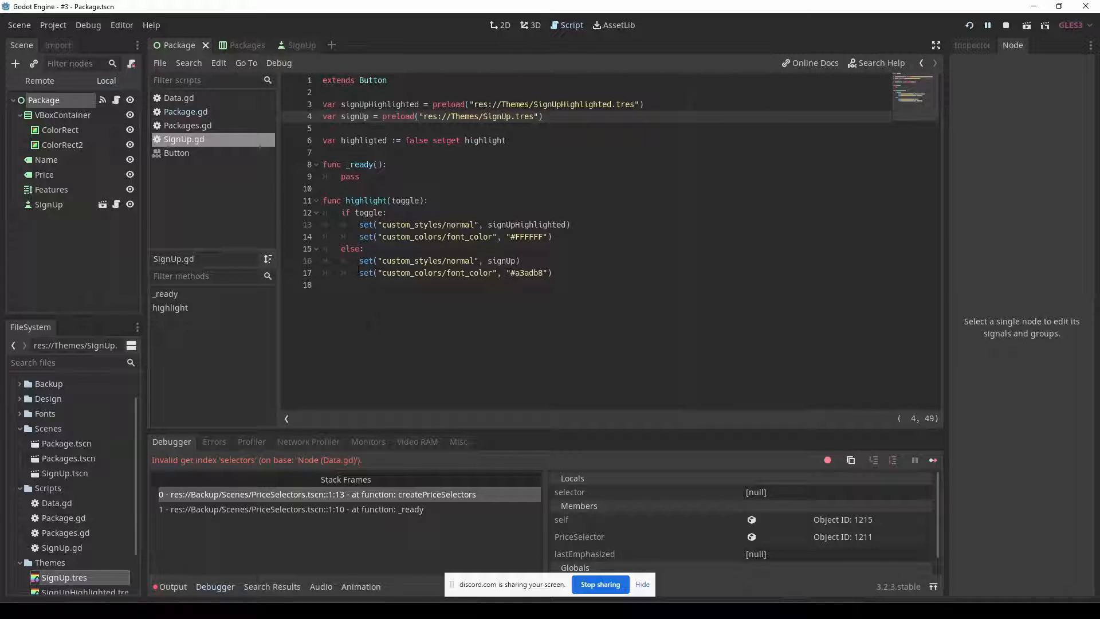
left_click(339, 494)
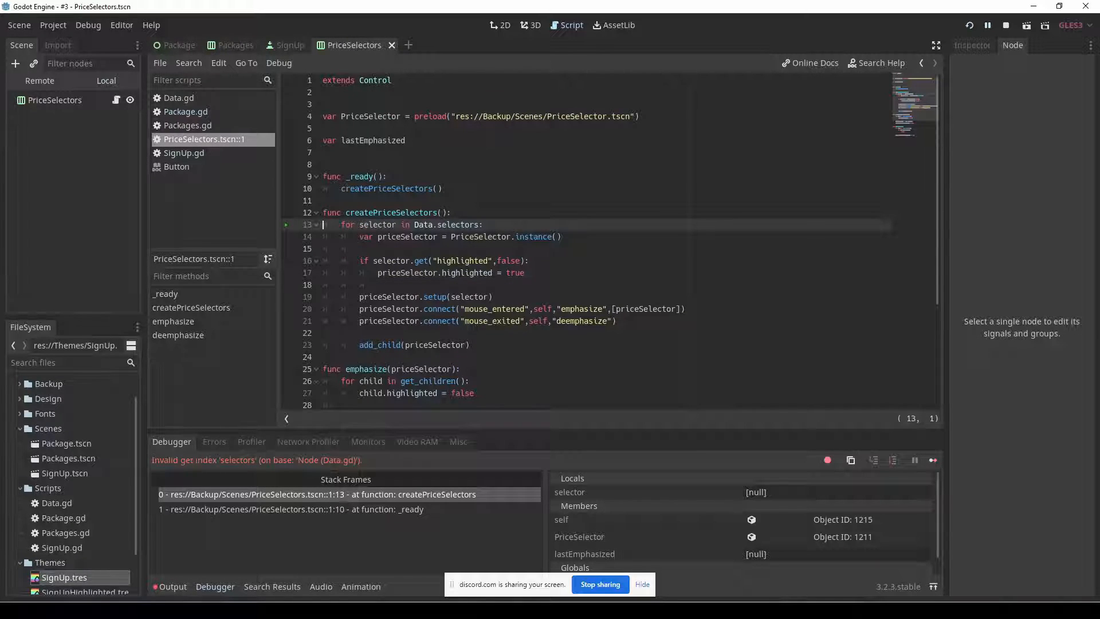
double_click(461, 225)
type("packages")
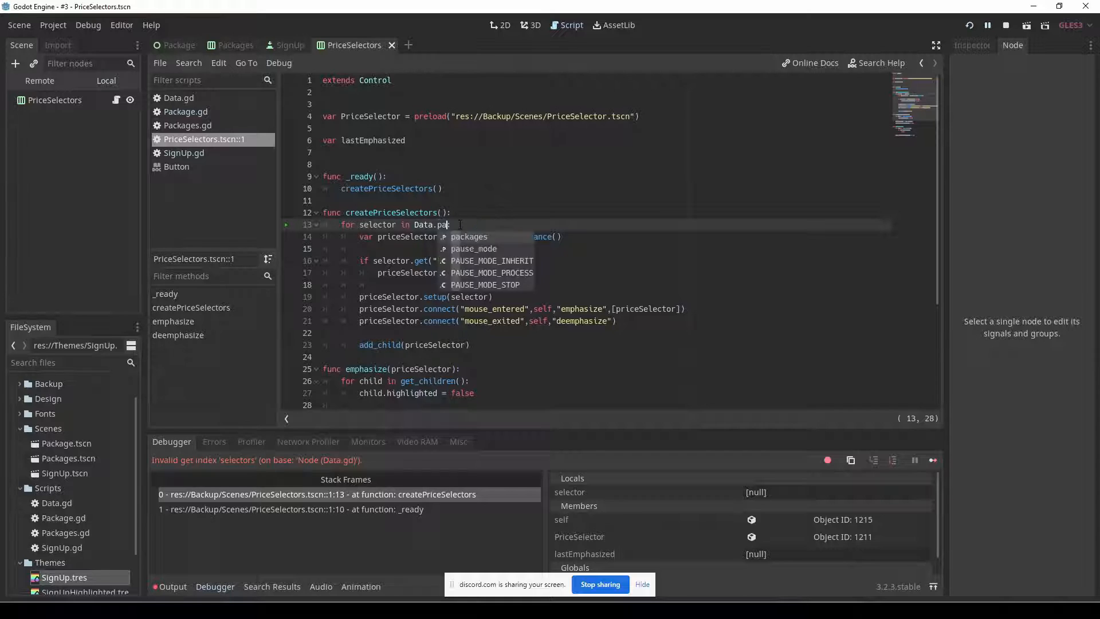
key("F6")
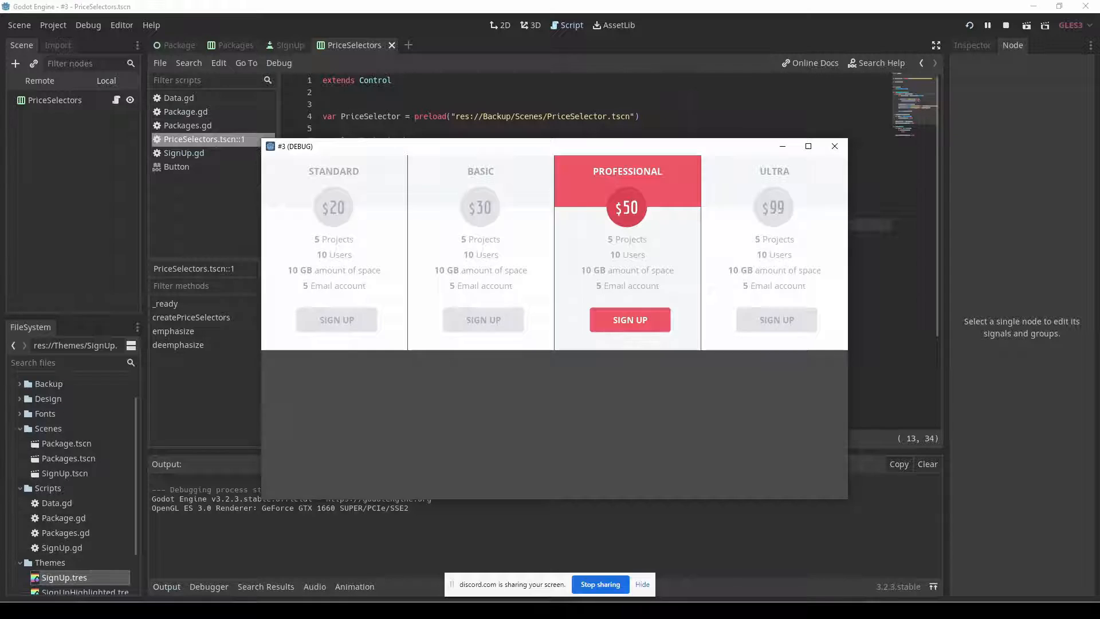
left_click(834, 146)
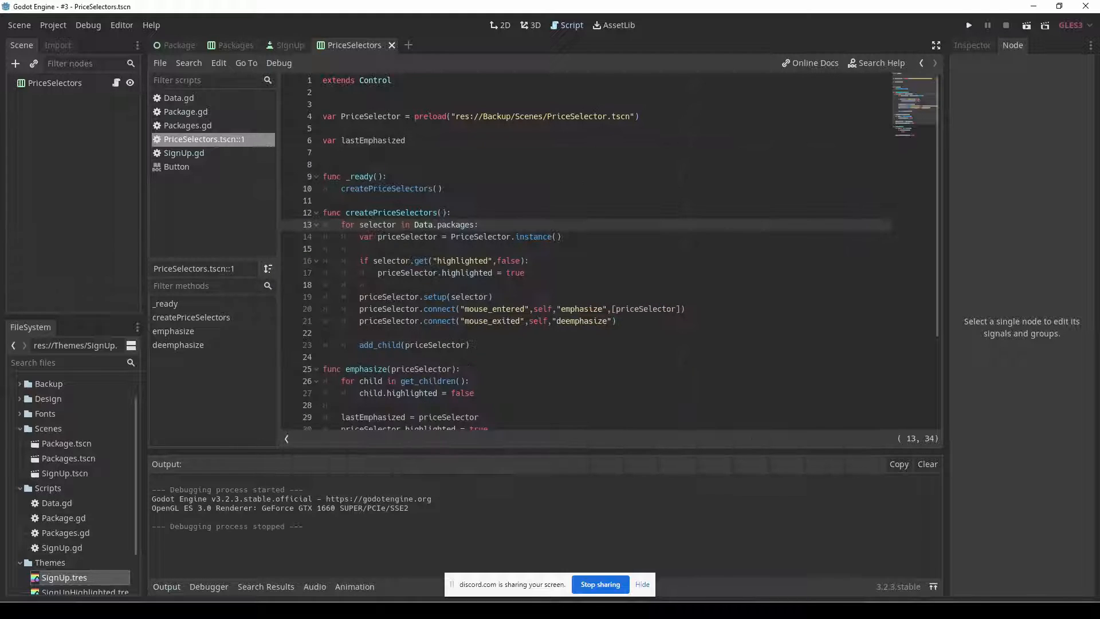
Examine the PROFESSIONAL entry's highlighted=true in Data.gd and the newPackage.setup(package) call in Packages.gd.
left_click(179, 98)
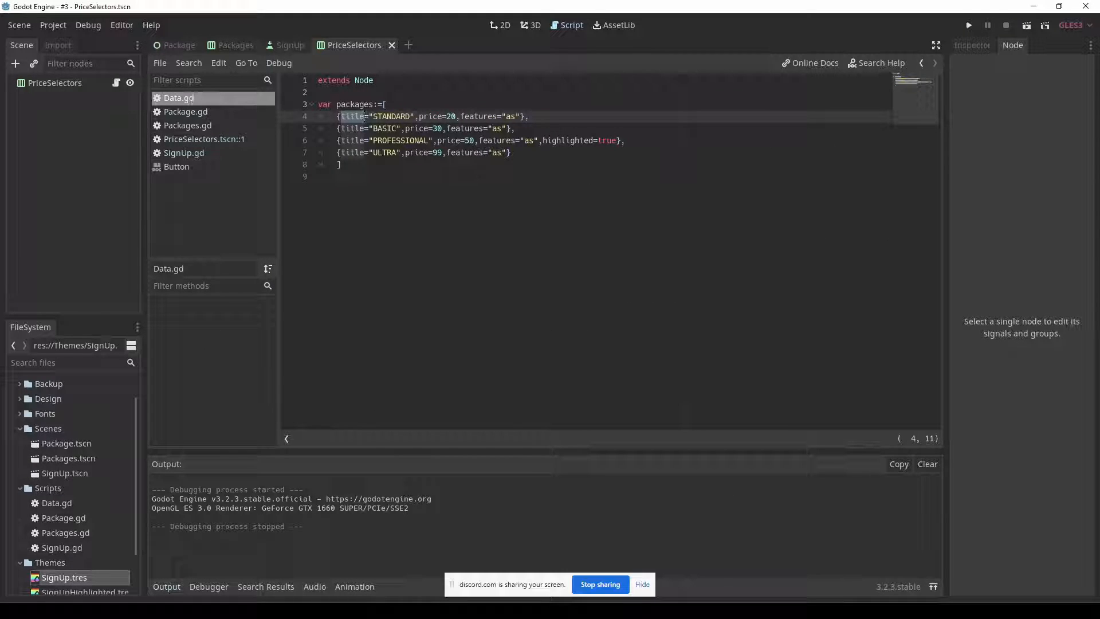
left_click_drag(542, 141, 617, 140)
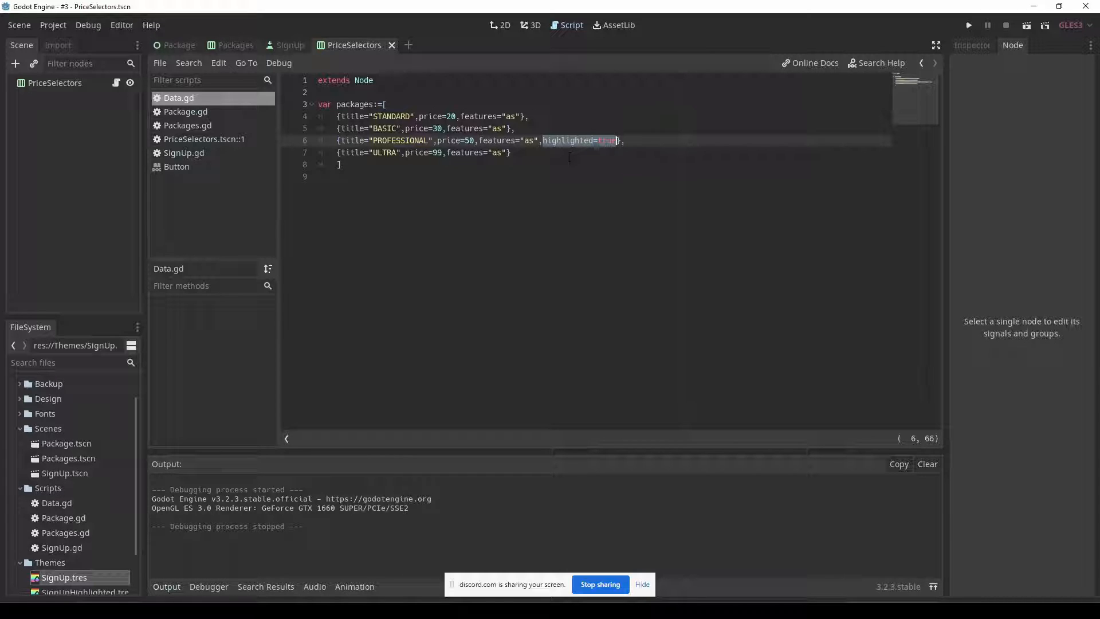
left_click(210, 125)
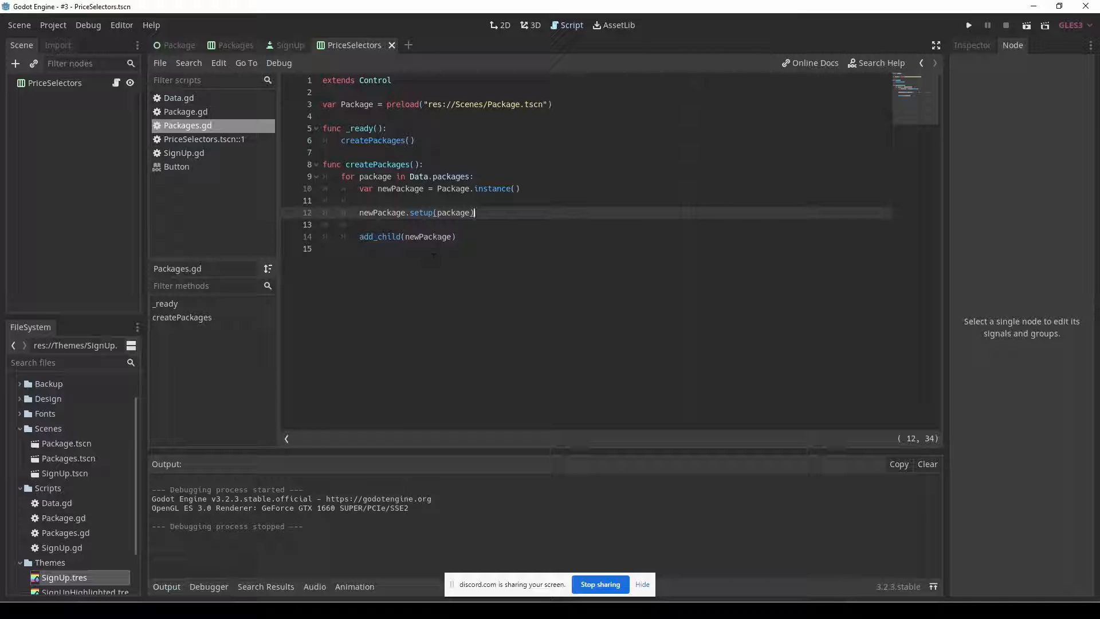
double_click(454, 213)
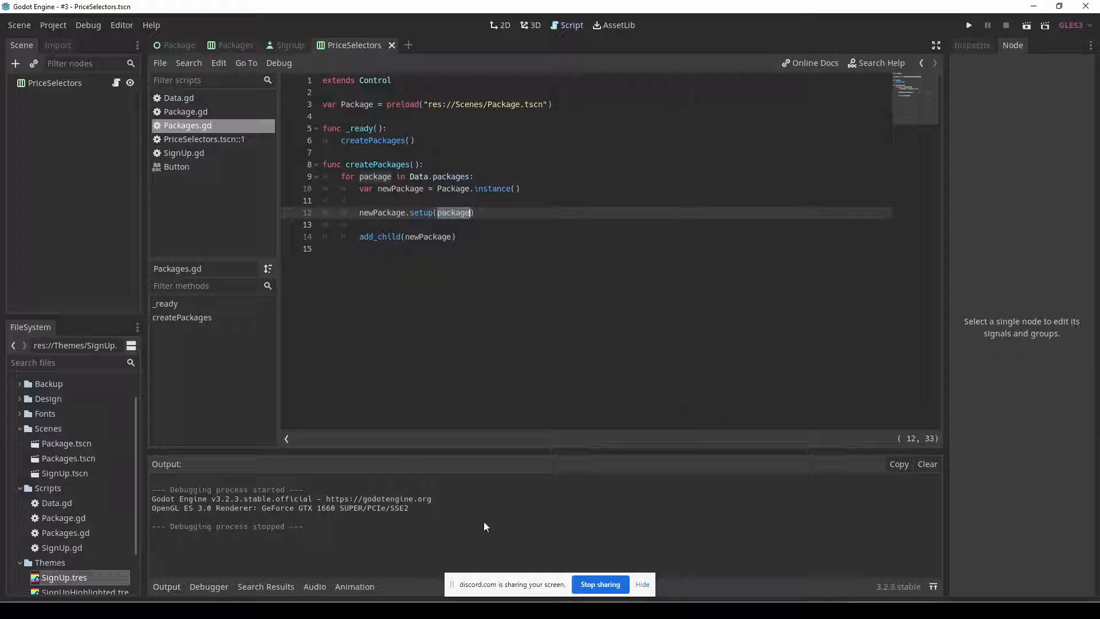
Return to the Godot editor and run the project again to view the backup pricing table's default highlighted package.
left_click(796, 610)
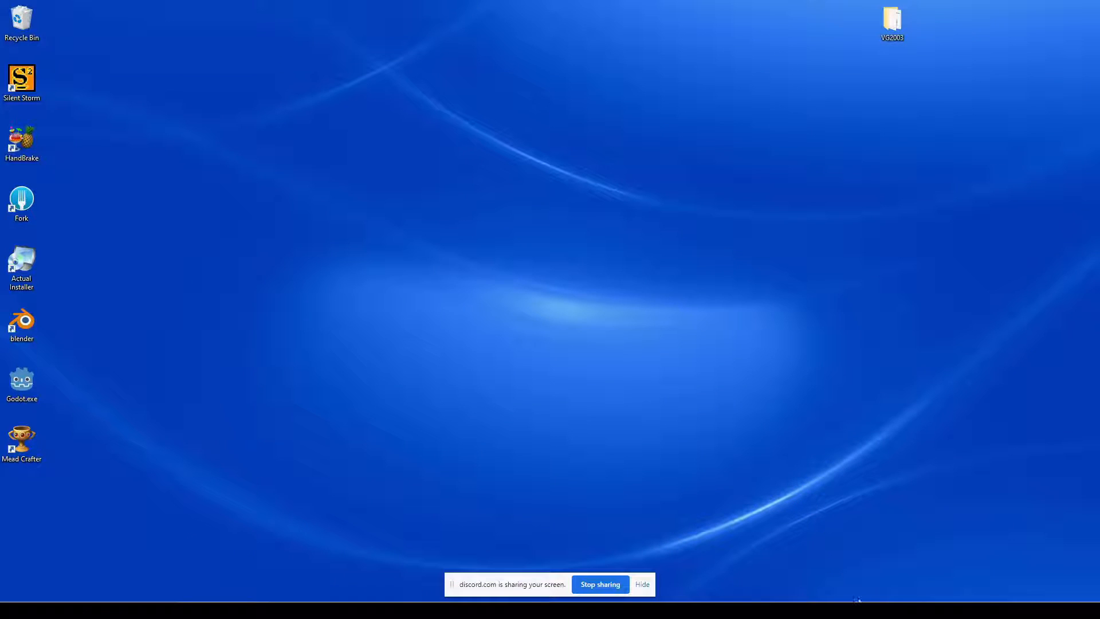
left_click(856, 609)
left_click(575, 330)
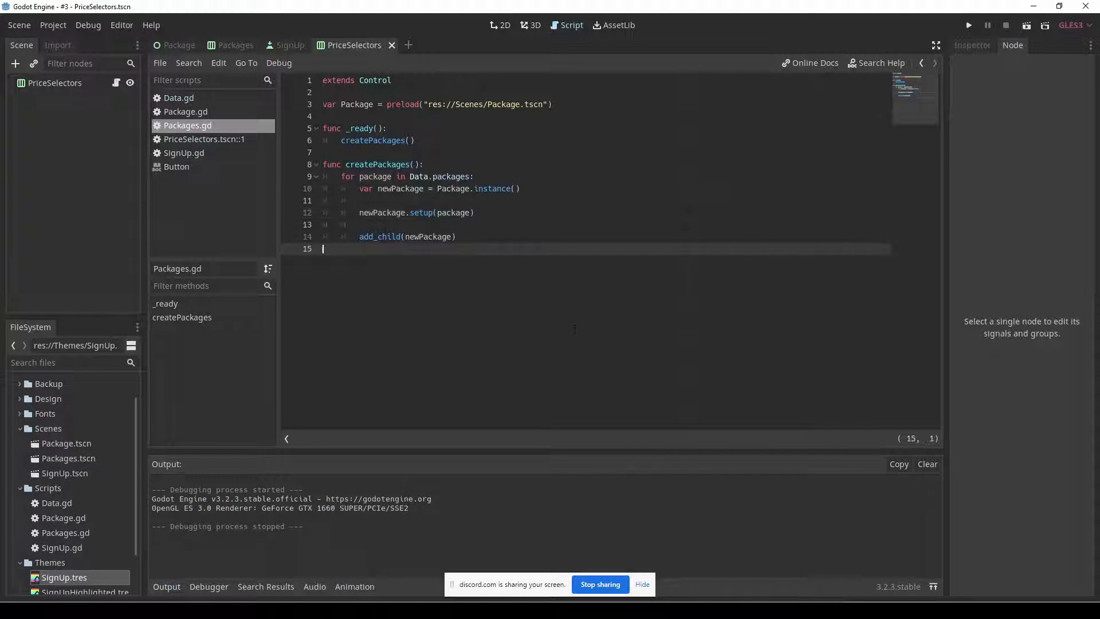
key("F5")
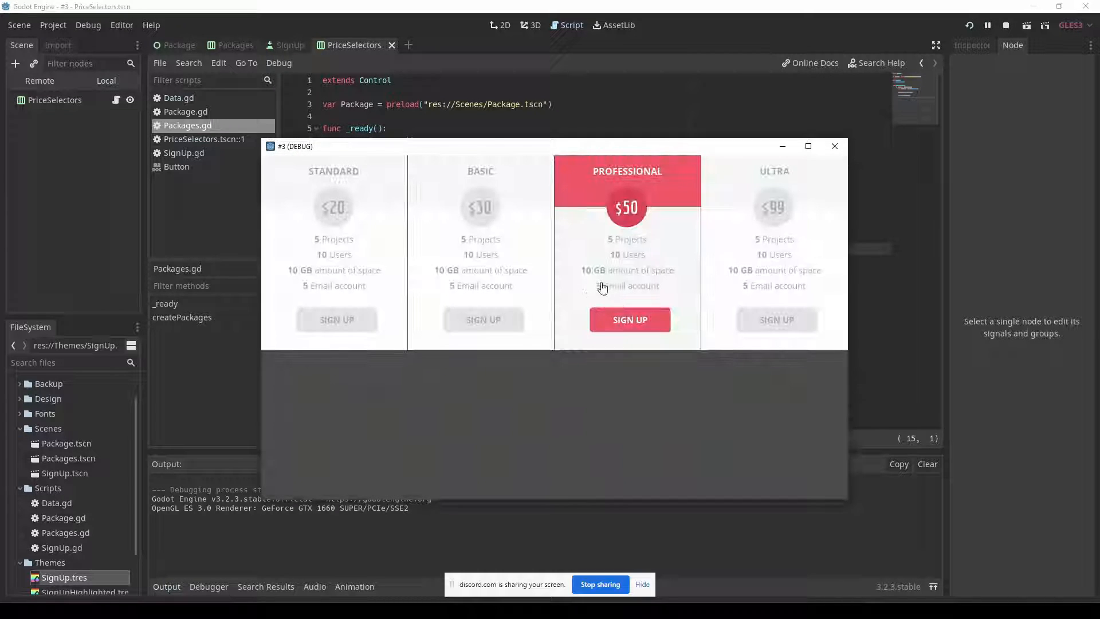